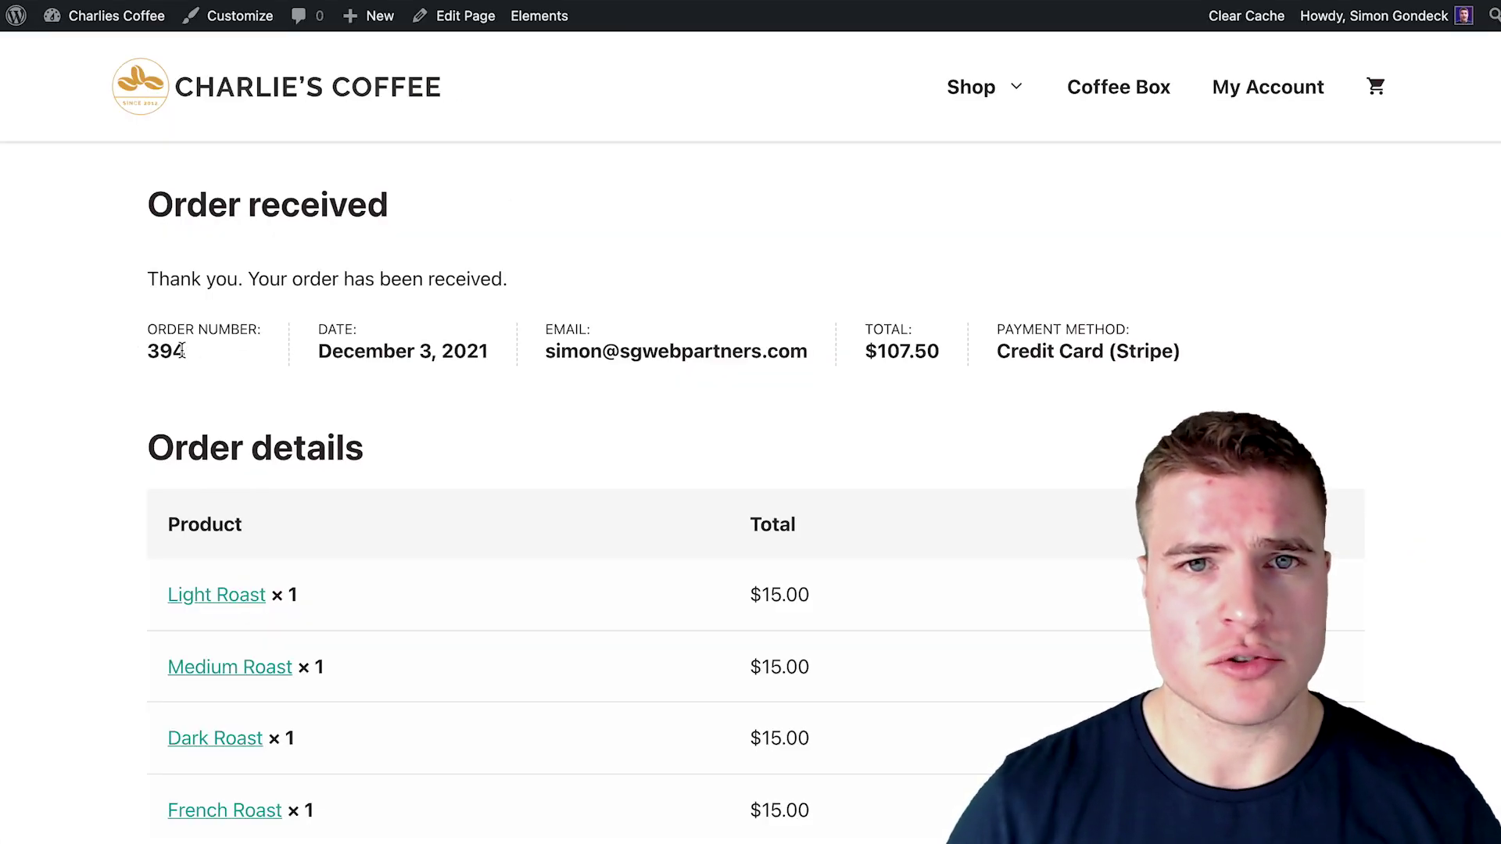
# Select order number 394 on the order-received page and locate its row 16 in the orders sheet.
pyautogui.doubleClick(173, 349)
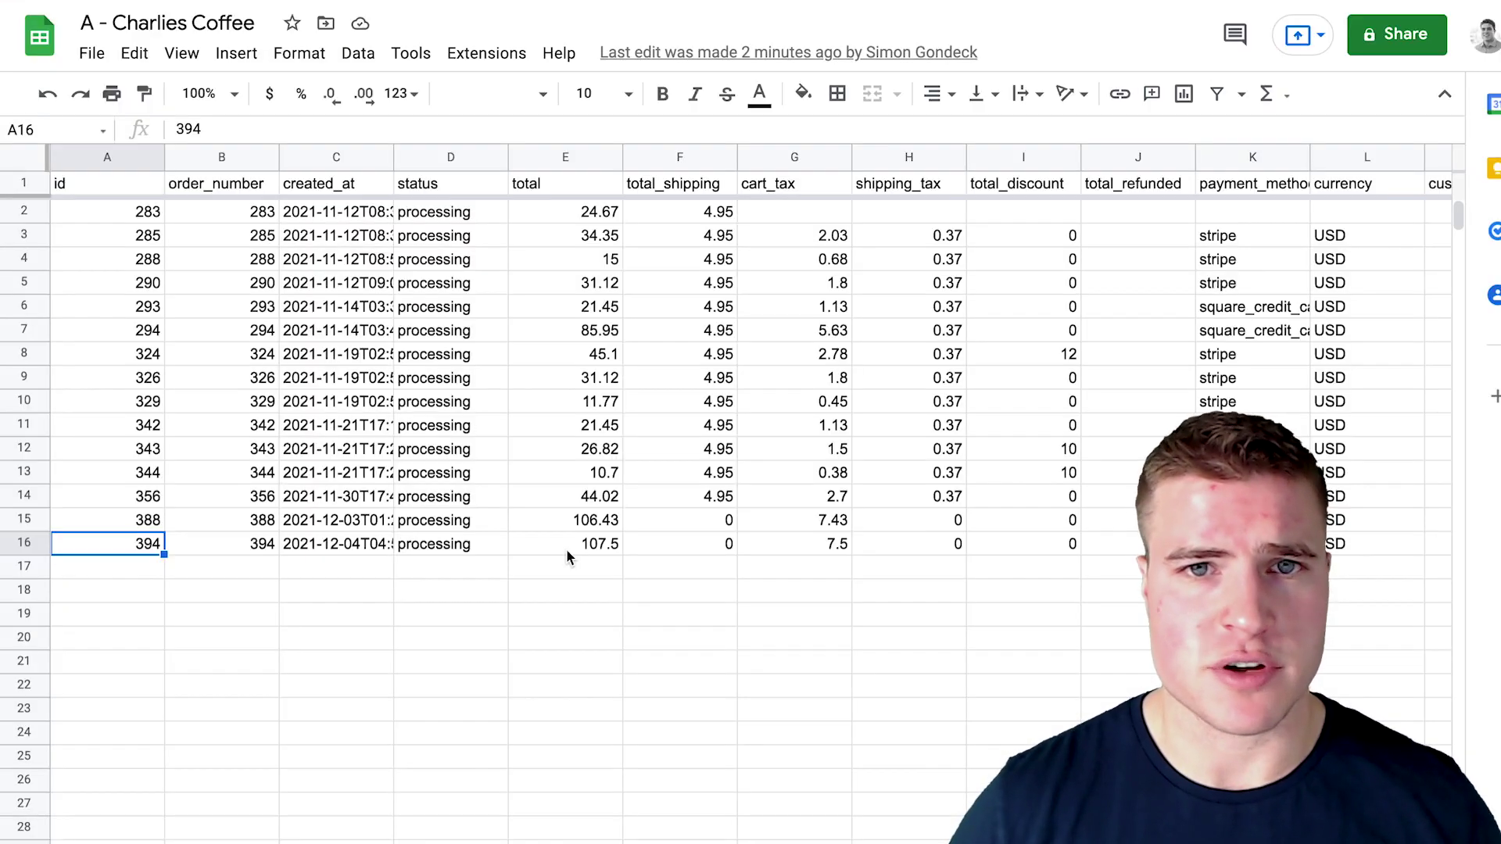
pyautogui.click(568, 547)
pyautogui.press('Right')
pyautogui.press('Right')
pyautogui.press('Right')
pyautogui.press('Right')
pyautogui.press('Right')
pyautogui.press('Right')
pyautogui.press('Right')
pyautogui.press('Right')
pyautogui.press('Right')
pyautogui.press('Right')
pyautogui.press('Right')
pyautogui.press('Right')
pyautogui.press('Right')
pyautogui.press('Right')
pyautogui.press('Right')
pyautogui.press('Right')
pyautogui.press('Right')
pyautogui.press('Right')
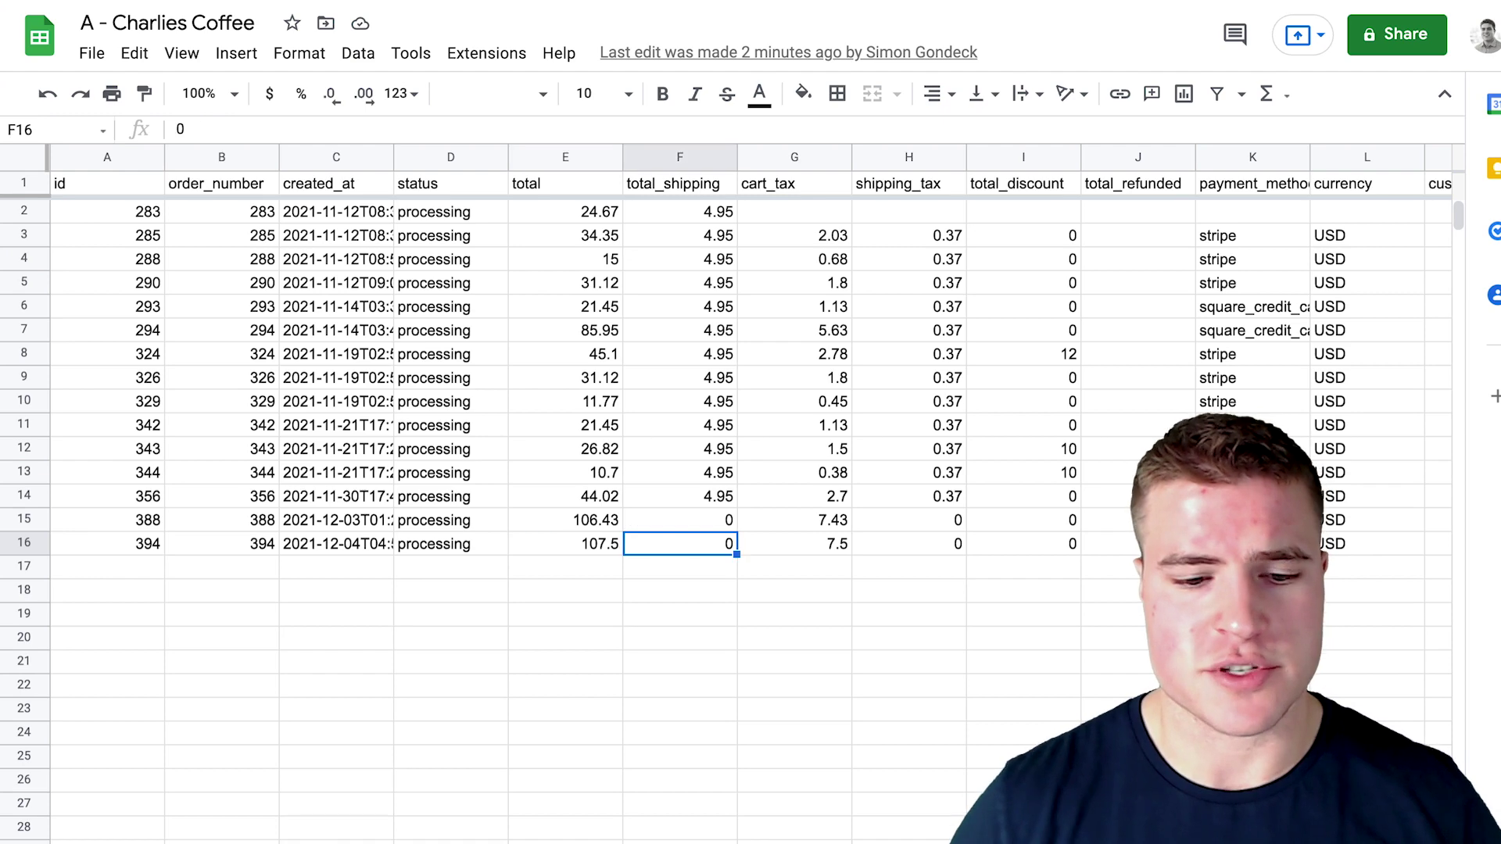
# Move along row 16 to AI16 and enlarge the formula bar to read order 394's line_items JSON.
pyautogui.press('Right')
pyautogui.press('Right')
pyautogui.press('Right')
pyautogui.press('Right')
pyautogui.press('Right')
pyautogui.press('Right')
pyautogui.press('Right')
pyautogui.press('Right')
pyautogui.press('Right')
pyautogui.press('Right')
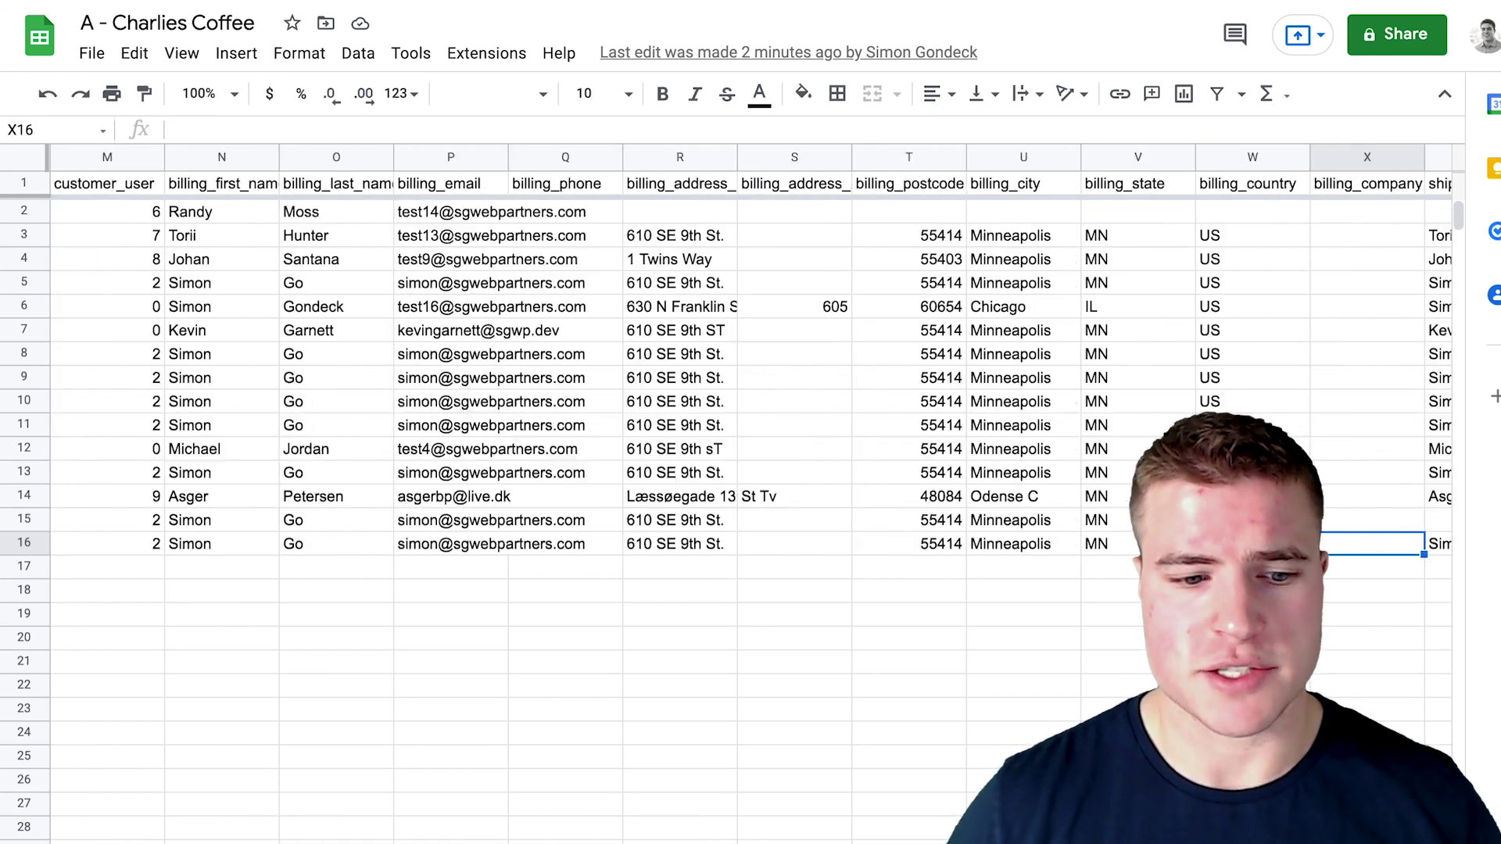
pyautogui.press('Right')
pyautogui.press('Right')
pyautogui.press('Right')
pyautogui.press('Right')
pyautogui.press('Right')
pyautogui.press('Right')
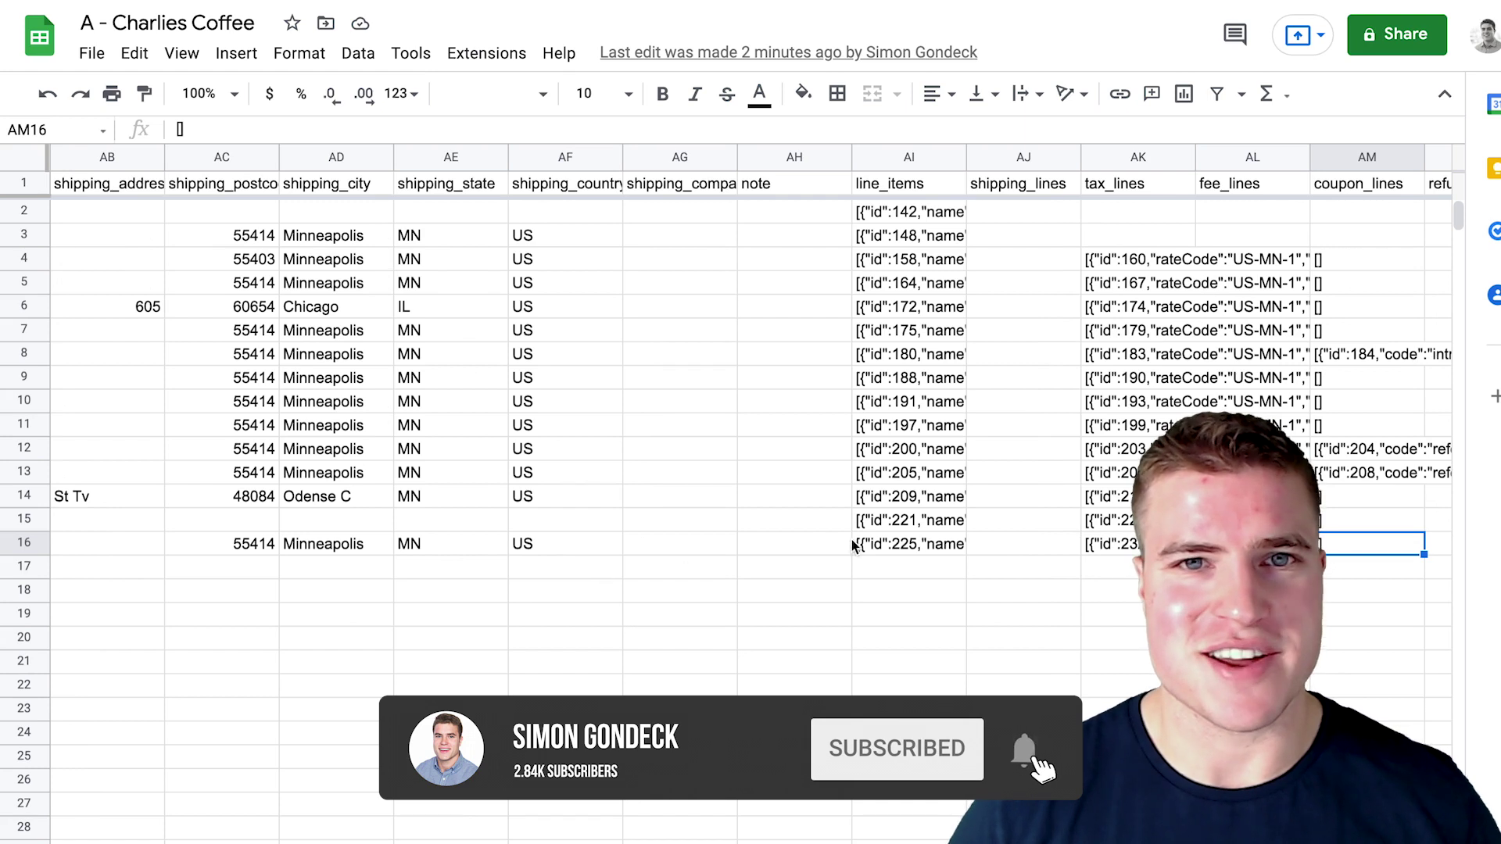
pyautogui.click(871, 551)
pyautogui.moveTo(796, 140); pyautogui.dragTo(797, 455)
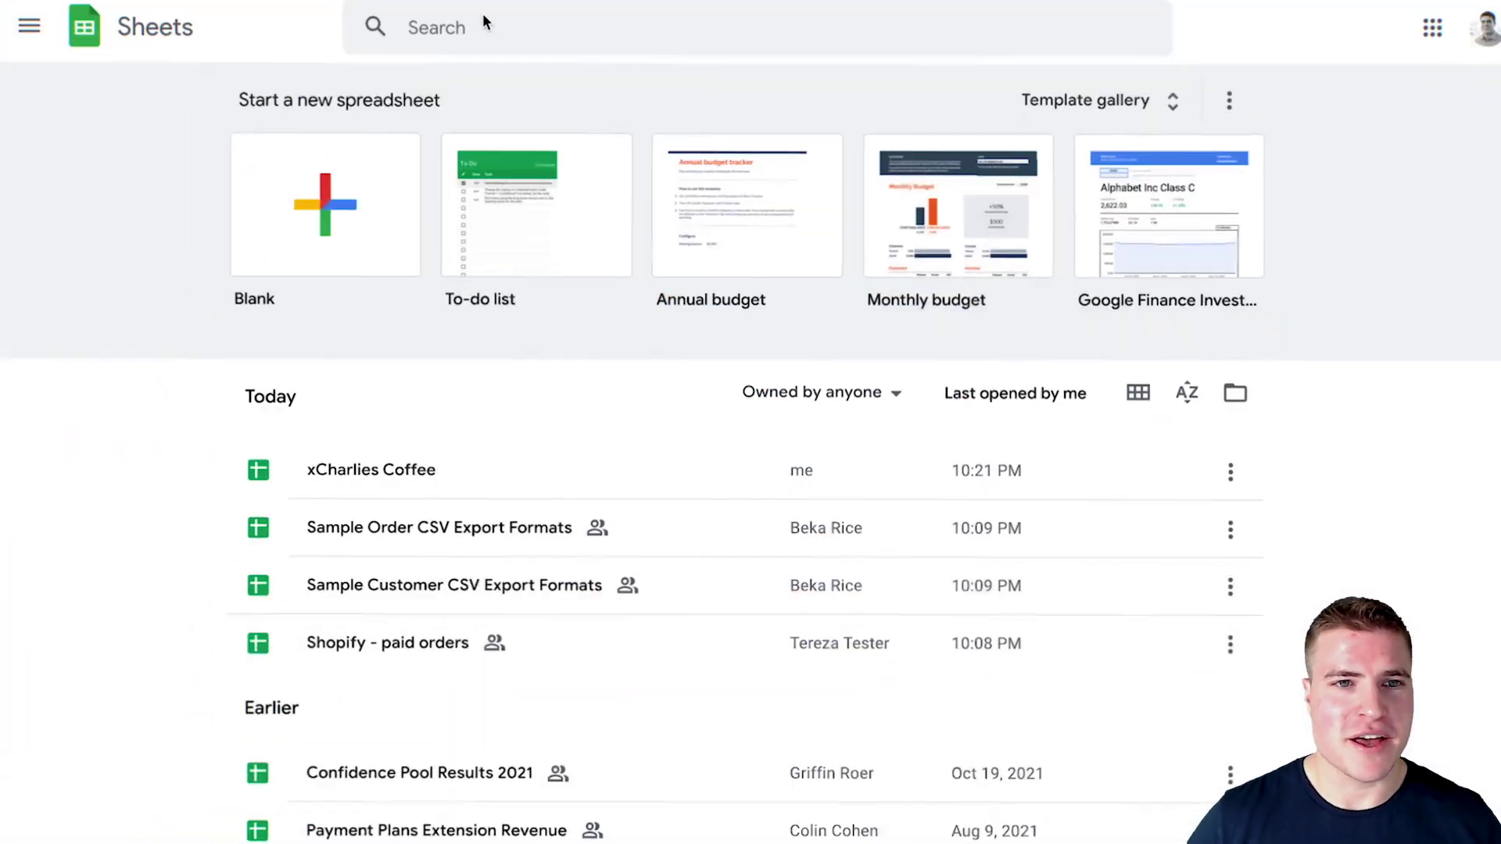
# Create a blank spreadsheet titled 'A - Charlies Coffee'.
pyautogui.click(386, 170)
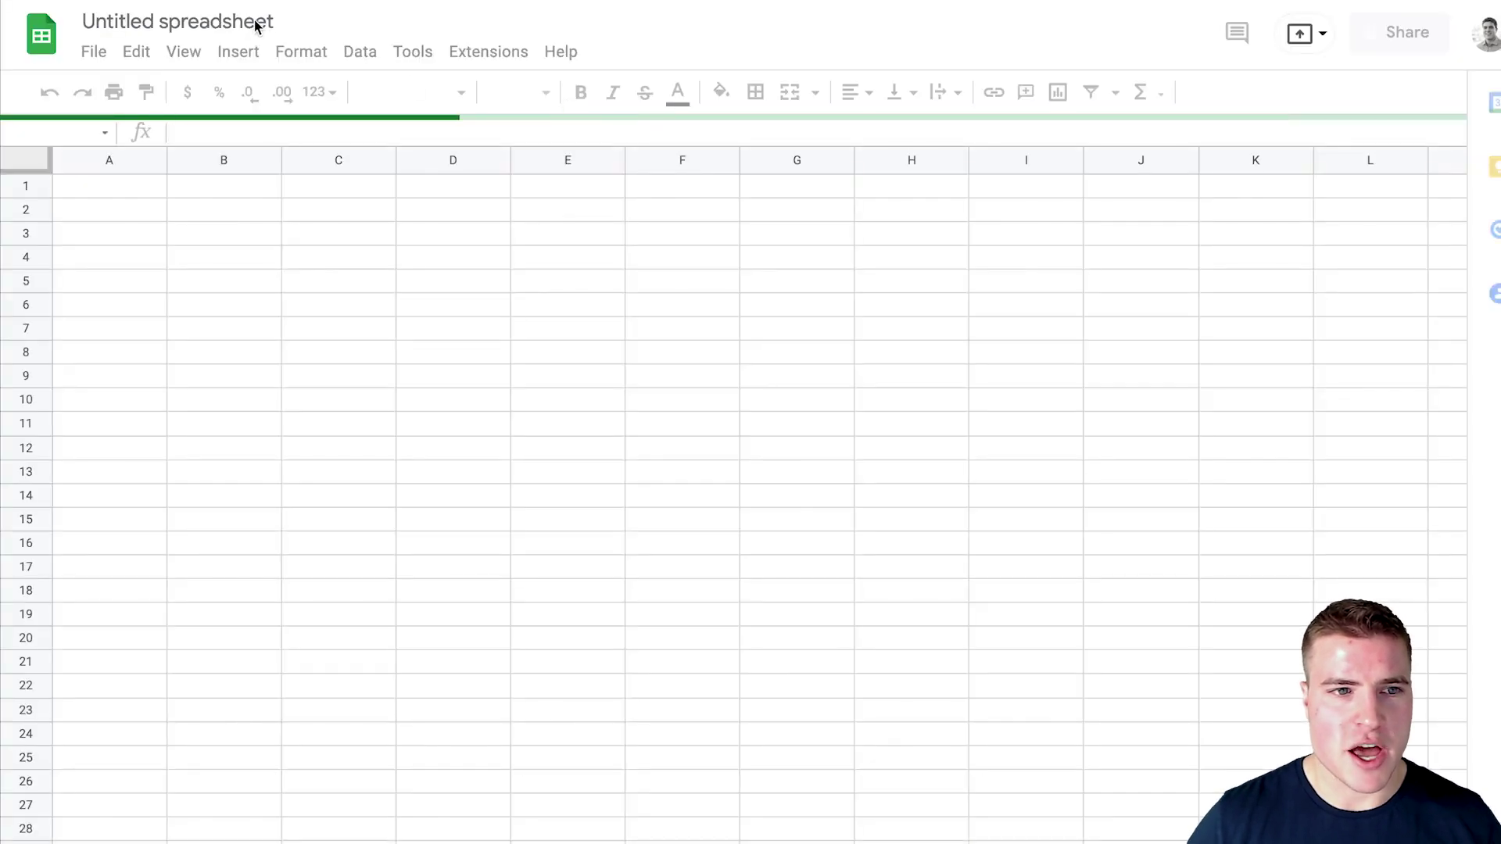
pyautogui.click(245, 17)
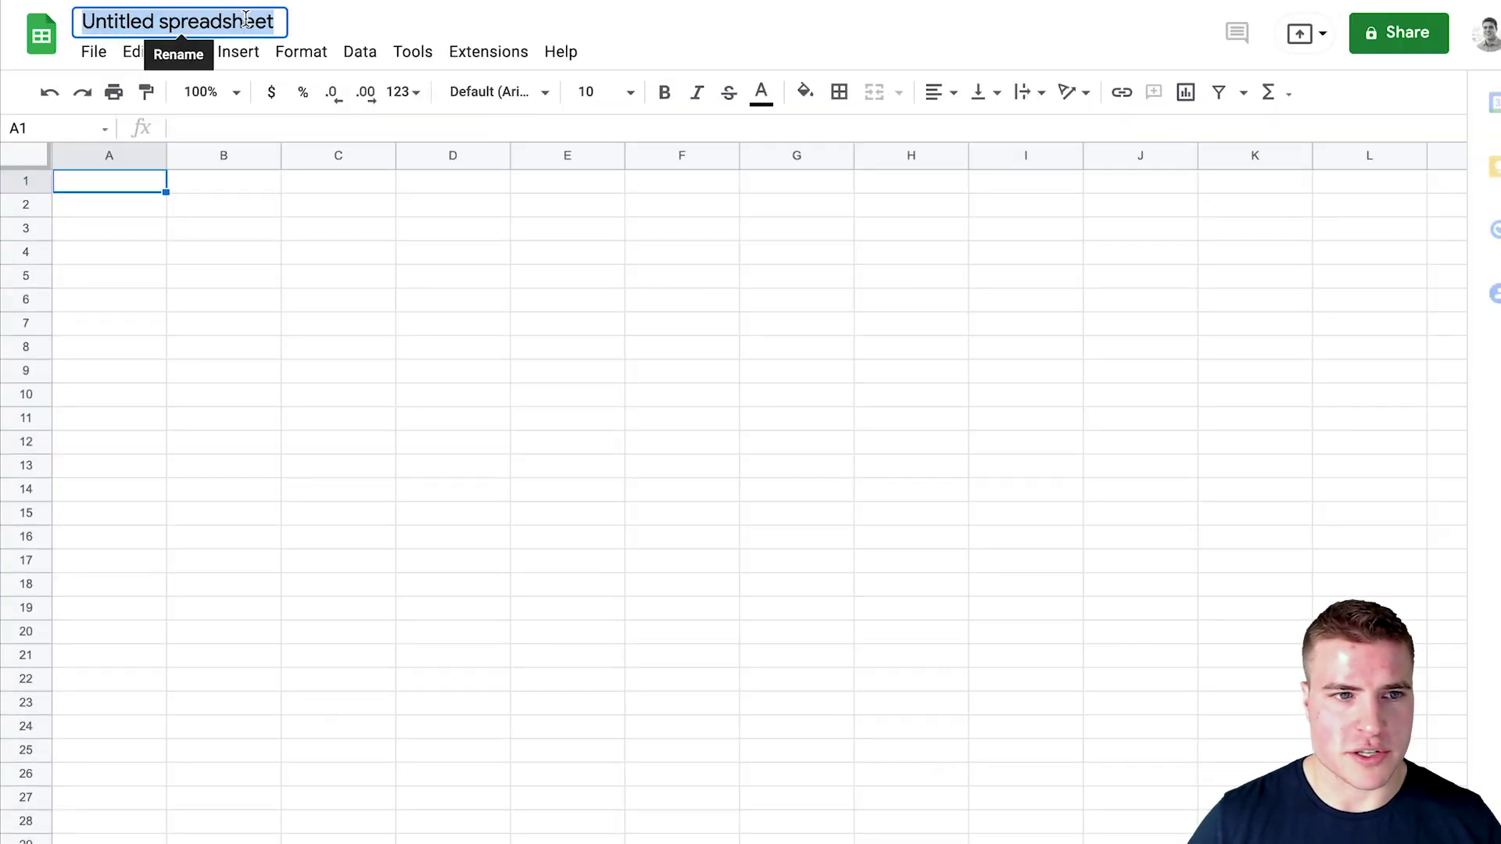
pyautogui.write('A - Charlies Coffee')
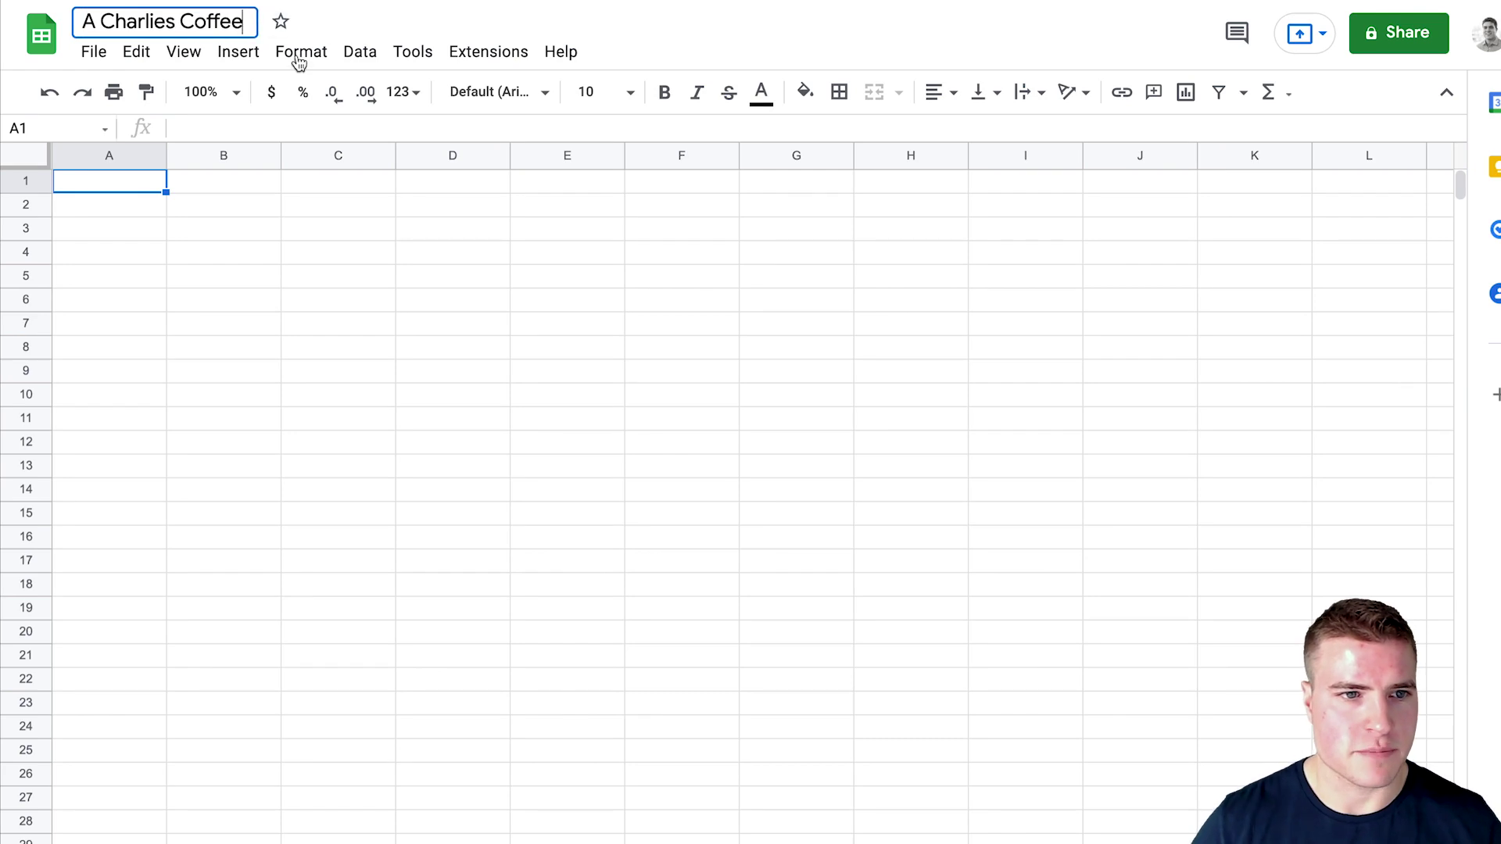
pyautogui.hotkey('ctrl', 'Left')
pyautogui.hotkey('ctrl', 'Left')
pyautogui.write('-')
pyautogui.press('Return')
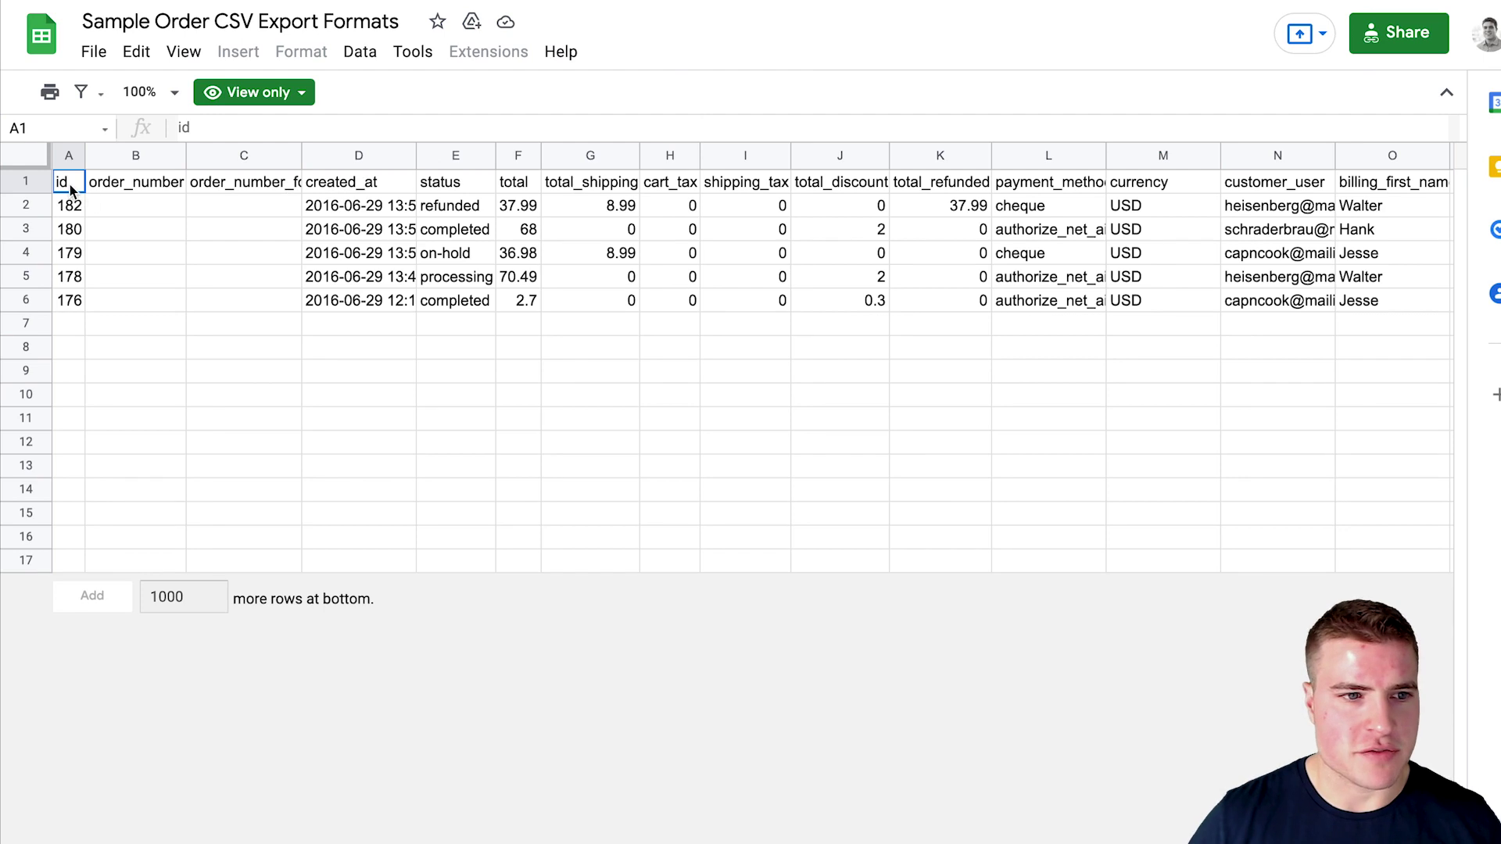
# Copy the sample header row A1:AP1 into row 1 of A - Charlies Coffee.
pyautogui.press('Right')
pyautogui.press('Right')
pyautogui.press('Right')
pyautogui.press('Right')
pyautogui.press('Right')
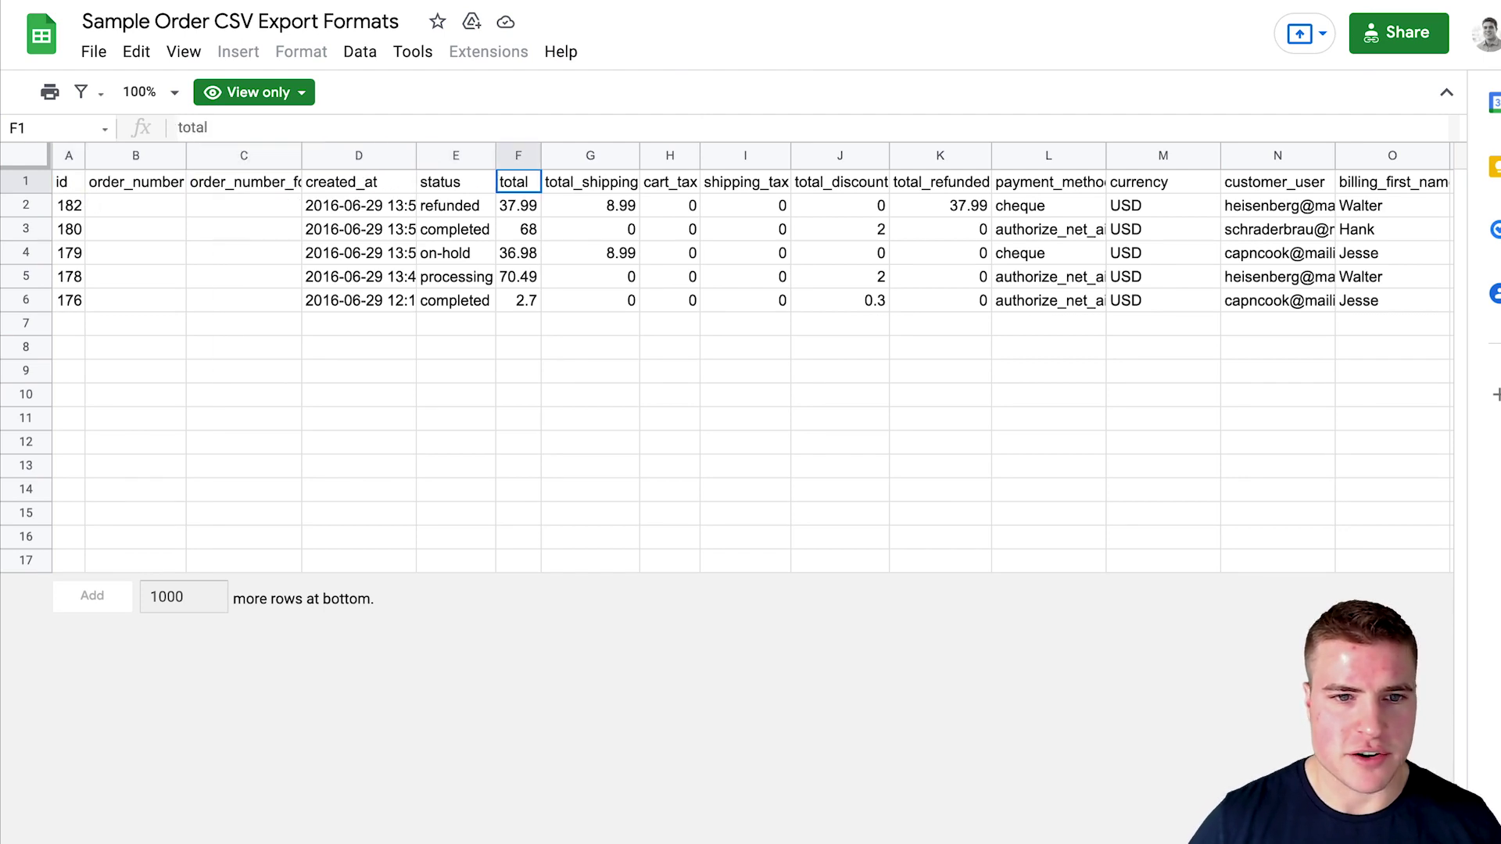
pyautogui.click(75, 186)
pyautogui.hotkey('shift', 'Right')
pyautogui.hotkey('shift', 'Right')
pyautogui.hotkey('shift', 'Right')
pyautogui.hotkey('shift', 'Right')
pyautogui.hotkey('shift', 'Right')
pyautogui.hotkey('shift', 'Right')
pyautogui.hotkey('shift', 'Right')
pyautogui.hotkey('shift', 'Right')
pyautogui.hotkey('shift', 'Right')
pyautogui.hotkey('shift', 'Right')
pyautogui.hotkey('shift', 'Right')
pyautogui.hotkey('shift', 'Right')
pyautogui.hotkey('shift', 'Right')
pyautogui.hotkey('shift', 'Right')
pyautogui.hotkey('shift', 'Right')
pyautogui.hotkey('shift', 'Right')
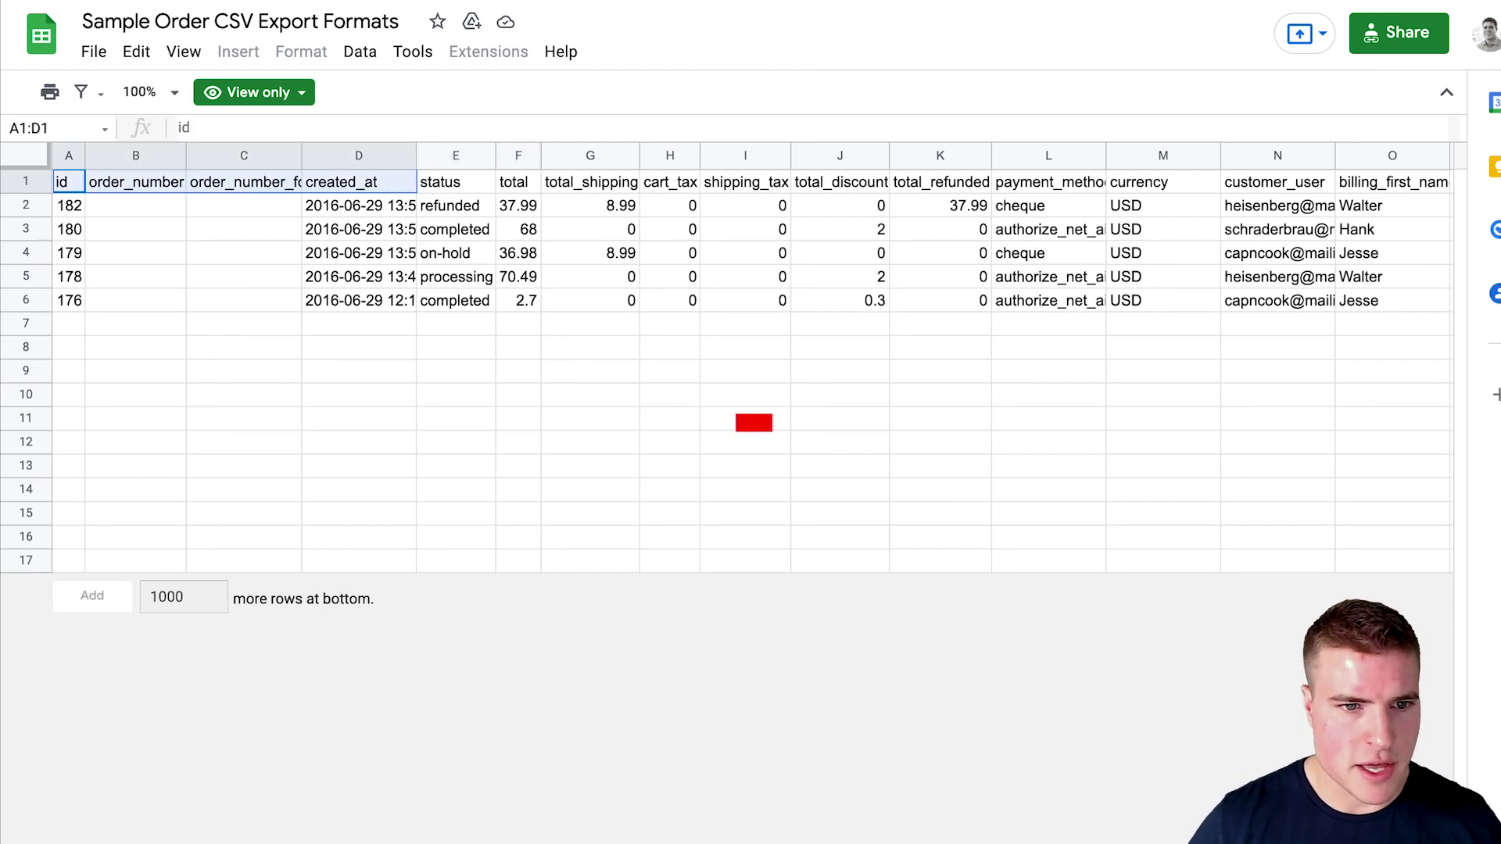
pyautogui.hotkey('shift', 'Right')
pyautogui.hotkey('shift', 'Right')
pyautogui.hotkey('shift', 'Right')
pyautogui.hotkey('shift', 'Right')
pyautogui.hotkey('shift', 'Right')
pyautogui.hotkey('shift', 'Right')
pyautogui.hotkey('shift', 'Right')
pyautogui.hotkey('shift', 'Right')
pyautogui.hotkey('shift', 'Right')
pyautogui.hotkey('shift', 'Right')
pyautogui.hotkey('shift', 'Right')
pyautogui.hotkey('shift', 'Right')
pyautogui.hotkey('shift', 'Right')
pyautogui.hotkey('shift', 'Right')
pyautogui.hotkey('shift', 'Right')
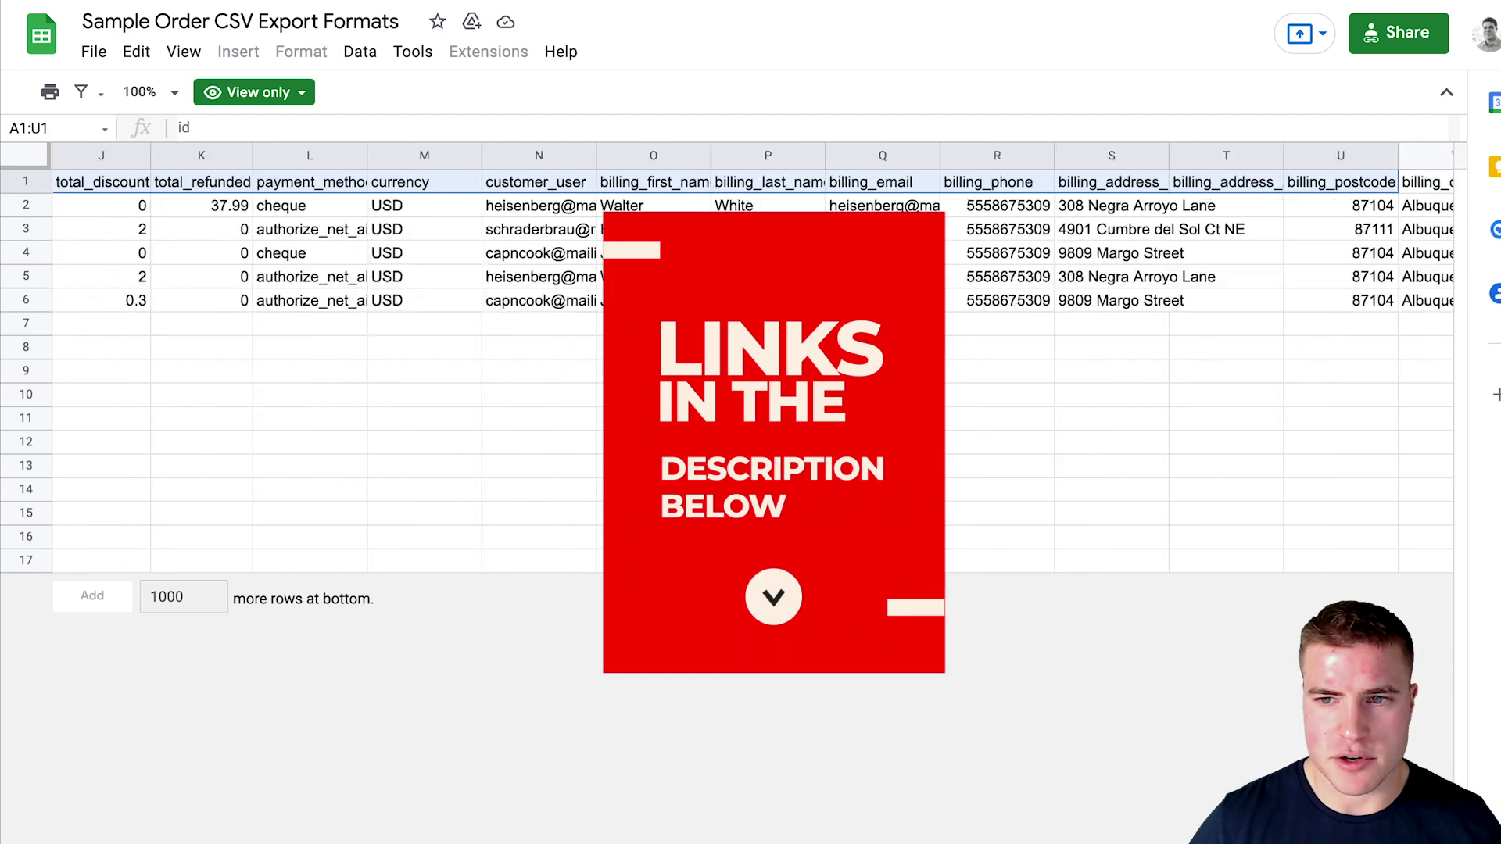
pyautogui.hotkey('shift', 'Right')
pyautogui.hotkey('shift', 'Right')
pyautogui.hotkey('shift', 'Right')
pyautogui.hotkey('shift', 'Right')
pyautogui.hotkey('shift', 'Right')
pyautogui.hotkey('shift', 'Right')
pyautogui.hotkey('shift', 'Right')
pyautogui.hotkey('shift', 'Right')
pyautogui.hotkey('shift', 'Right')
pyautogui.hotkey('shift', 'Right')
pyautogui.hotkey('shift', 'Right')
pyautogui.hotkey('shift', 'Right')
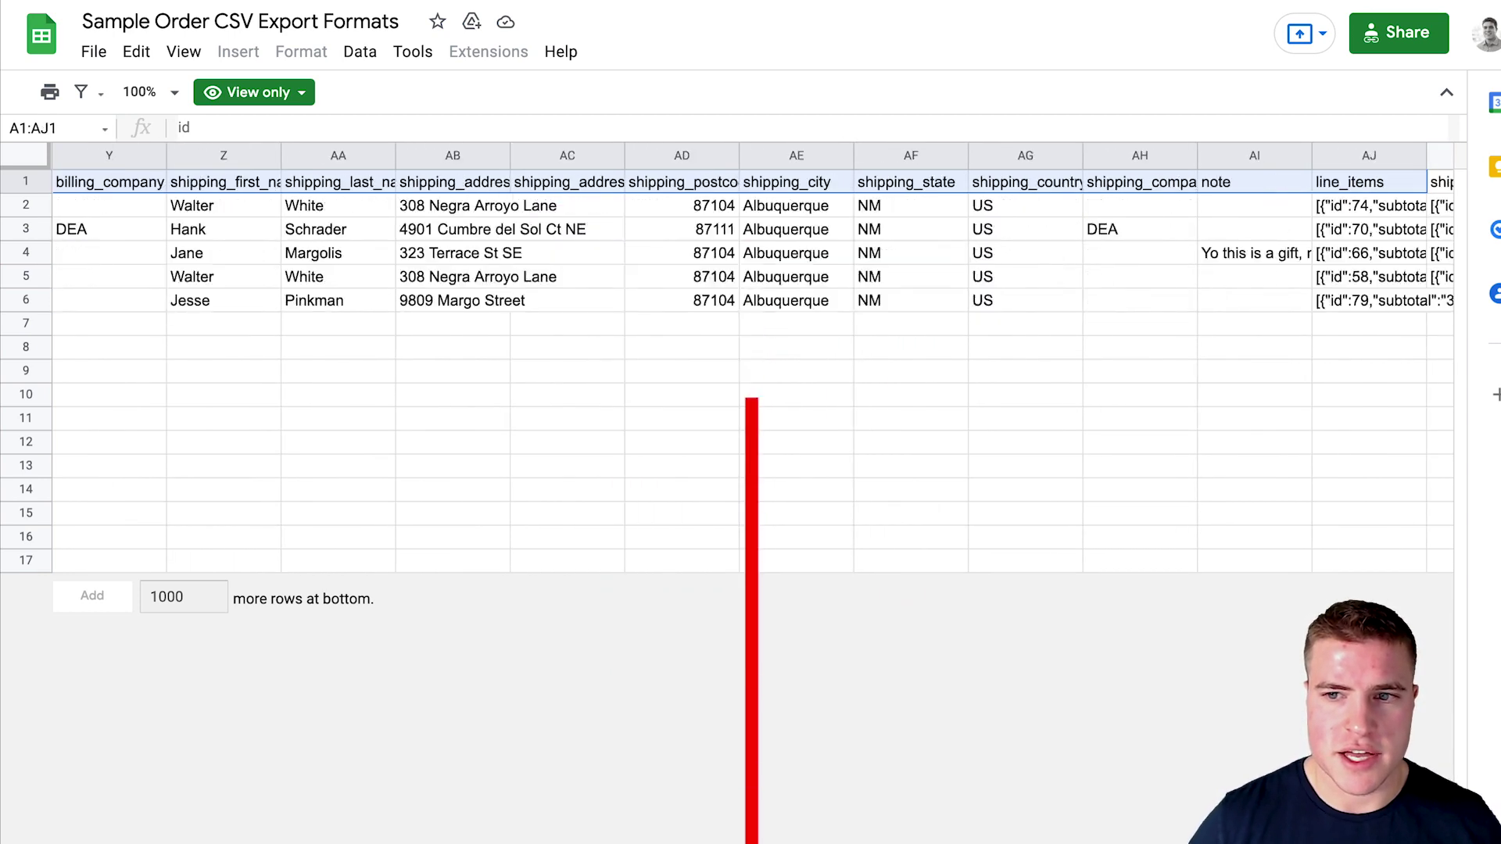
pyautogui.hotkey('shift', 'Left')
pyautogui.hotkey('shift', 'Left')
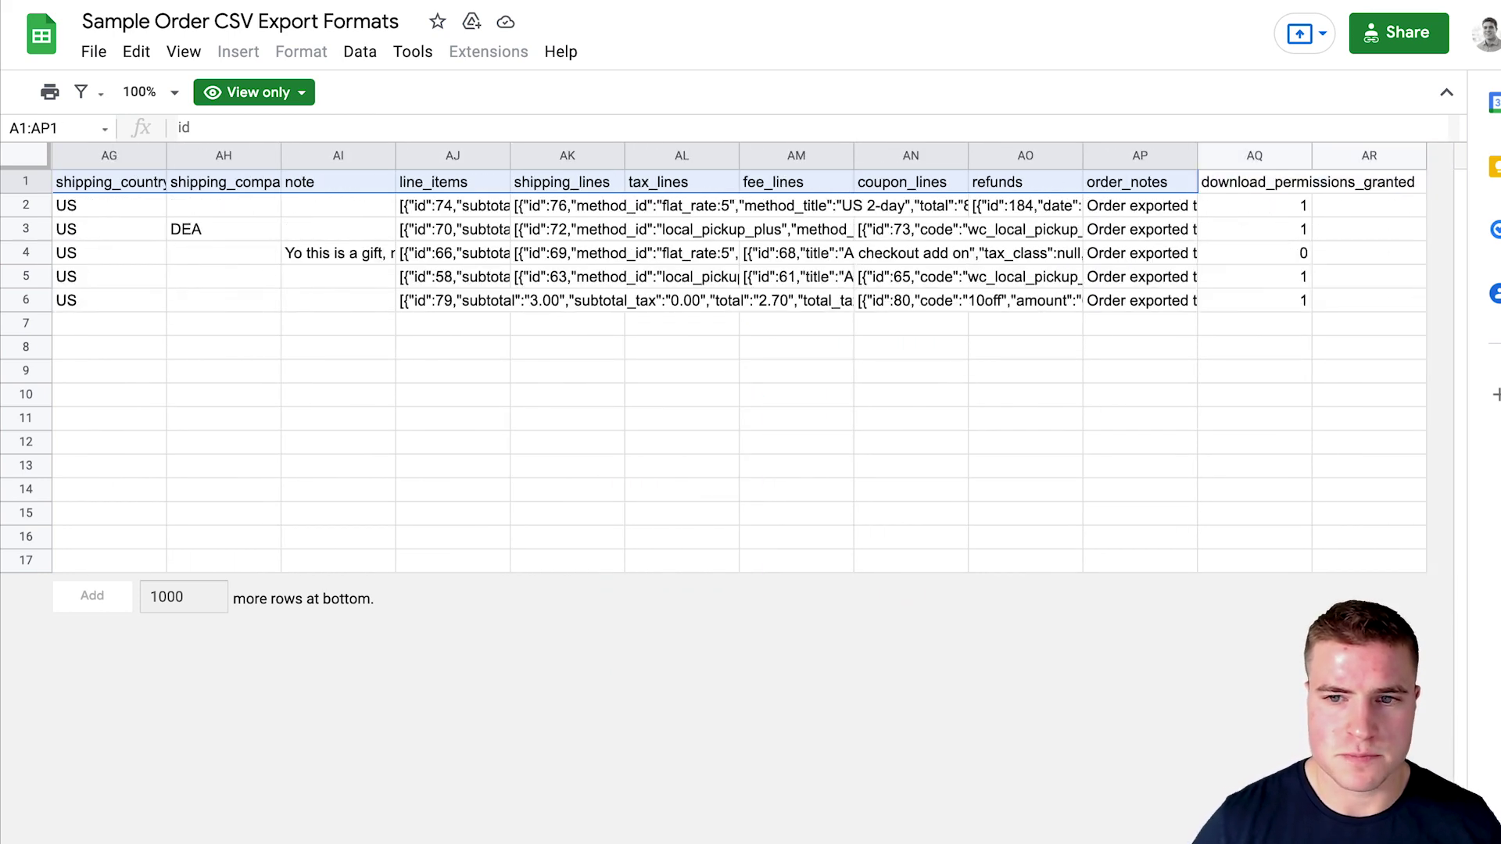
pyautogui.press('super+c')
pyautogui.hotkey('ctrl', 'Tab')
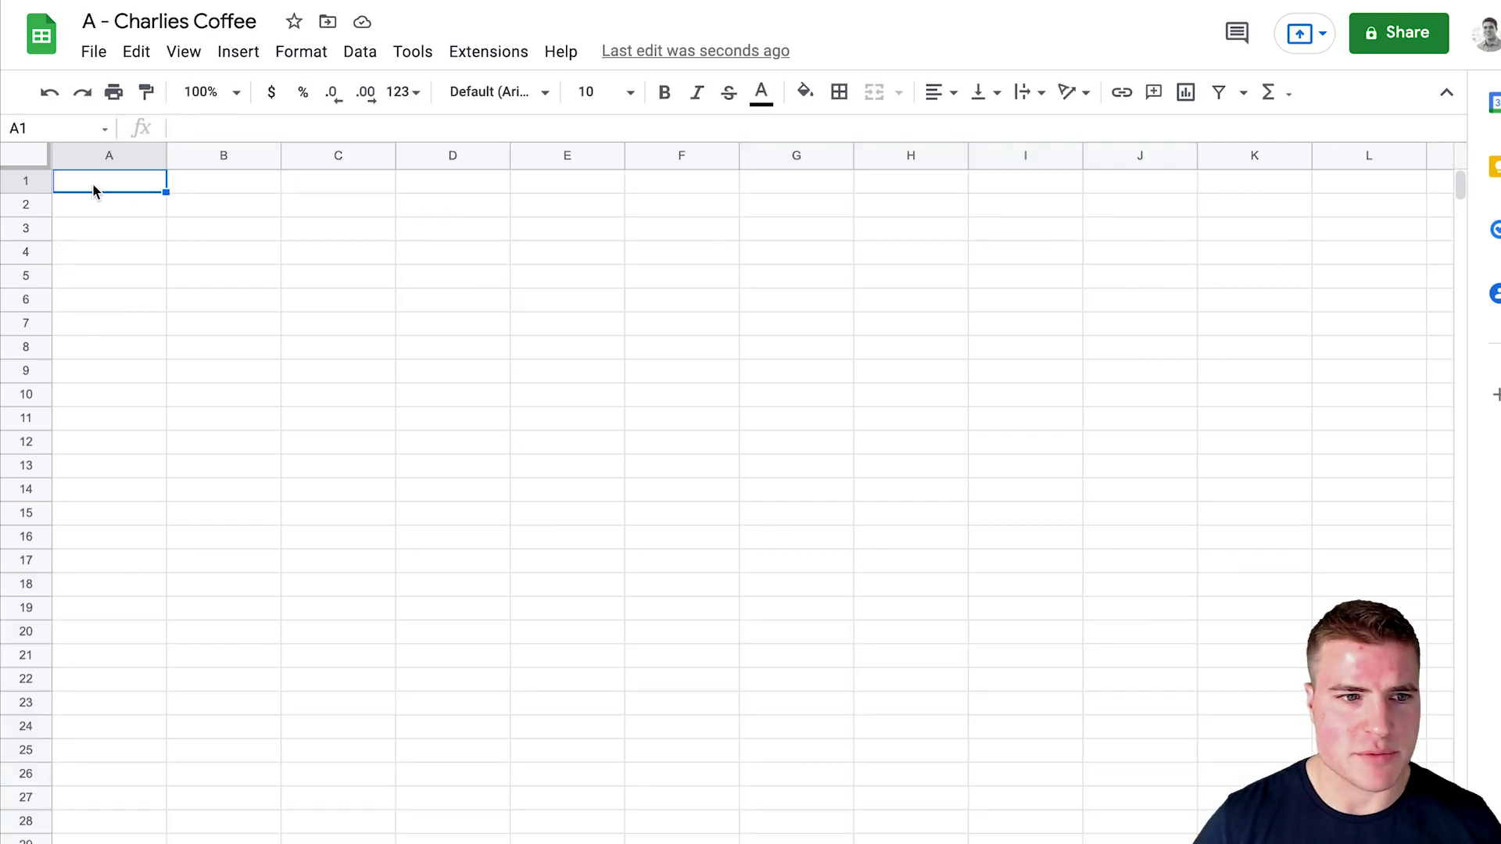
pyautogui.press('super+v')
pyautogui.click(299, 238)
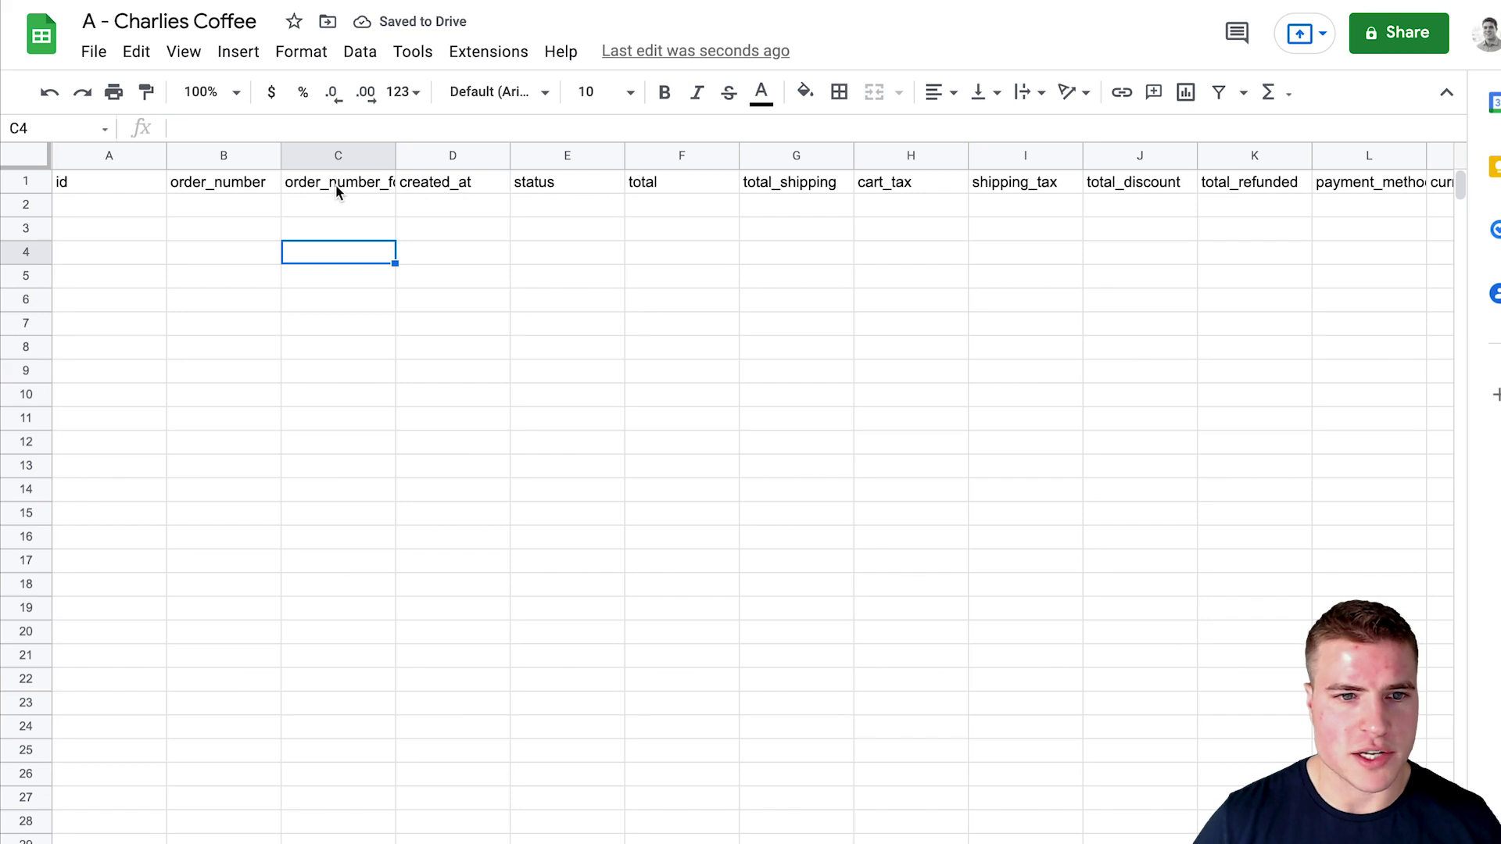
# Delete the order_number_formatted column C.
pyautogui.rightClick(332, 155)
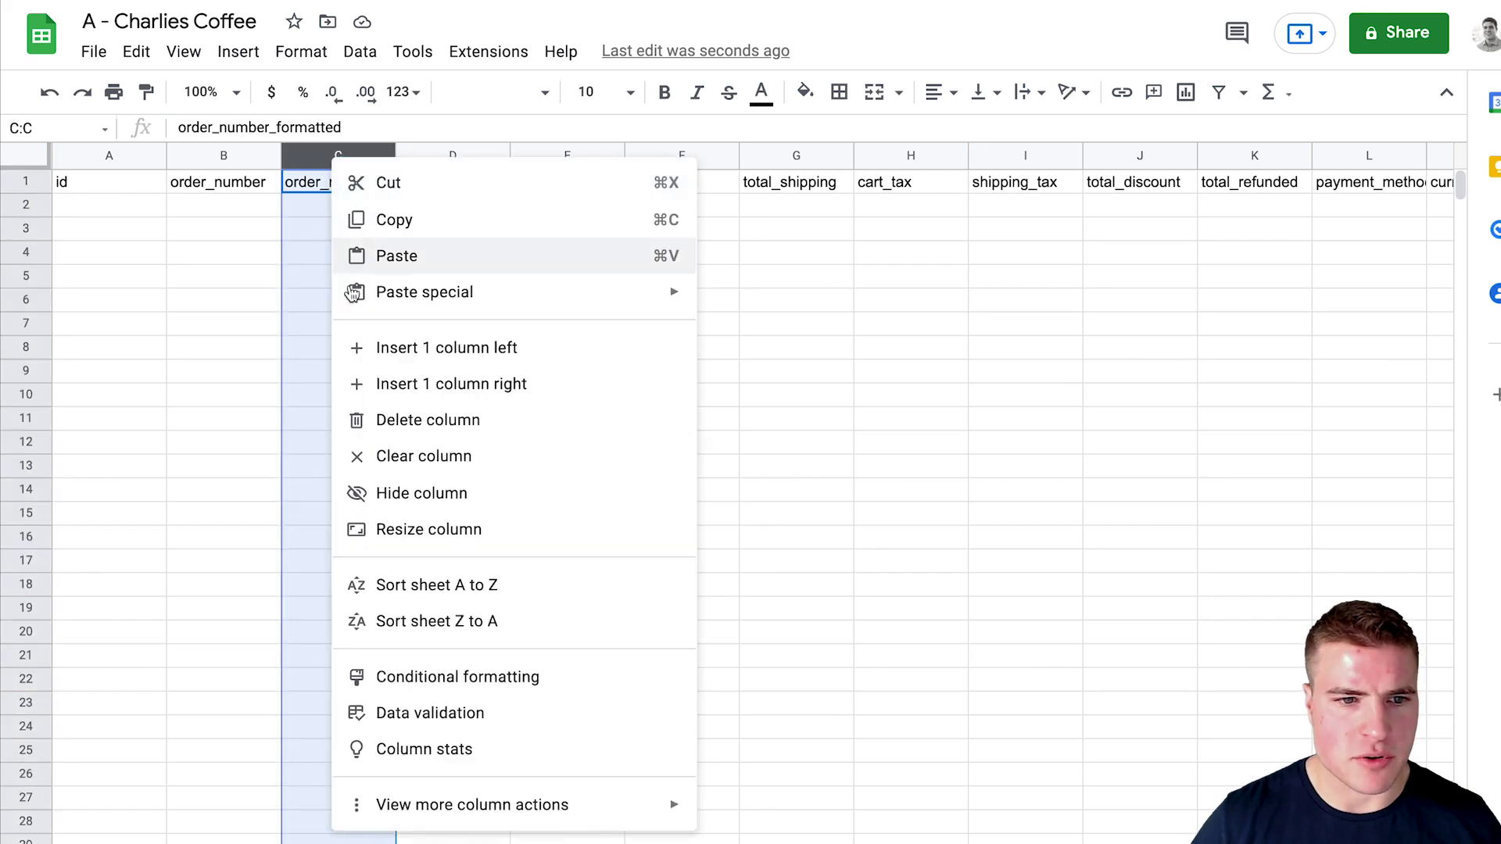
pyautogui.click(372, 420)
pyautogui.click(493, 283)
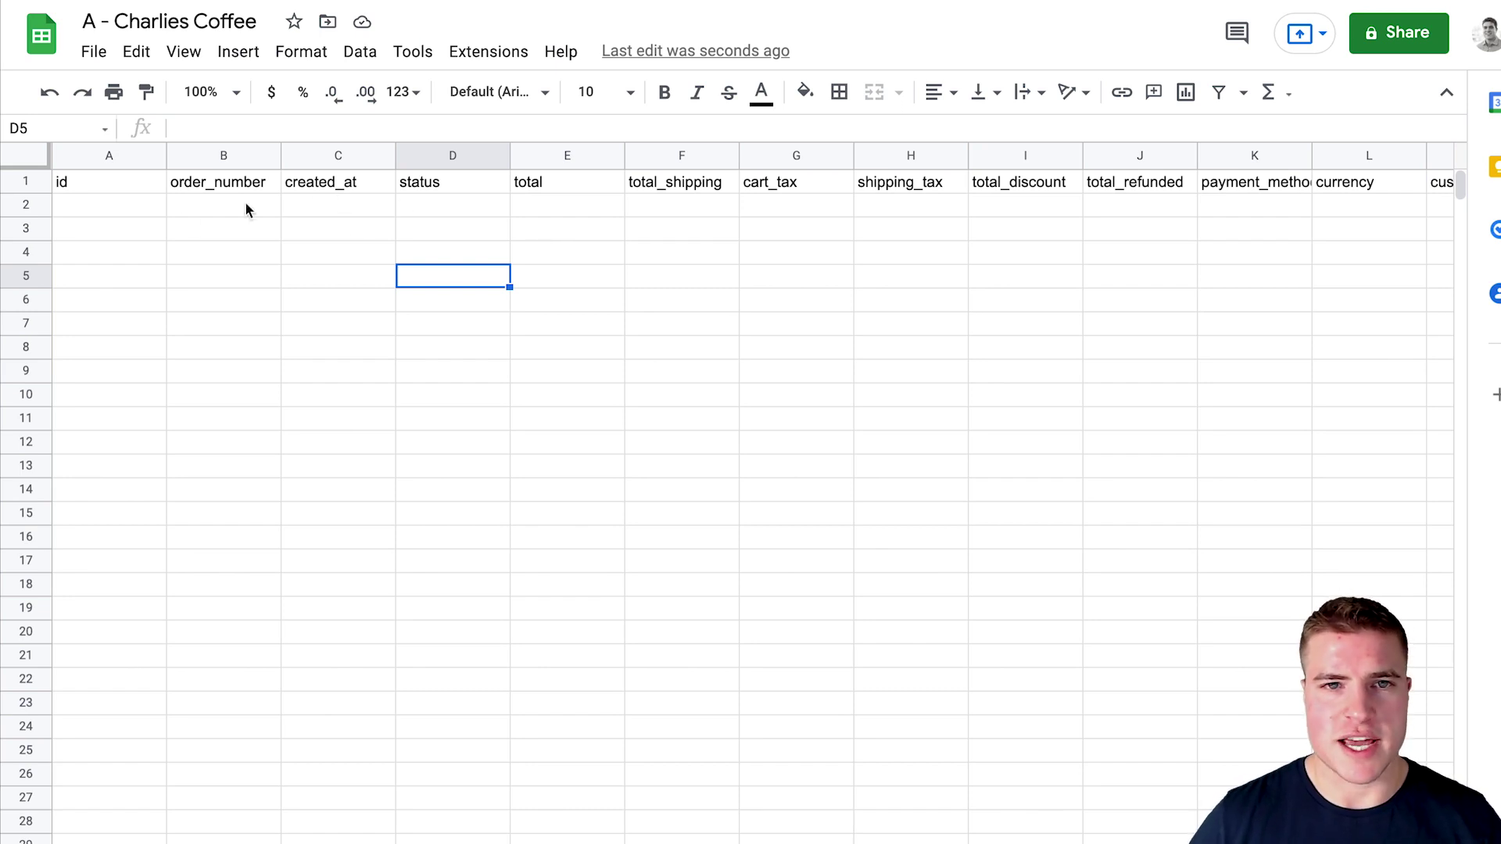
# Freeze the header row 1.
pyautogui.click(24, 182)
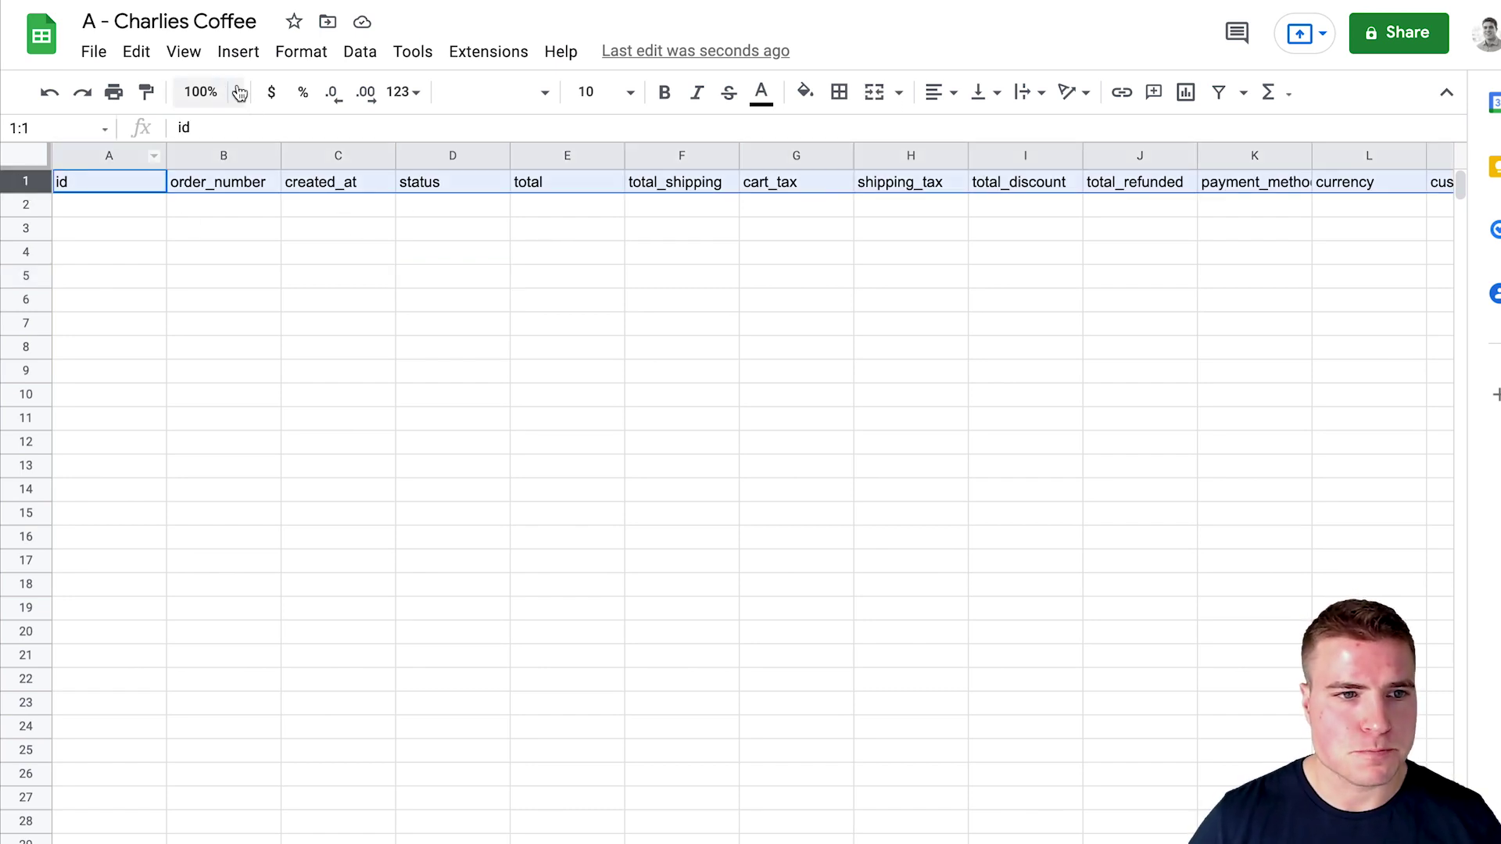
pyautogui.click(183, 52)
pyautogui.moveTo(469, 147)
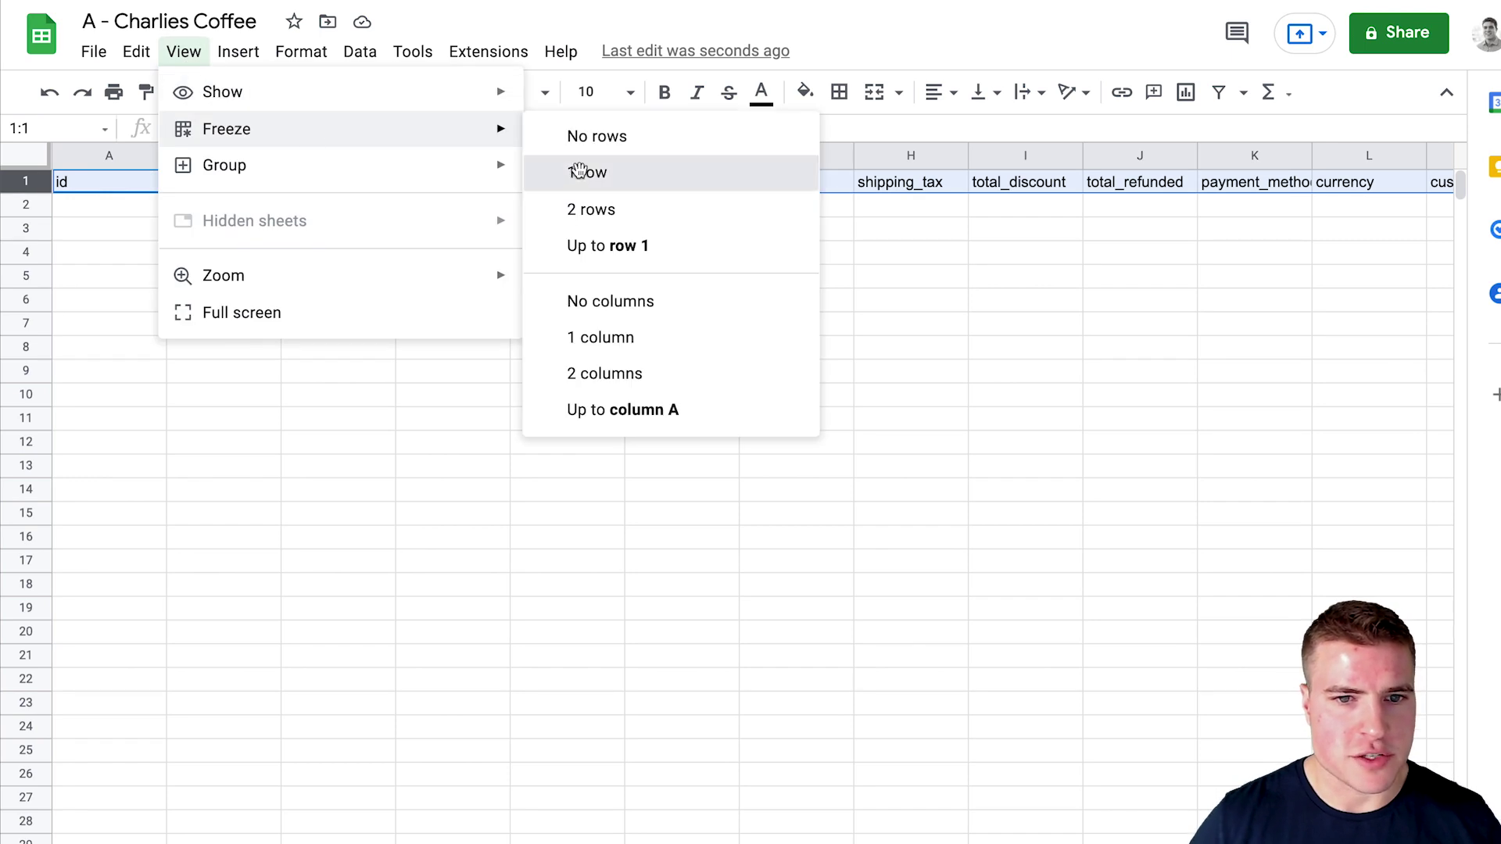
pyautogui.click(579, 172)
pyautogui.click(752, 320)
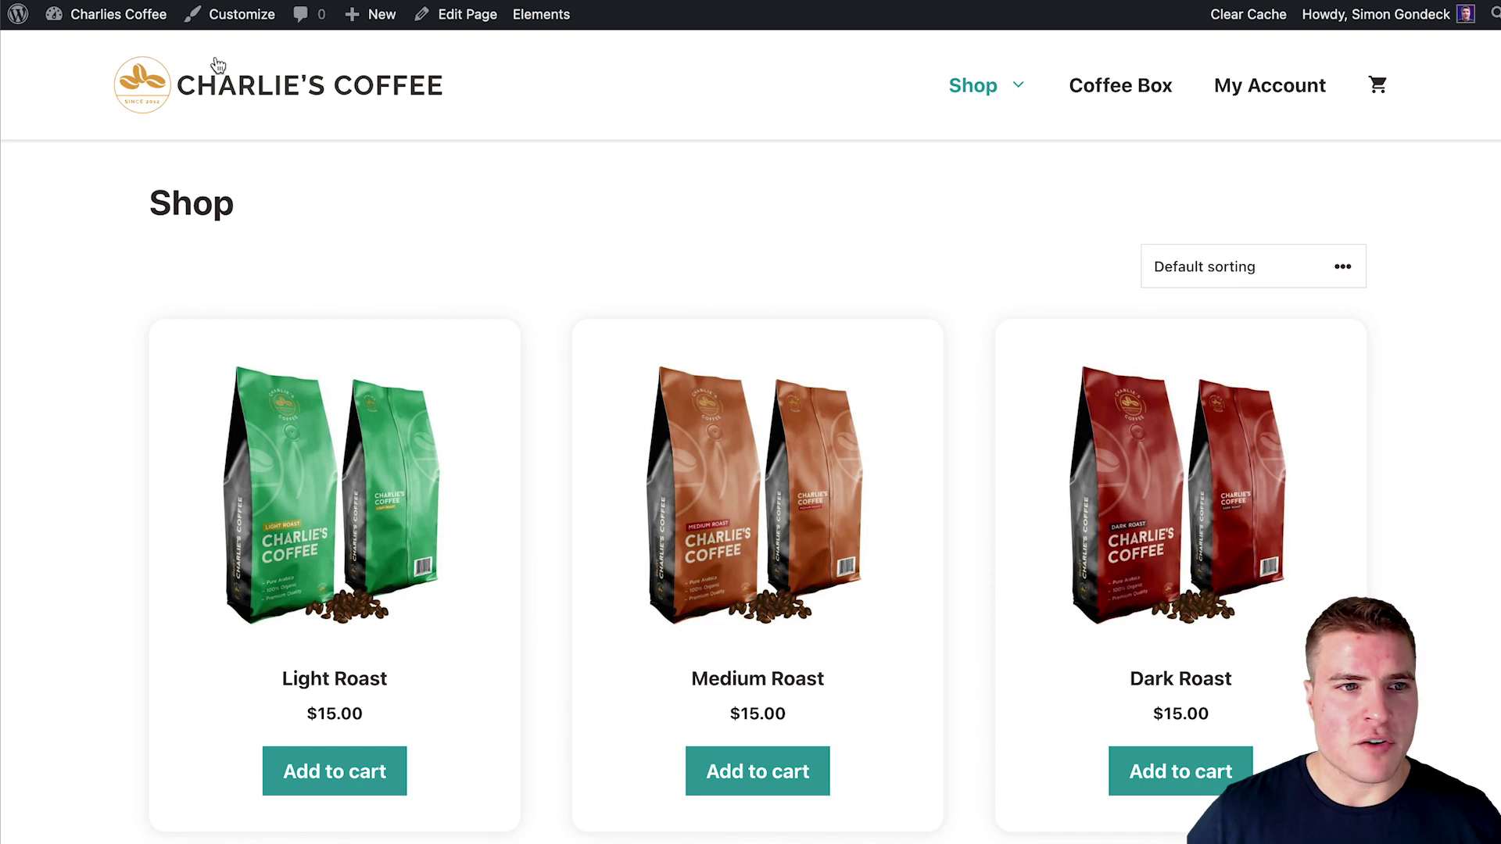
# Open the WooCommerce Orders list from the WordPress dashboard, then start a new browser tab.
pyautogui.moveTo(153, 23)
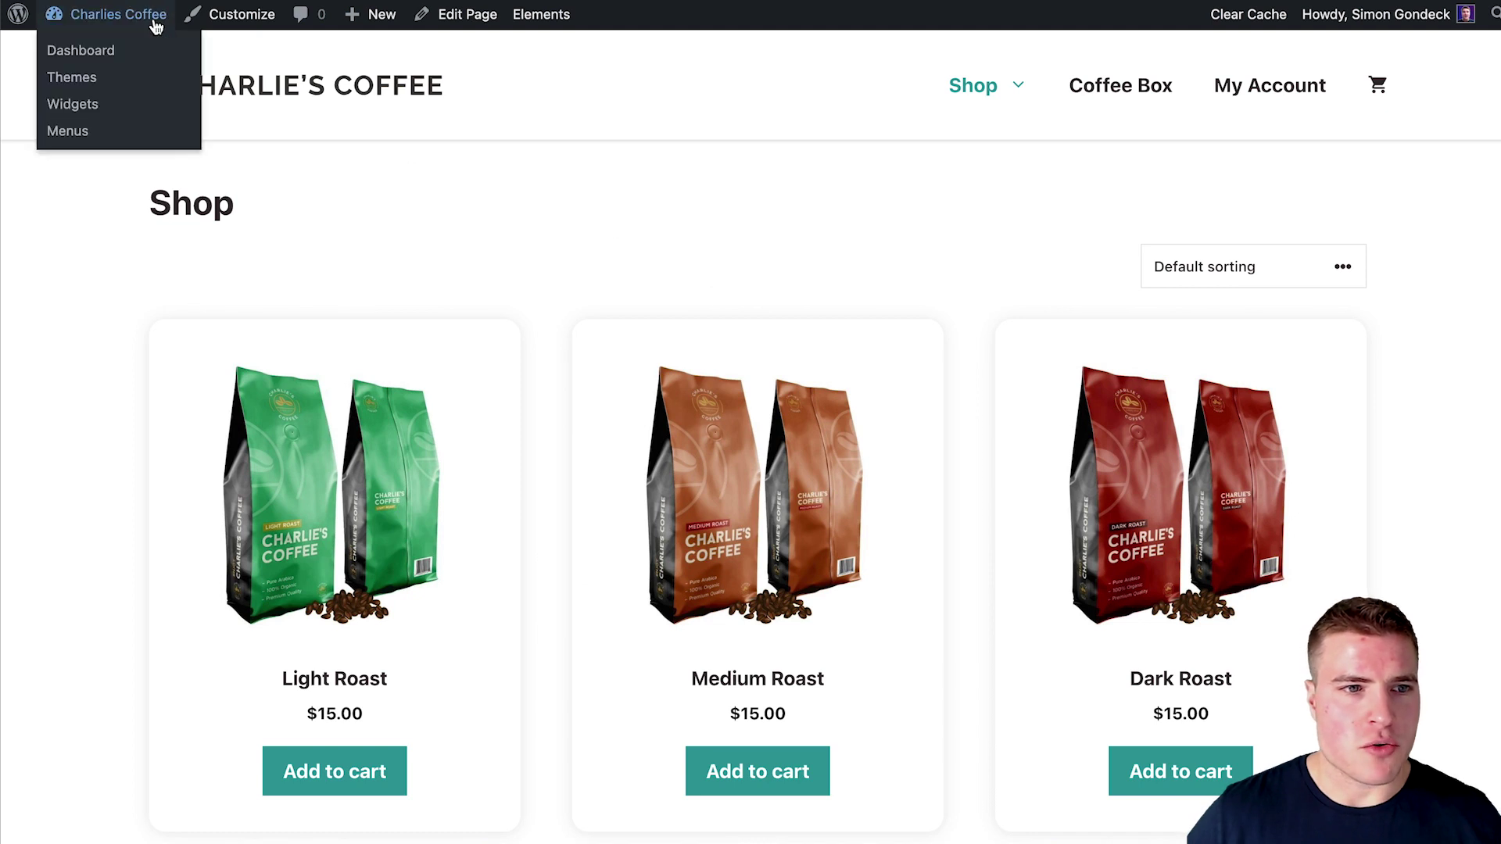
pyautogui.click(153, 52)
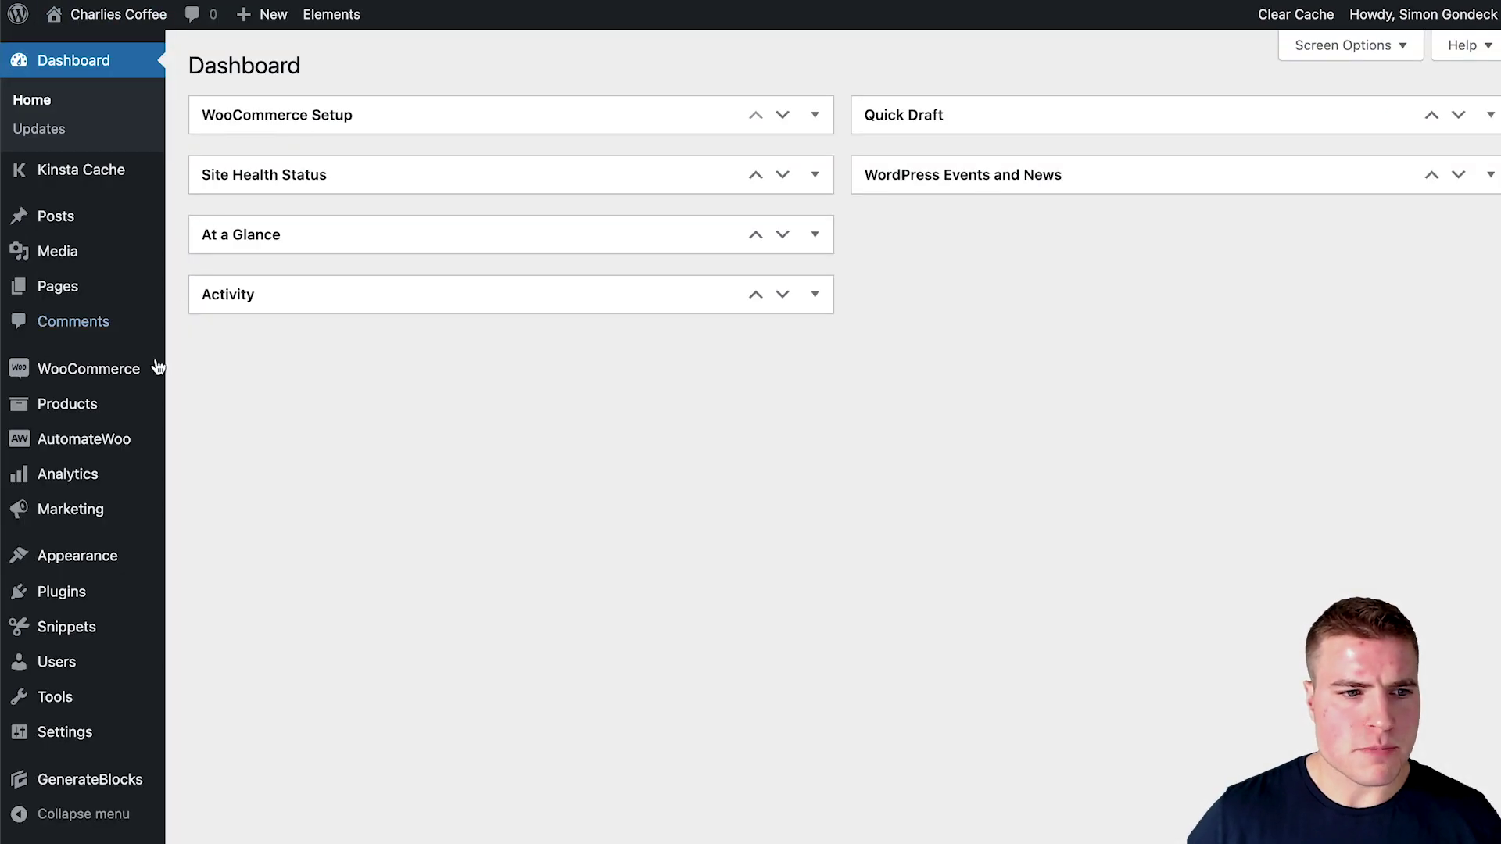
pyautogui.moveTo(175, 379)
pyautogui.click(208, 401)
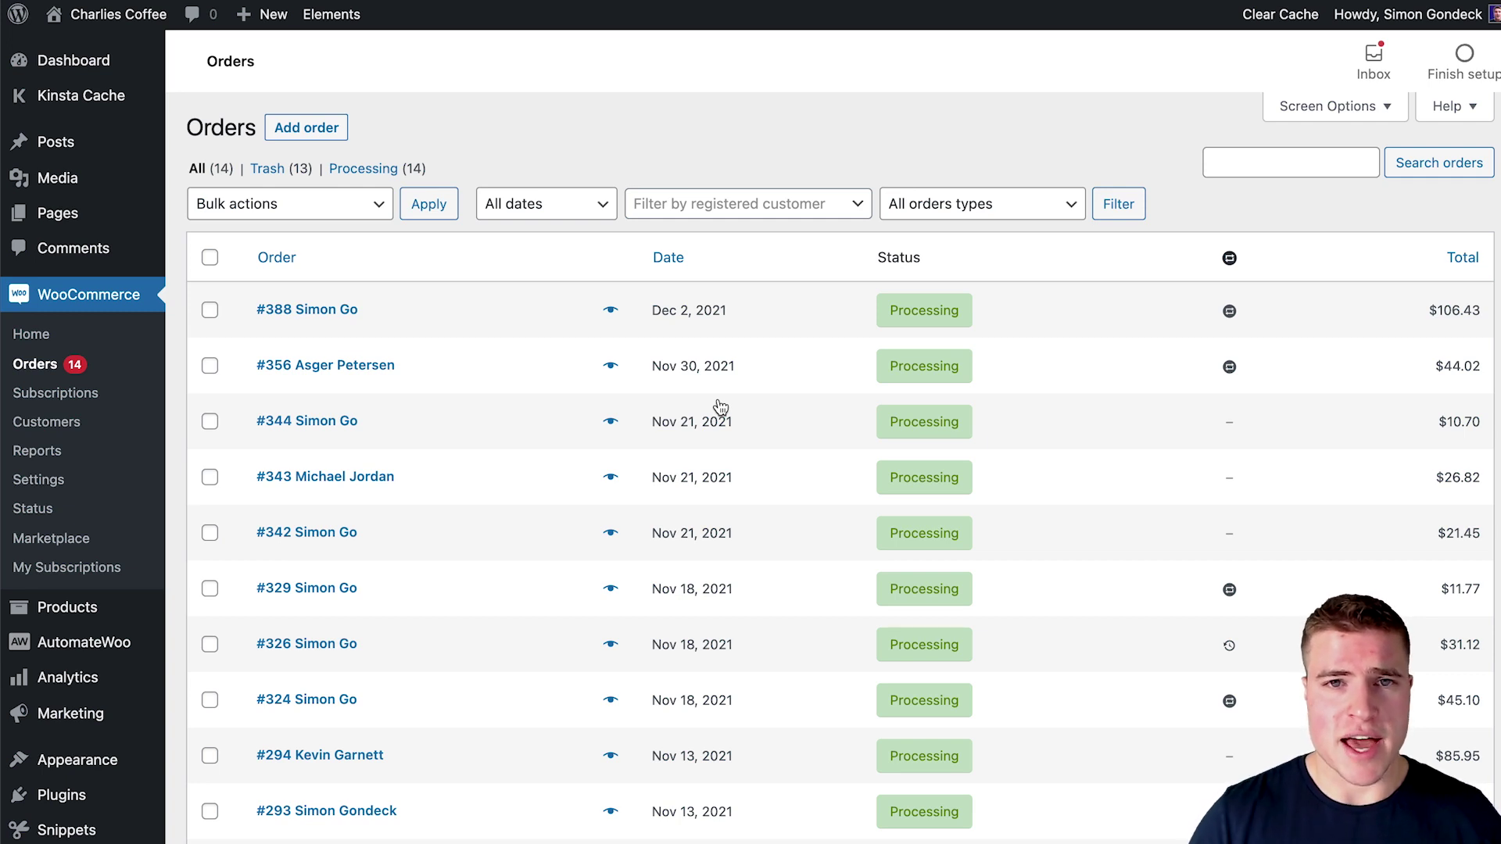
pyautogui.hotkey('ctrl', 't')
pyautogui.write('simongond')
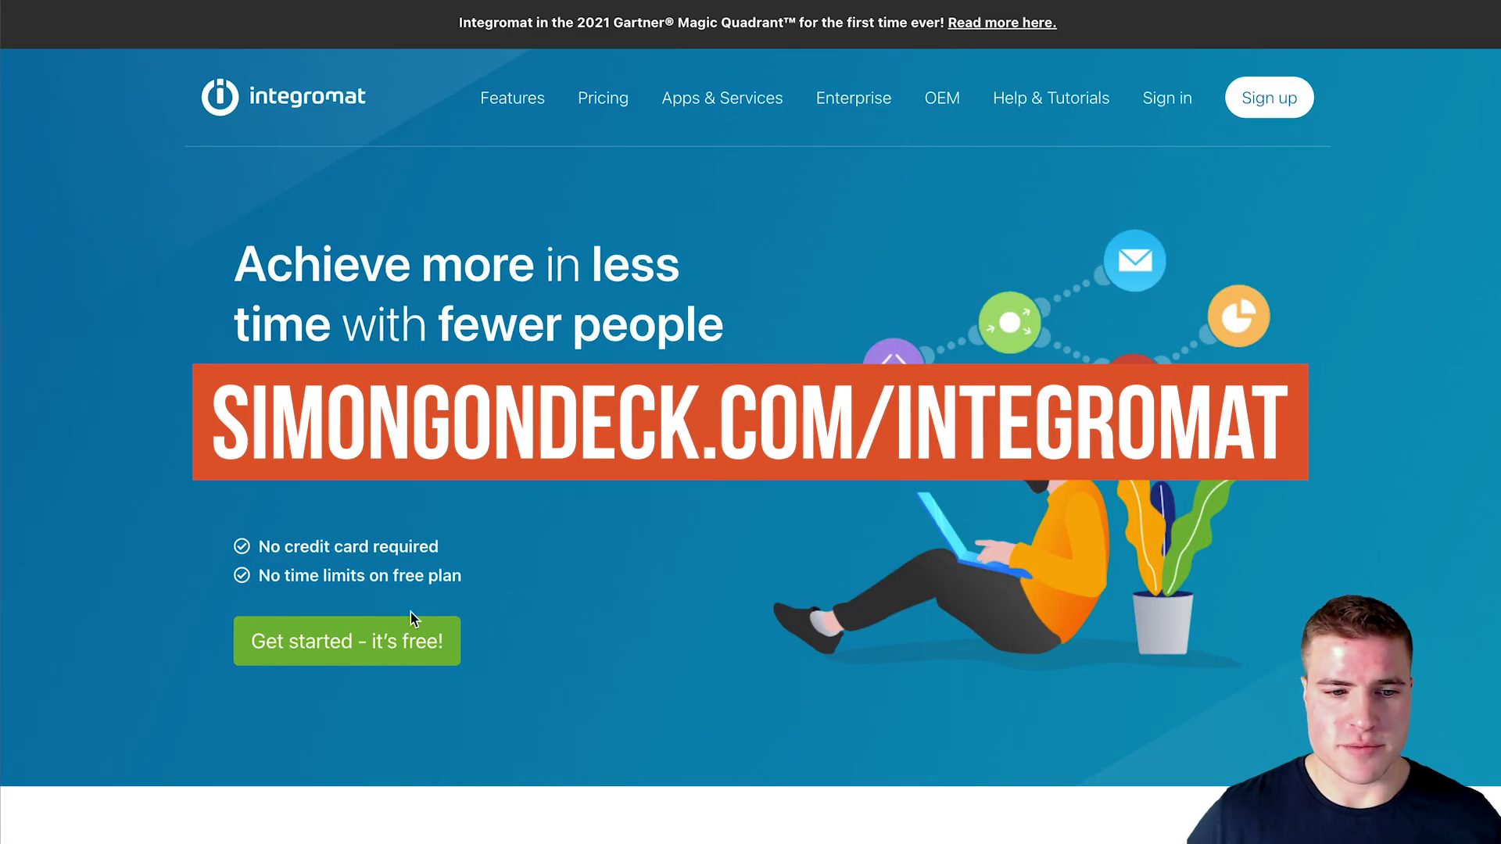
# Sign up for Integromat with a name, email and password, then follow the verification email's link.
pyautogui.click(396, 644)
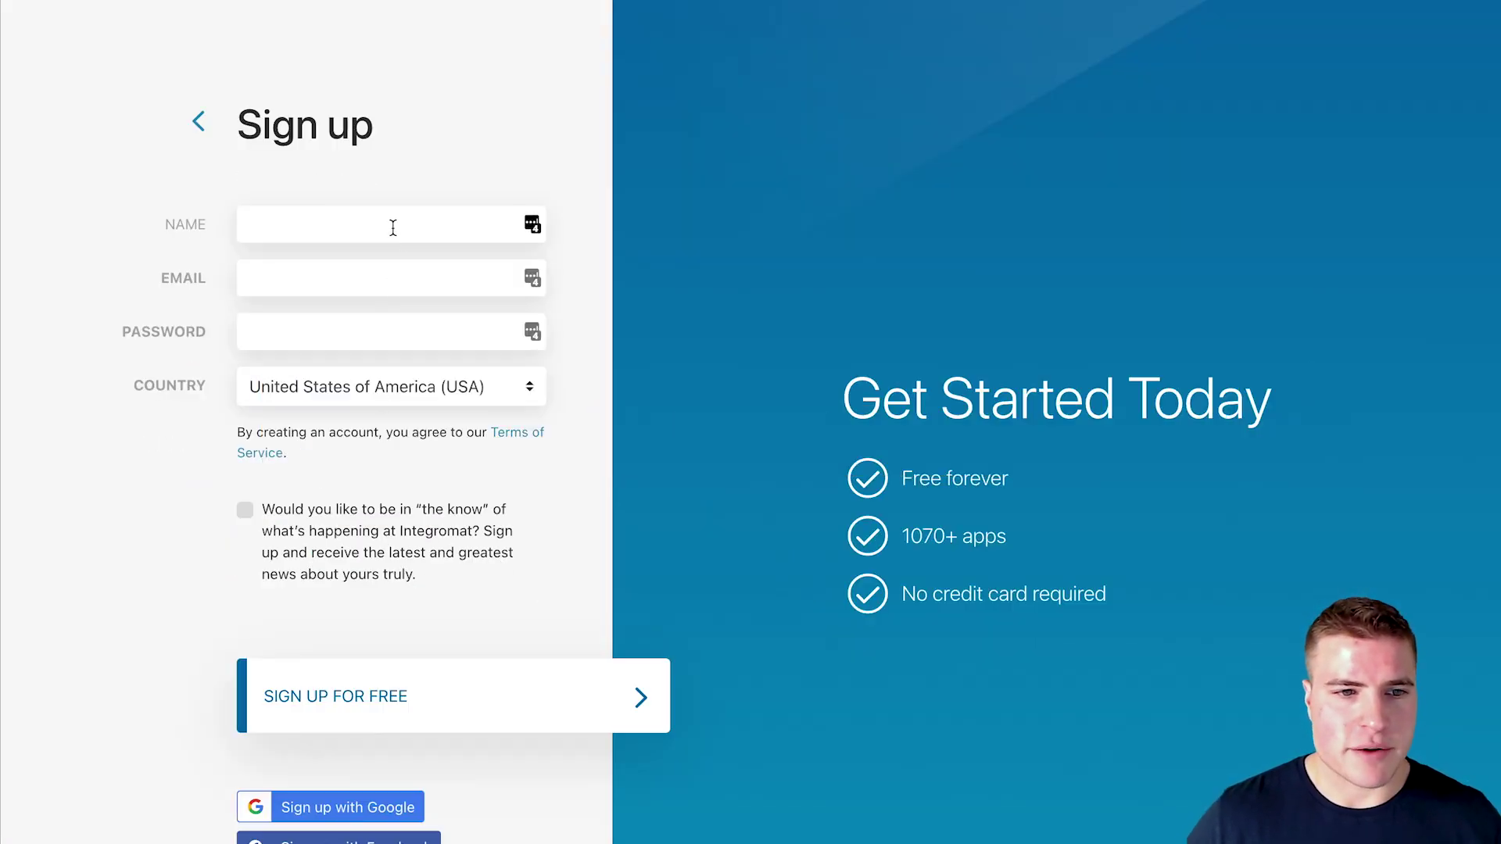
pyautogui.click(392, 225)
pyautogui.write('simon')
pyautogui.press('Tab')
pyautogui.press('Tab')
pyautogui.write('tes')
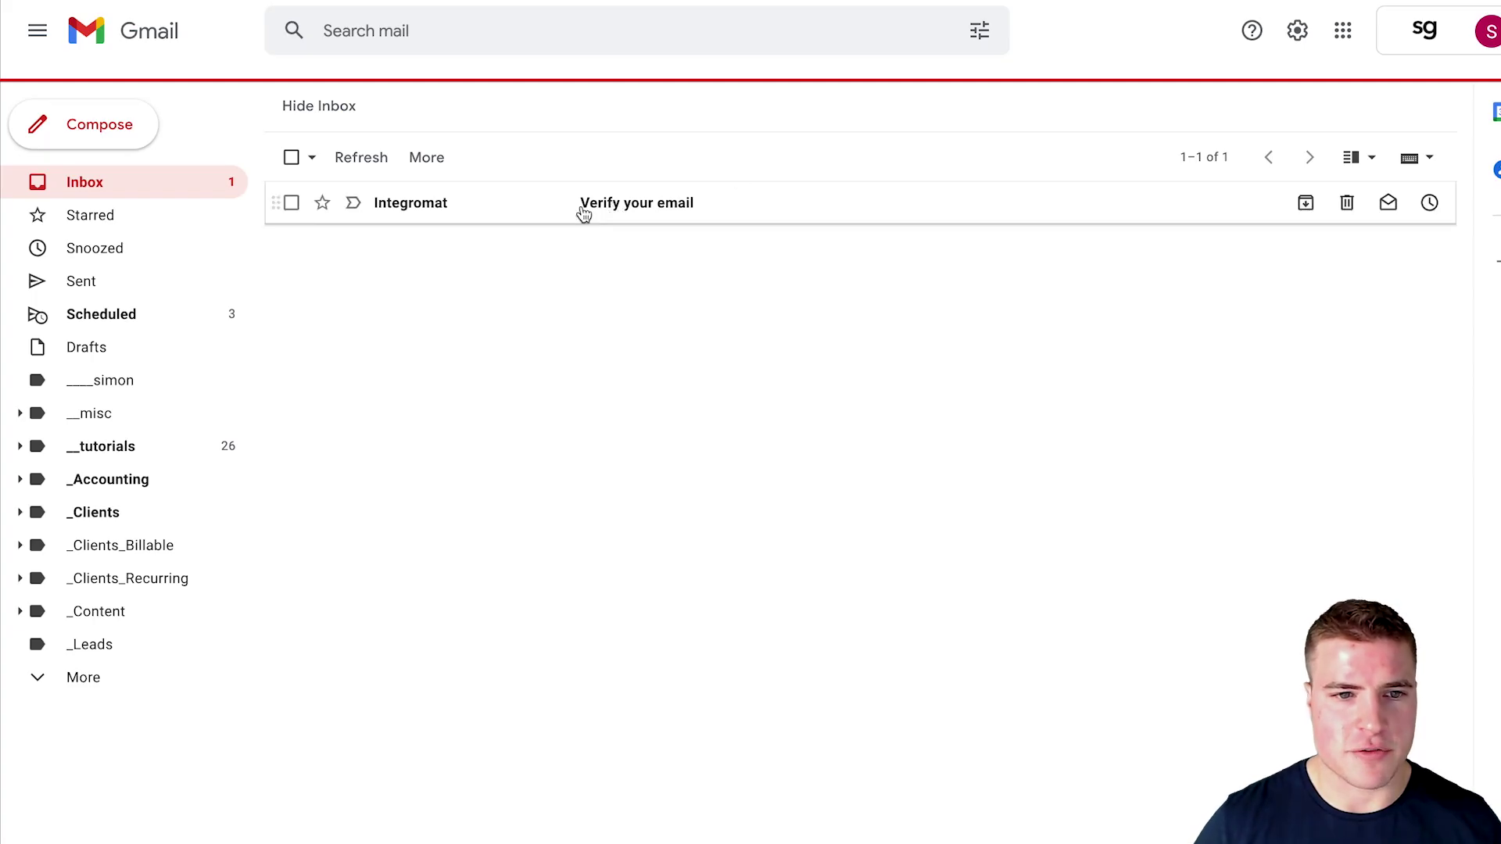
pyautogui.click(583, 205)
pyautogui.click(848, 537)
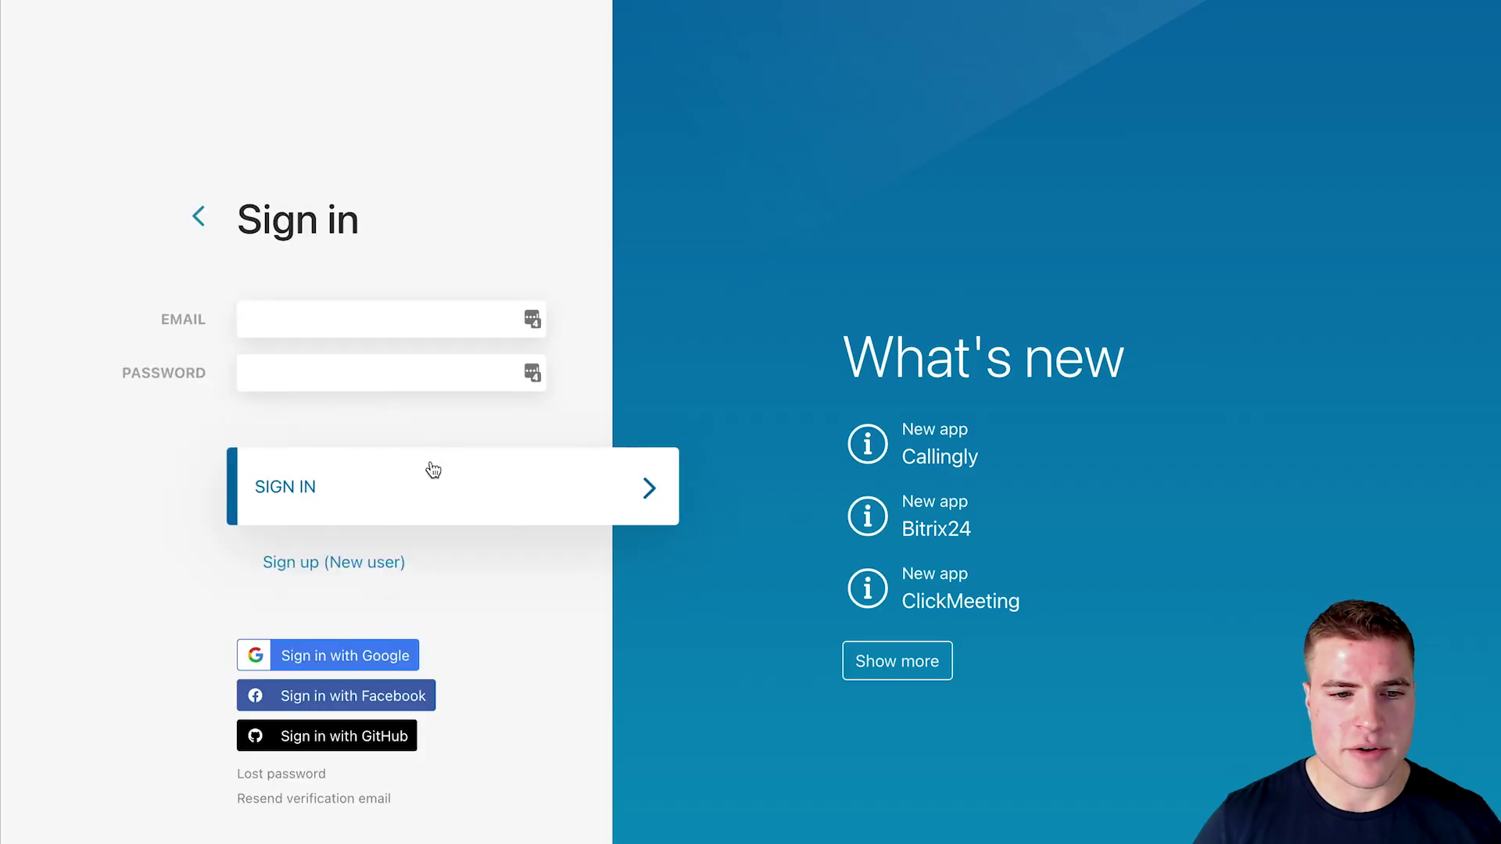
# Sign in with the account email and password to reach the Welcome dashboard.
pyautogui.click(412, 321)
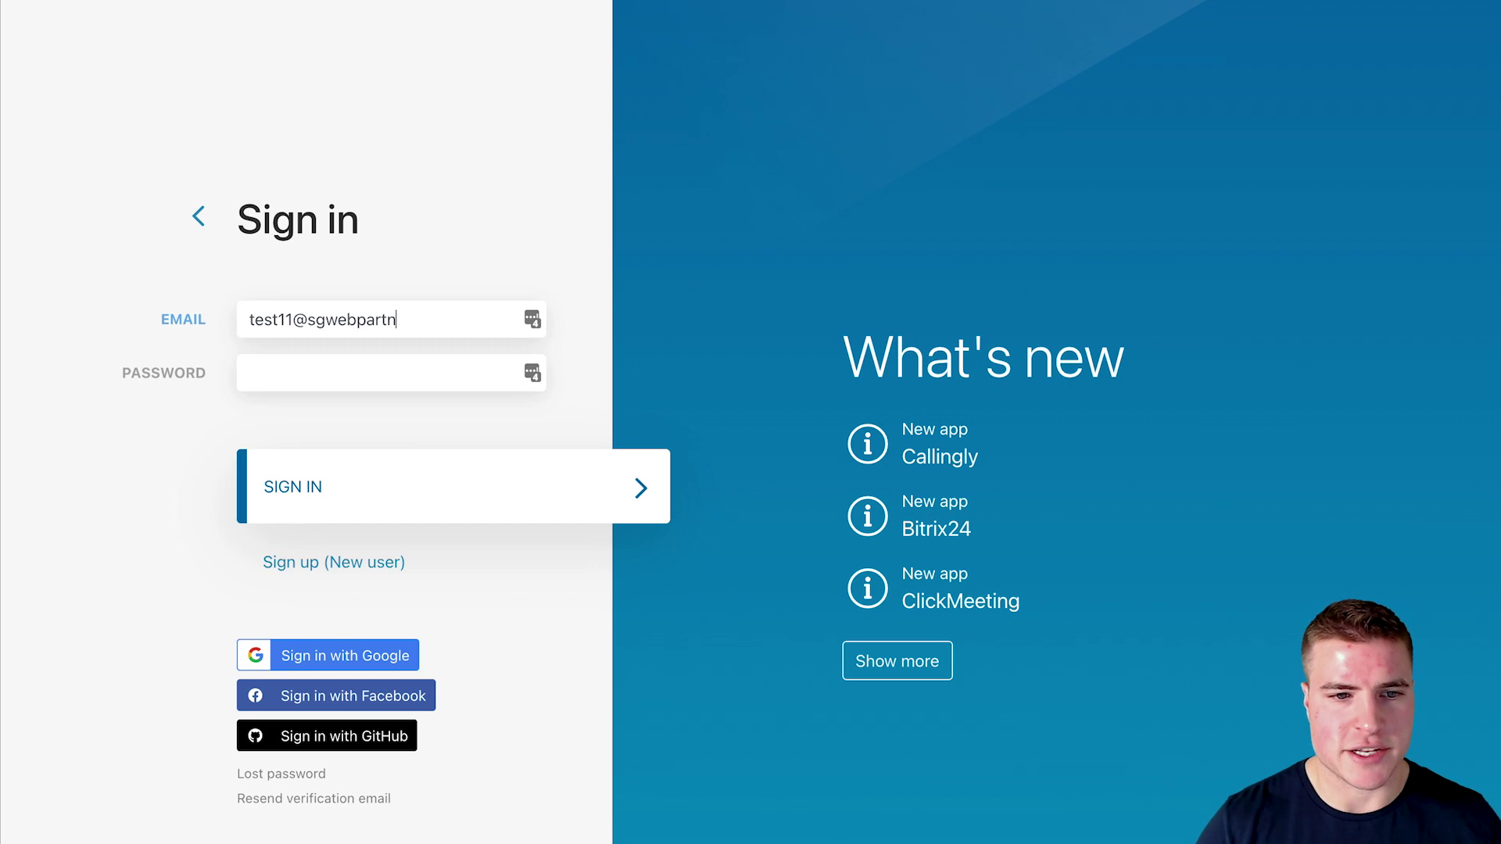
pyautogui.press('Tab')
pyautogui.write('•••••')
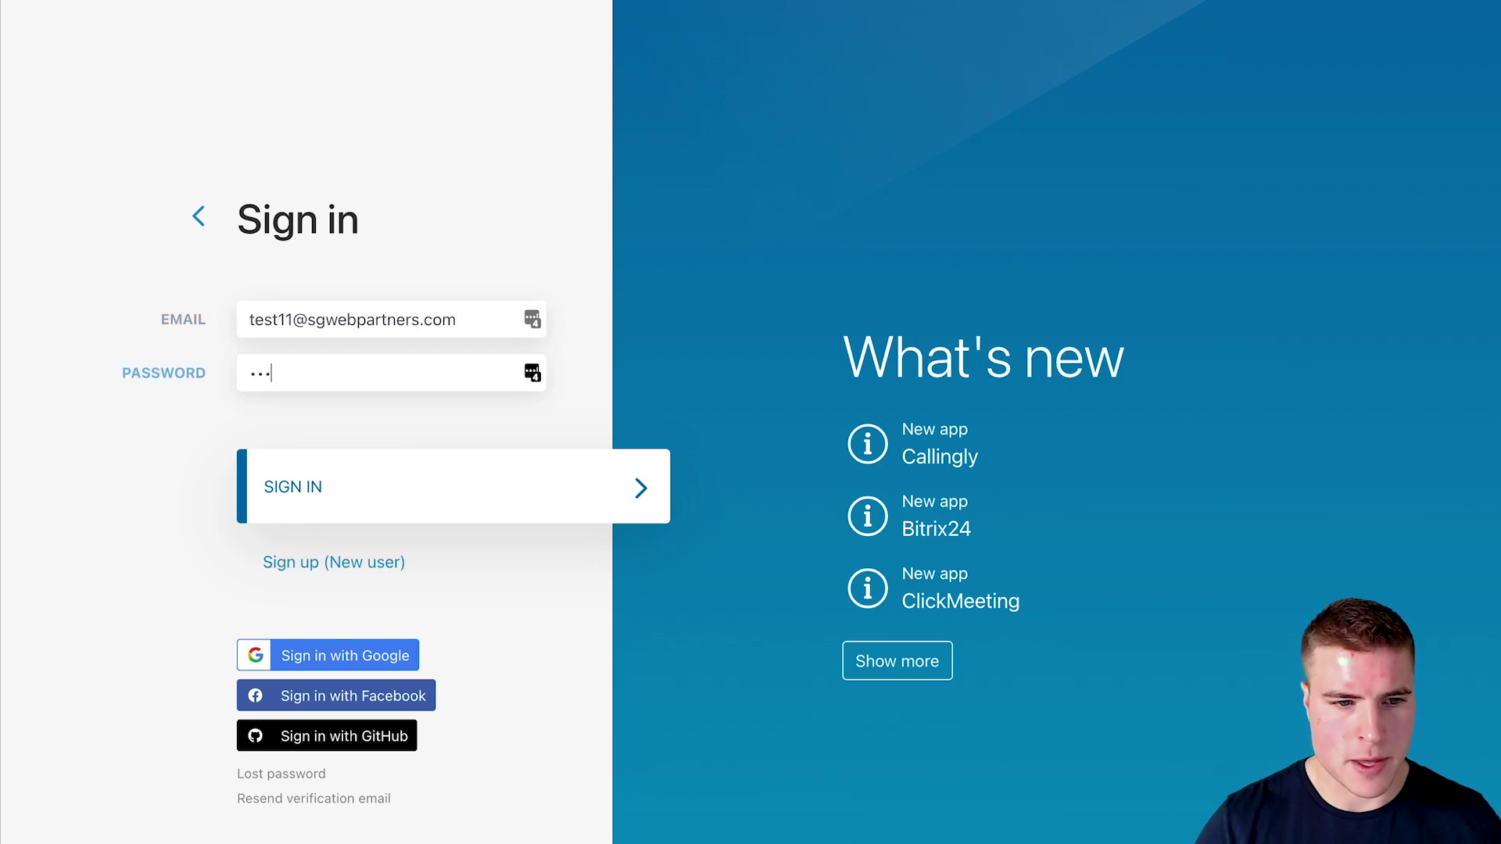
pyautogui.write('•••••••')
pyautogui.press('Return')
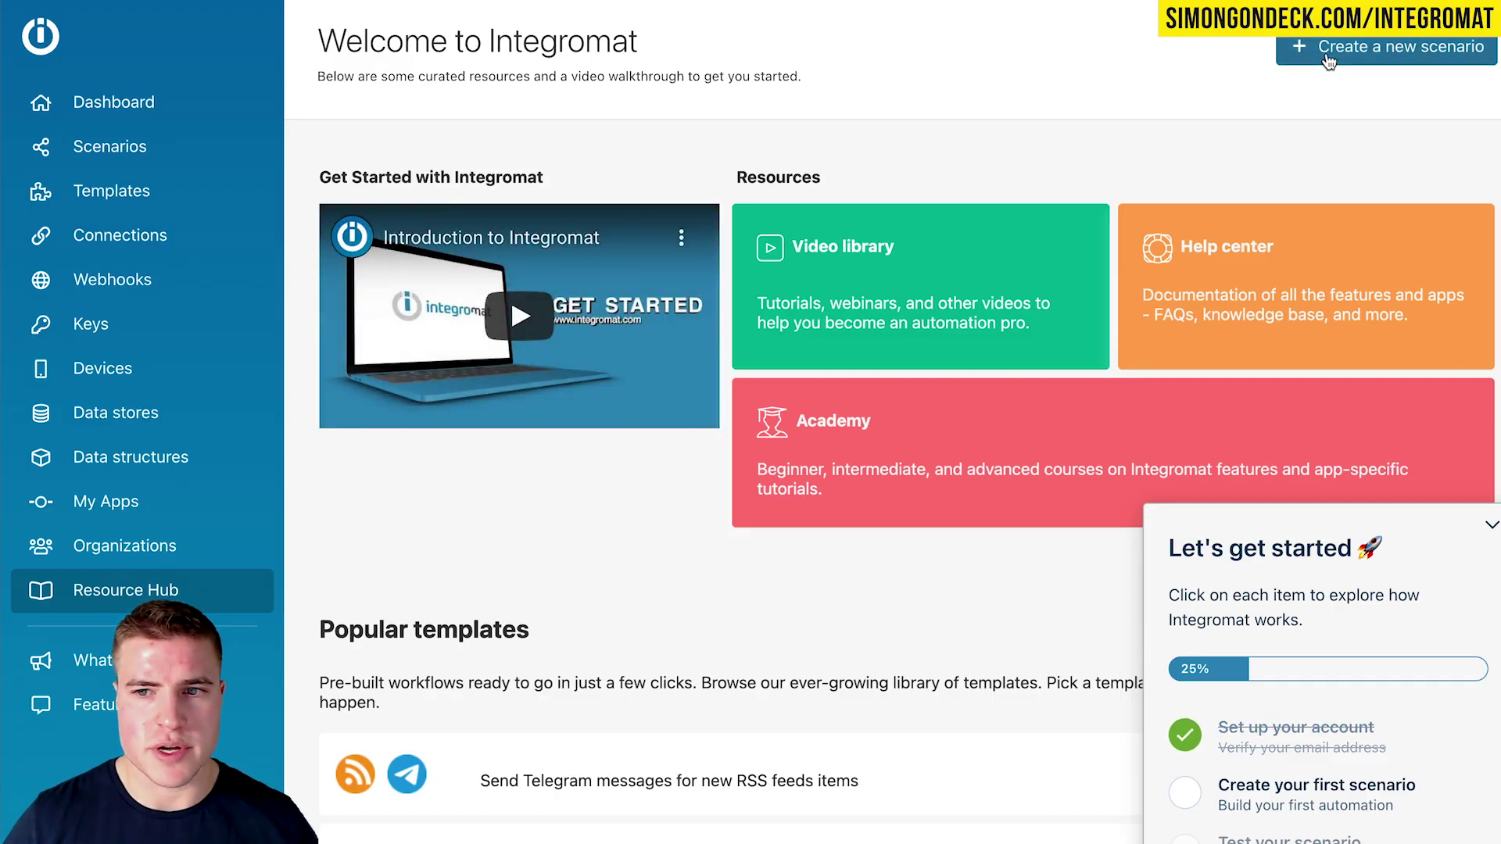
# Start a new scenario and add WooCommerce (searched 'wooc') Watch orders as the trigger module.
pyautogui.click(1328, 62)
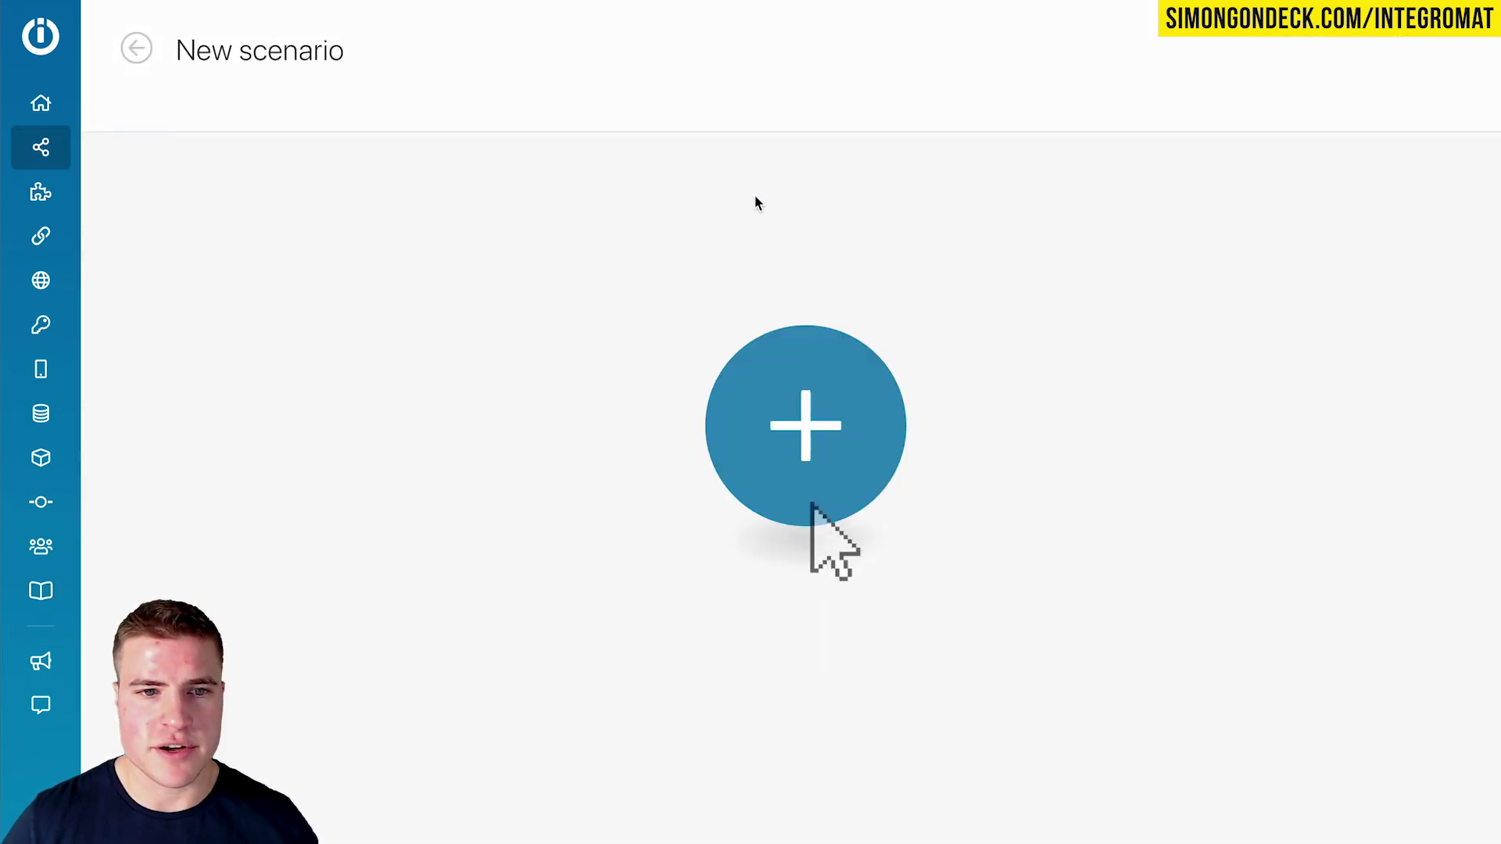
pyautogui.click(831, 427)
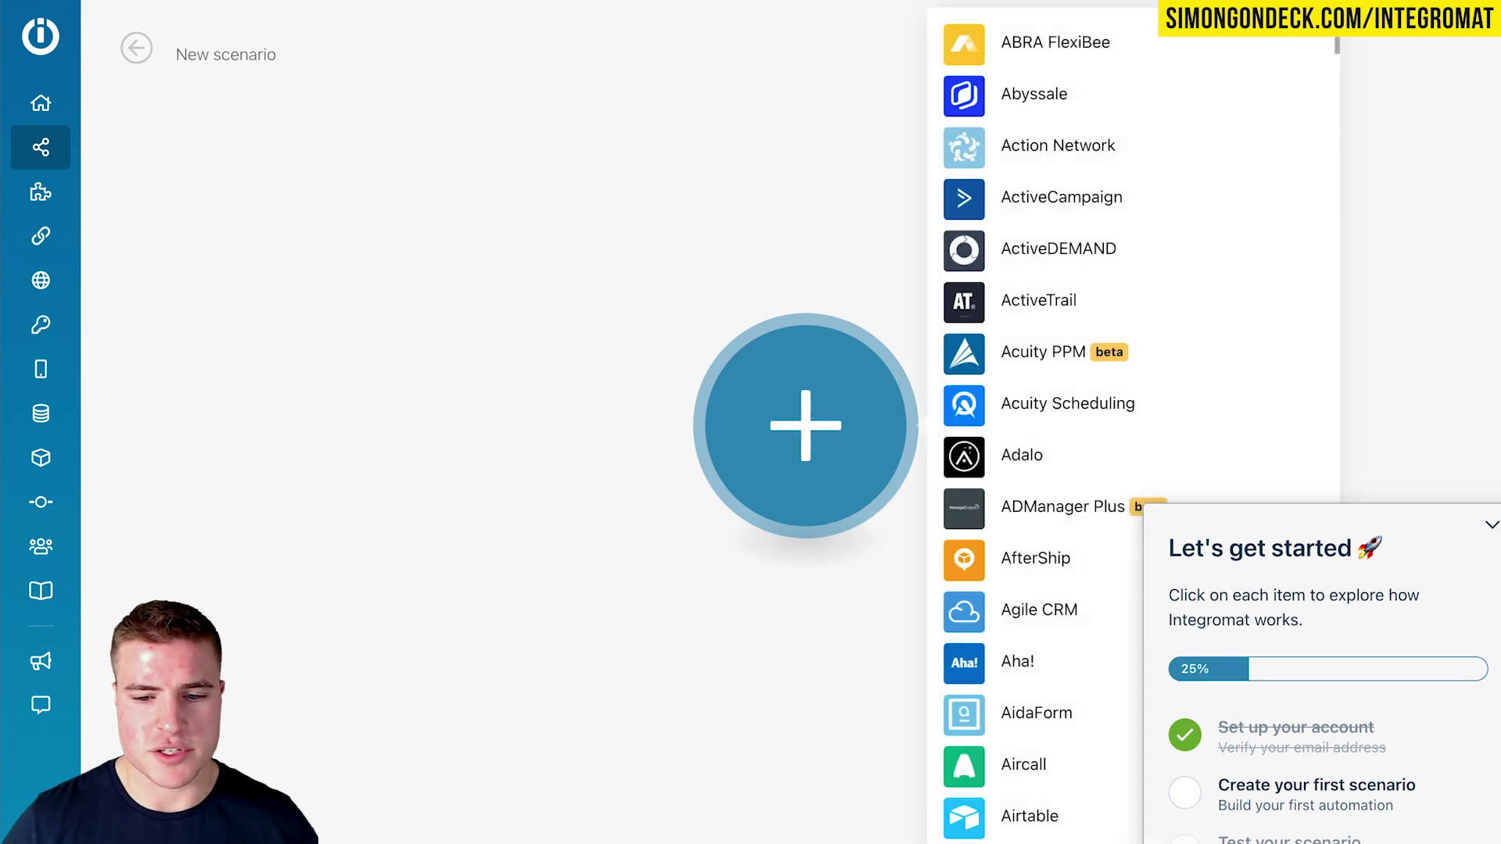
pyautogui.click(1490, 526)
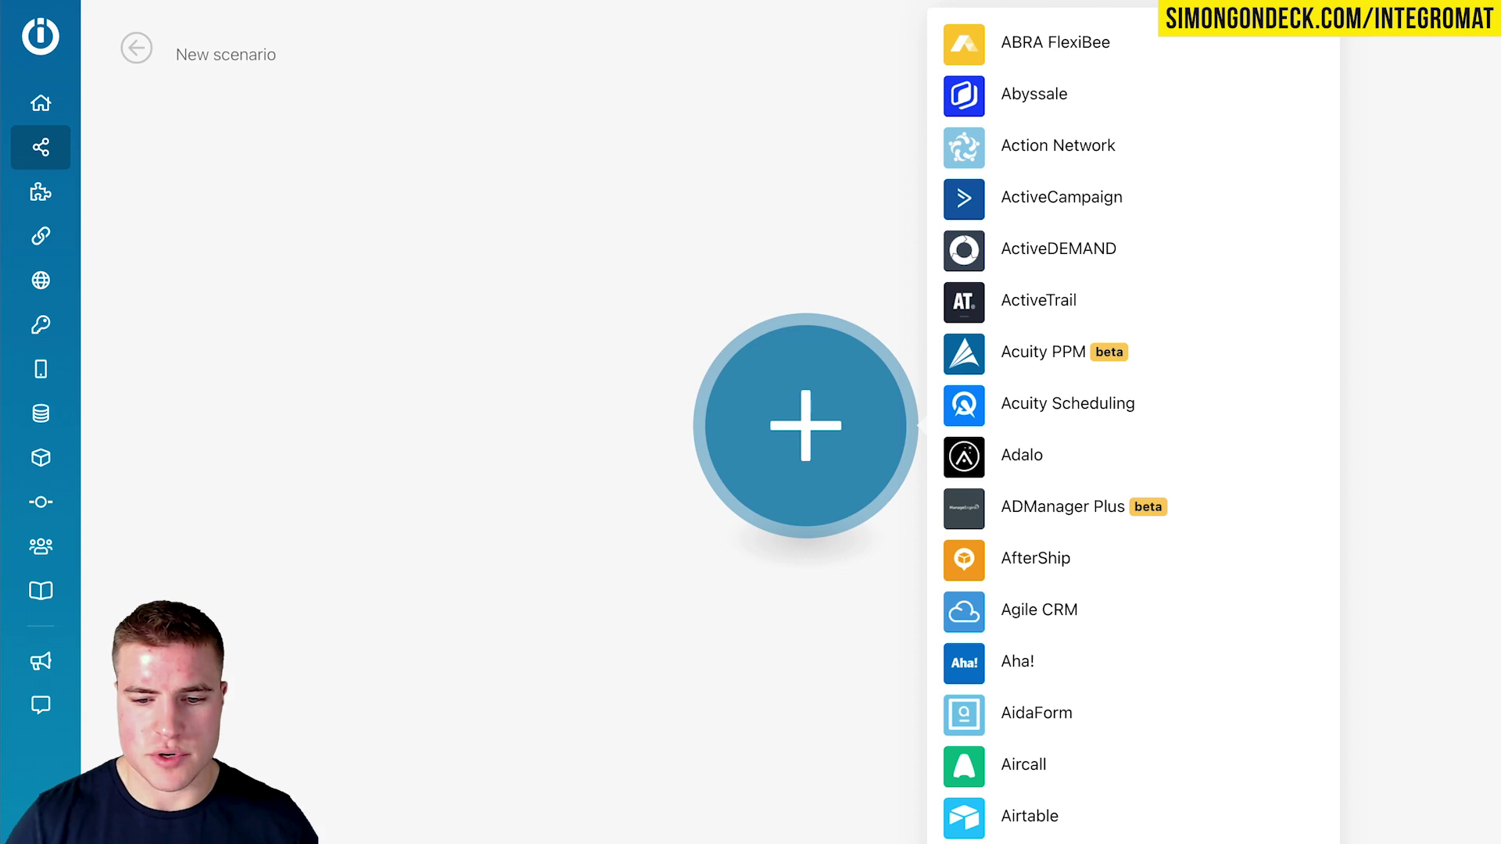
pyautogui.write('wooc')
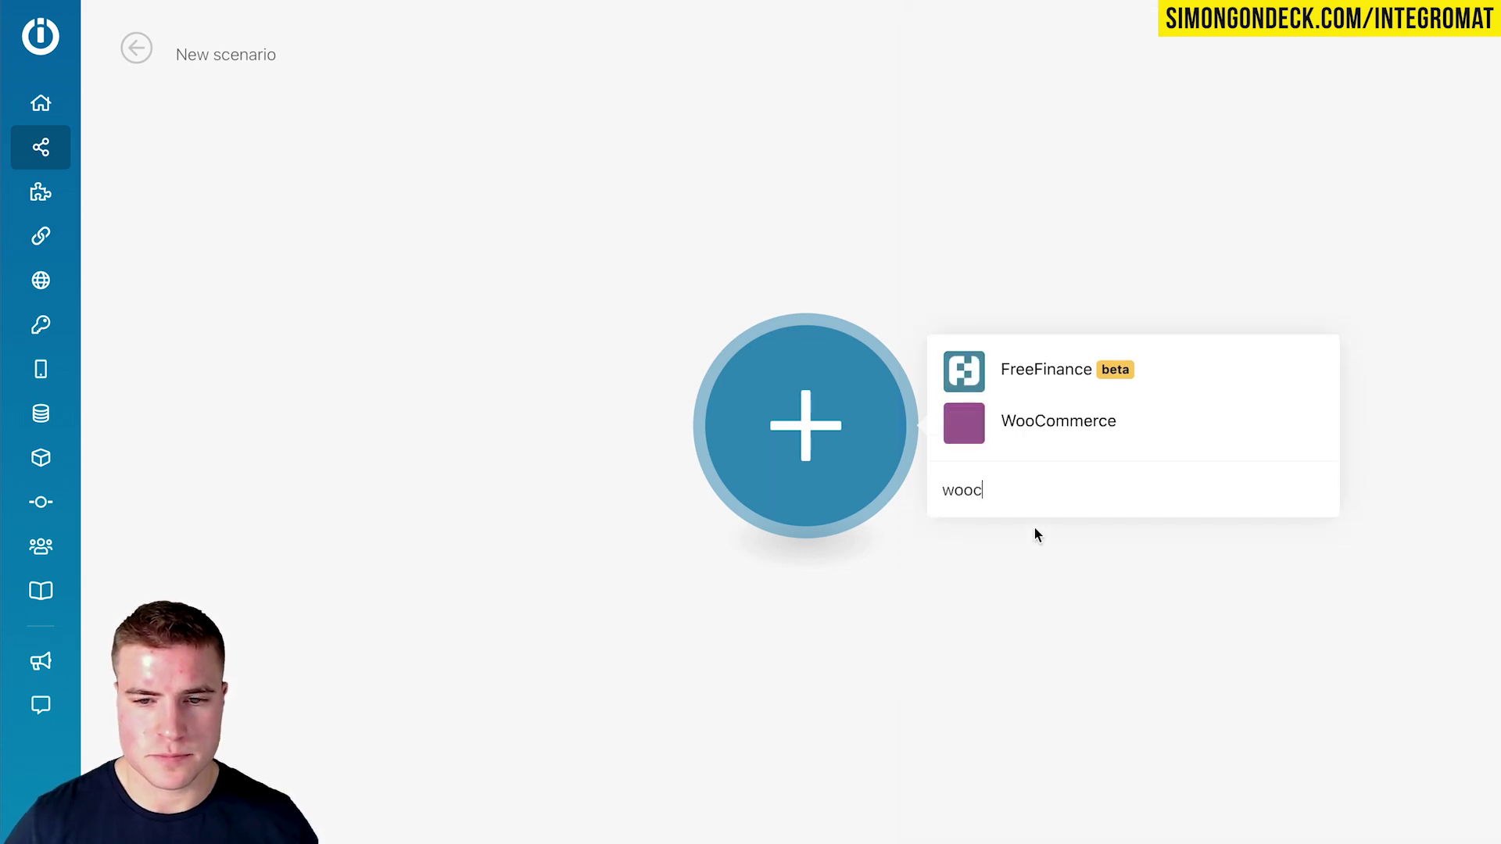
pyautogui.click(1079, 391)
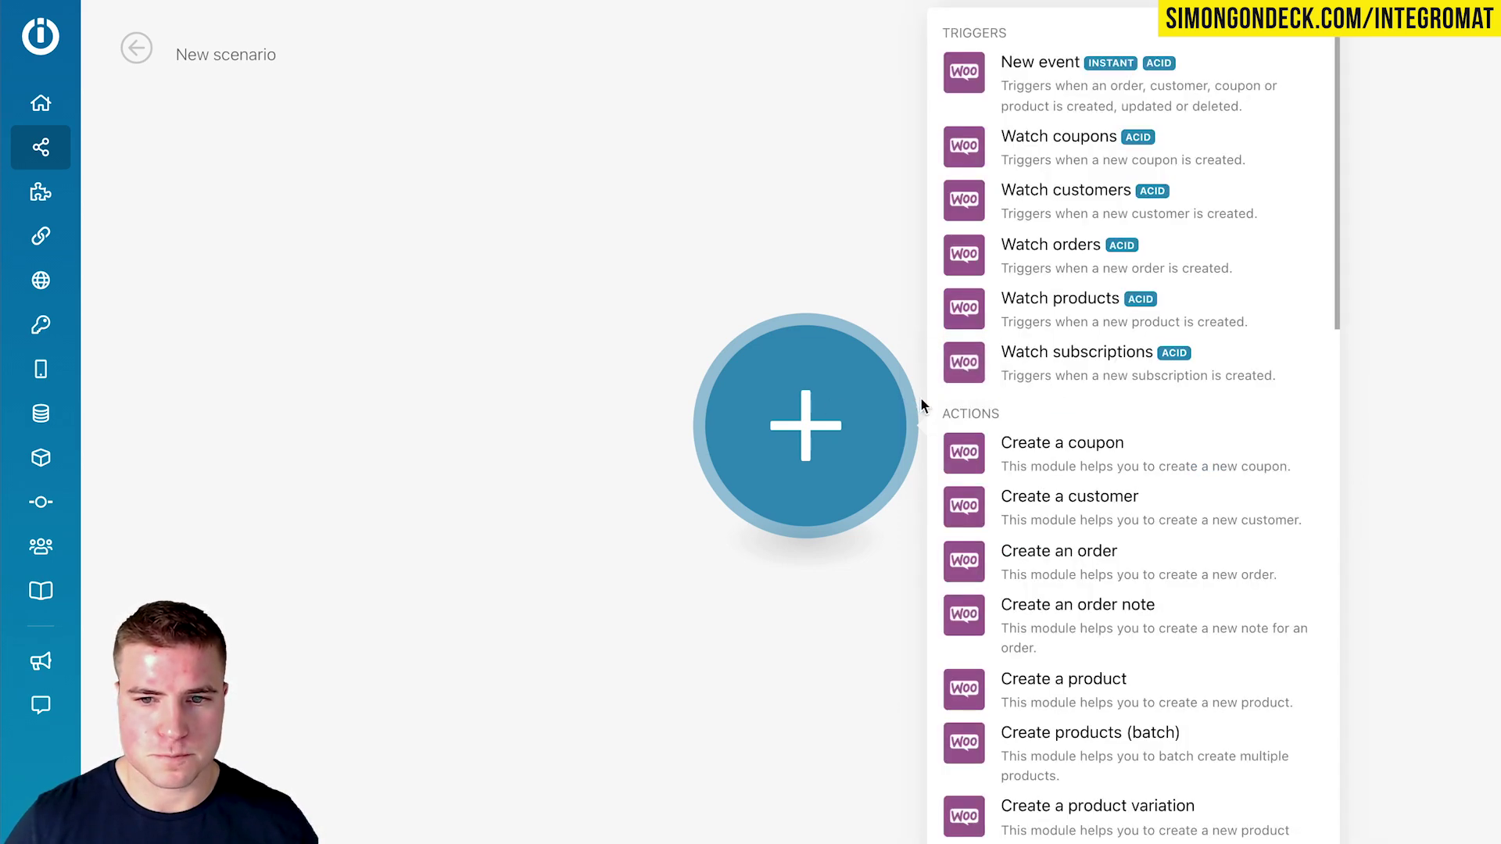
pyautogui.click(1061, 256)
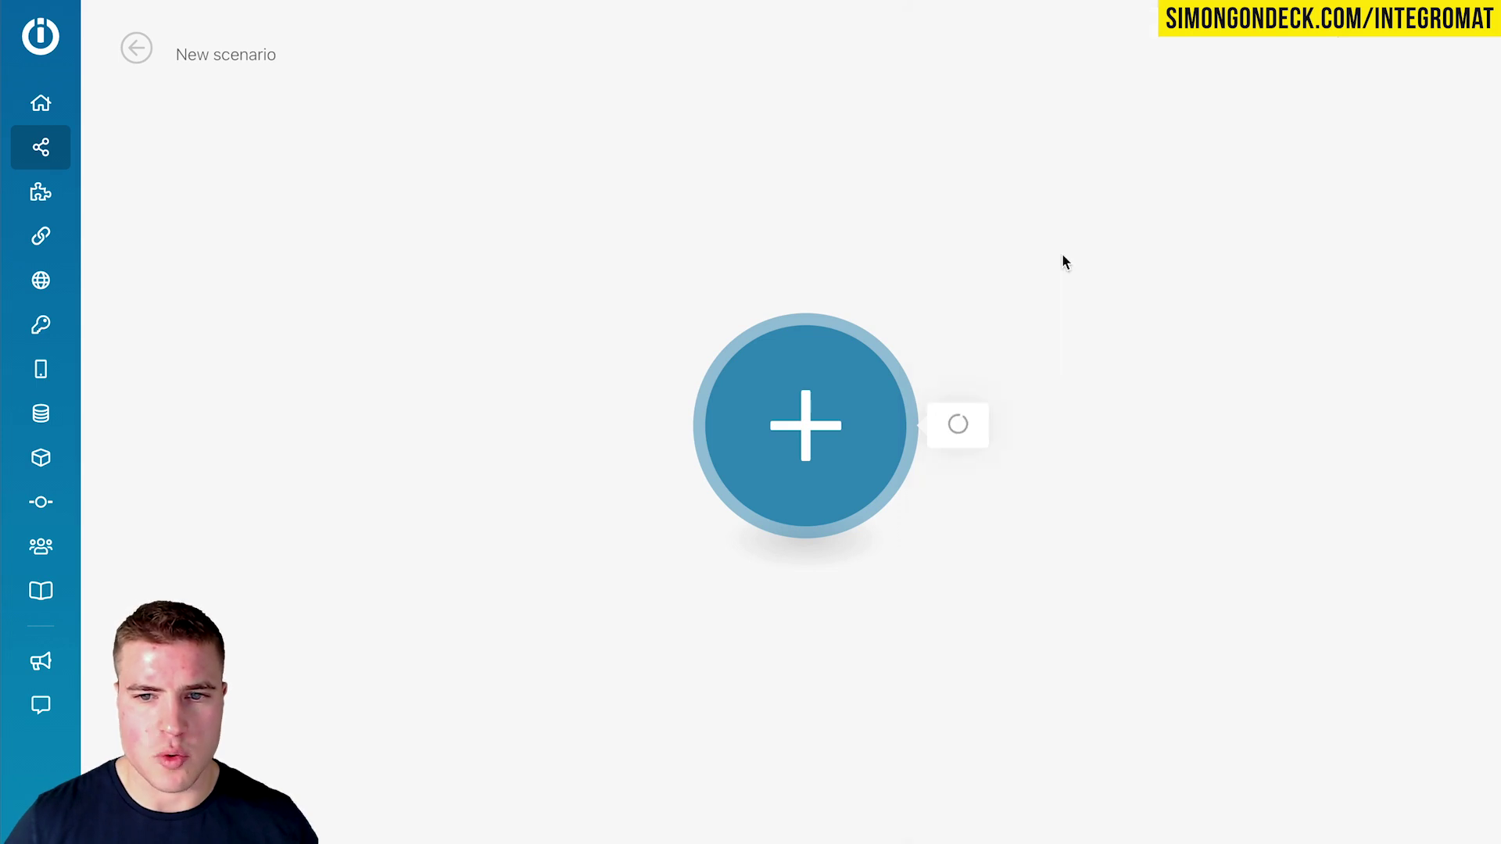
pyautogui.click(1038, 410)
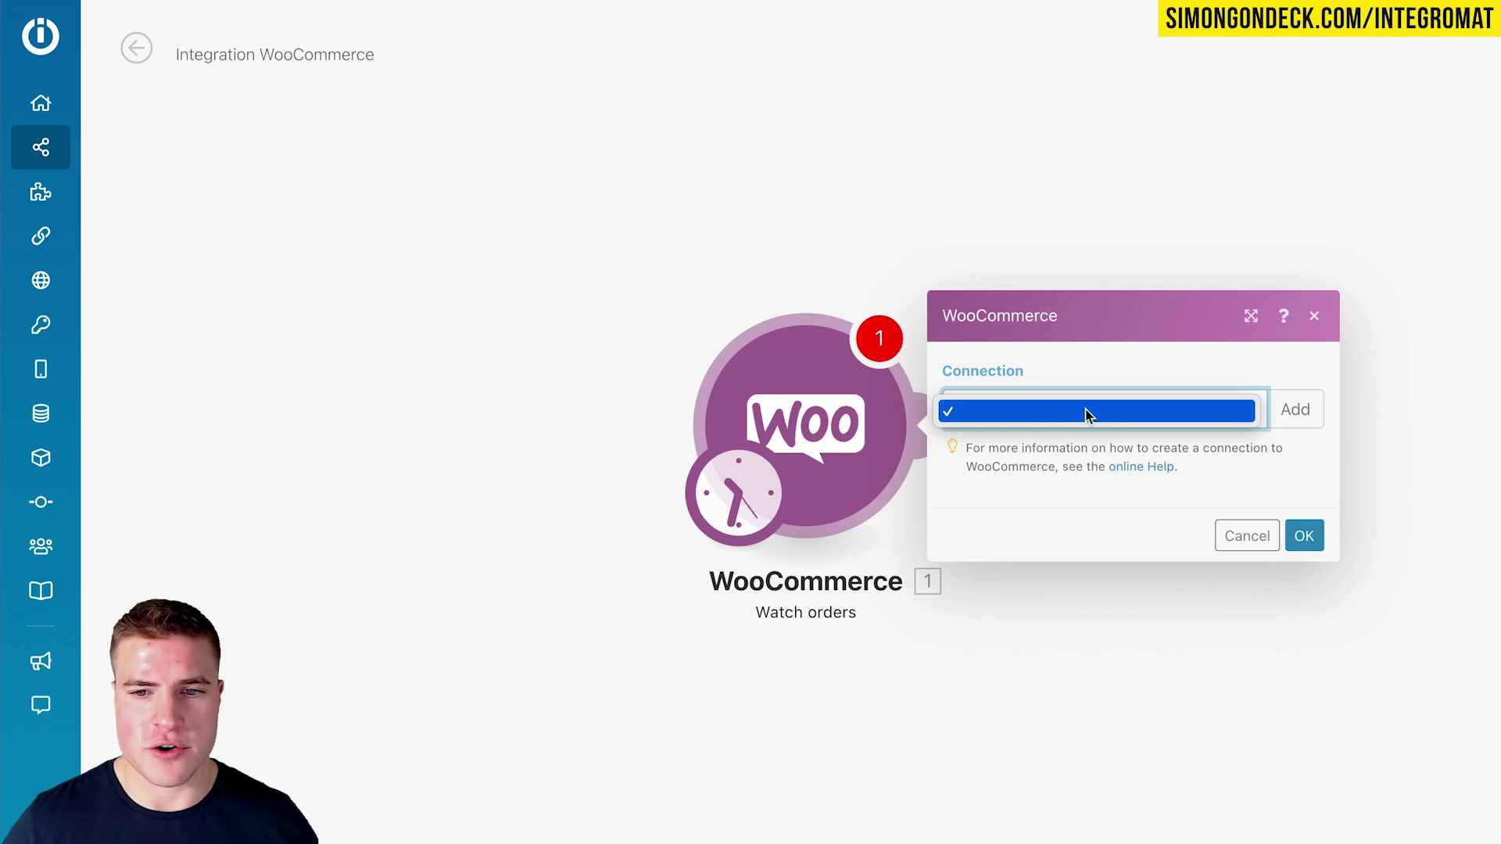
pyautogui.click(1295, 410)
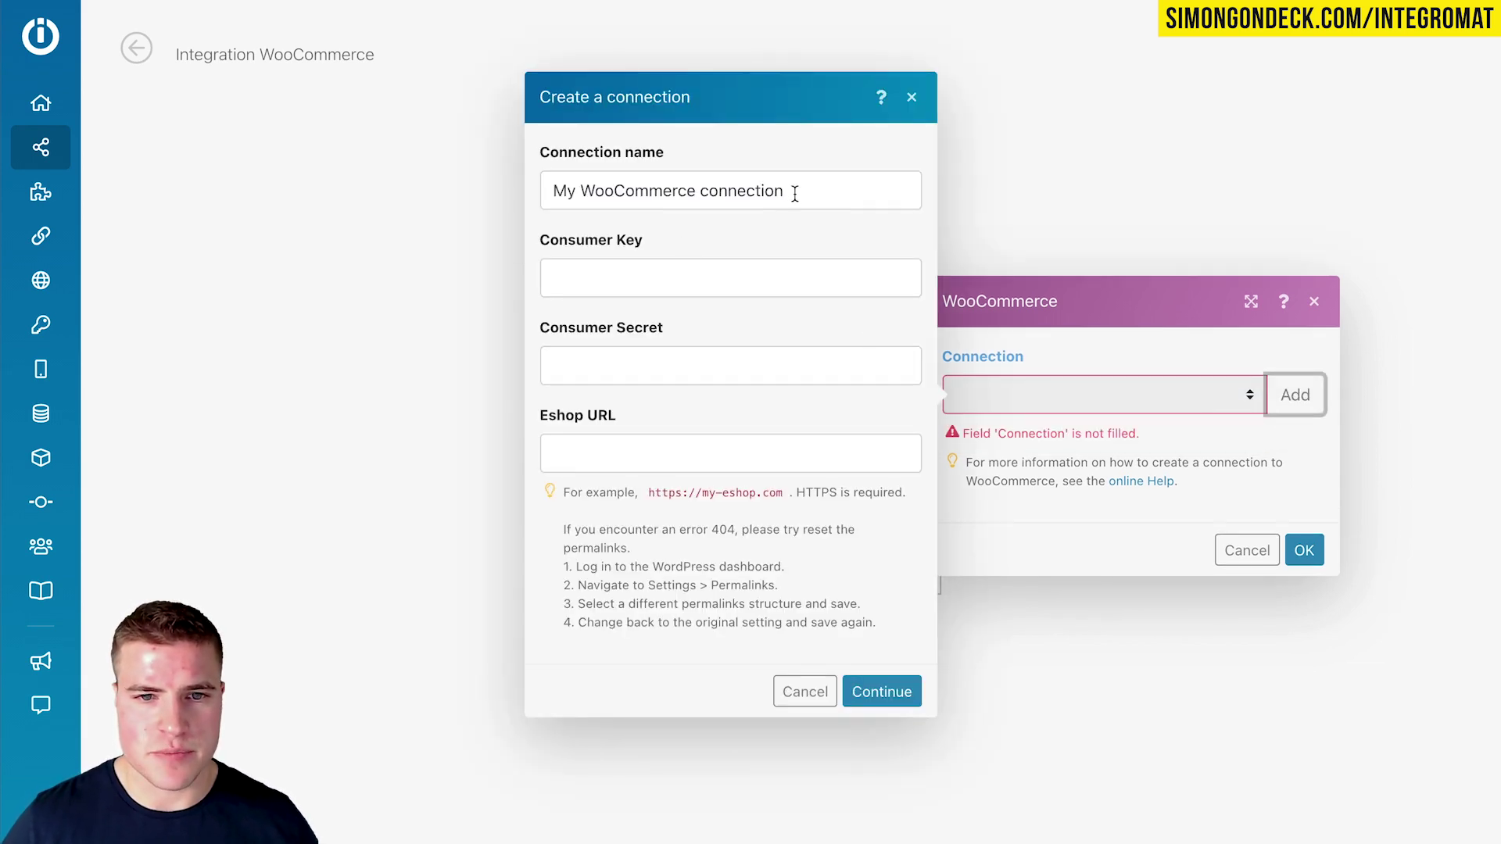
pyautogui.moveTo(795, 193); pyautogui.dragTo(508, 186)
pyautogui.write('Charlie')
pyautogui.click(626, 238)
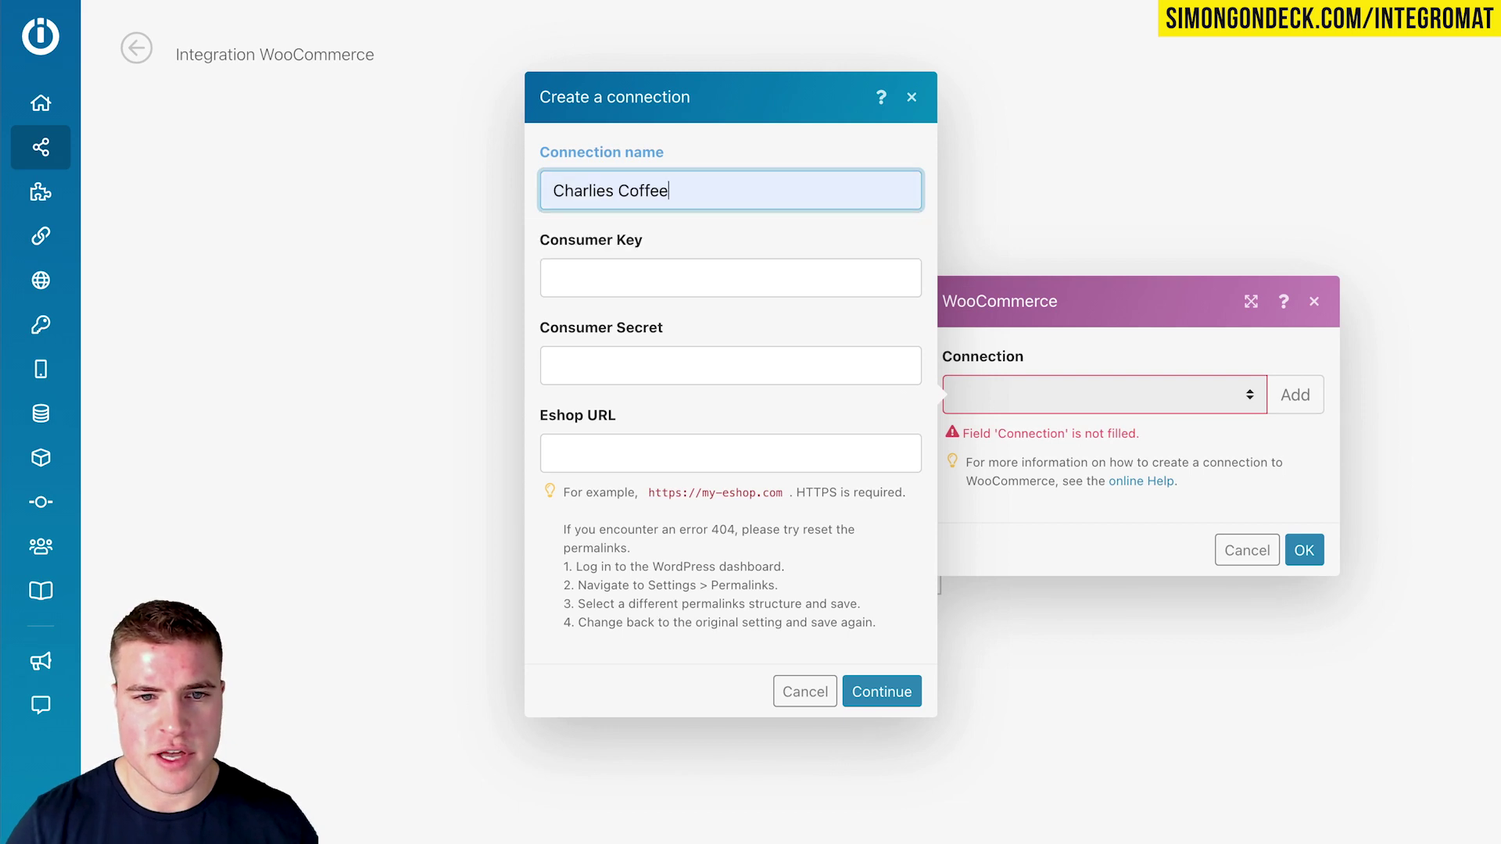
pyautogui.click(627, 455)
pyautogui.click(640, 491)
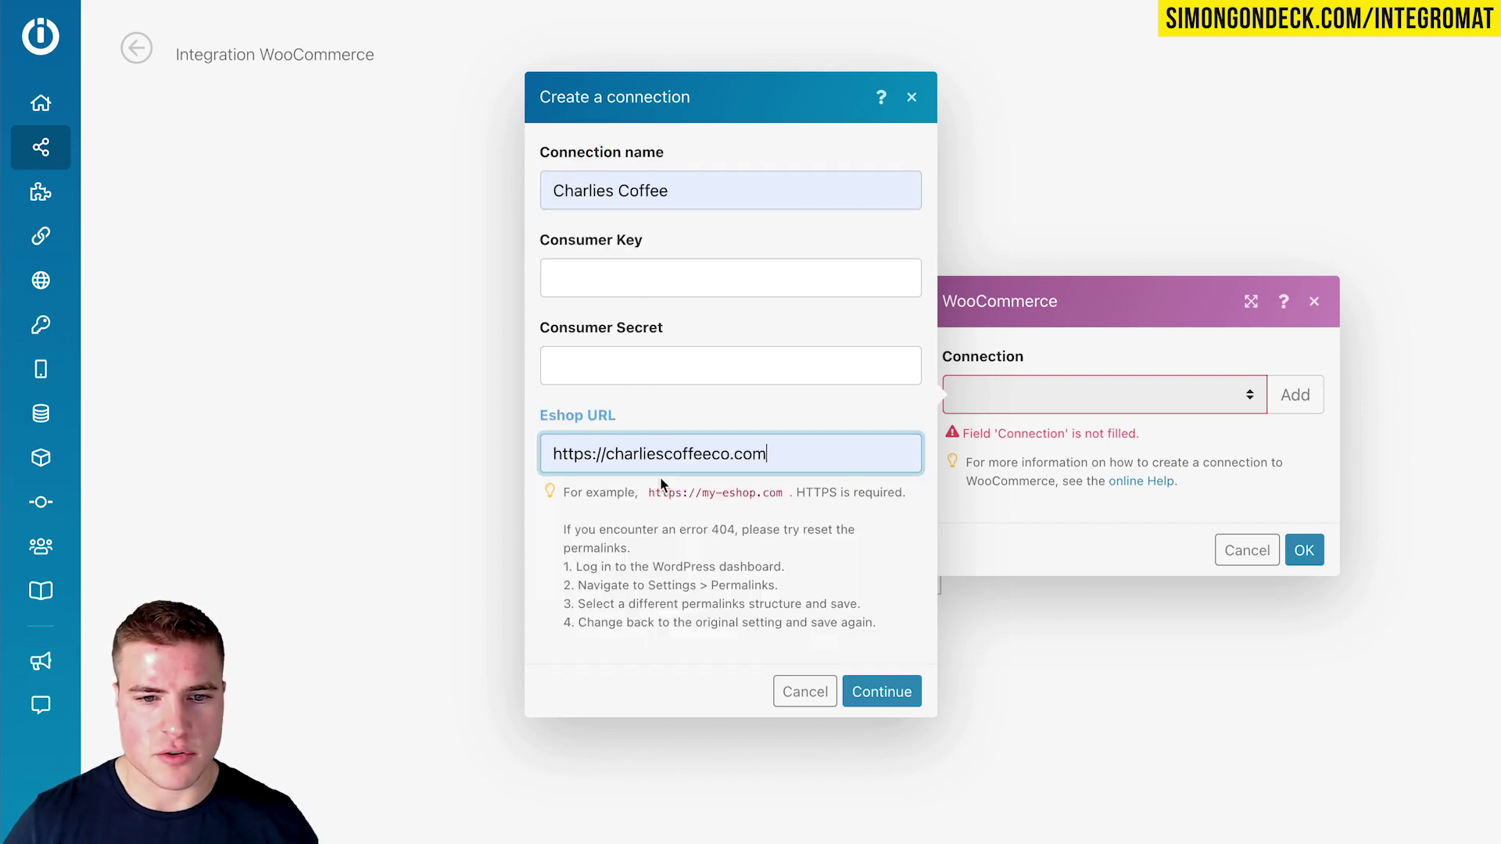
pyautogui.moveTo(769, 453); pyautogui.dragTo(551, 453)
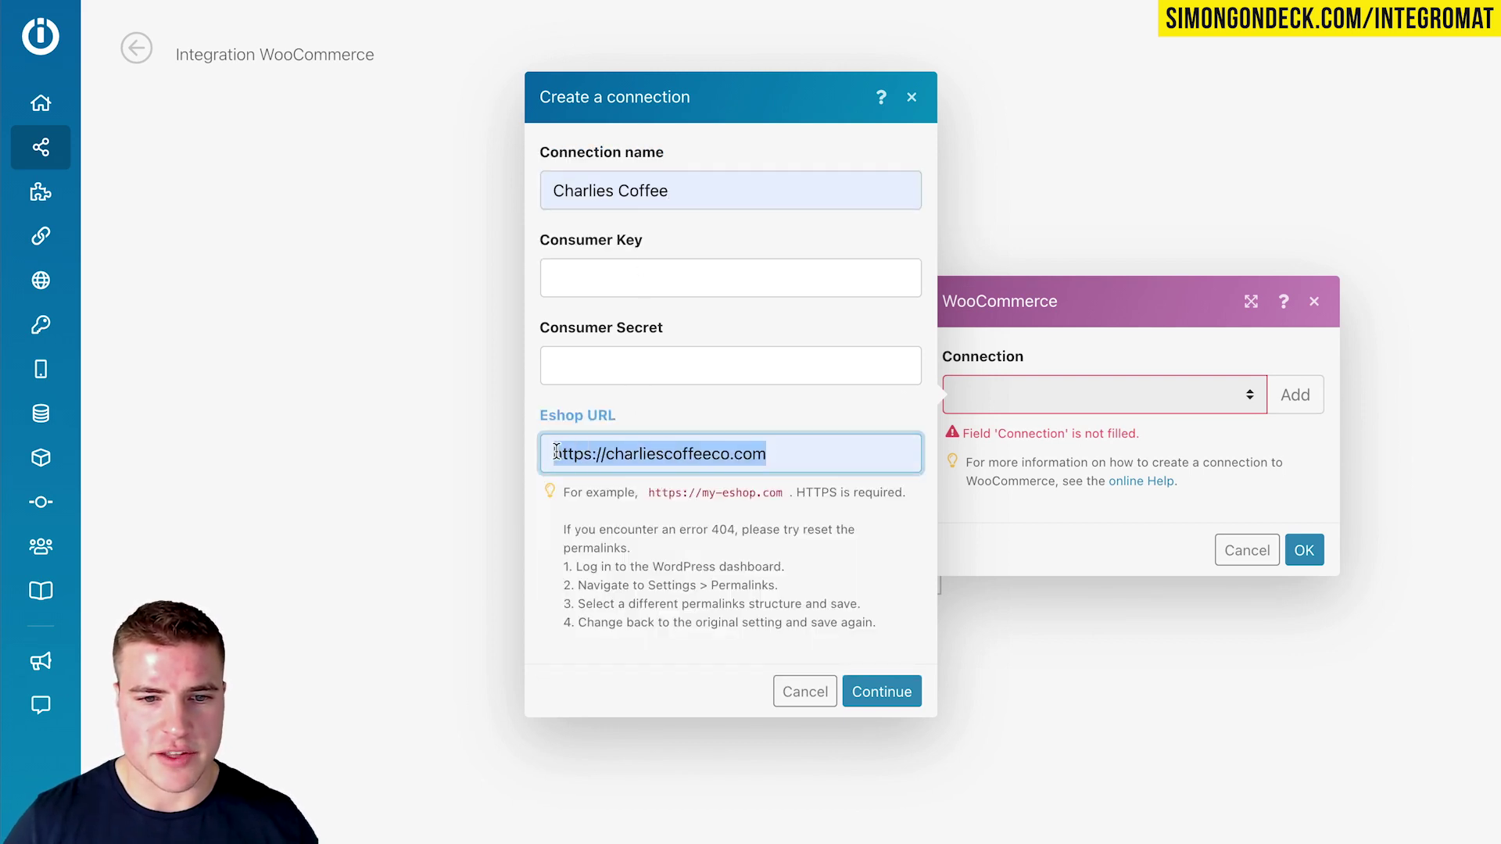
pyautogui.click(748, 413)
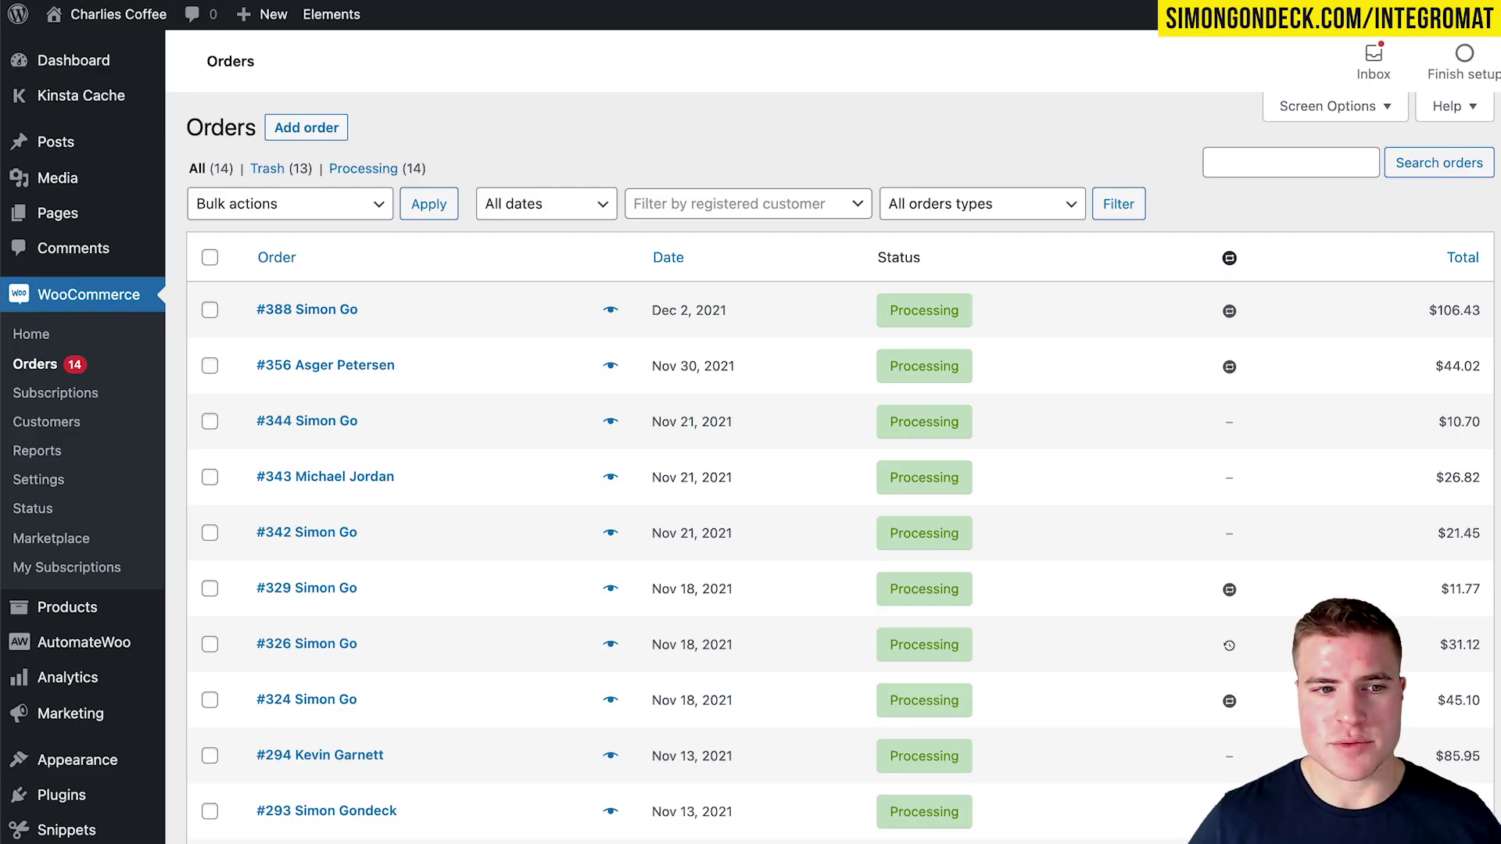
# Generate a Read/Write WooCommerce REST API key described as 'integromat'.
pyautogui.click(106, 479)
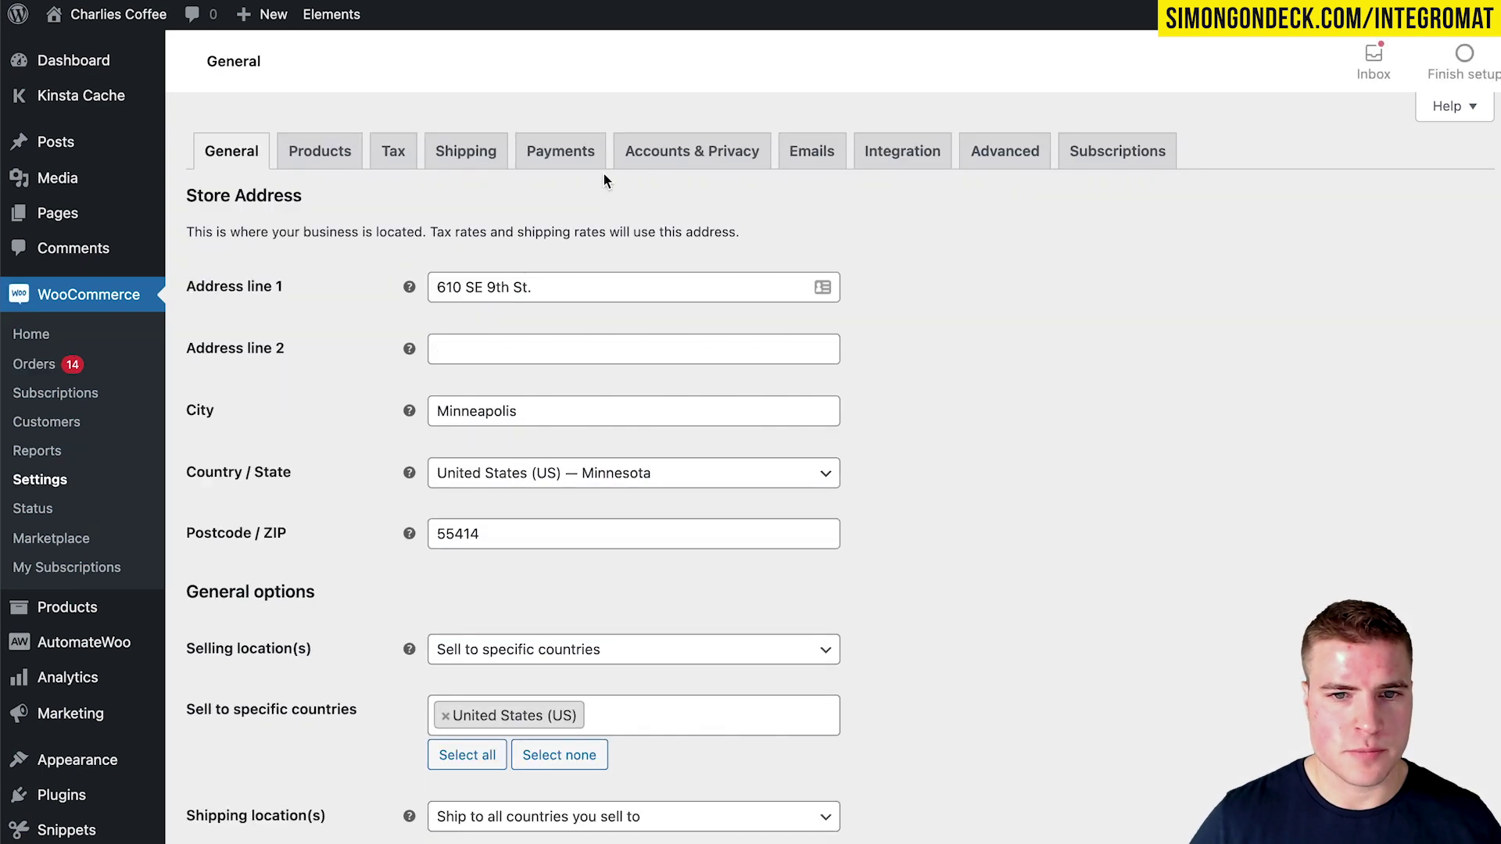
pyautogui.click(979, 160)
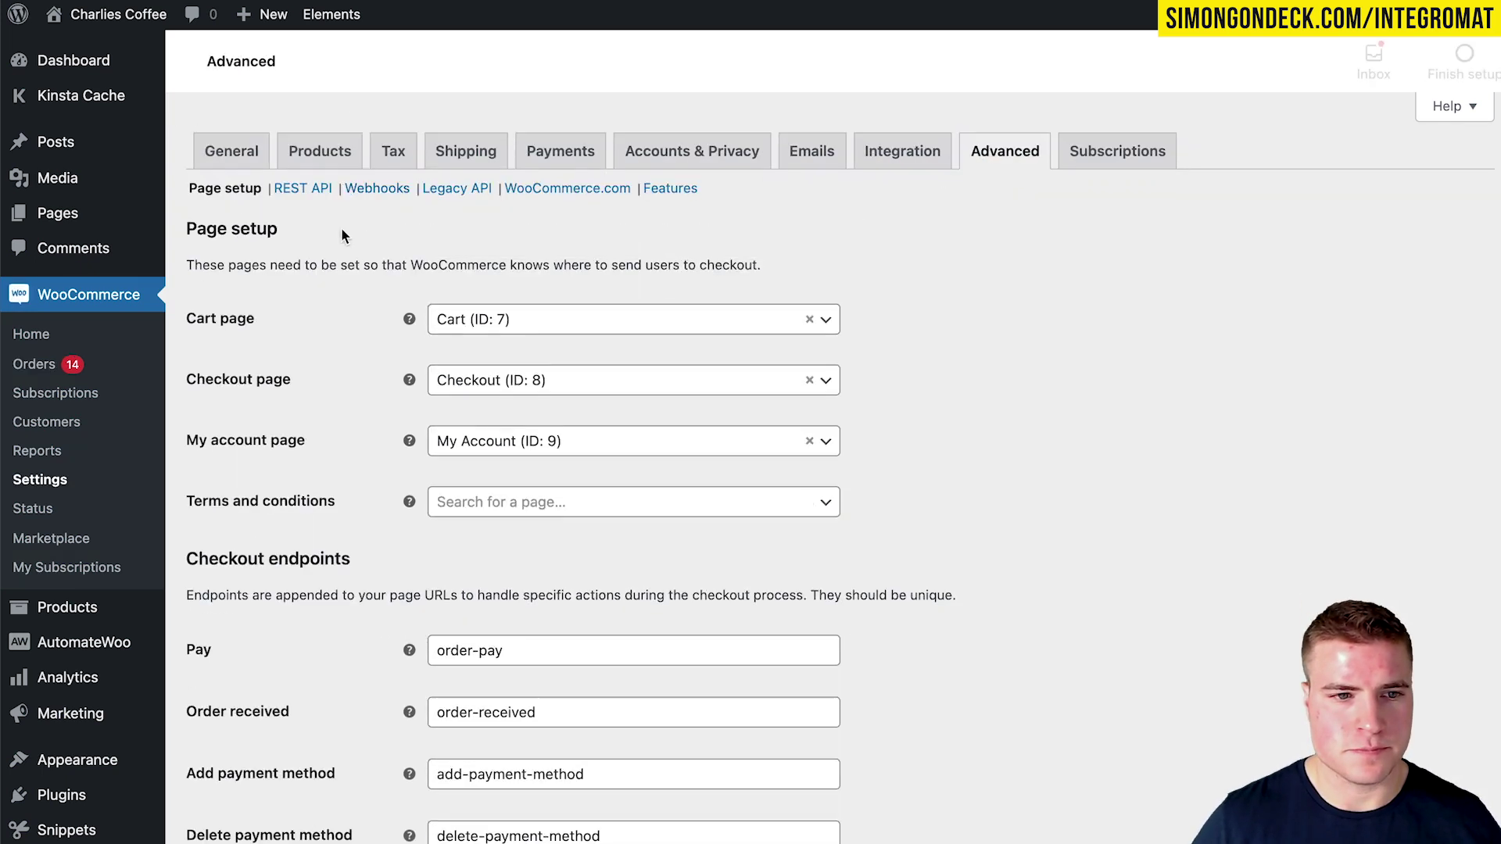
pyautogui.click(313, 191)
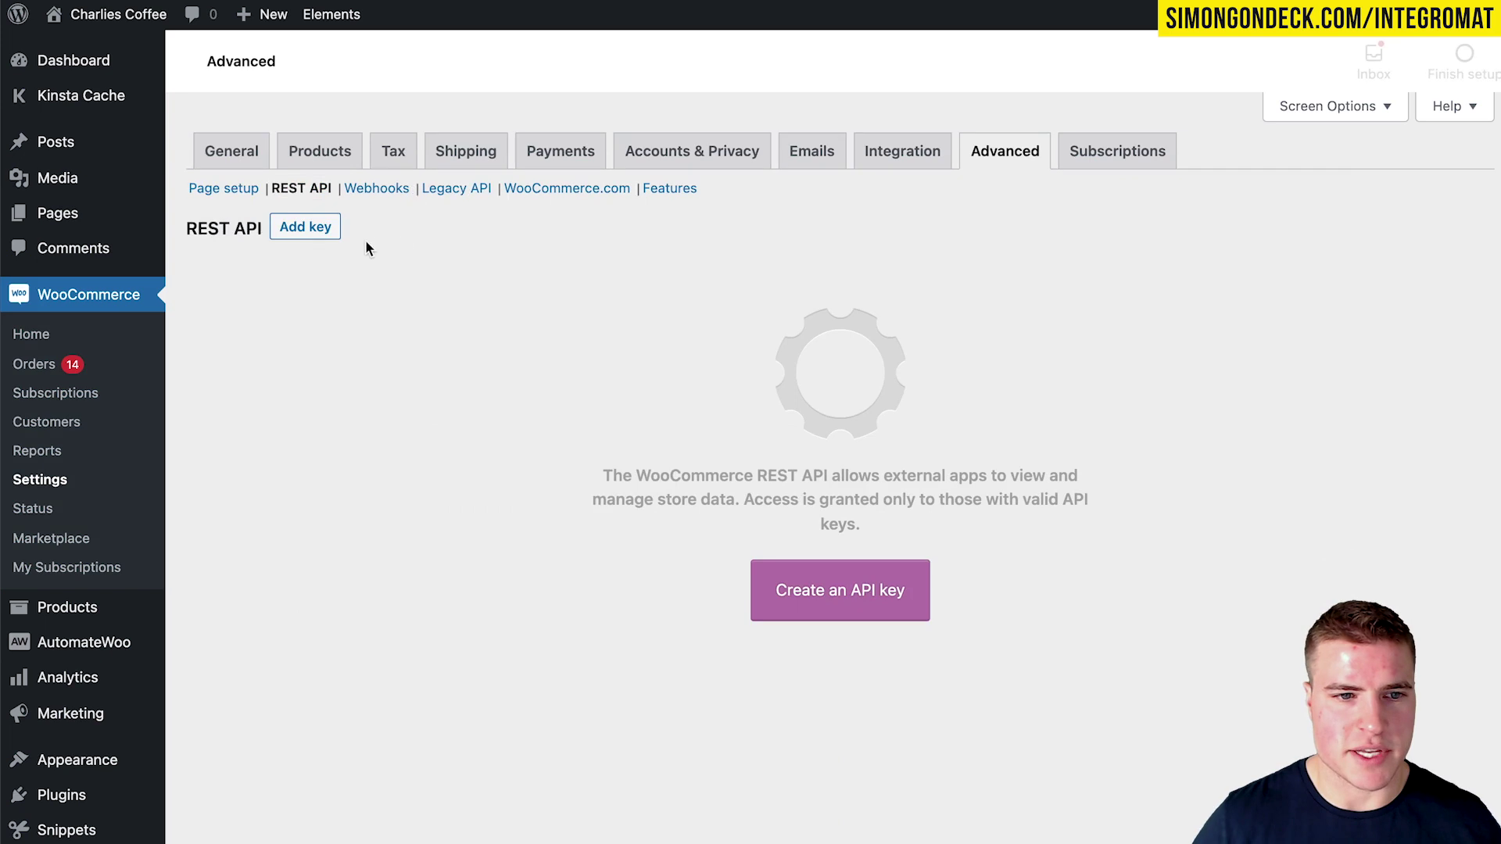
pyautogui.click(324, 233)
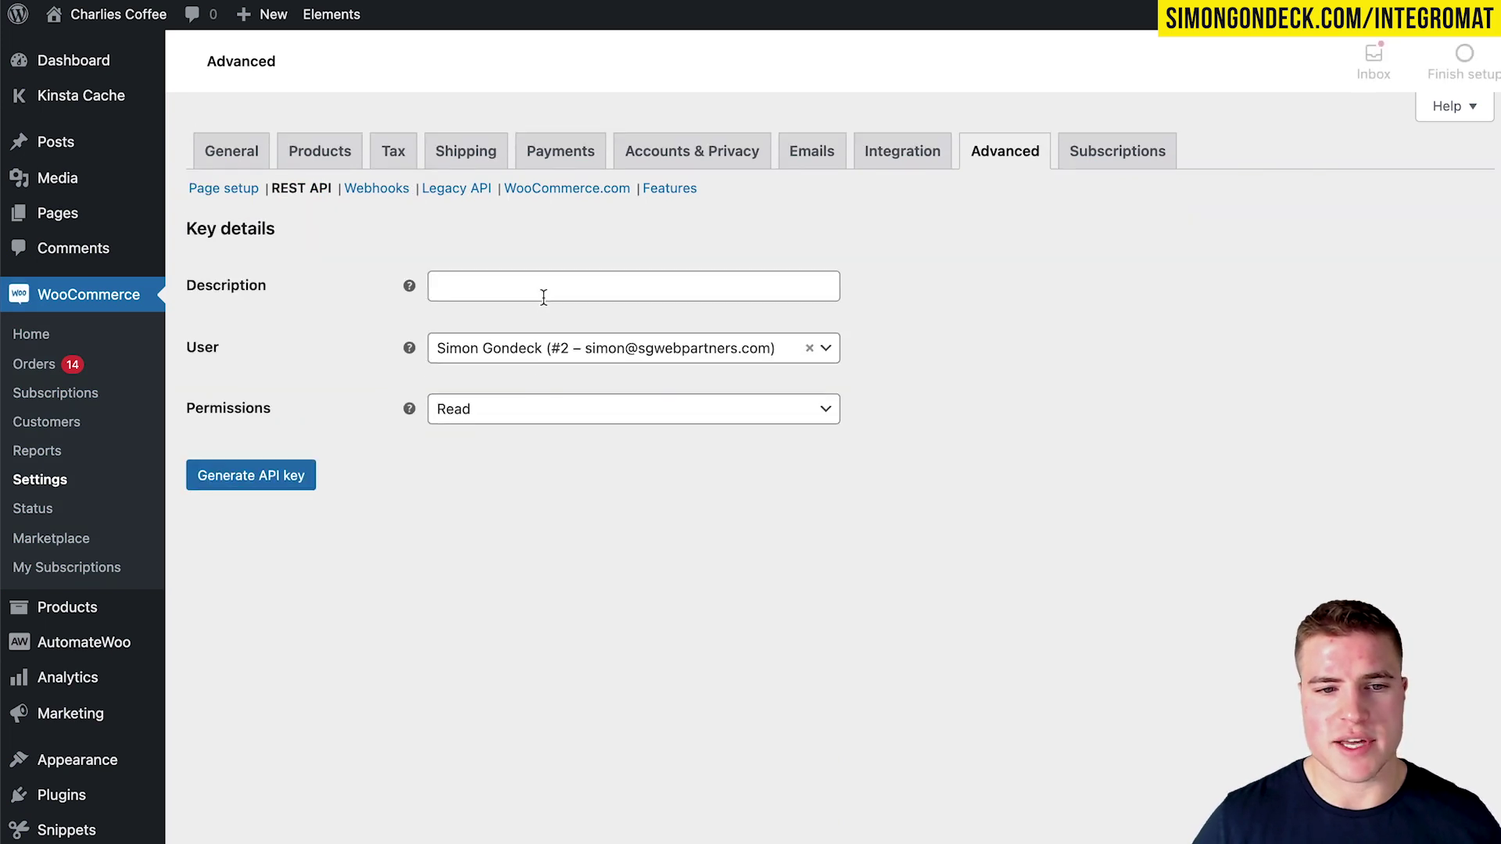
pyautogui.click(543, 426)
pyautogui.click(543, 505)
pyautogui.click(516, 286)
pyautogui.write('integromat')
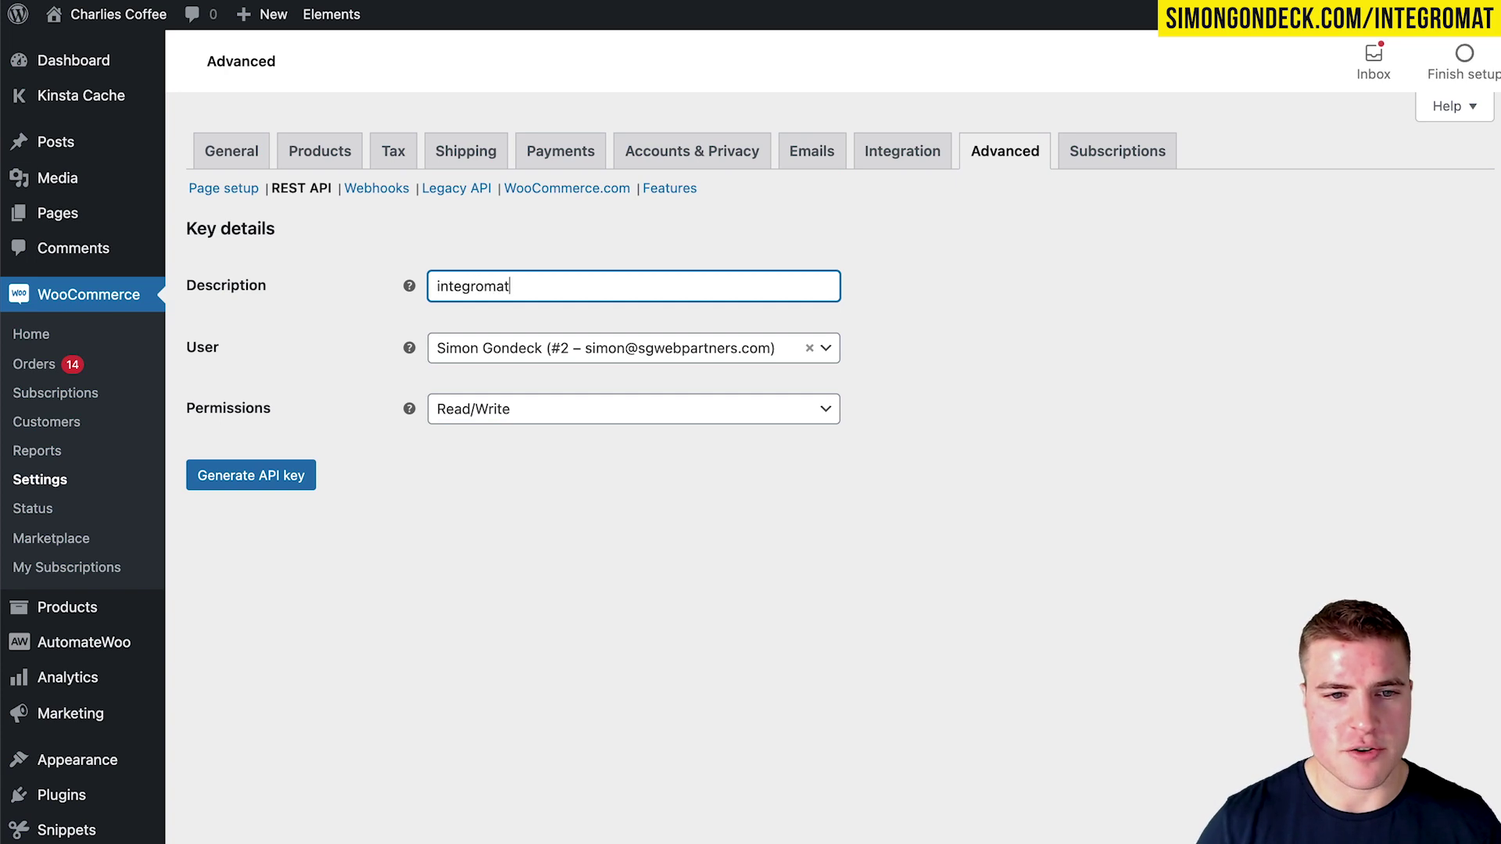
pyautogui.click(305, 475)
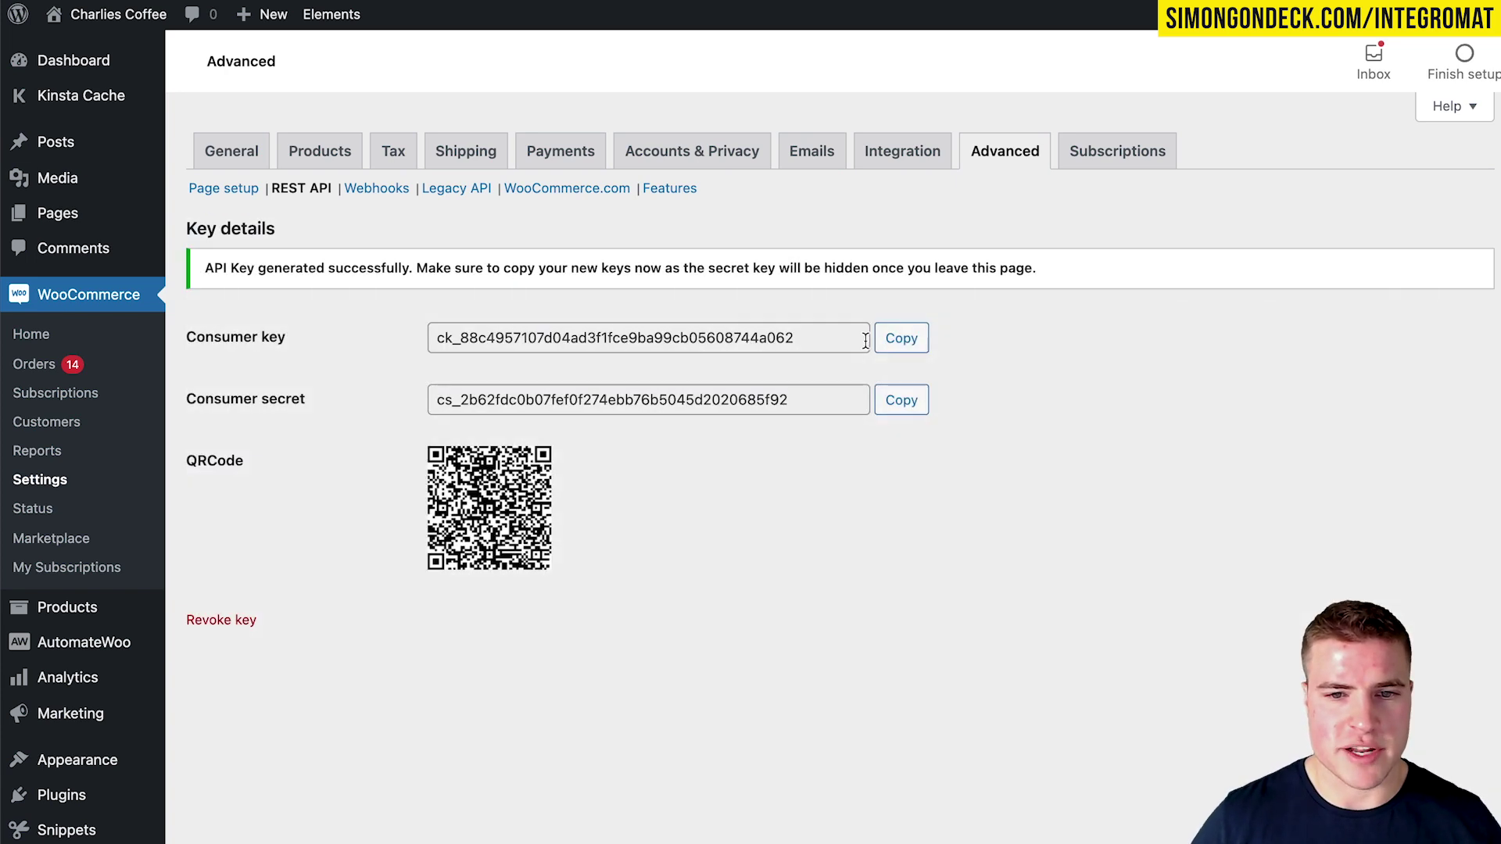
# Paste the generated consumer key and consumer secret into the Integromat connection form.
pyautogui.click(895, 348)
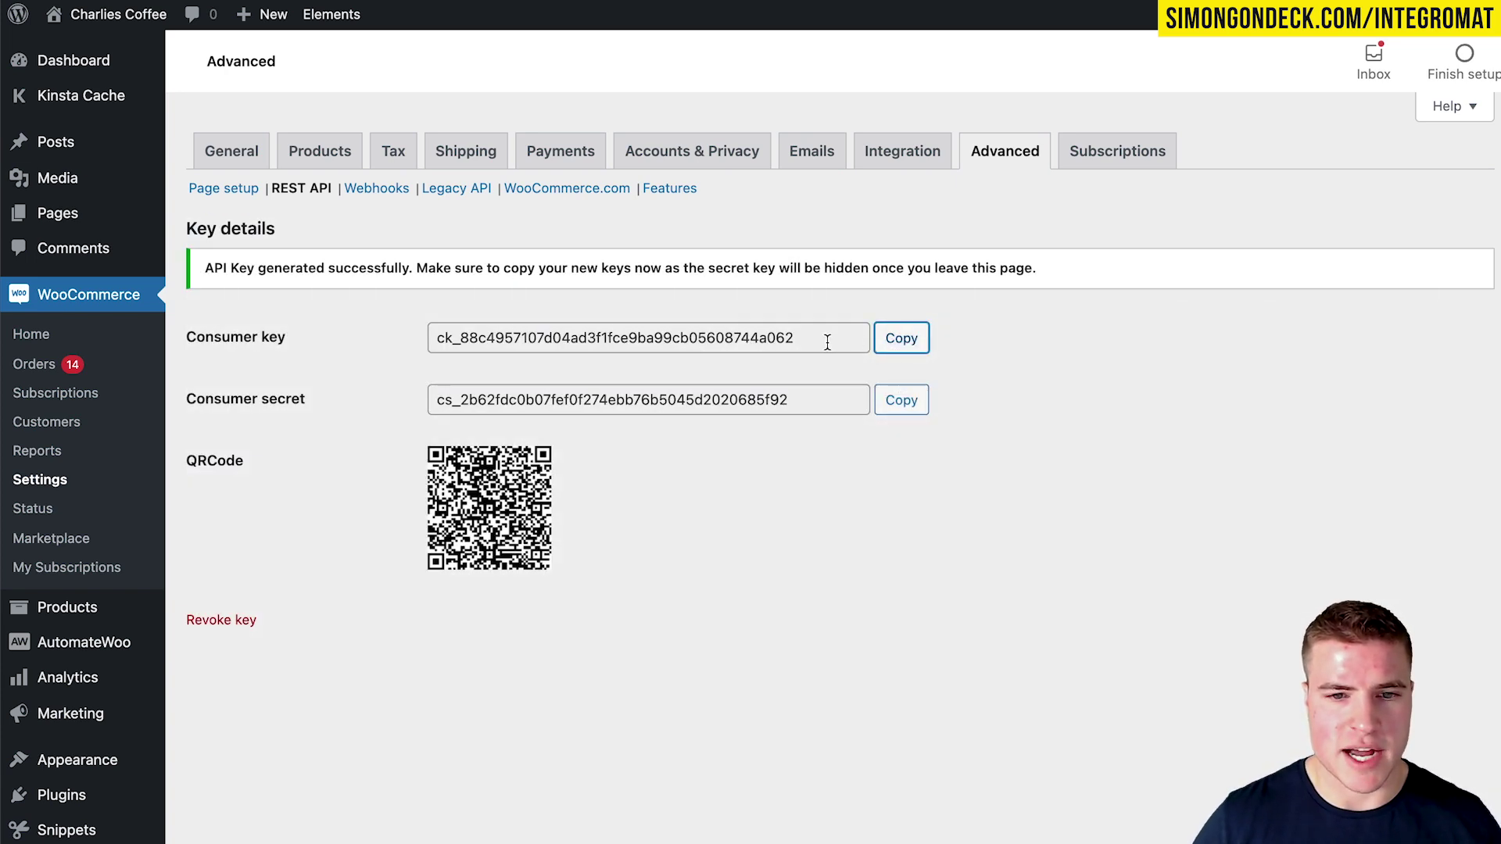
pyautogui.moveTo(827, 342); pyautogui.dragTo(444, 334)
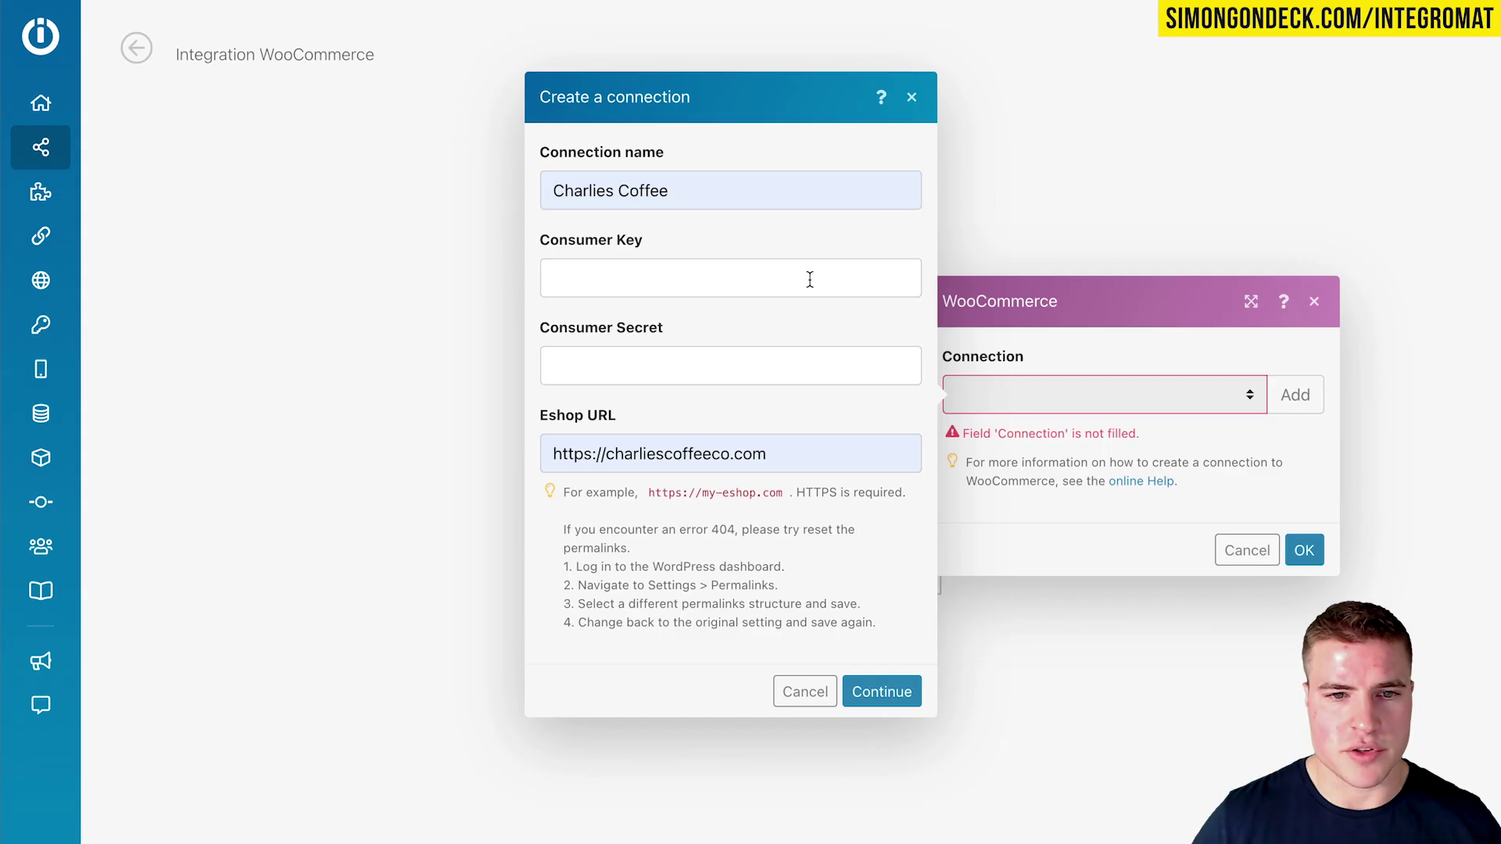
pyautogui.click(810, 279)
pyautogui.hotkey('ctrl', 'v')
pyautogui.click(810, 325)
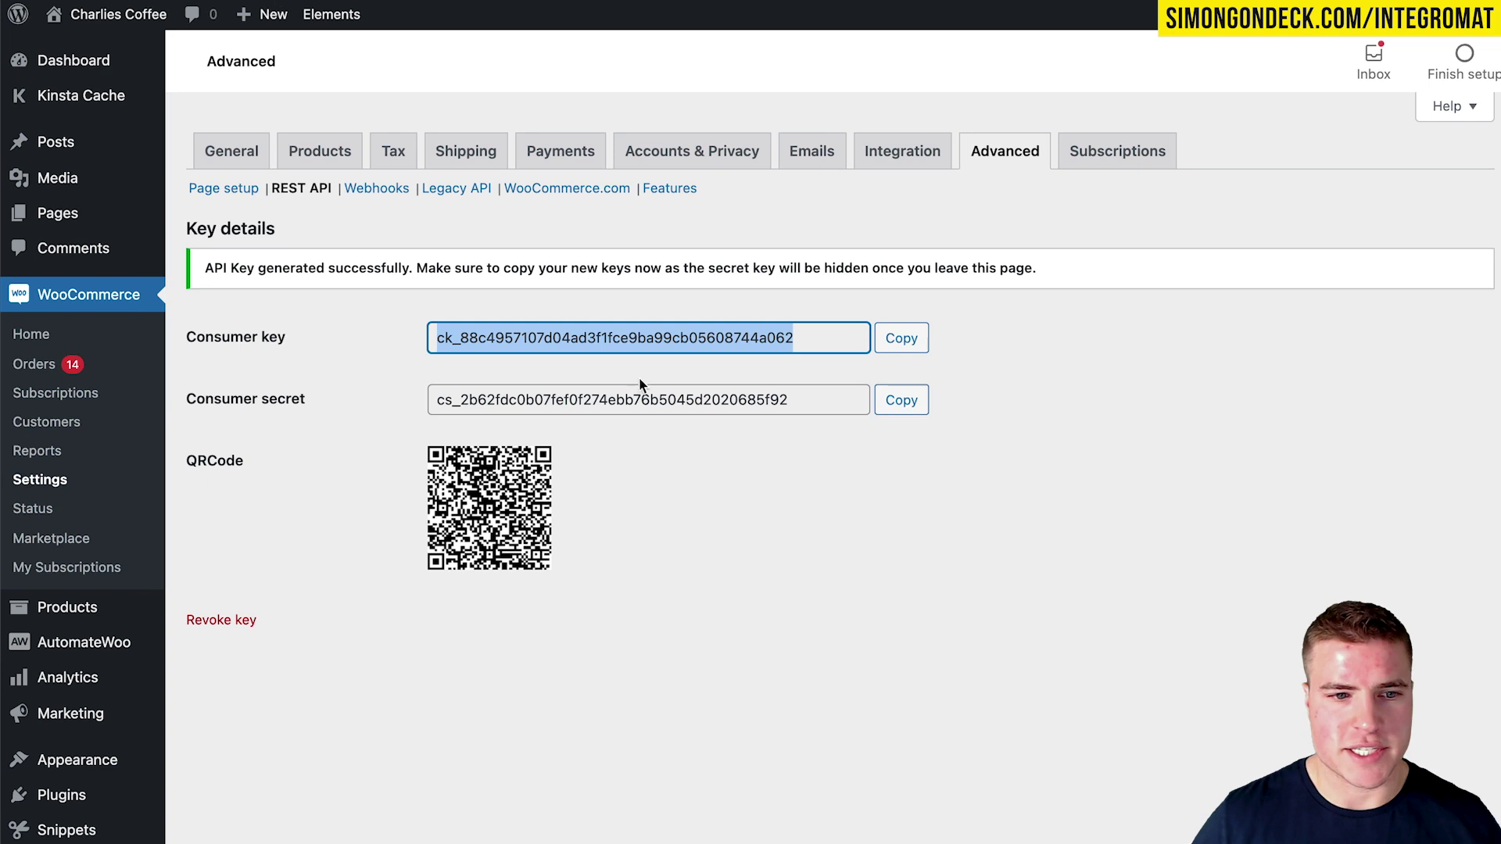
pyautogui.moveTo(816, 400); pyautogui.dragTo(454, 386)
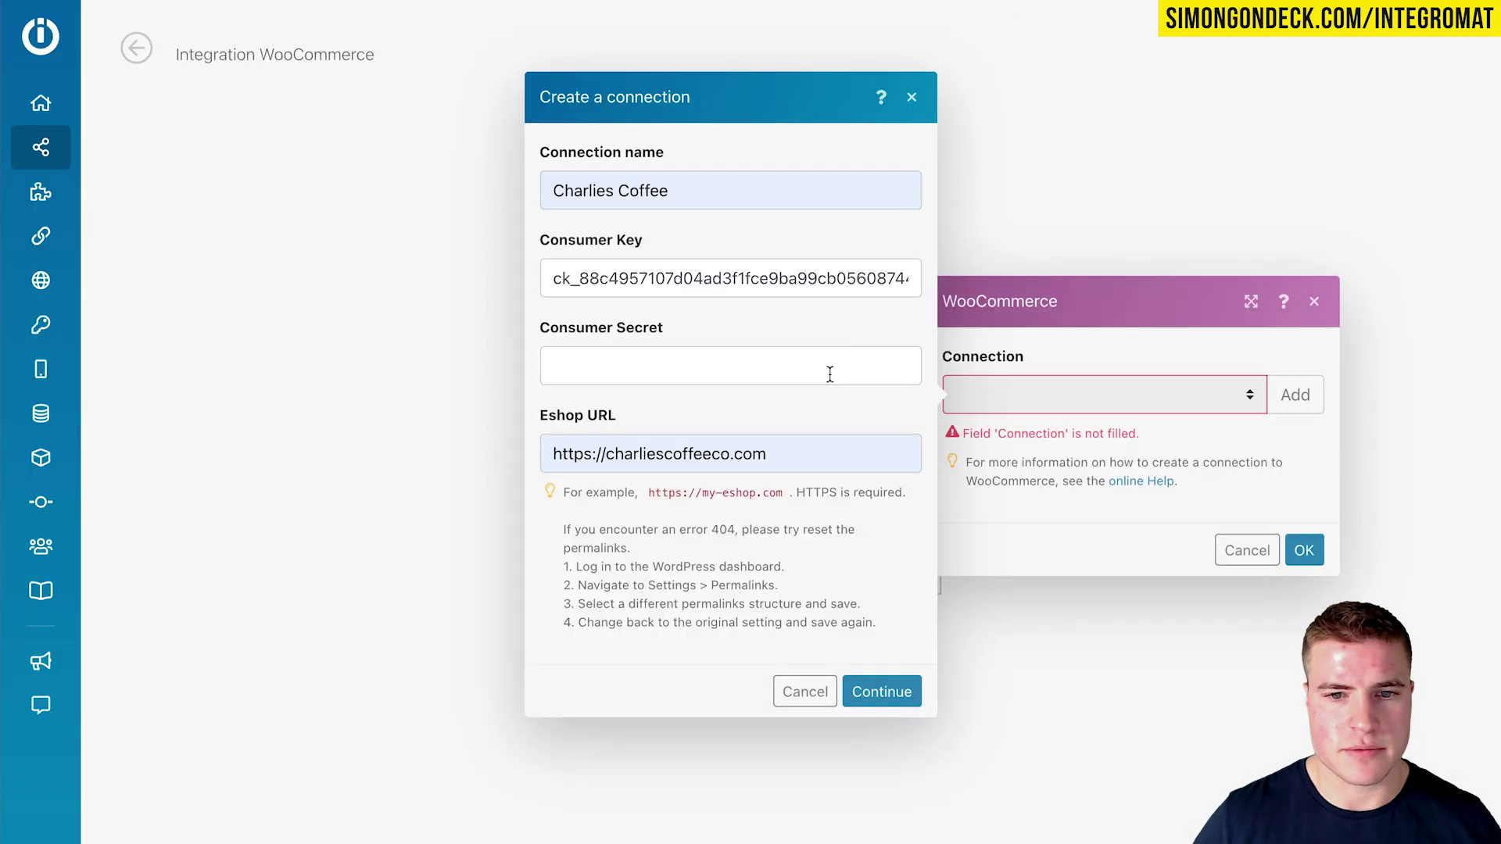
pyautogui.click(830, 372)
pyautogui.hotkey('ctrl', 'v')
pyautogui.click(830, 327)
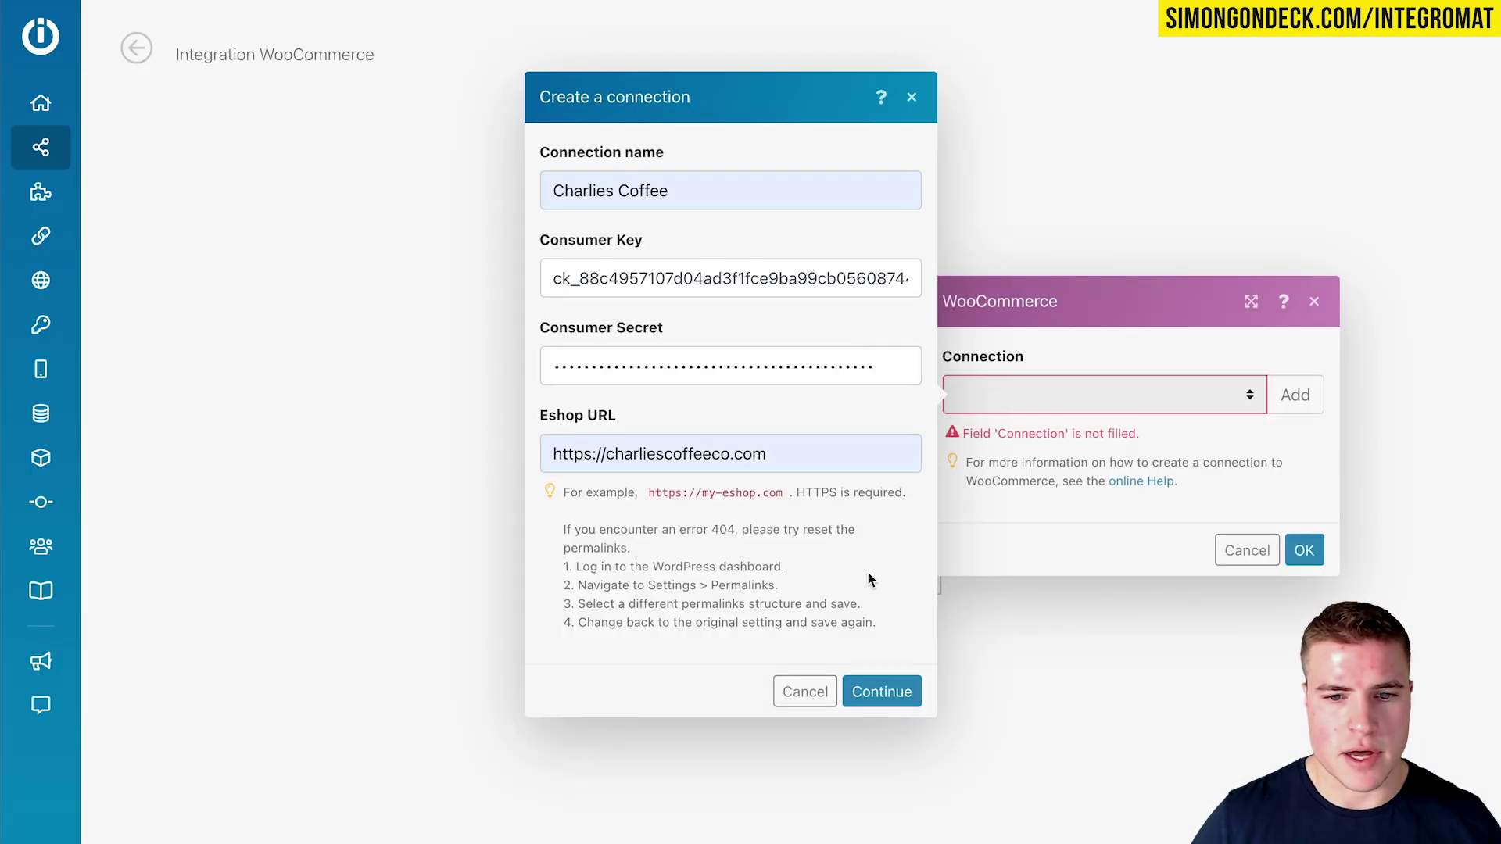
# Save the Charlies Coffee connection and configure Watch orders for status All with limit 1.
pyautogui.click(883, 692)
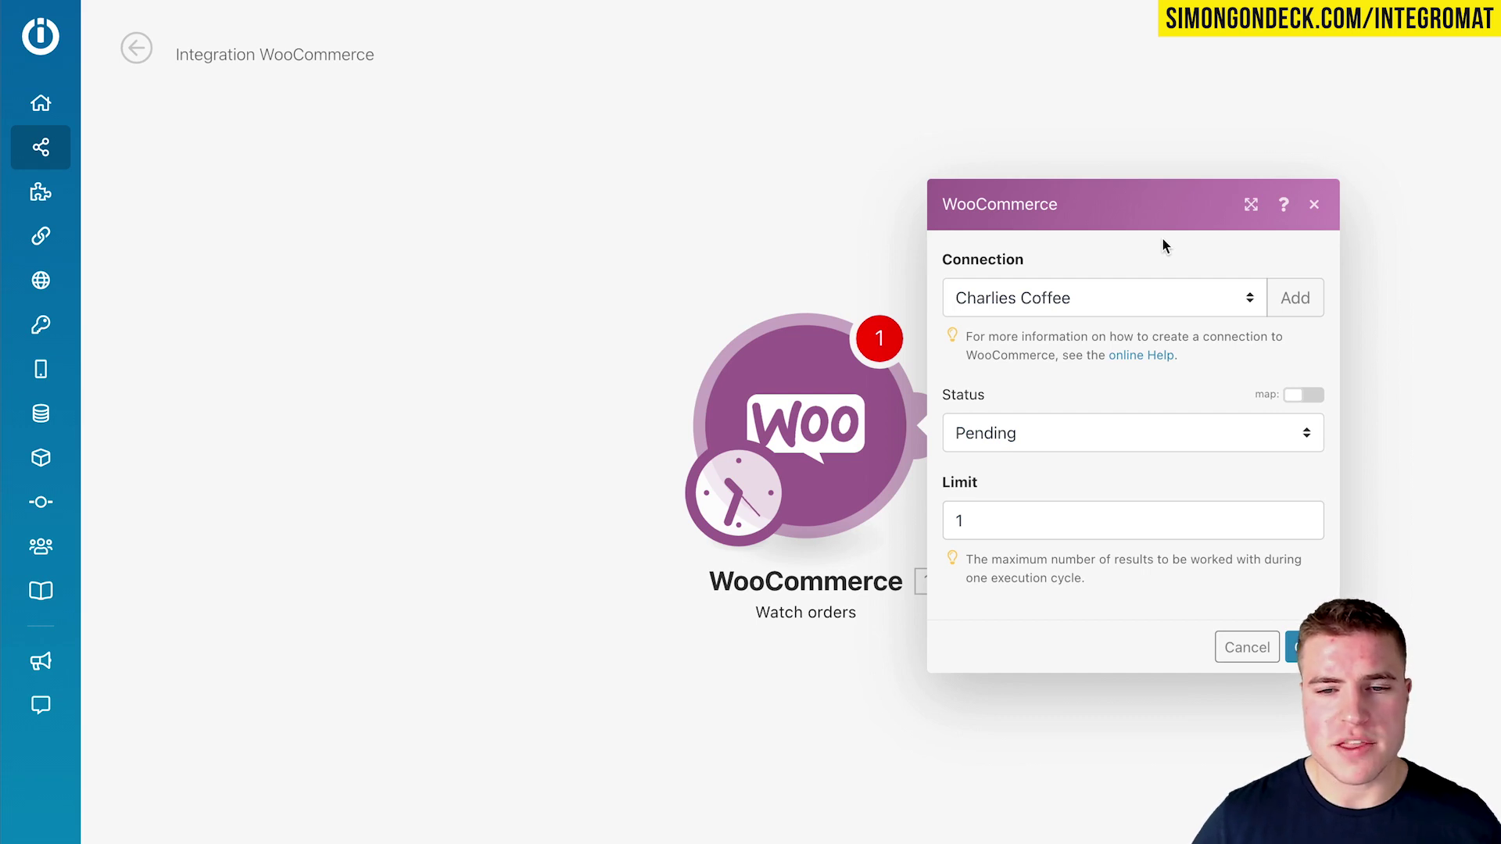
pyautogui.click(1122, 430)
pyautogui.press('Return')
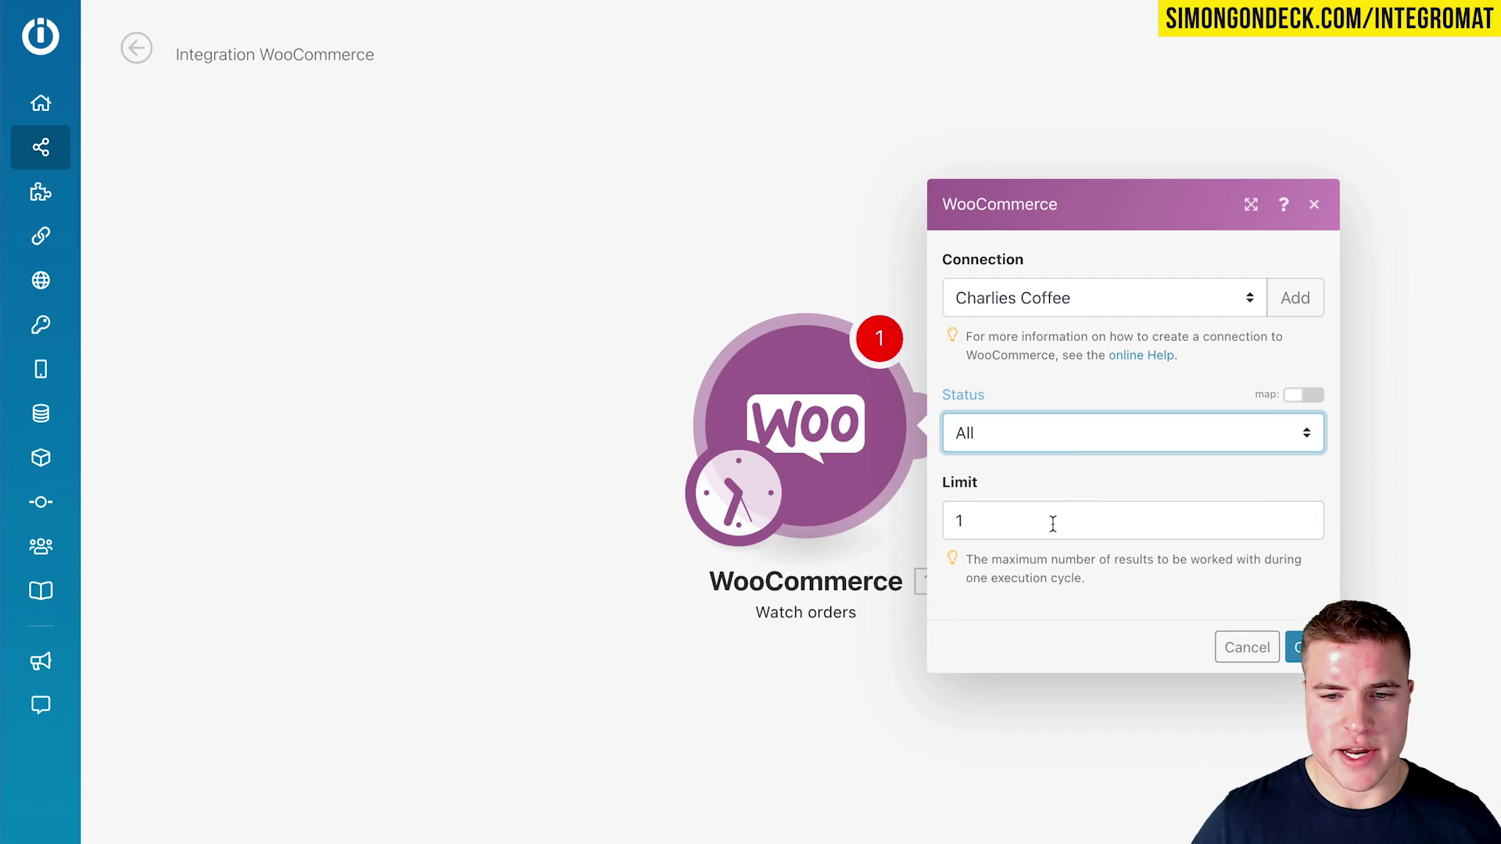
pyautogui.click(1001, 523)
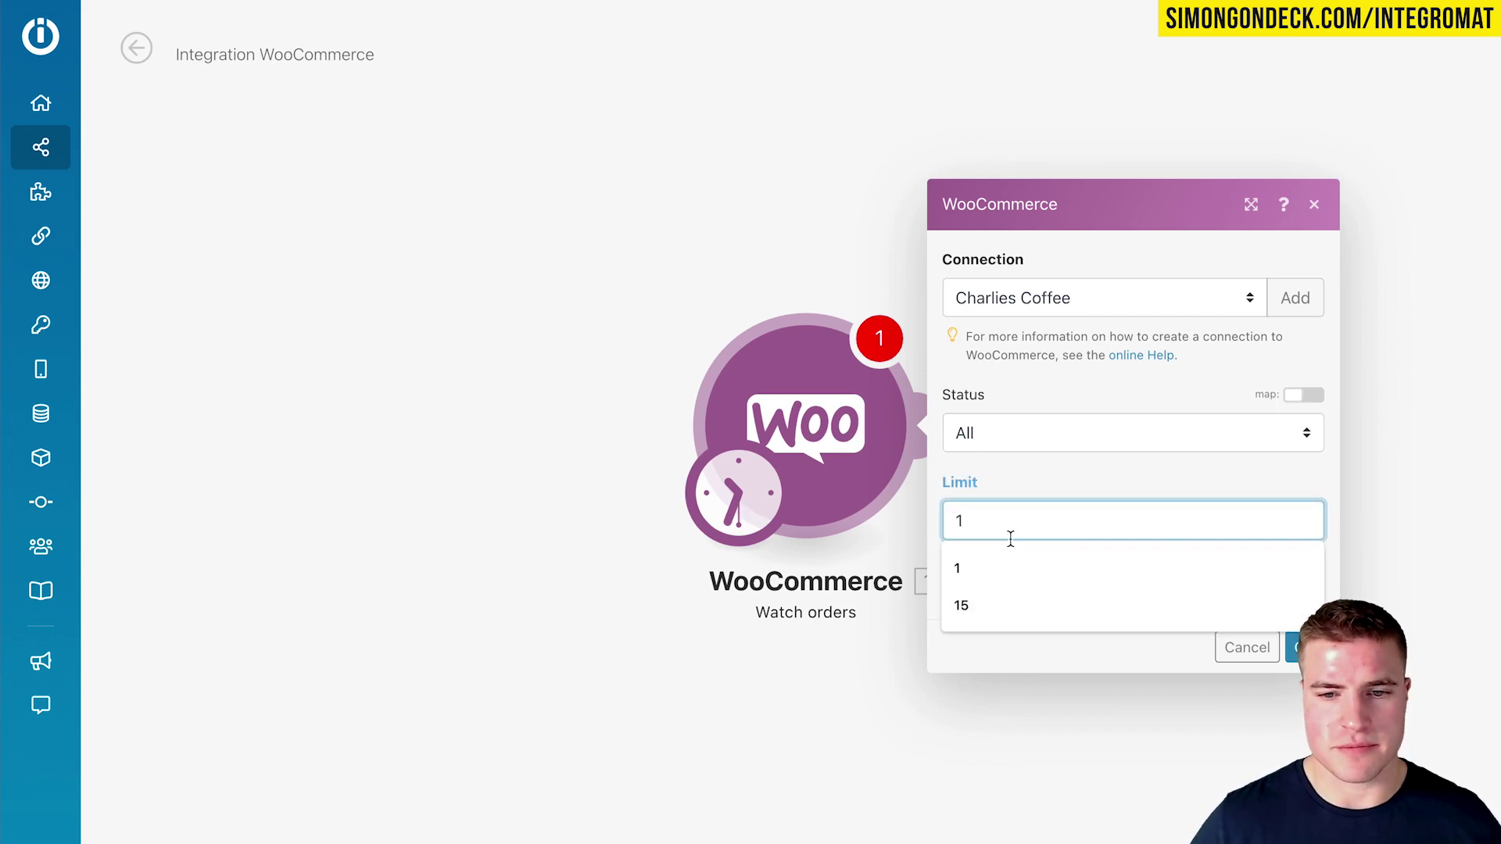
pyautogui.click(1007, 491)
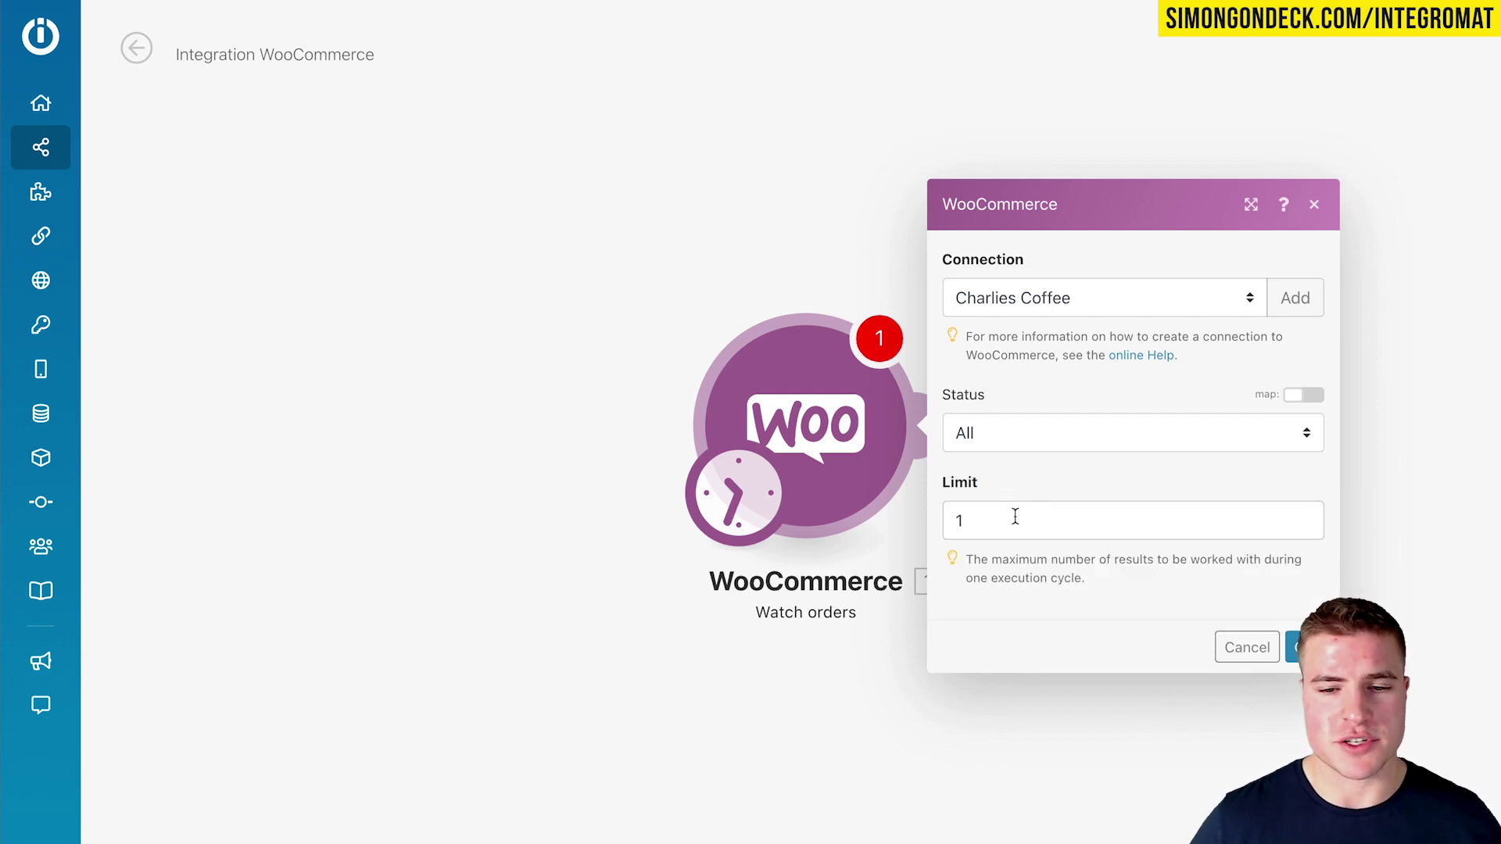
pyautogui.click(1297, 647)
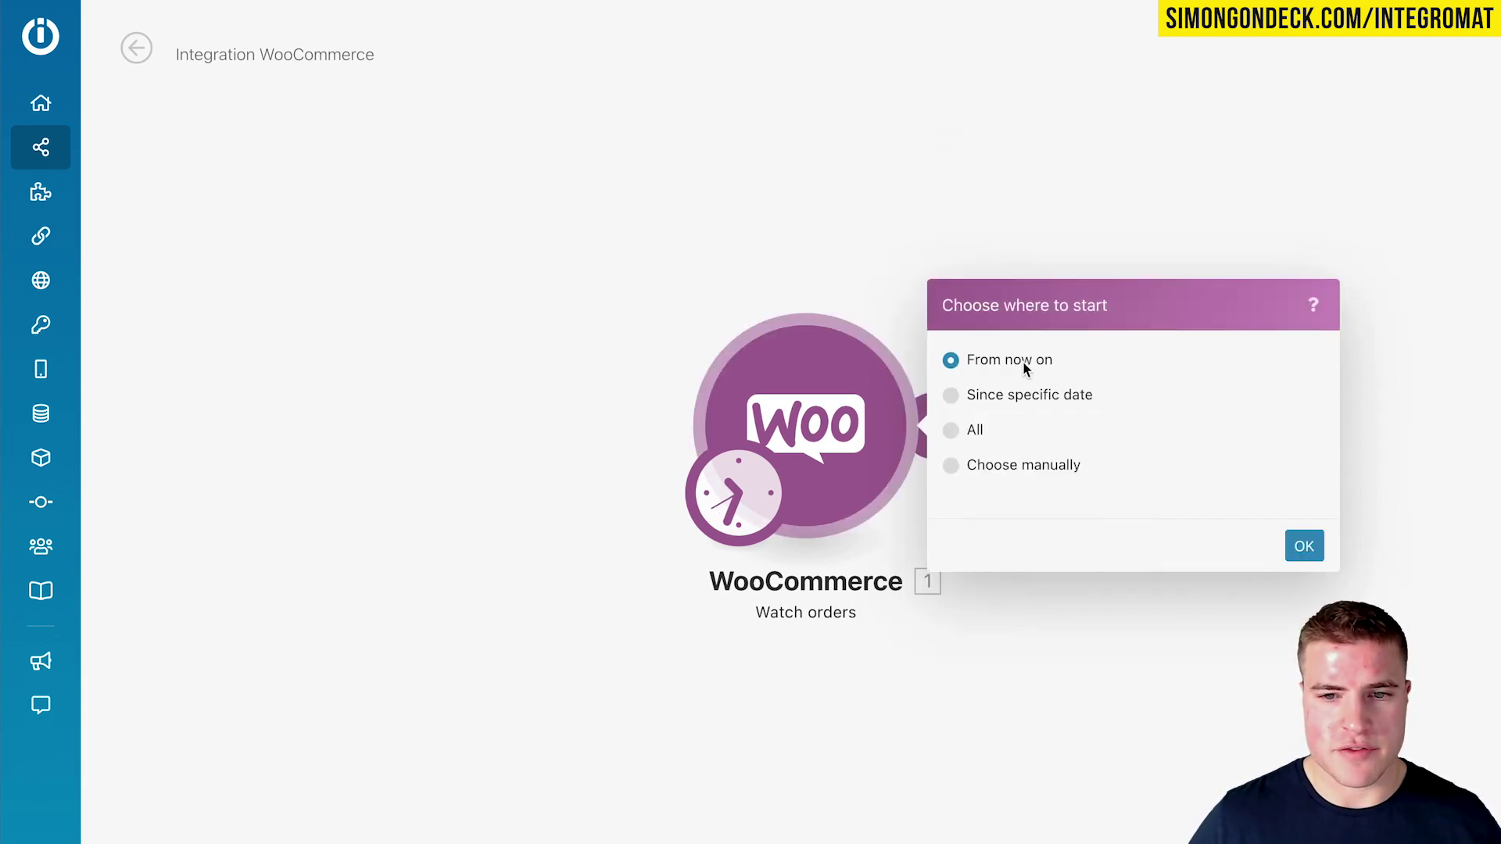
# Start watching from all orders and set the scenario schedule to run Once.
pyautogui.click(975, 430)
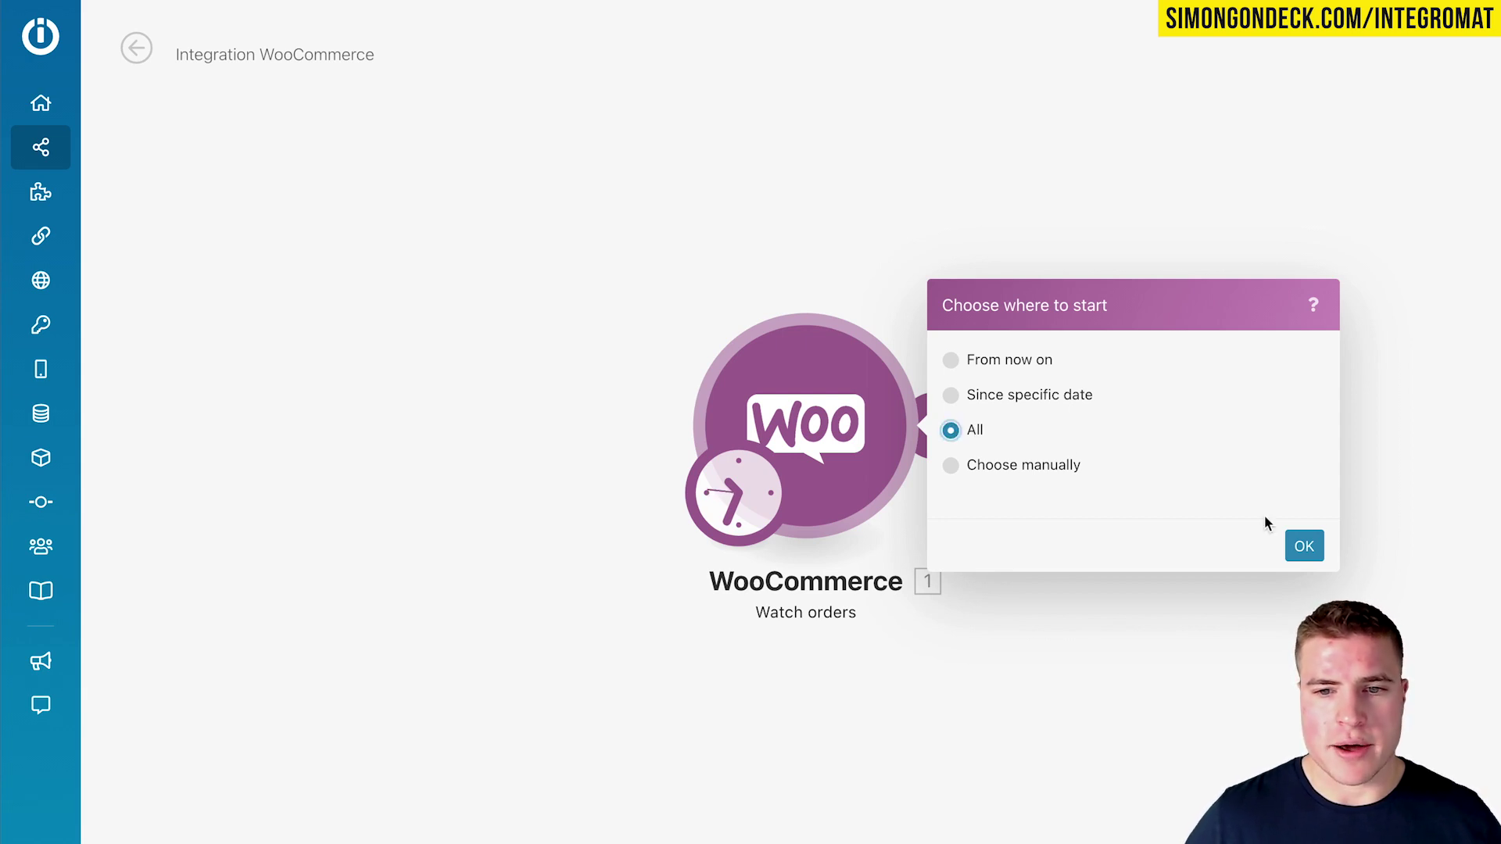
pyautogui.click(1300, 544)
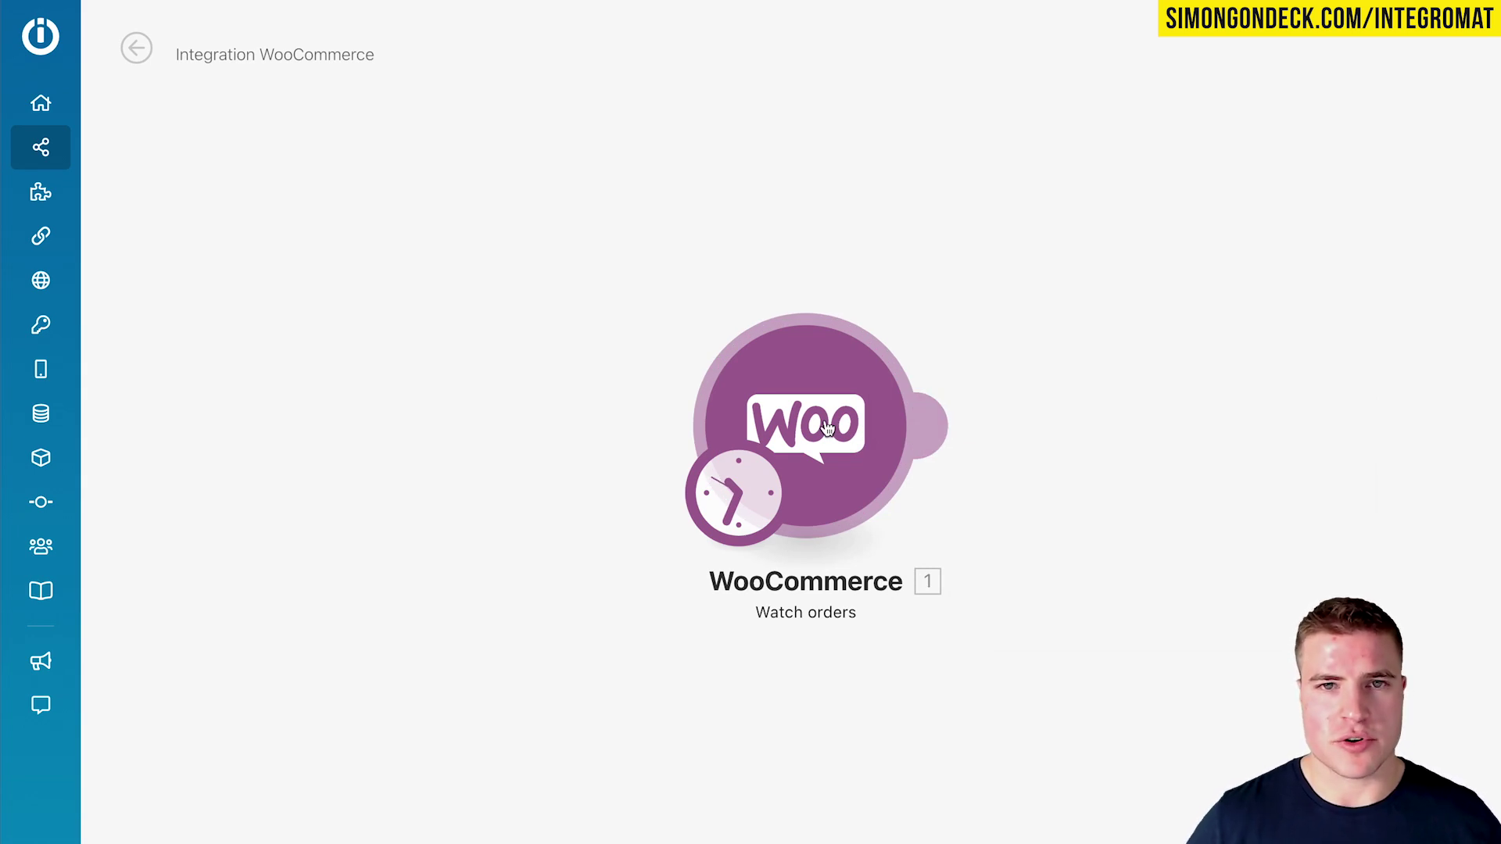
pyautogui.click(736, 462)
pyautogui.click(898, 336)
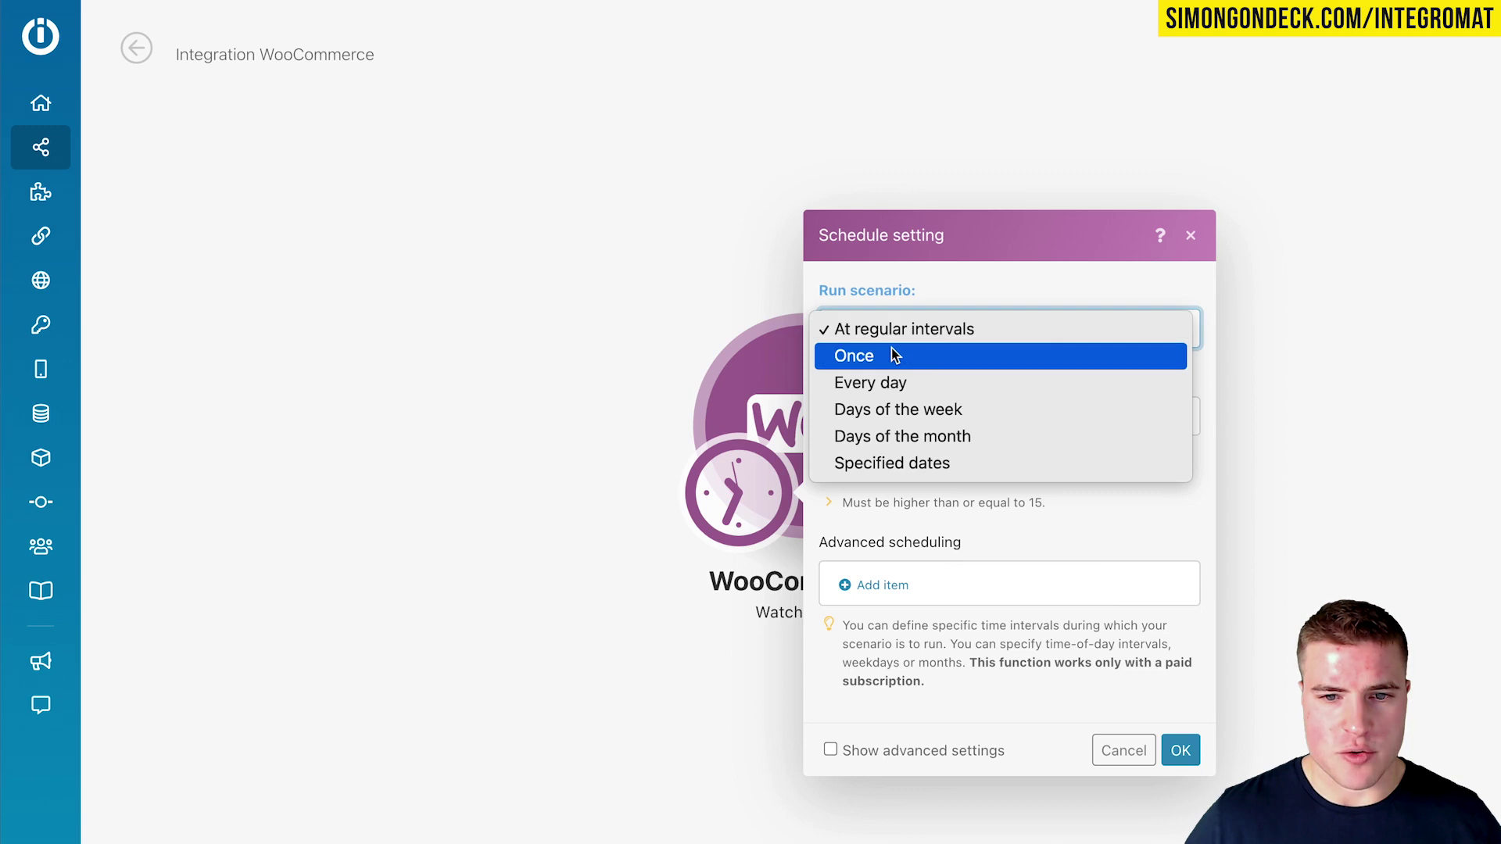
pyautogui.click(896, 356)
pyautogui.click(1156, 642)
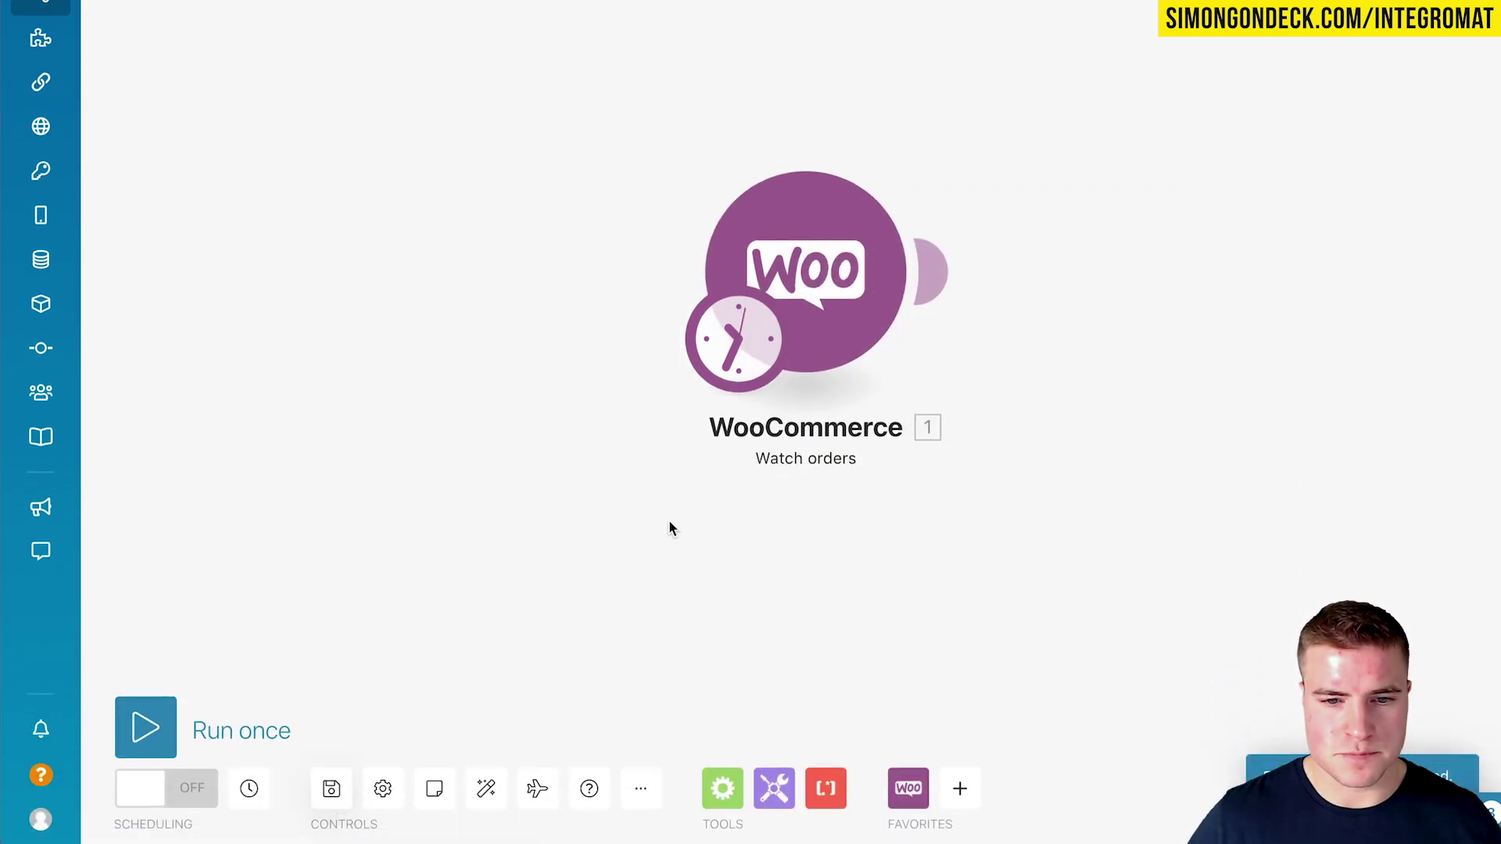
# Run the scenario once and read Order ID 283 in the Watch orders output.
pyautogui.click(168, 728)
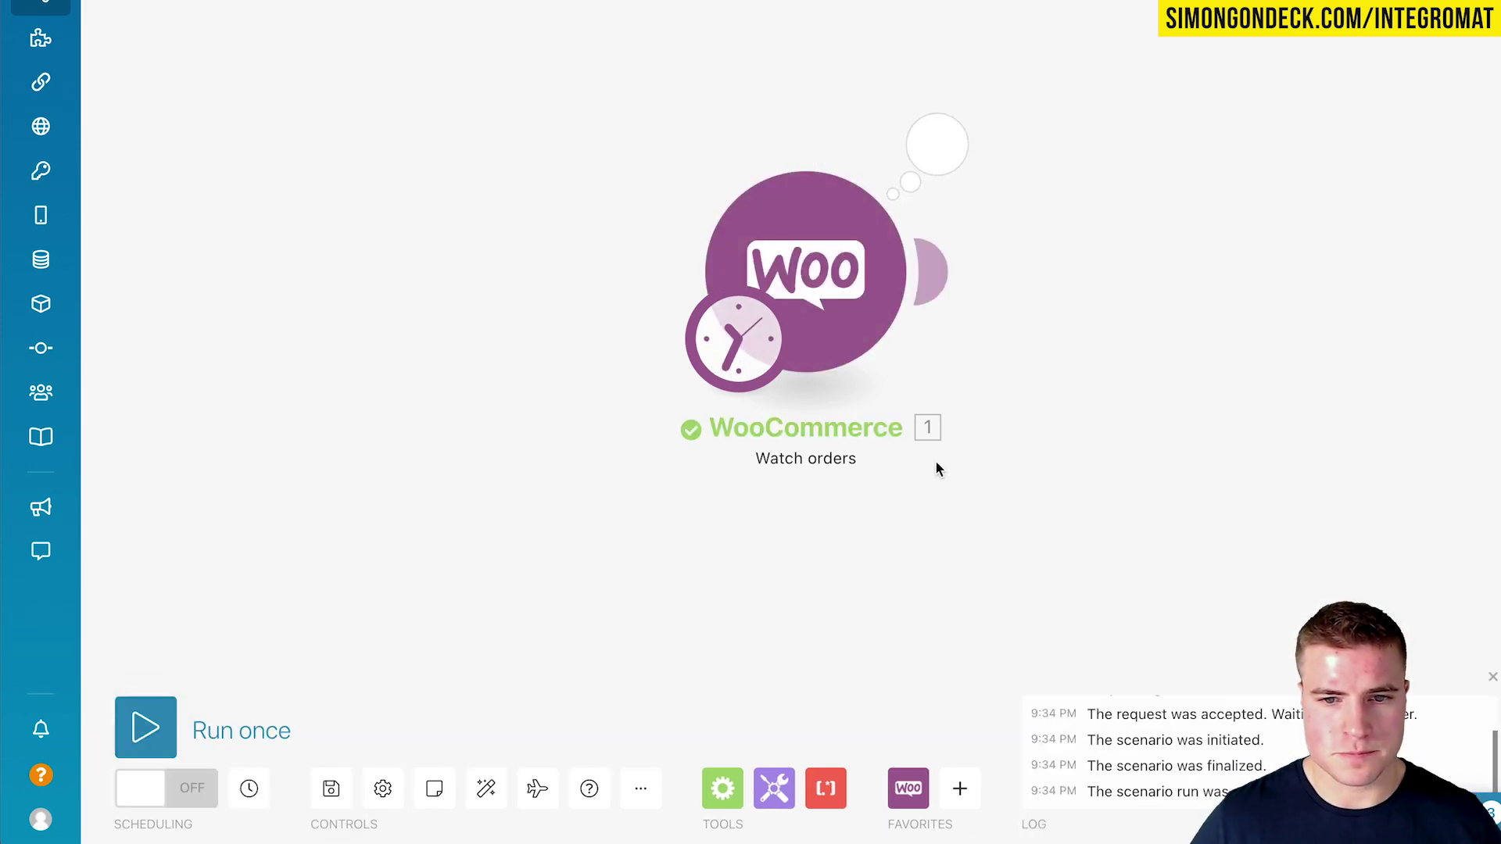
pyautogui.click(937, 143)
pyautogui.doubleClick(1146, 39)
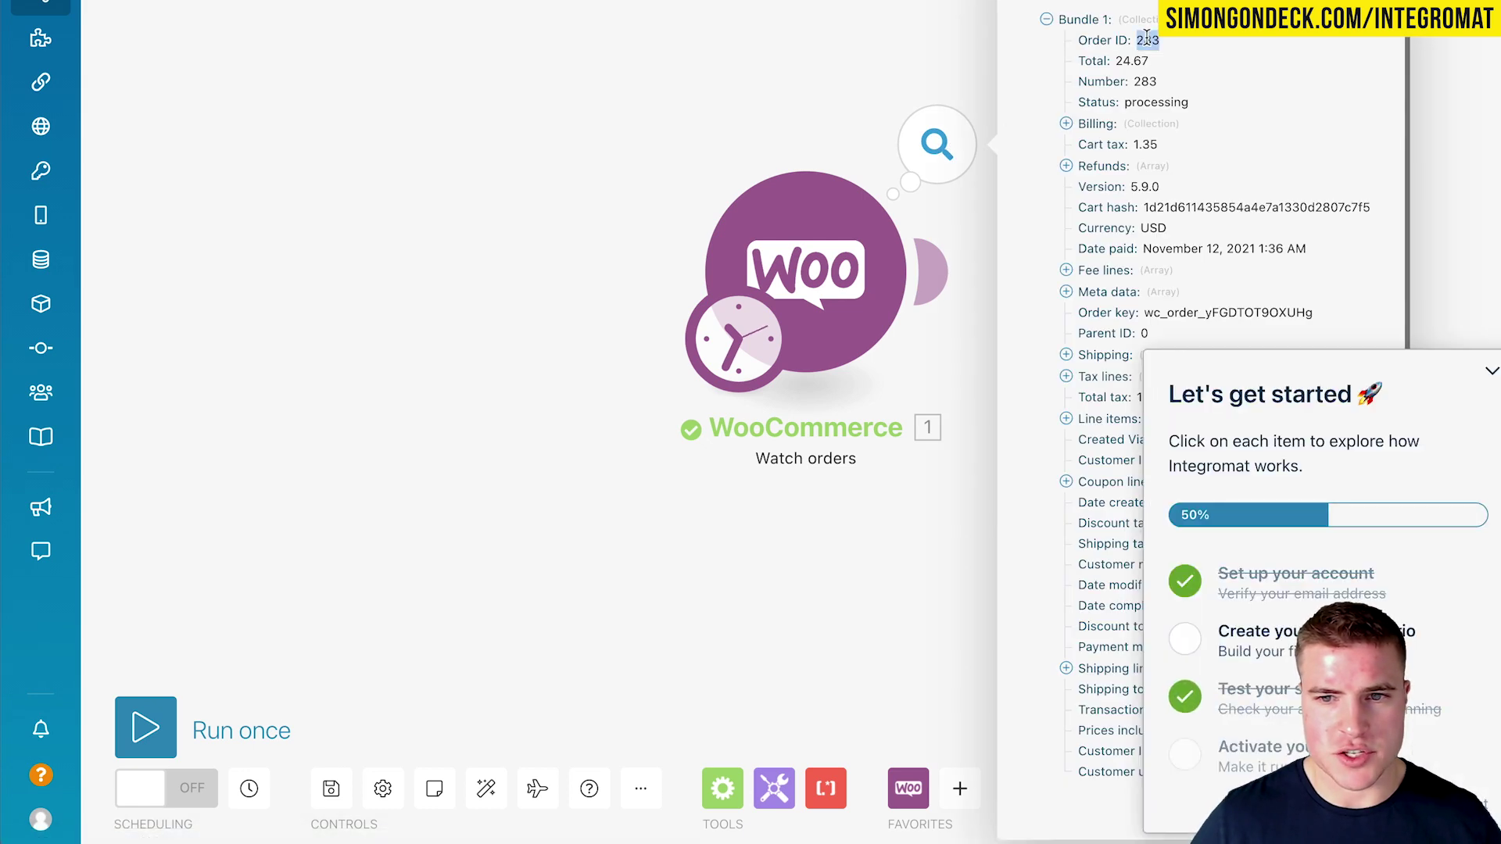
pyautogui.click(1491, 373)
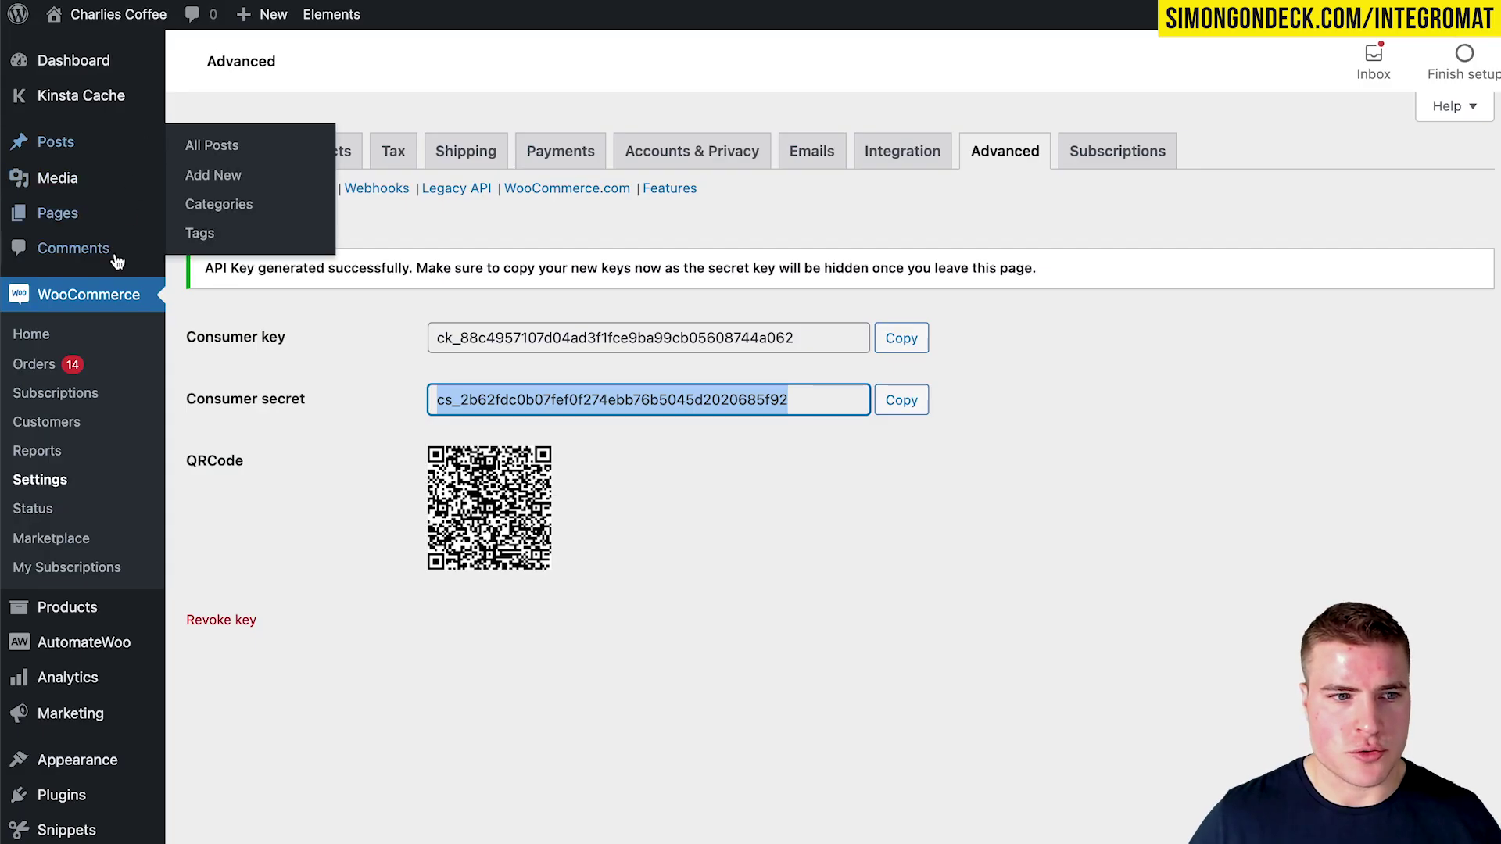
# Open WooCommerce Orders and search the list for order 283.
pyautogui.click(101, 359)
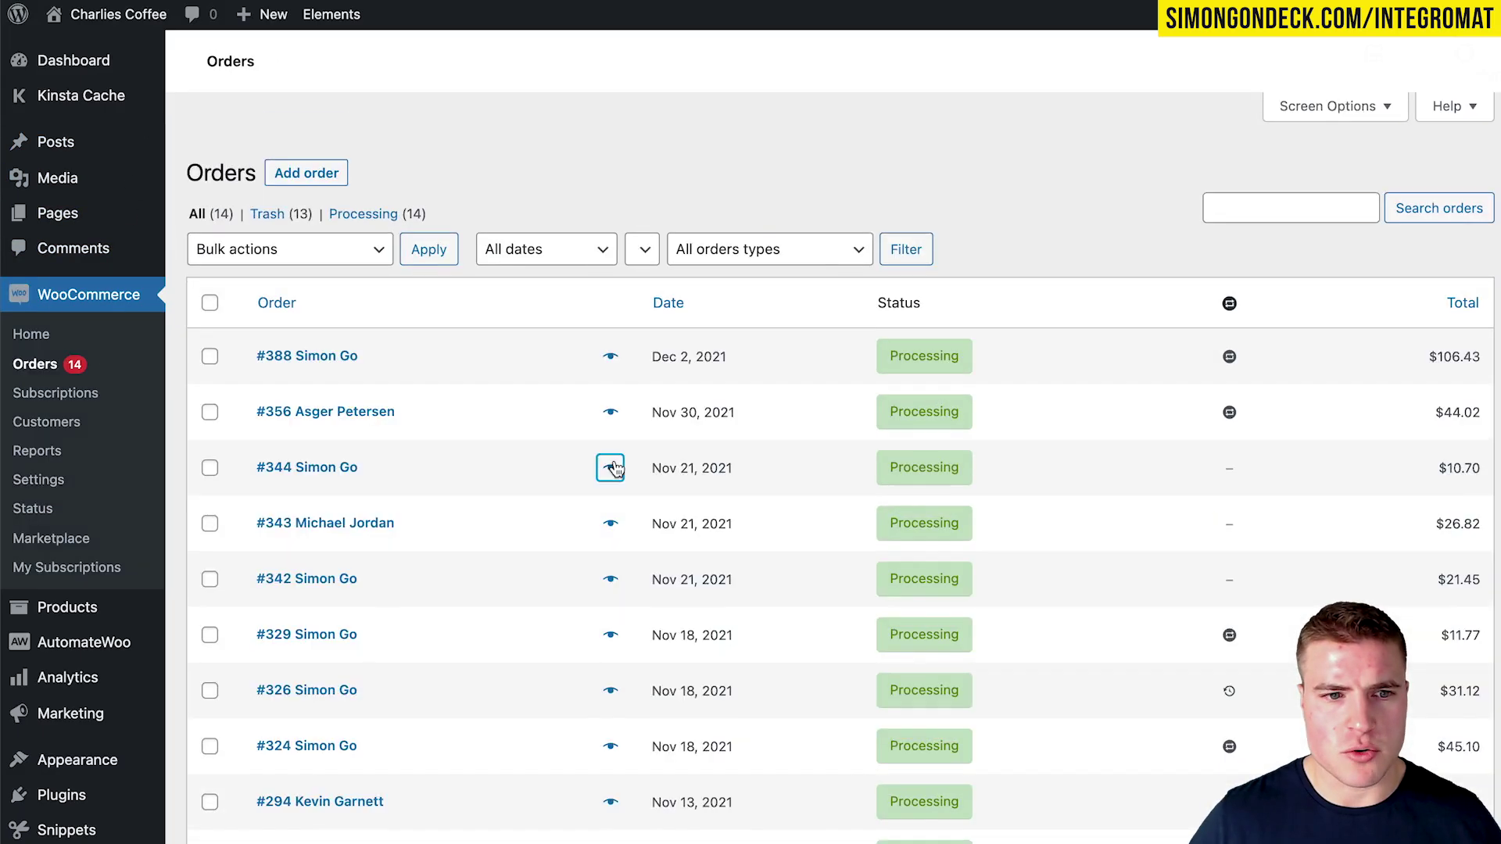
pyautogui.press('super+f')
pyautogui.write('283')
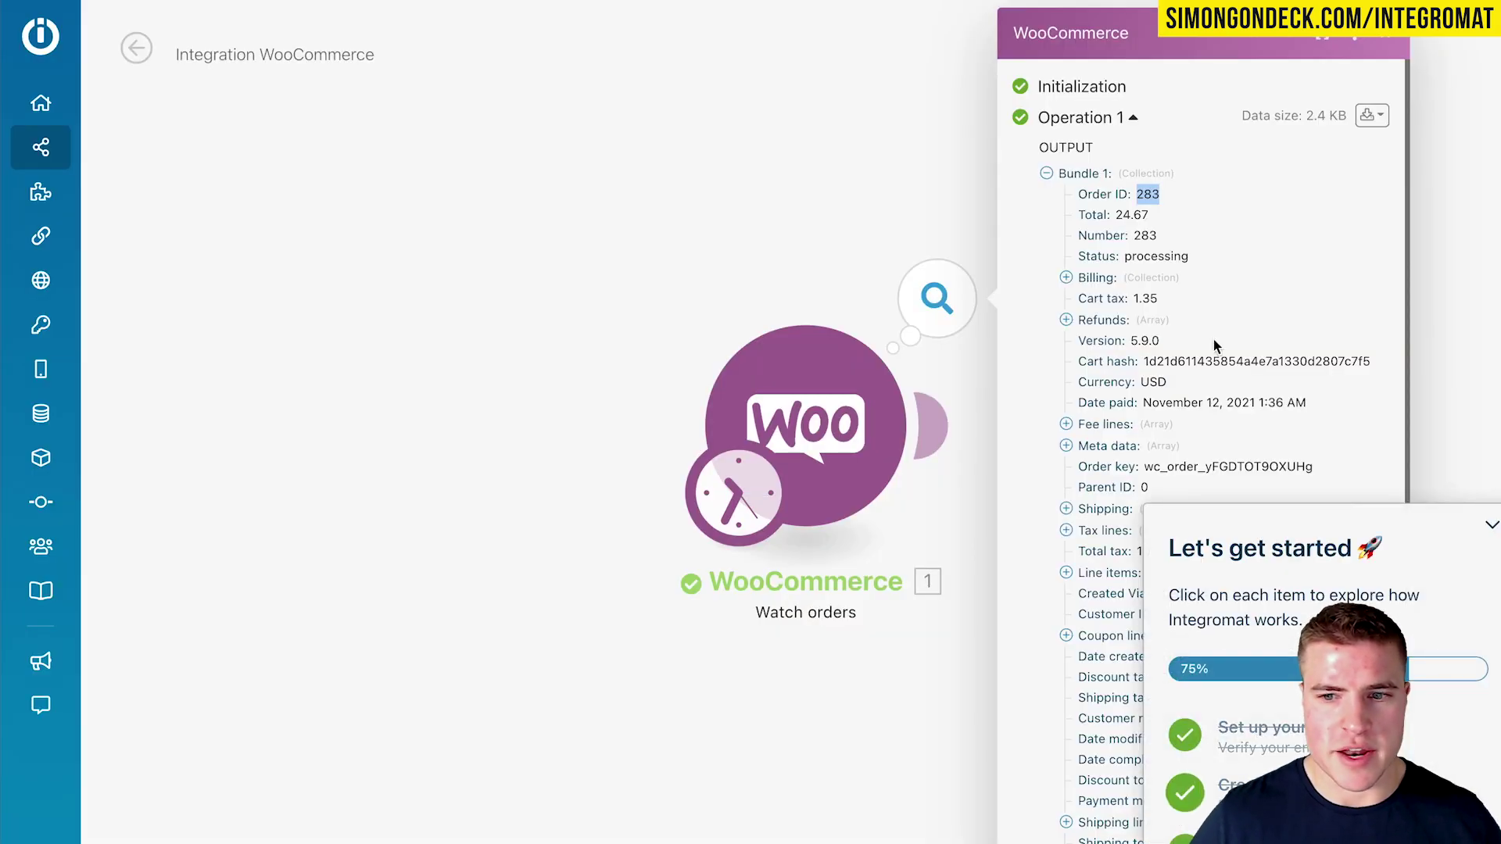
# Dismiss the getting-started popup, scroll through order 283's output, then close the panel.
pyautogui.click(1491, 526)
pyautogui.scroll(-3, 1253, 383)
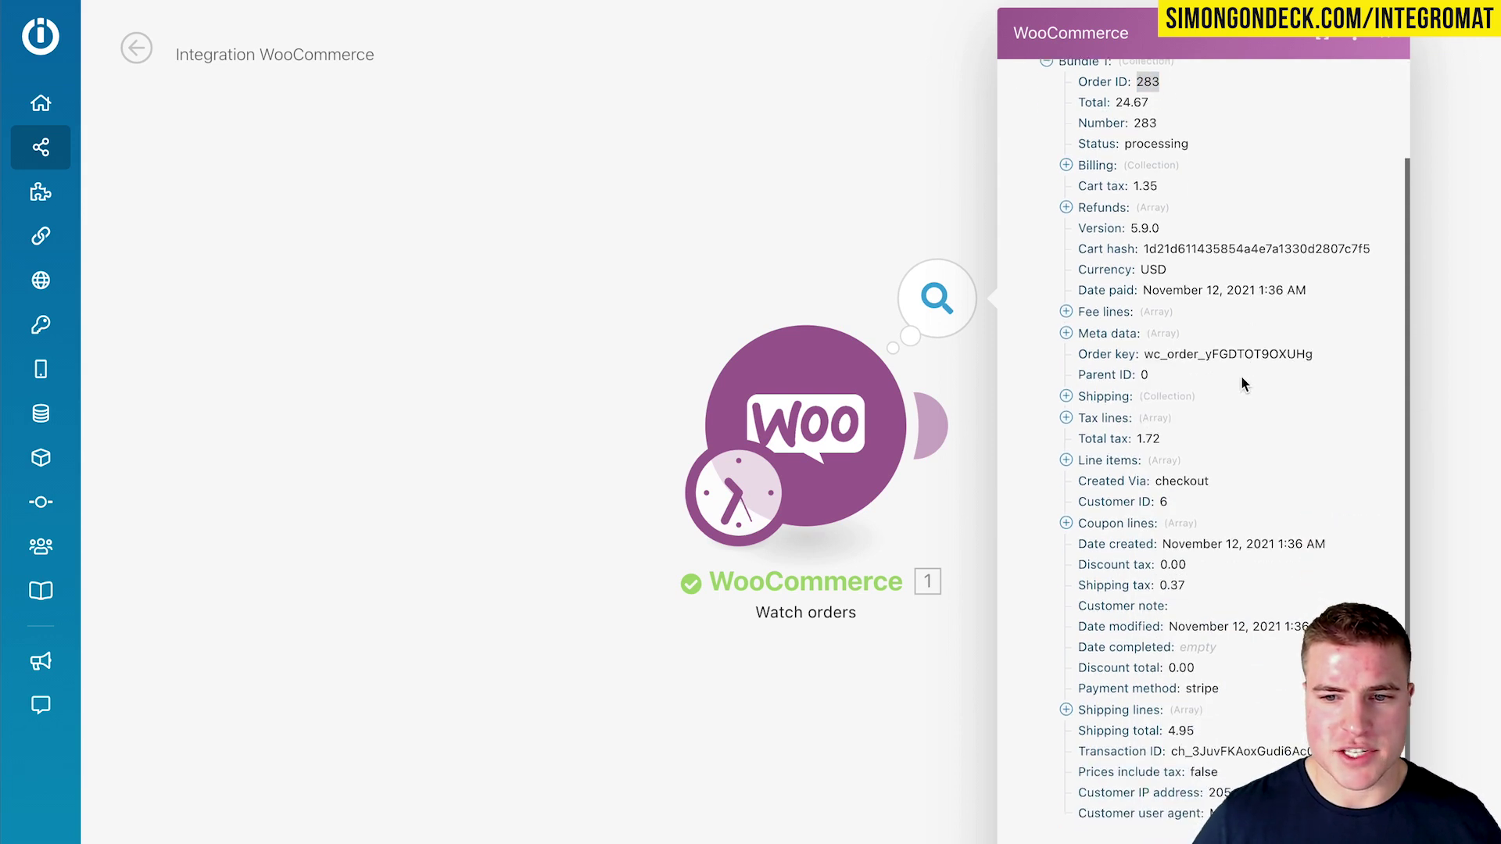
pyautogui.scroll(1, 1189, 461)
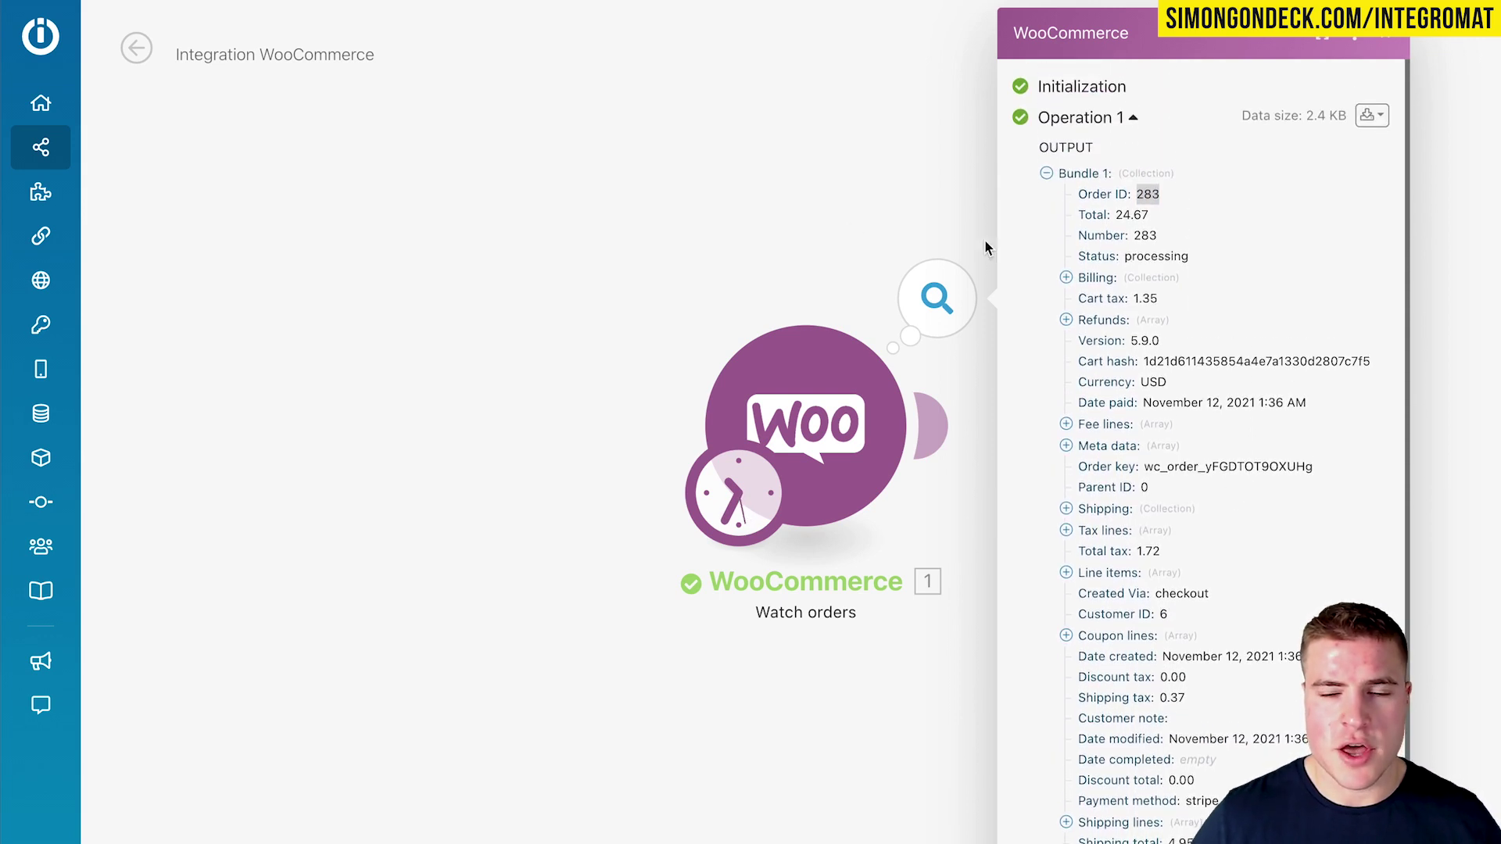
pyautogui.click(782, 240)
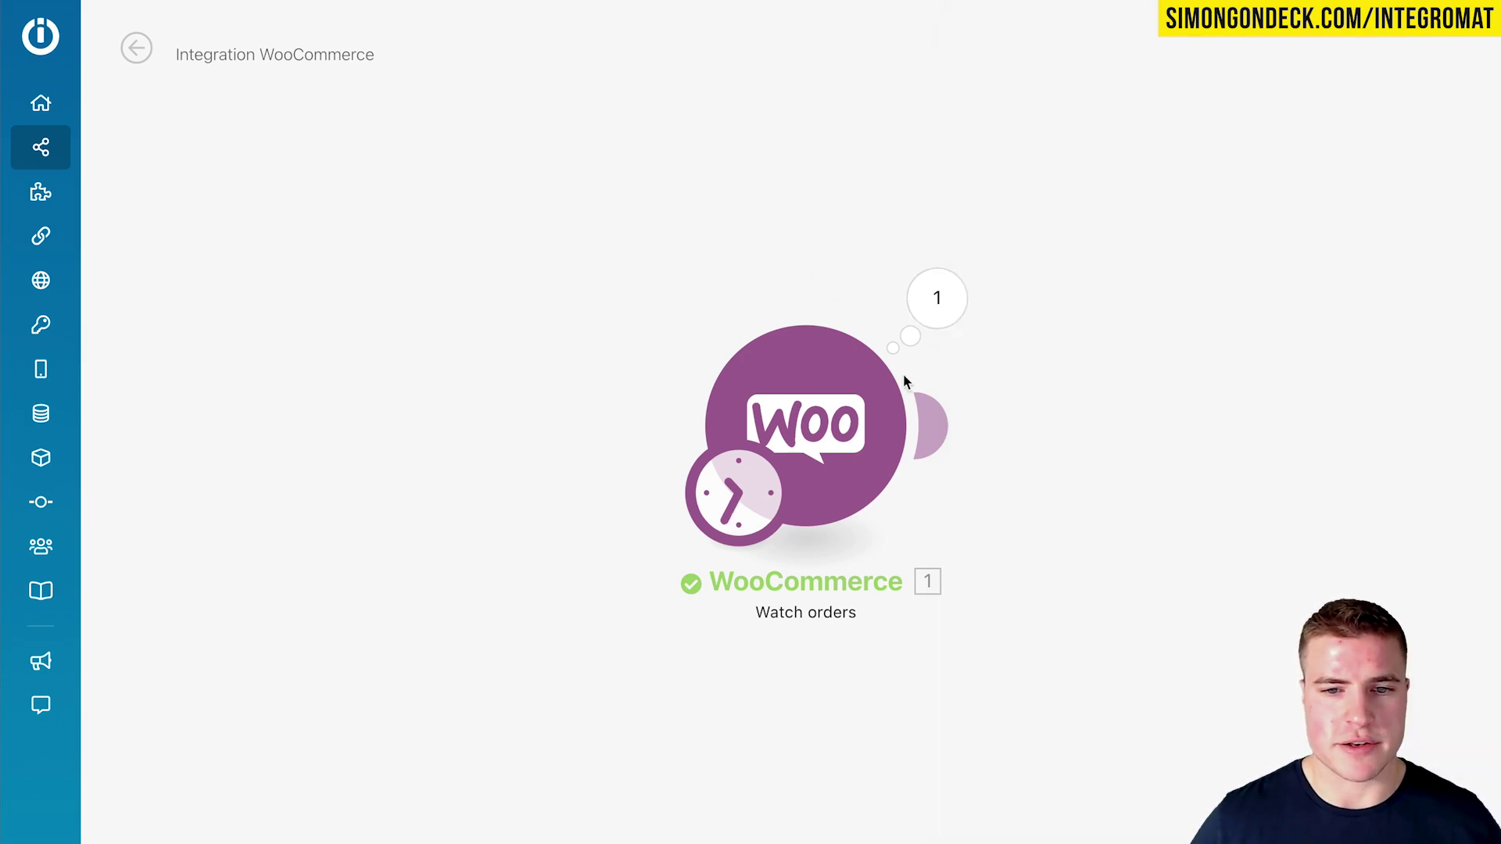
# Add a Google Sheets 'Add a Row' module after the WooCommerce trigger.
pyautogui.click(938, 428)
pyautogui.click(1063, 432)
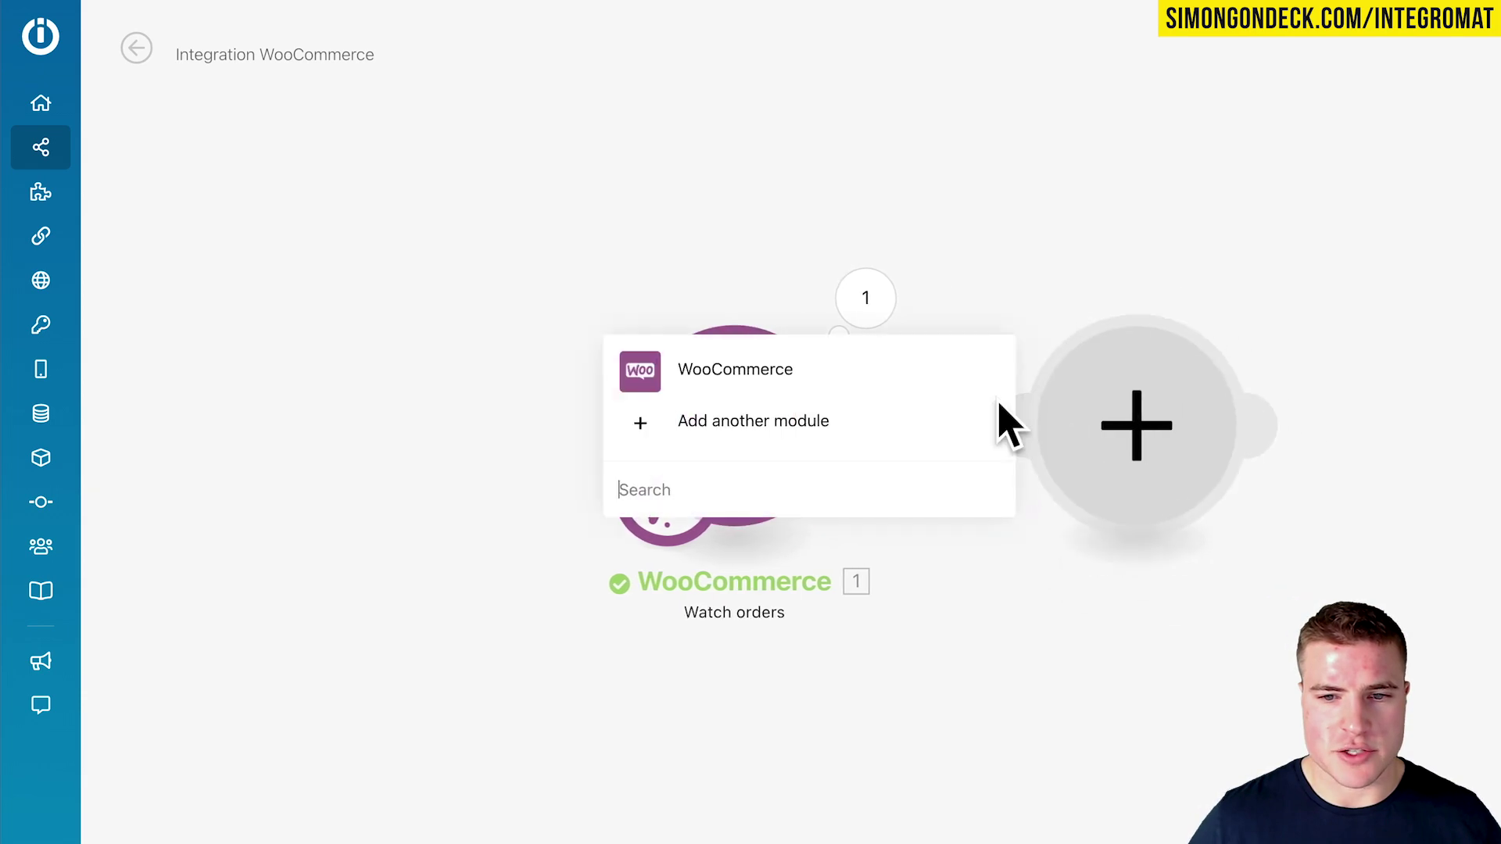
pyautogui.write('google shee')
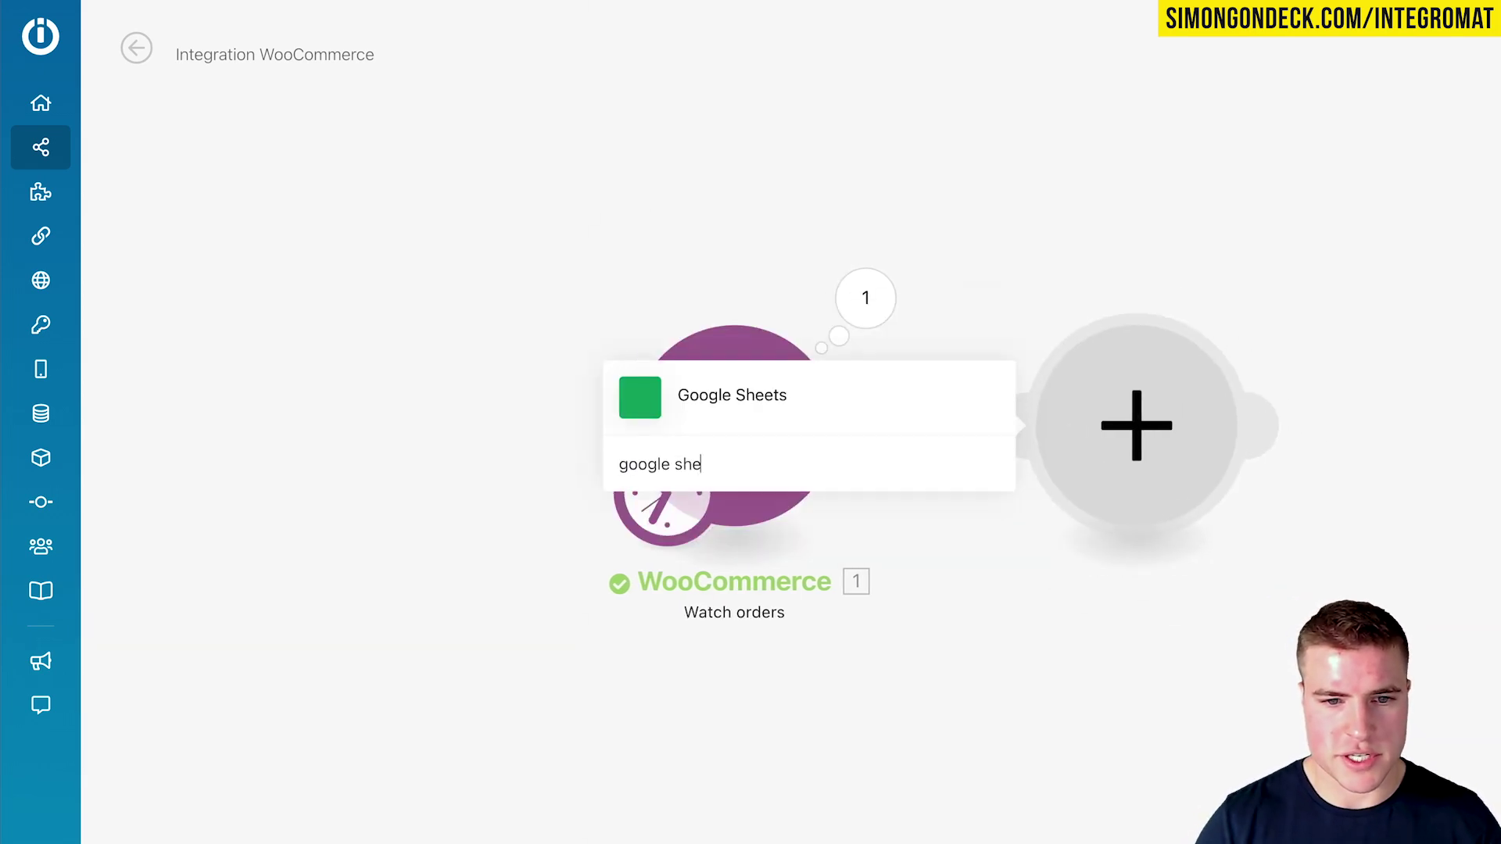
pyautogui.click(849, 400)
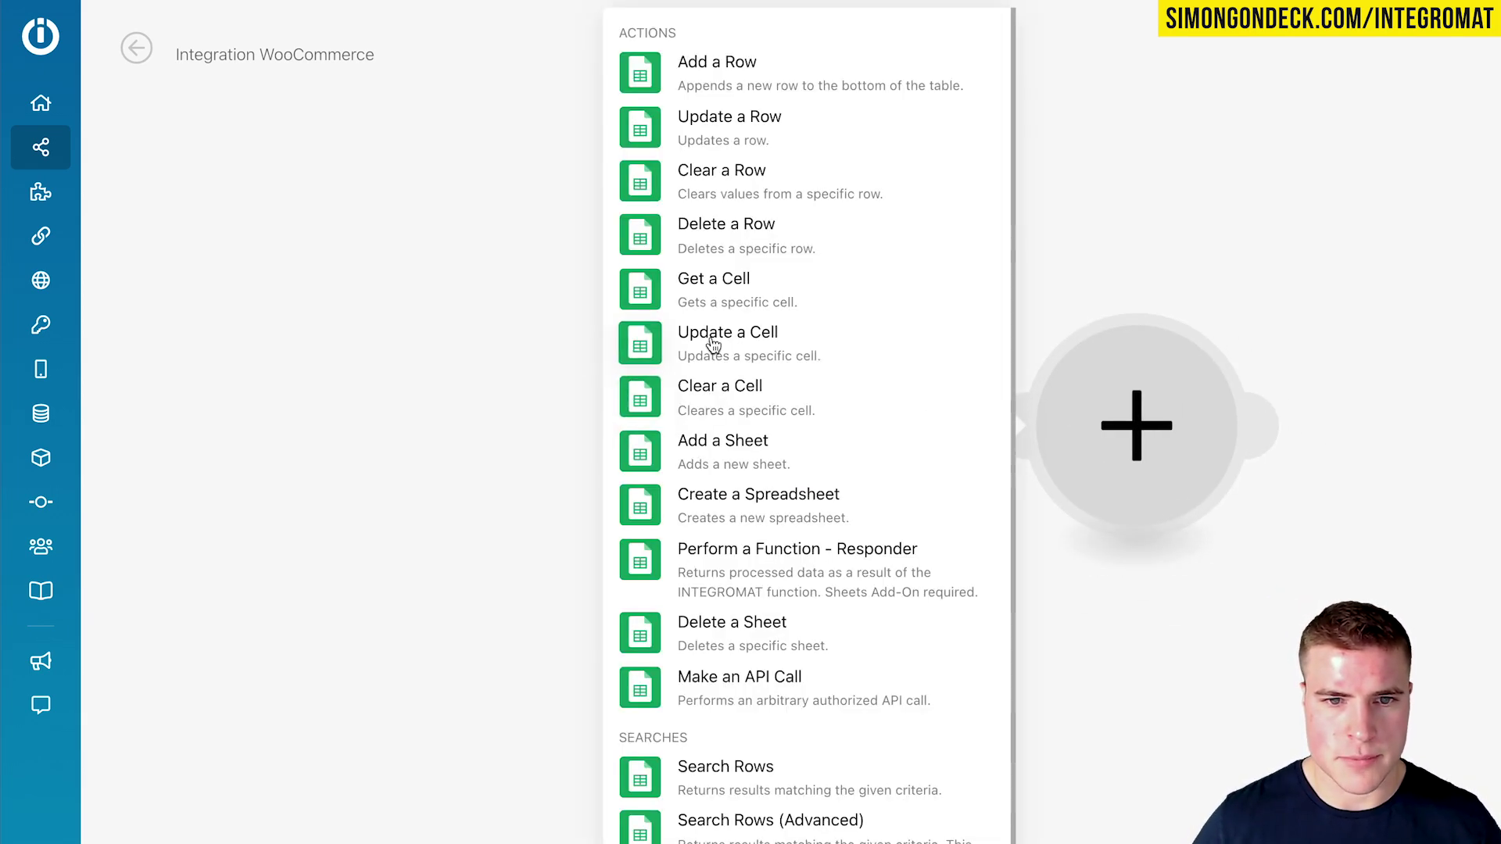
pyautogui.click(786, 80)
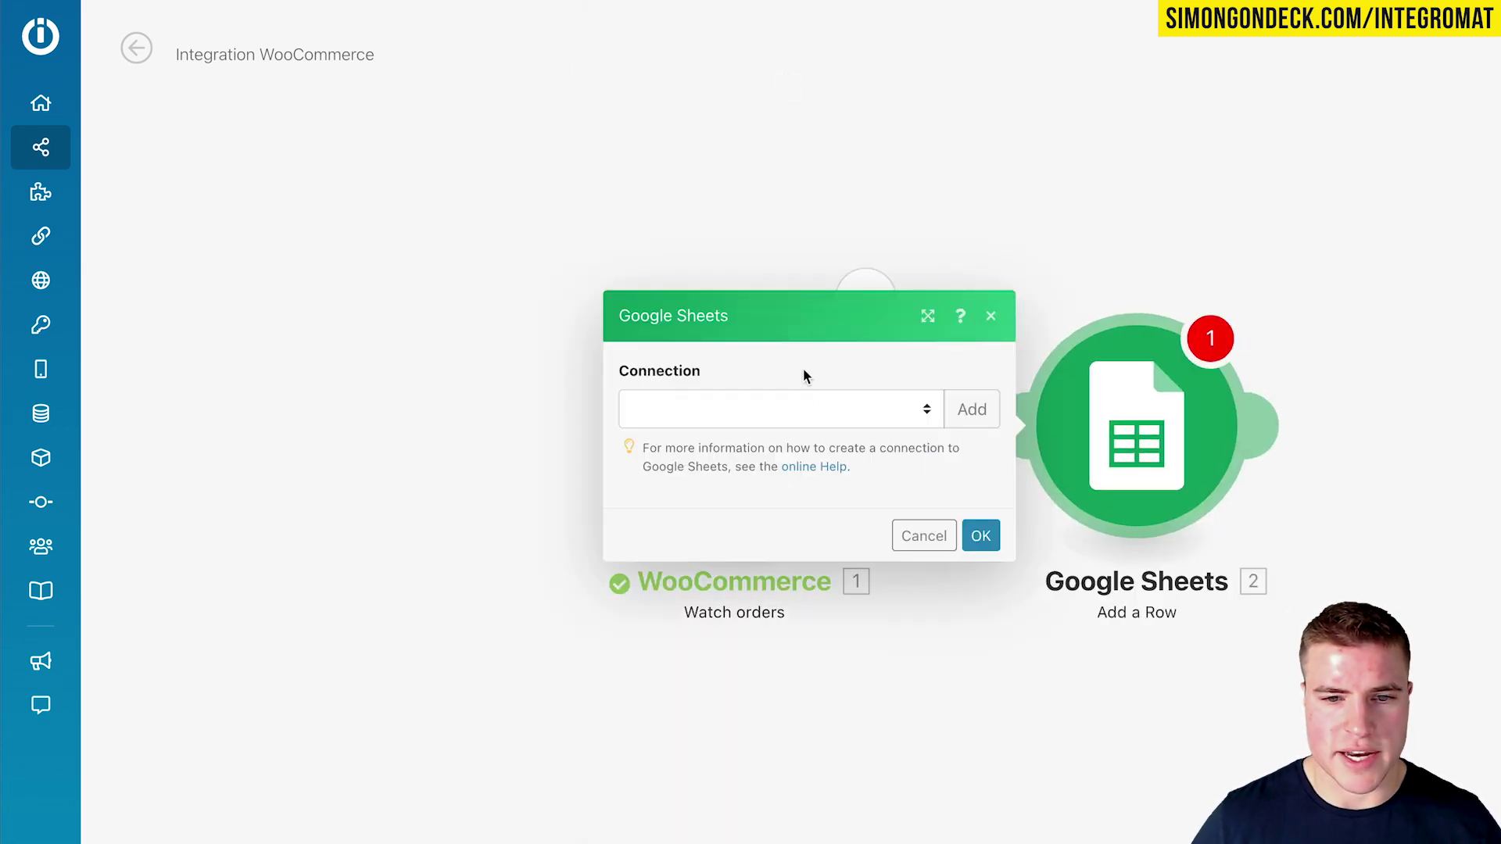
# Create a new Google connection and authorize Integromat with the chosen Google account.
pyautogui.click(802, 407)
pyautogui.click(967, 413)
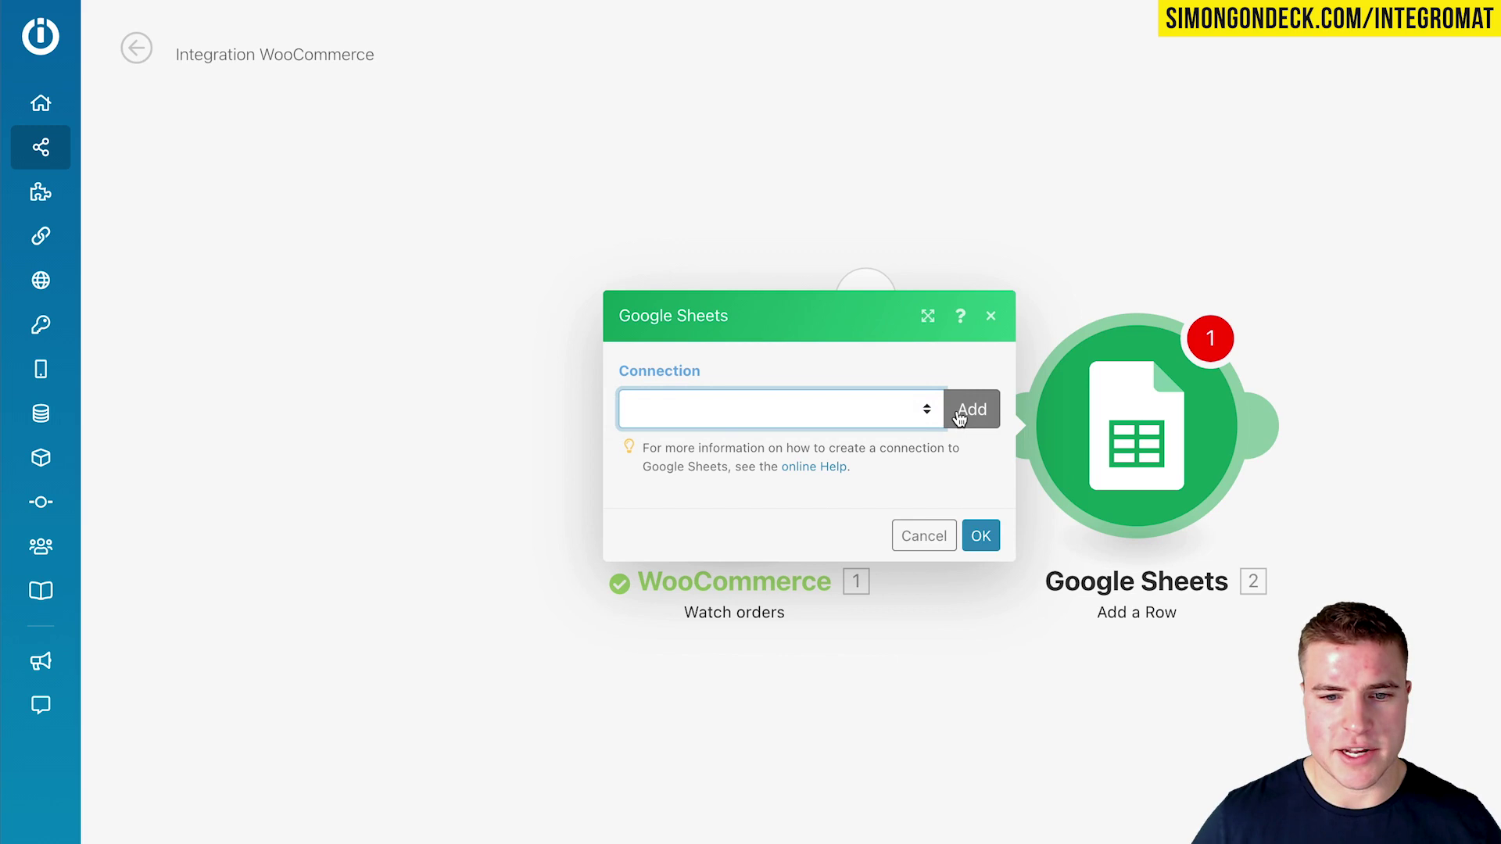
pyautogui.moveTo(1203, 401); pyautogui.dragTo(1029, 388)
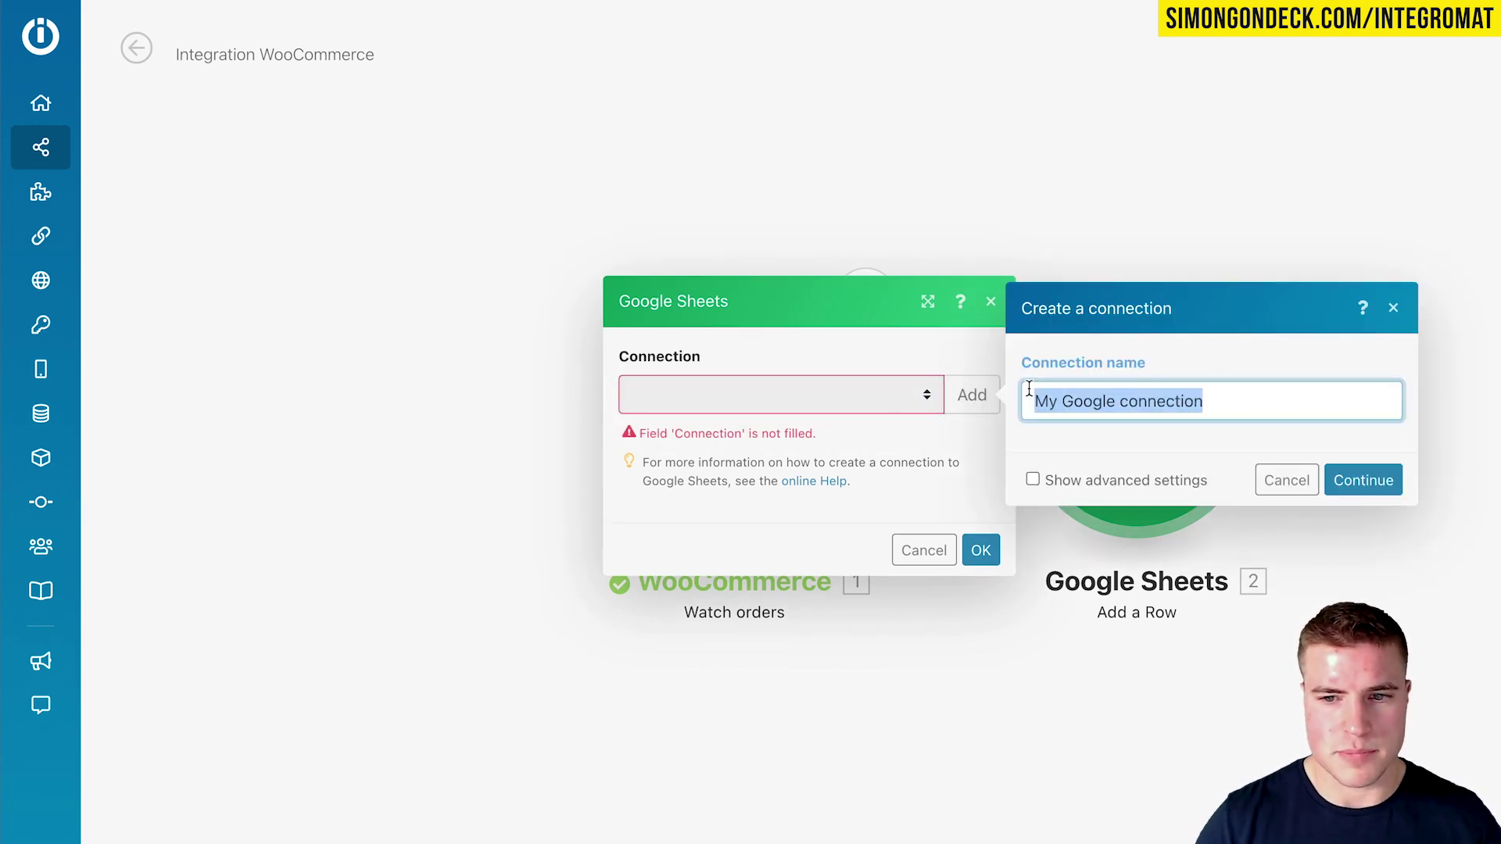
pyautogui.click(1360, 480)
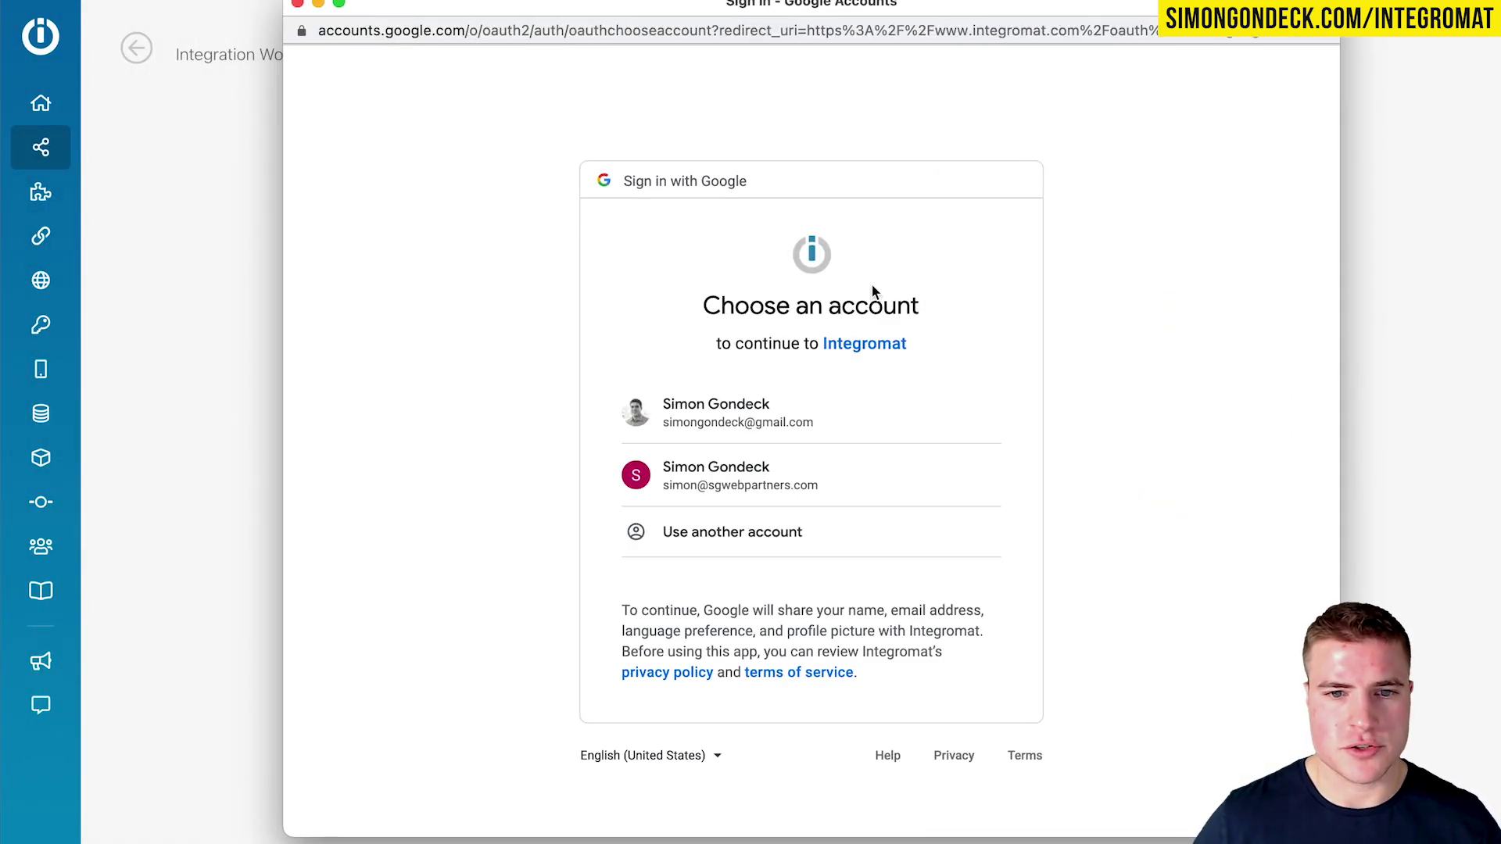
pyautogui.click(818, 420)
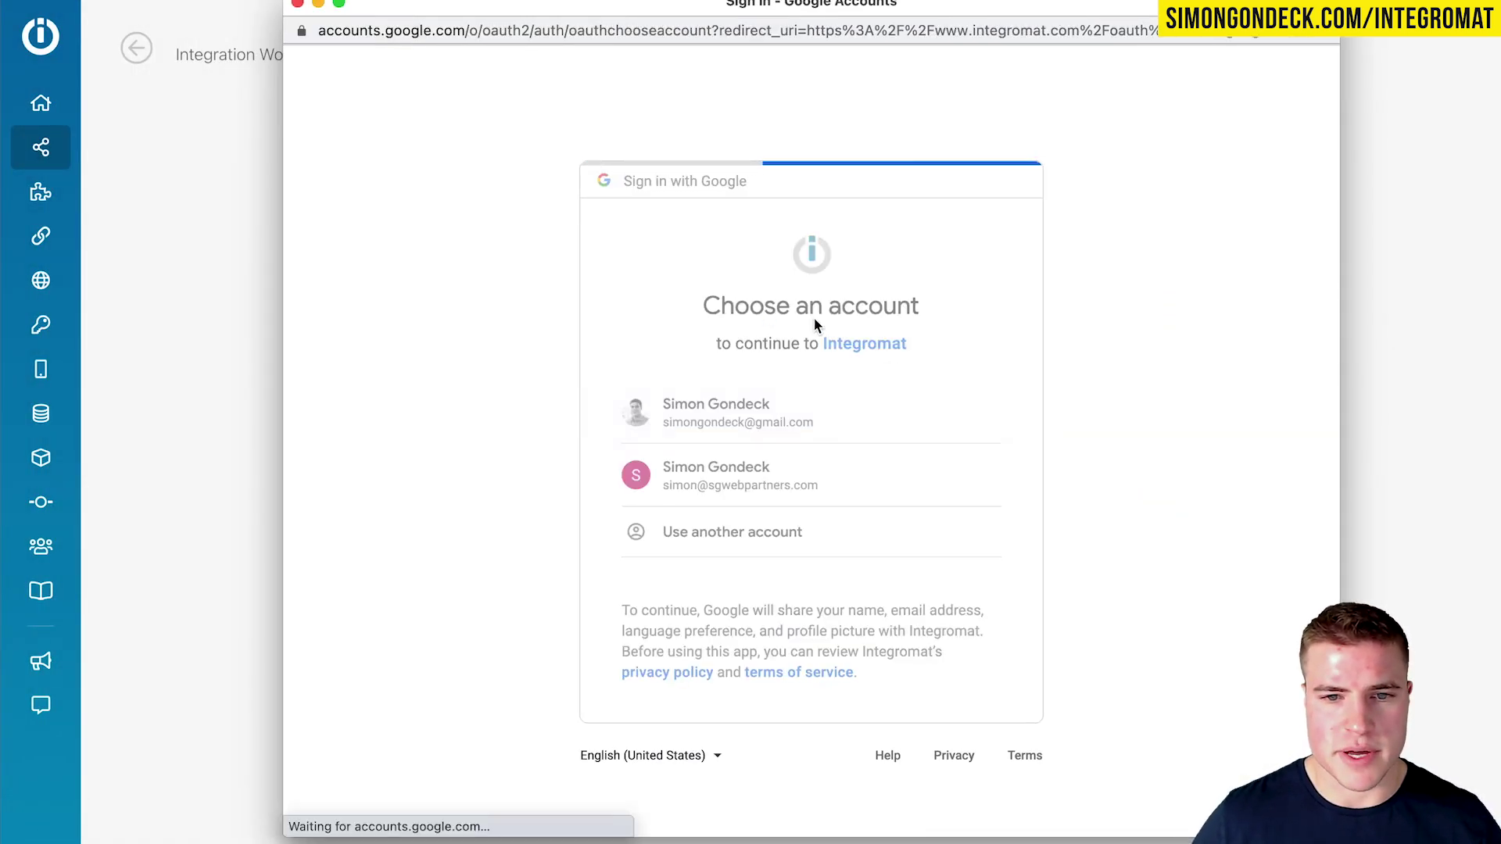
pyautogui.click(914, 751)
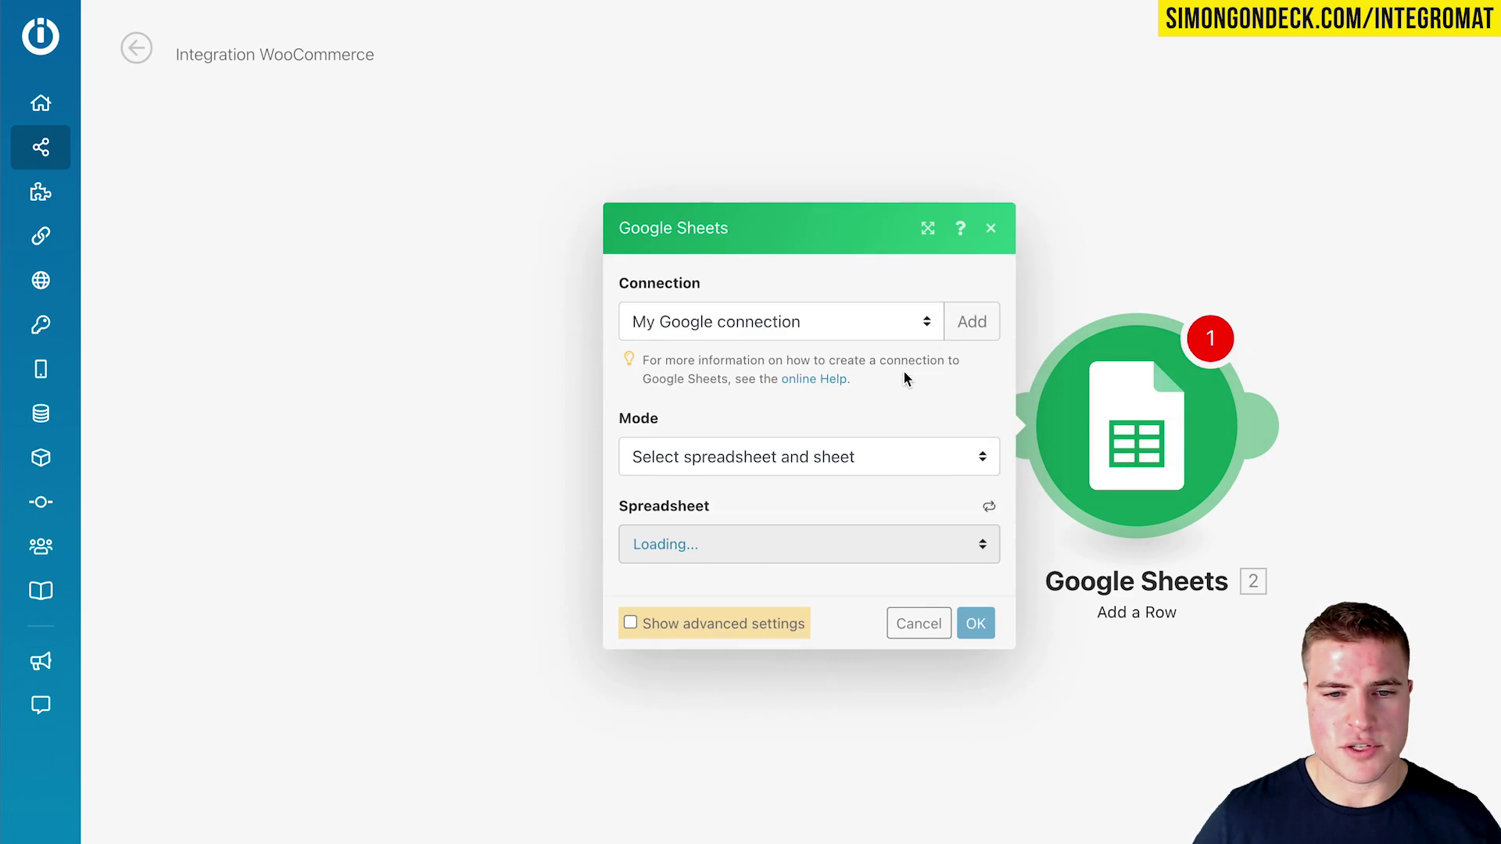
# Keep 'Select spreadsheet and sheet' mode and target Sheet1 of A - Charlies Coffee.
pyautogui.click(852, 459)
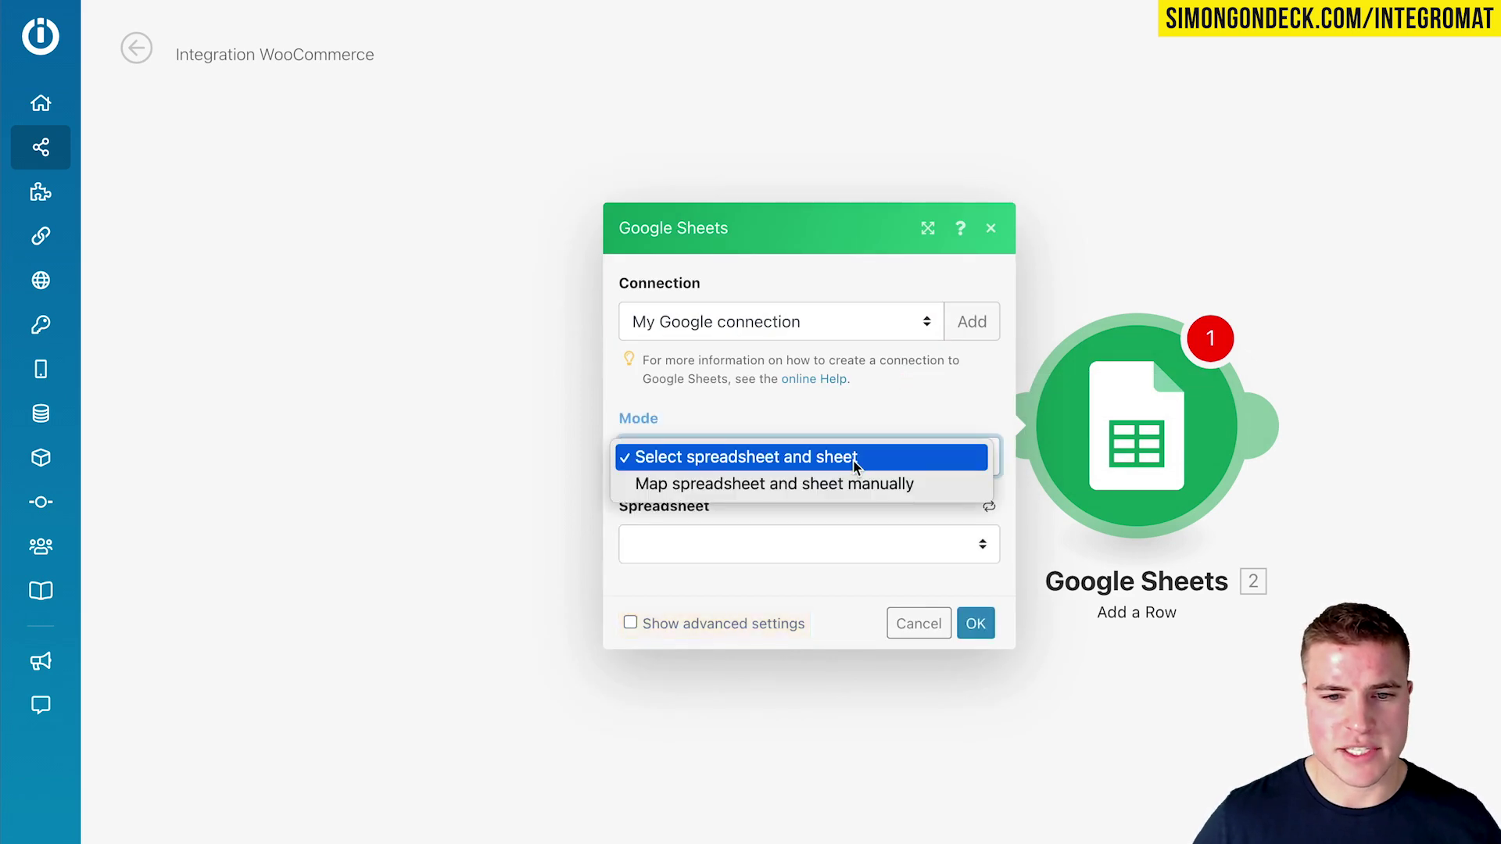
pyautogui.click(852, 456)
pyautogui.click(795, 546)
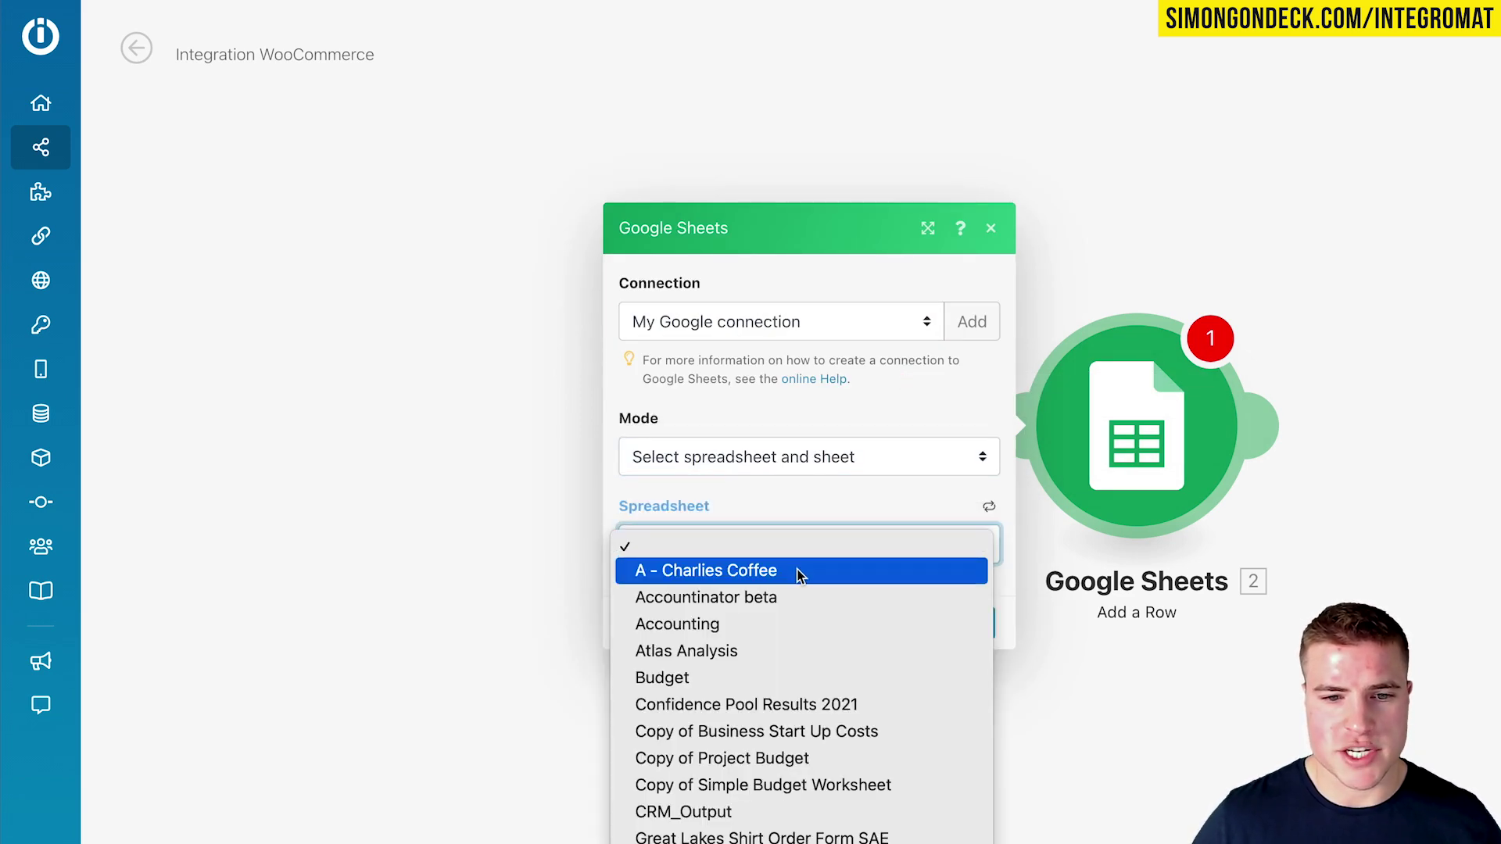
pyautogui.click(791, 570)
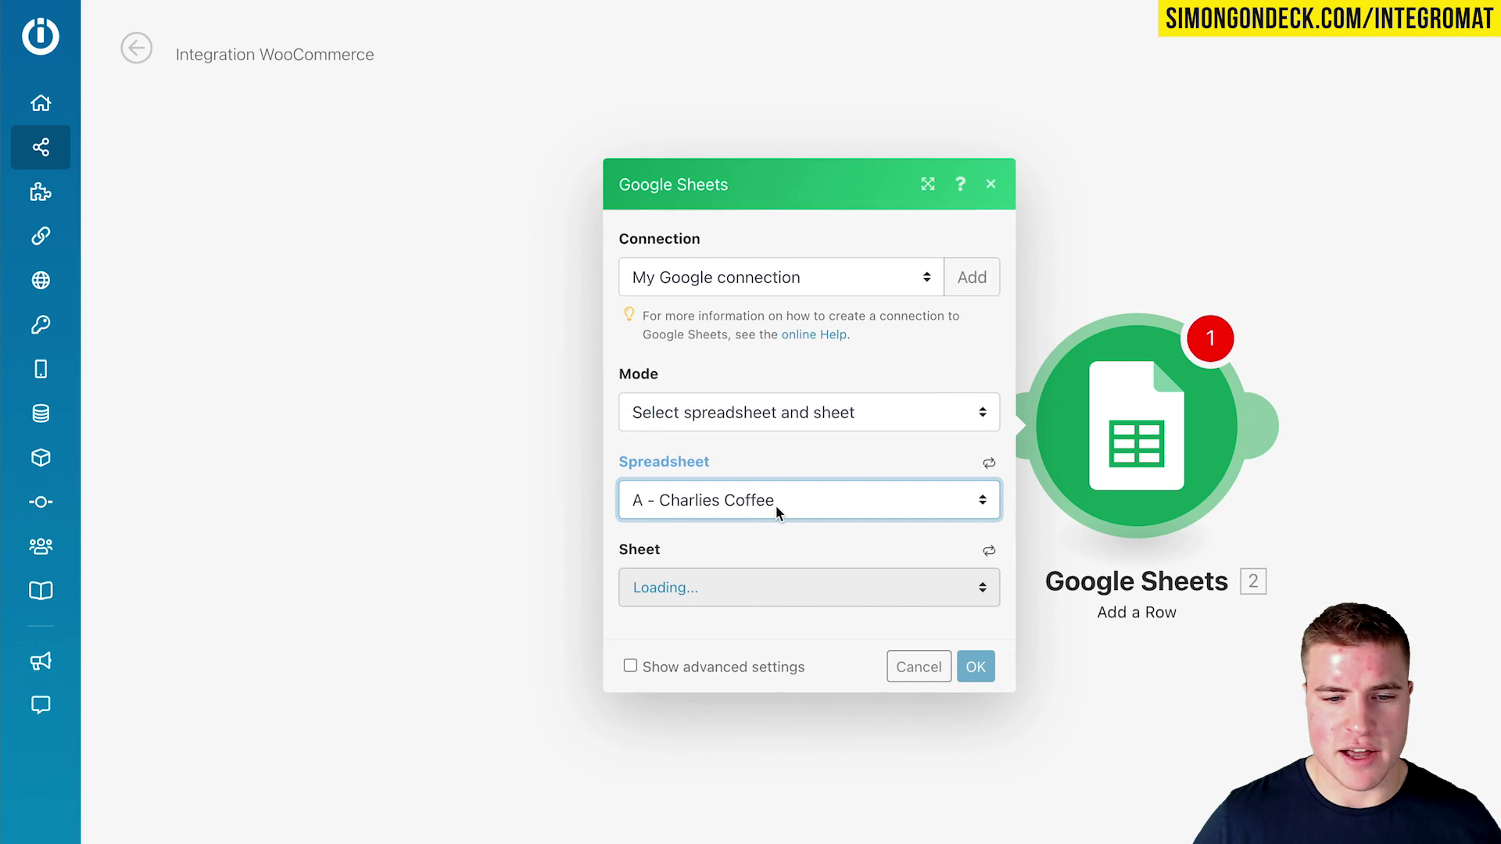
pyautogui.click(796, 597)
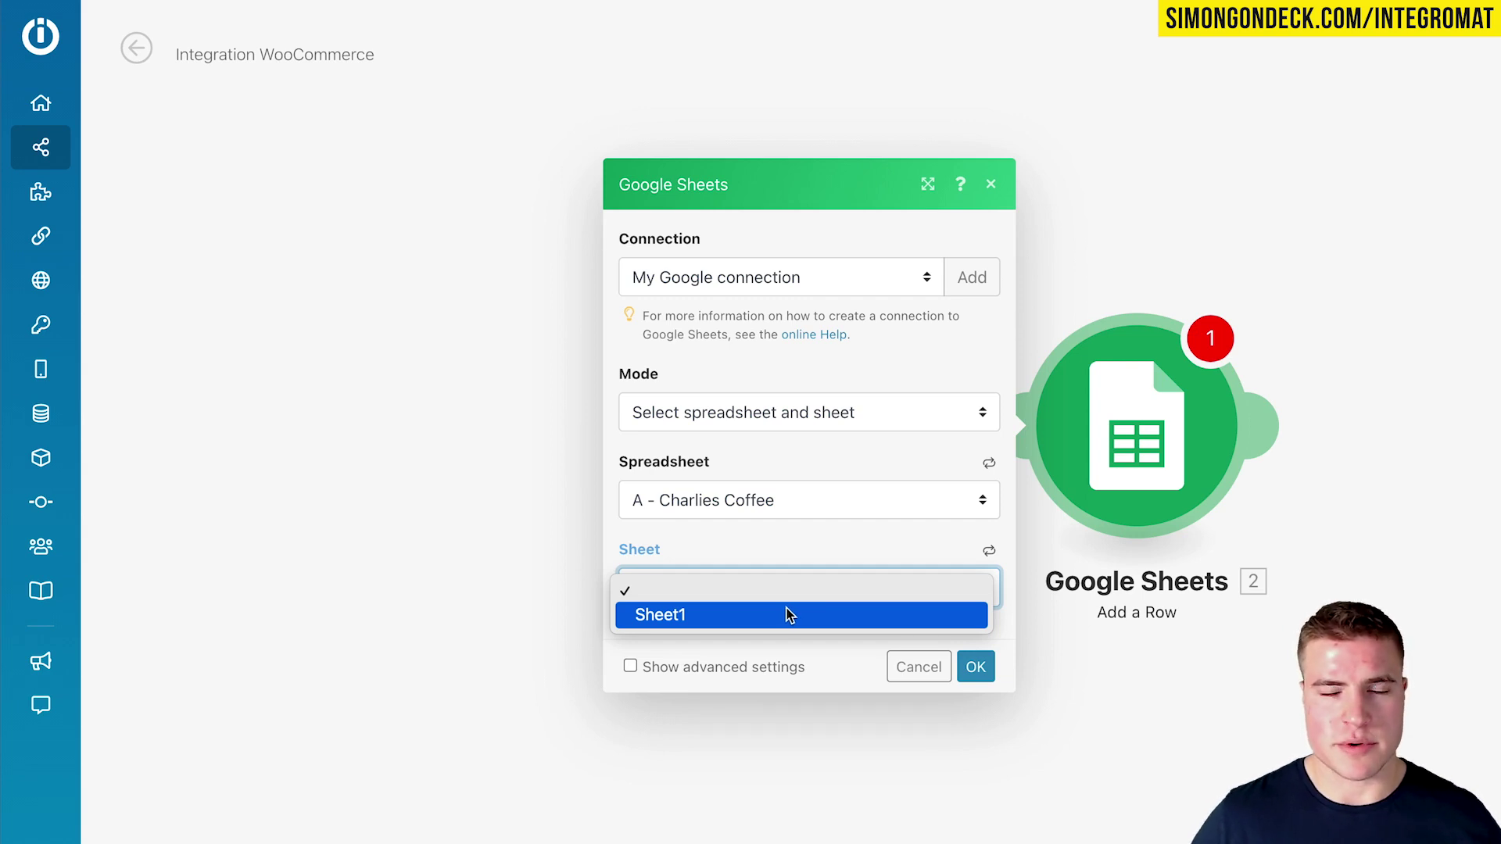
pyautogui.click(788, 616)
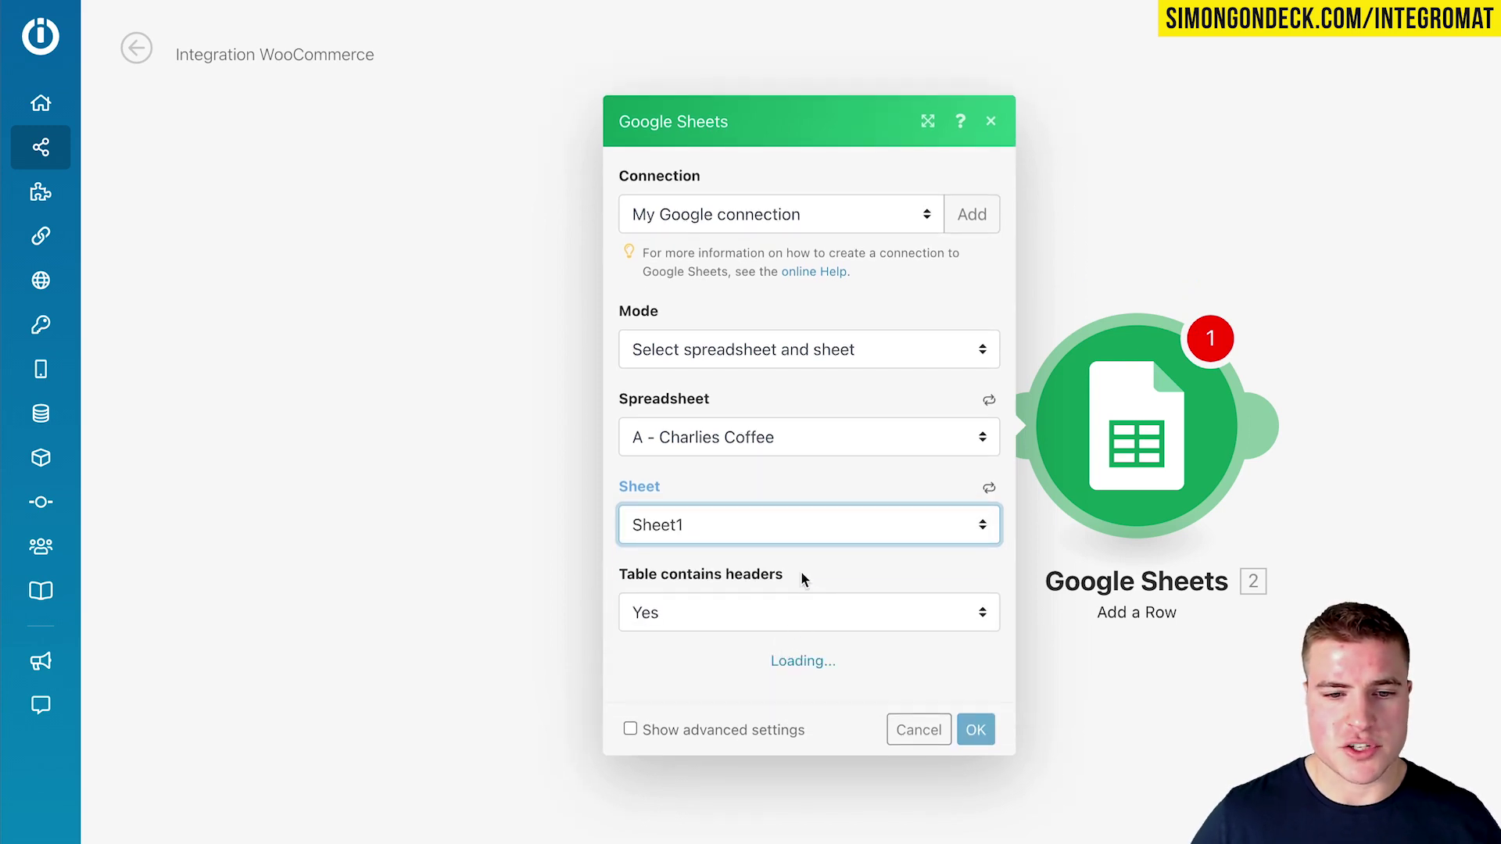
pyautogui.scroll(-3, 755, 508)
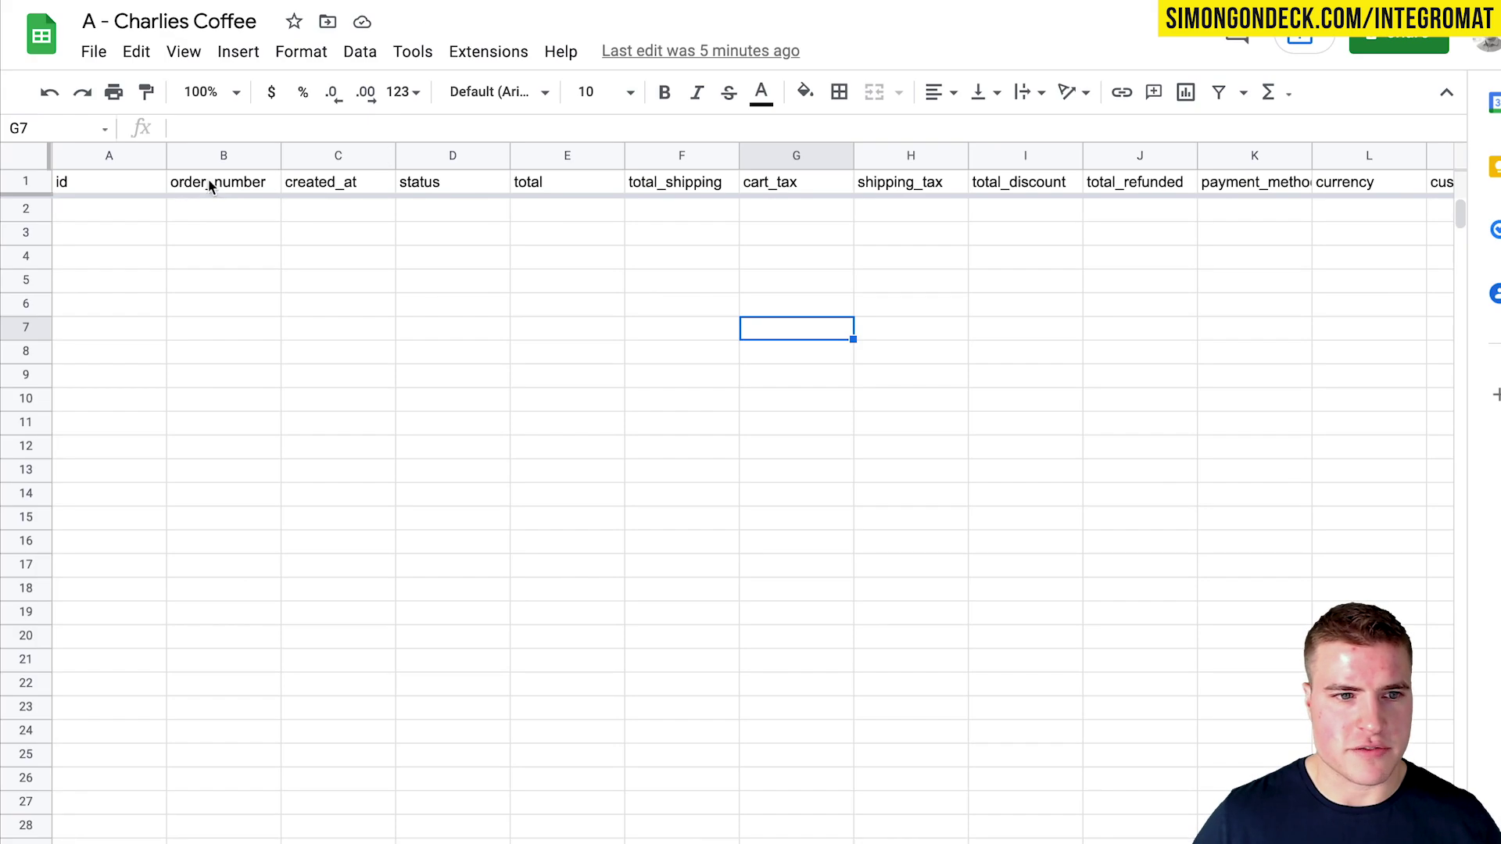
pyautogui.click(120, 212)
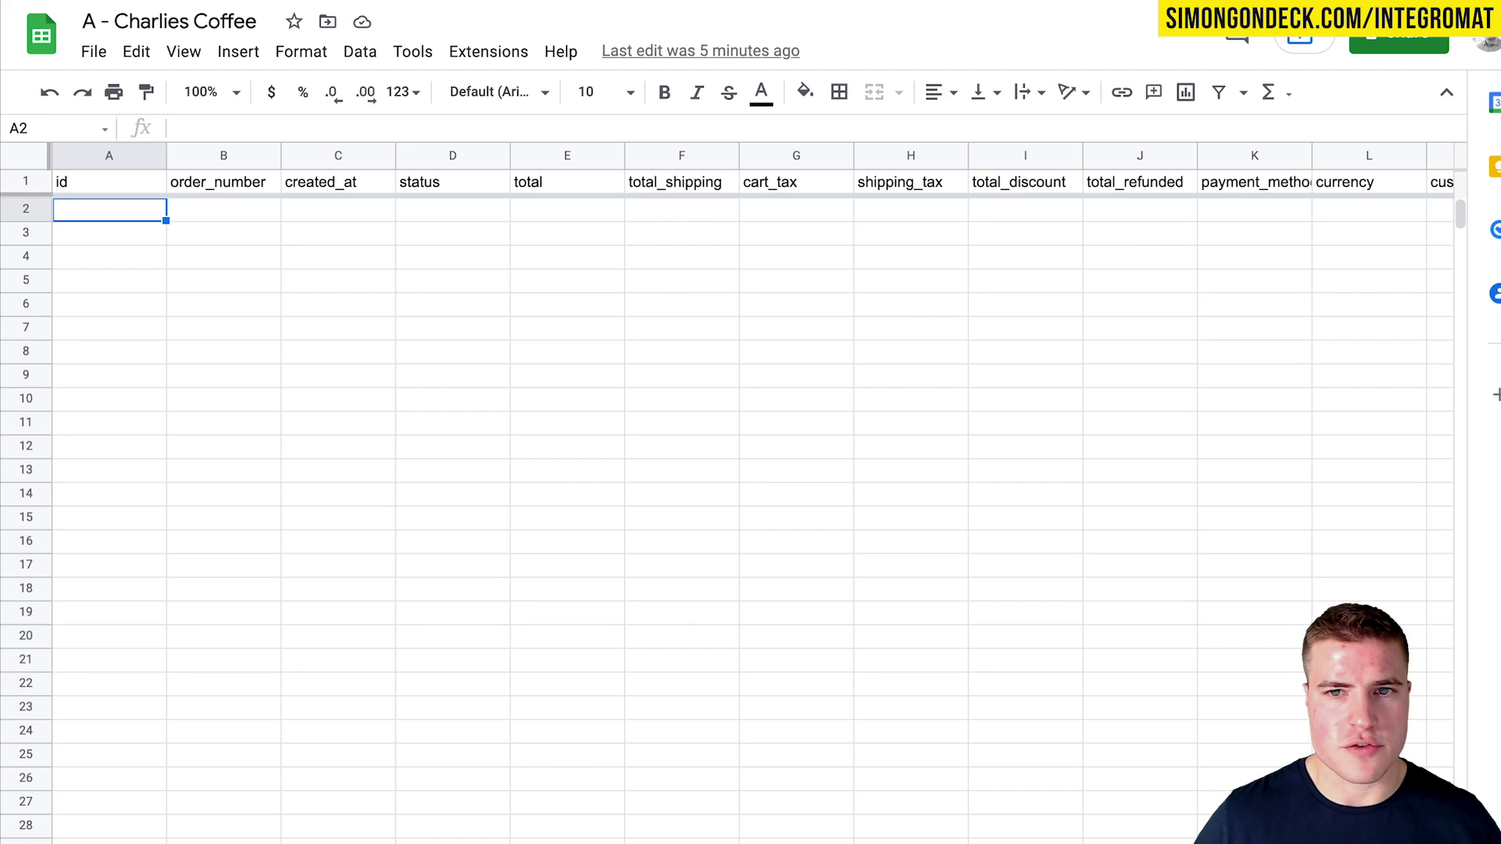
pyautogui.click(1016, 2)
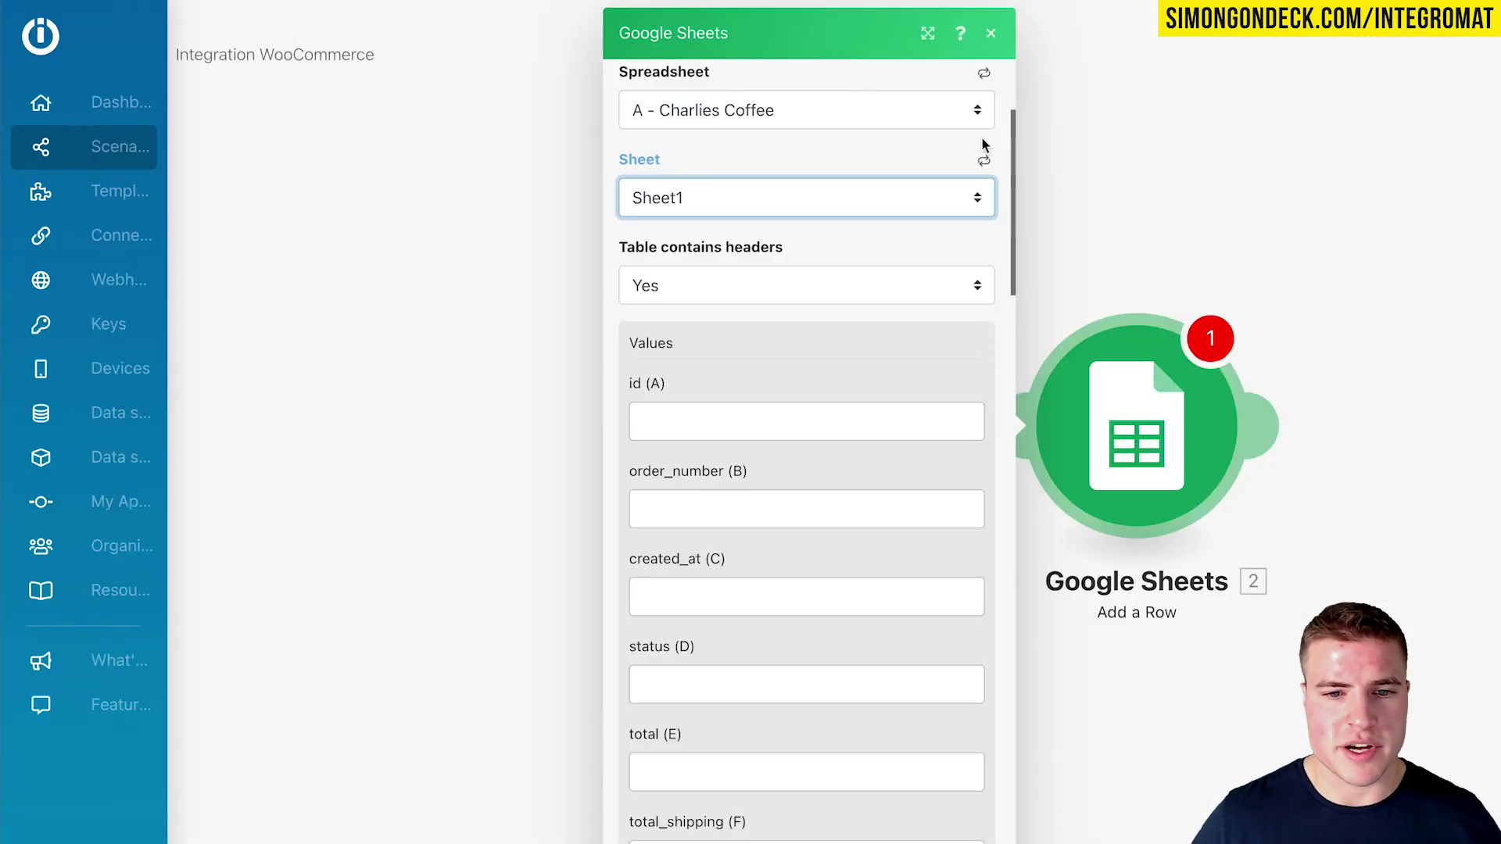
# Map Order ID, Number, Date created, Status and Total into columns id through total (A–E).
pyautogui.click(725, 410)
pyautogui.click(1043, 151)
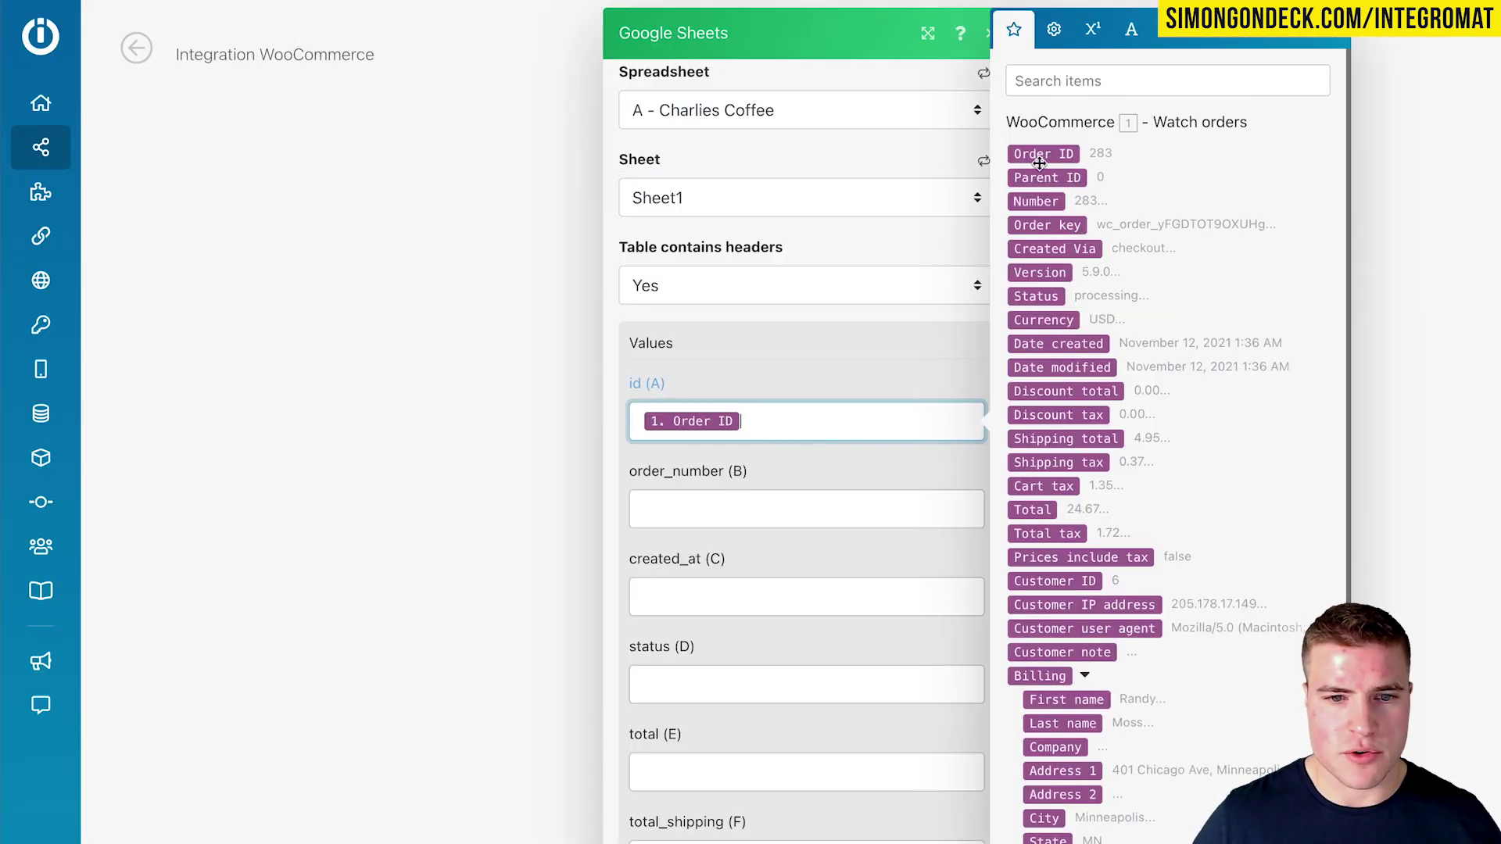
pyautogui.click(835, 498)
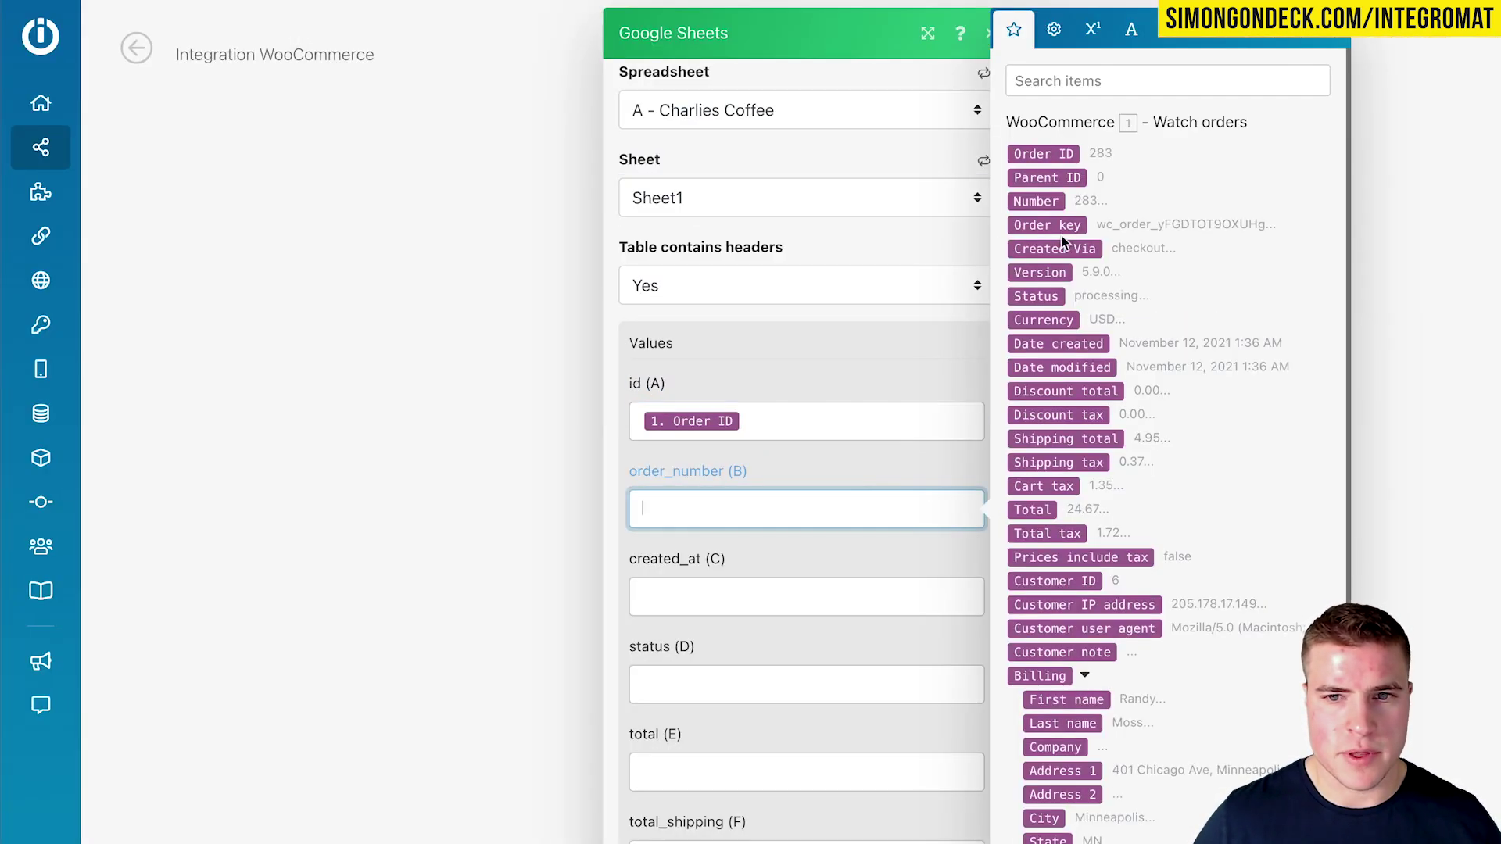
pyautogui.click(1035, 201)
pyautogui.click(794, 594)
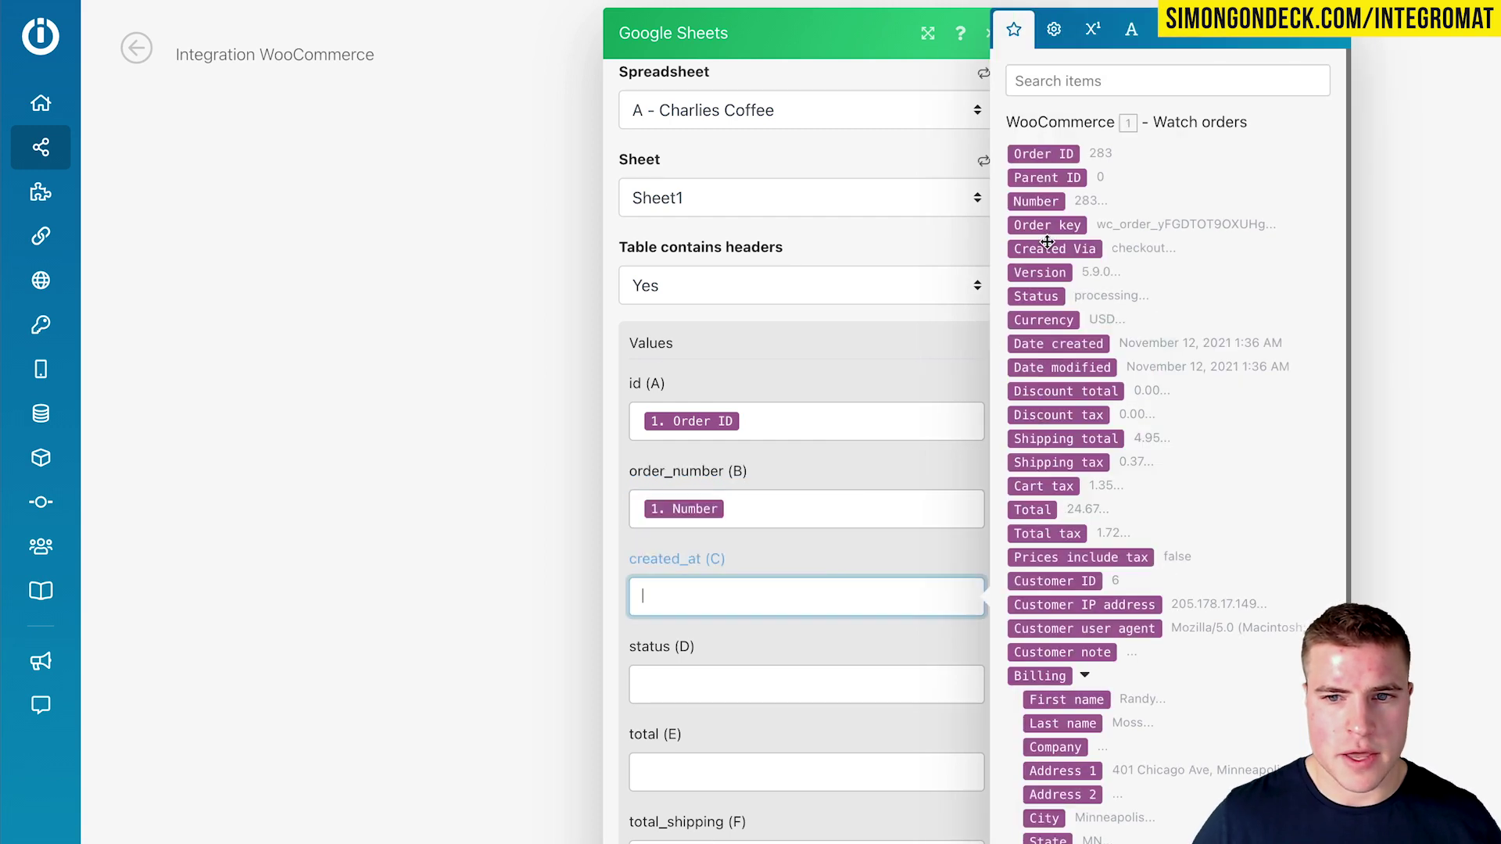
pyautogui.click(1055, 344)
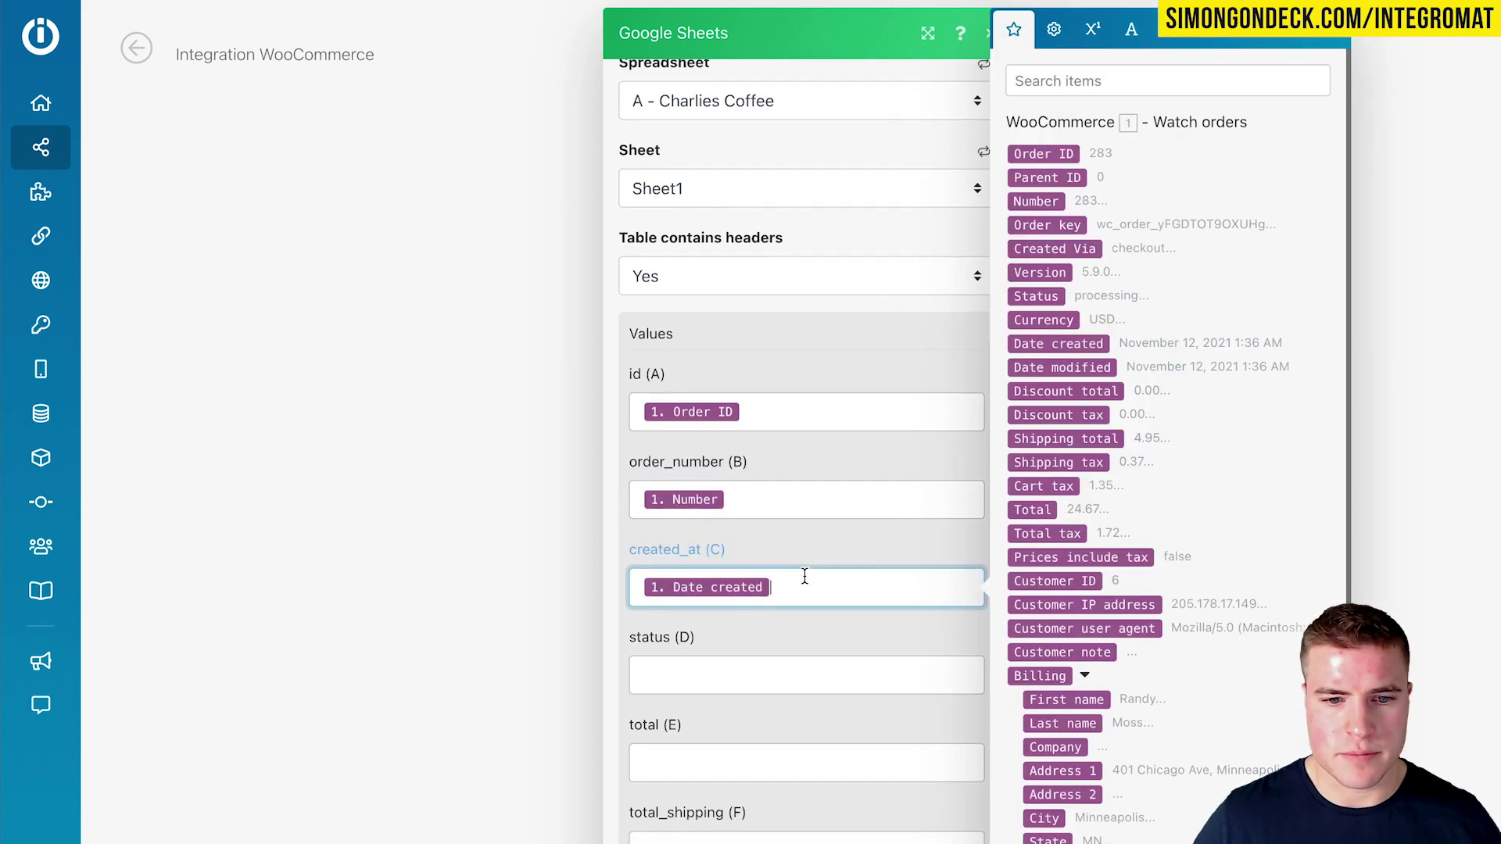
pyautogui.click(794, 570)
pyautogui.click(1036, 295)
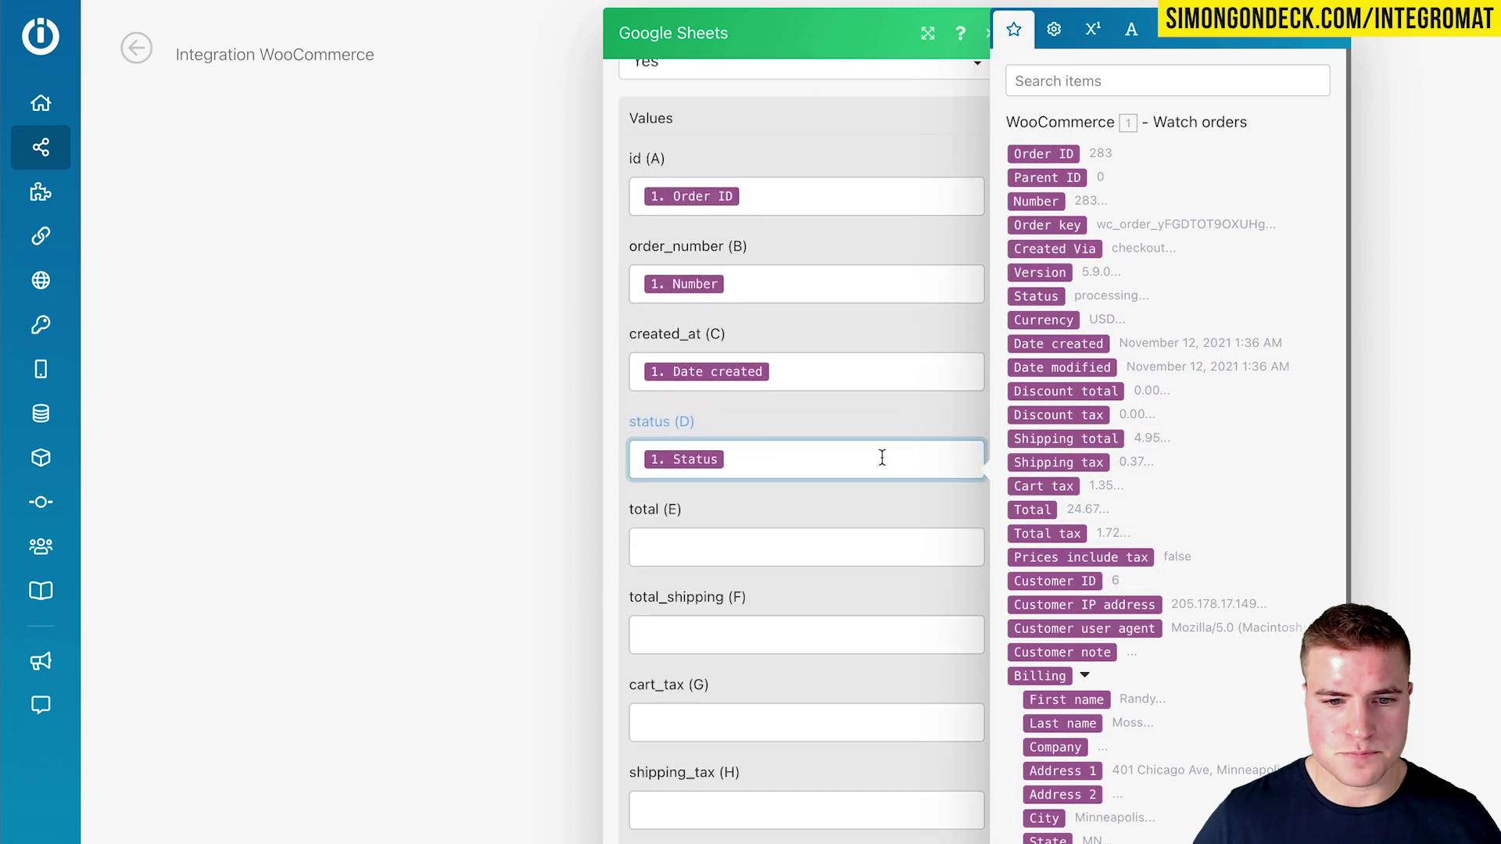
pyautogui.click(834, 539)
pyautogui.click(1032, 509)
# Map Shipping total, Cart tax, Shipping tax and Discount total into columns F–I.
pyautogui.click(841, 582)
pyautogui.scroll(-1, 1048, 438)
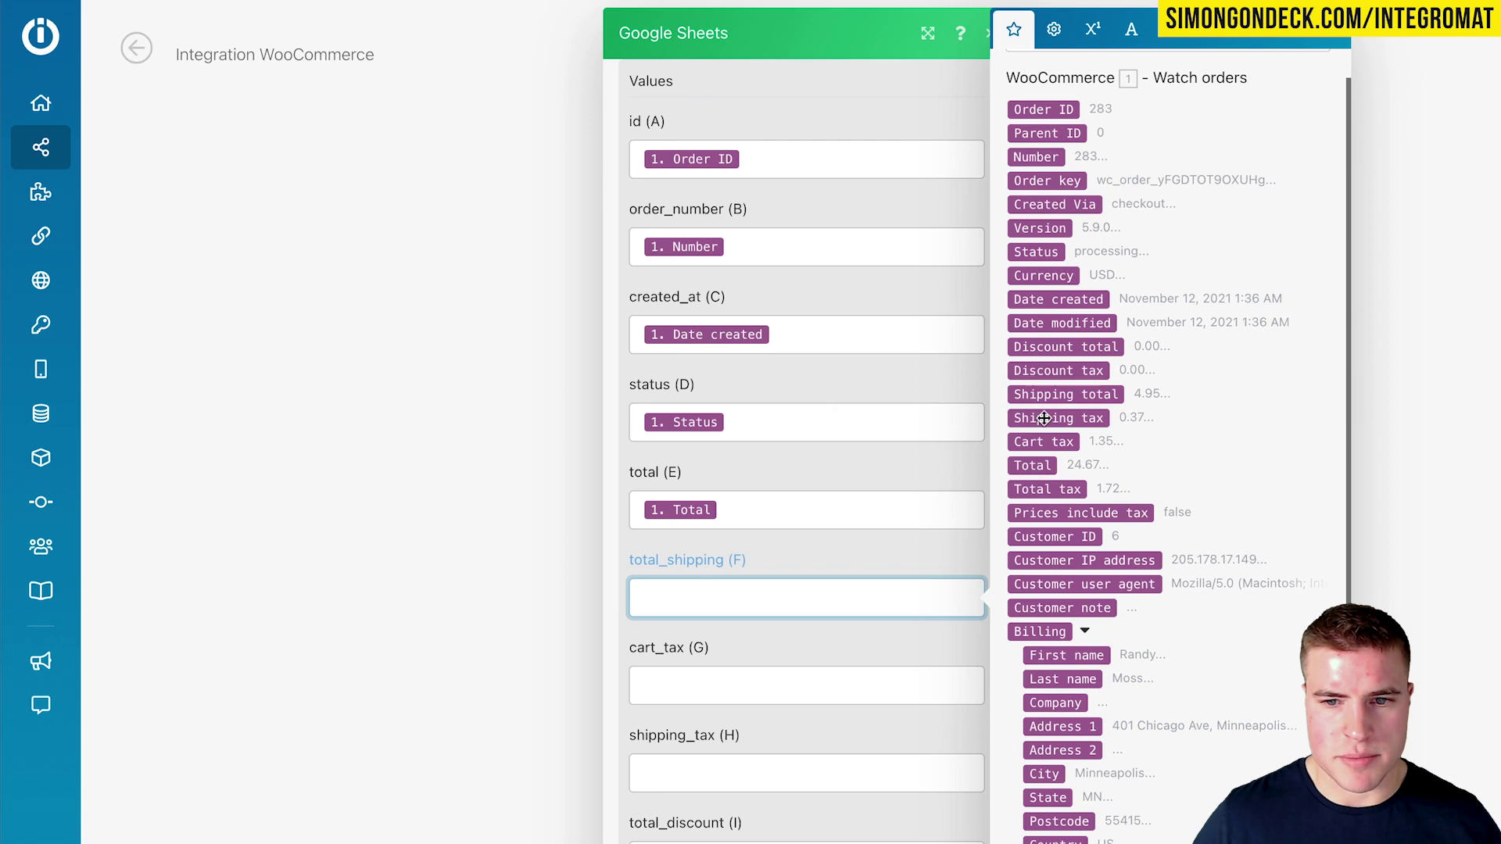
pyautogui.click(1034, 395)
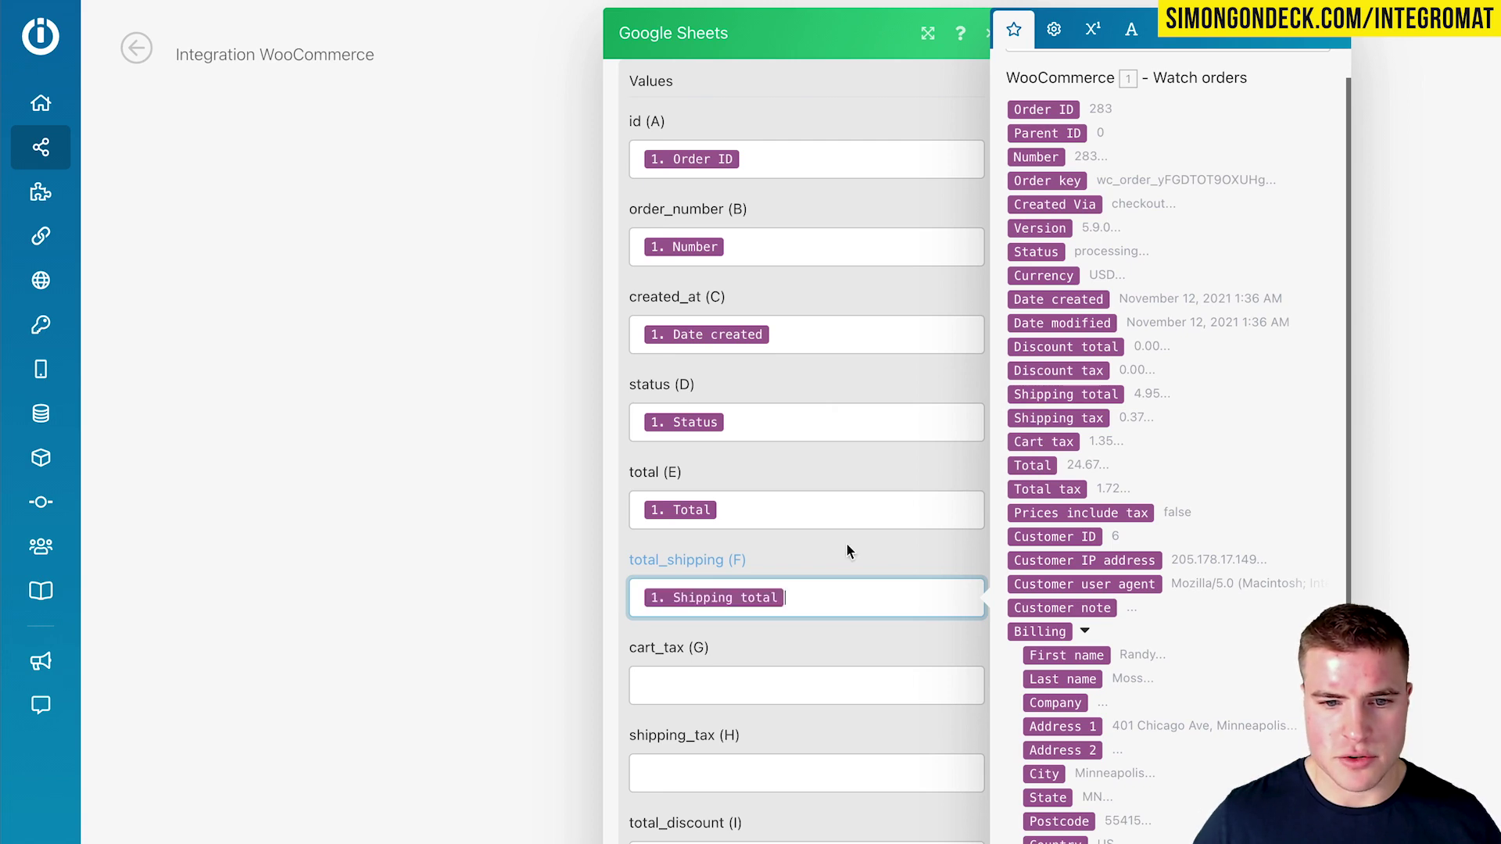
pyautogui.click(847, 554)
pyautogui.click(1040, 477)
pyautogui.click(841, 553)
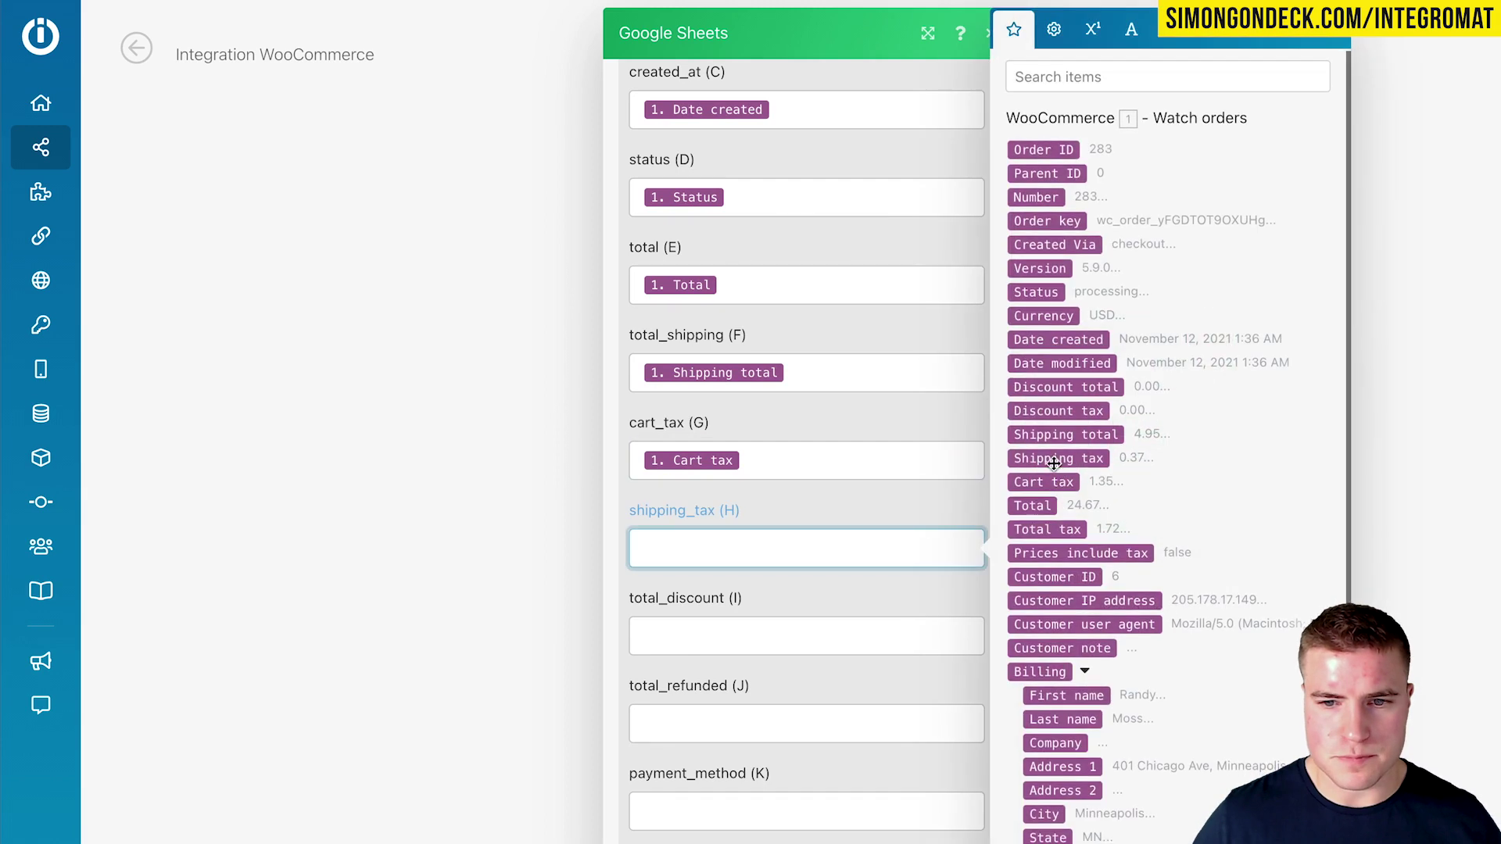
pyautogui.click(1053, 463)
pyautogui.click(851, 531)
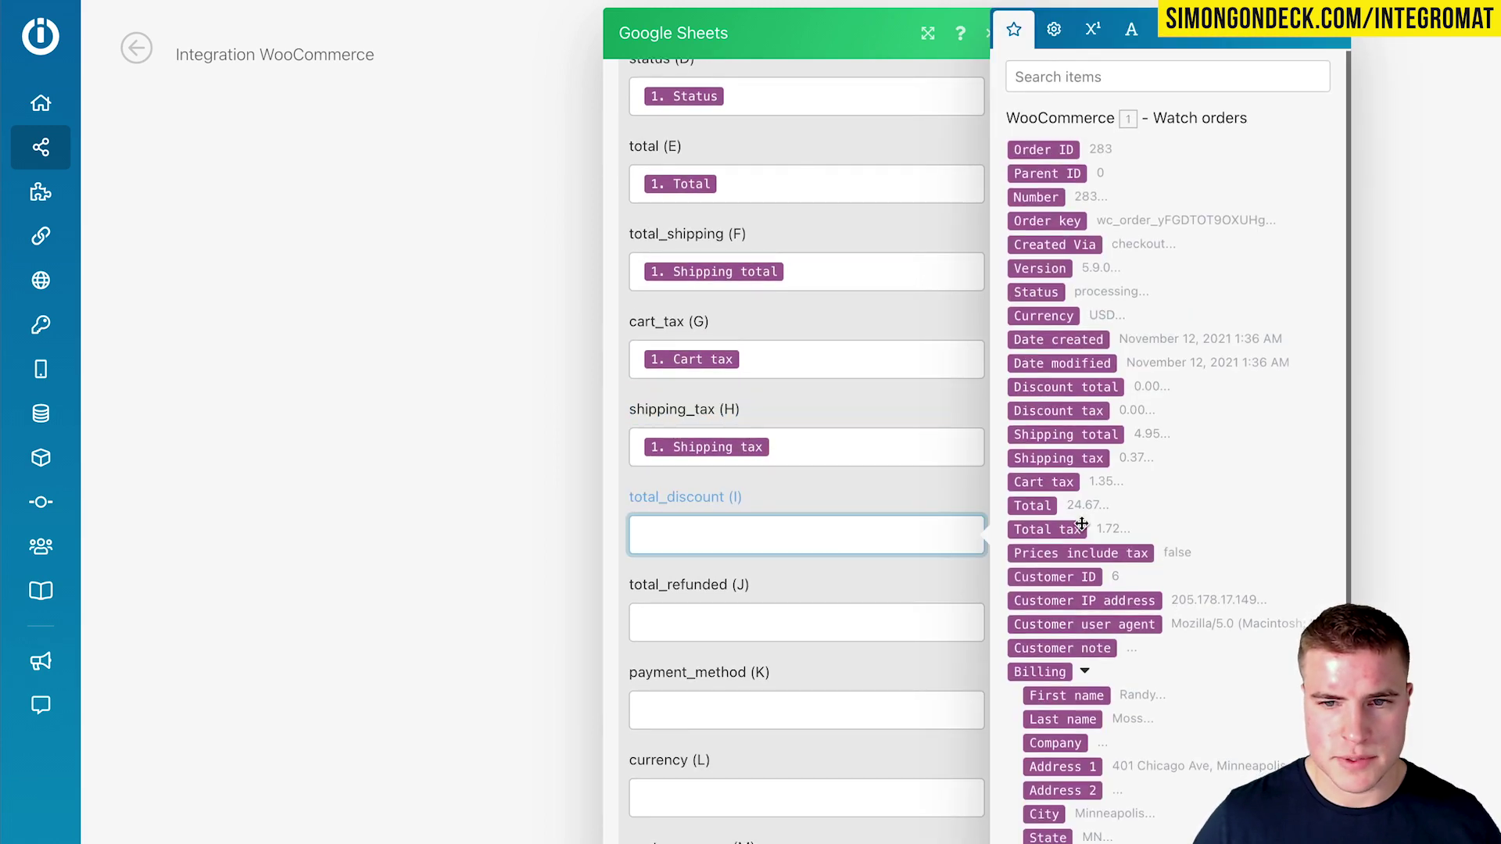
pyautogui.click(1095, 76)
pyautogui.write('discoun')
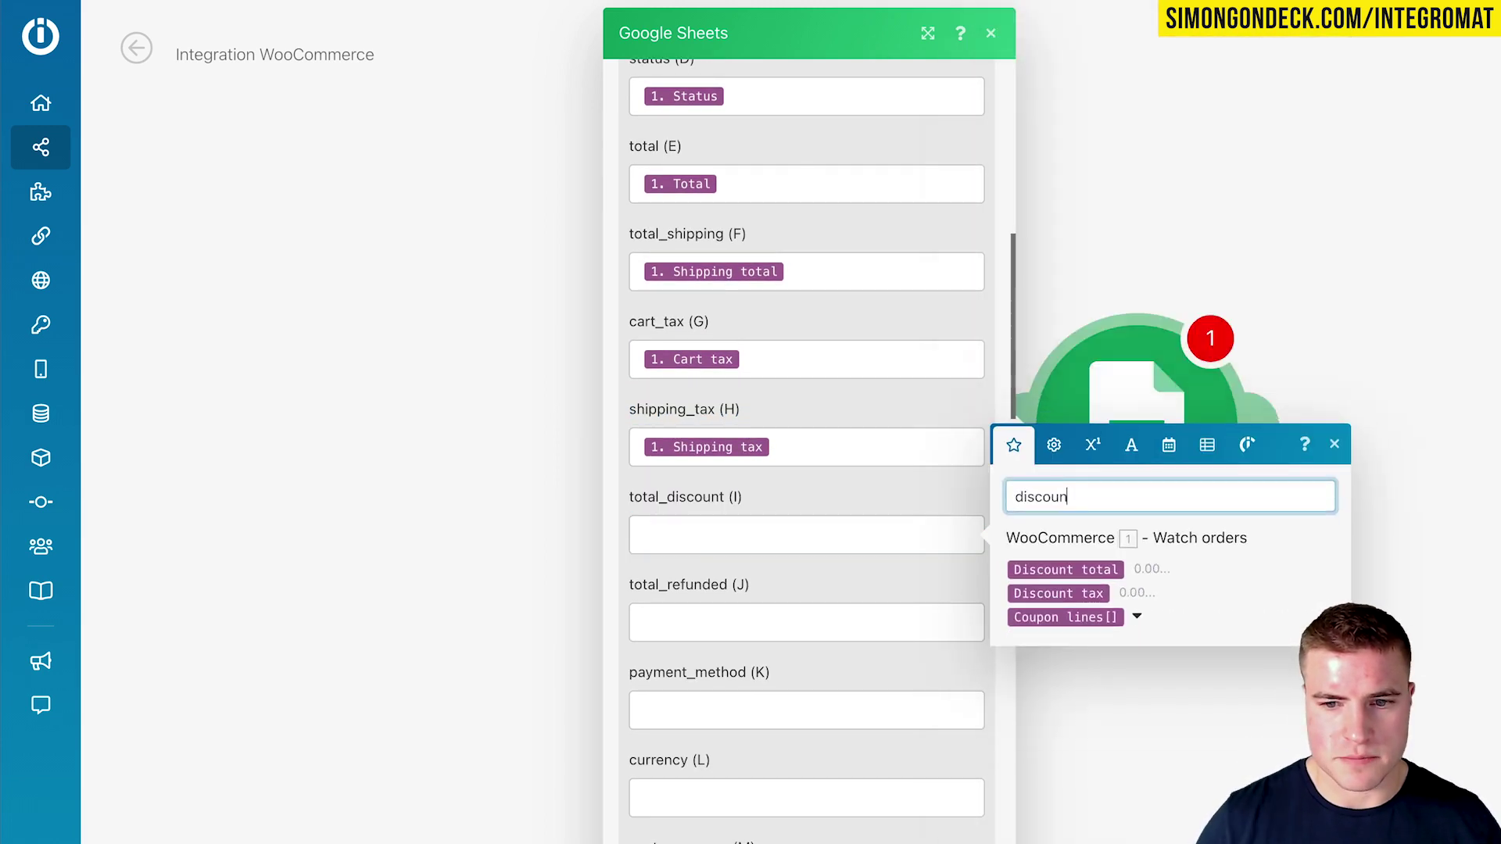
pyautogui.click(1026, 568)
# Skip total_refunded after checking Refunds, and map Payment method into payment_method (K).
pyautogui.click(854, 617)
pyautogui.click(1069, 81)
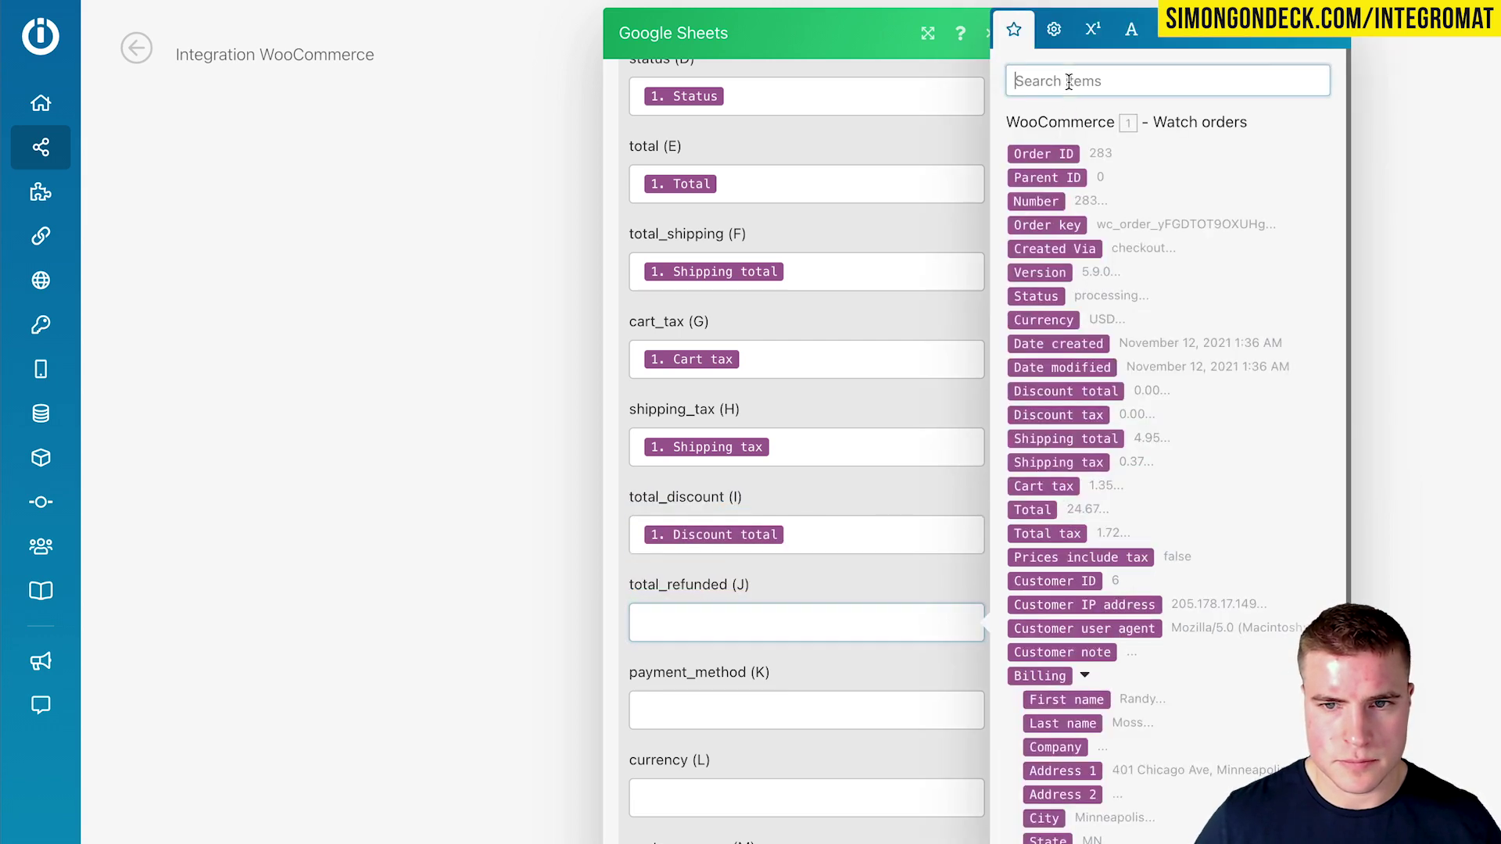
pyautogui.write('ref')
pyautogui.click(1099, 680)
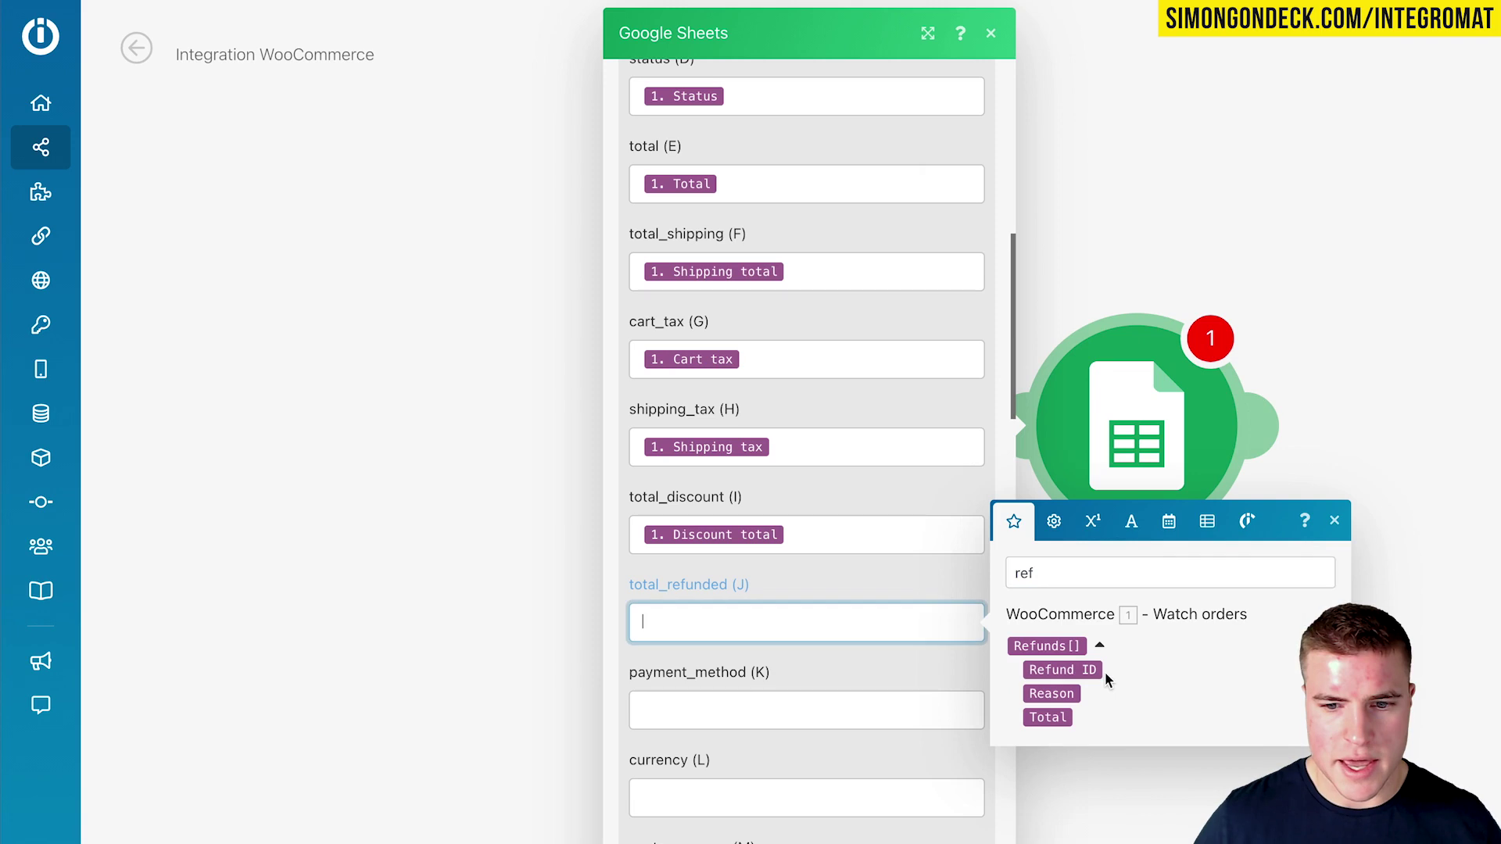
pyautogui.click(849, 631)
pyautogui.click(846, 698)
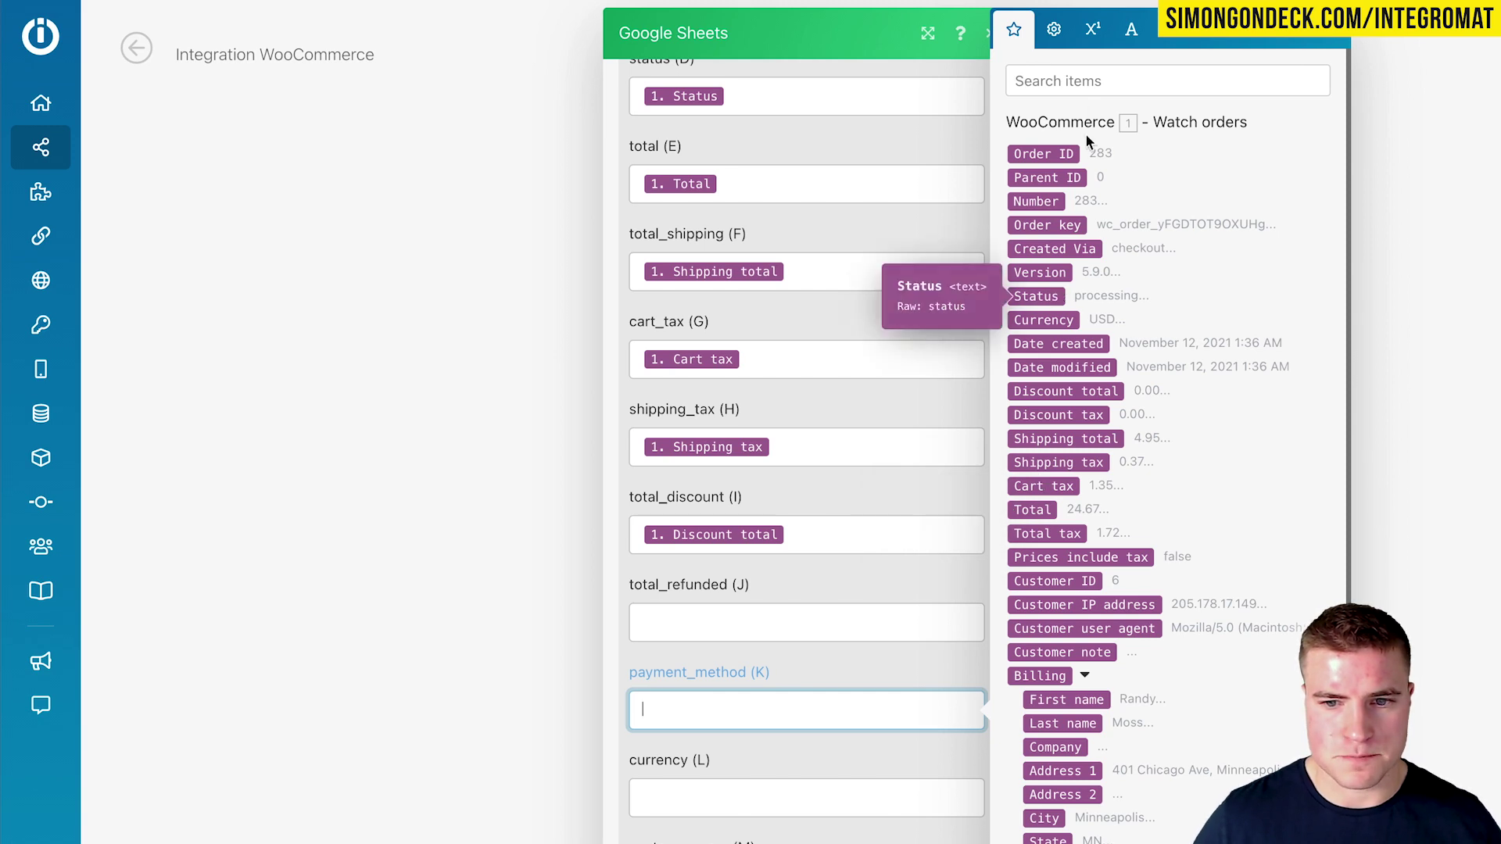
pyautogui.click(1086, 86)
pyautogui.write('payme')
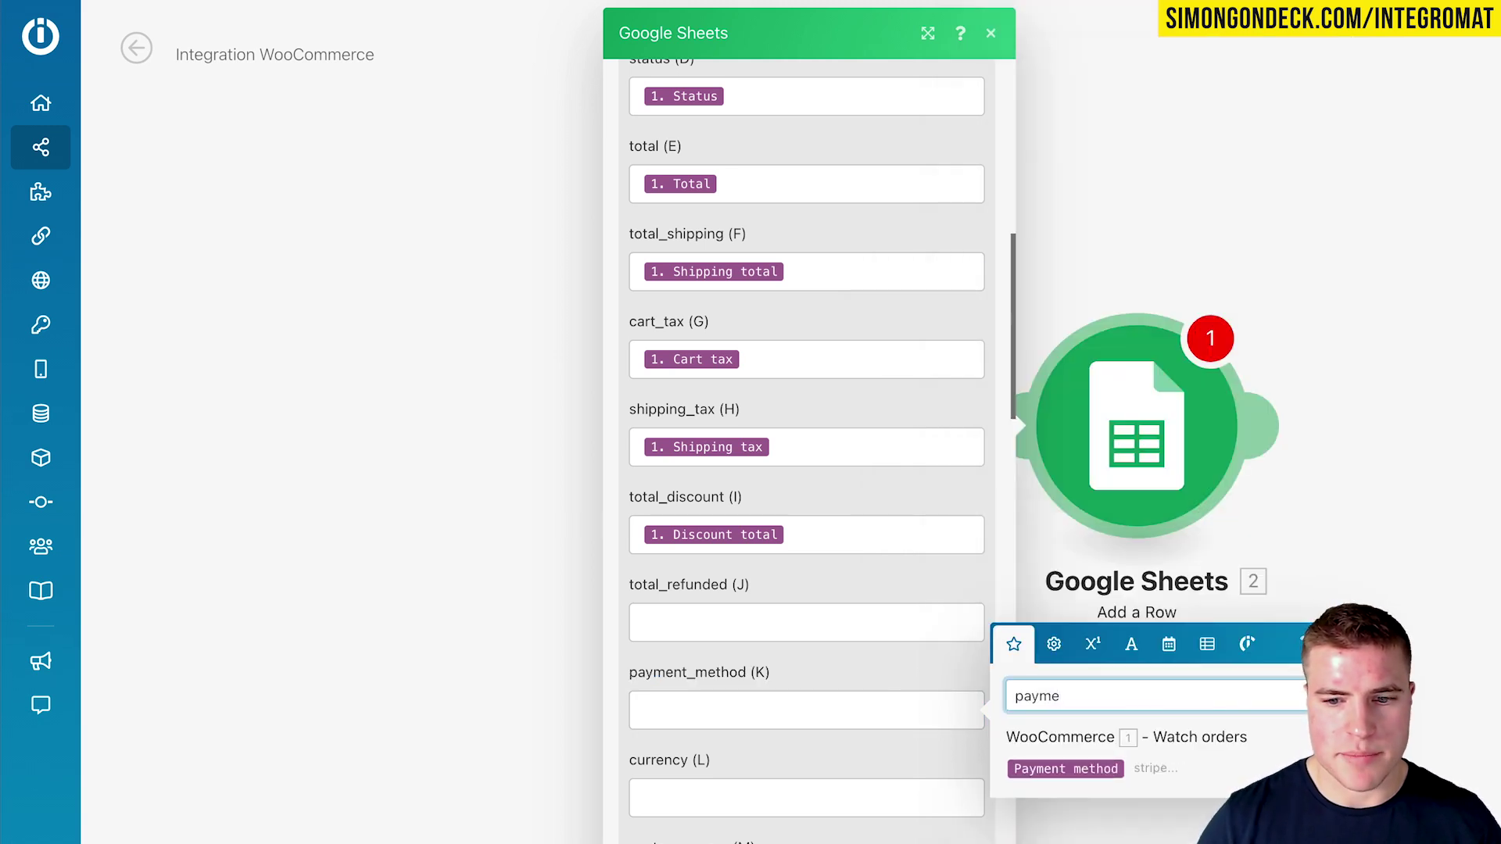
pyautogui.click(1064, 769)
pyautogui.scroll(-3, 853, 654)
pyautogui.click(815, 589)
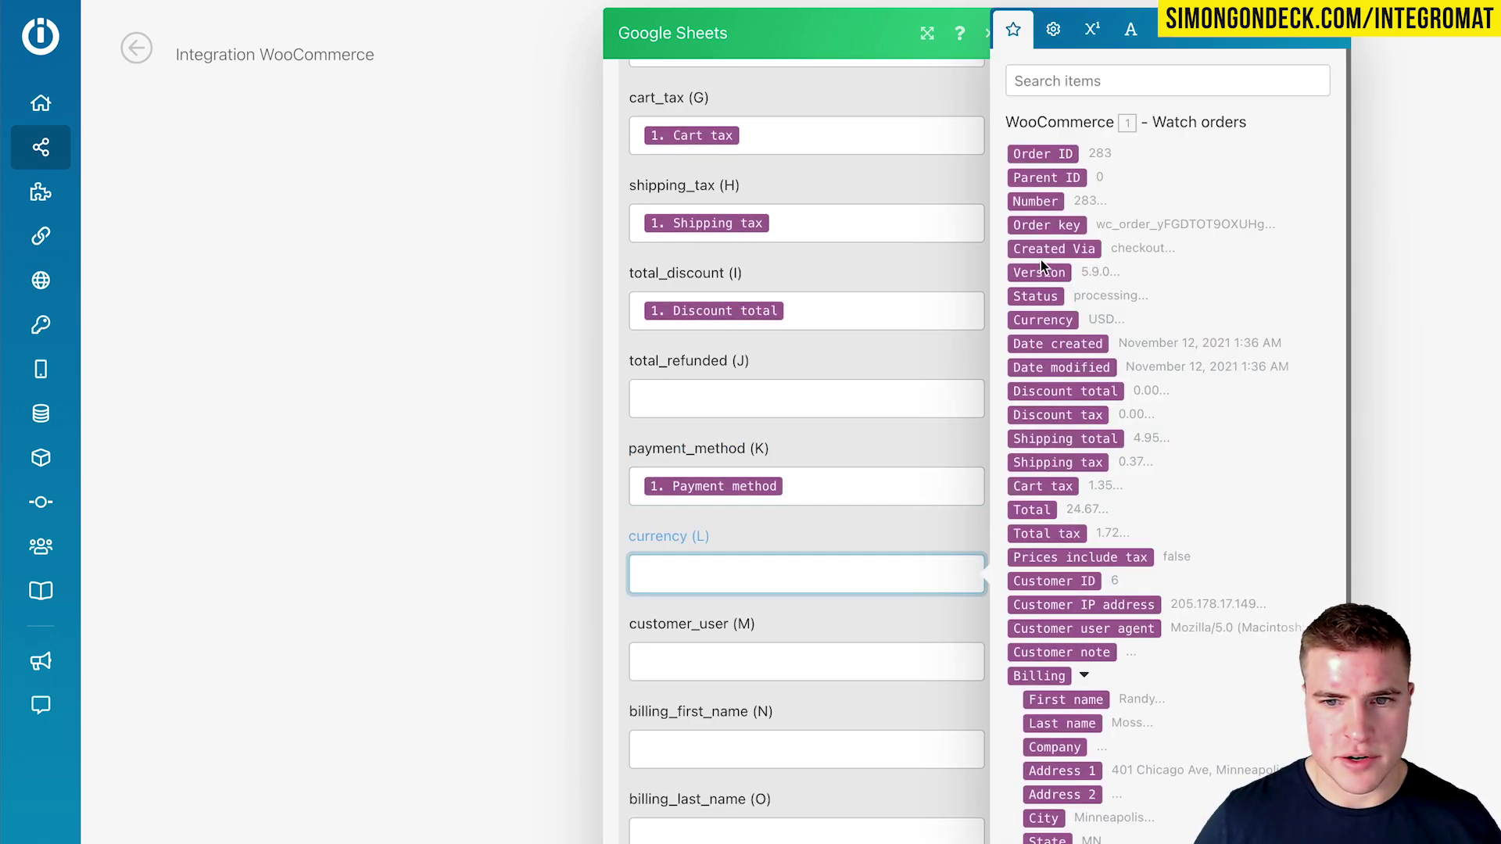
# Map Currency into currency (L) and Customer ID into customer_user (M).
pyautogui.click(1048, 325)
pyautogui.scroll(-1, 917, 404)
pyautogui.click(889, 408)
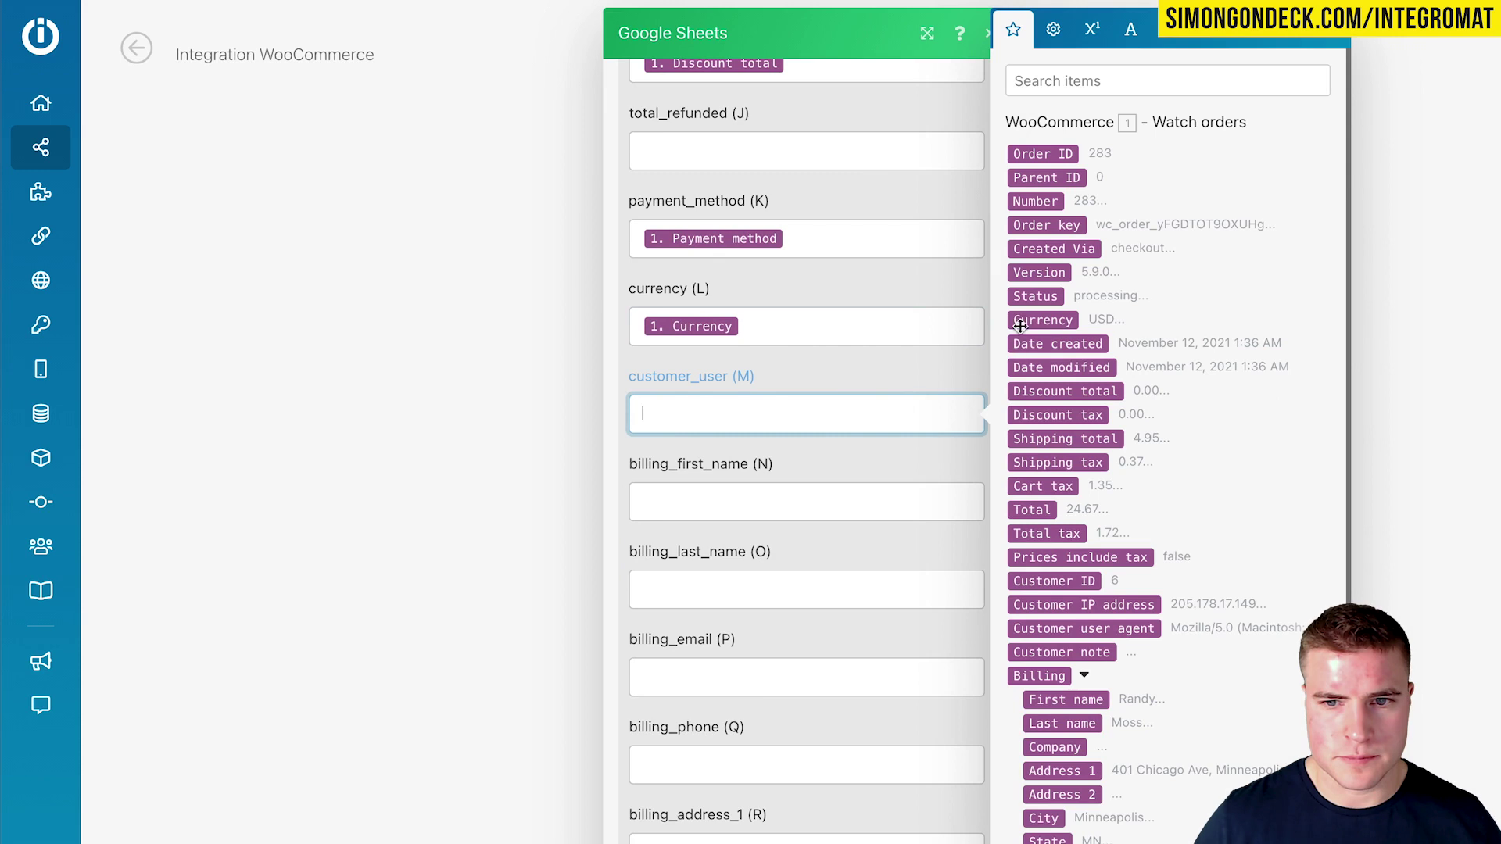
pyautogui.click(1069, 87)
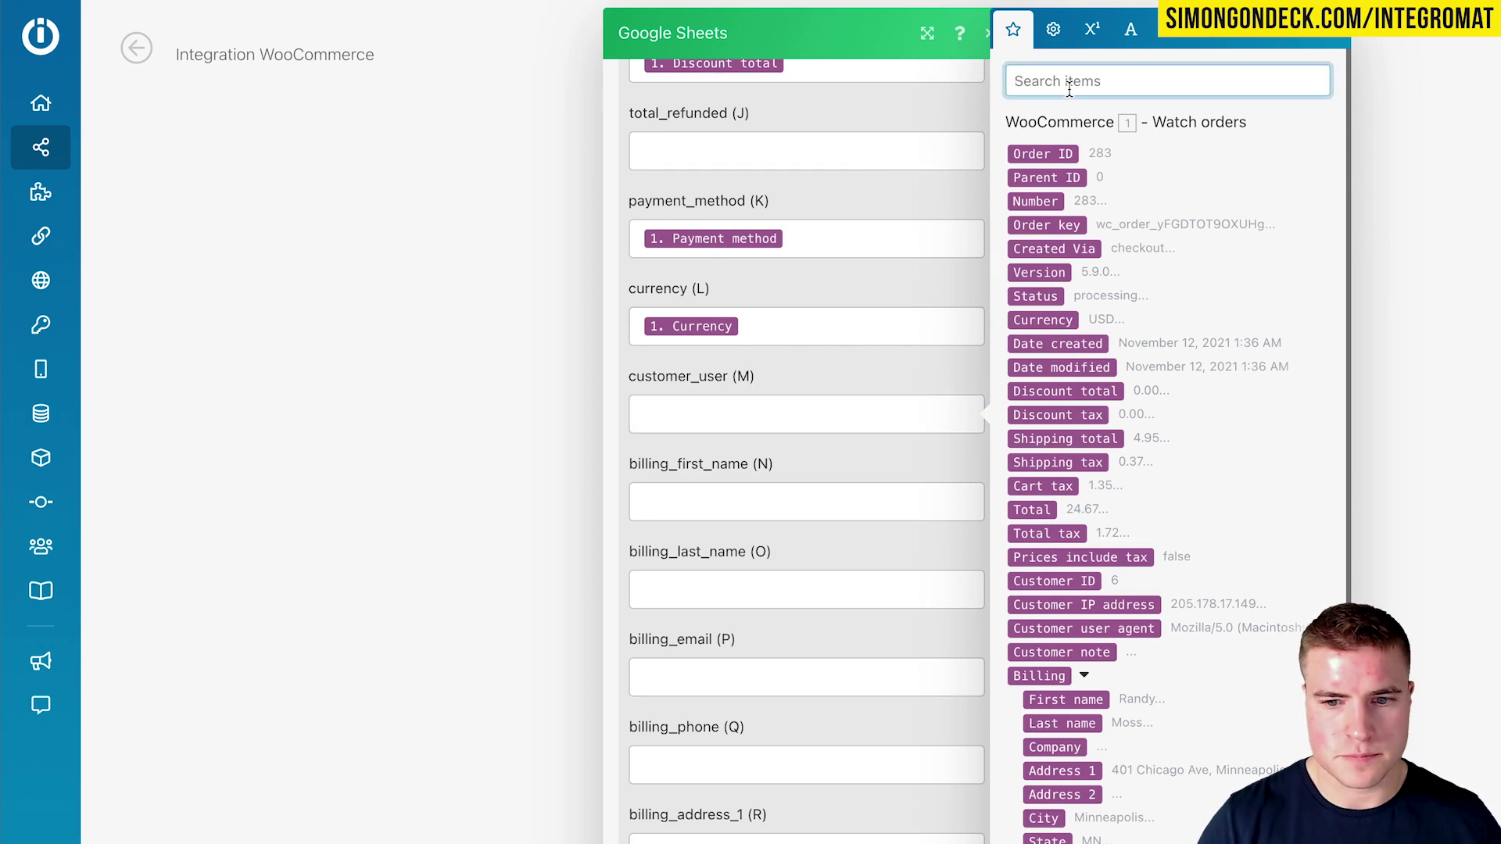
pyautogui.click(1055, 580)
# Map billing First name, Last name, Email and Phone into columns N–Q.
pyautogui.click(871, 494)
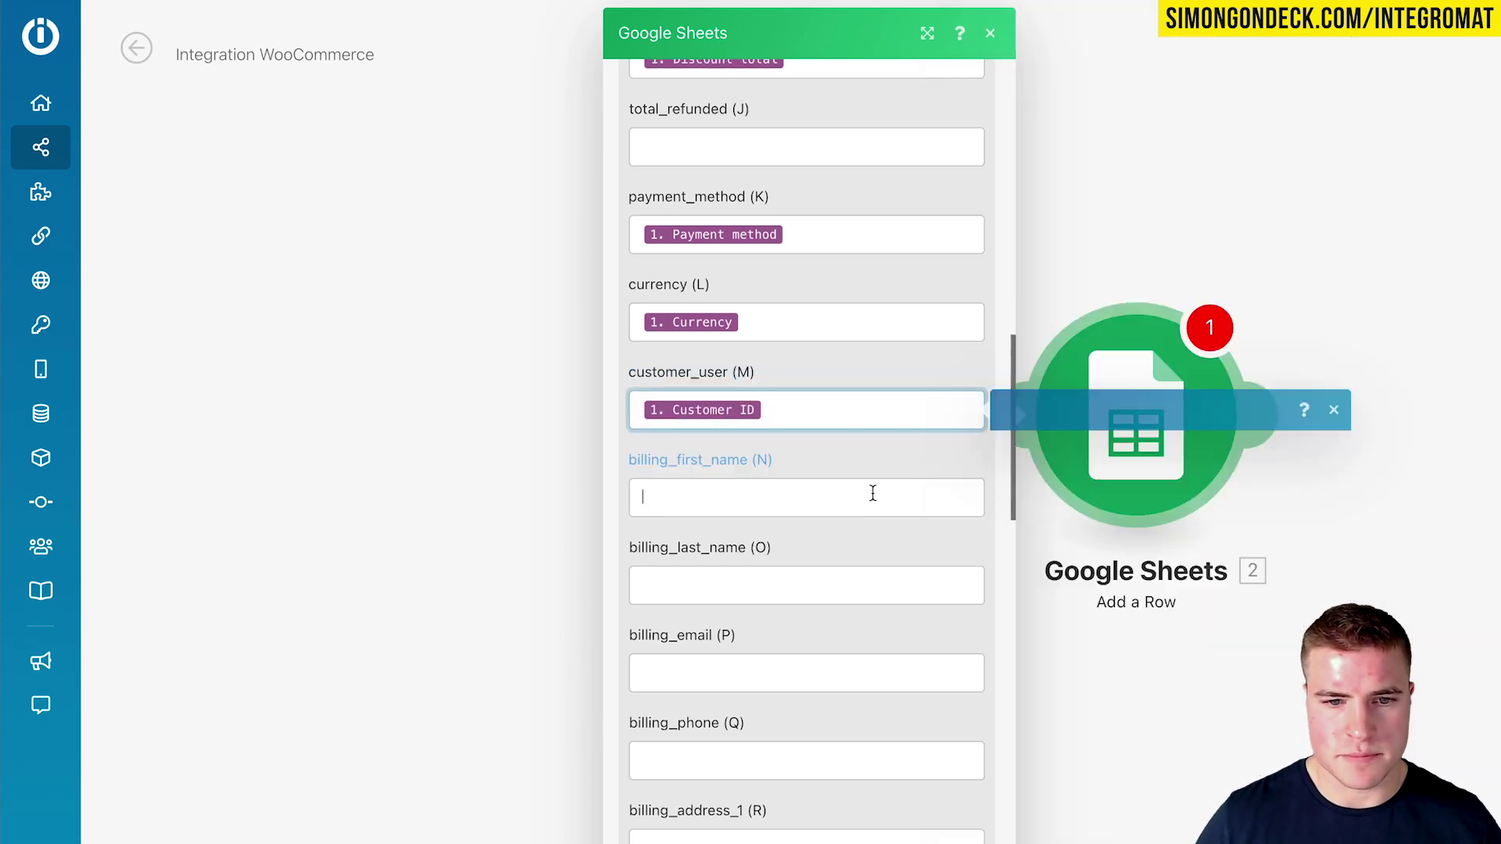
pyautogui.scroll(-3, 1067, 530)
pyautogui.click(1069, 531)
pyautogui.click(943, 577)
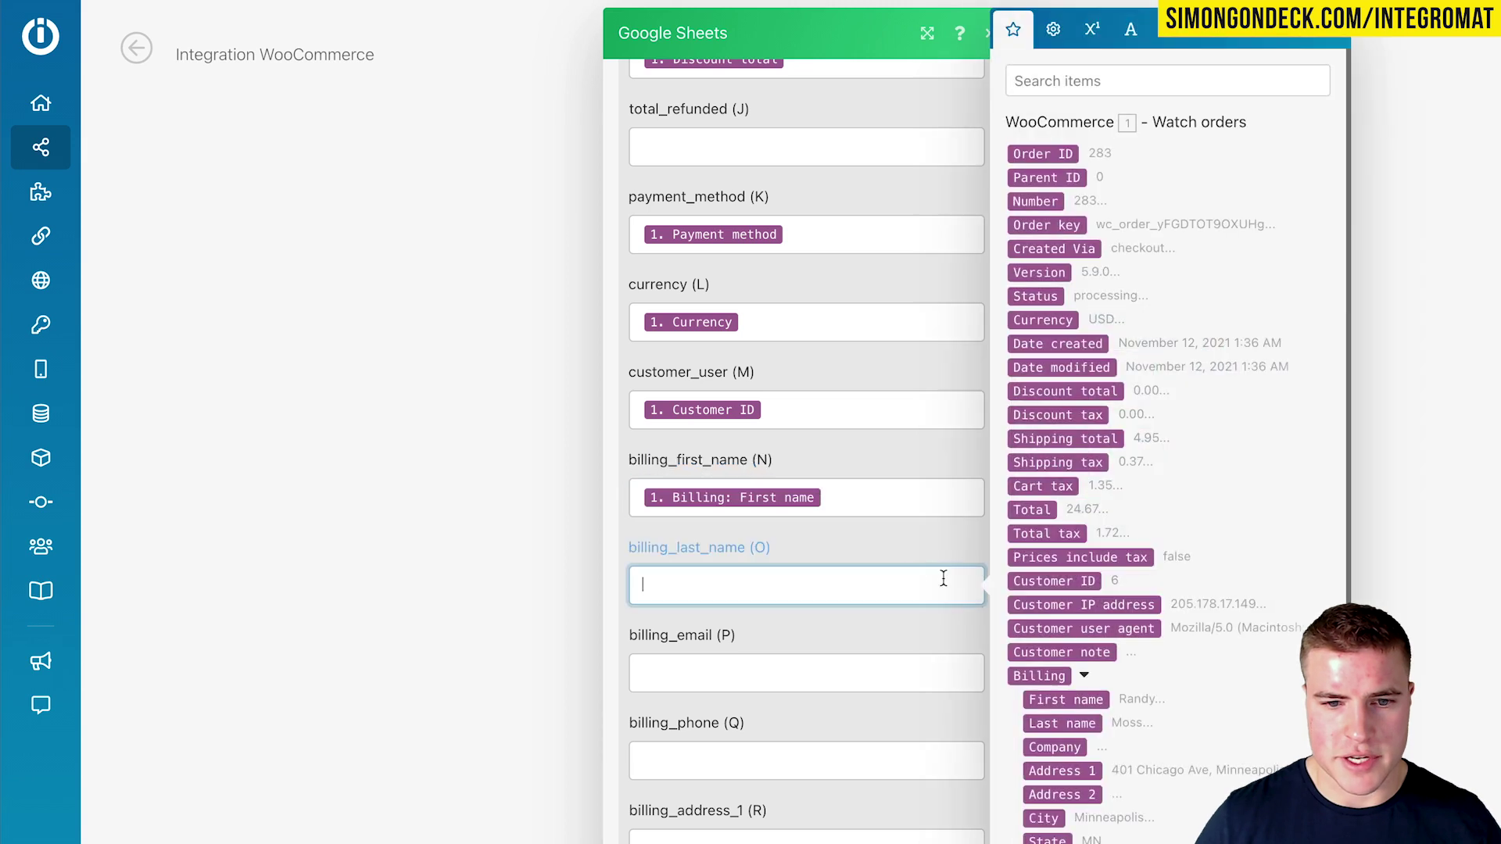
pyautogui.scroll(-3, 1049, 653)
pyautogui.click(1053, 486)
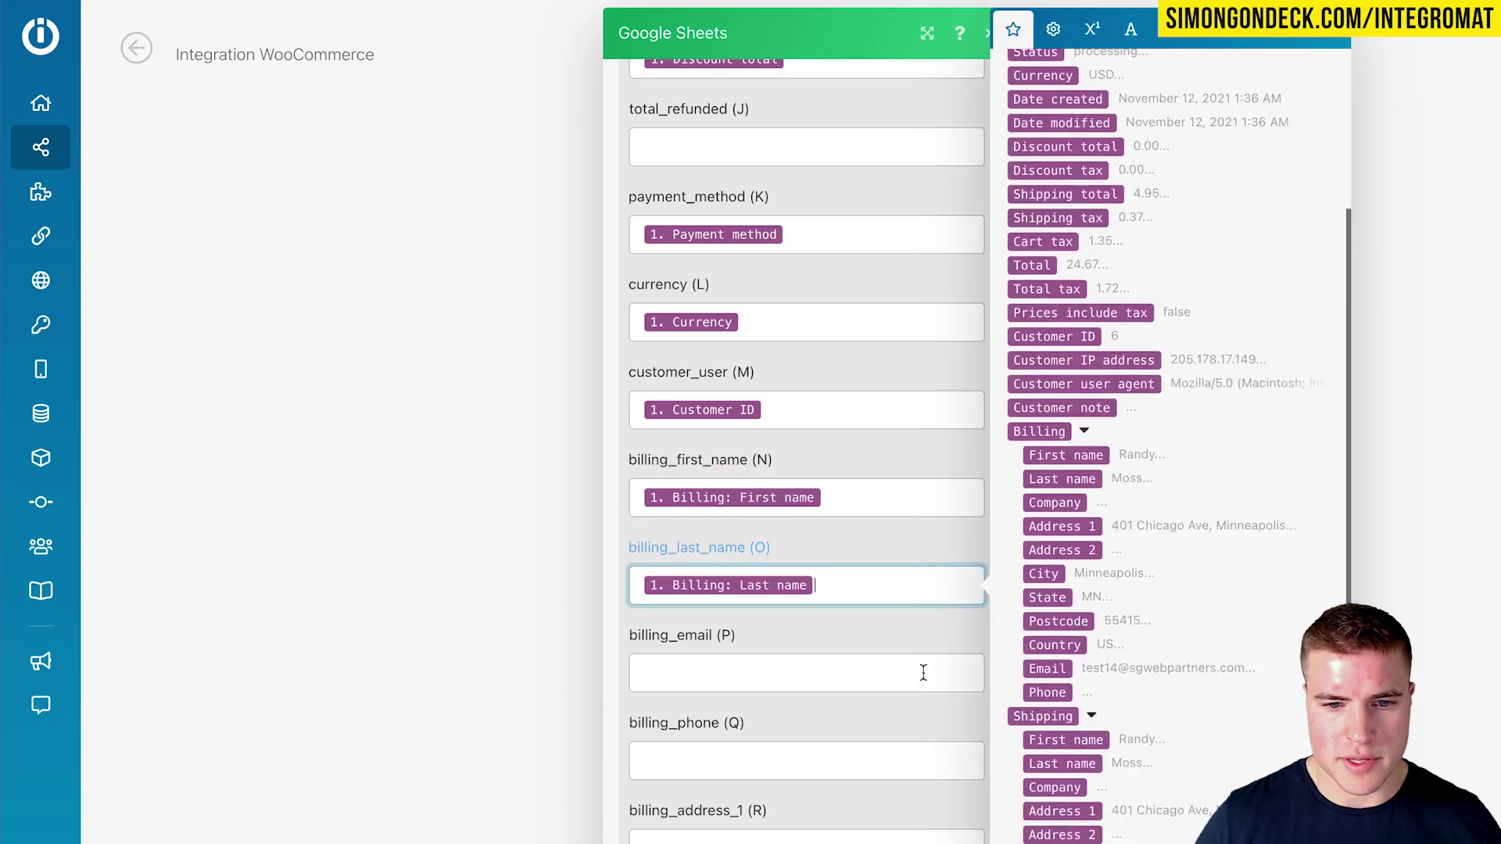
pyautogui.click(921, 673)
pyautogui.scroll(-1, 1094, 594)
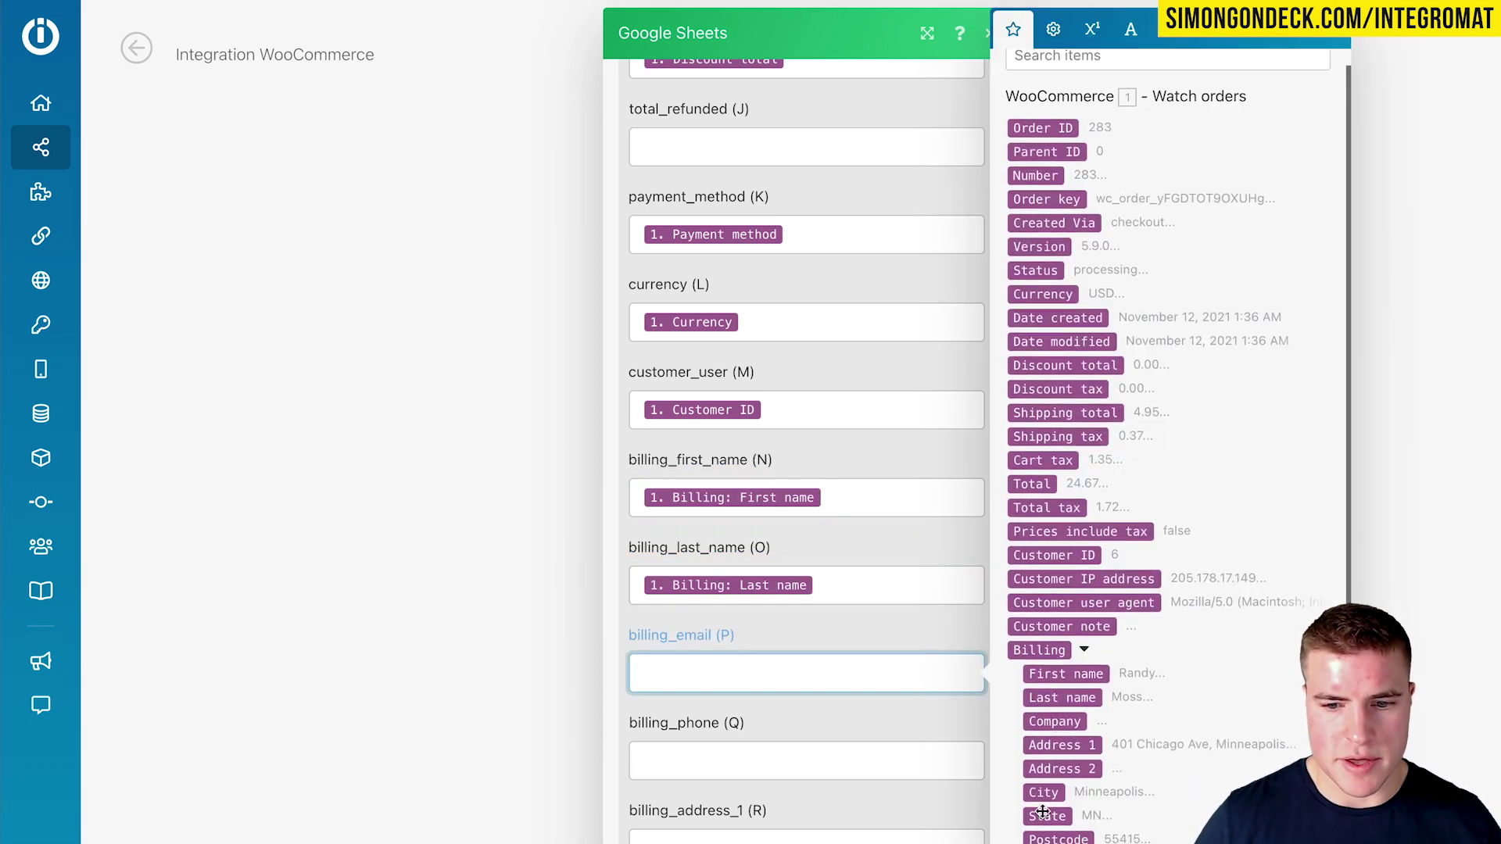
pyautogui.click(1048, 843)
pyautogui.scroll(-3, 895, 555)
pyautogui.click(847, 535)
pyautogui.scroll(-2, 1056, 551)
pyautogui.scroll(-3, 1056, 551)
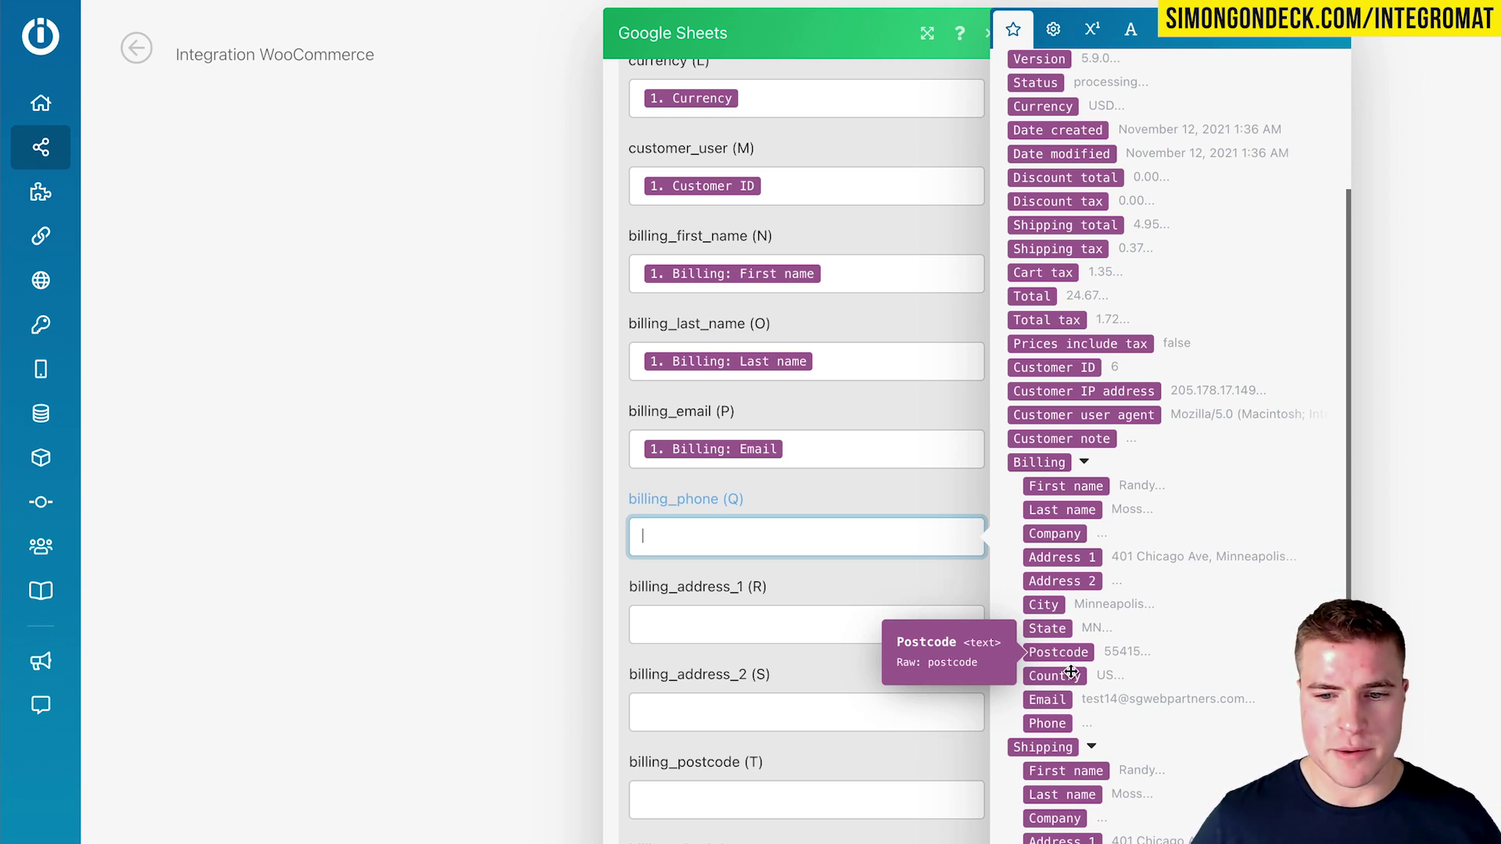
pyautogui.click(1049, 723)
# Map billing Address 1, Address 2, Postcode and City into columns R–U.
pyautogui.click(860, 632)
pyautogui.scroll(-3, 1097, 616)
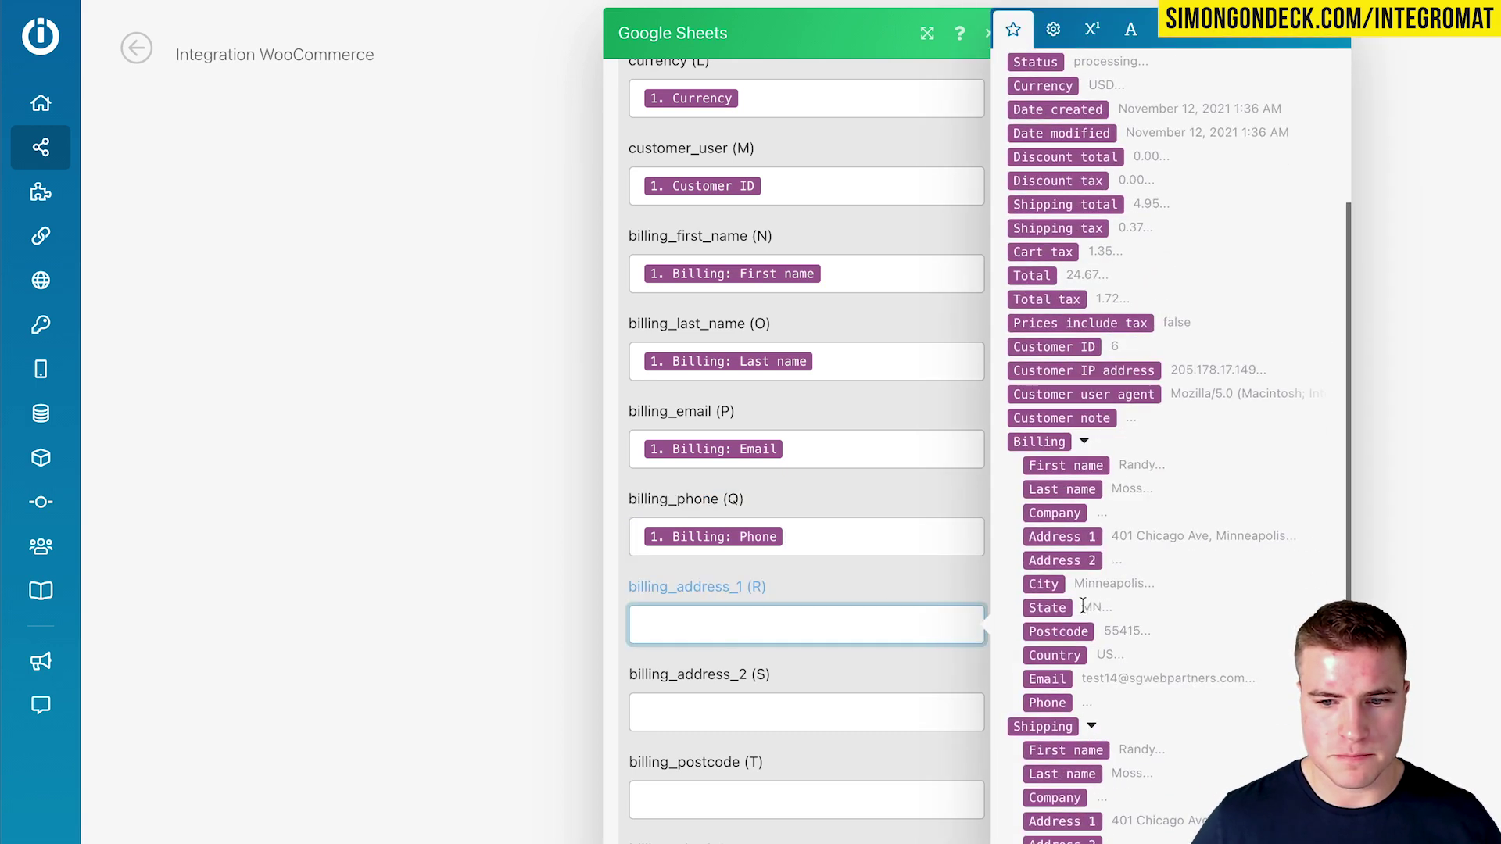
pyautogui.click(1047, 534)
pyautogui.click(893, 707)
pyautogui.scroll(-2, 1046, 658)
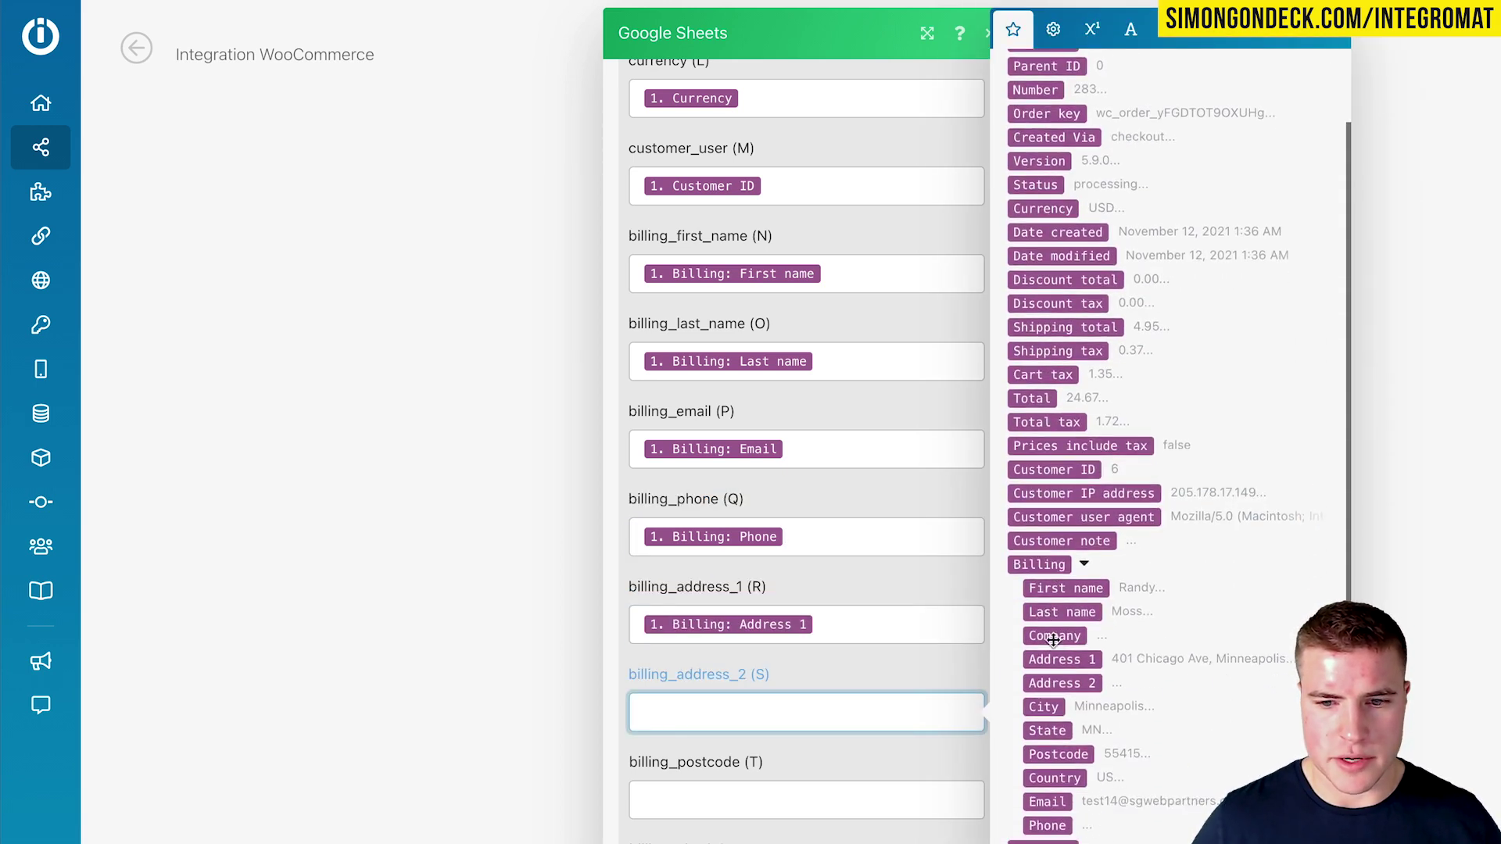
pyautogui.click(1055, 684)
pyautogui.click(868, 697)
pyautogui.scroll(-5, 1052, 623)
pyautogui.click(1058, 721)
pyautogui.scroll(-4, 892, 625)
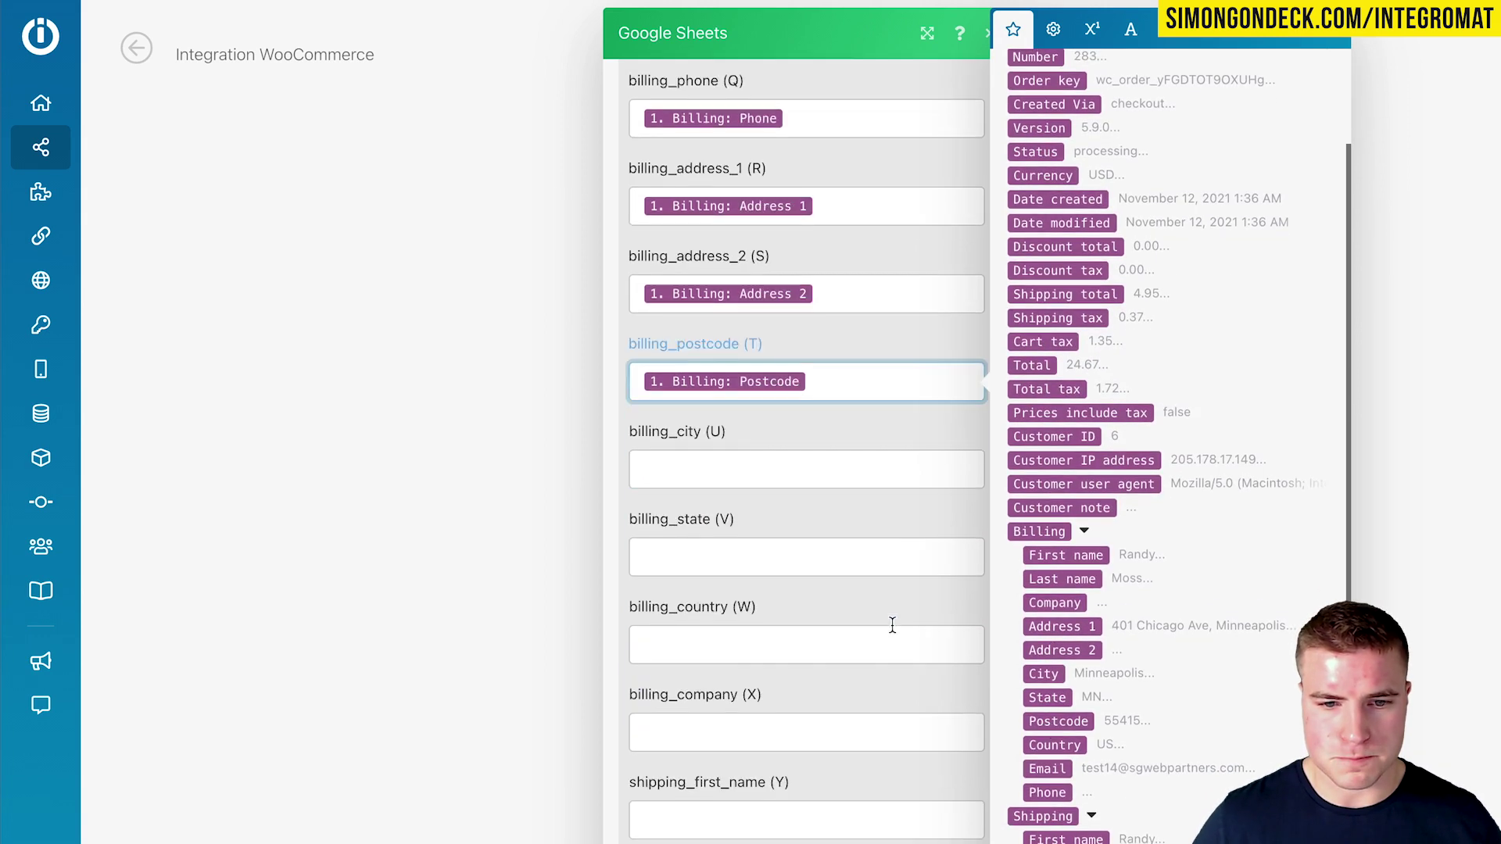
pyautogui.click(830, 466)
pyautogui.scroll(-2, 1056, 577)
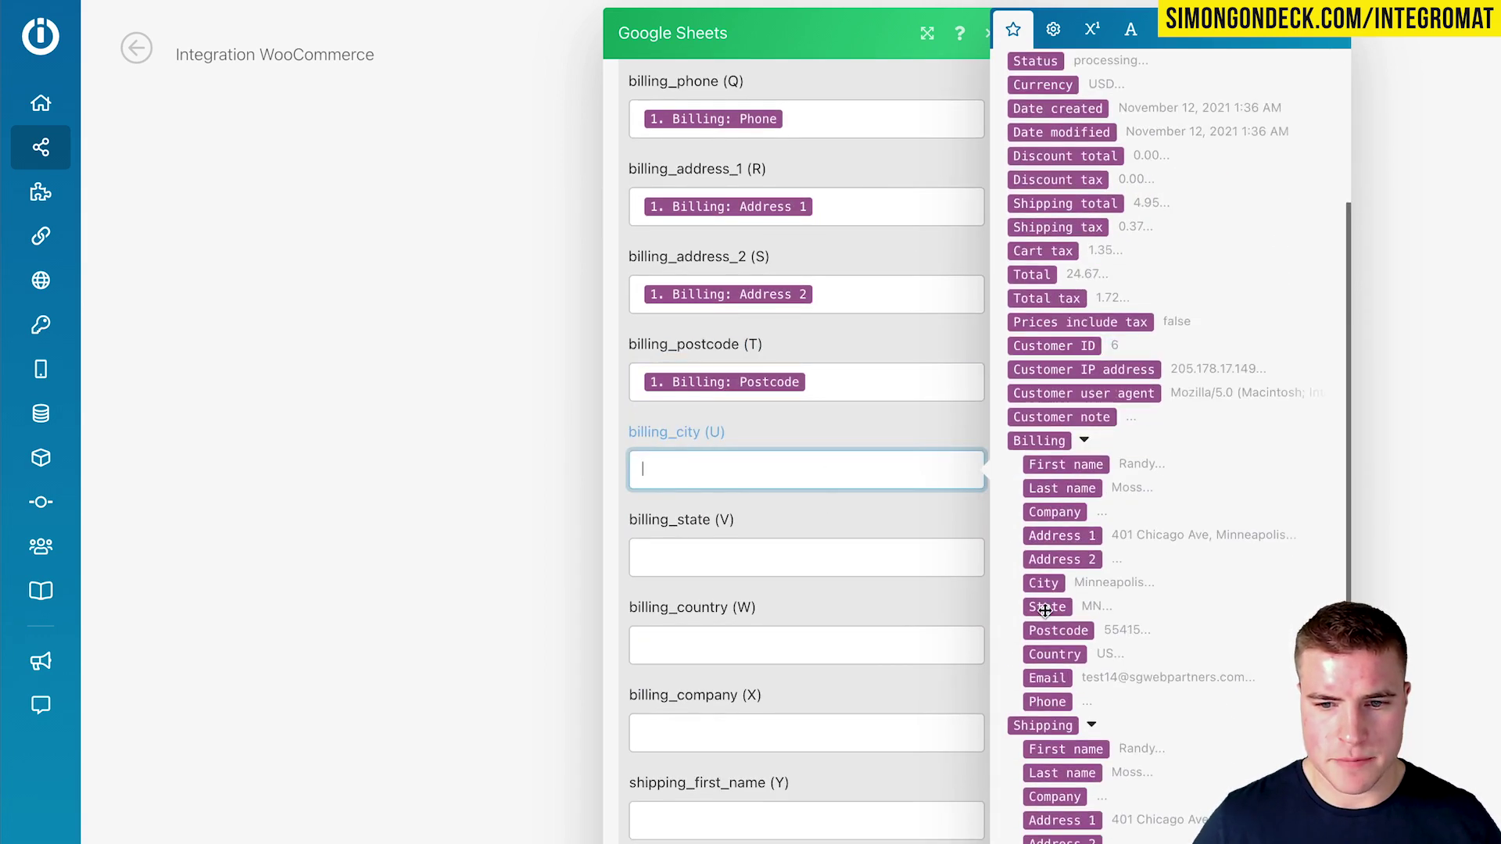
pyautogui.click(1045, 586)
# Map billing State, Country and Company into columns V–X.
pyautogui.click(854, 554)
pyautogui.scroll(-5, 1047, 579)
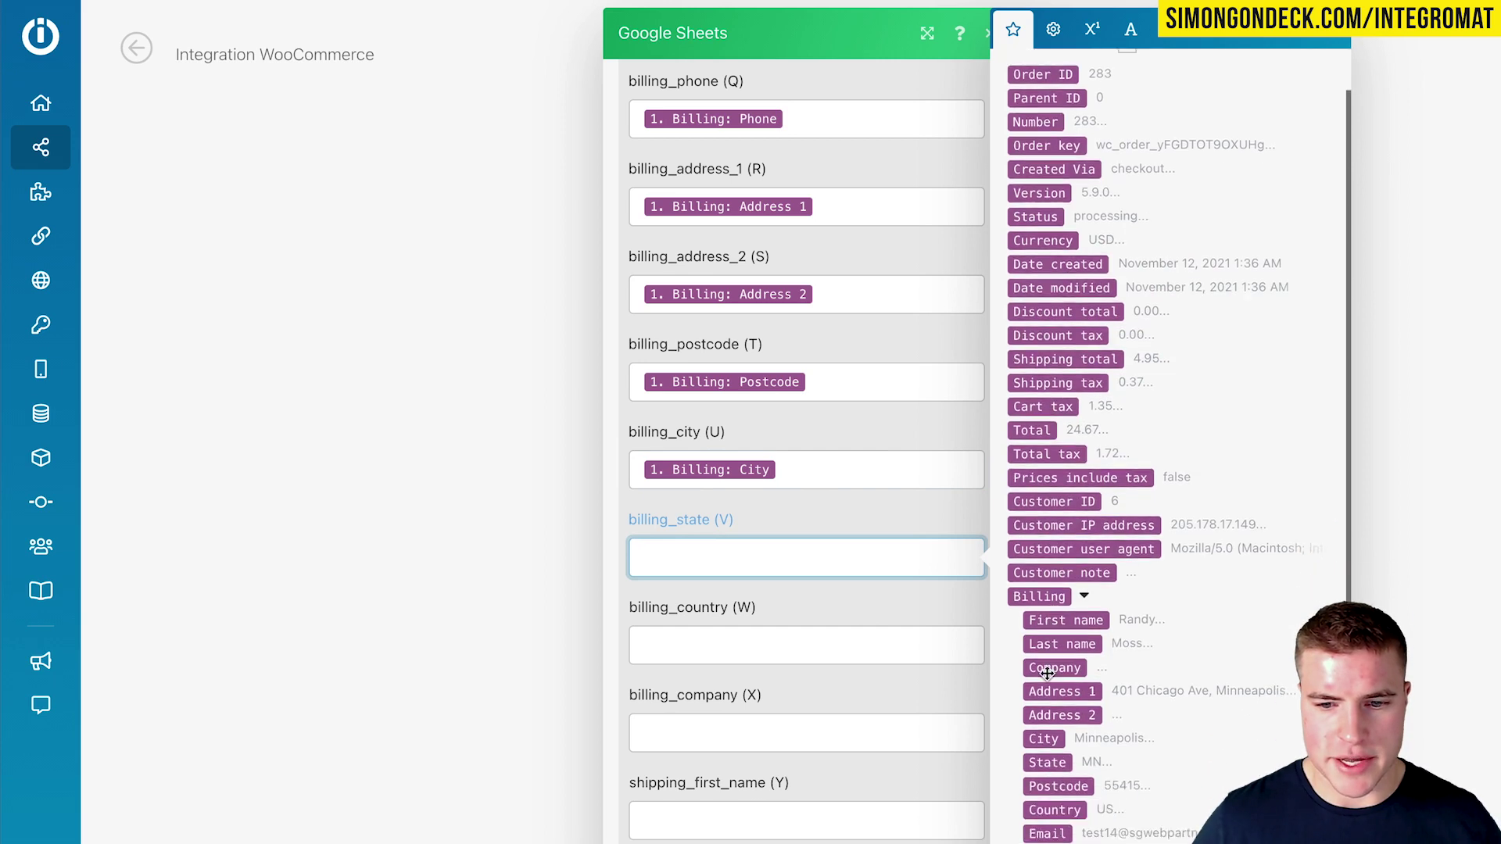
pyautogui.click(1047, 688)
pyautogui.scroll(-1, 885, 625)
pyautogui.click(847, 589)
pyautogui.scroll(-5, 1025, 618)
pyautogui.click(1052, 603)
pyautogui.scroll(-2, 828, 583)
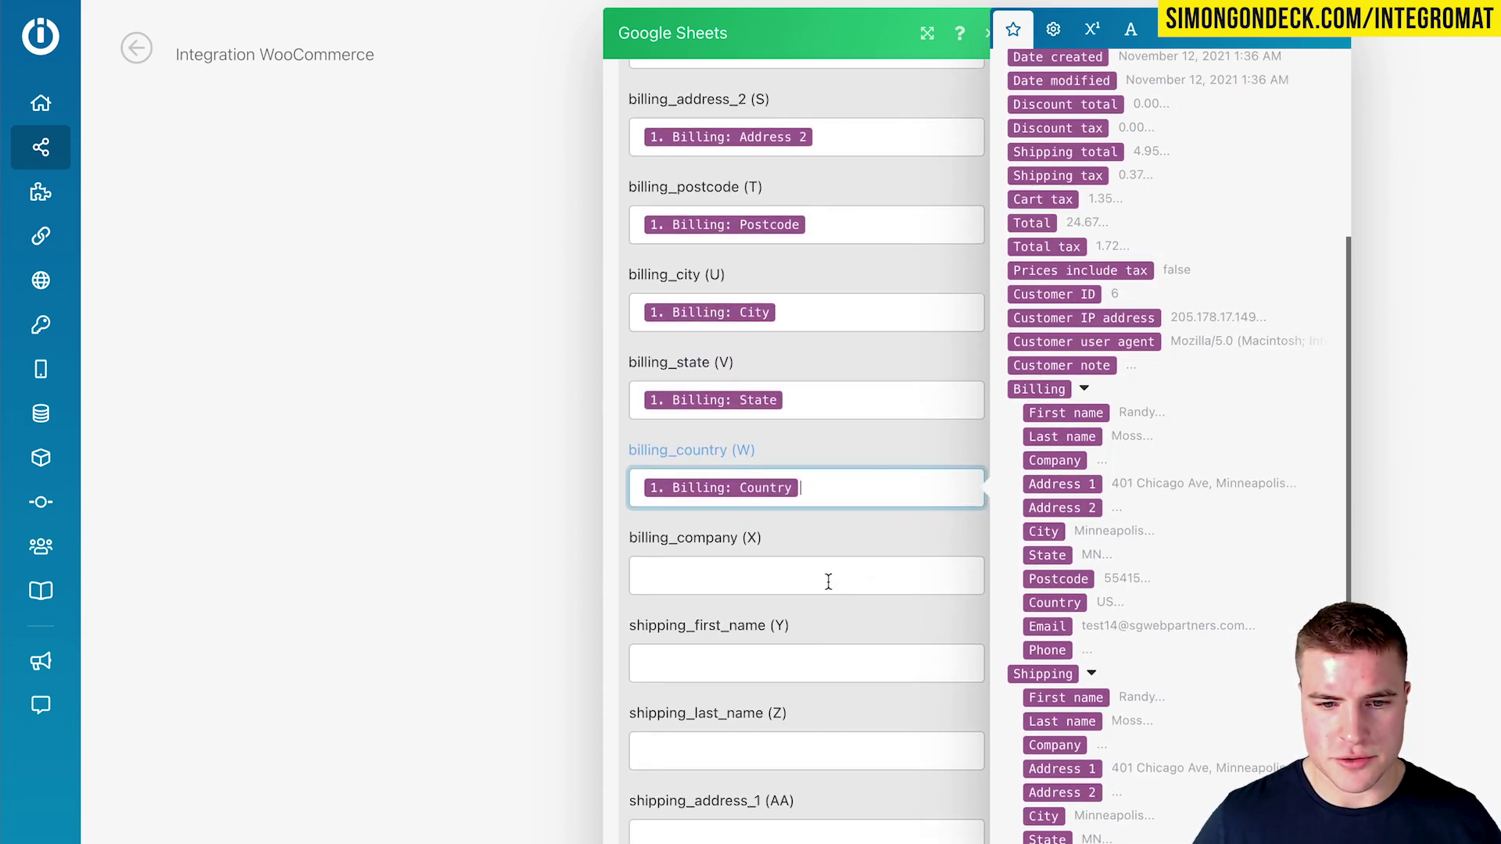
pyautogui.click(828, 576)
pyautogui.scroll(-1, 1063, 625)
pyautogui.click(1052, 706)
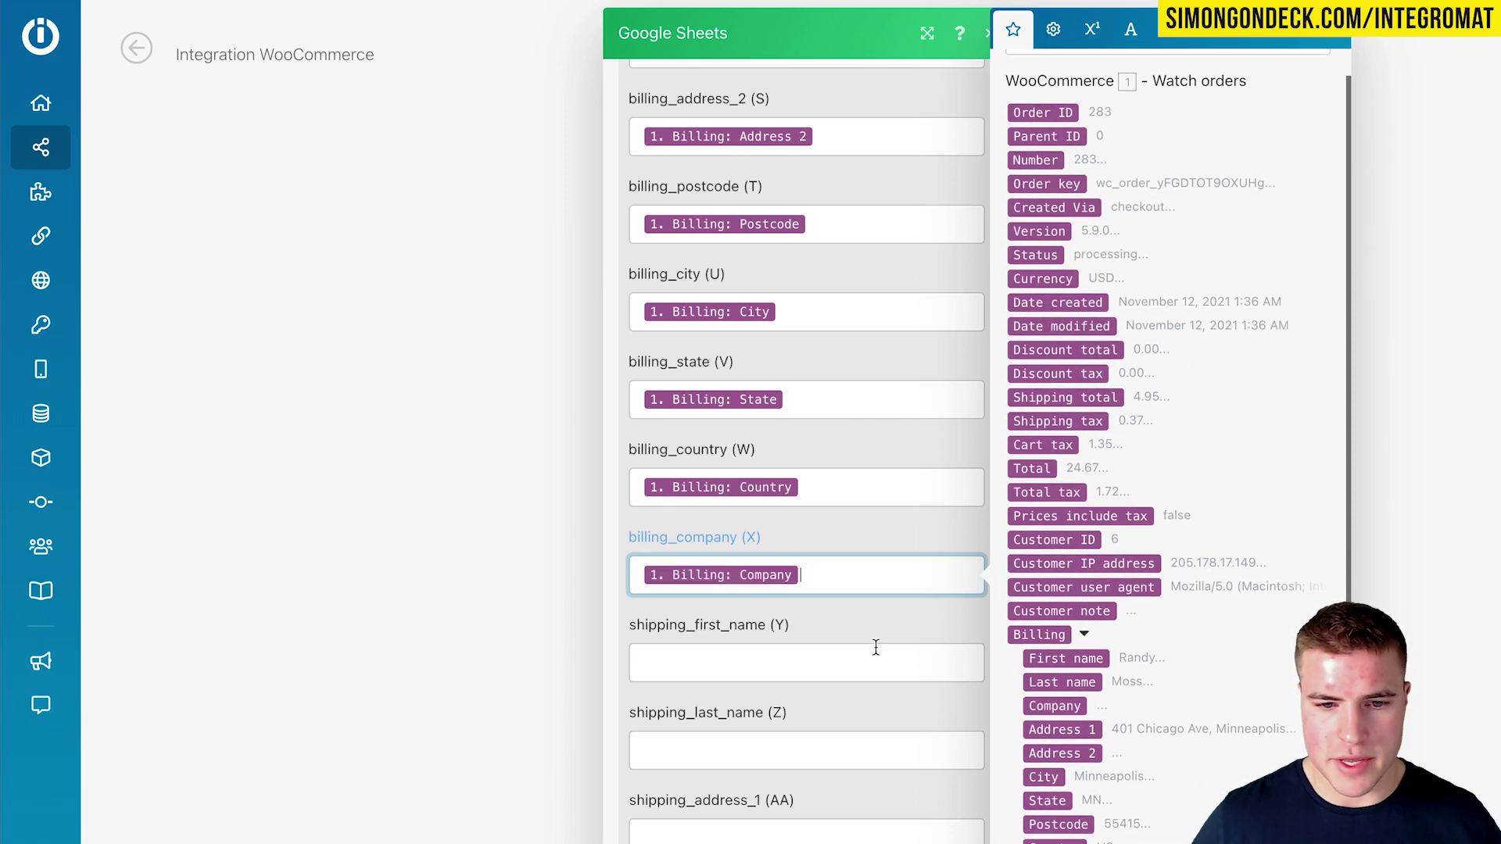
pyautogui.scroll(-2, 843, 574)
pyautogui.click(817, 576)
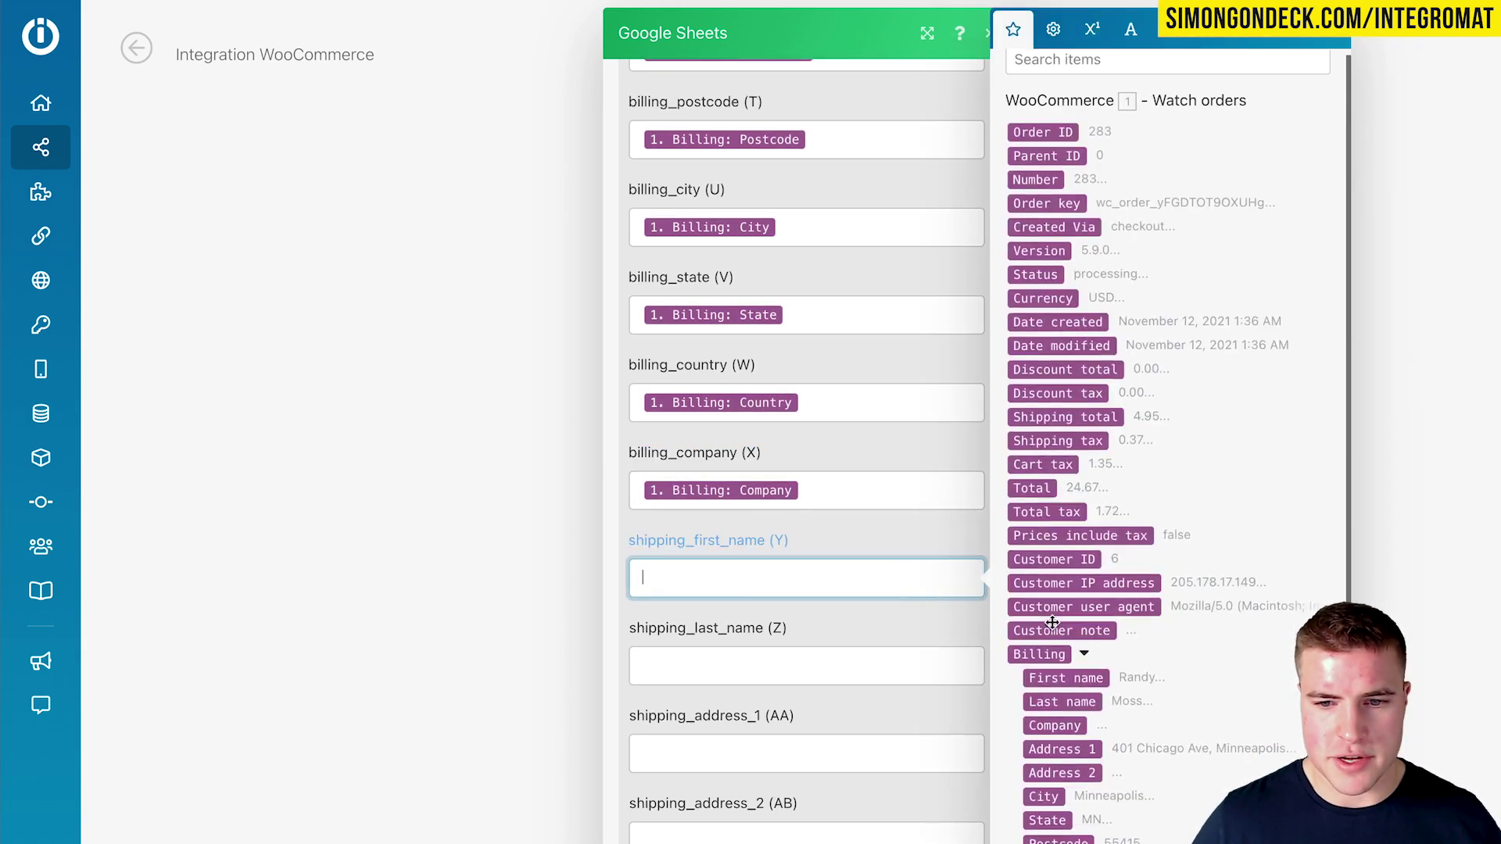
# Map the order's Customer note into the note (AH) column.
pyautogui.scroll(-4, 1044, 602)
pyautogui.moveTo(1046, 623); pyautogui.dragTo(866, 633)
pyautogui.scroll(-4, 866, 633)
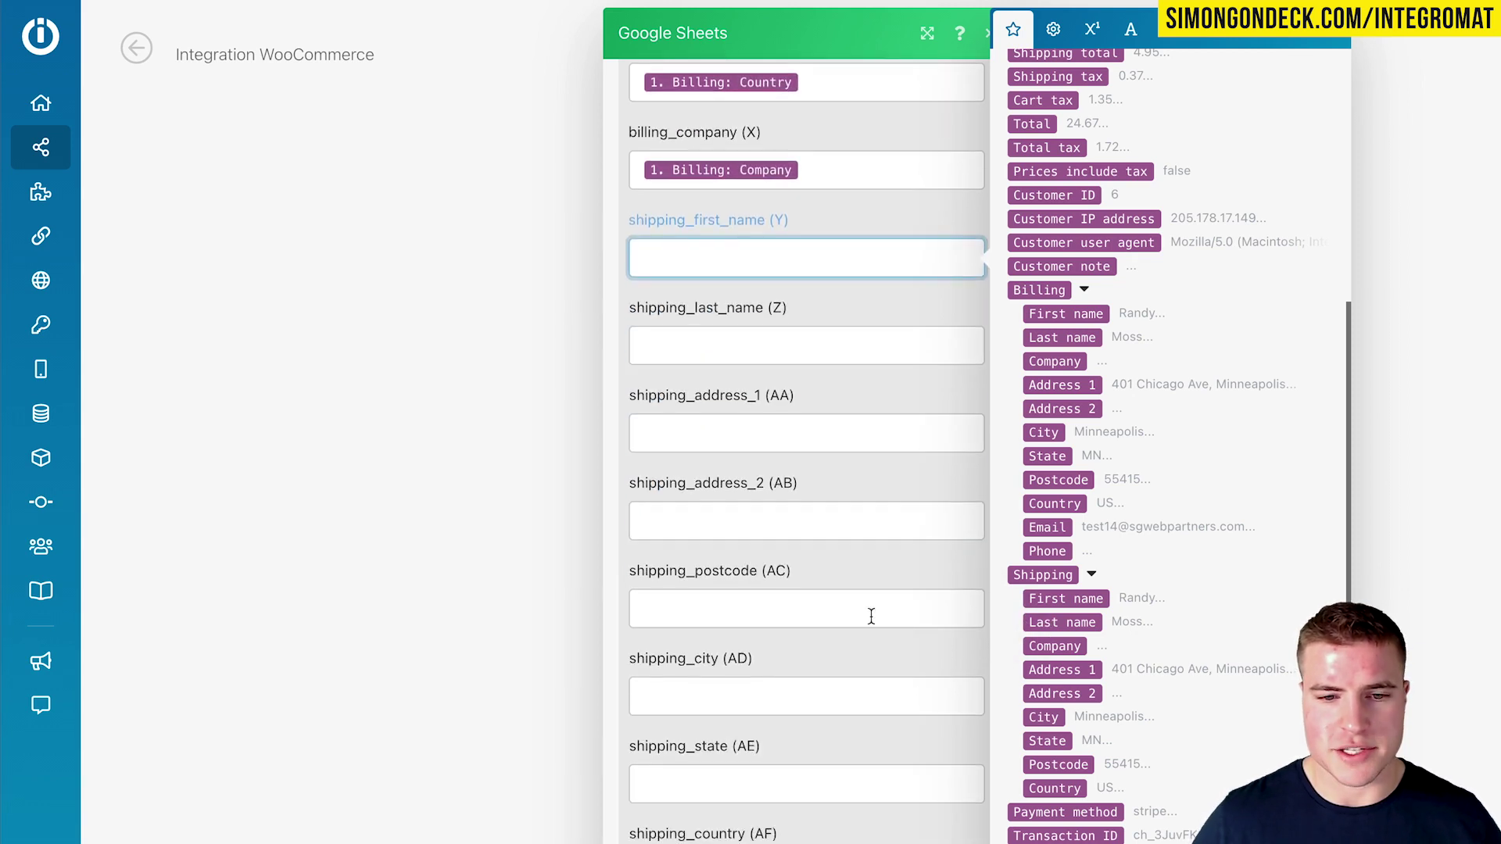
pyautogui.scroll(-1, 871, 617)
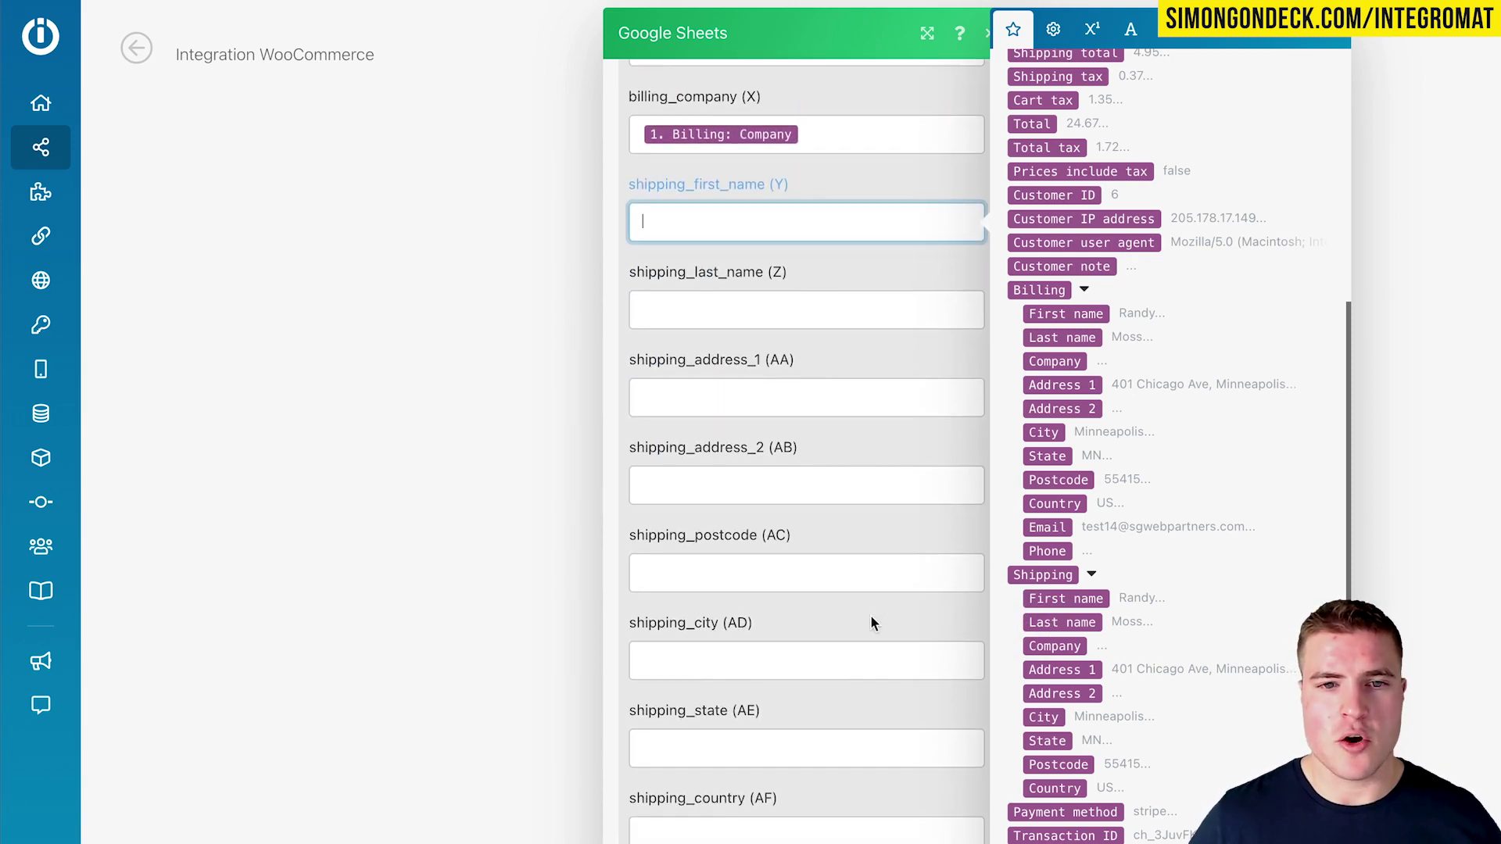
pyautogui.scroll(-1, 871, 616)
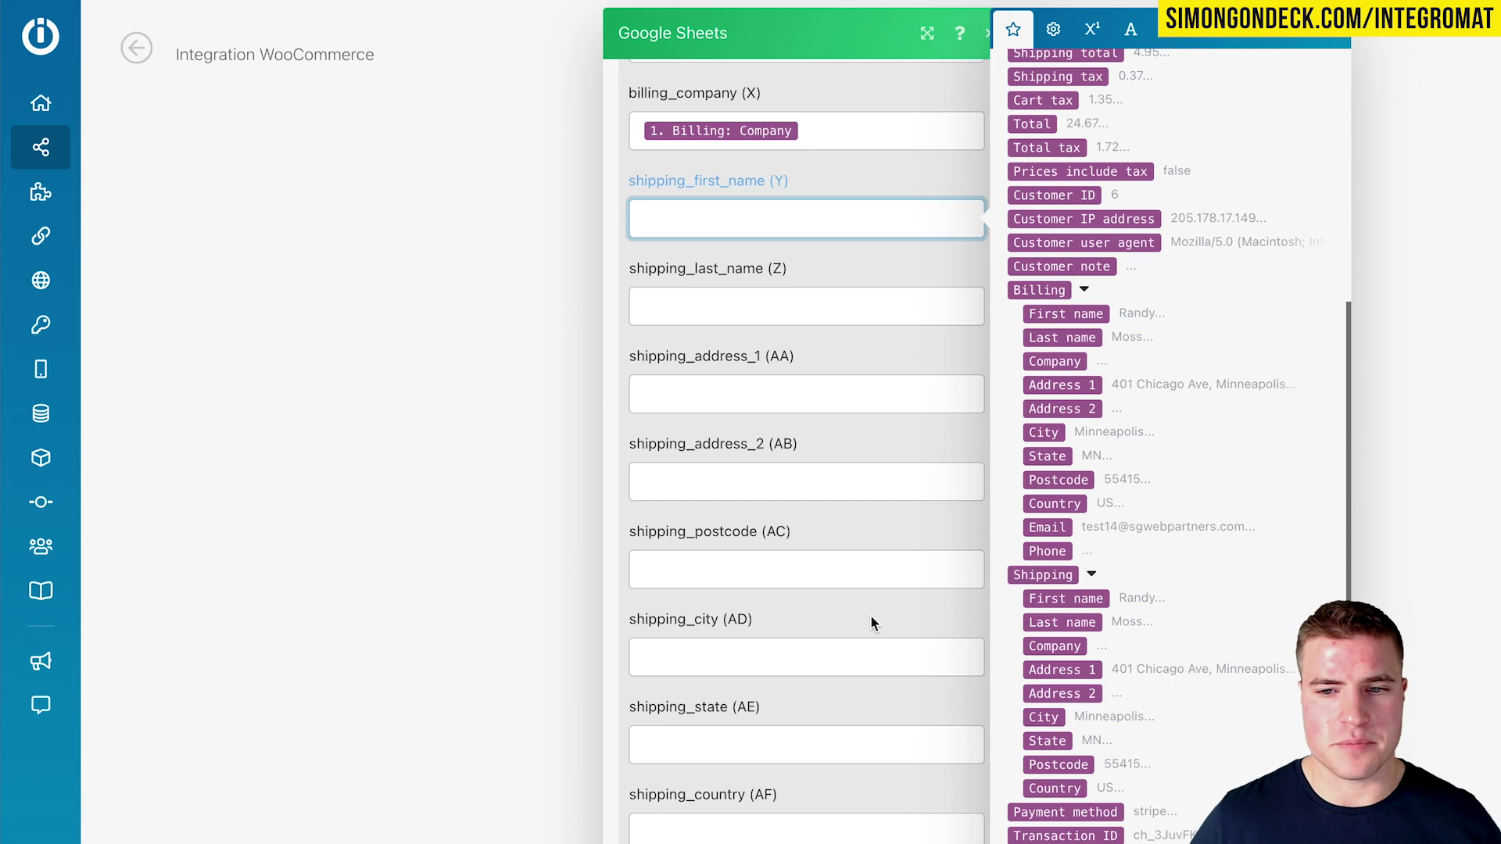
pyautogui.scroll(-4, 870, 614)
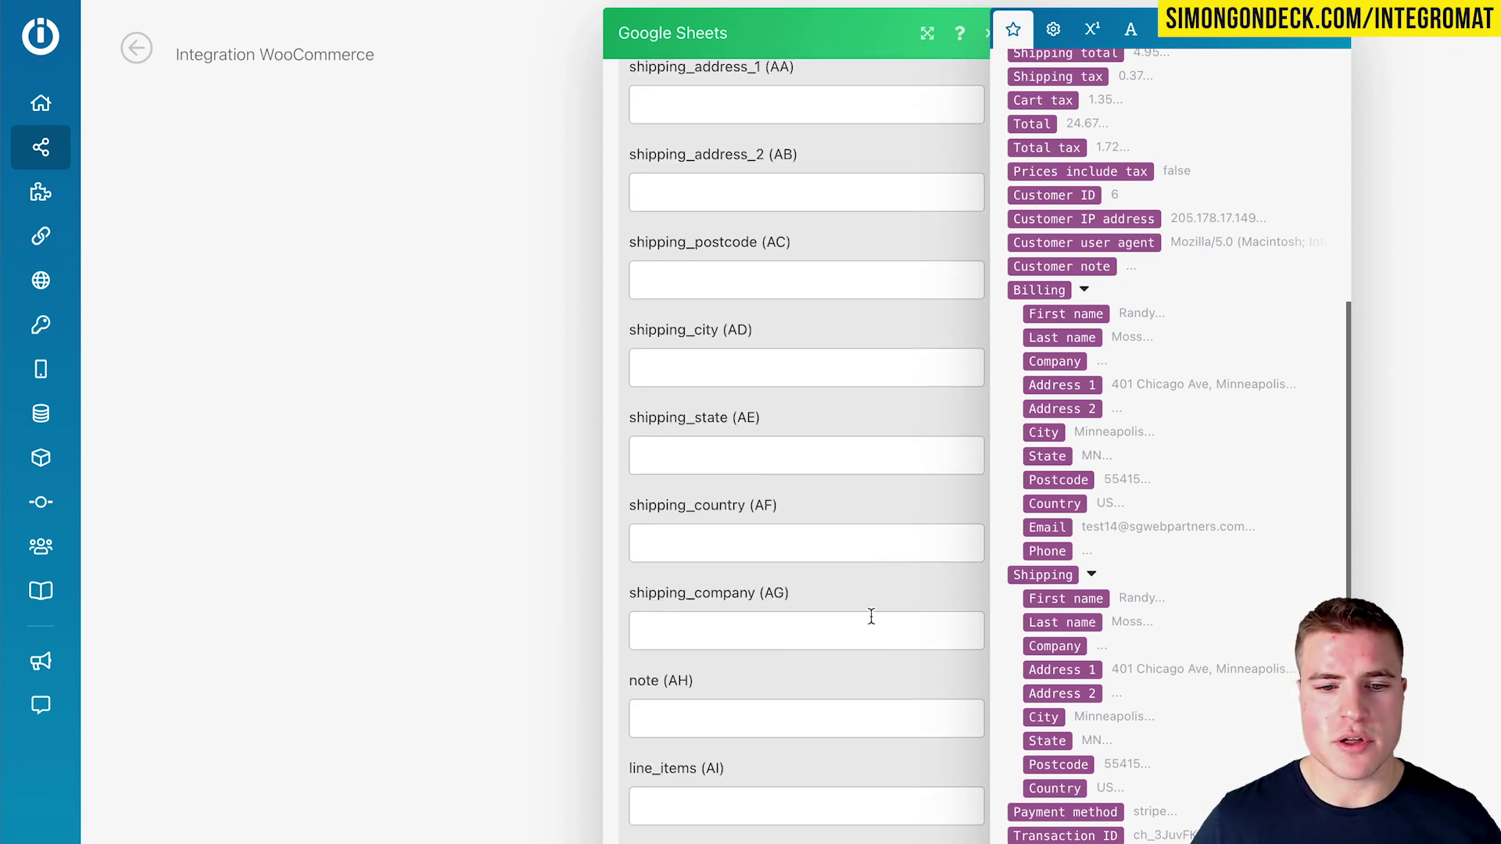
pyautogui.scroll(-3, 871, 617)
pyautogui.scroll(-1, 828, 449)
pyautogui.click(830, 406)
pyautogui.scroll(-6, 1114, 505)
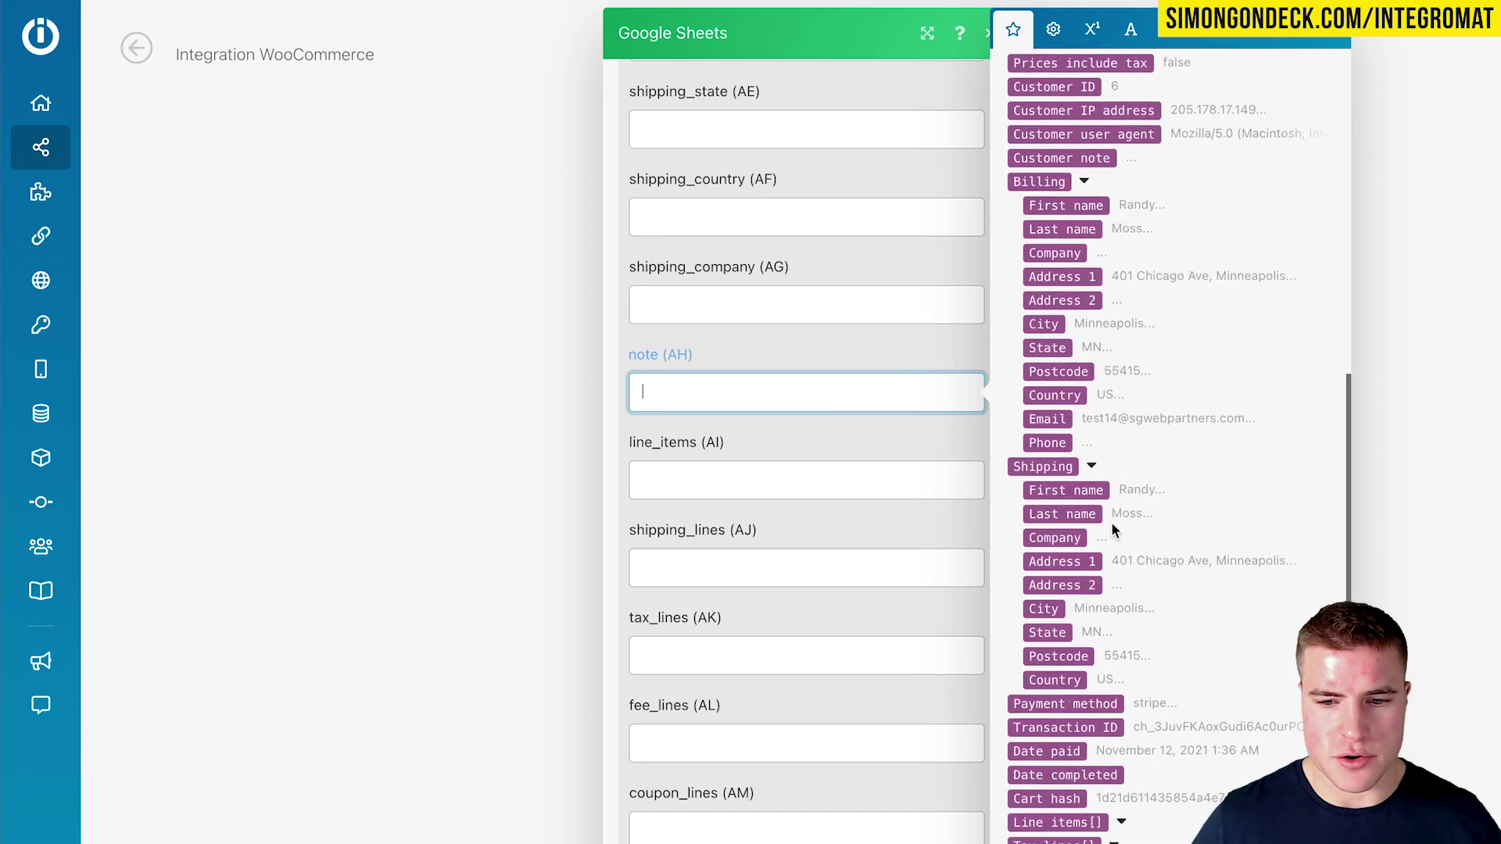
pyautogui.scroll(6, 1114, 531)
pyautogui.click(1099, 87)
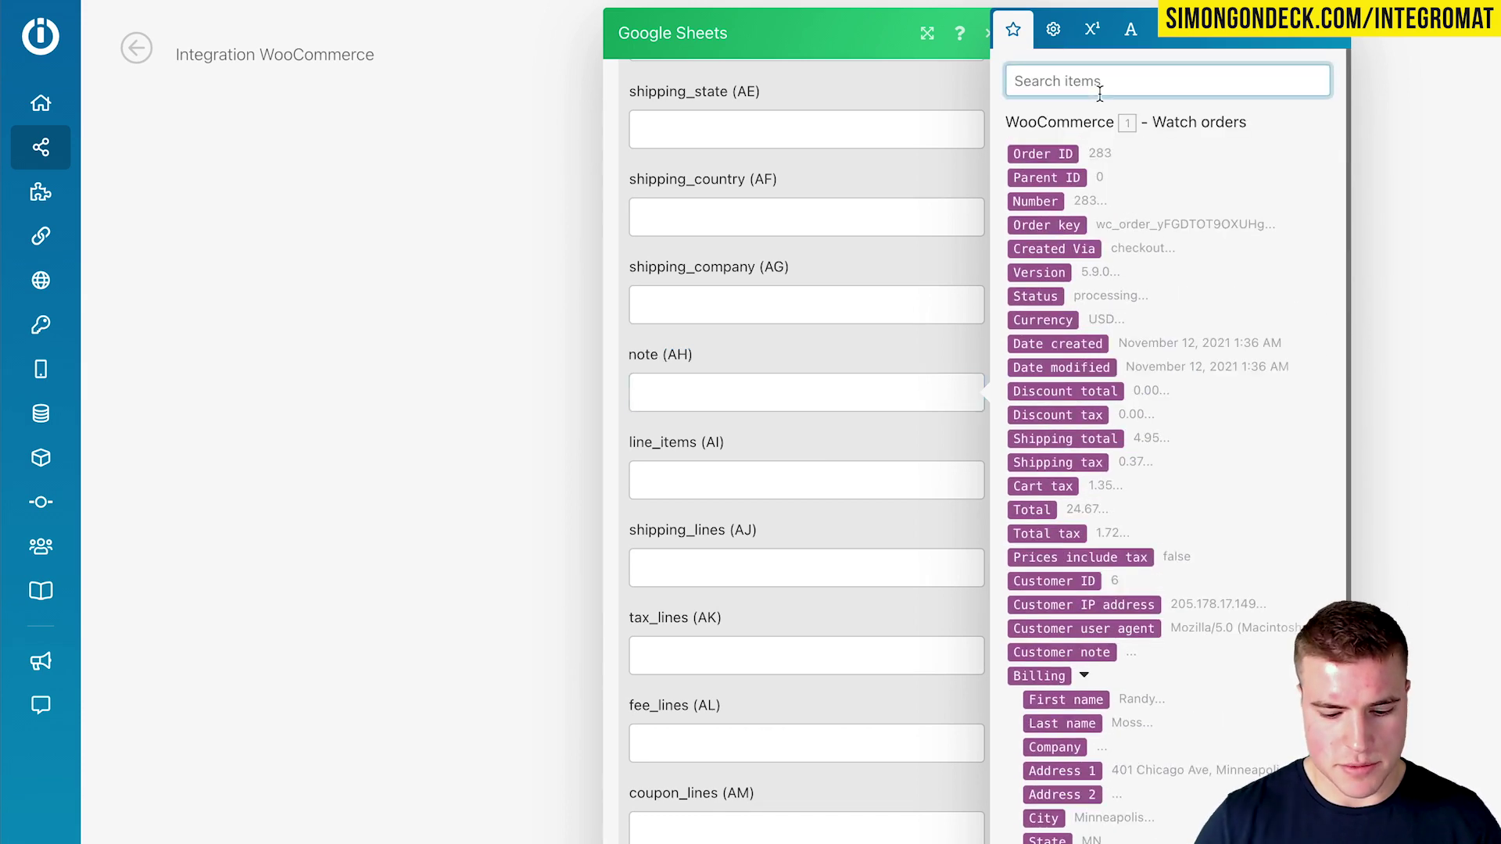
pyautogui.write('order')
pyautogui.hotkey('ctrl', 'a')
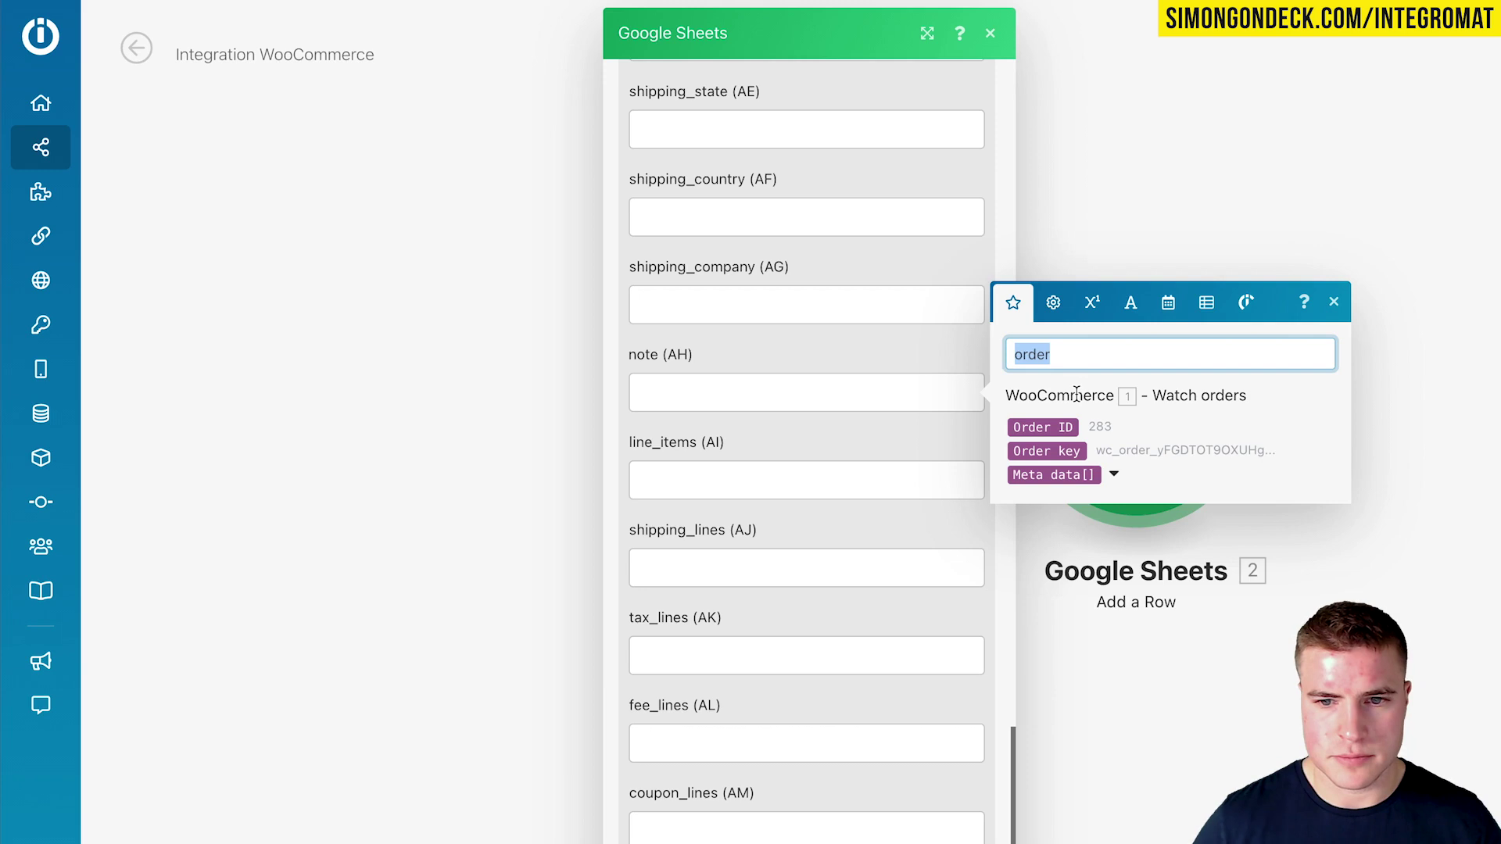
pyautogui.write('note')
pyautogui.click(1082, 448)
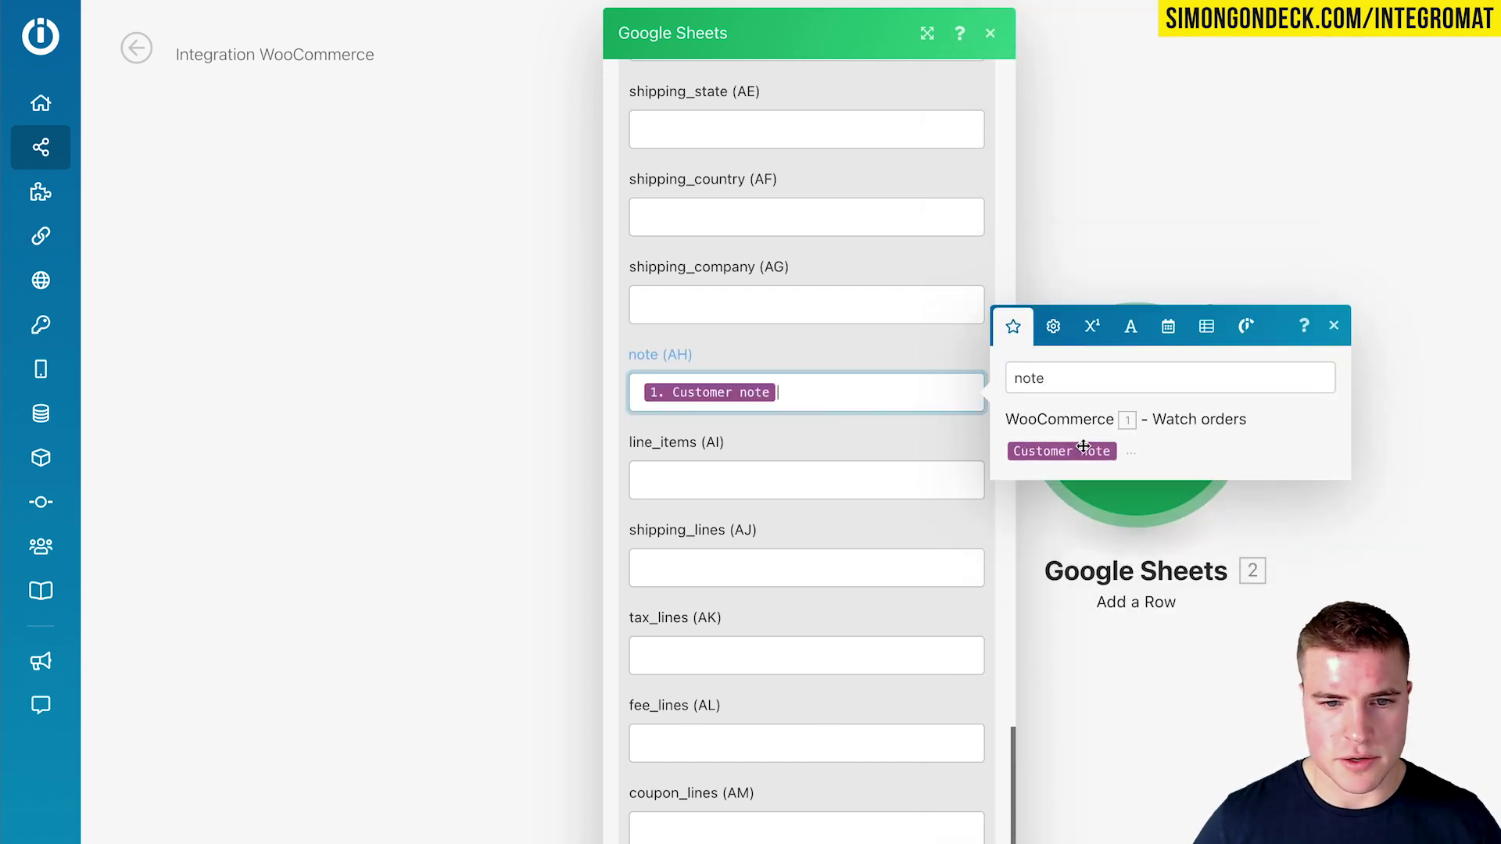
# Map Line items[], Shipping lines[] and Tax lines[] into columns AI, AJ and AK.
pyautogui.click(814, 472)
pyautogui.scroll(-6, 1063, 485)
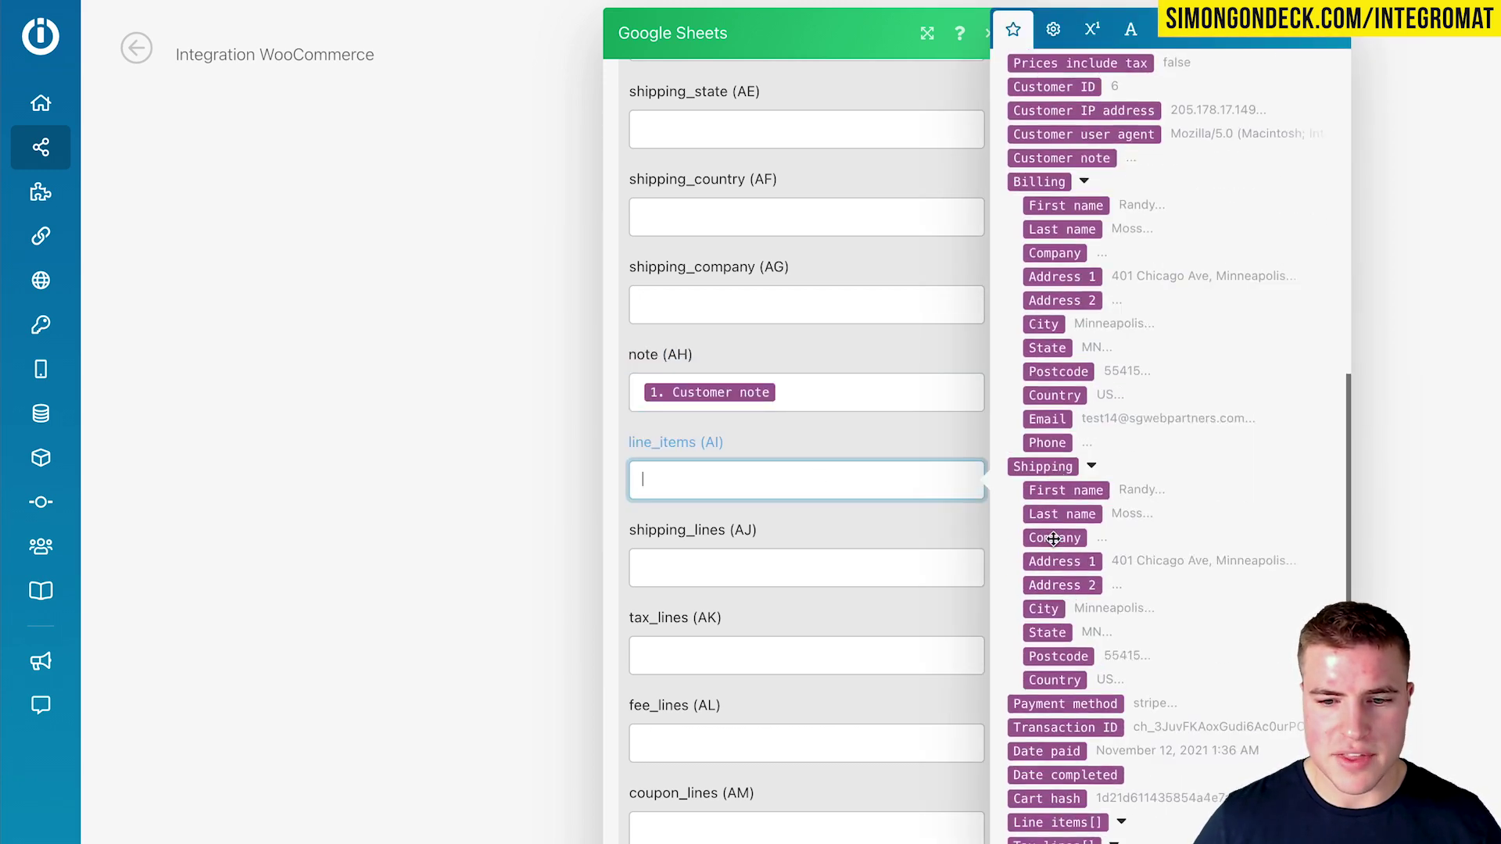
pyautogui.click(1063, 822)
pyautogui.click(851, 571)
pyautogui.scroll(-6, 1045, 623)
pyautogui.click(1056, 843)
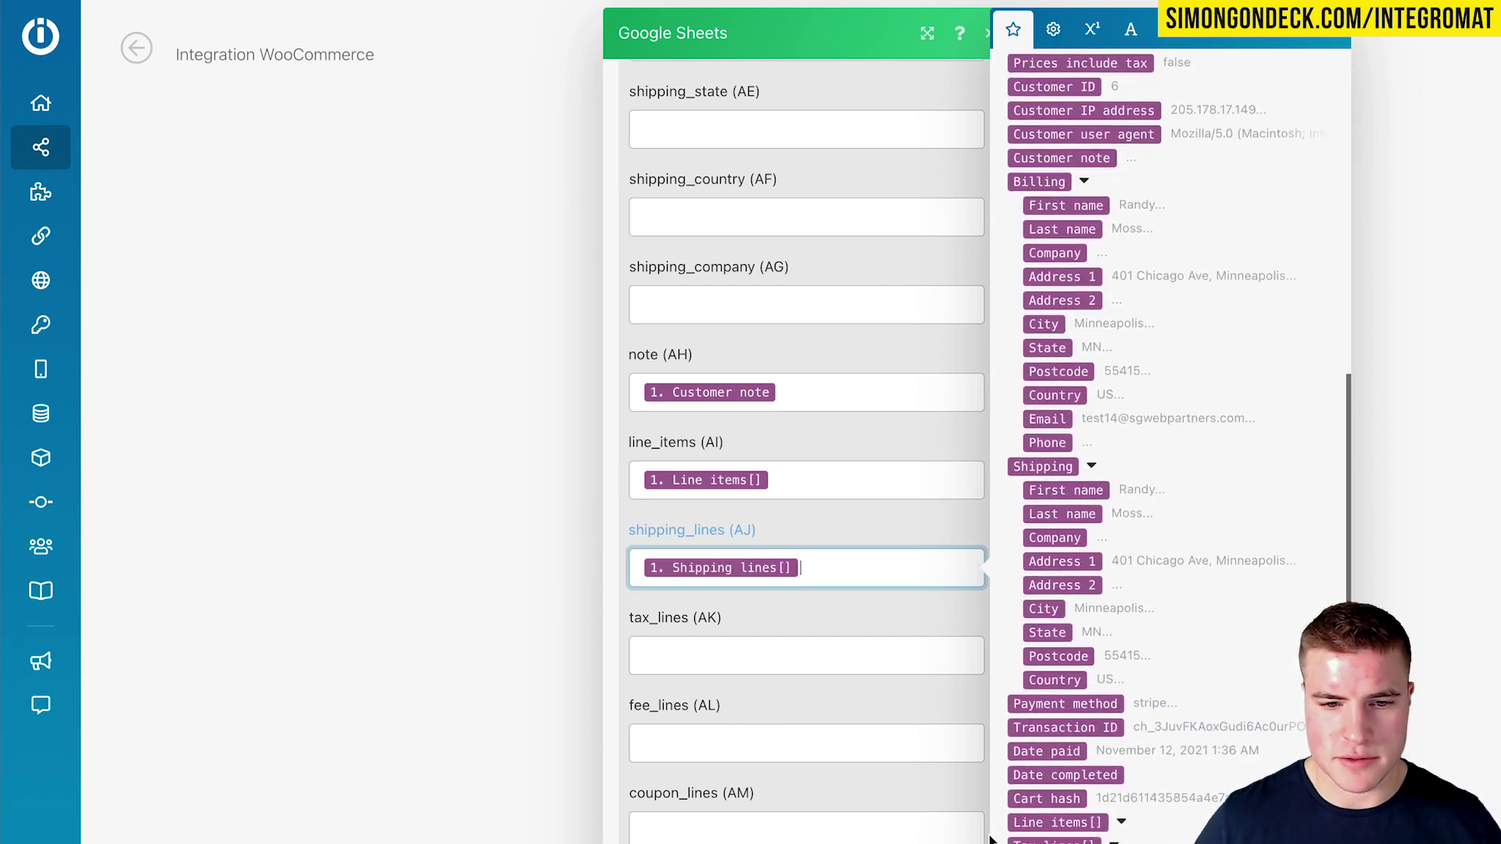
pyautogui.click(807, 657)
pyautogui.scroll(-3, 1068, 694)
pyautogui.scroll(-4, 1068, 694)
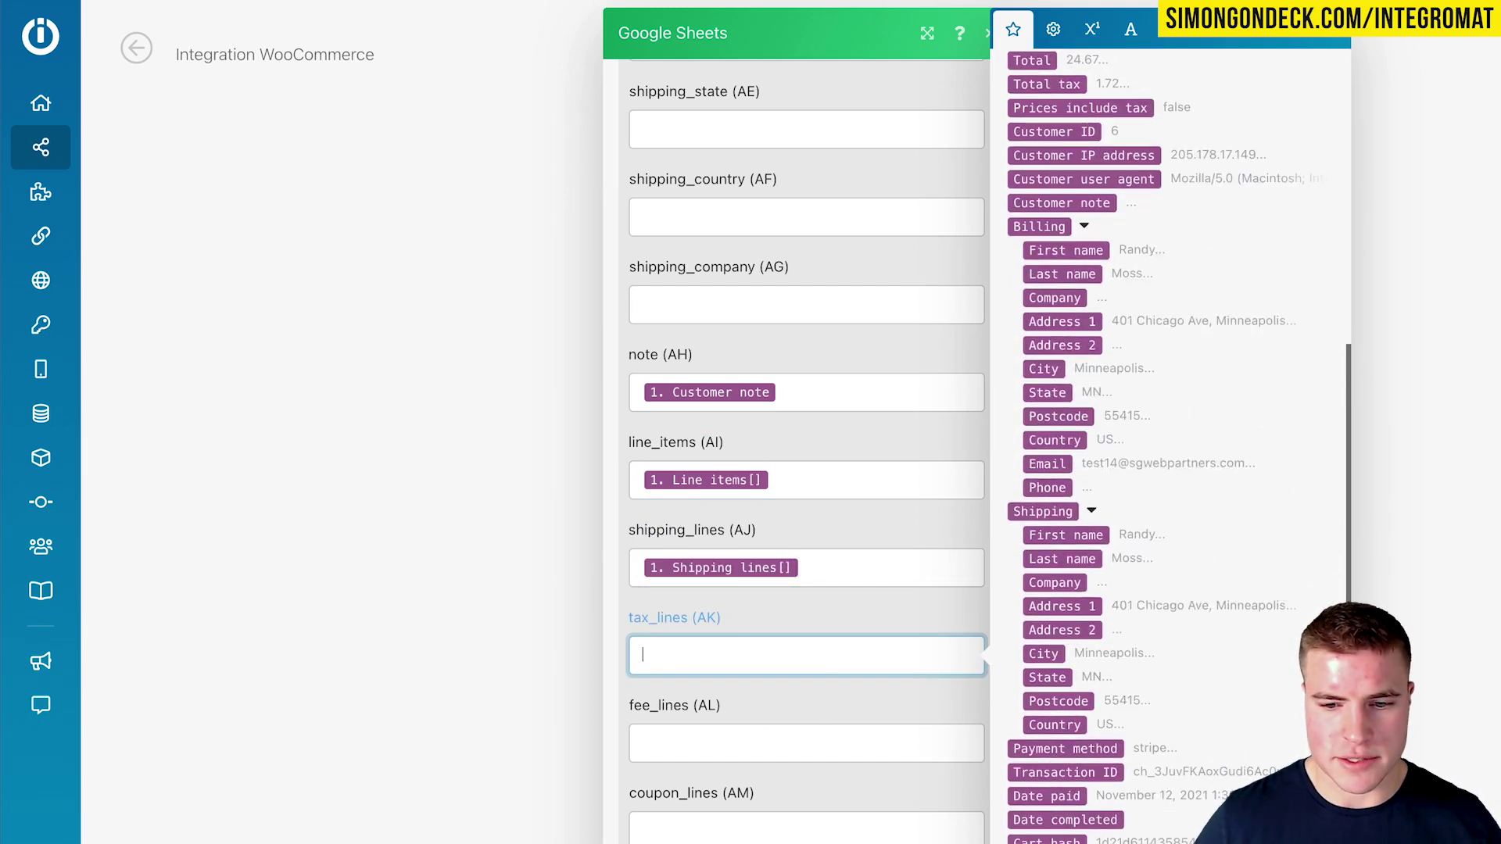
pyautogui.click(1052, 843)
# Map Fee lines[] and Coupon lines[] into columns AL and AM, then confirm the row settings.
pyautogui.click(891, 744)
pyautogui.scroll(-7, 1182, 728)
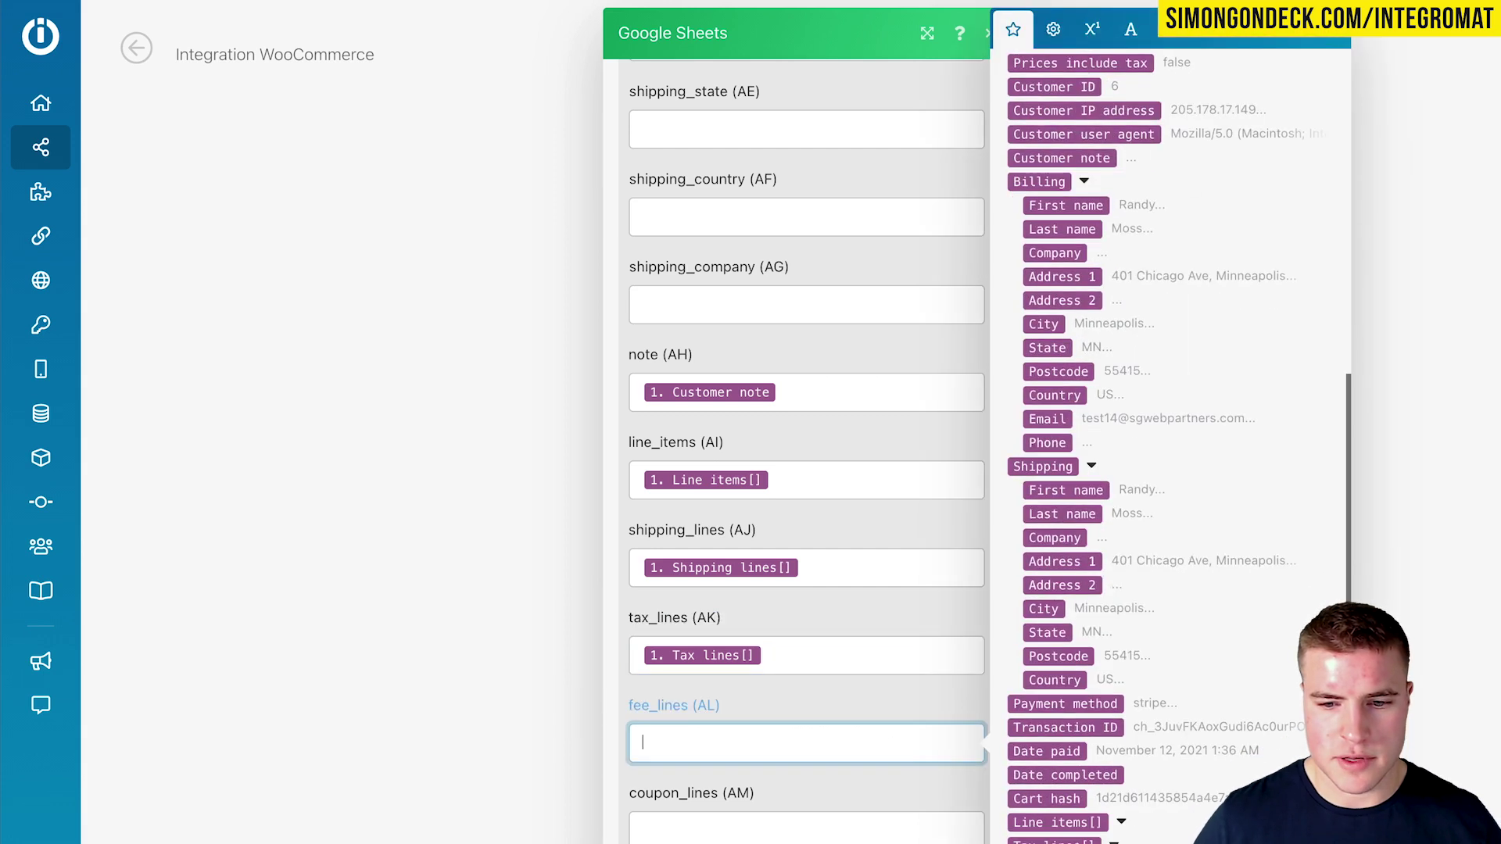
pyautogui.click(1052, 843)
pyautogui.scroll(-2, 837, 654)
pyautogui.click(913, 691)
pyautogui.scroll(-6, 1069, 687)
pyautogui.click(1052, 843)
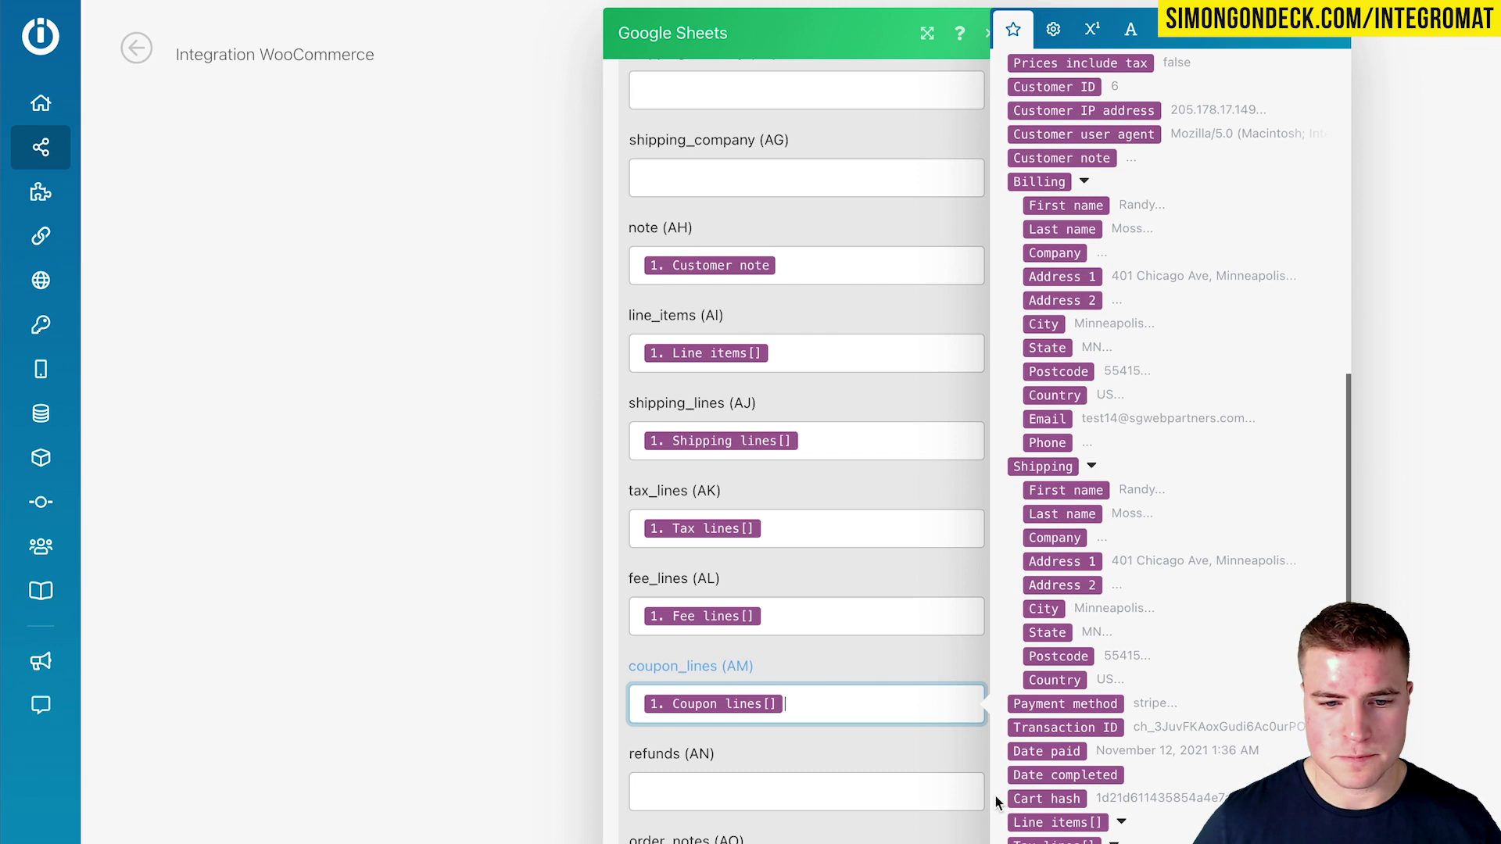
pyautogui.click(874, 762)
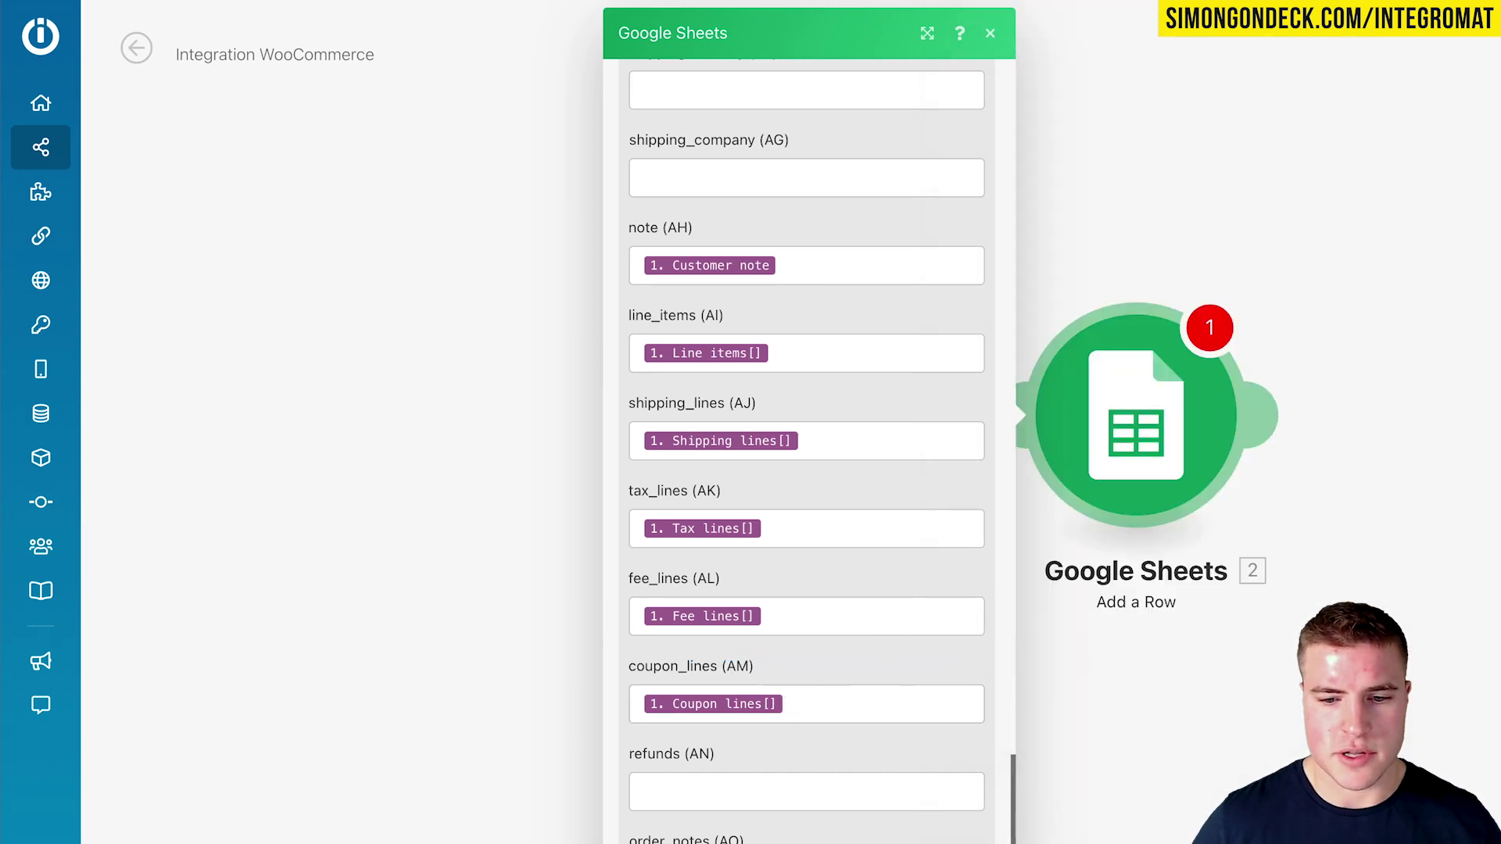
pyautogui.click(973, 805)
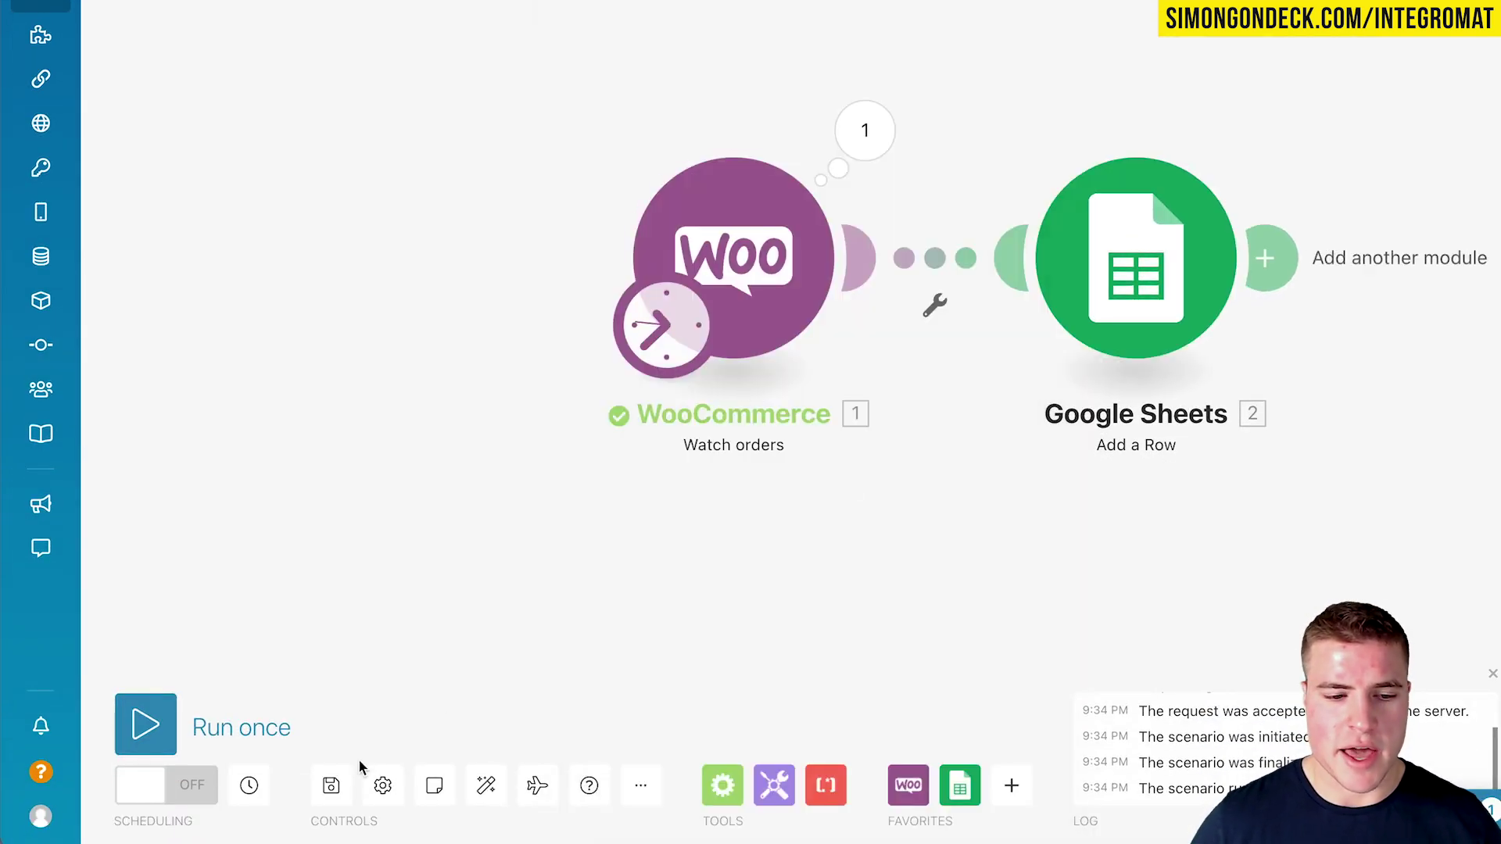
# Save the scenario and auto-align its modules on the canvas.
pyautogui.click(337, 784)
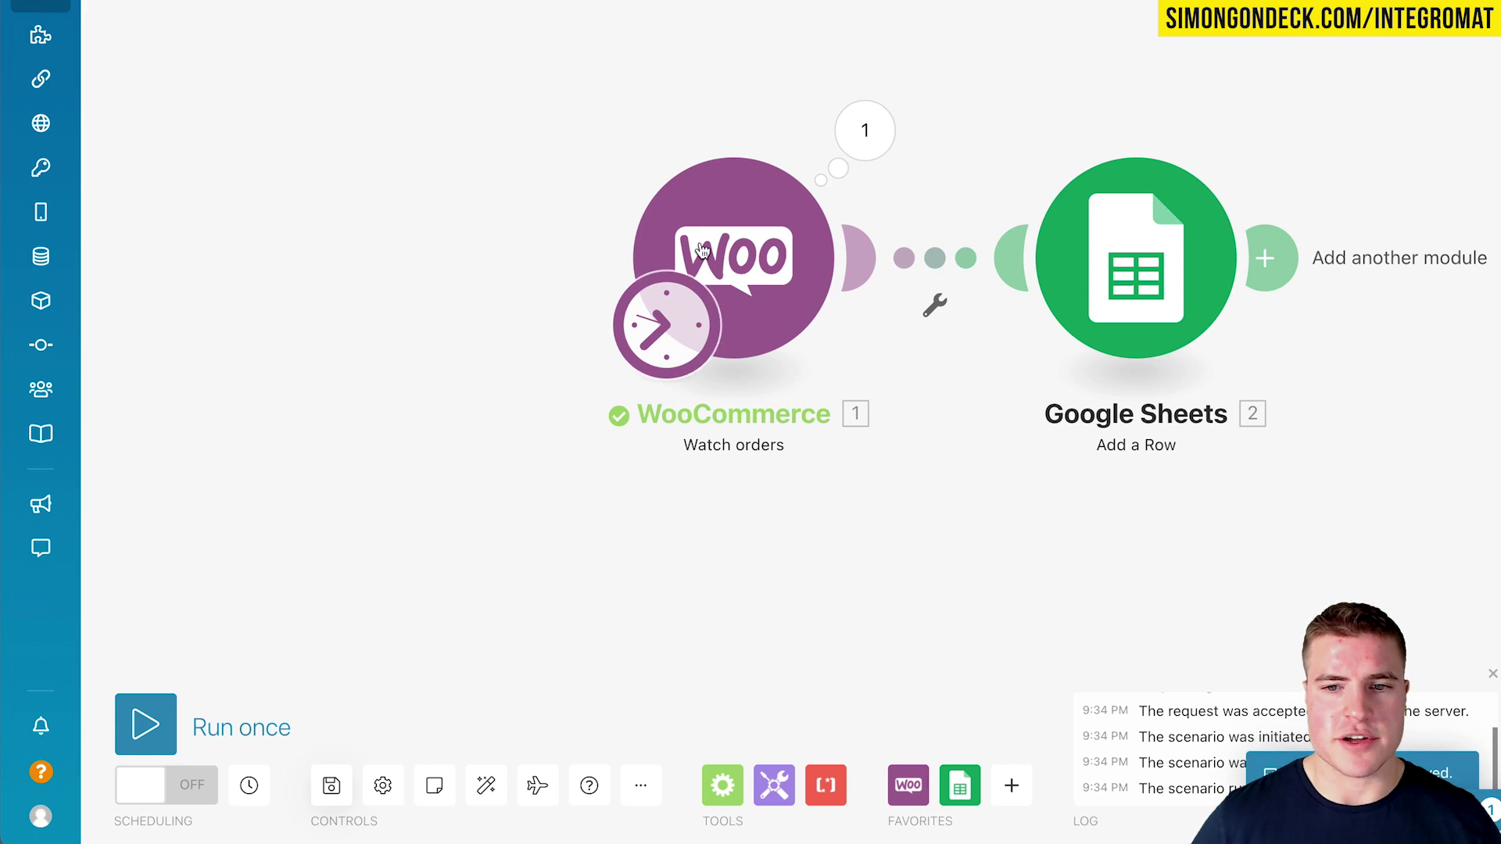
pyautogui.click(473, 793)
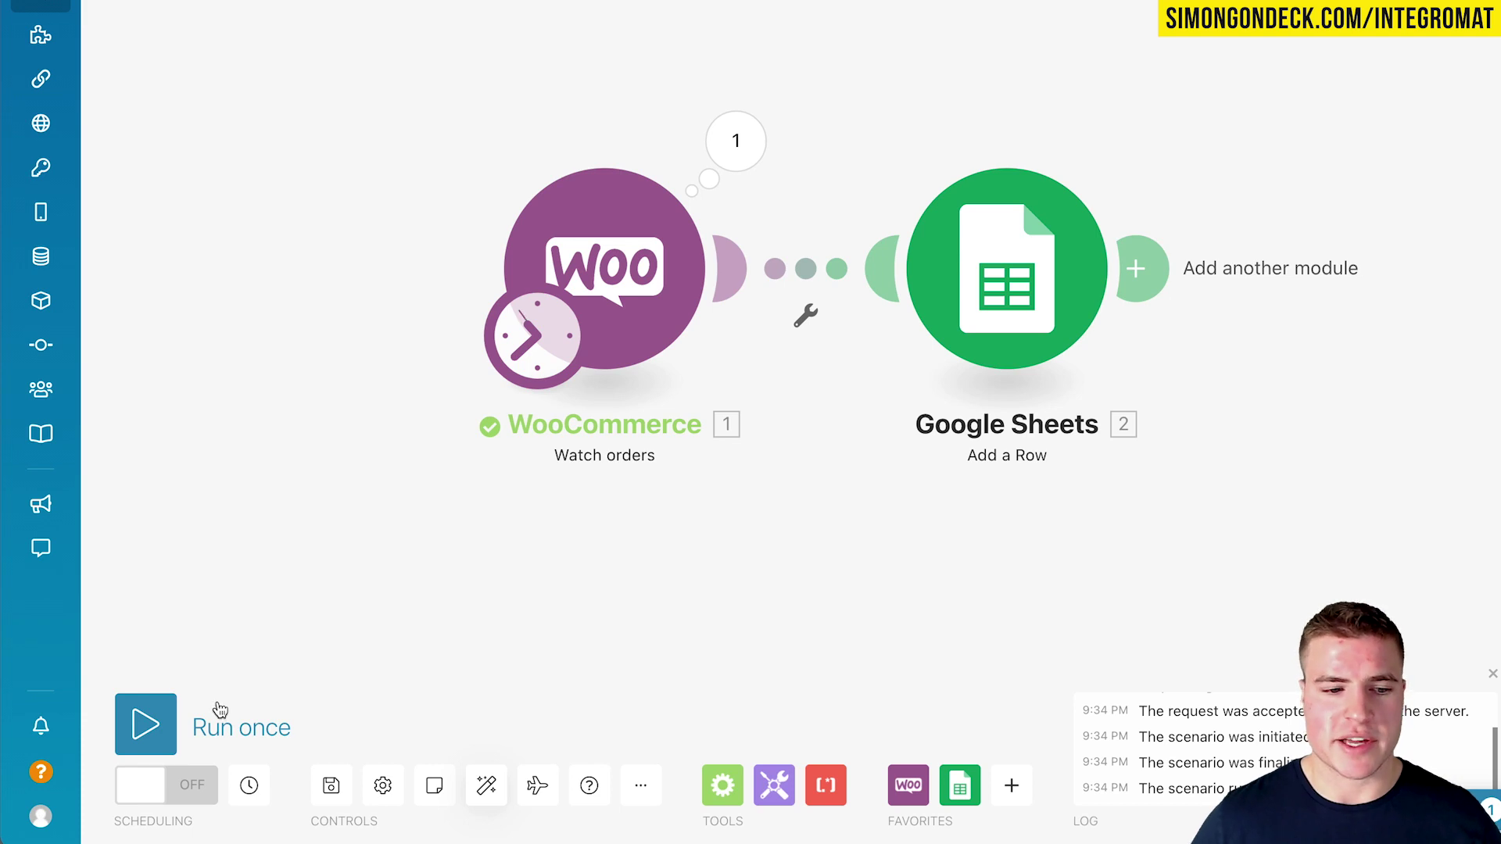
pyautogui.click(175, 716)
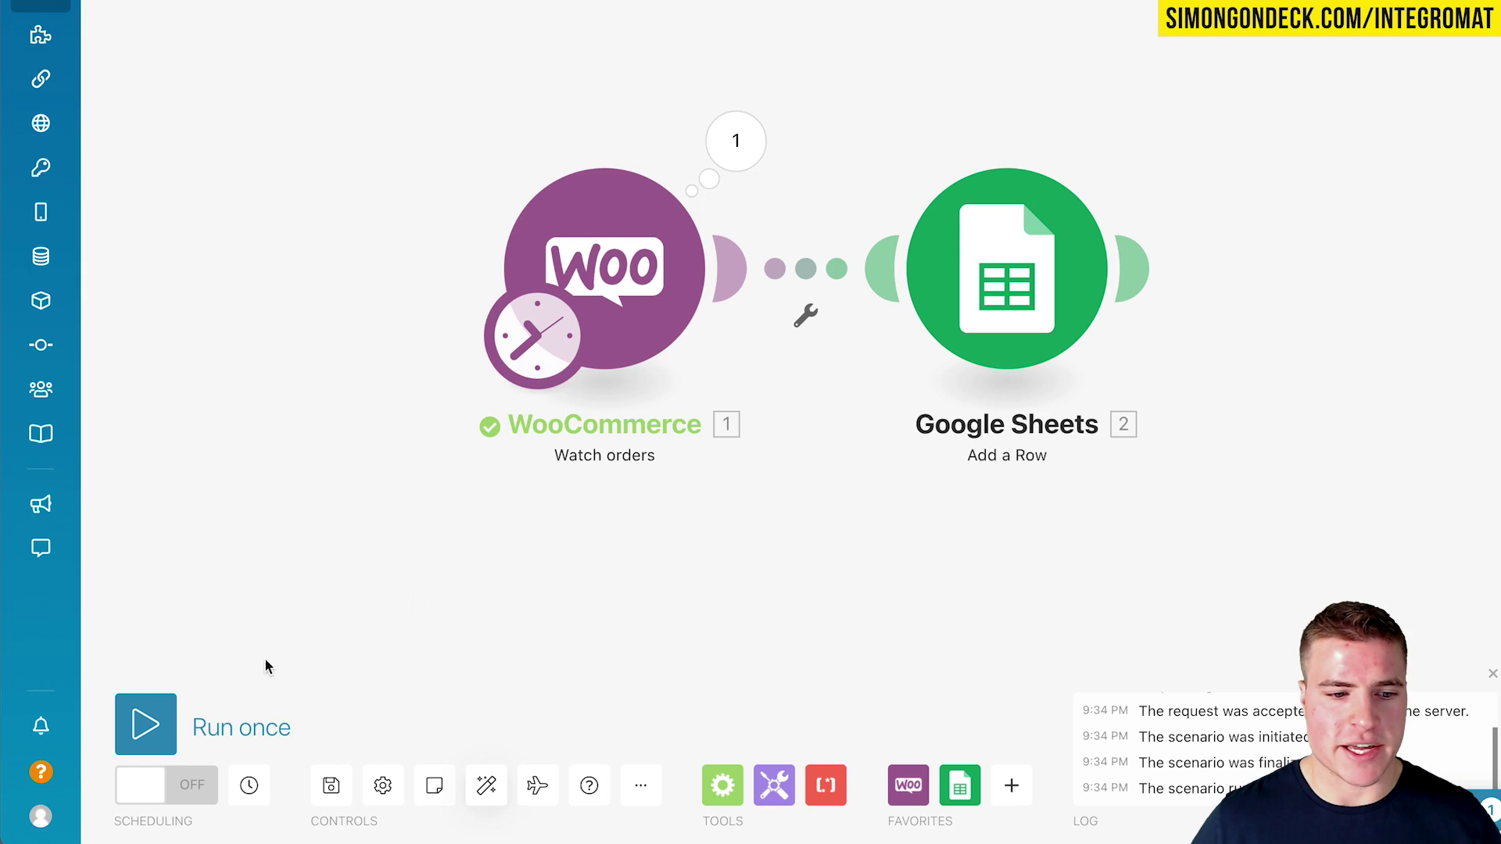
# Run the scenario once and confirm Google Sheets reports Row Number 2.
pyautogui.click(146, 722)
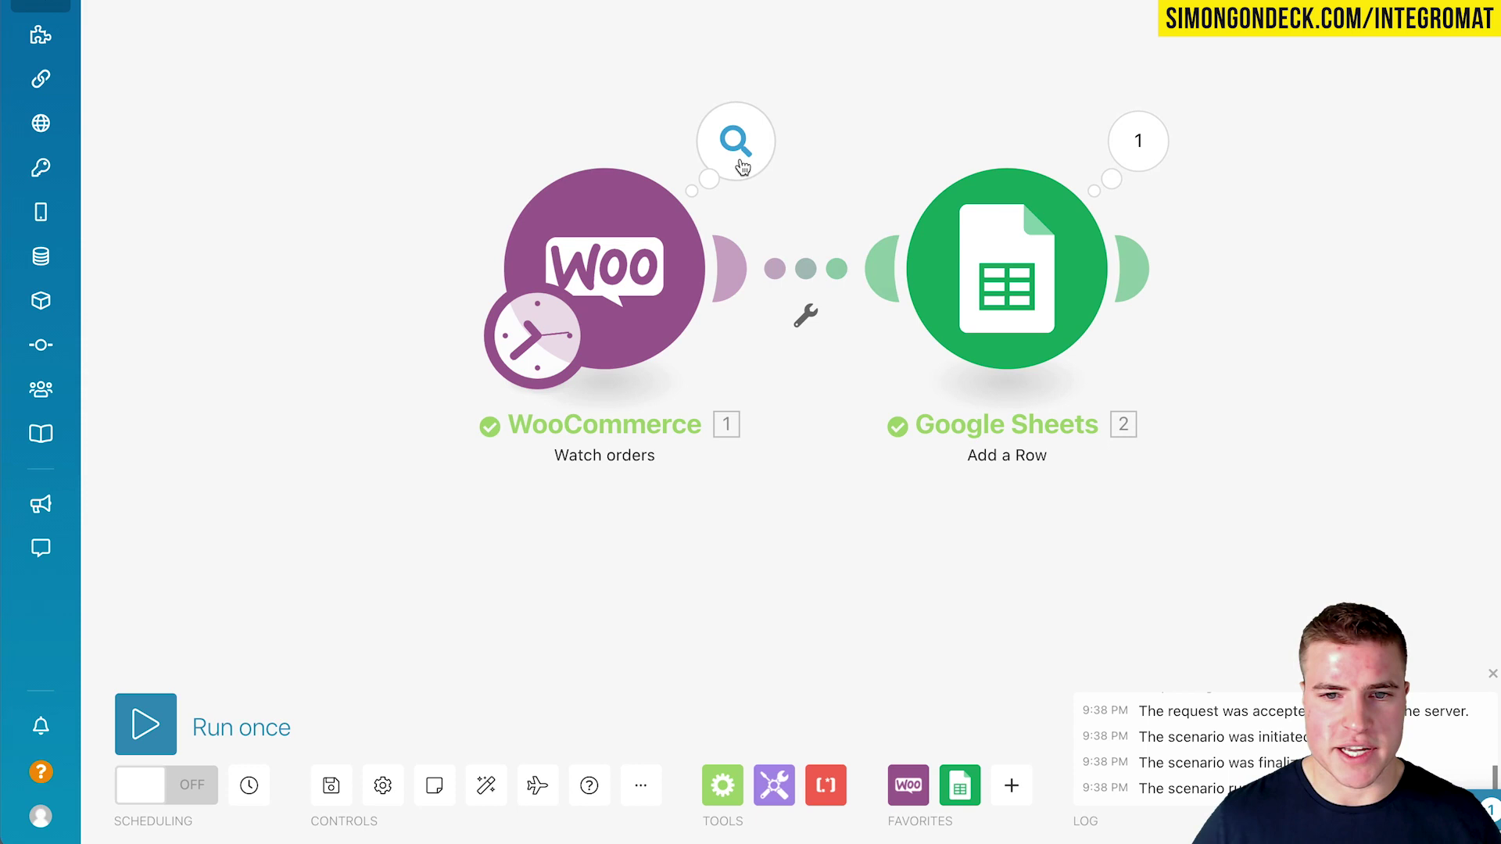
pyautogui.click(738, 145)
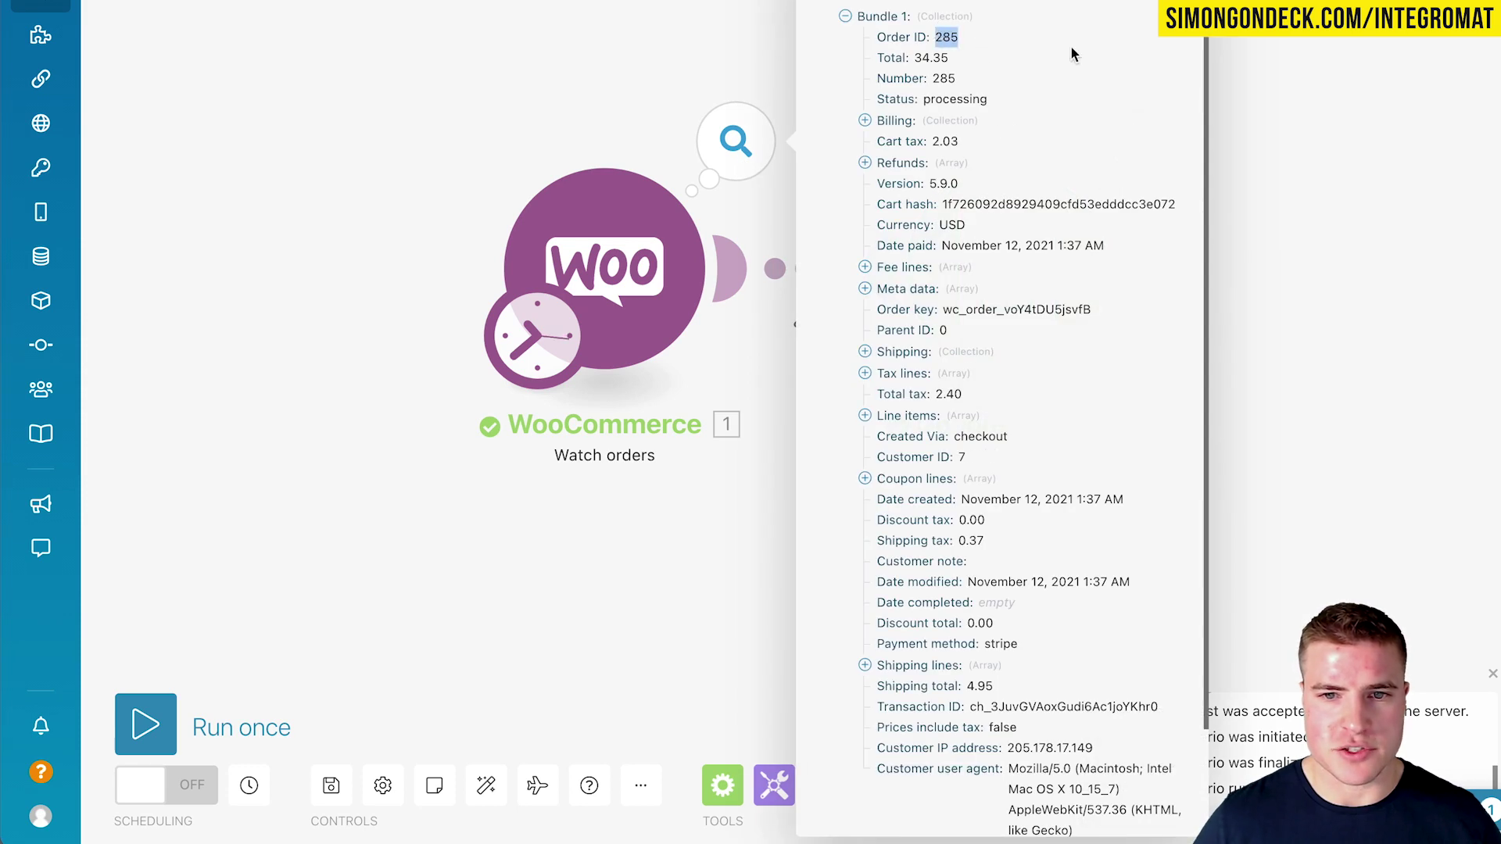
pyautogui.click(1229, 83)
pyautogui.click(1116, 132)
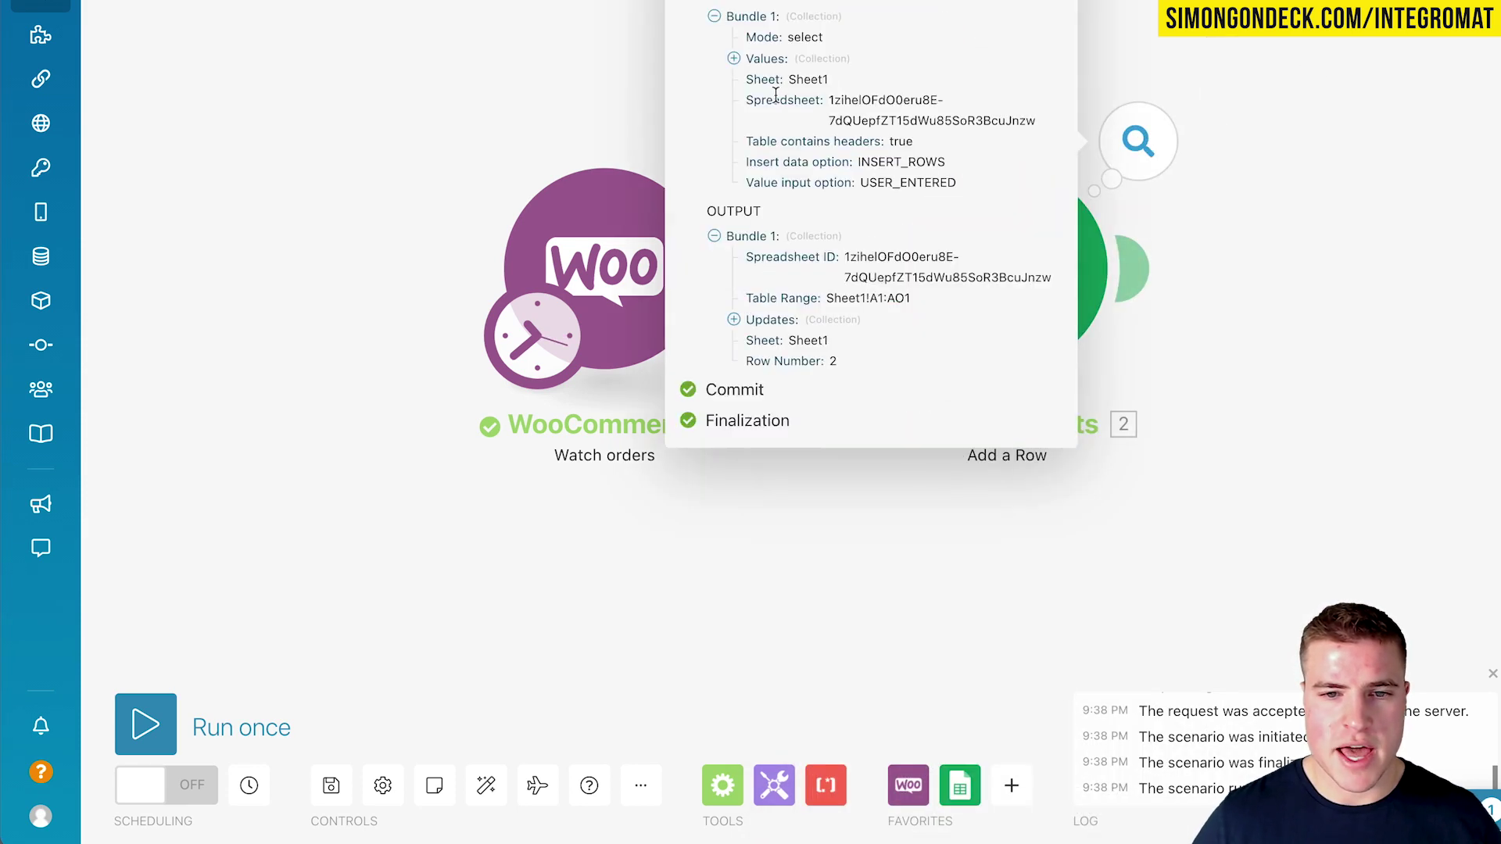
pyautogui.click(750, 320)
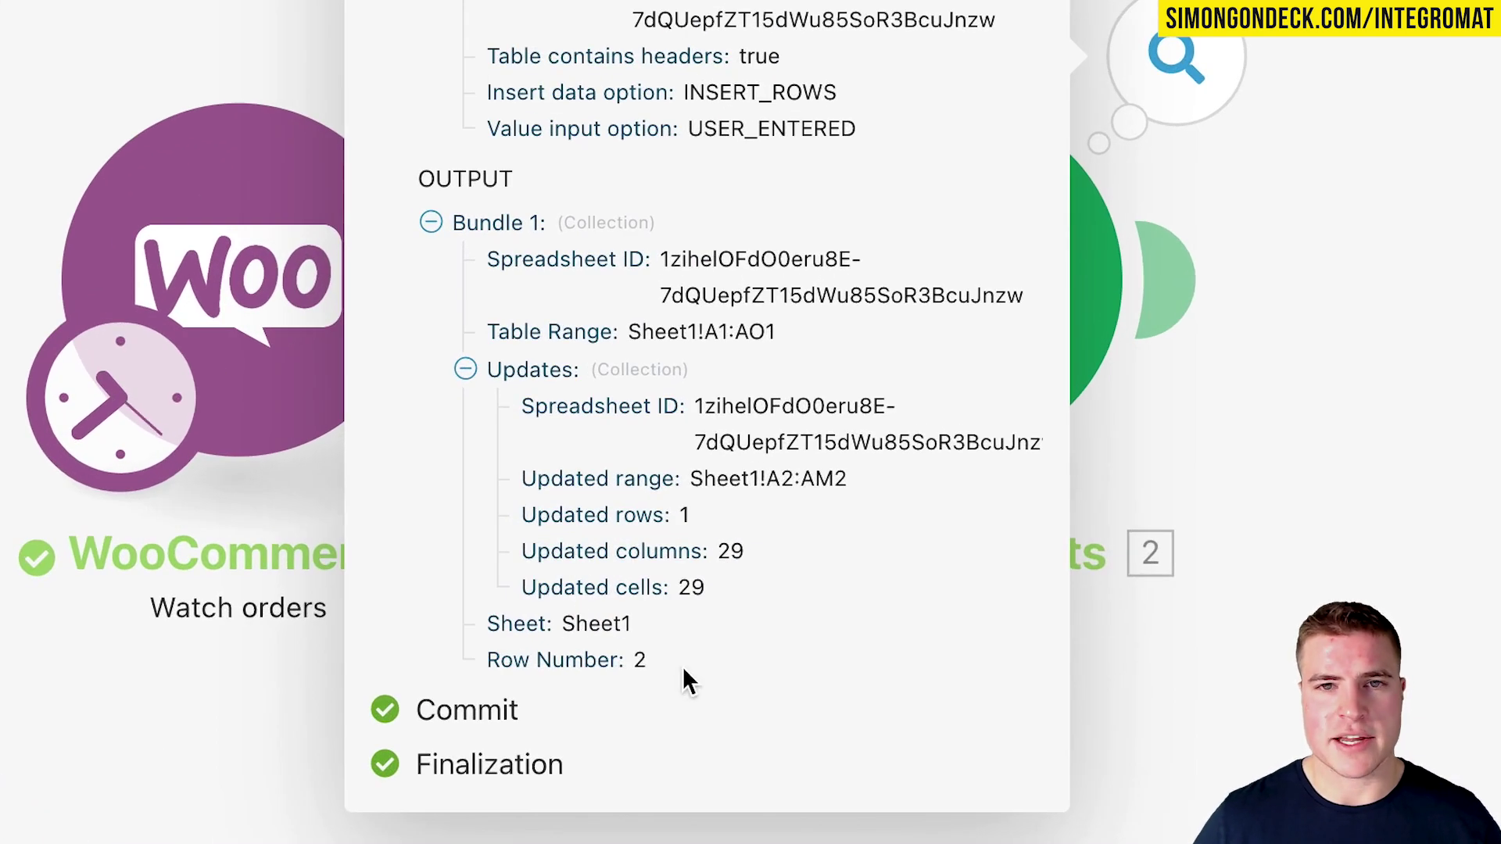
pyautogui.moveTo(670, 659); pyautogui.dragTo(489, 658)
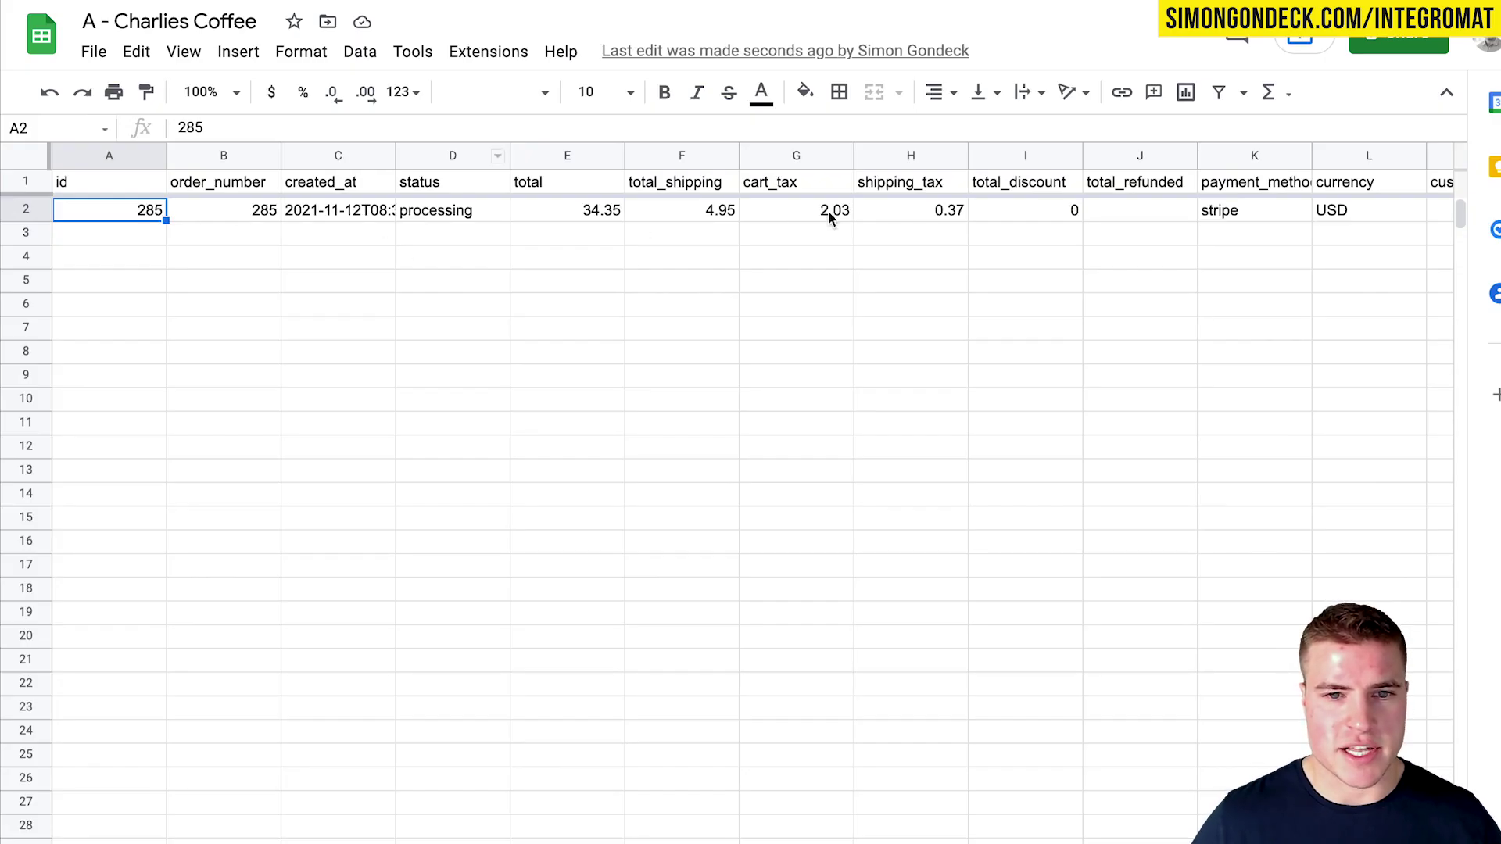
# Check order 285's status in cell D2, then return to the Integromat scenario.
pyautogui.click(439, 219)
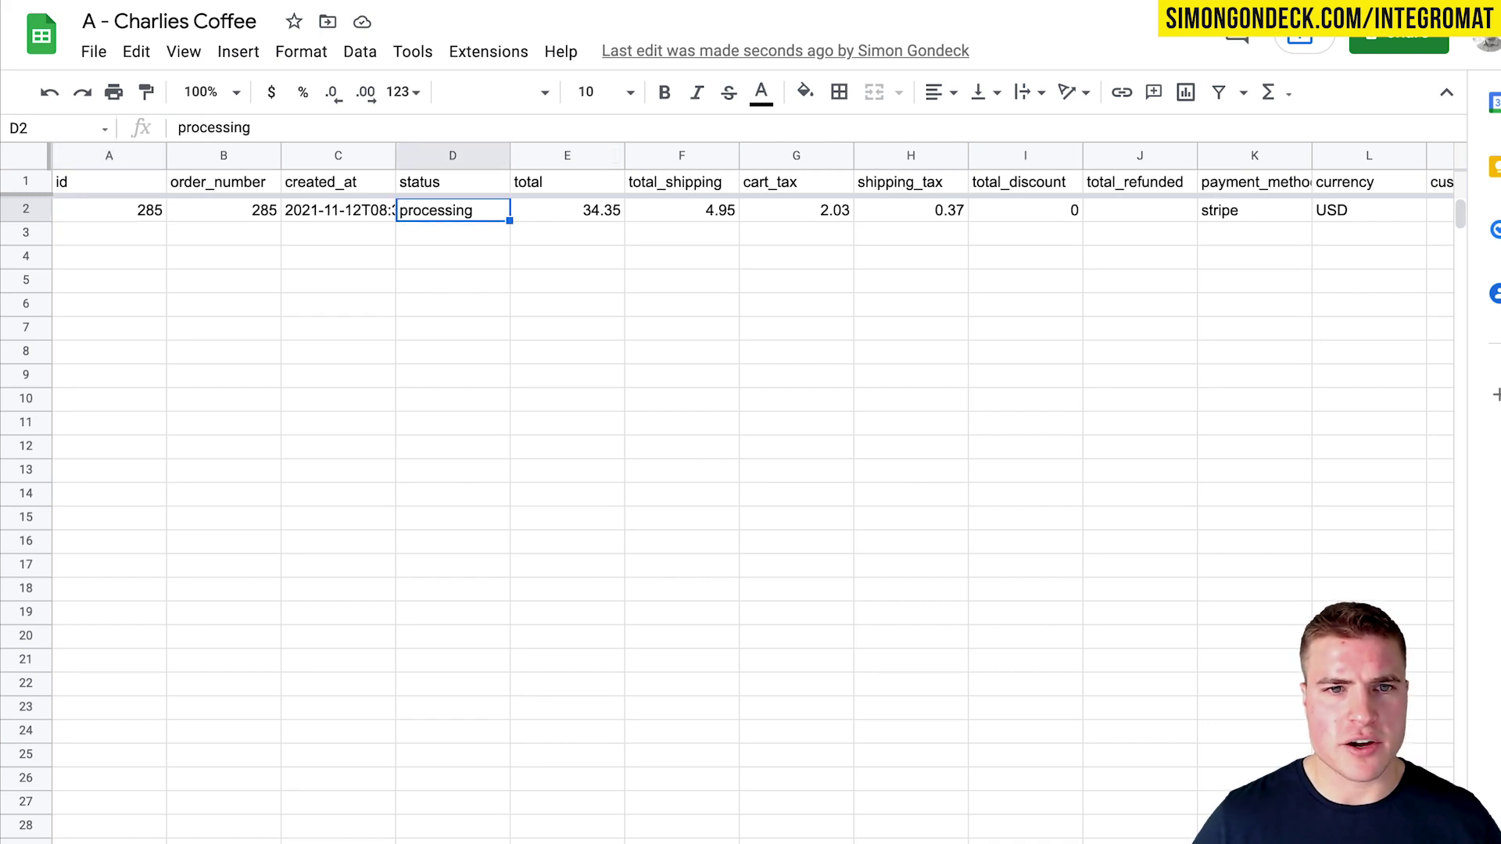
pyautogui.click(1031, 1)
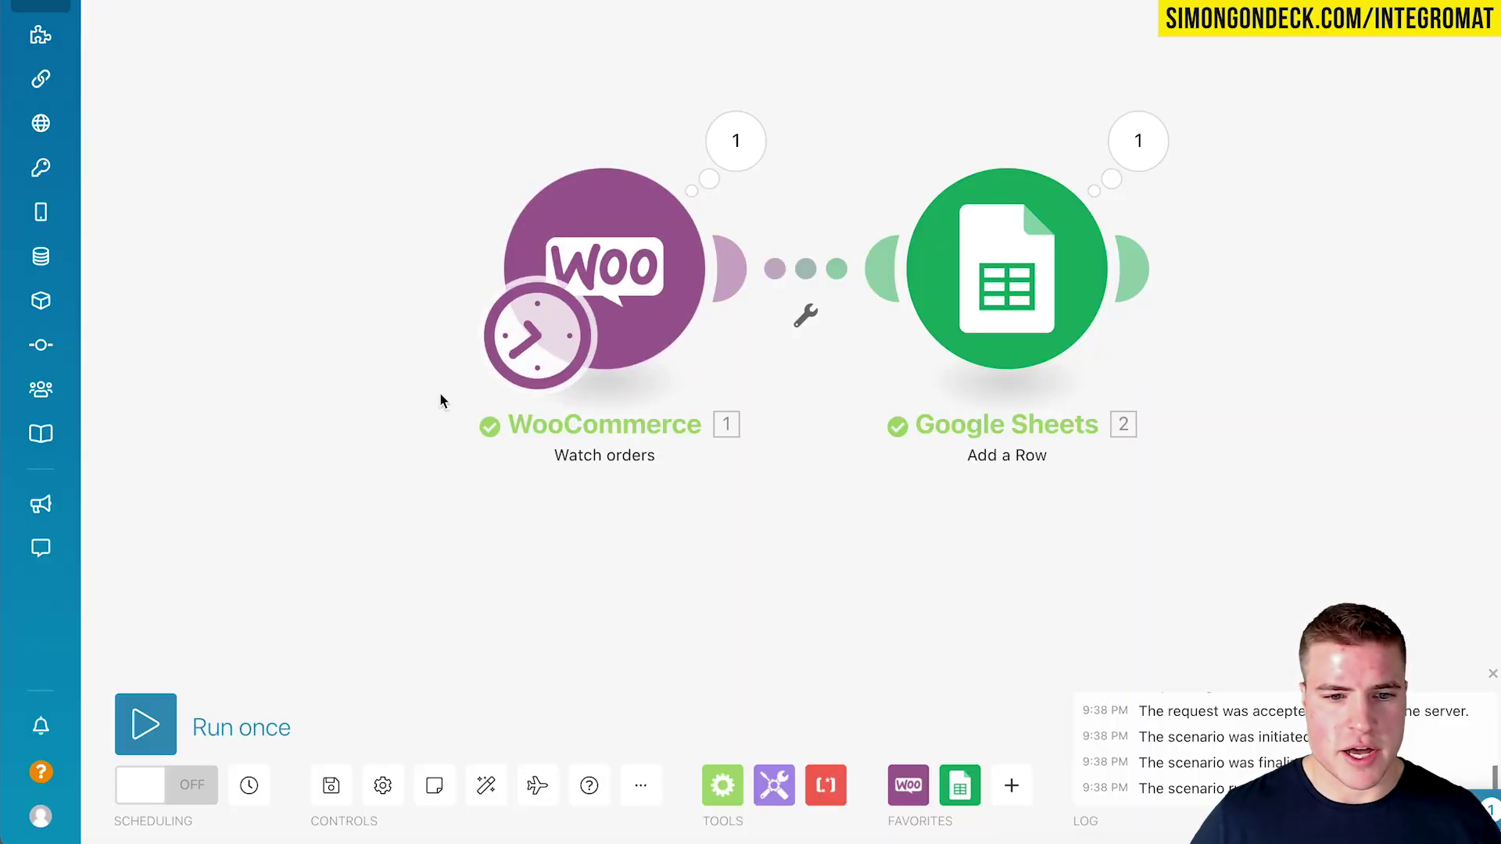
# Run the scenario again and verify the fetched bundle is Order ID 288.
pyautogui.click(148, 727)
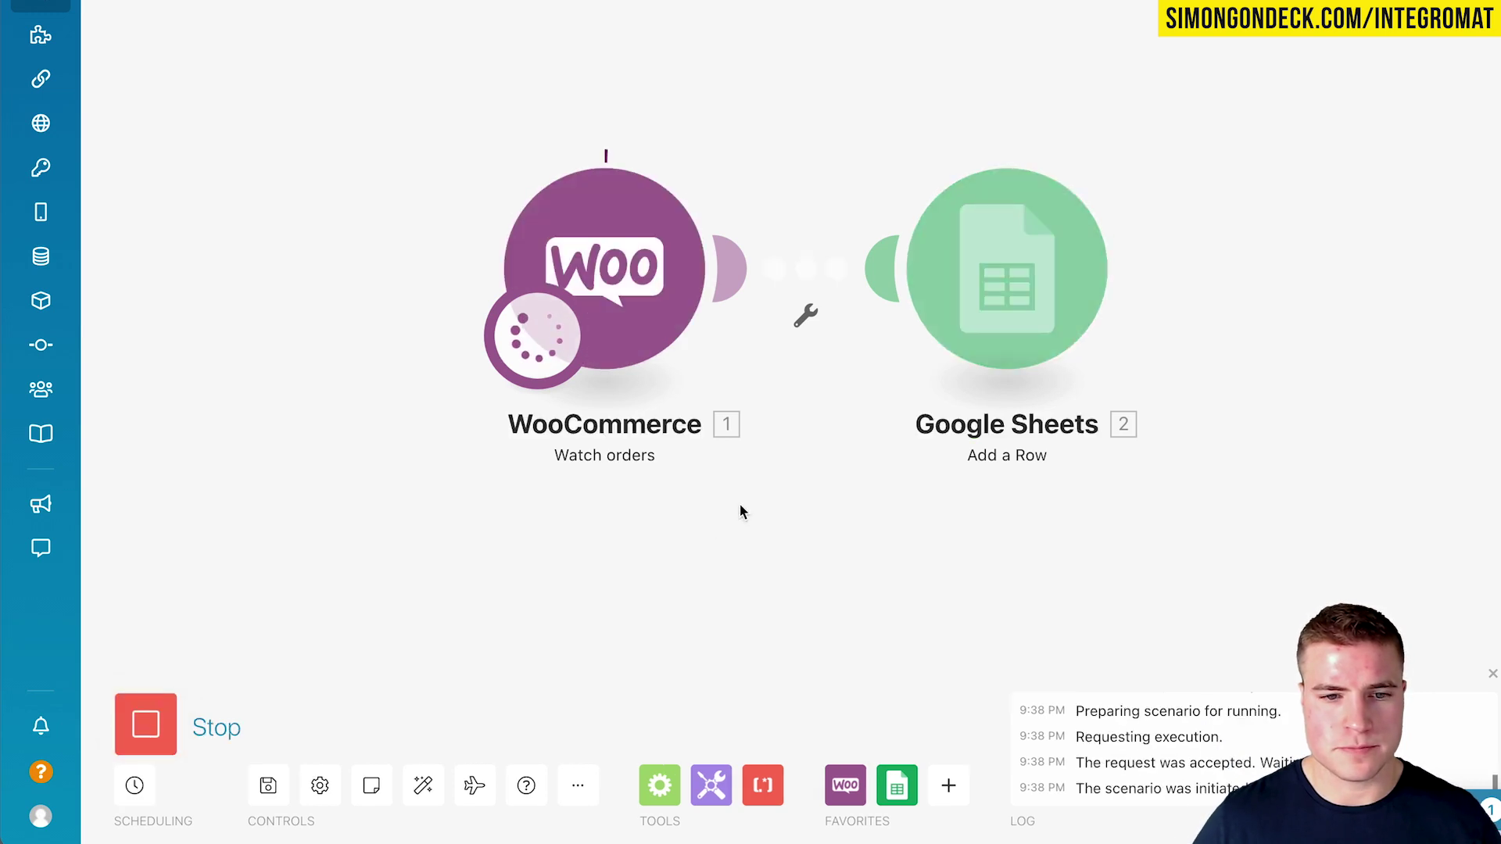
pyautogui.click(734, 140)
pyautogui.doubleClick(945, 36)
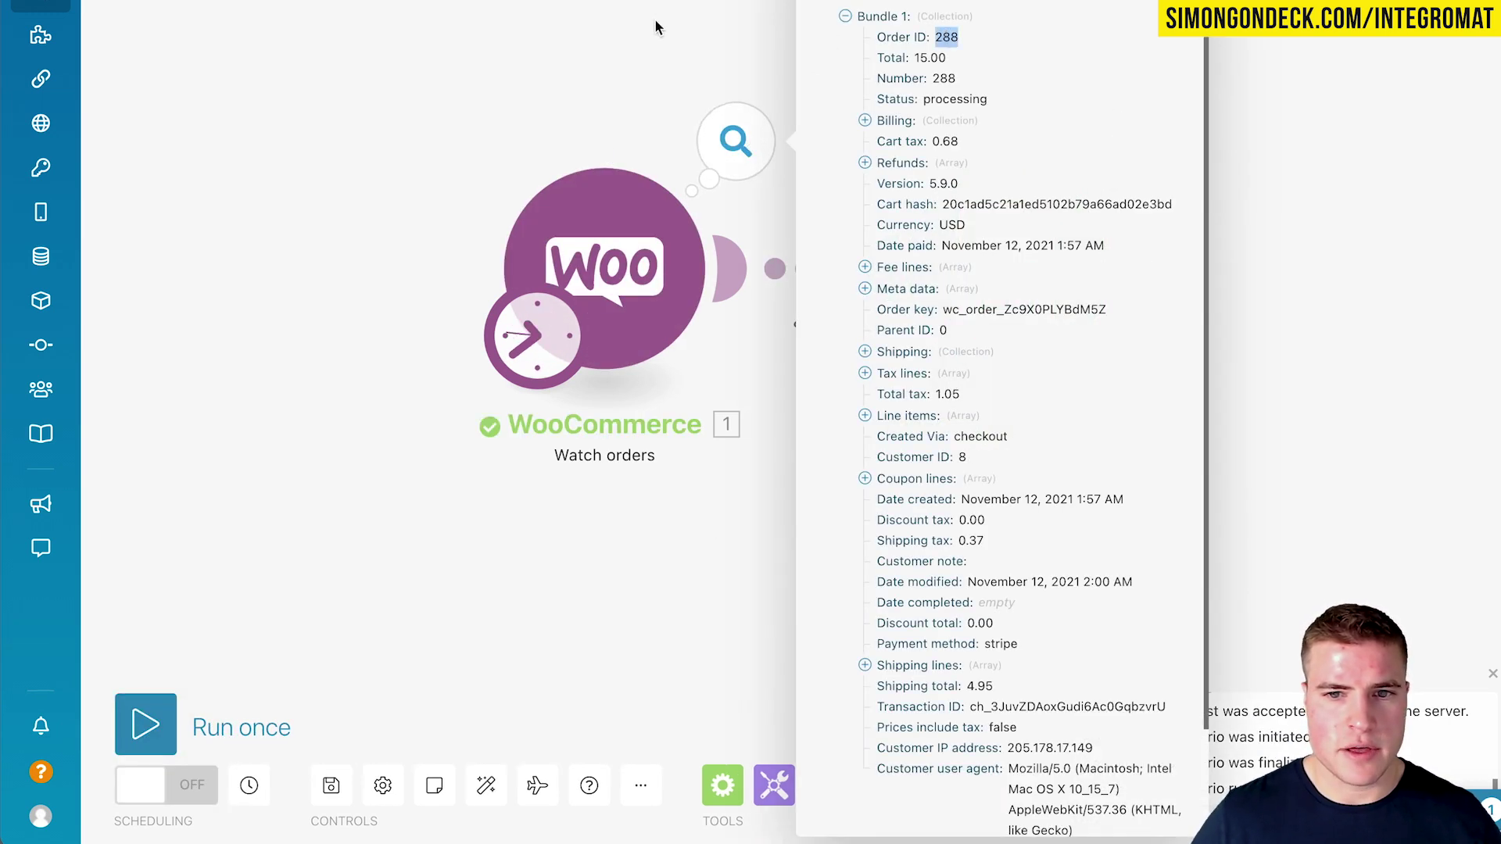
pyautogui.click(659, 34)
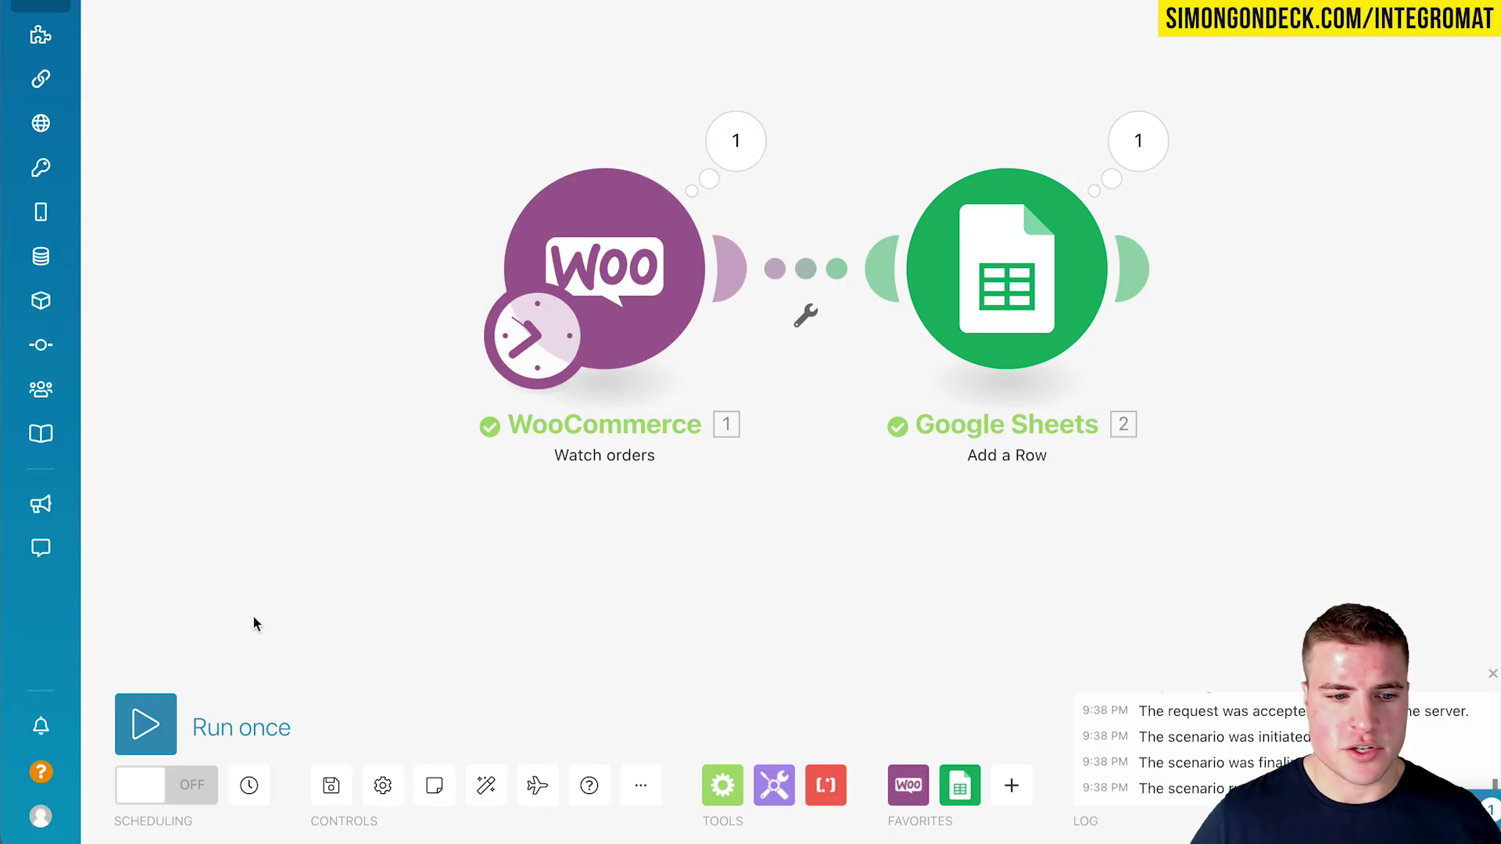
# Raise the Watch orders limit to 25 and run the scenario once.
pyautogui.click(167, 723)
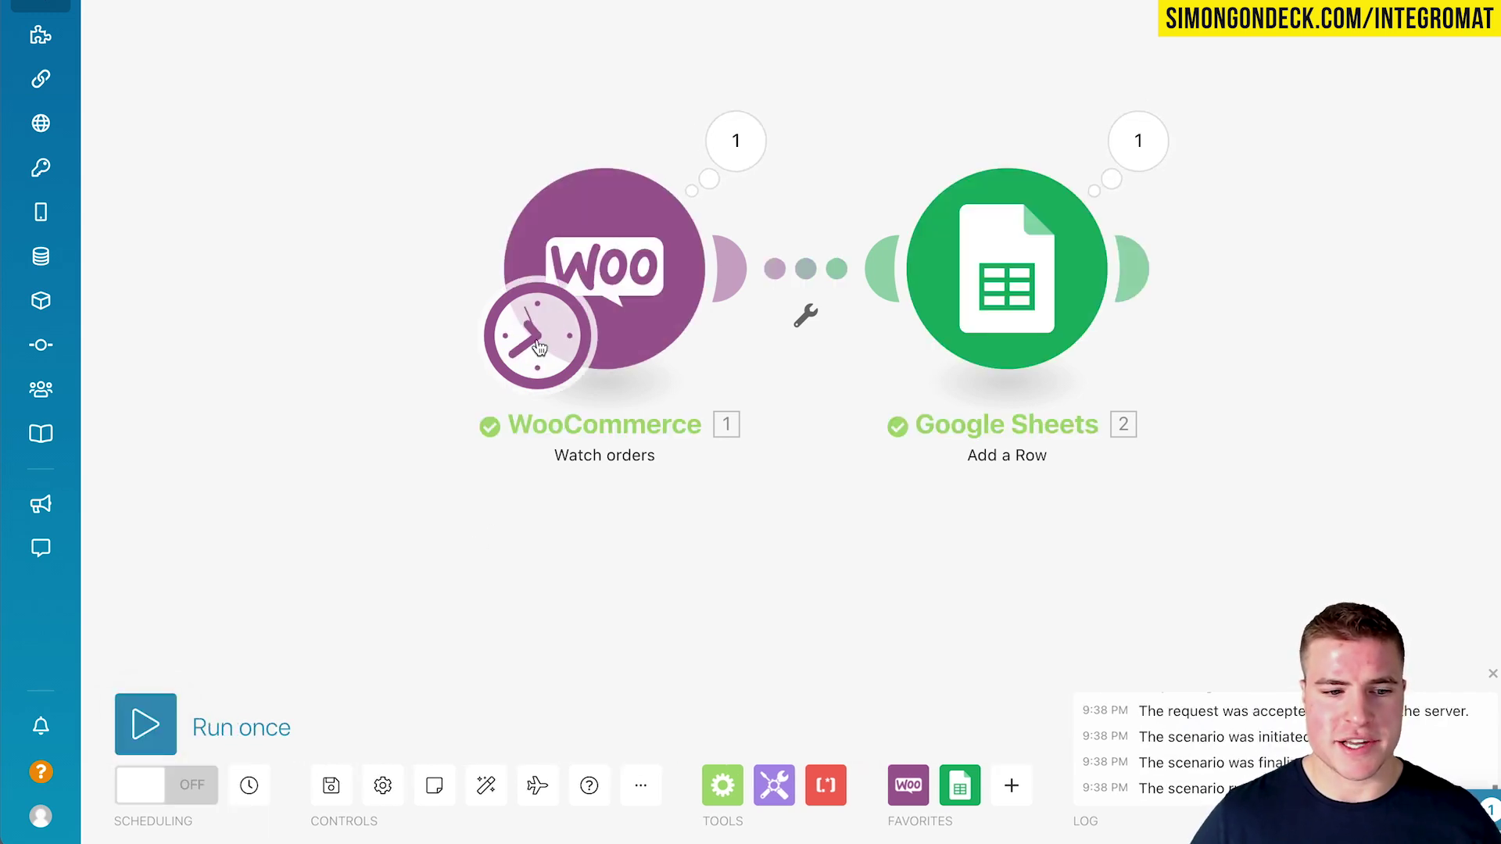
pyautogui.click(622, 289)
pyautogui.click(754, 362)
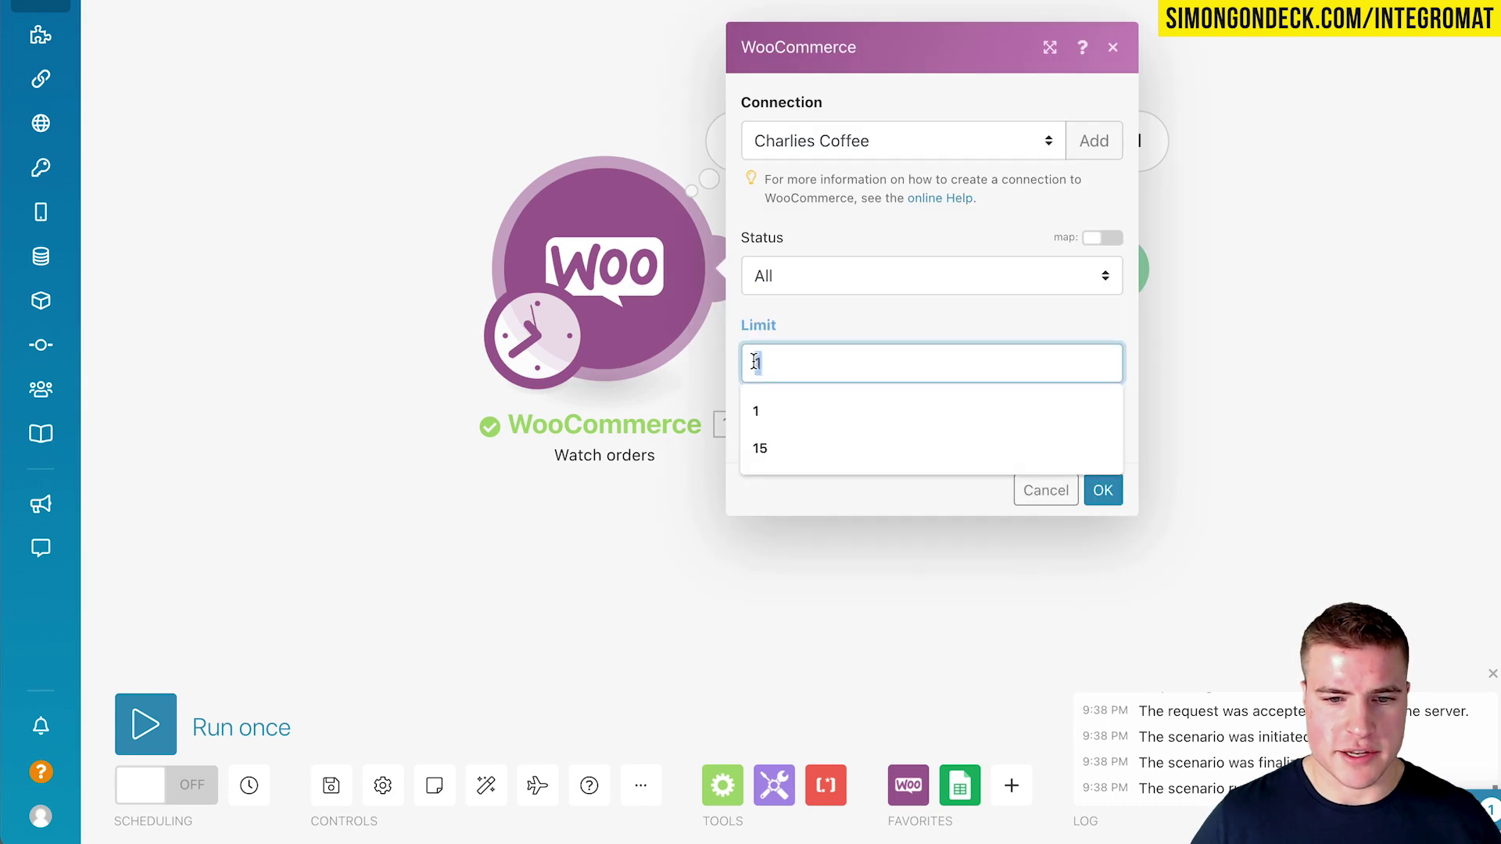
pyautogui.write('100')
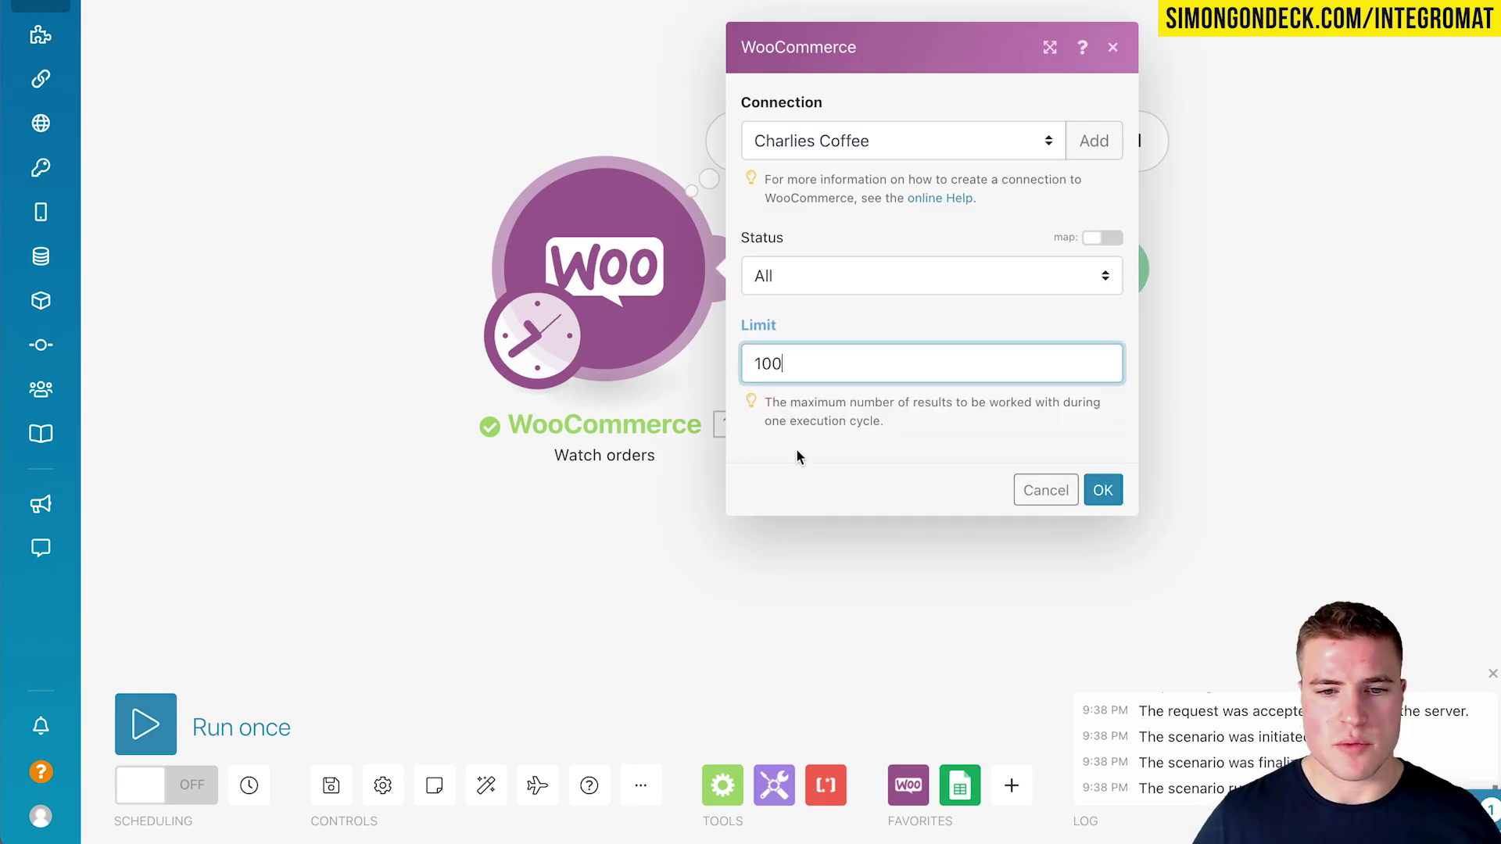
pyautogui.hotkey('ctrl', 'a')
pyautogui.write('1')
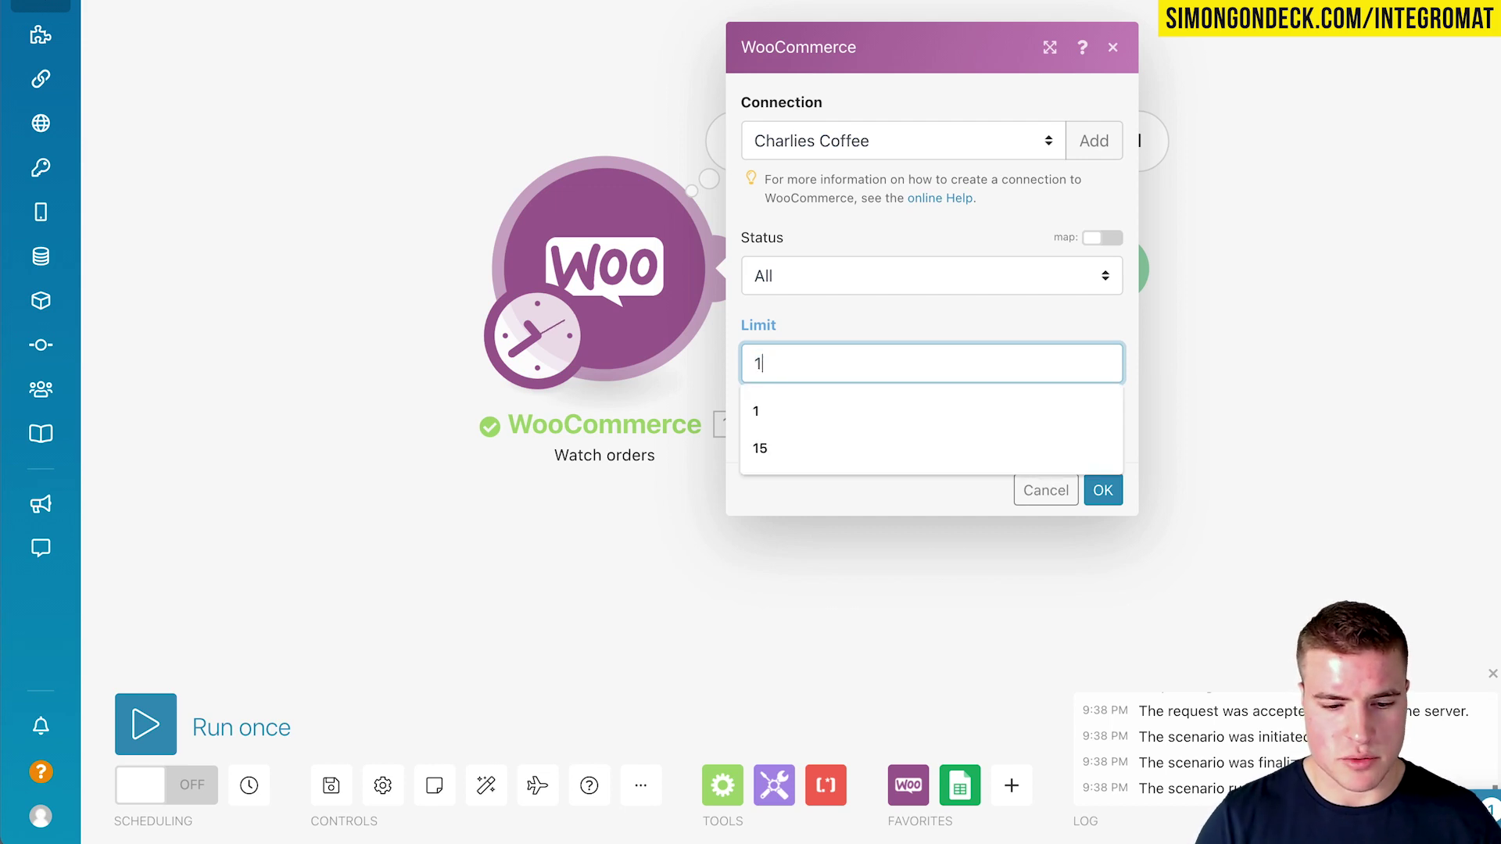
pyautogui.write('5')
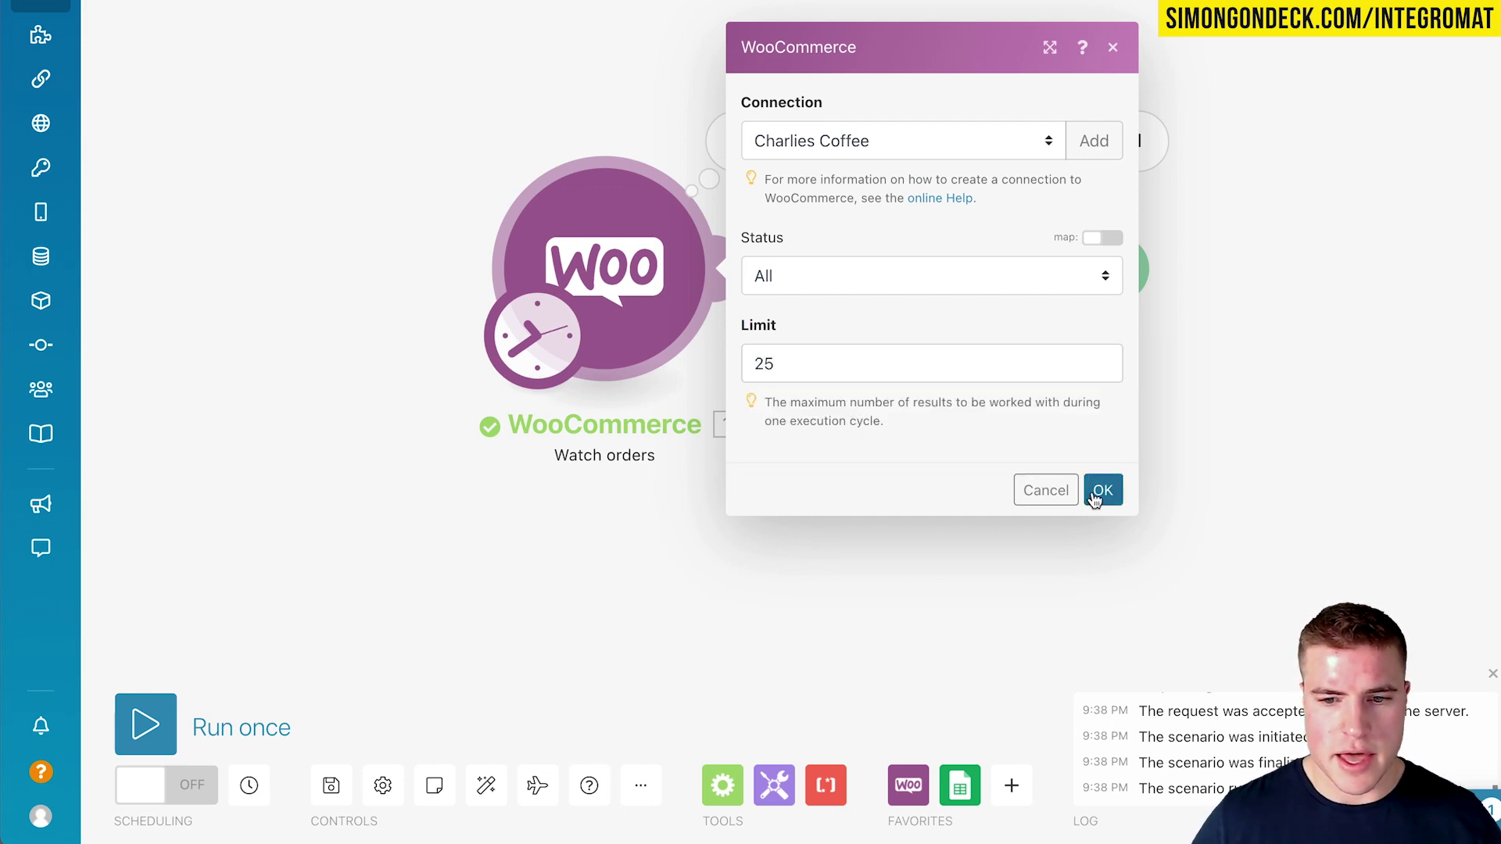
pyautogui.click(1101, 490)
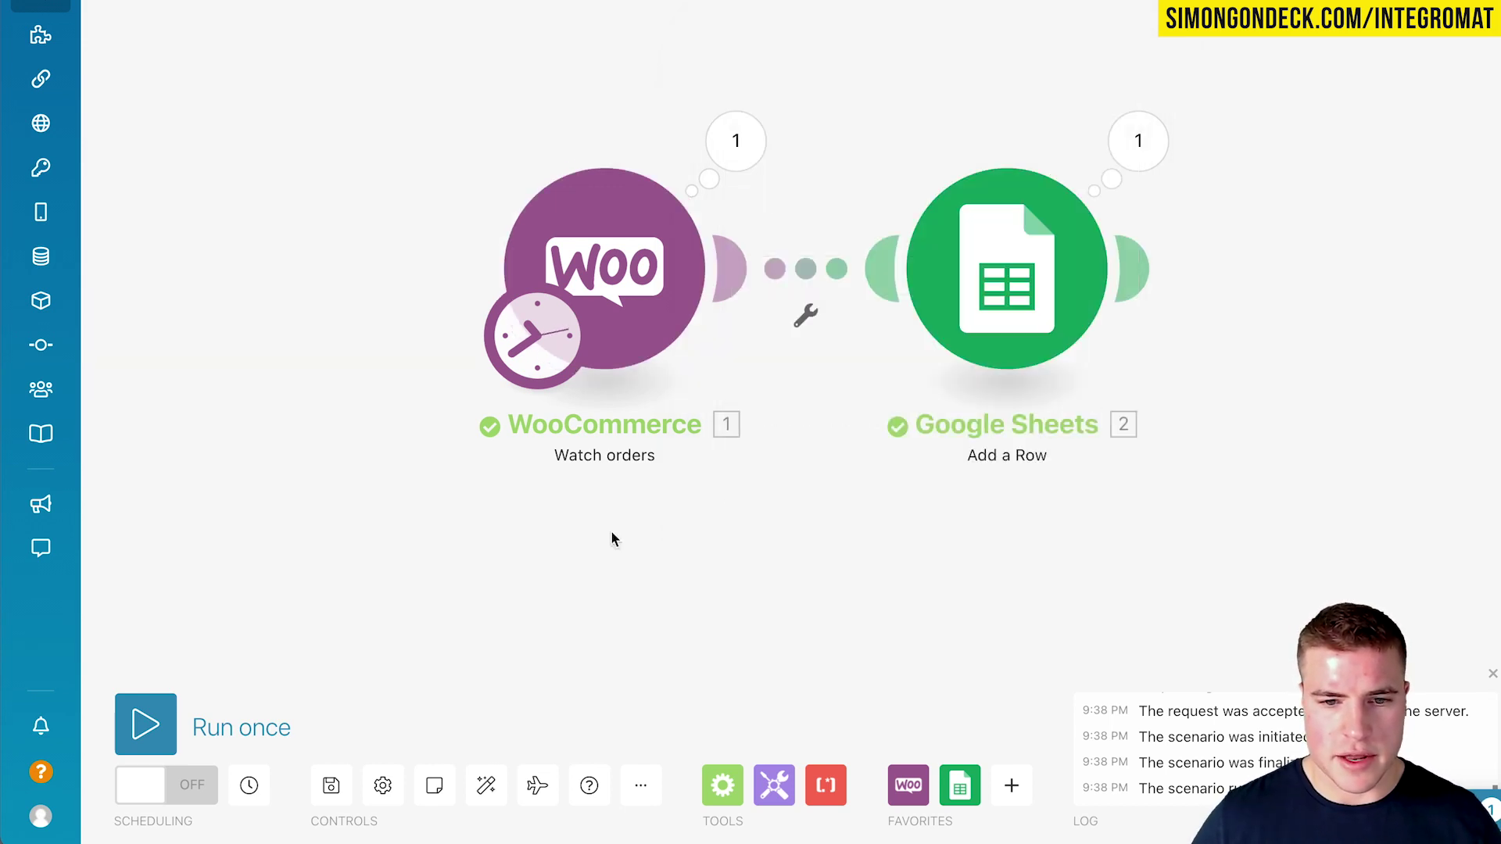
pyautogui.click(147, 747)
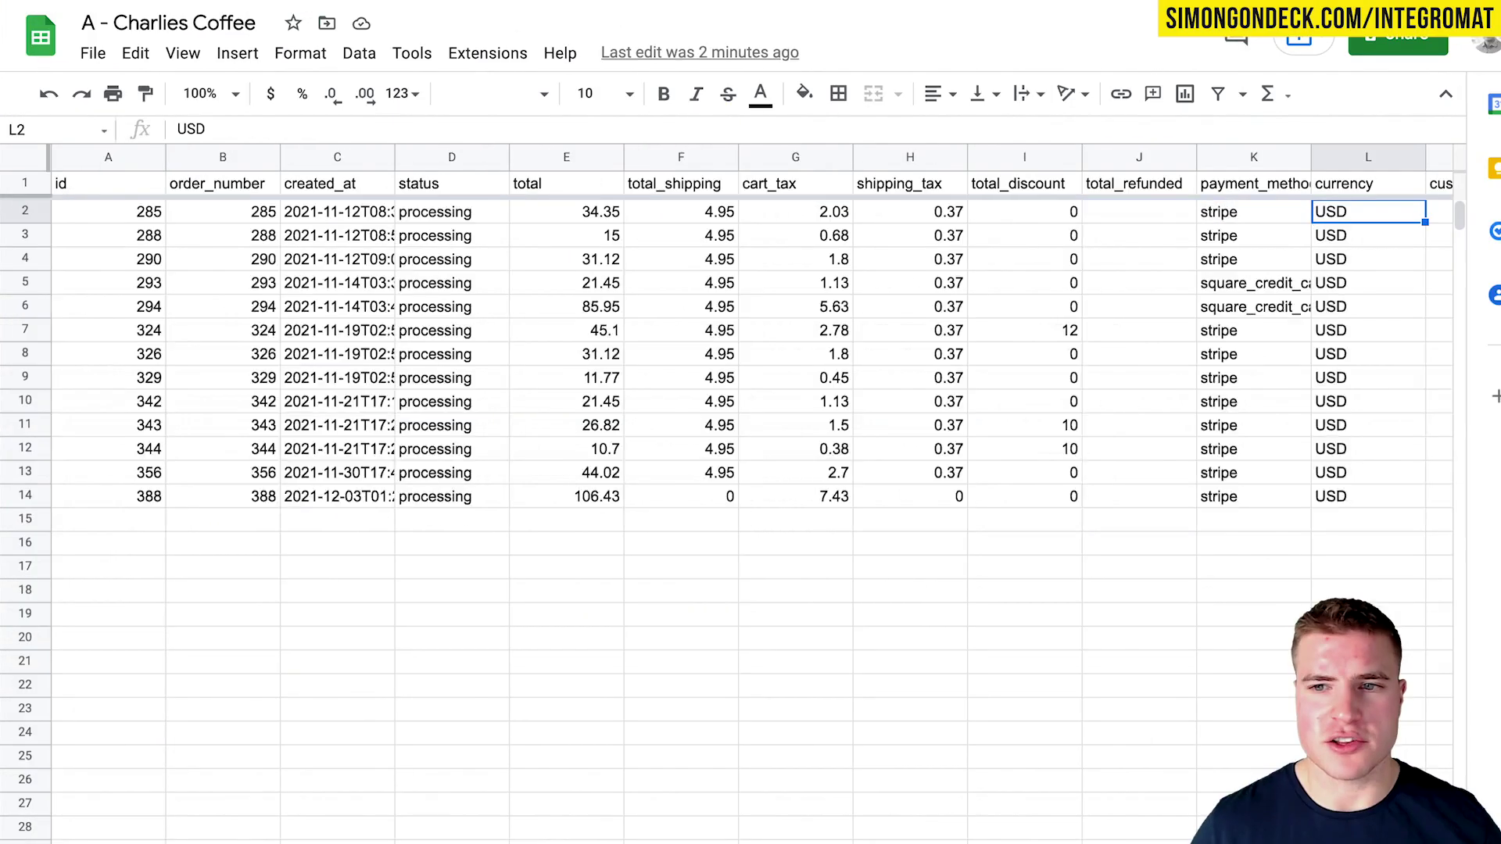
# Move along row 2 to the line_items (AI) column showing [Collection].
pyautogui.press('Right')
pyautogui.press('Right')
pyautogui.press('Right')
pyautogui.press('Right')
pyautogui.press('Right')
pyautogui.press('Right')
pyautogui.press('Right')
pyautogui.press('Right')
pyautogui.press('Right')
pyautogui.press('Right')
pyautogui.press('Right')
pyautogui.press('Right')
pyautogui.press('Right')
pyautogui.press('Right')
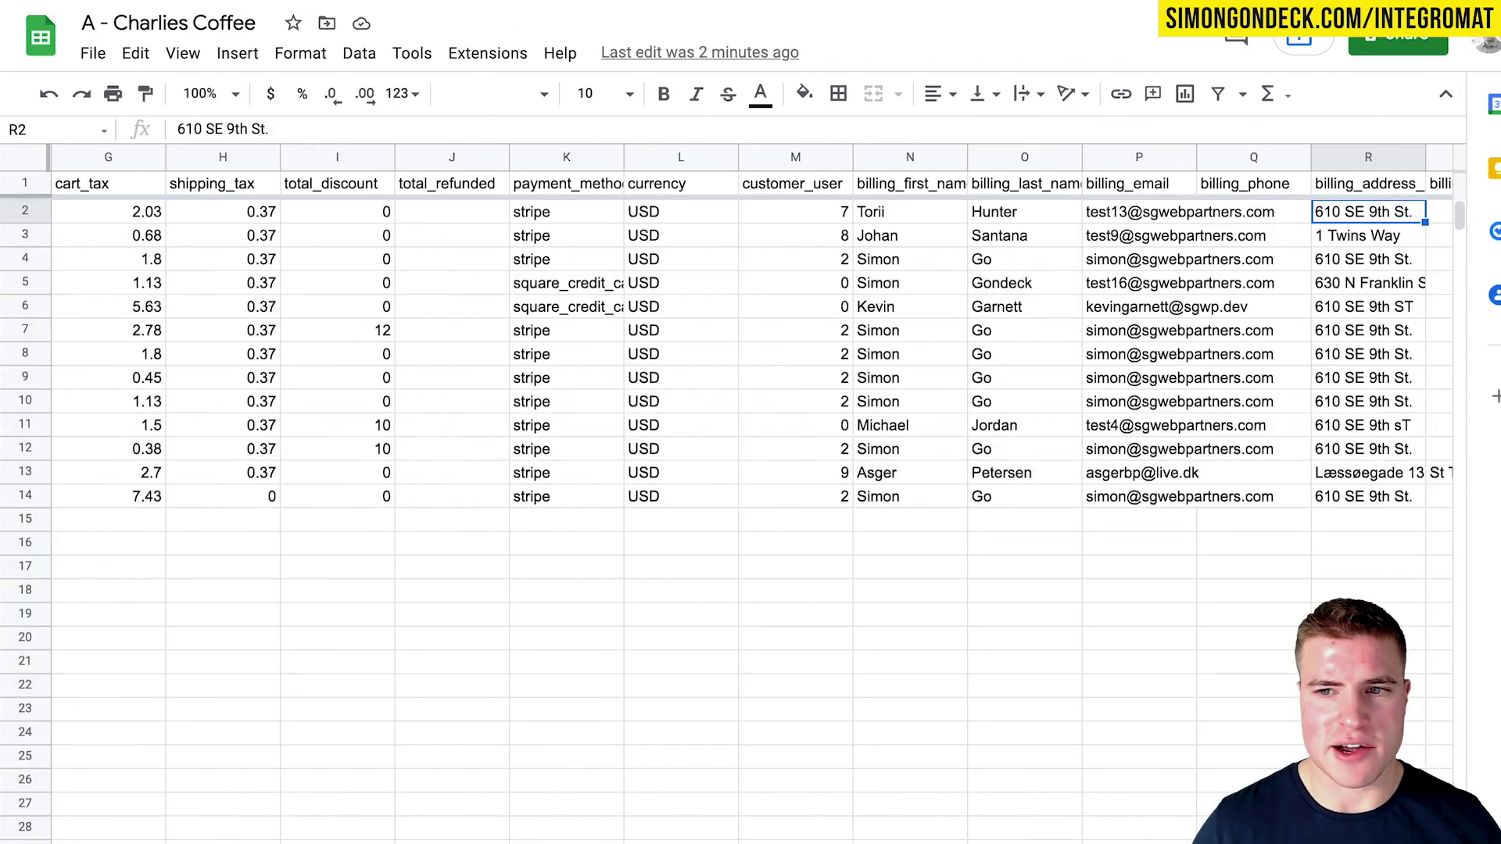
pyautogui.press('Right')
pyautogui.press('Right')
pyautogui.press('Right')
pyautogui.press('Right')
pyautogui.press('Right')
pyautogui.press('Right')
pyautogui.press('Right')
pyautogui.press('Right')
pyautogui.press('Right')
pyautogui.press('Right')
pyautogui.press('Right')
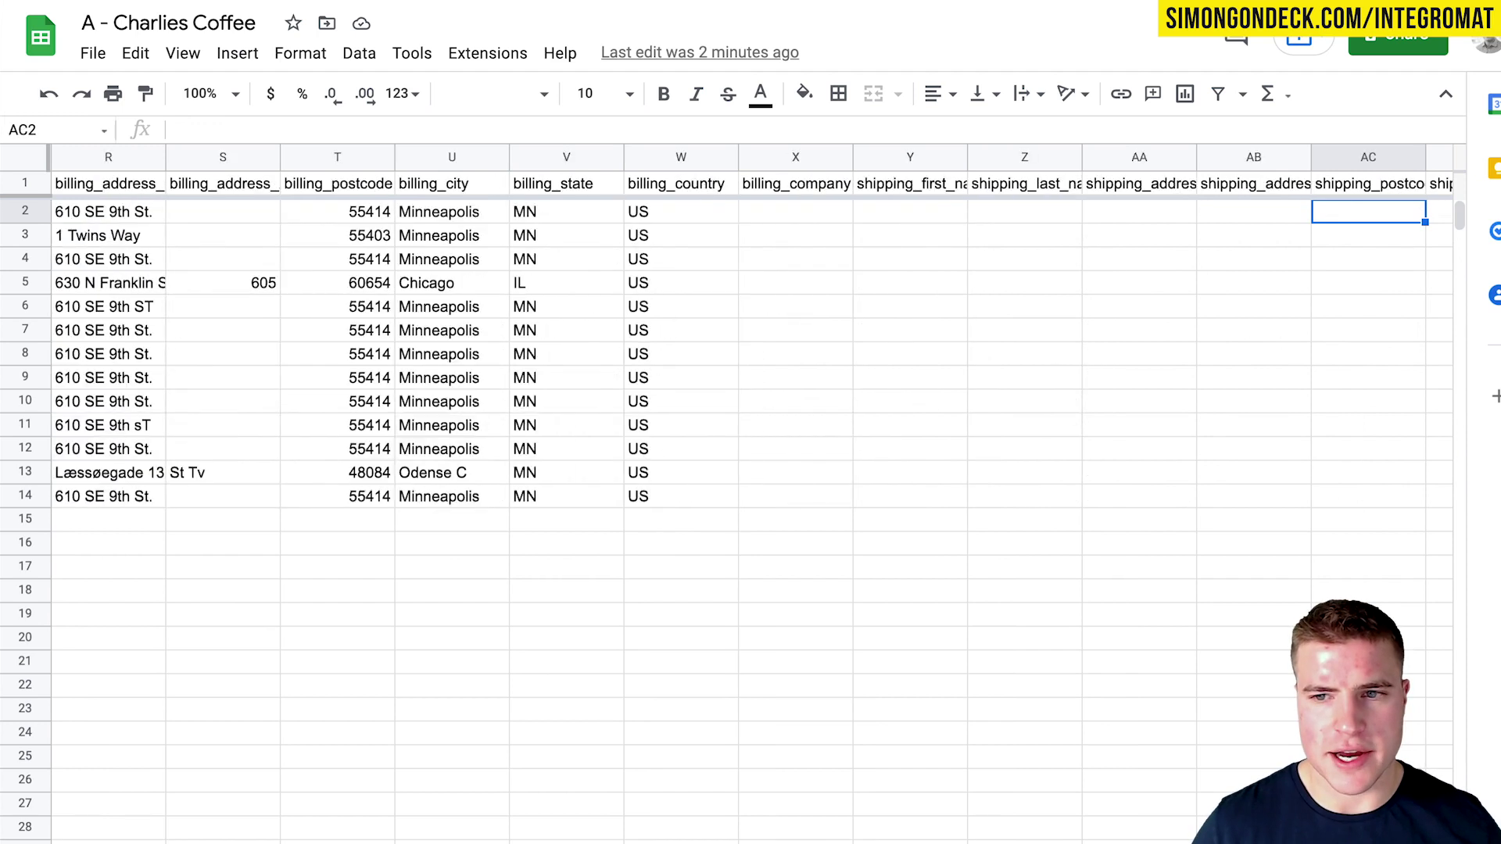
pyautogui.press('Left')
pyautogui.press('Left')
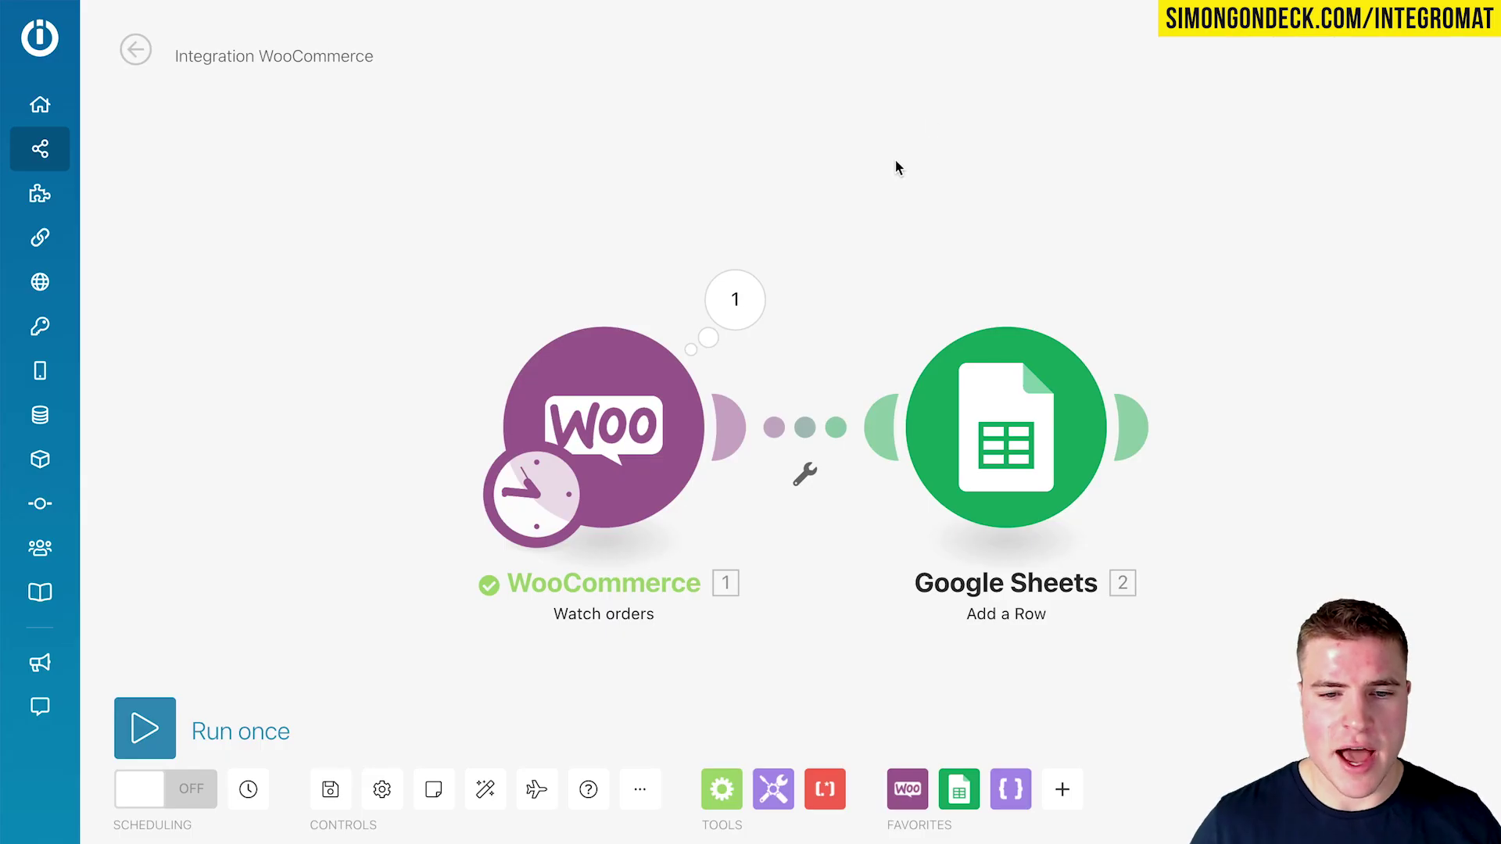
# Insert a WooCommerce Get an order module into the link, with Order ID 283.
pyautogui.rightClick(787, 426)
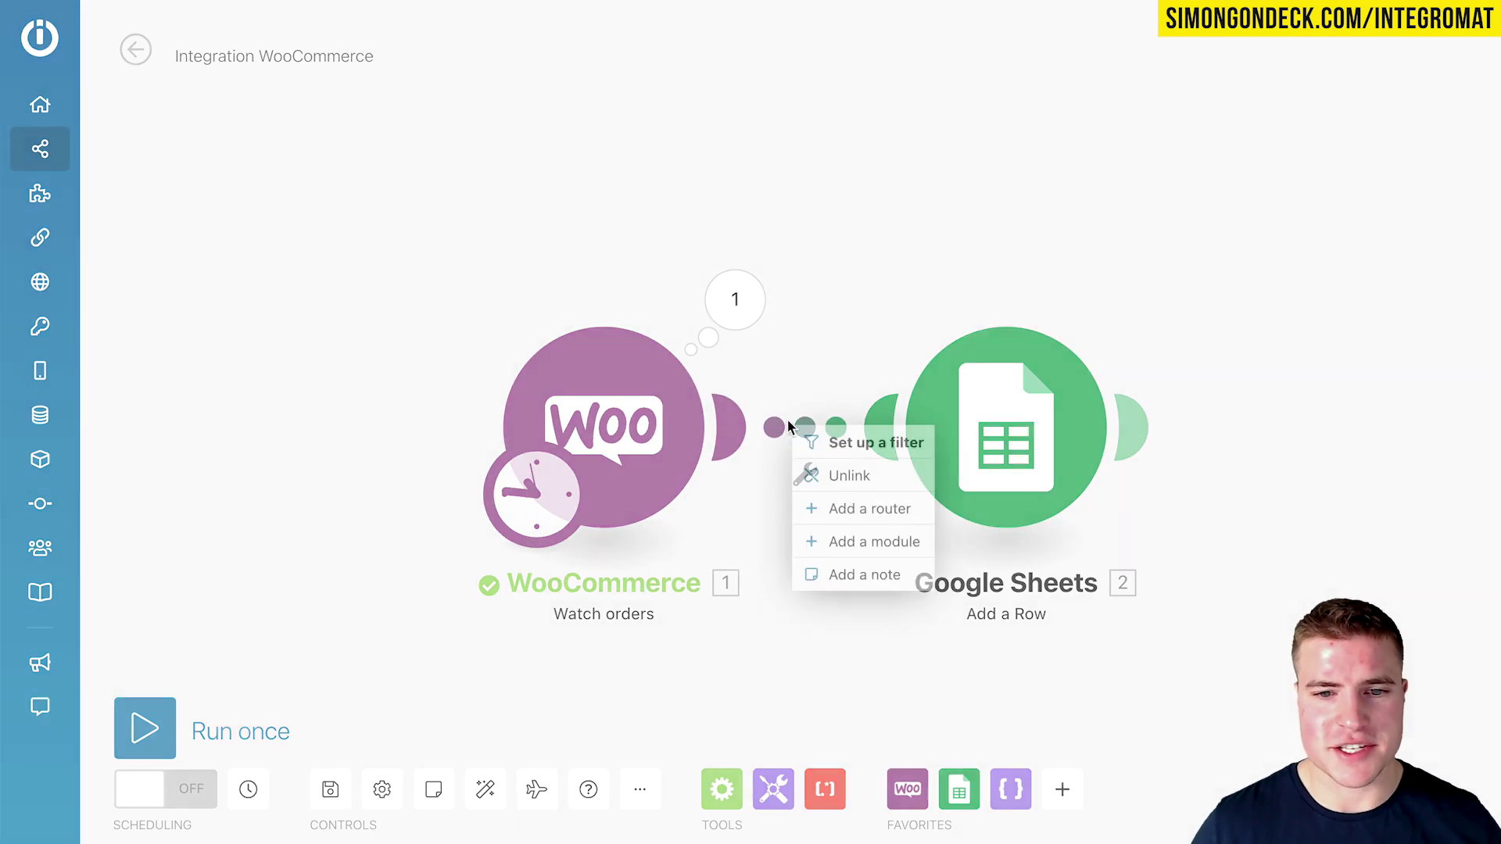
pyautogui.click(818, 542)
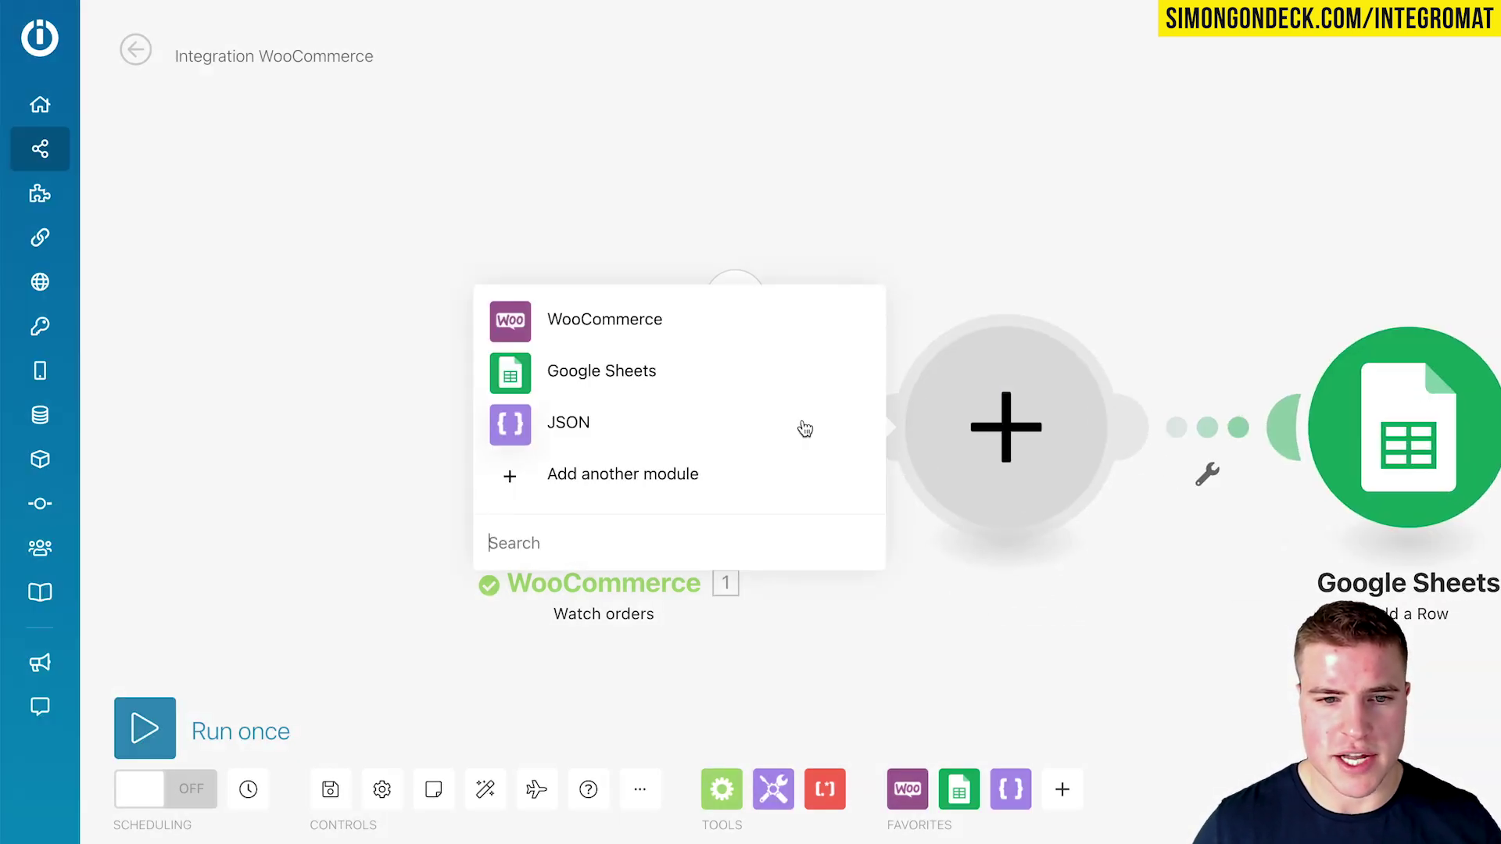
pyautogui.click(660, 340)
pyautogui.write('get an')
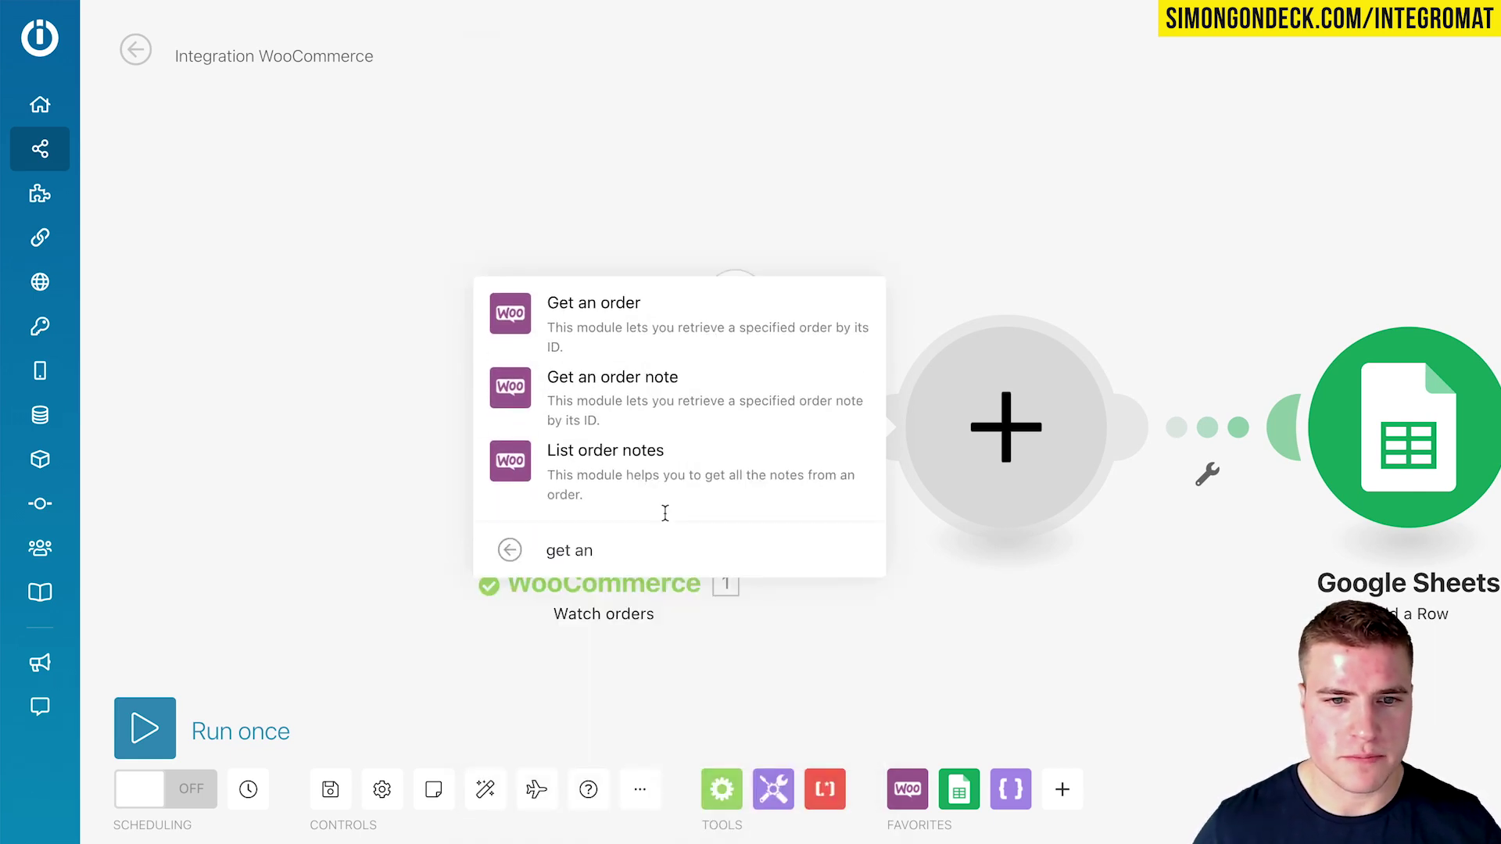
pyautogui.click(686, 335)
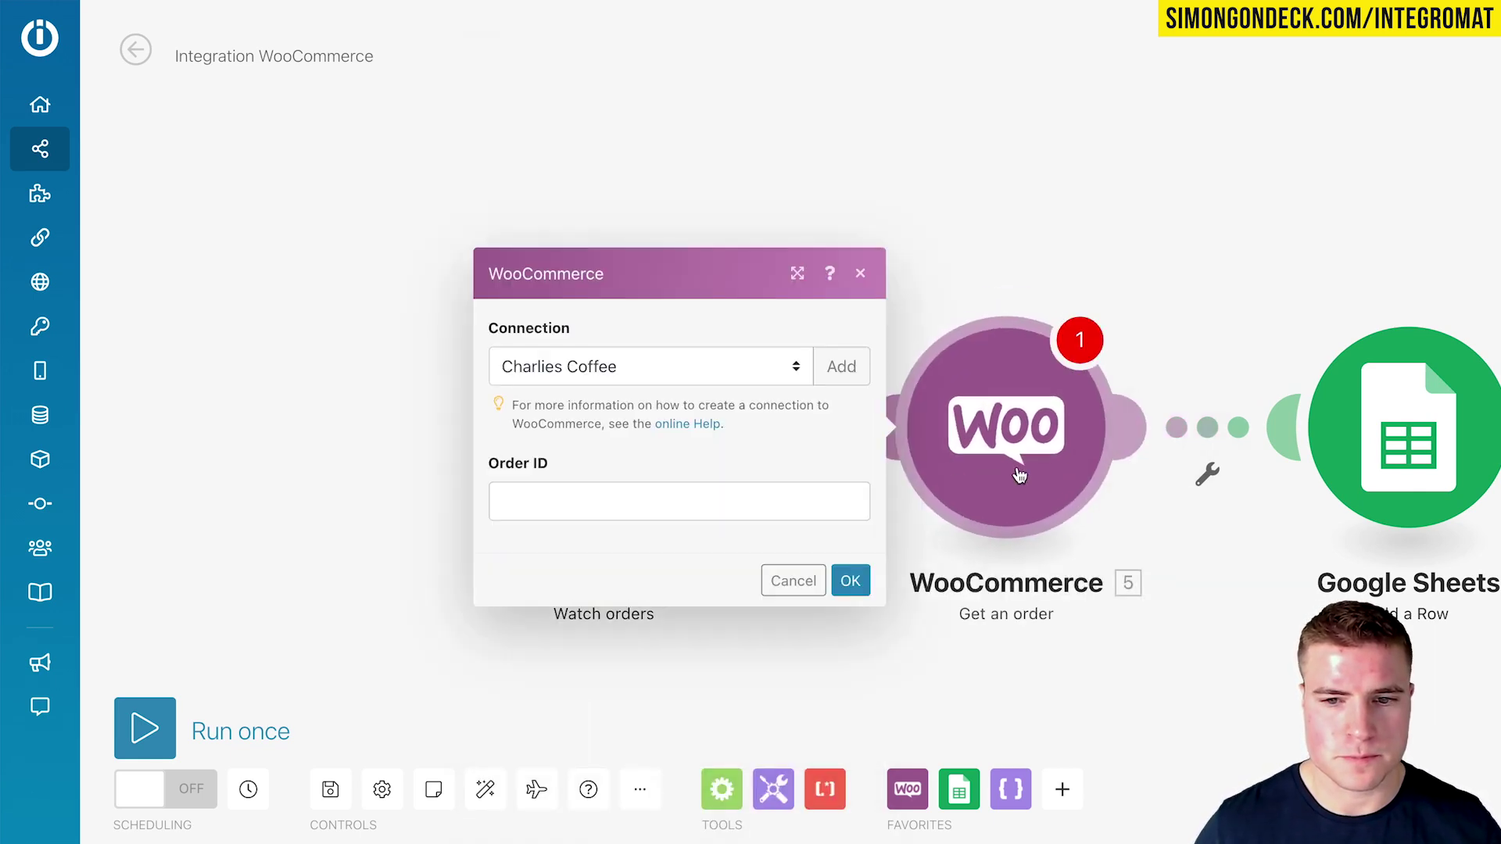
pyautogui.click(769, 495)
pyautogui.write('283')
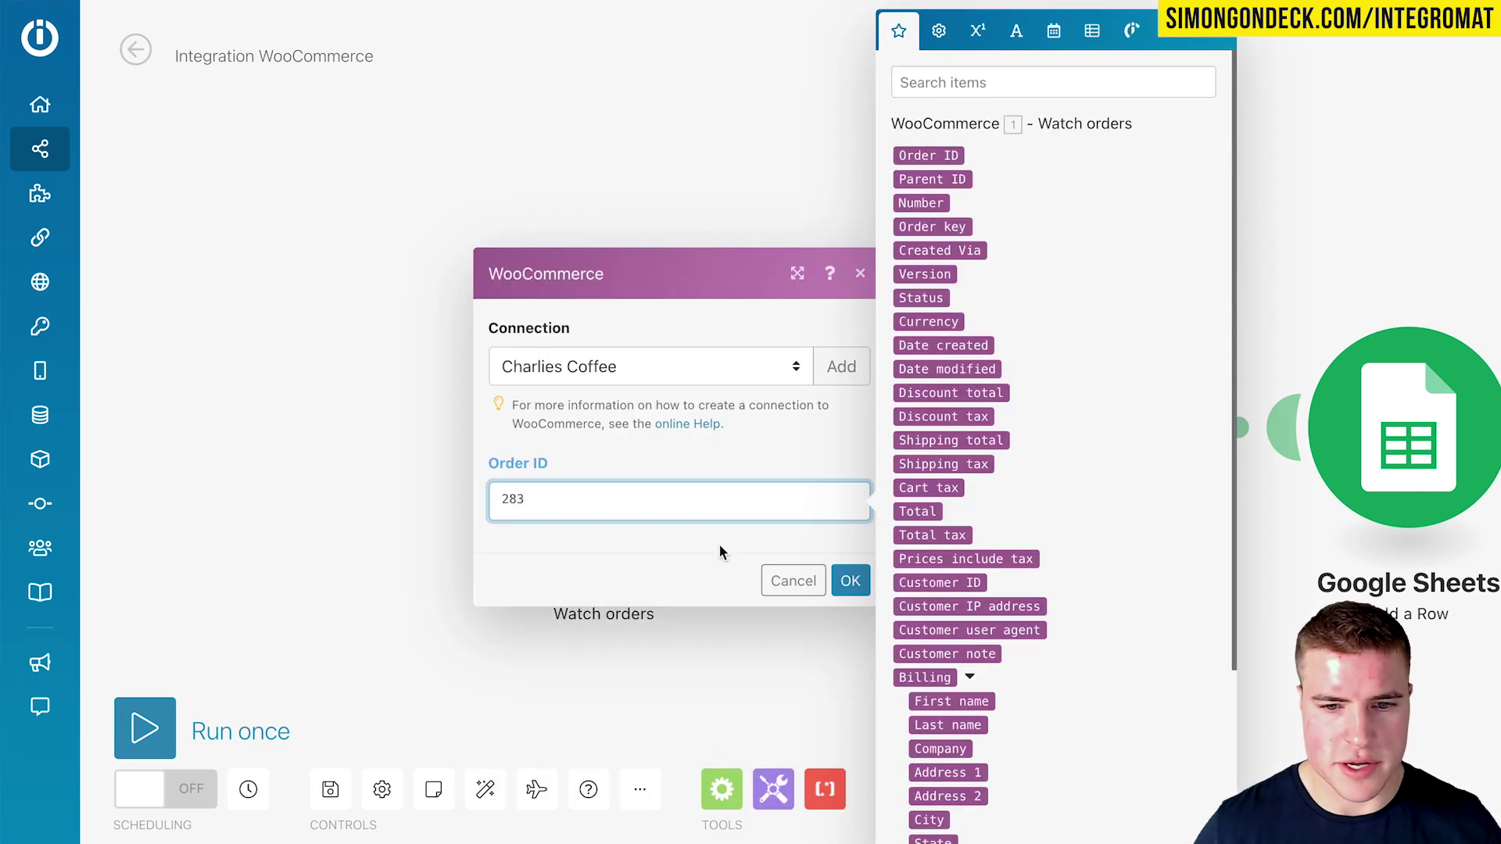
pyautogui.click(850, 580)
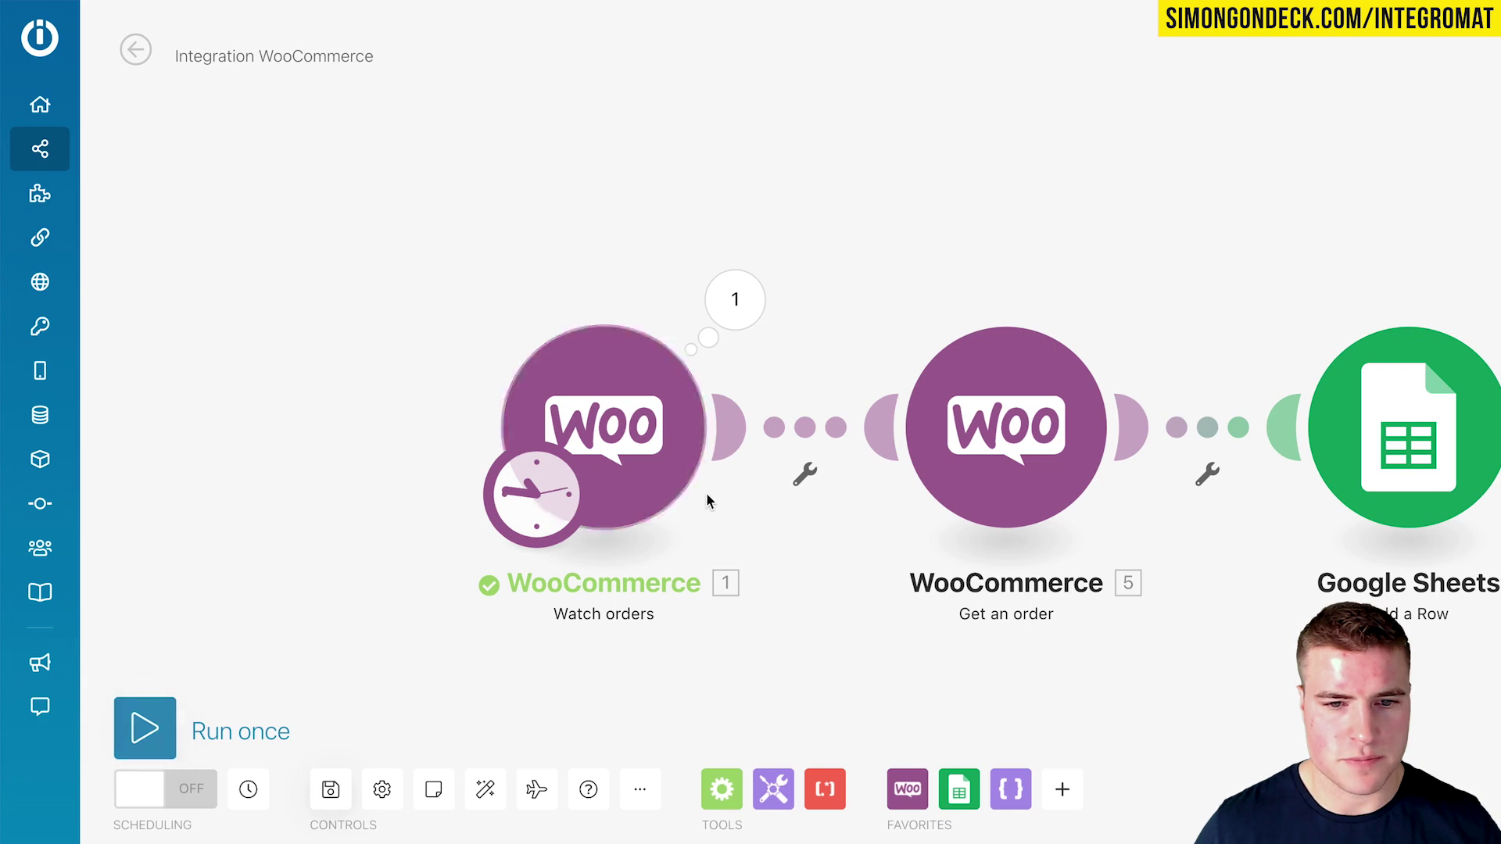
# Detach Get an order from Watch orders and Google Sheets, and auto-align the modules.
pyautogui.click(768, 434)
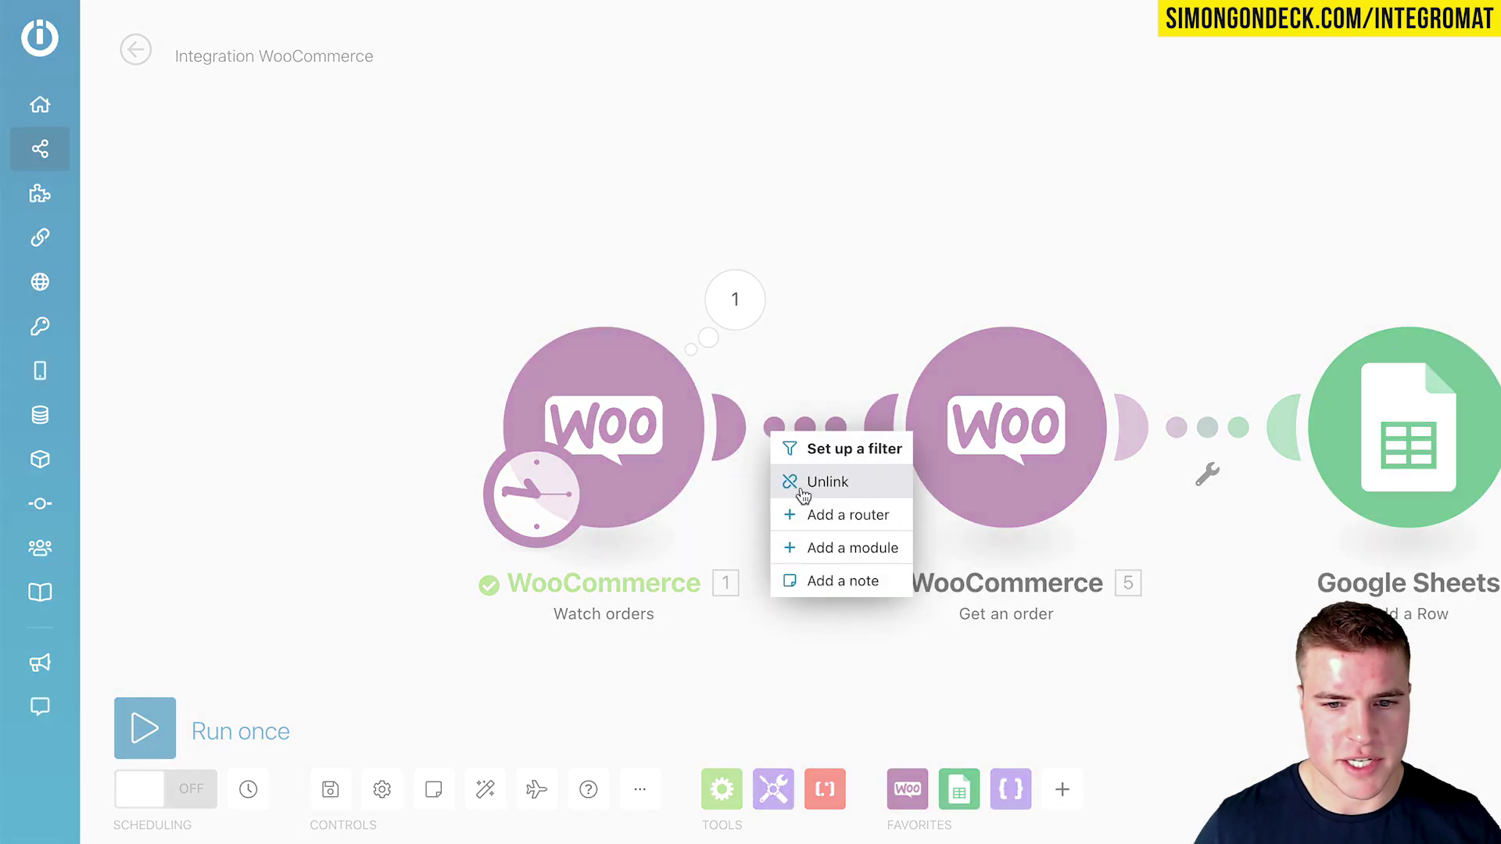
pyautogui.click(805, 482)
pyautogui.moveTo(665, 389); pyautogui.dragTo(889, 123)
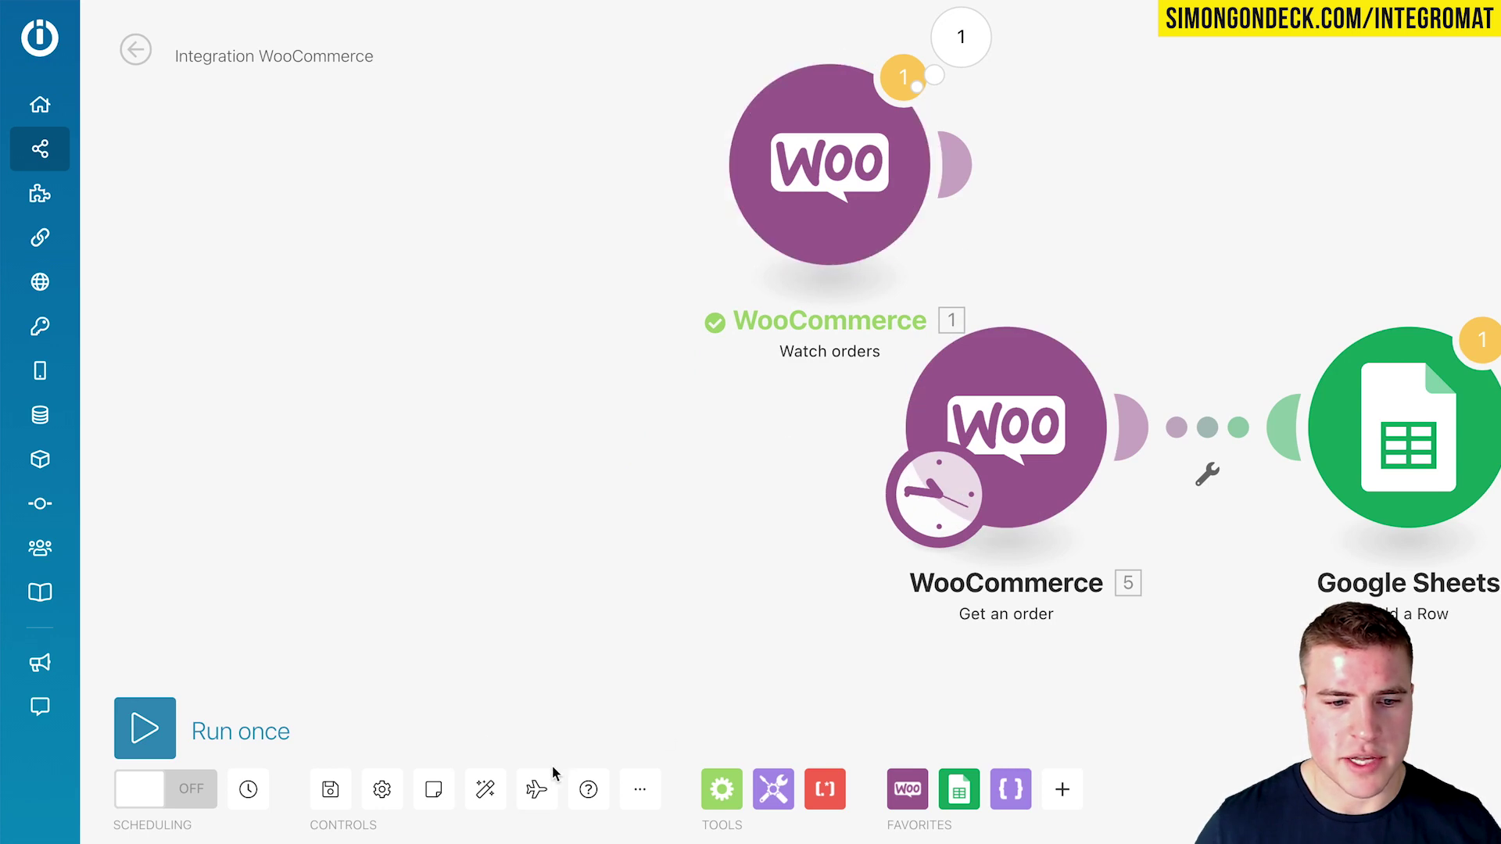
pyautogui.click(477, 789)
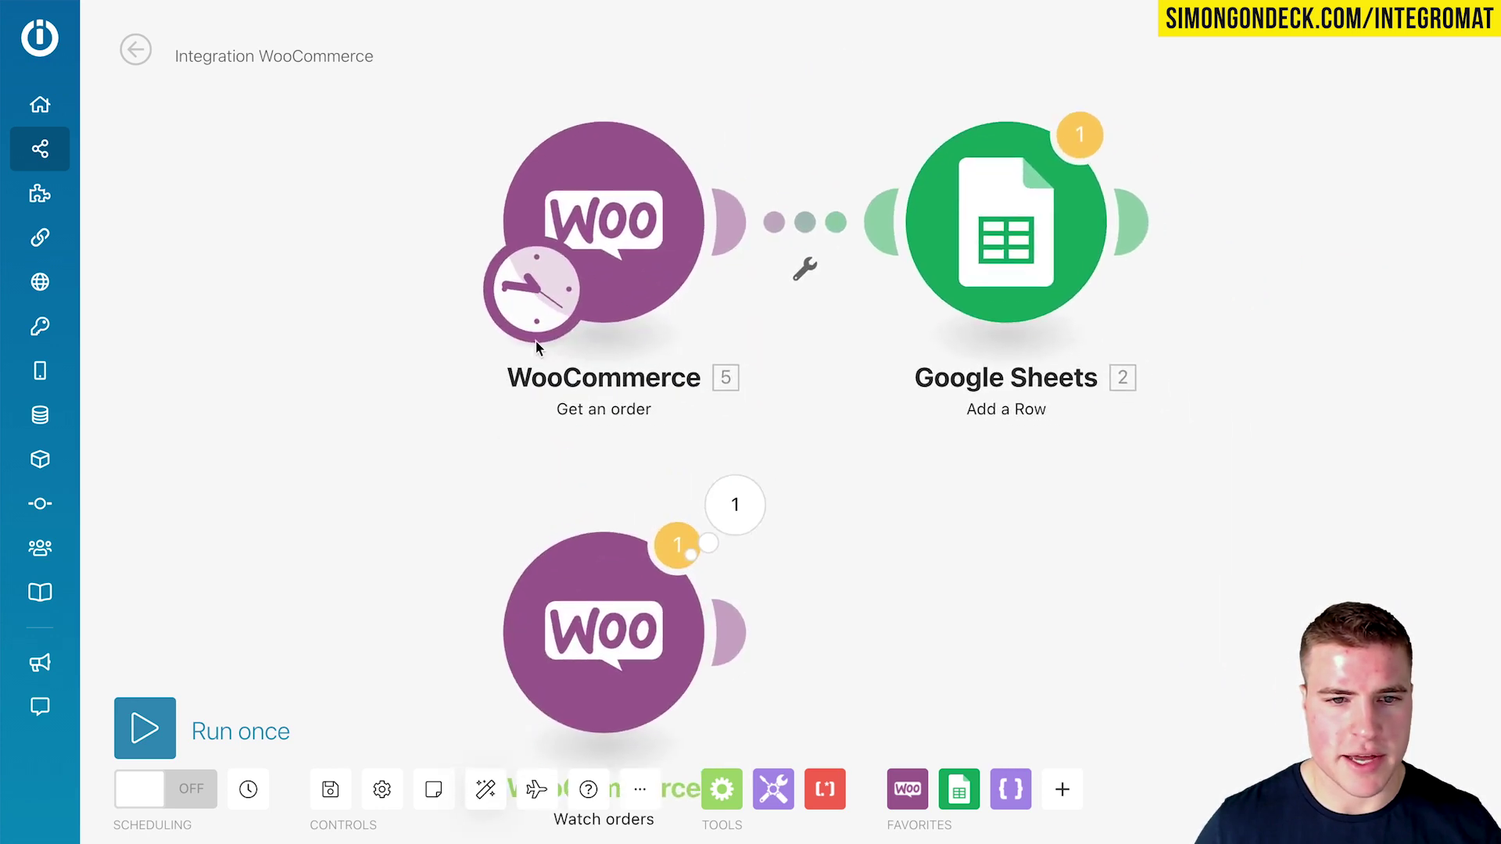
pyautogui.click(608, 245)
pyautogui.click(422, 190)
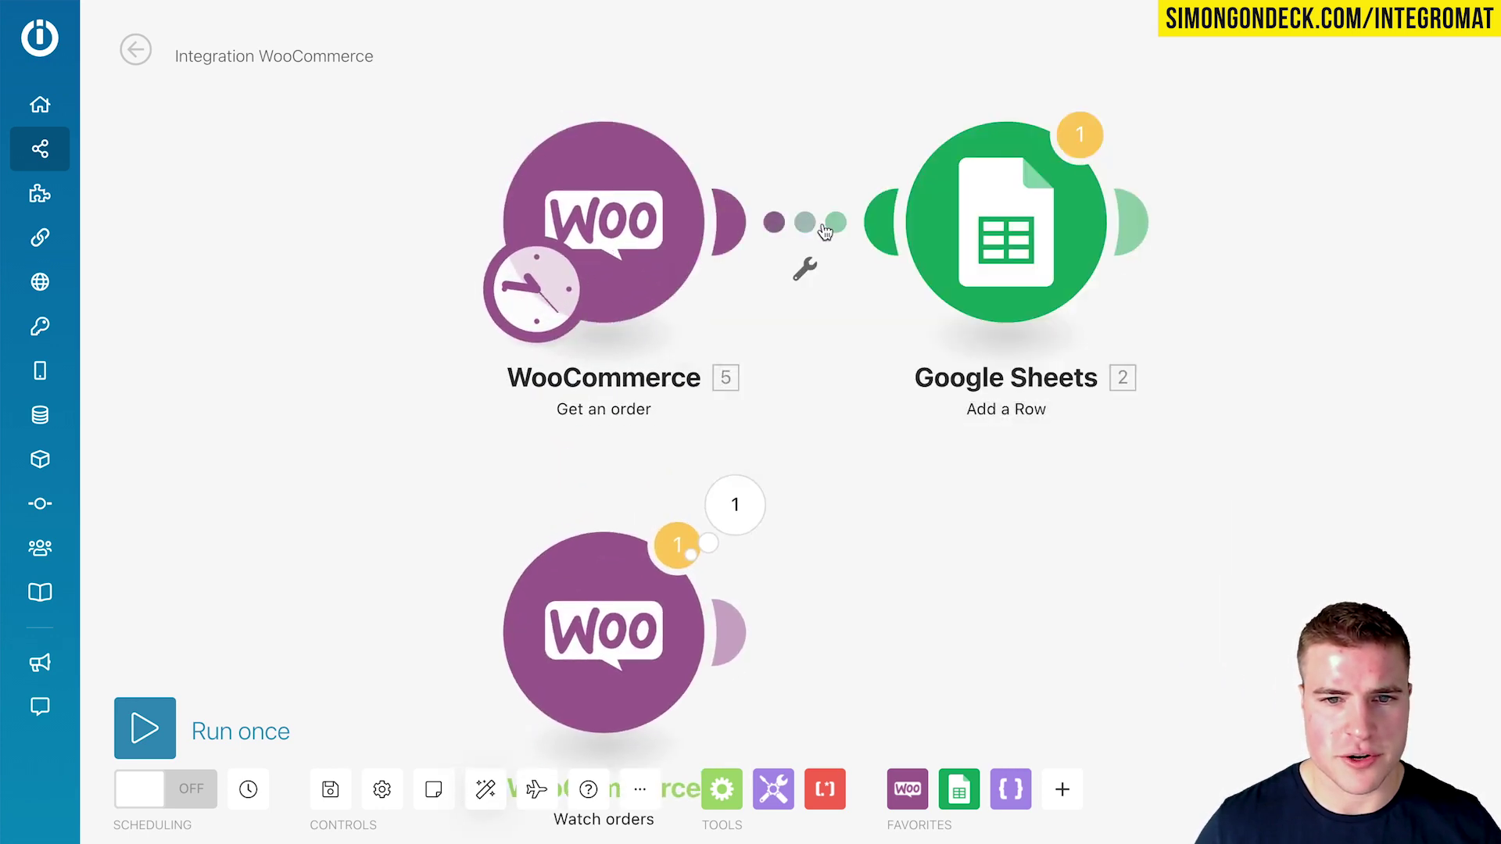
pyautogui.rightClick(827, 228)
pyautogui.click(848, 283)
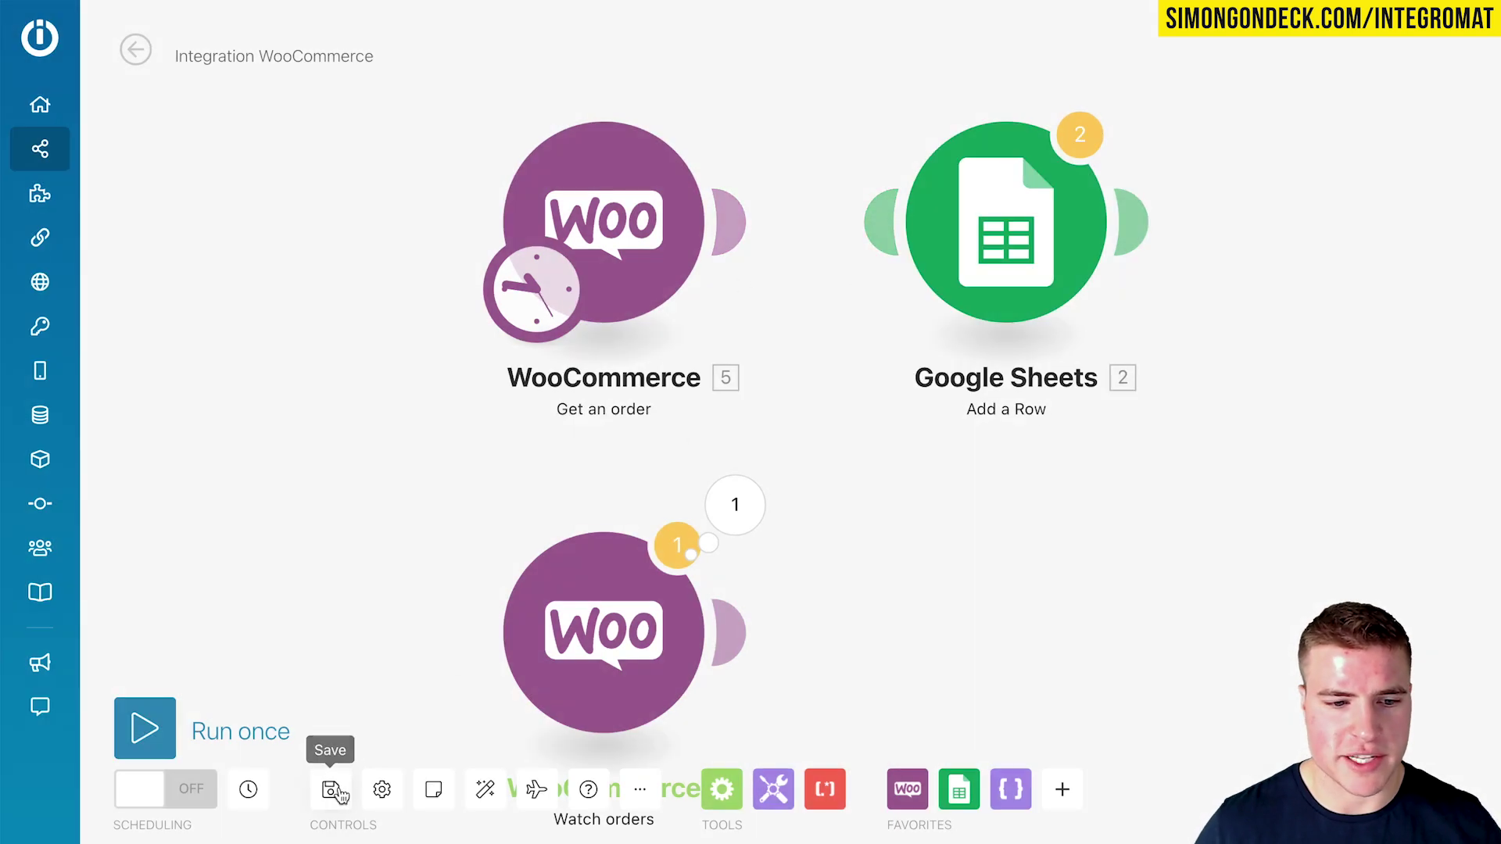
# Run Get an order once and expand order 283's Light Roast line item (quantity 2).
pyautogui.click(145, 728)
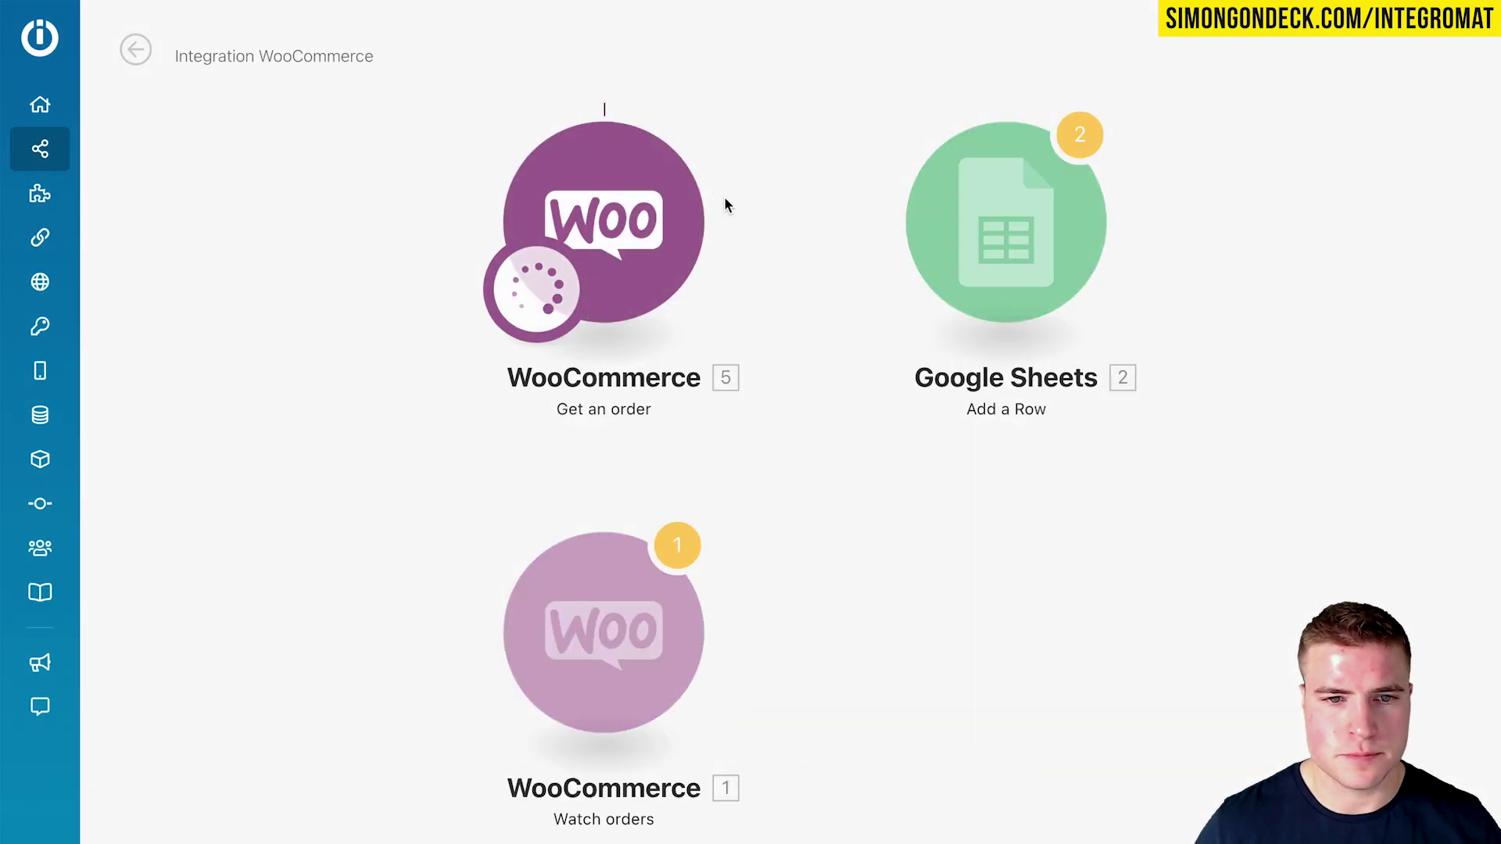
pyautogui.click(723, 117)
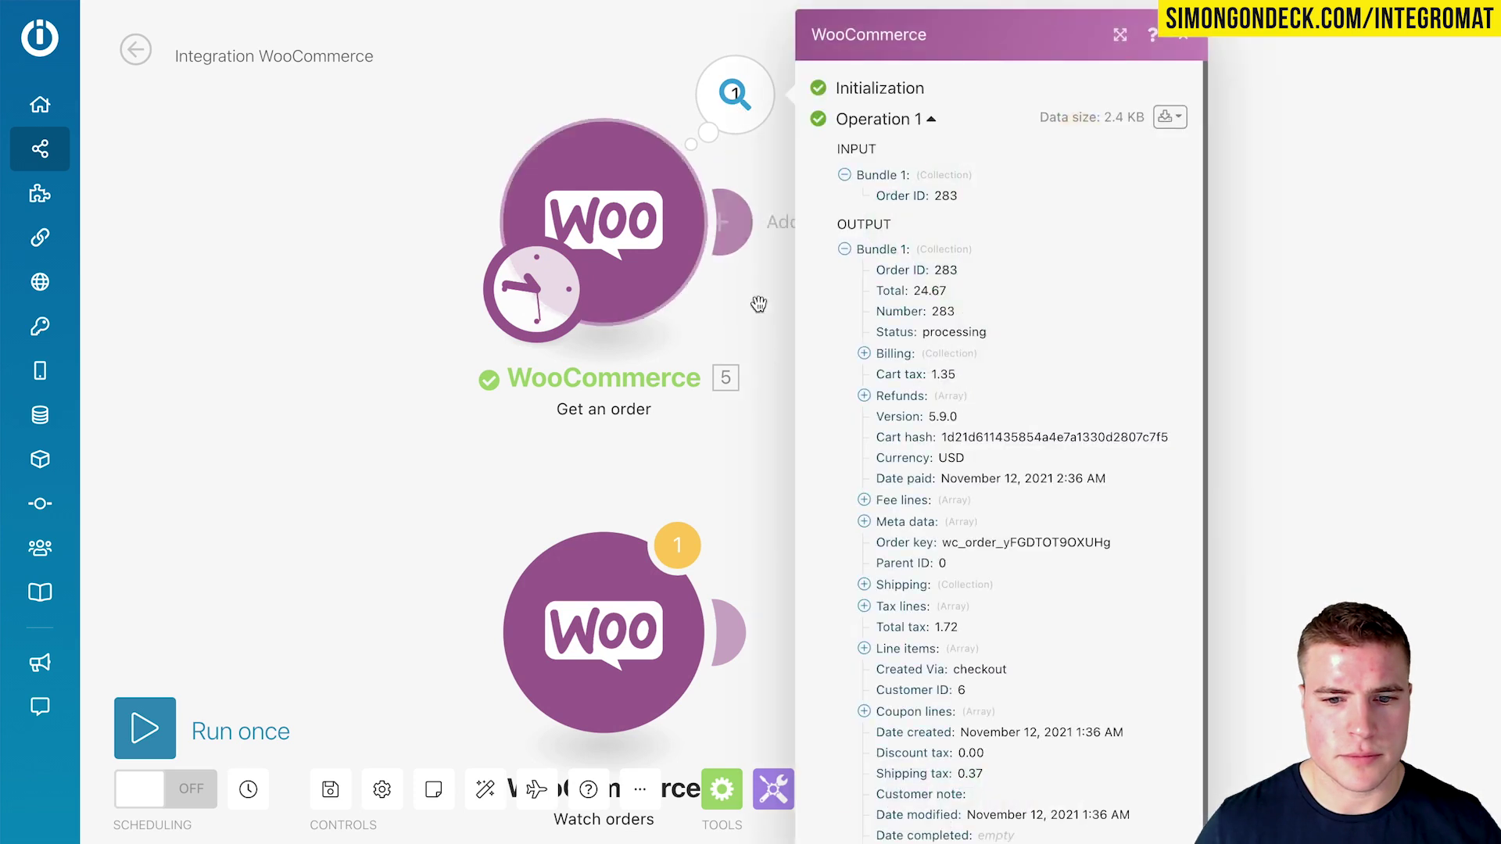
pyautogui.scroll(-3, 985, 545)
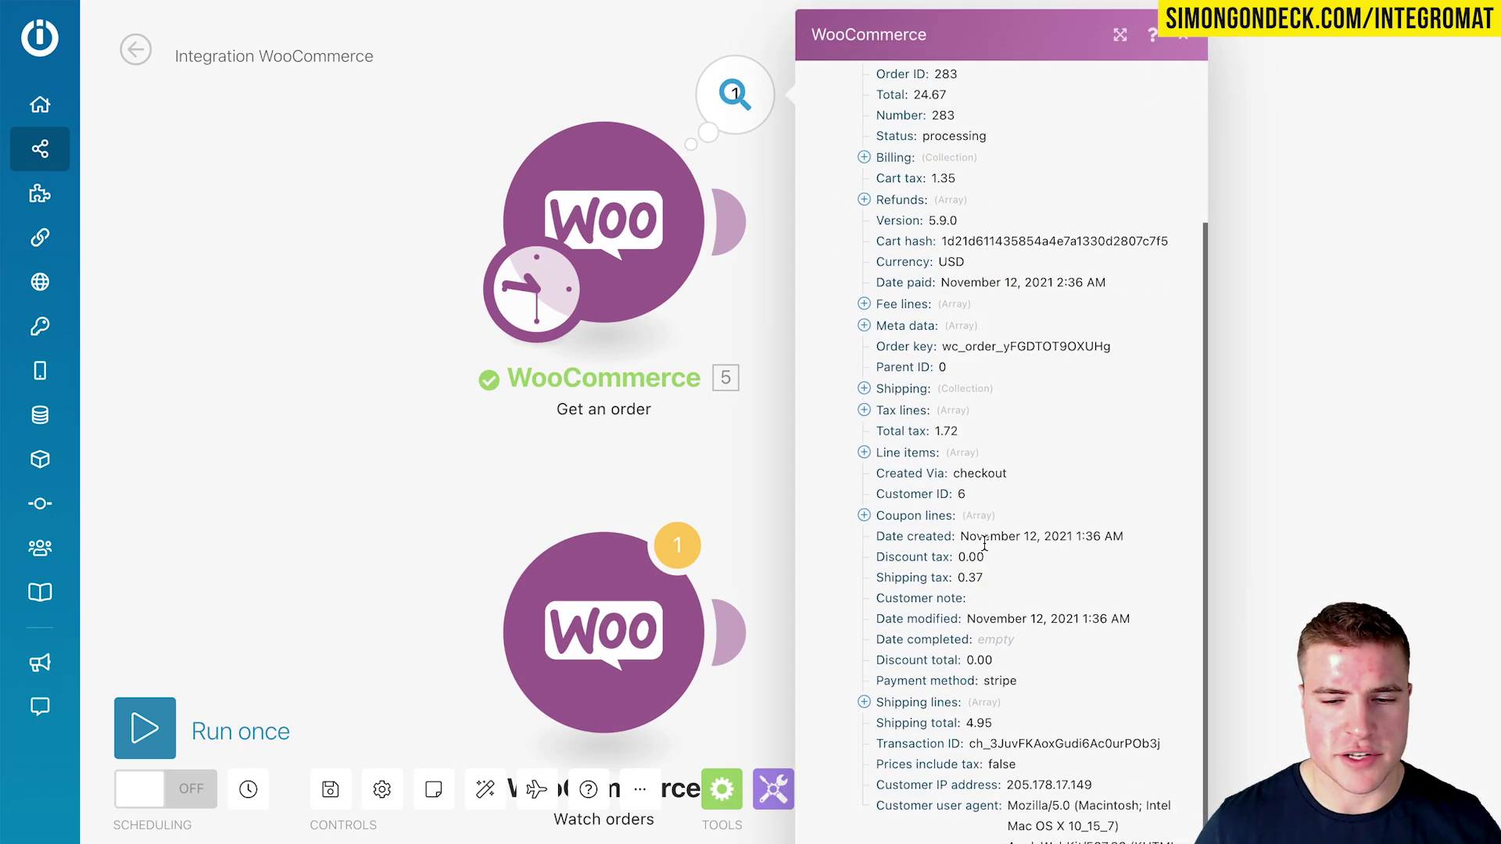
pyautogui.click(907, 453)
pyautogui.click(935, 475)
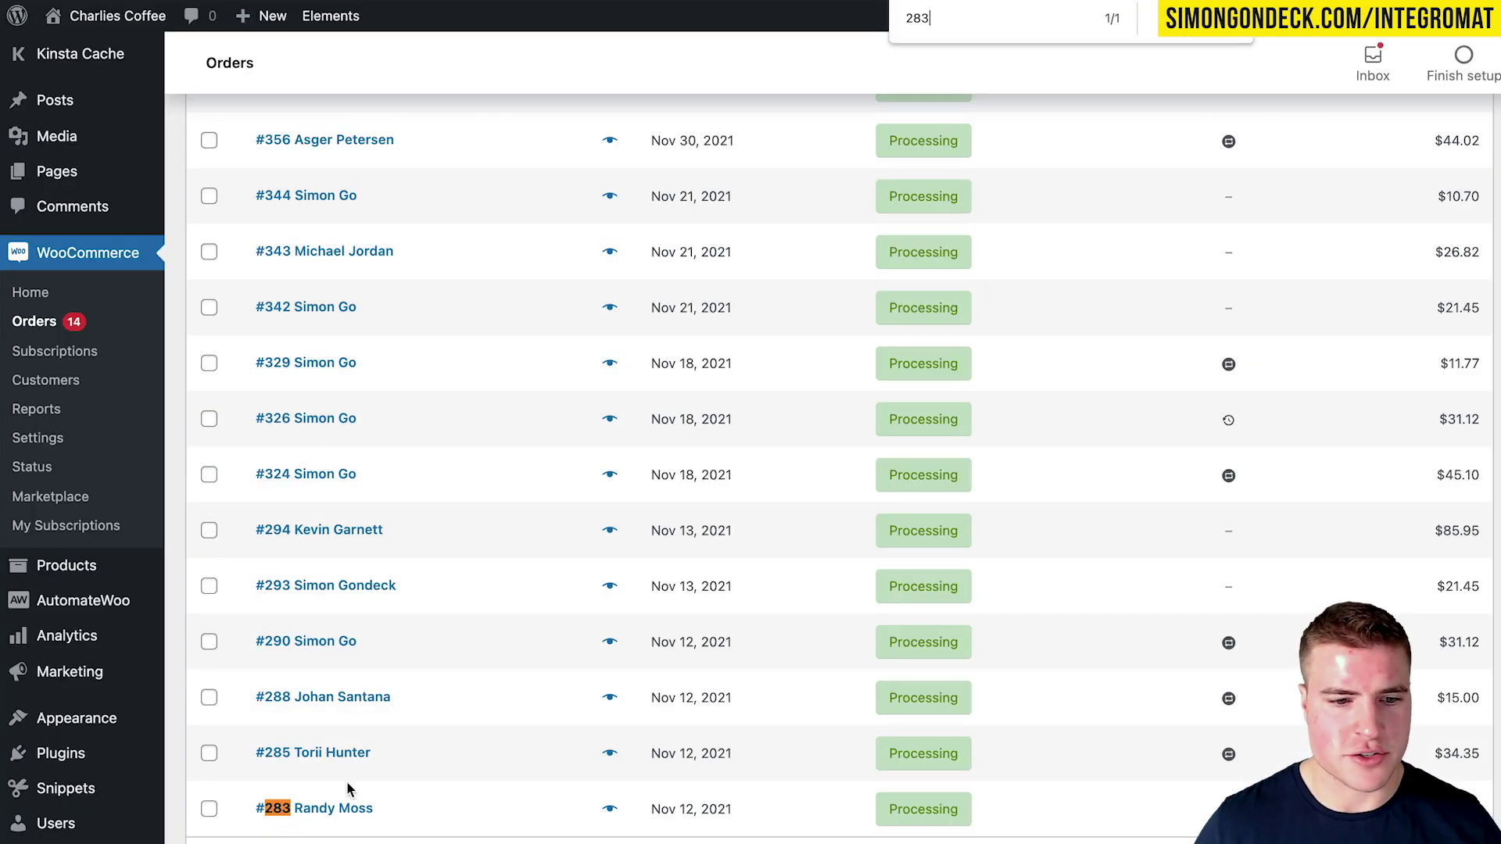
# Change the Get an order module's Order ID to 285.
pyautogui.press('Escape')
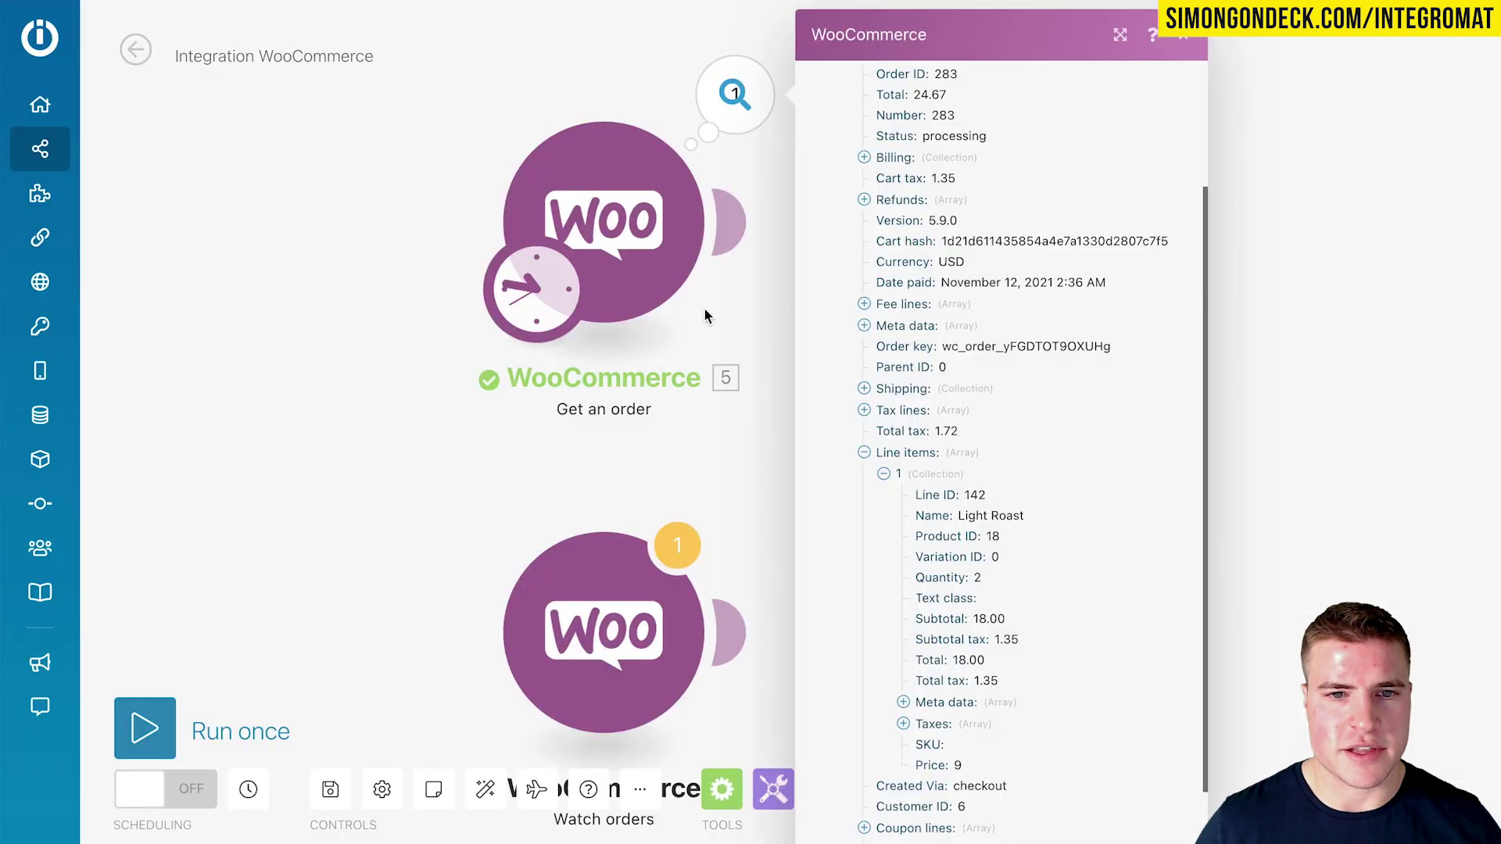
pyautogui.click(604, 234)
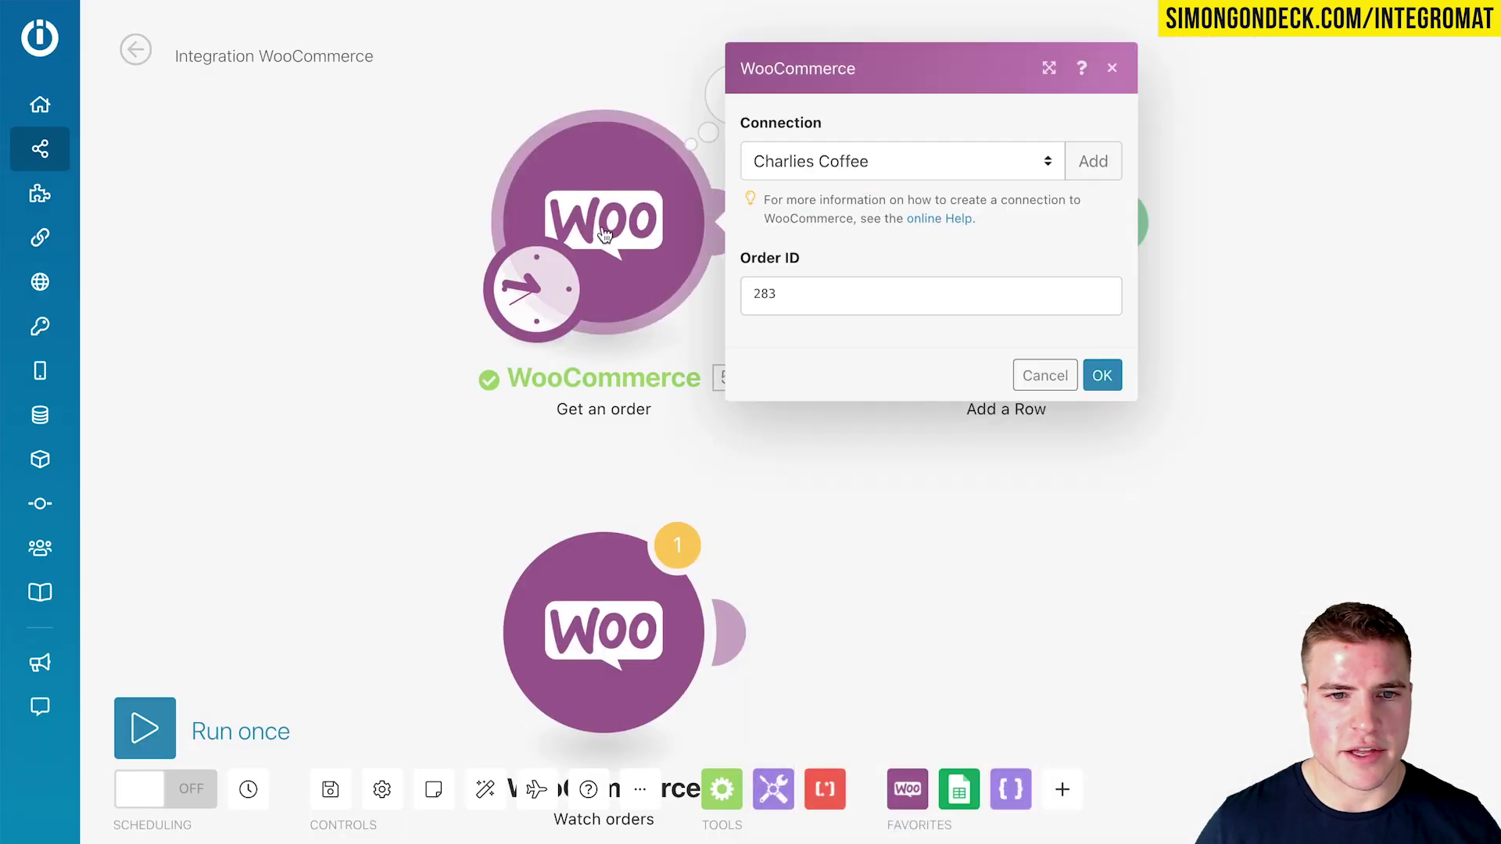
pyautogui.click(815, 291)
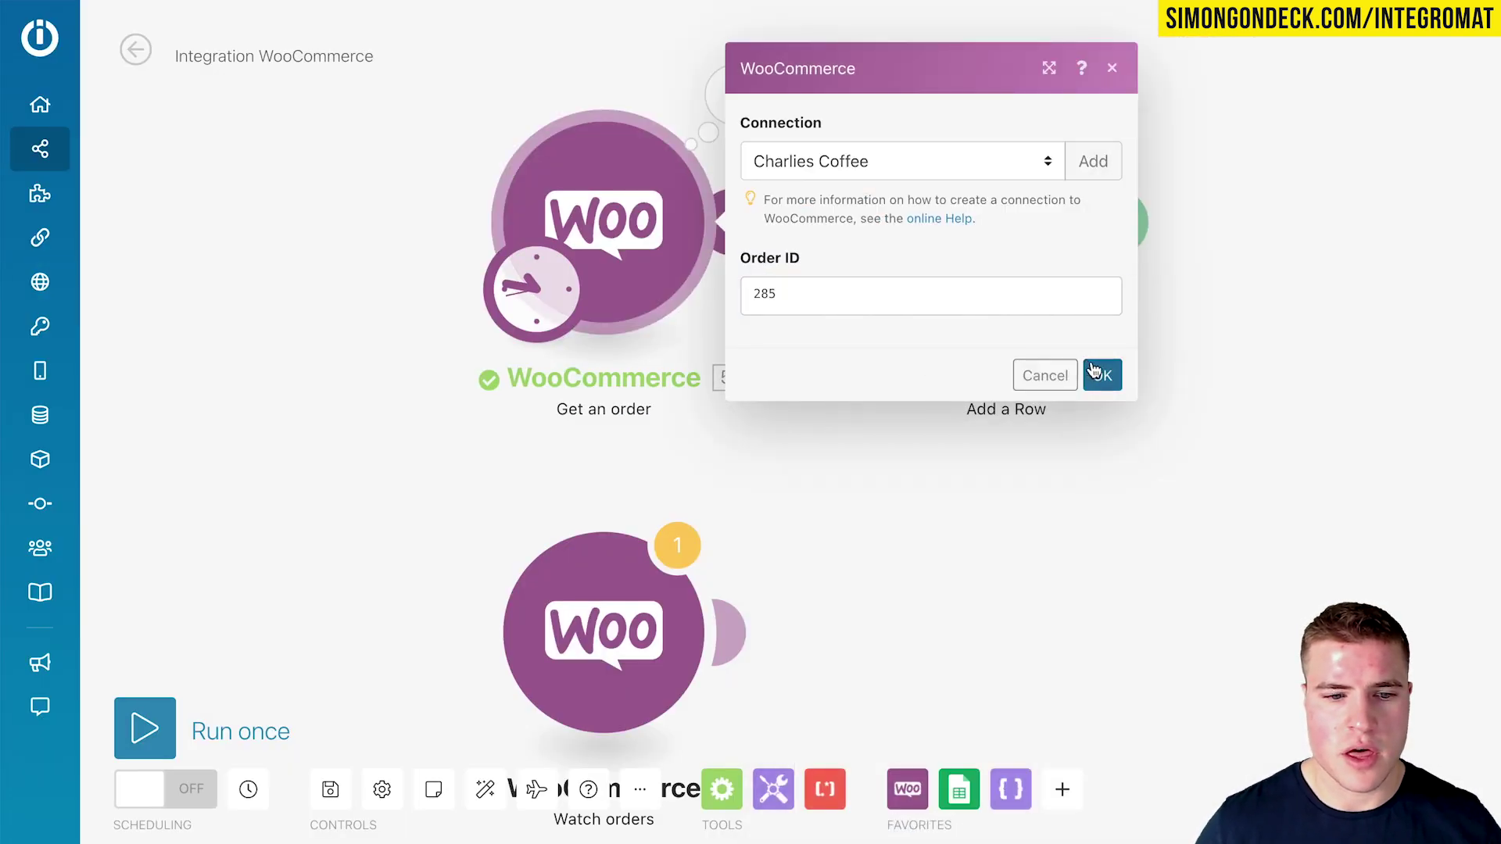
pyautogui.click(1101, 375)
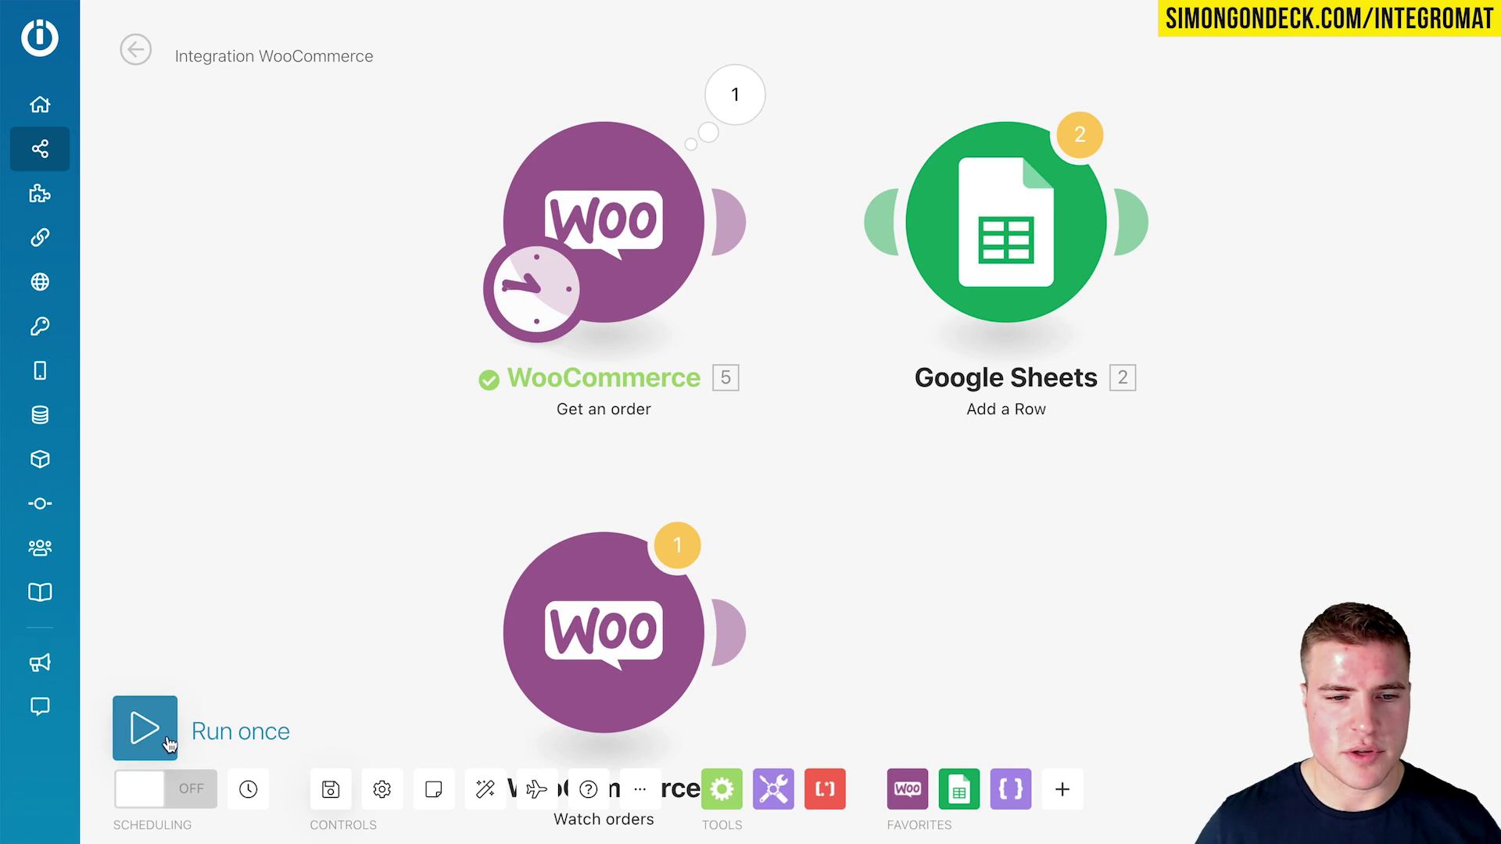
# Run once and expand the three line items: Light, Medium and Dark Roast.
pyautogui.click(166, 741)
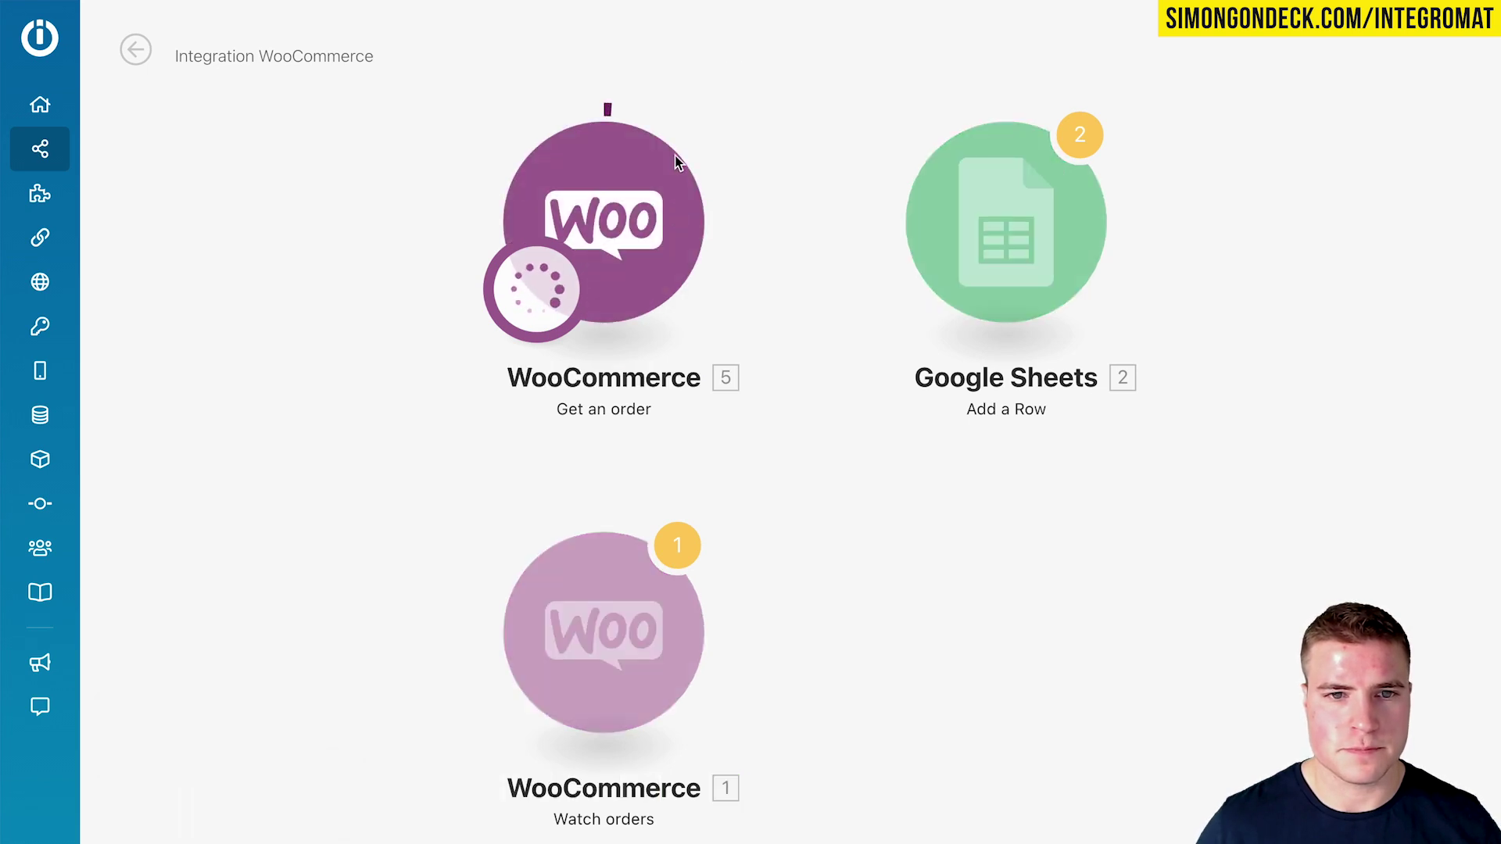
pyautogui.click(729, 115)
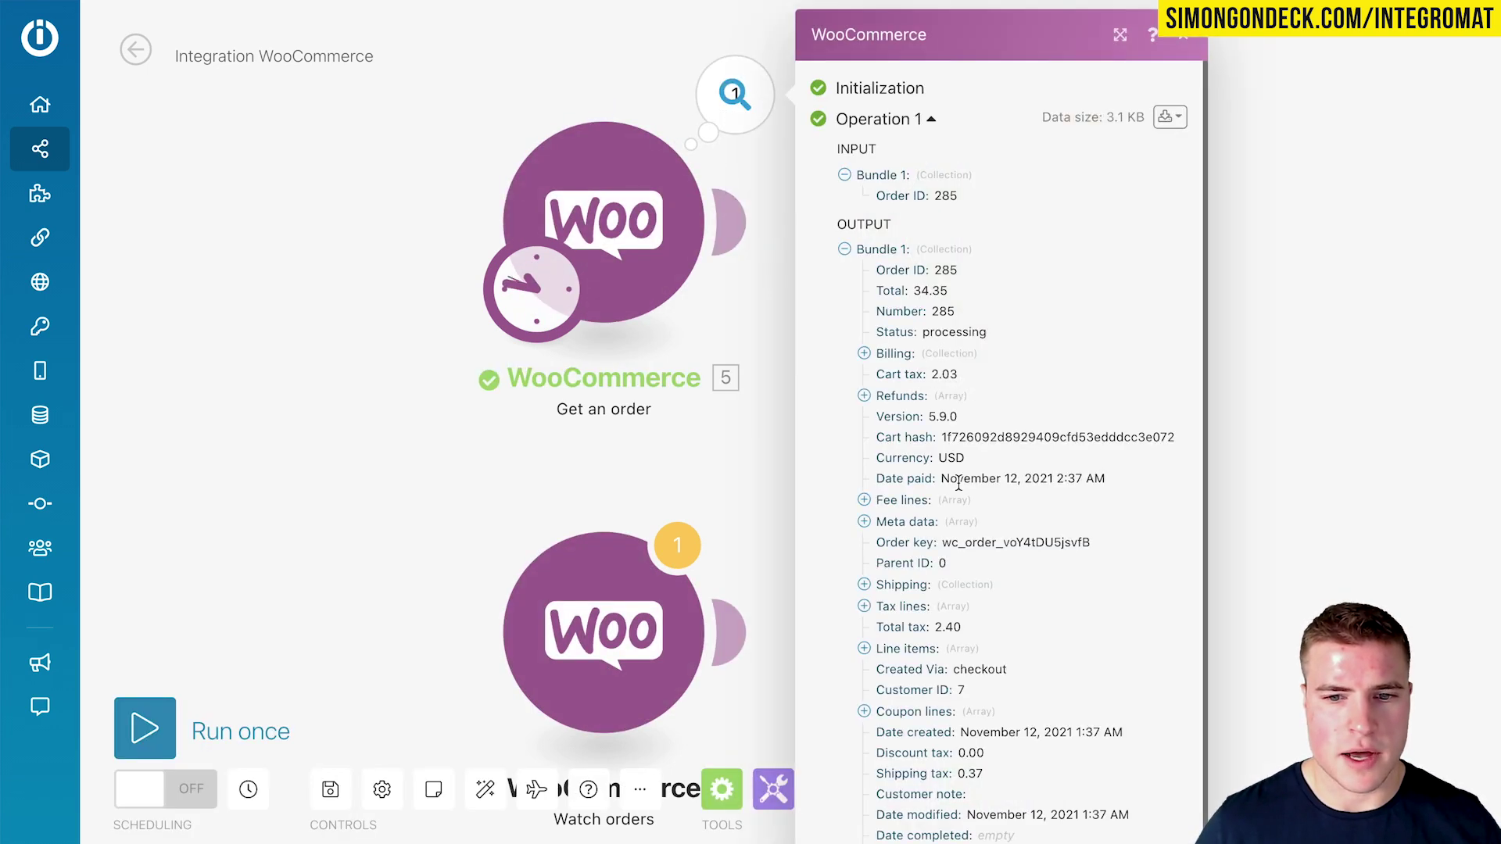
pyautogui.scroll(-5, 958, 485)
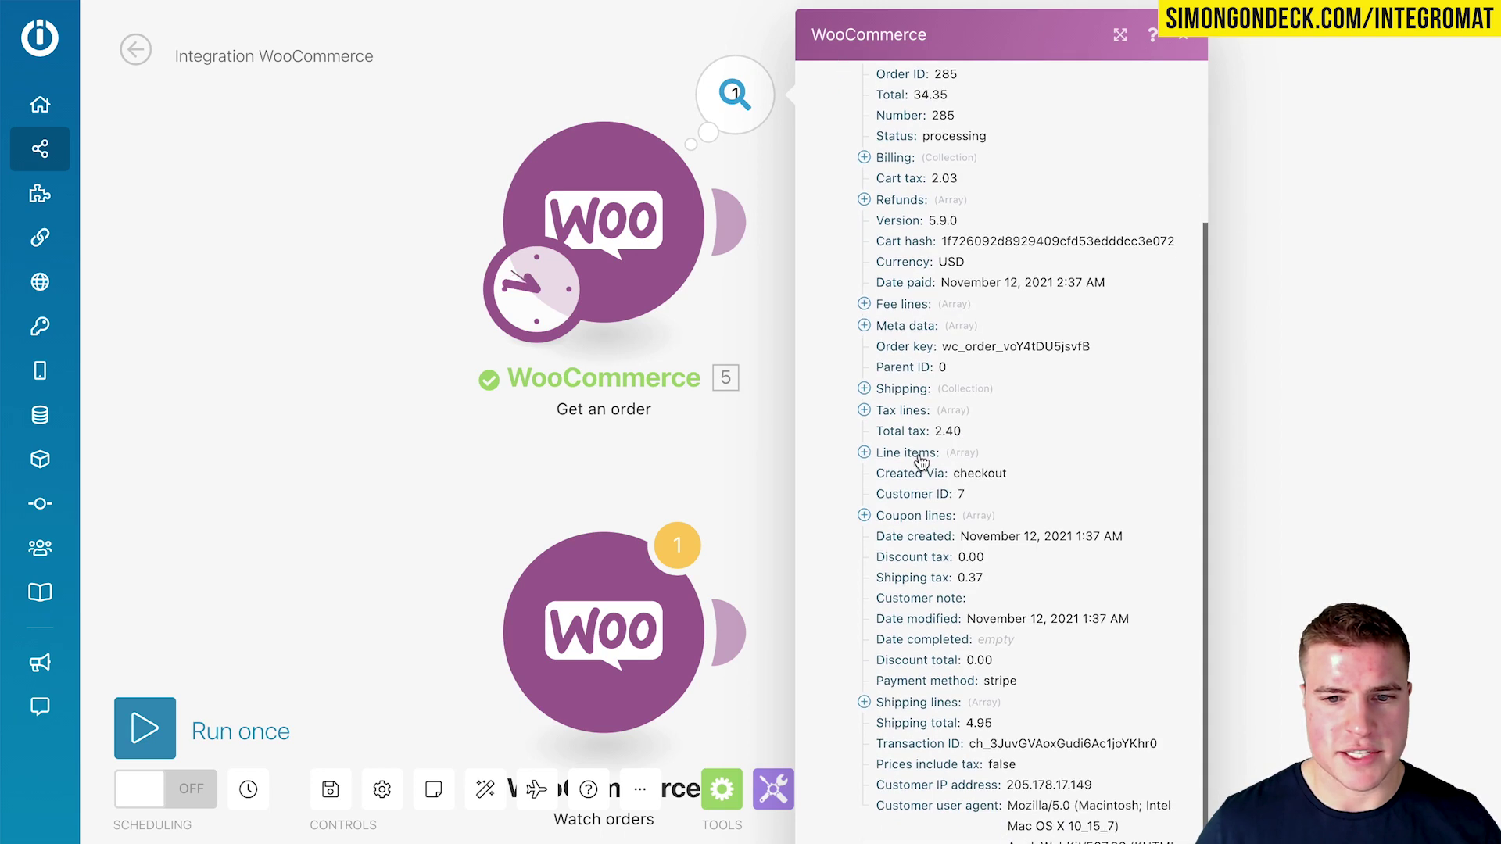
pyautogui.click(921, 458)
pyautogui.click(930, 479)
pyautogui.scroll(-6, 942, 547)
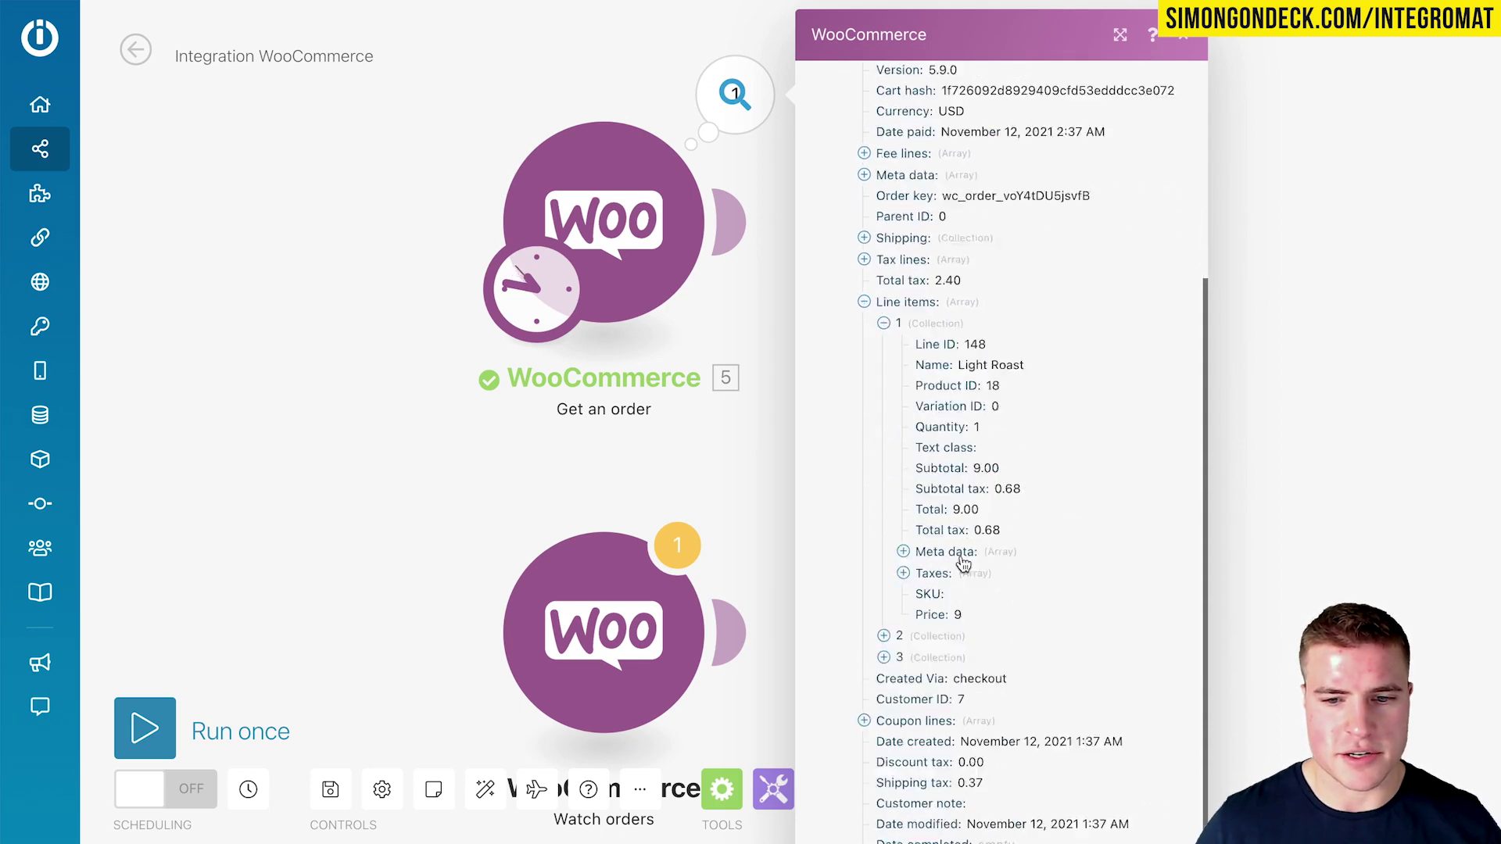
pyautogui.click(948, 570)
pyautogui.scroll(-3, 944, 641)
pyautogui.click(944, 749)
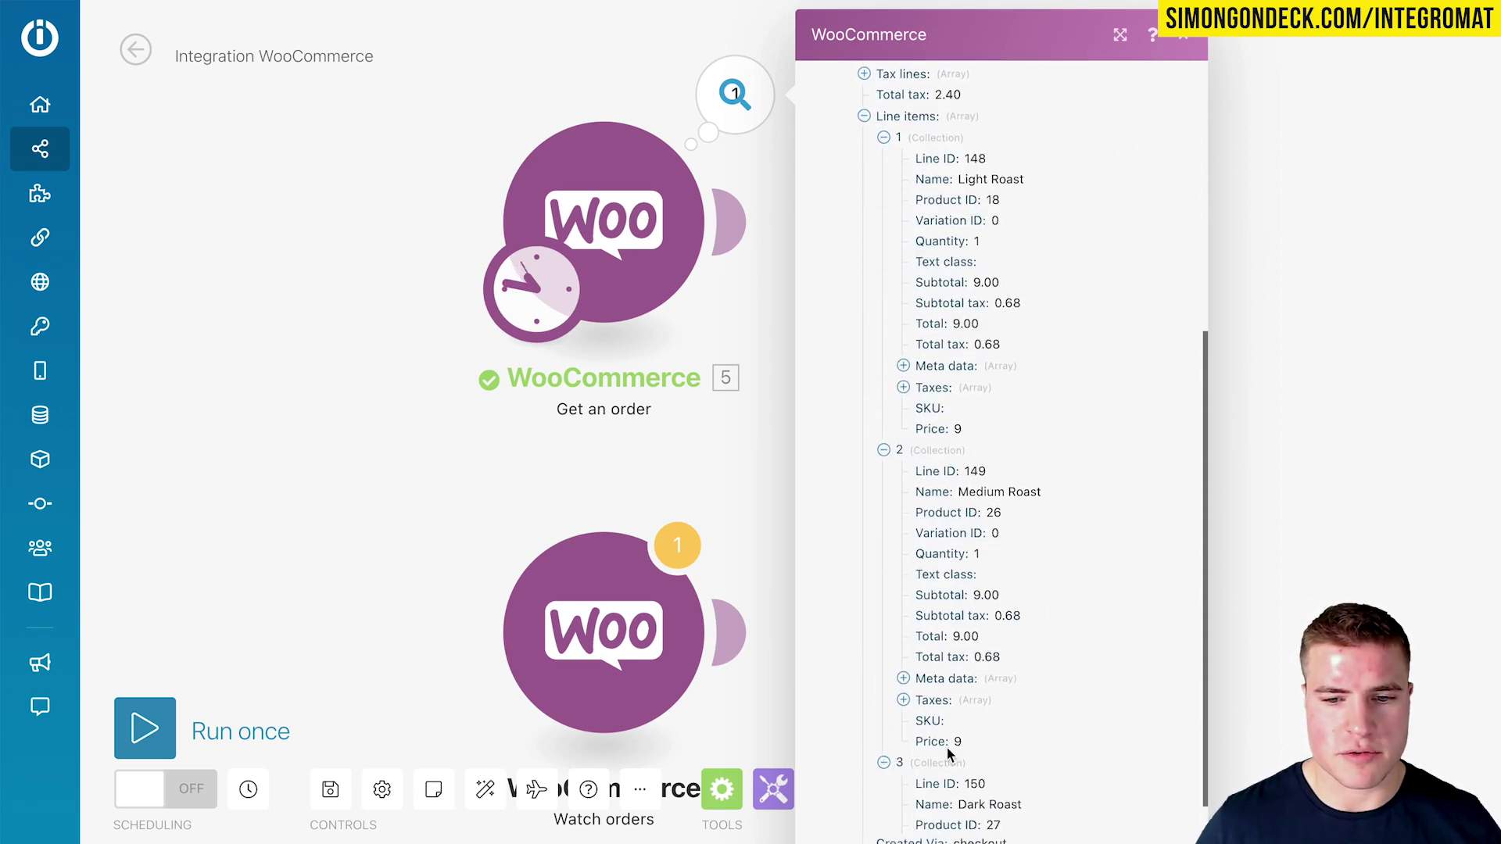
pyautogui.scroll(-3, 969, 719)
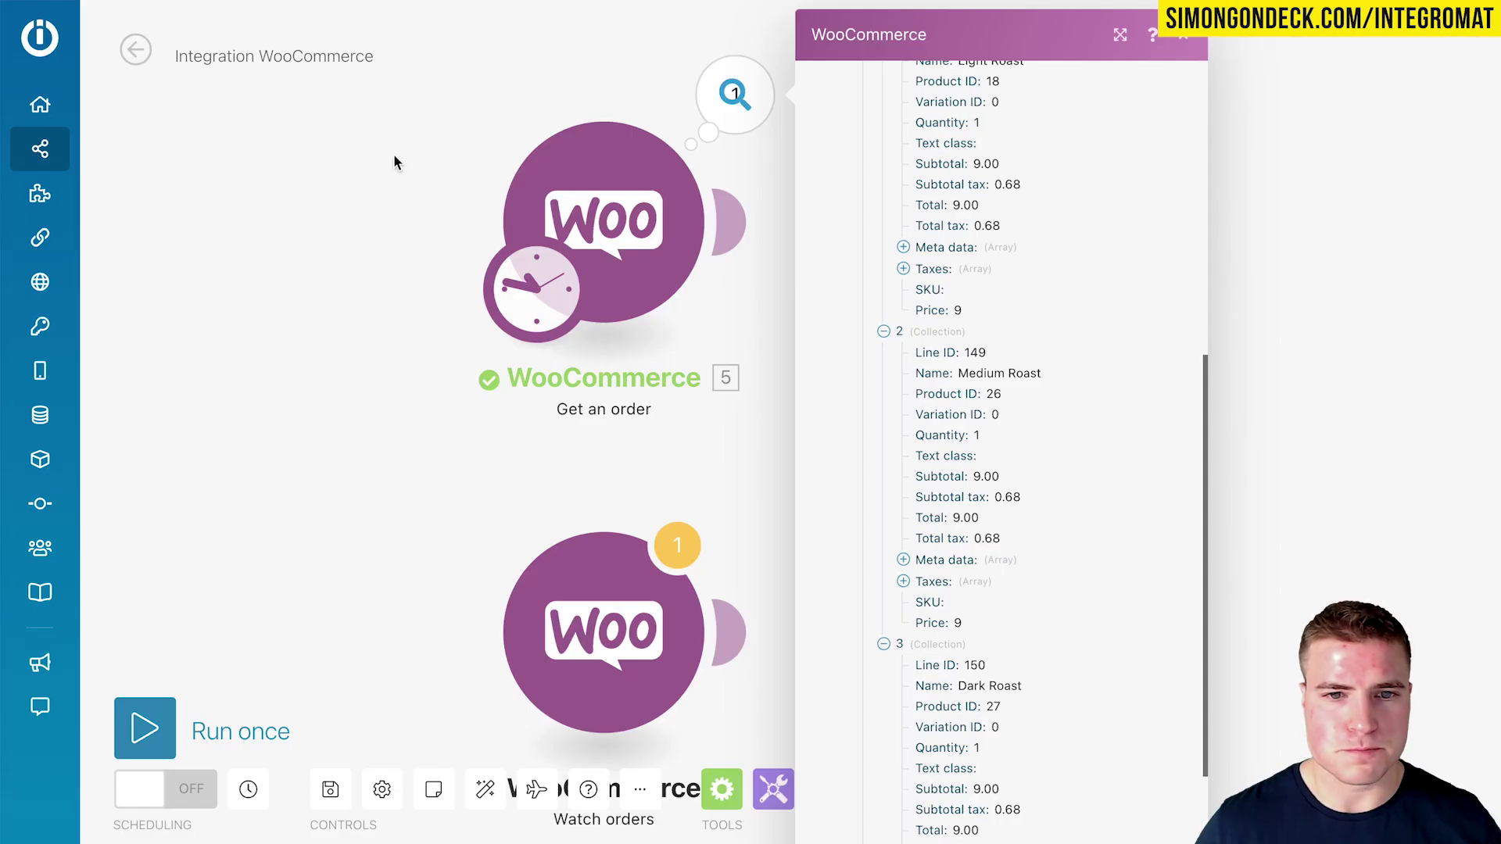
# Dismiss the run output panel on the Integromat scenario canvas.
pyautogui.click(392, 153)
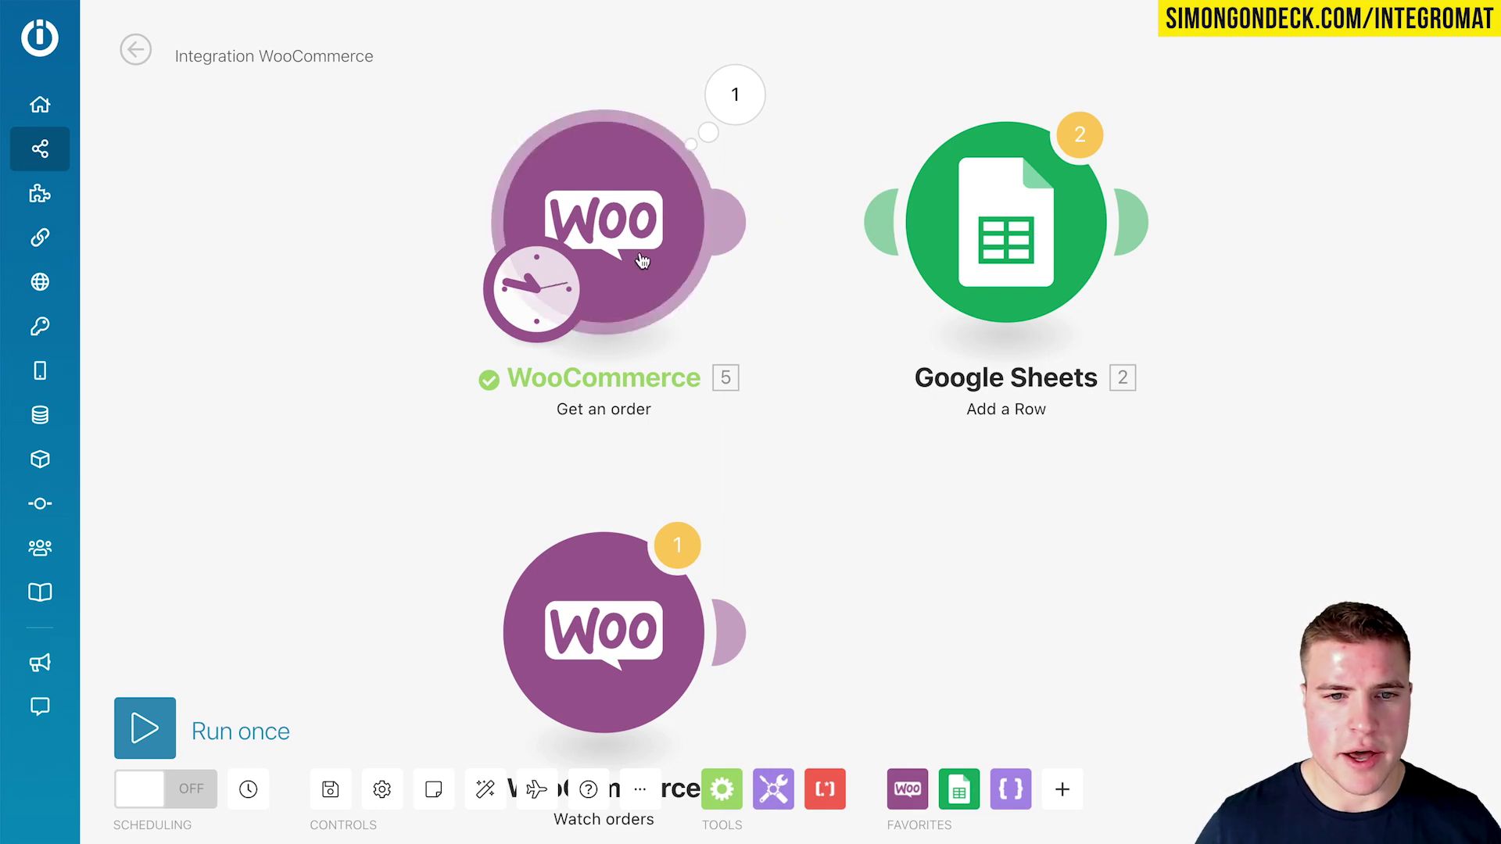
# Make Watch orders the trigger, delete the Get an order module, and link Watch orders to Google Sheets.
pyautogui.moveTo(539, 289); pyautogui.dragTo(574, 617)
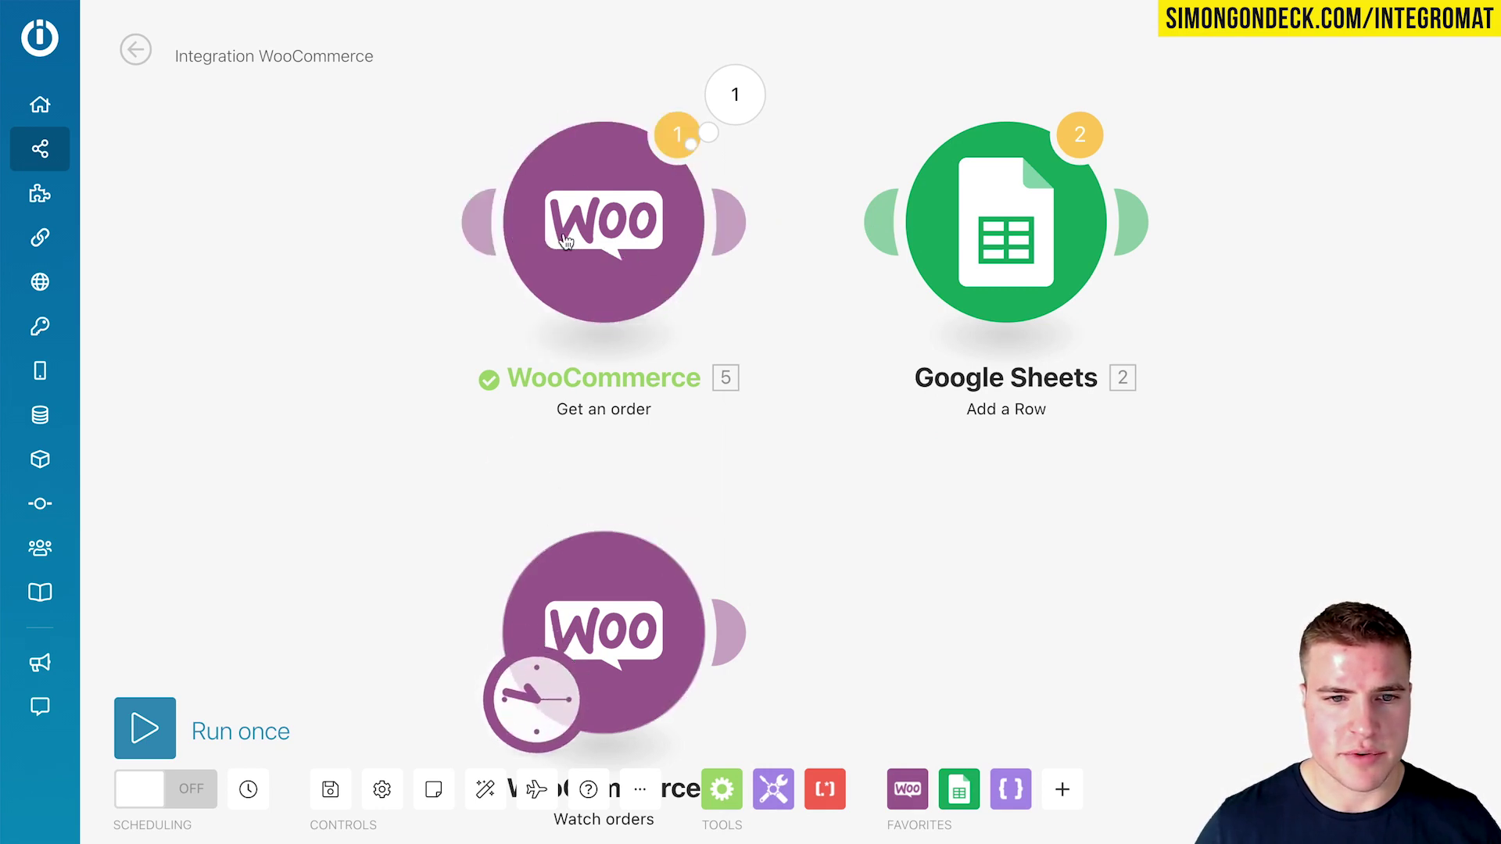
pyautogui.rightClick(579, 184)
pyautogui.click(621, 431)
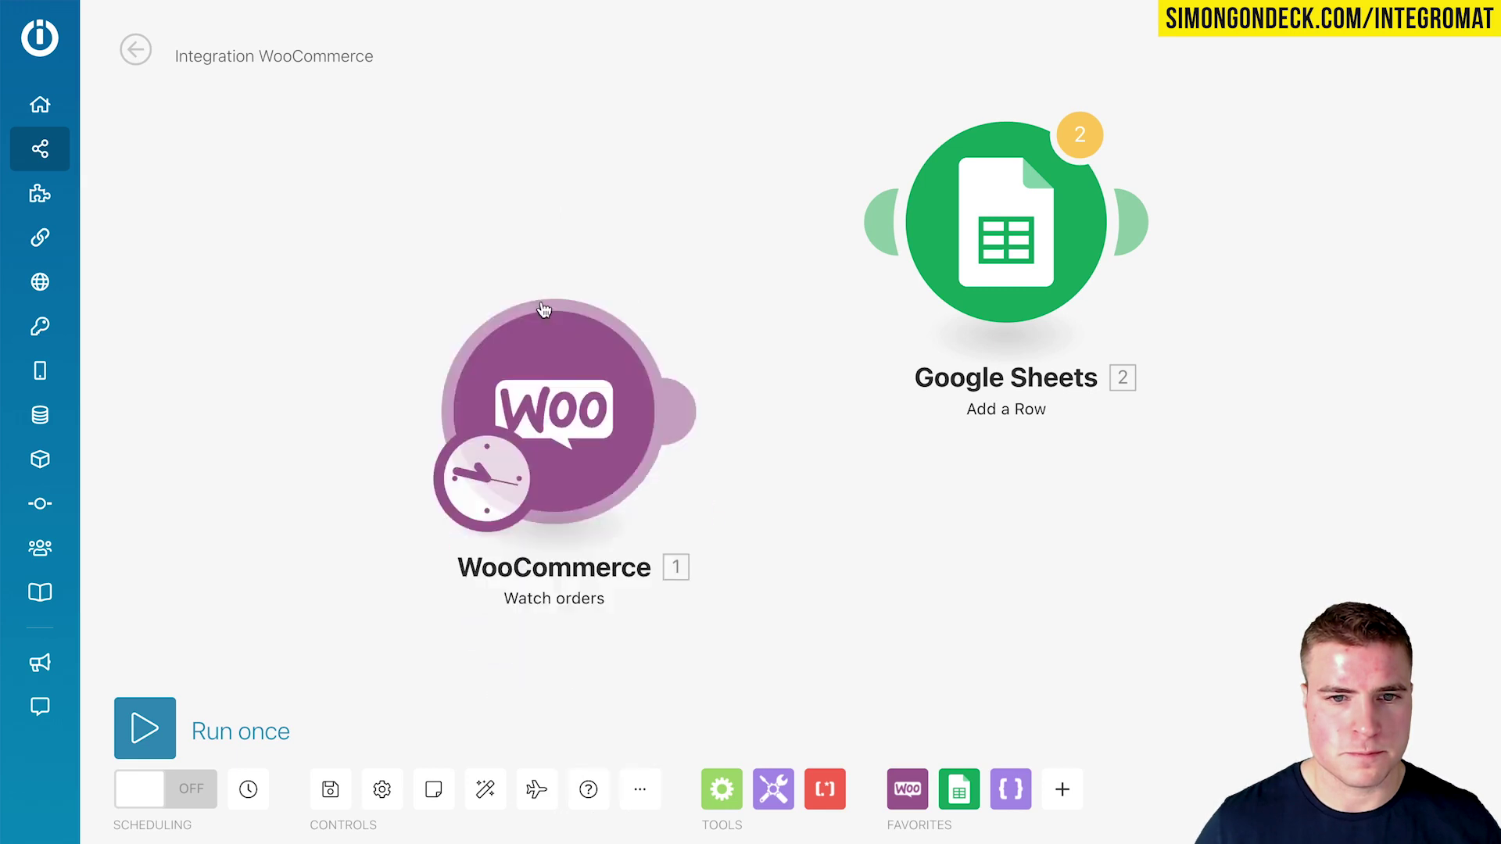
pyautogui.moveTo(824, 223); pyautogui.dragTo(528, 205)
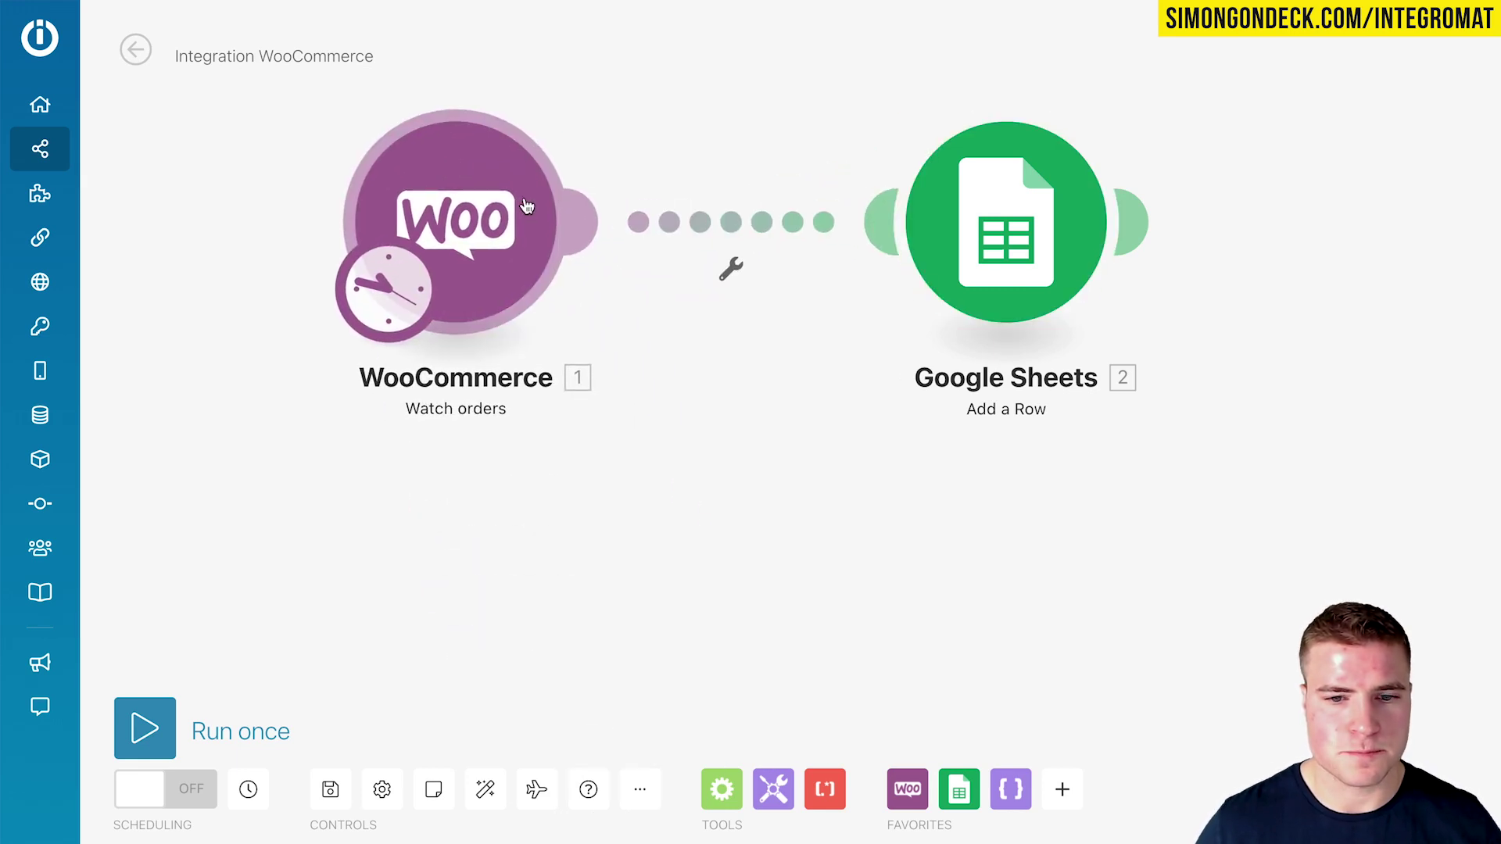
# Insert a JSON Transform to JSON module between WooCommerce and Google Sheets and tidy the row.
pyautogui.click(1011, 790)
pyautogui.click(1038, 653)
pyautogui.moveTo(1014, 605); pyautogui.dragTo(730, 231)
pyautogui.moveTo(1014, 246); pyautogui.dragTo(1154, 242)
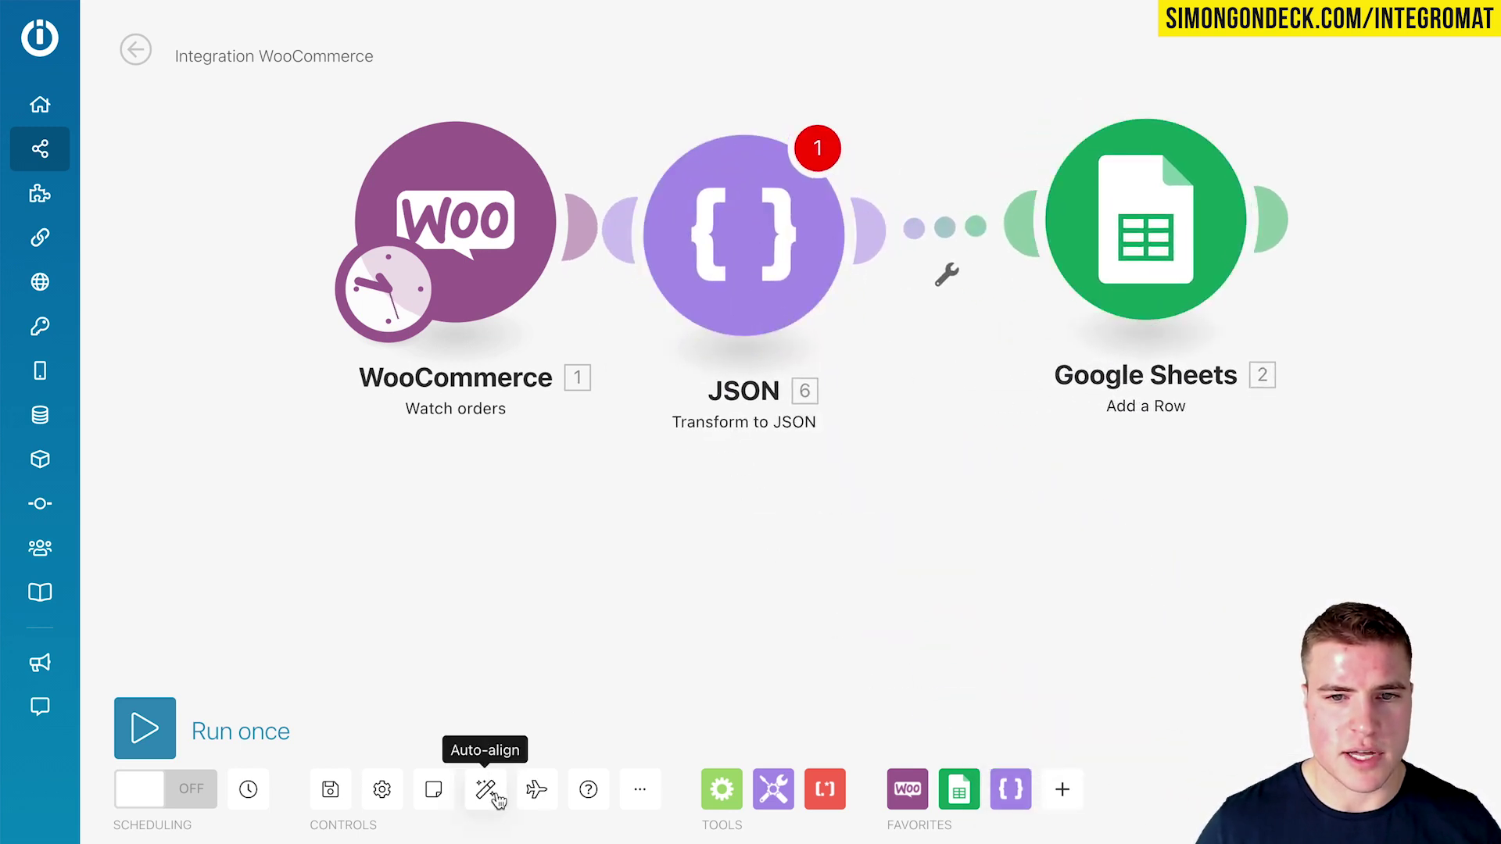
pyautogui.click(486, 789)
# Map the order's Line items into the JSON module's Object field and confirm.
pyautogui.click(813, 446)
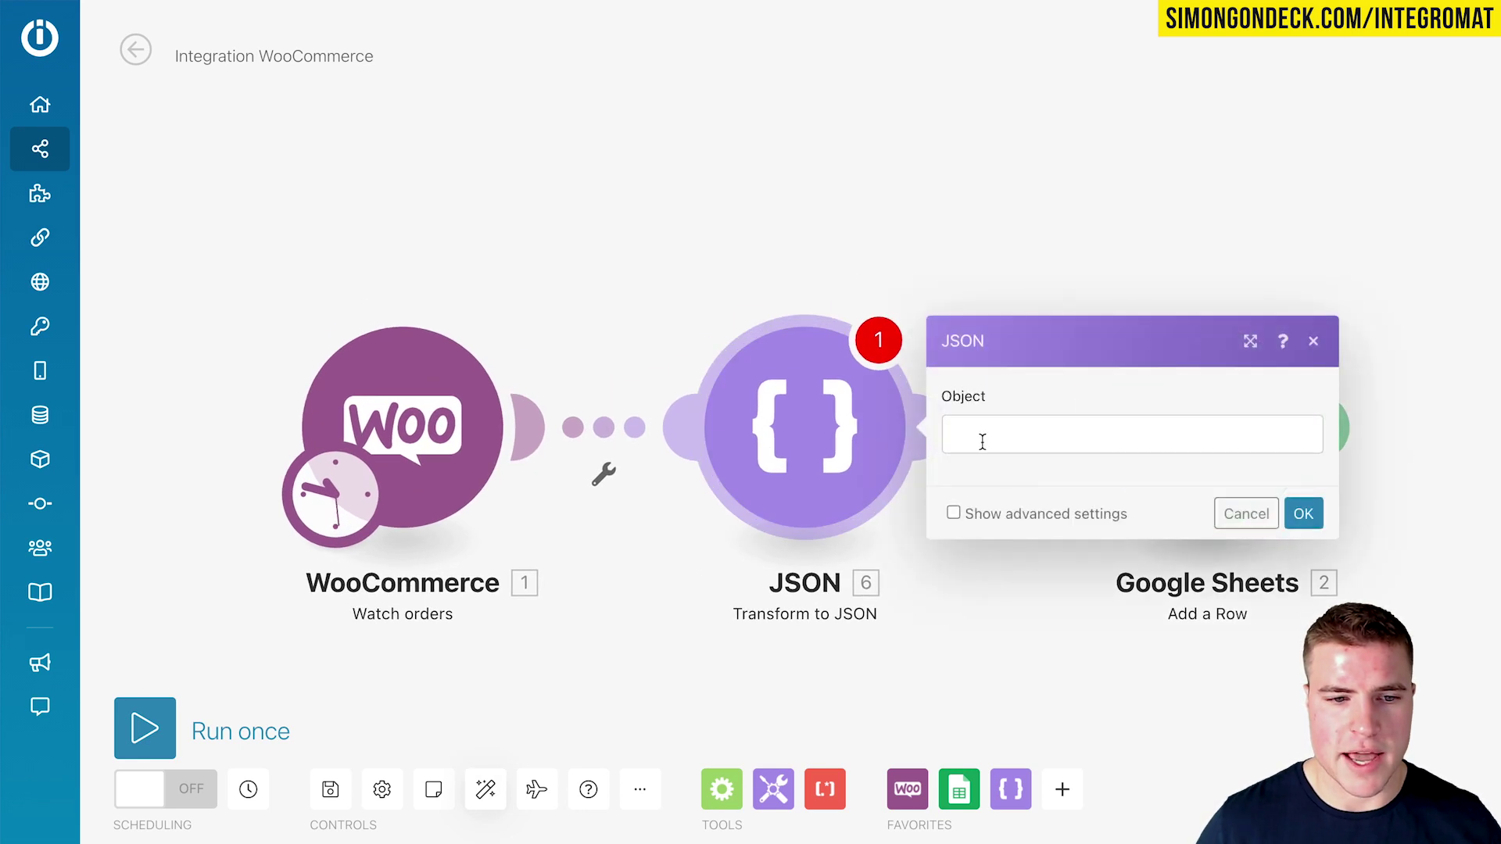
pyautogui.click(982, 442)
pyautogui.scroll(-6, 725, 586)
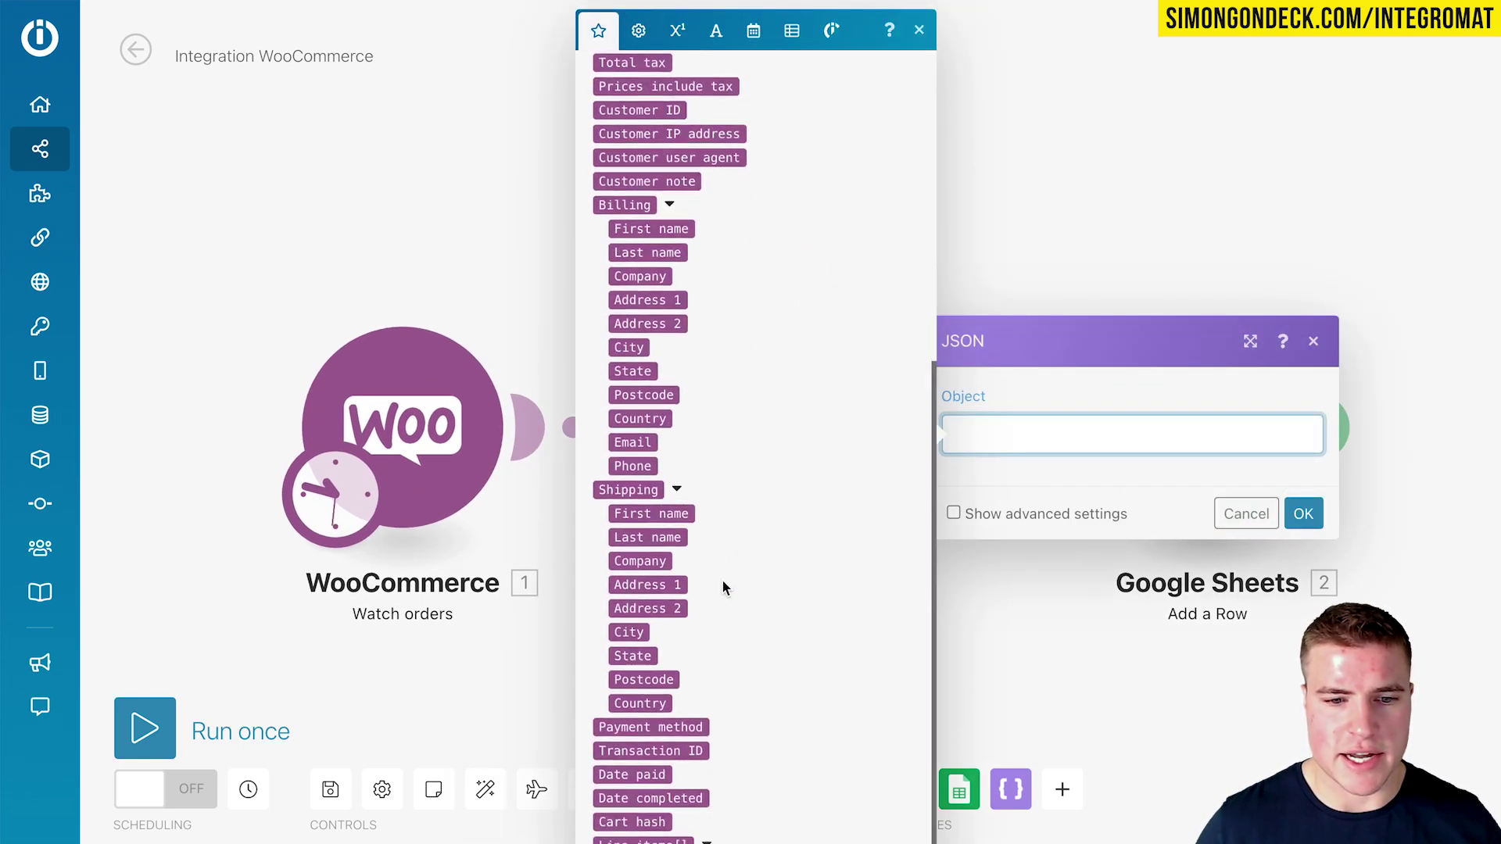
pyautogui.click(606, 822)
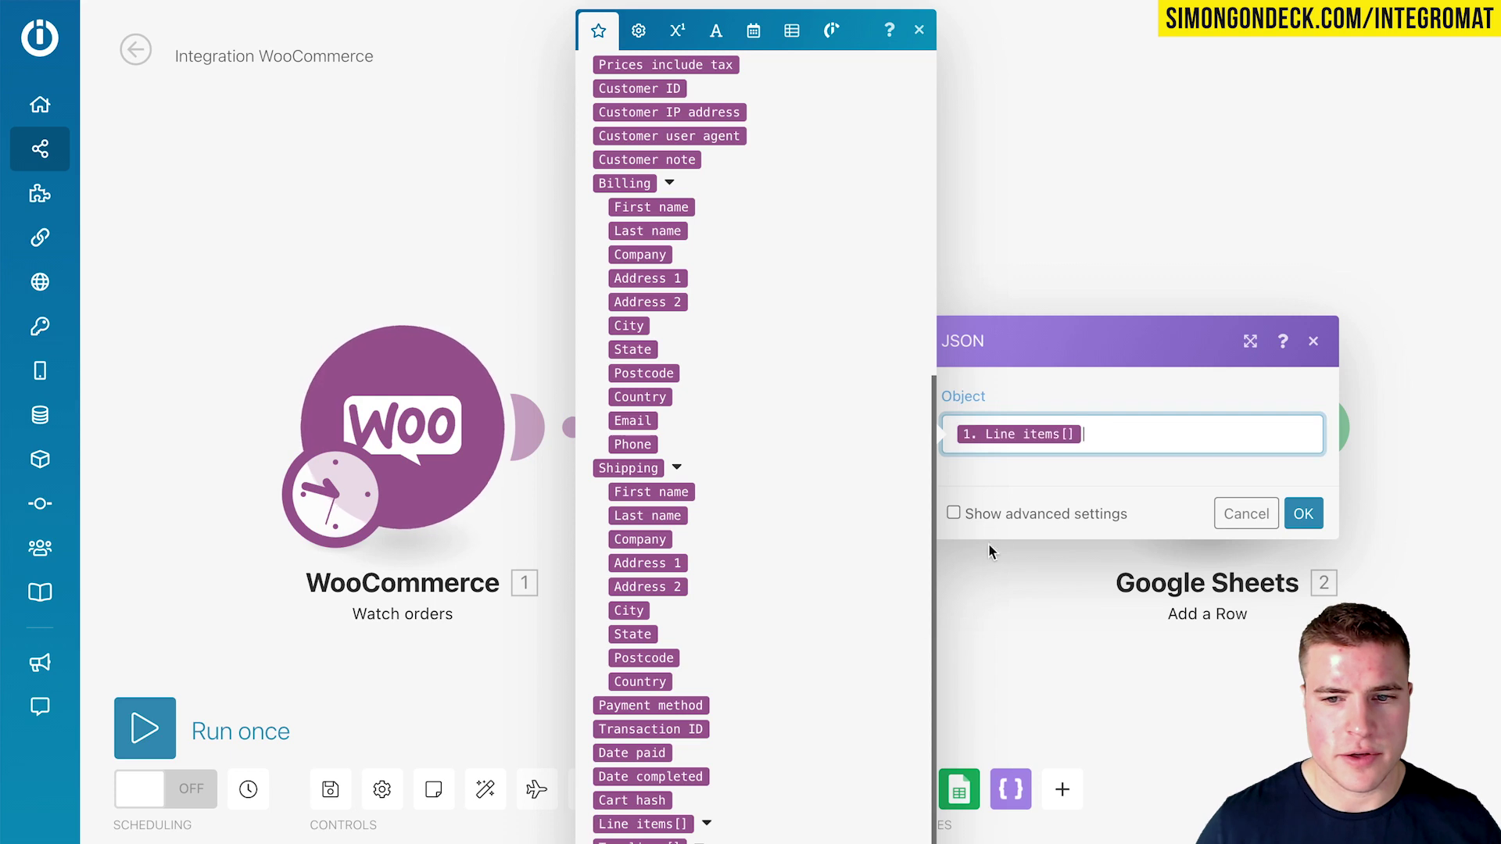
pyautogui.click(1300, 514)
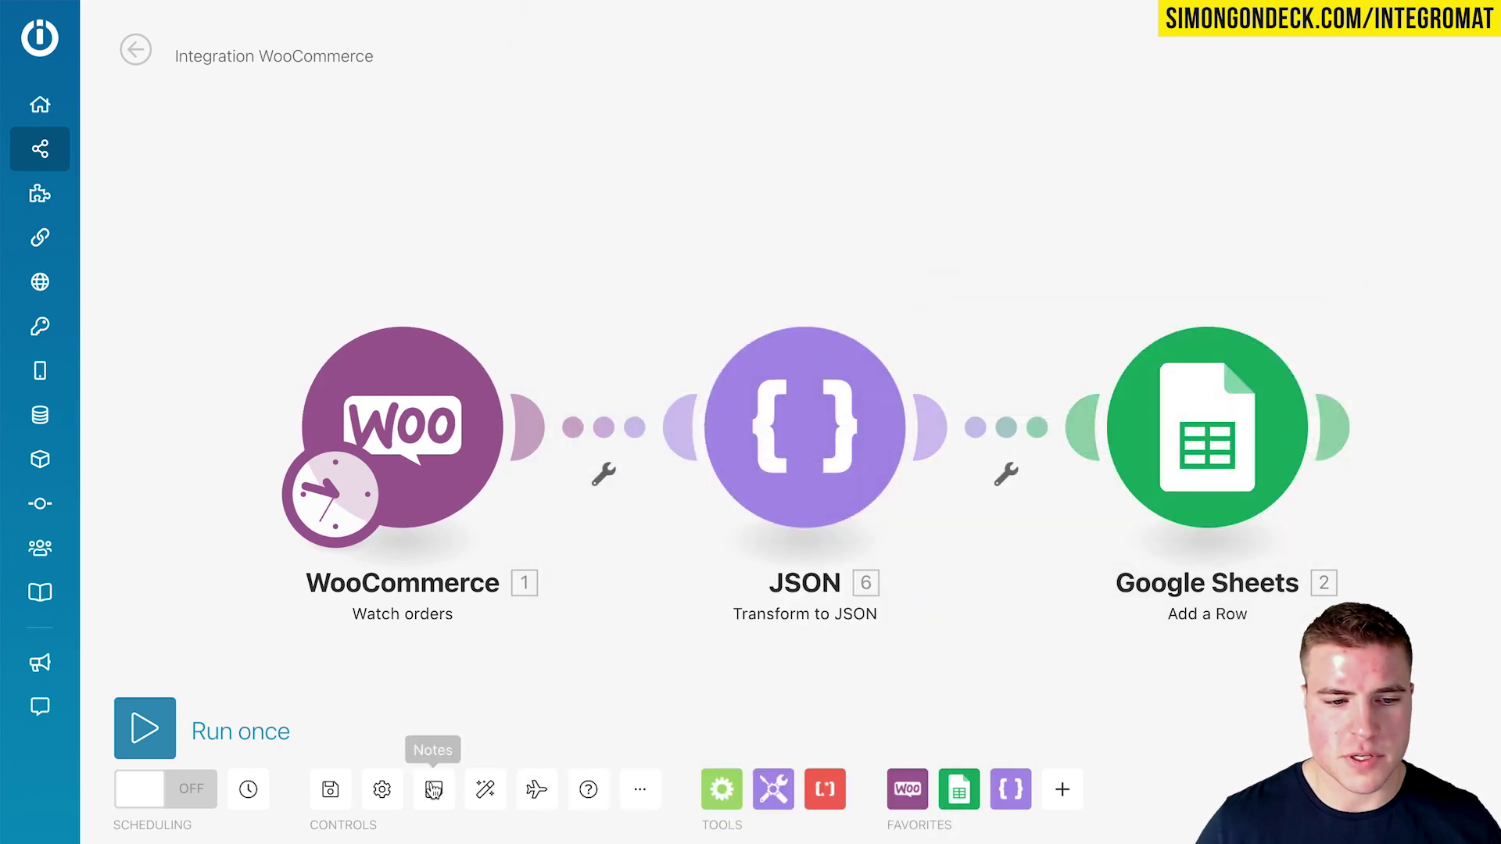
pyautogui.scroll(-1, 678, 604)
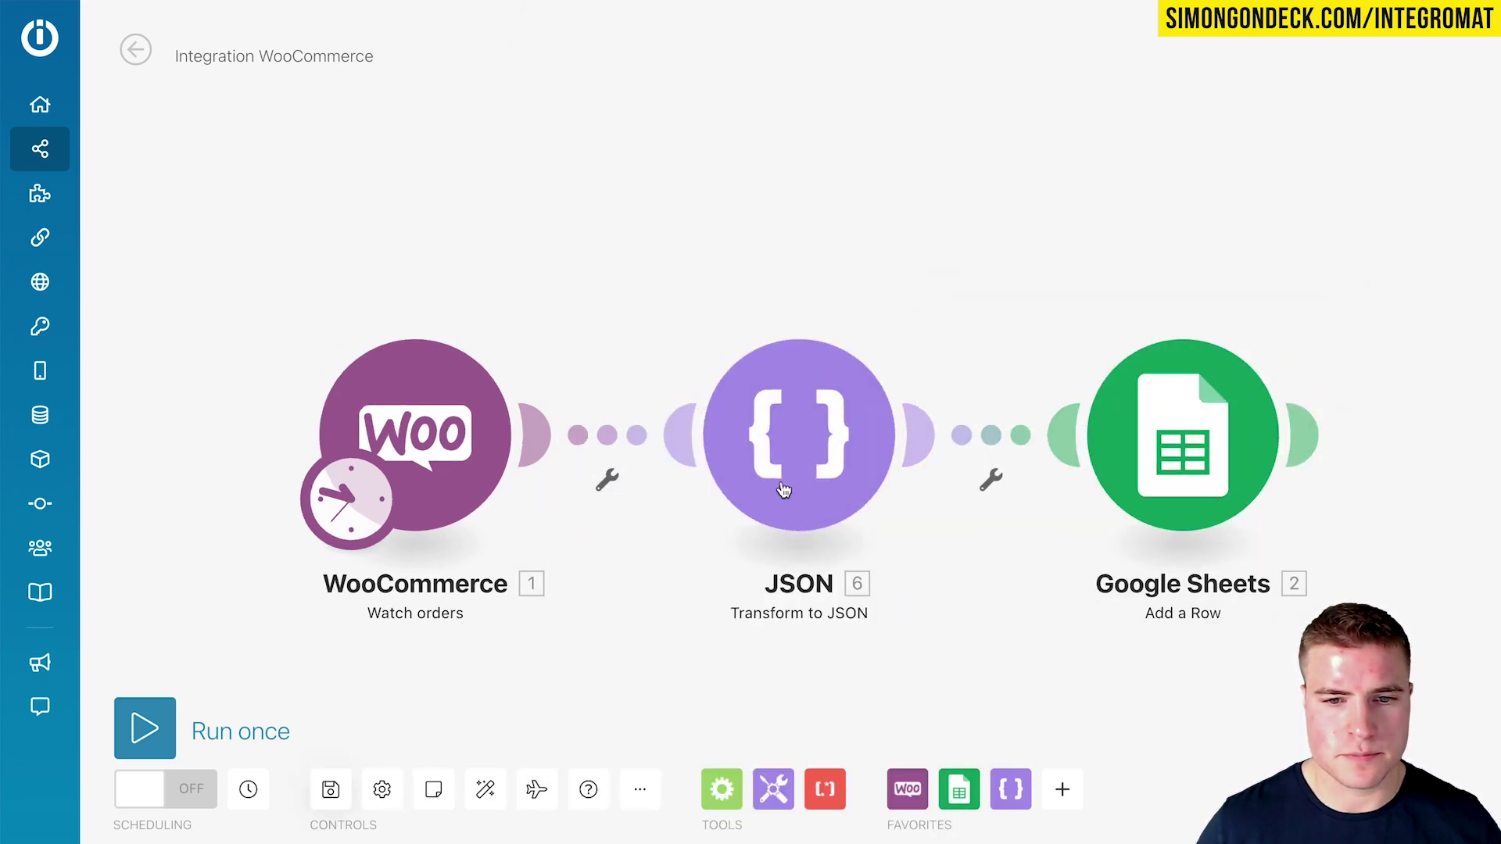
pyautogui.moveTo(749, 299); pyautogui.dragTo(717, 249)
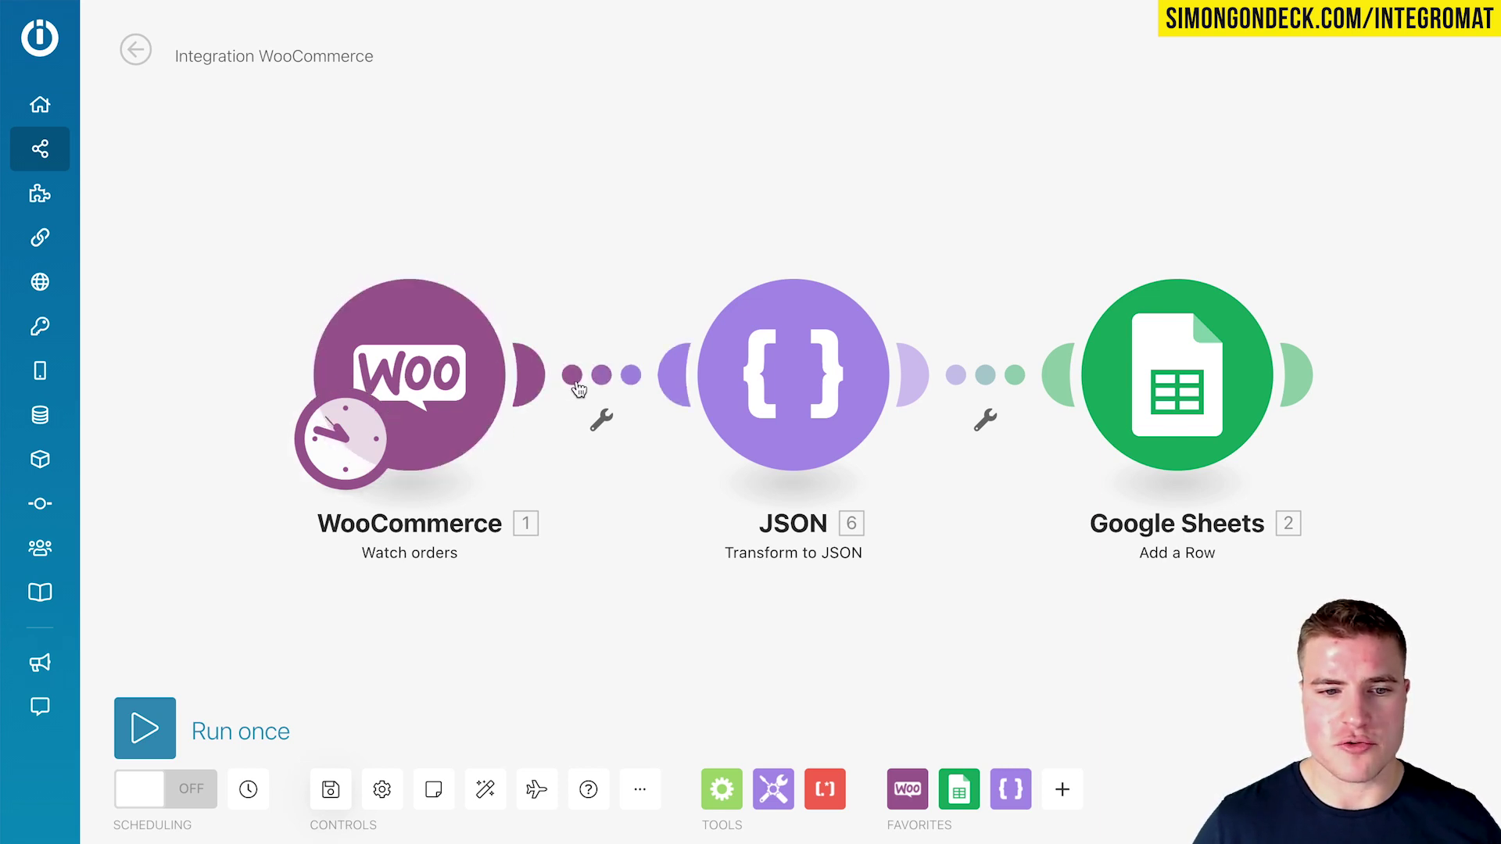
# Duplicate the WooCommerce module and unlink the copy from the original.
pyautogui.rightClick(447, 378)
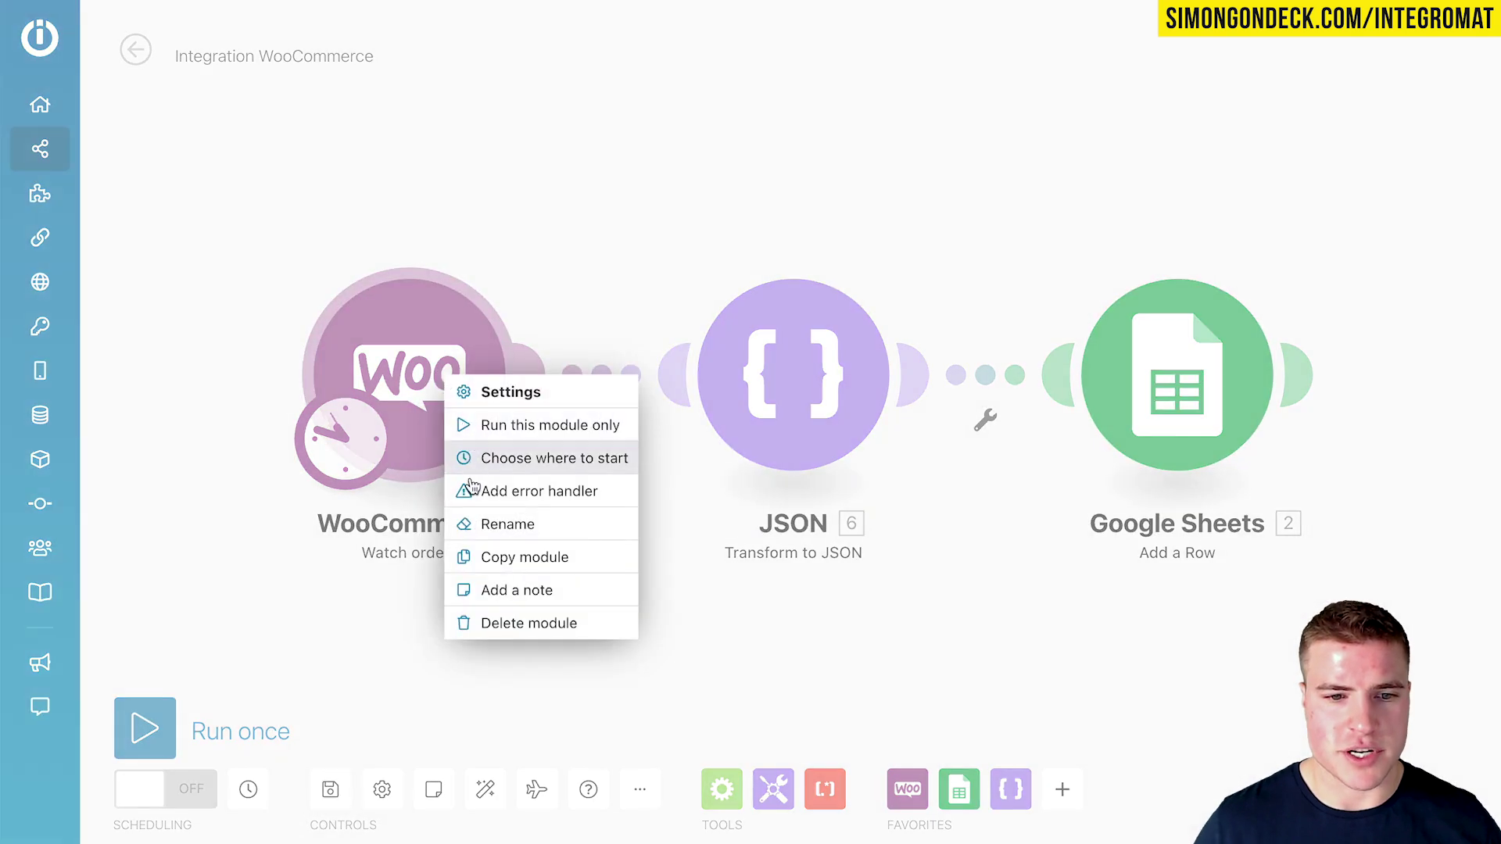
pyautogui.click(483, 575)
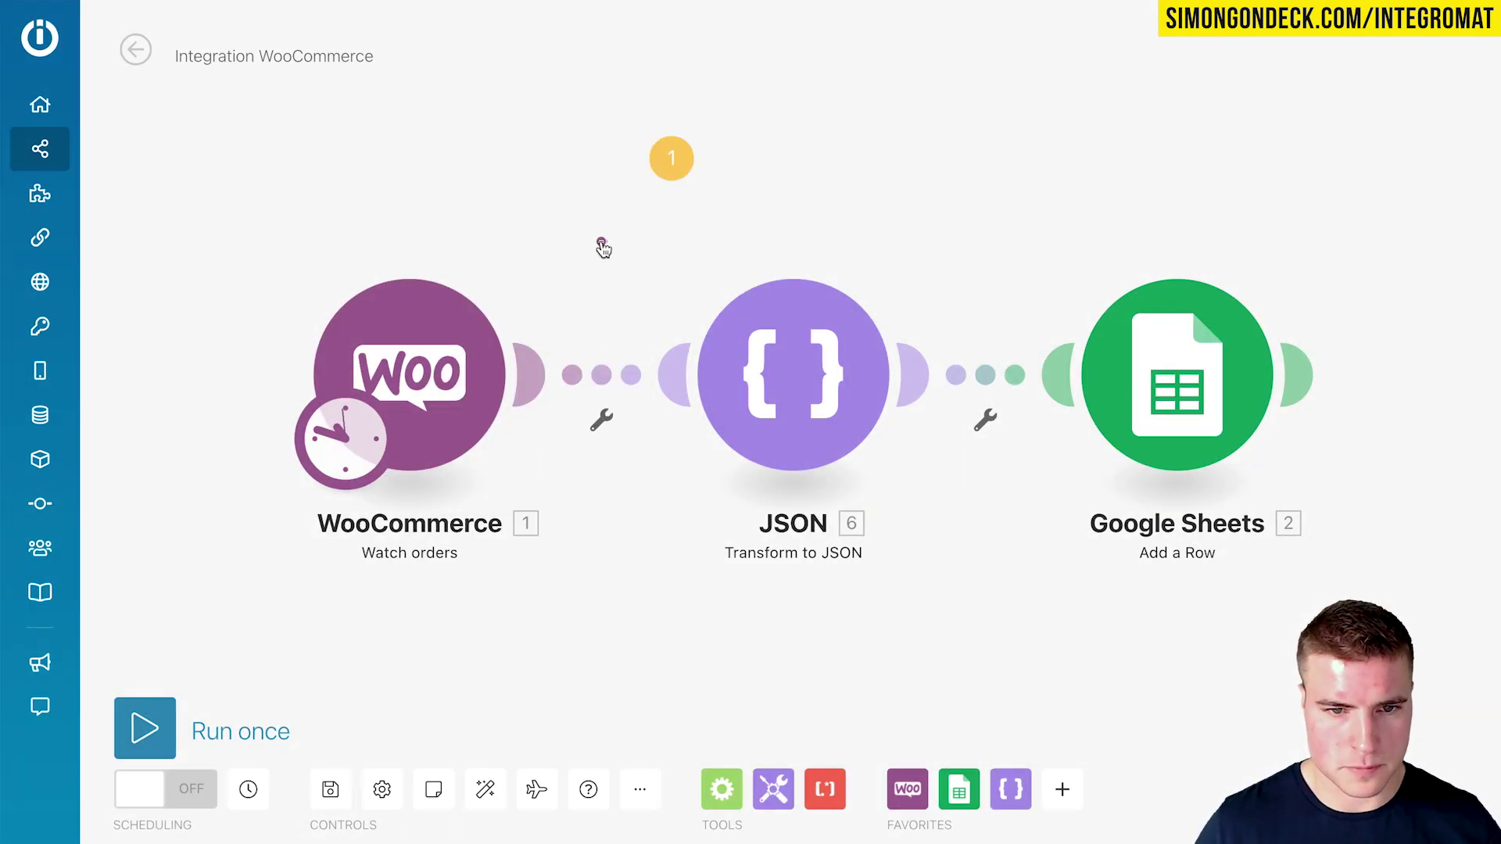
pyautogui.hotkey('ctrl', 'v')
pyautogui.moveTo(602, 247); pyautogui.dragTo(594, 367)
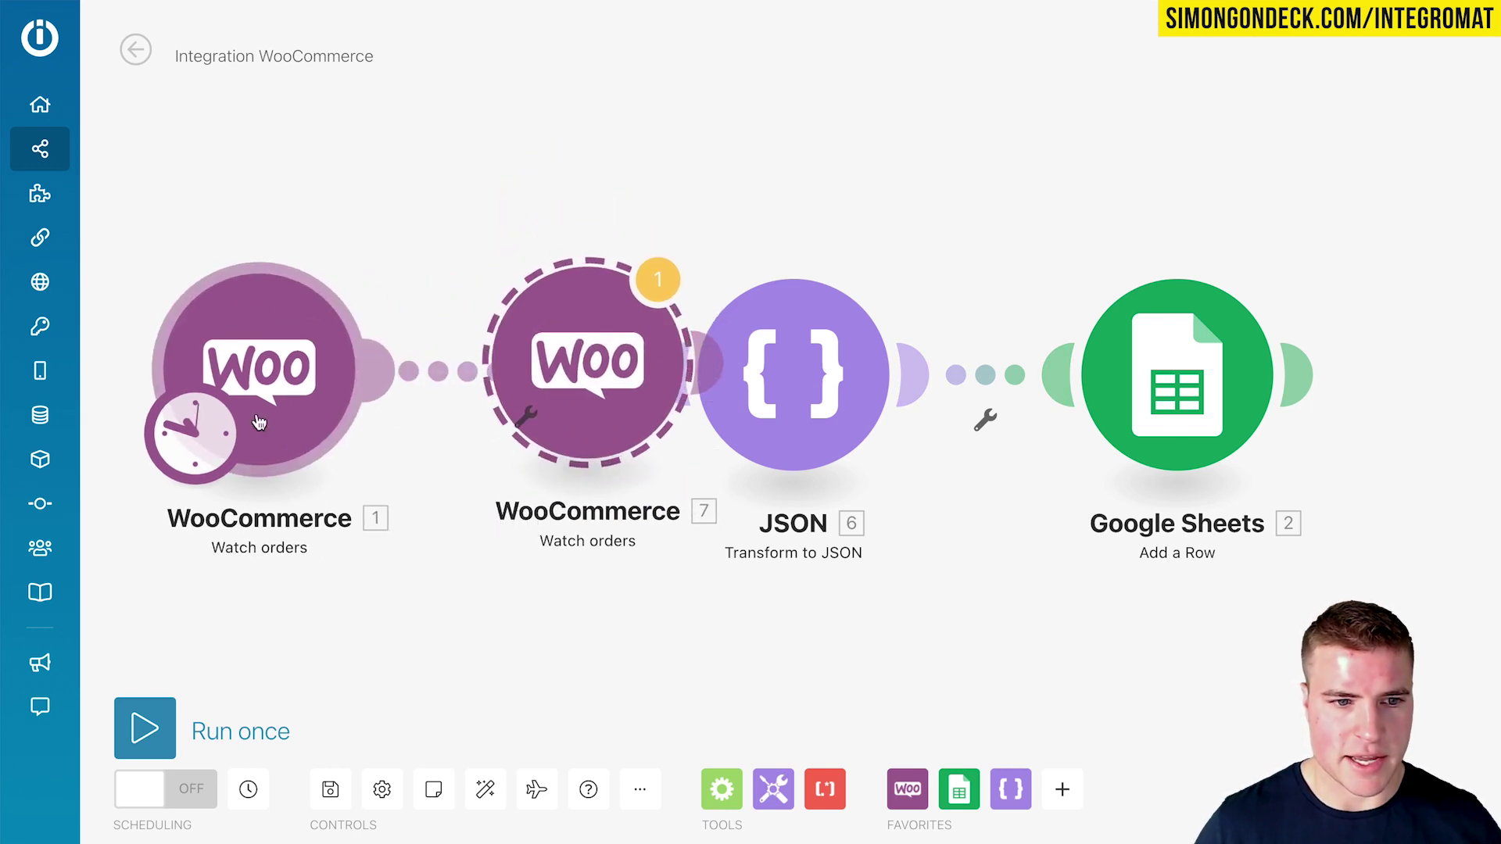
pyautogui.click(466, 370)
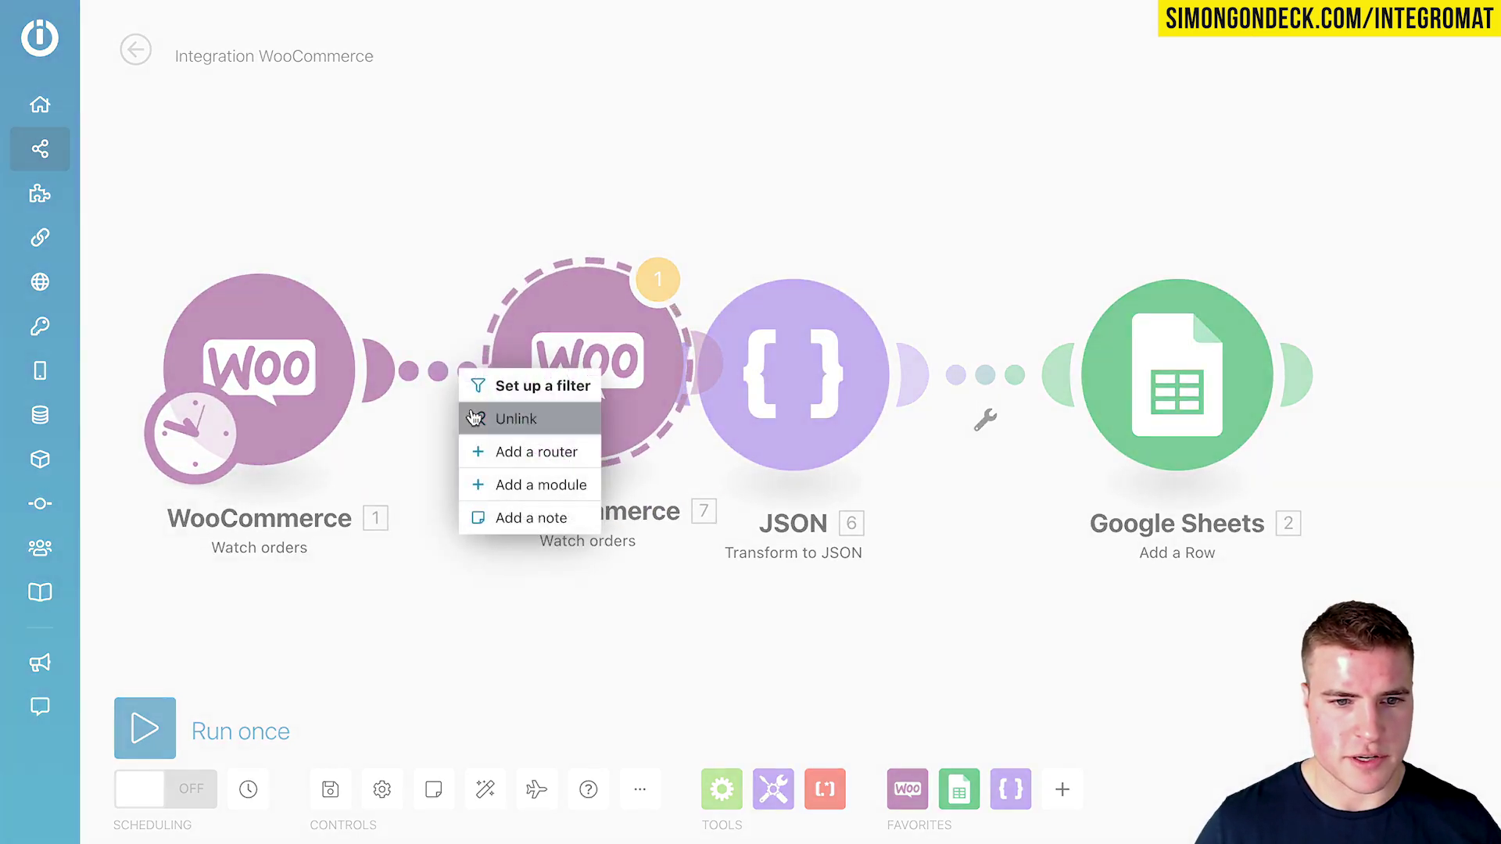
pyautogui.click(474, 418)
pyautogui.moveTo(541, 340); pyautogui.dragTo(447, 364)
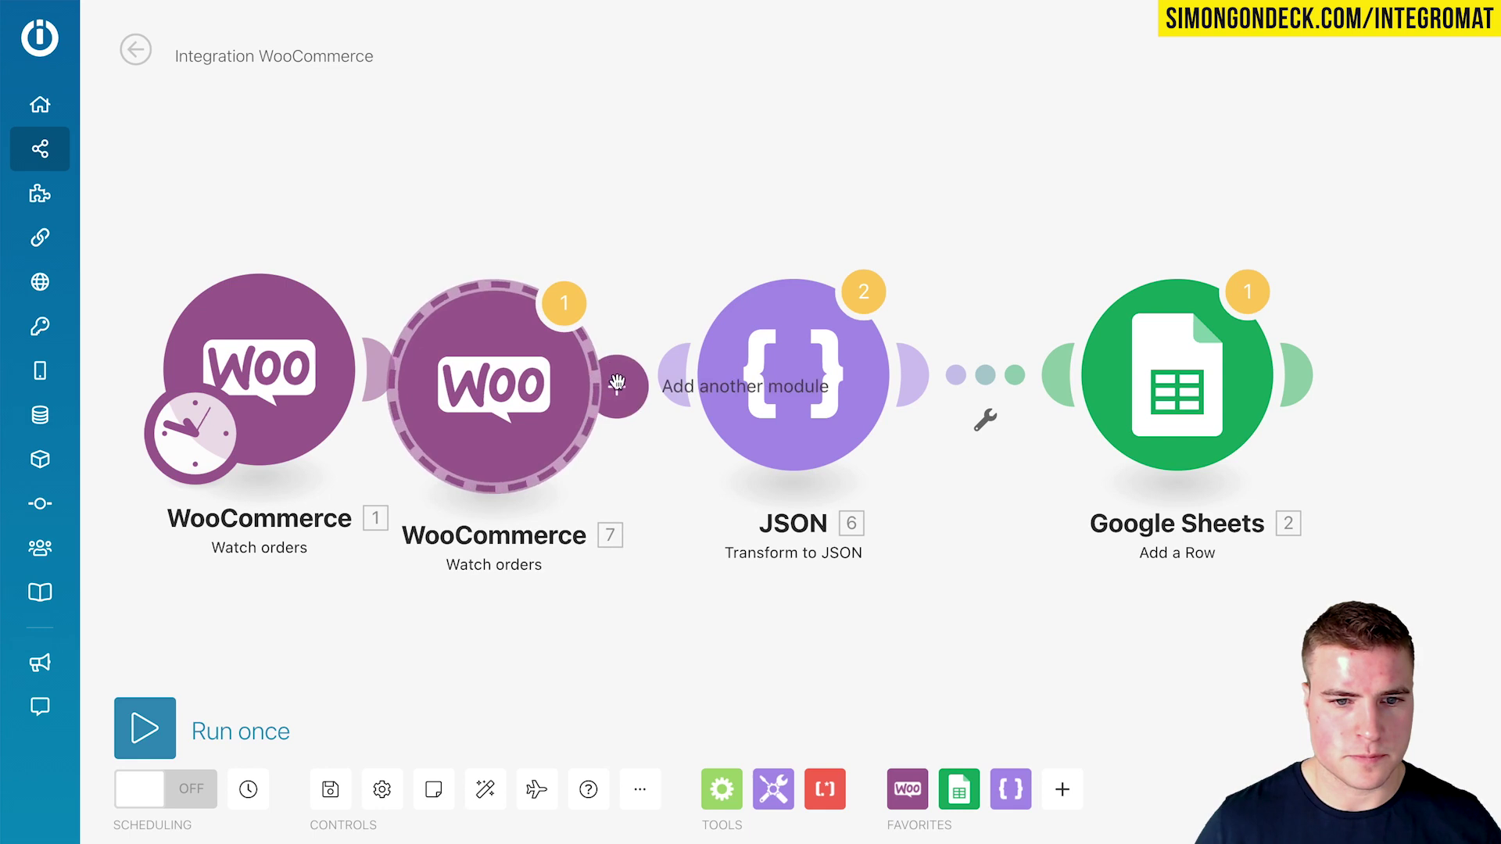
pyautogui.click(474, 790)
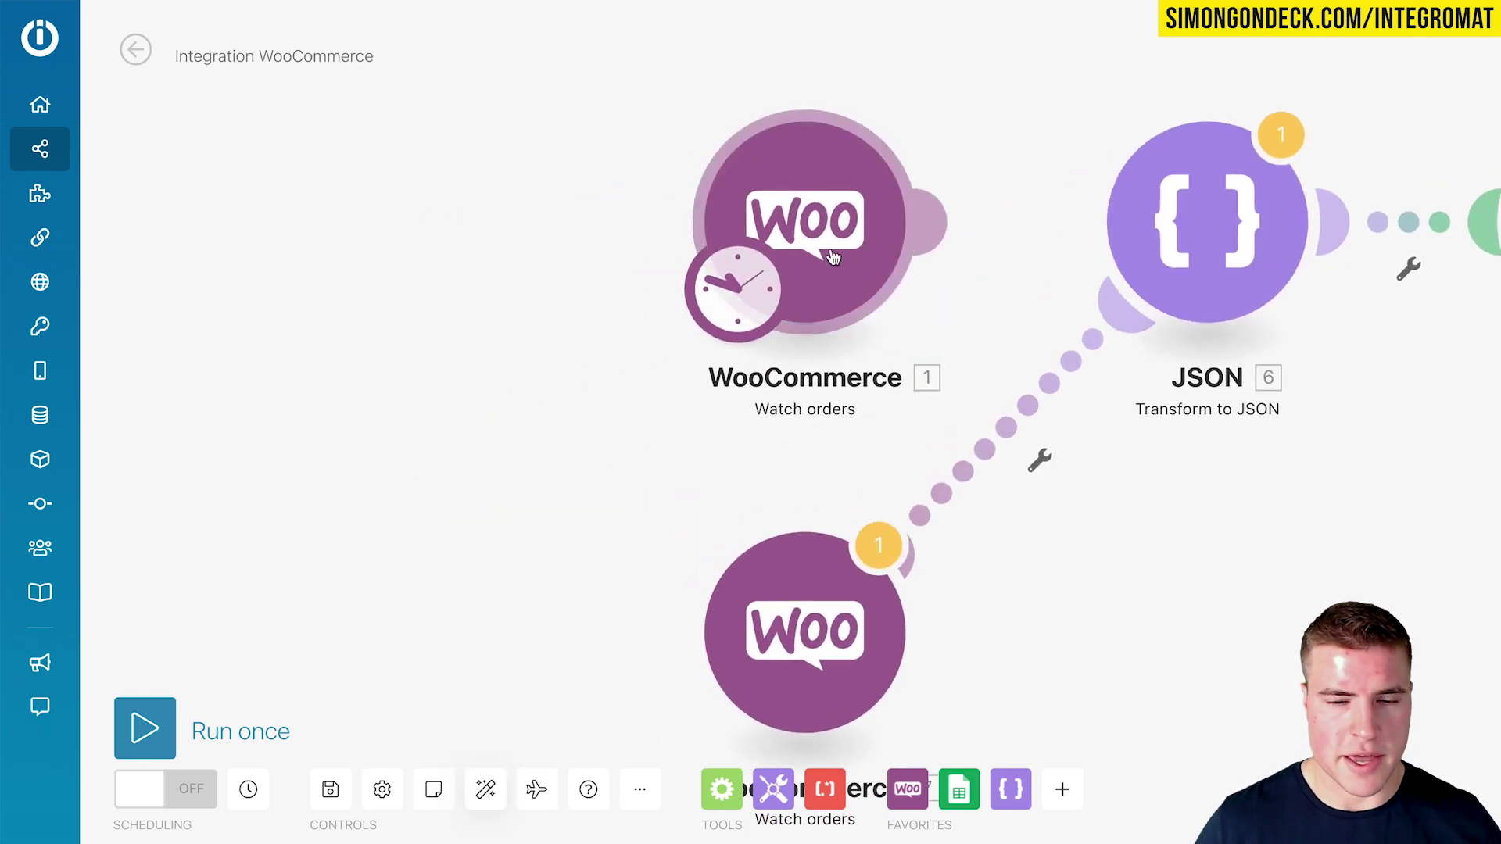
# Make the copied WooCommerce module the trigger and delete the original one.
pyautogui.moveTo(832, 258); pyautogui.dragTo(500, 257)
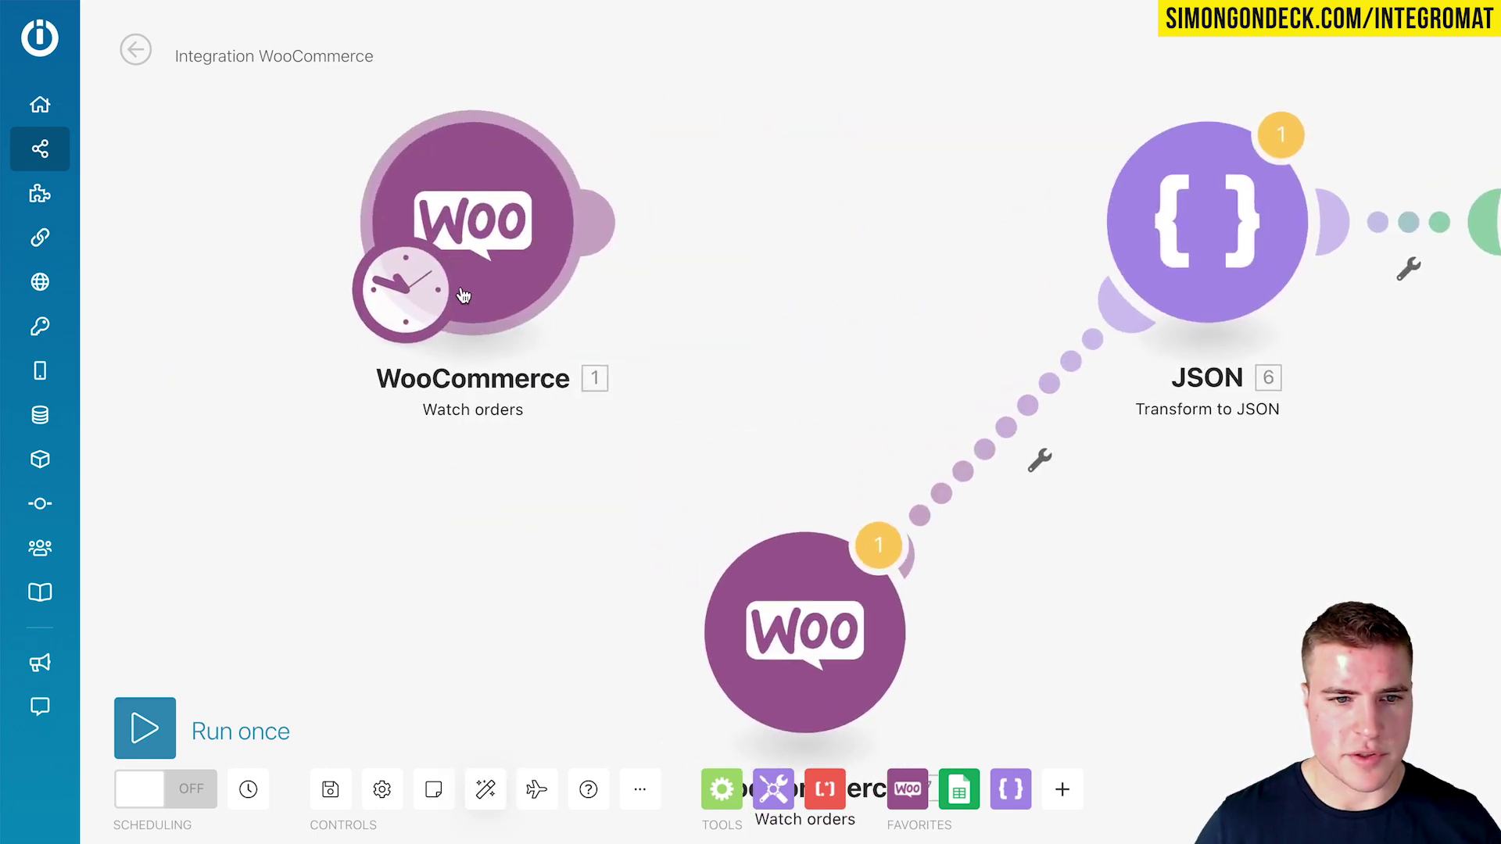
pyautogui.rightClick(473, 246)
pyautogui.click(540, 491)
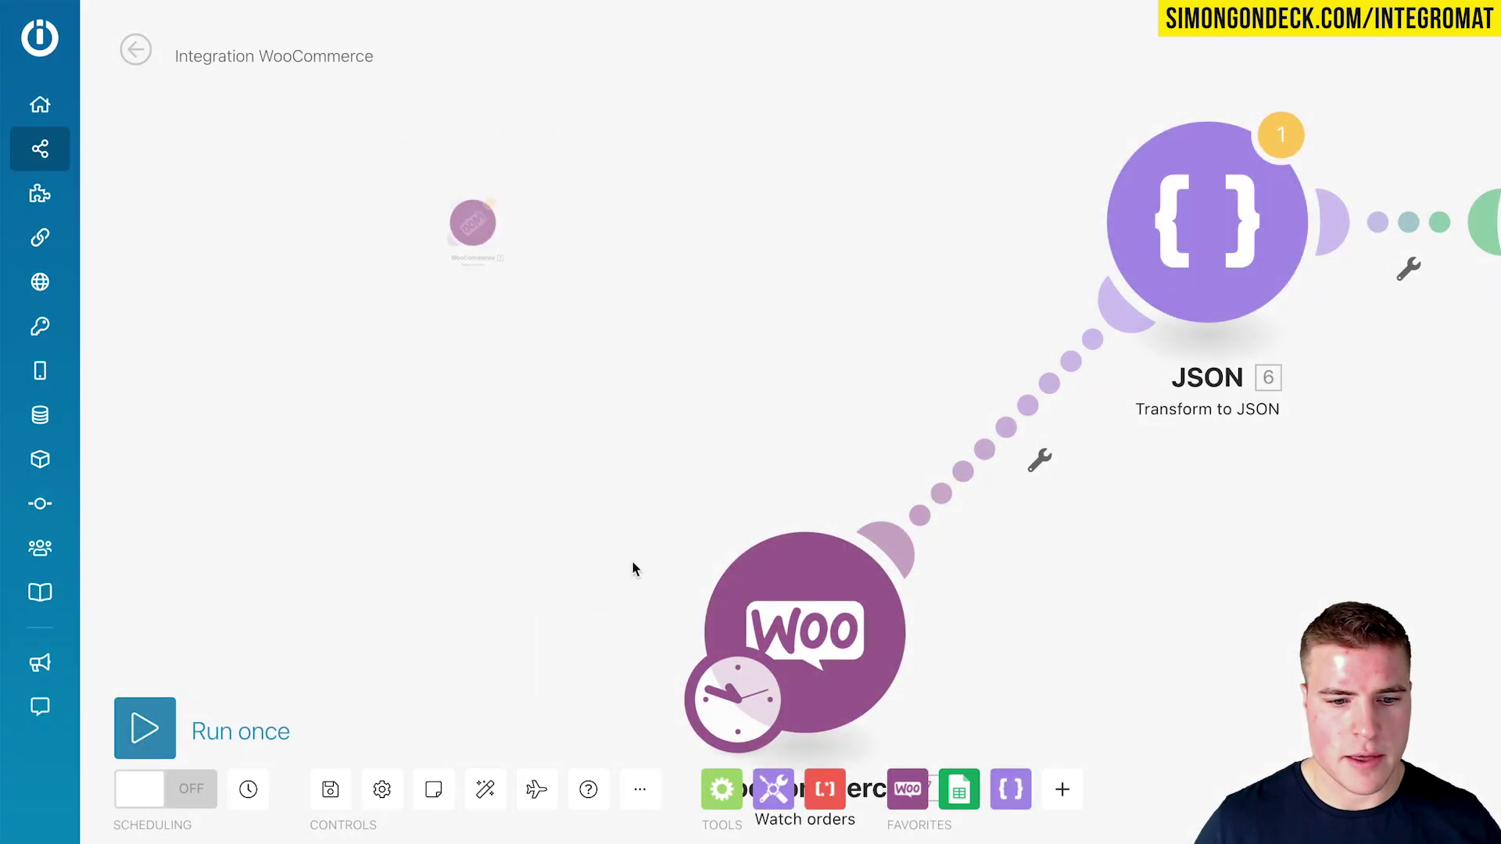
pyautogui.click(493, 790)
pyautogui.click(378, 524)
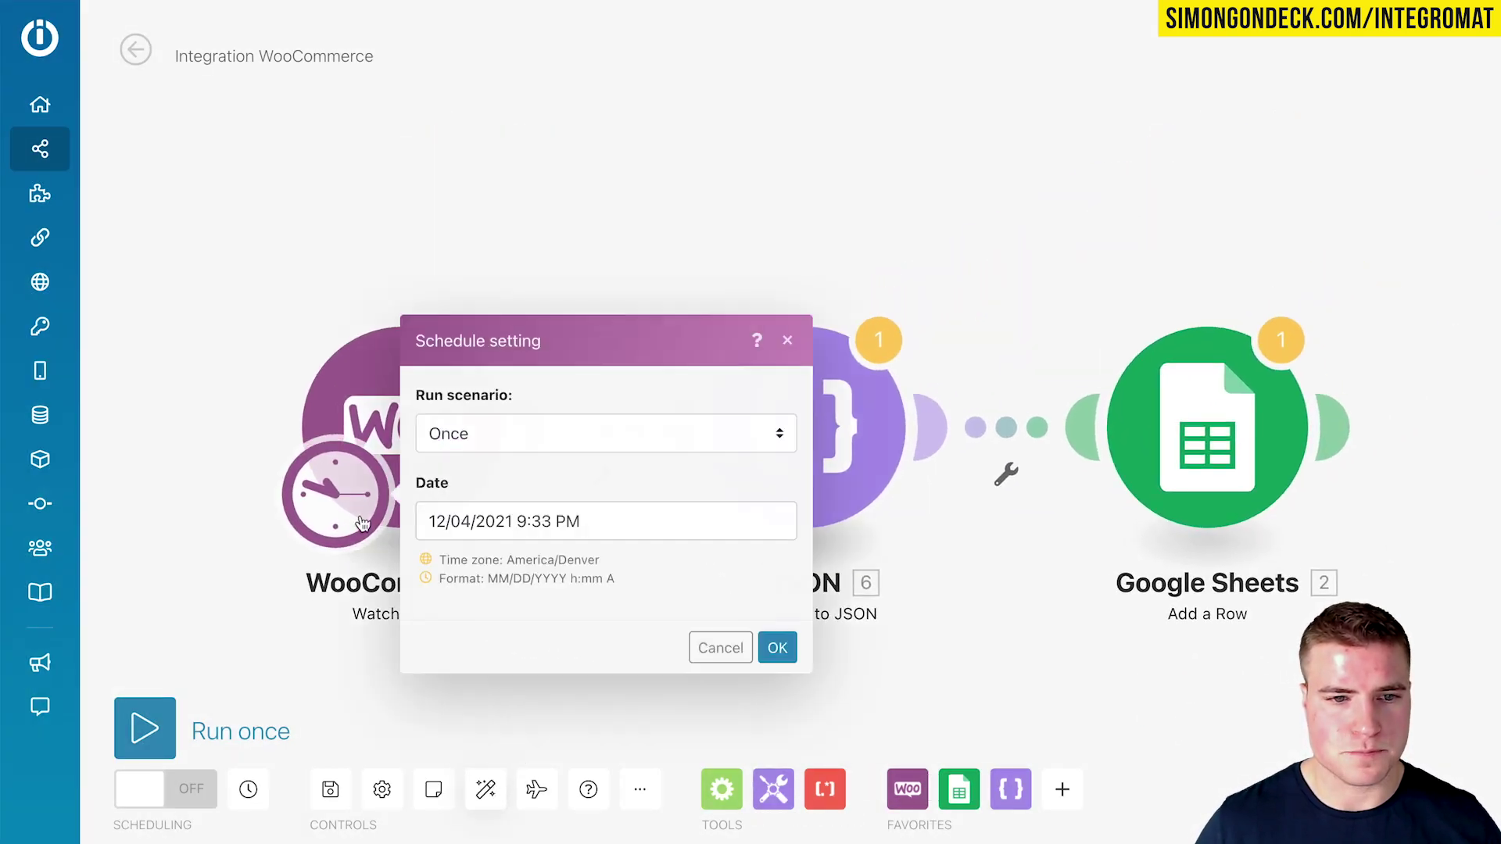
pyautogui.click(342, 401)
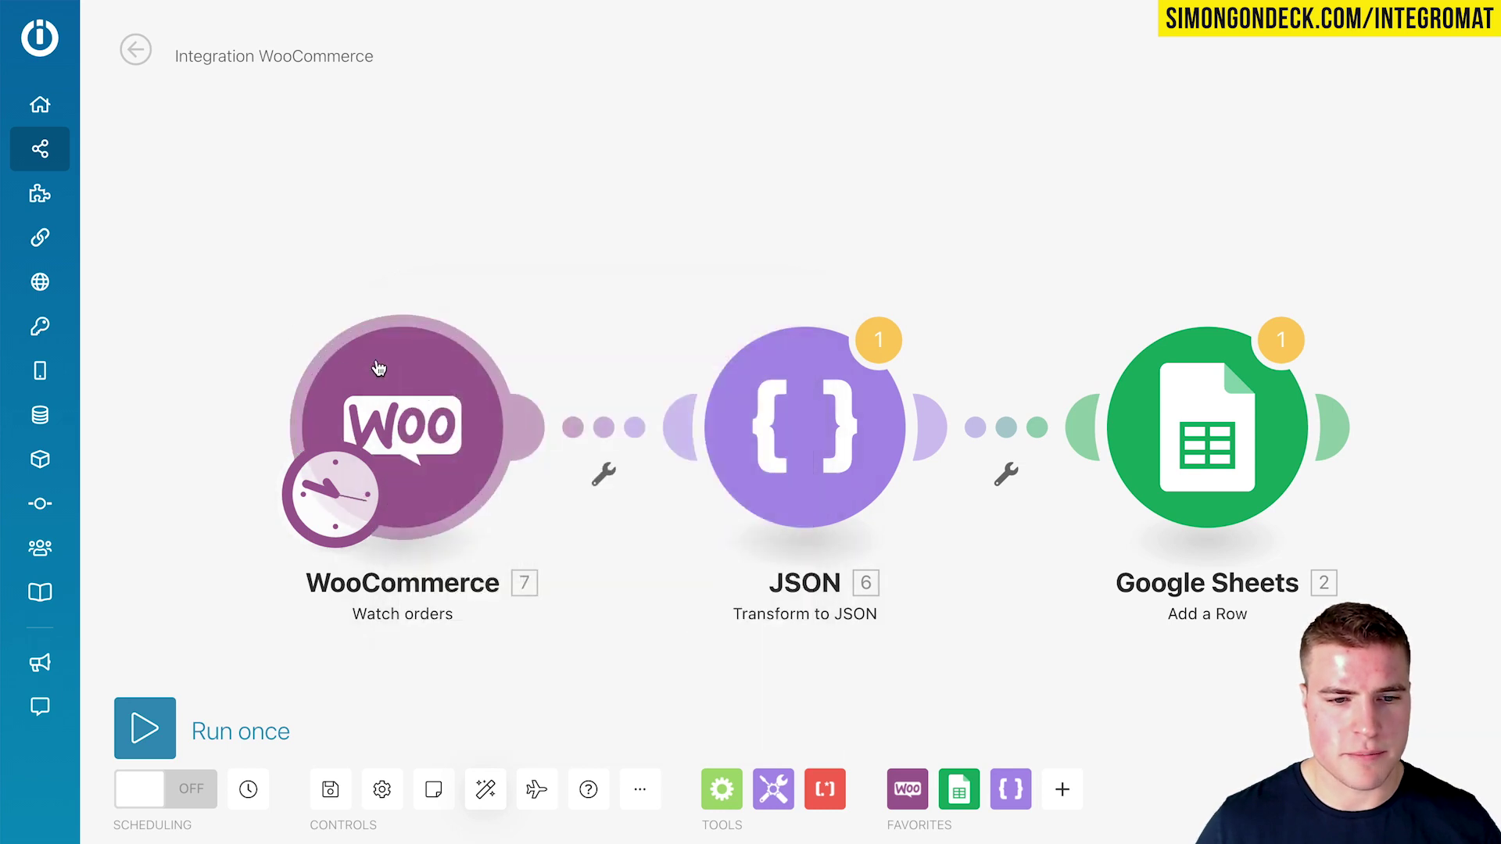
# Set the Watch orders trigger to status All with a limit of 1.
pyautogui.click(498, 385)
pyautogui.click(630, 432)
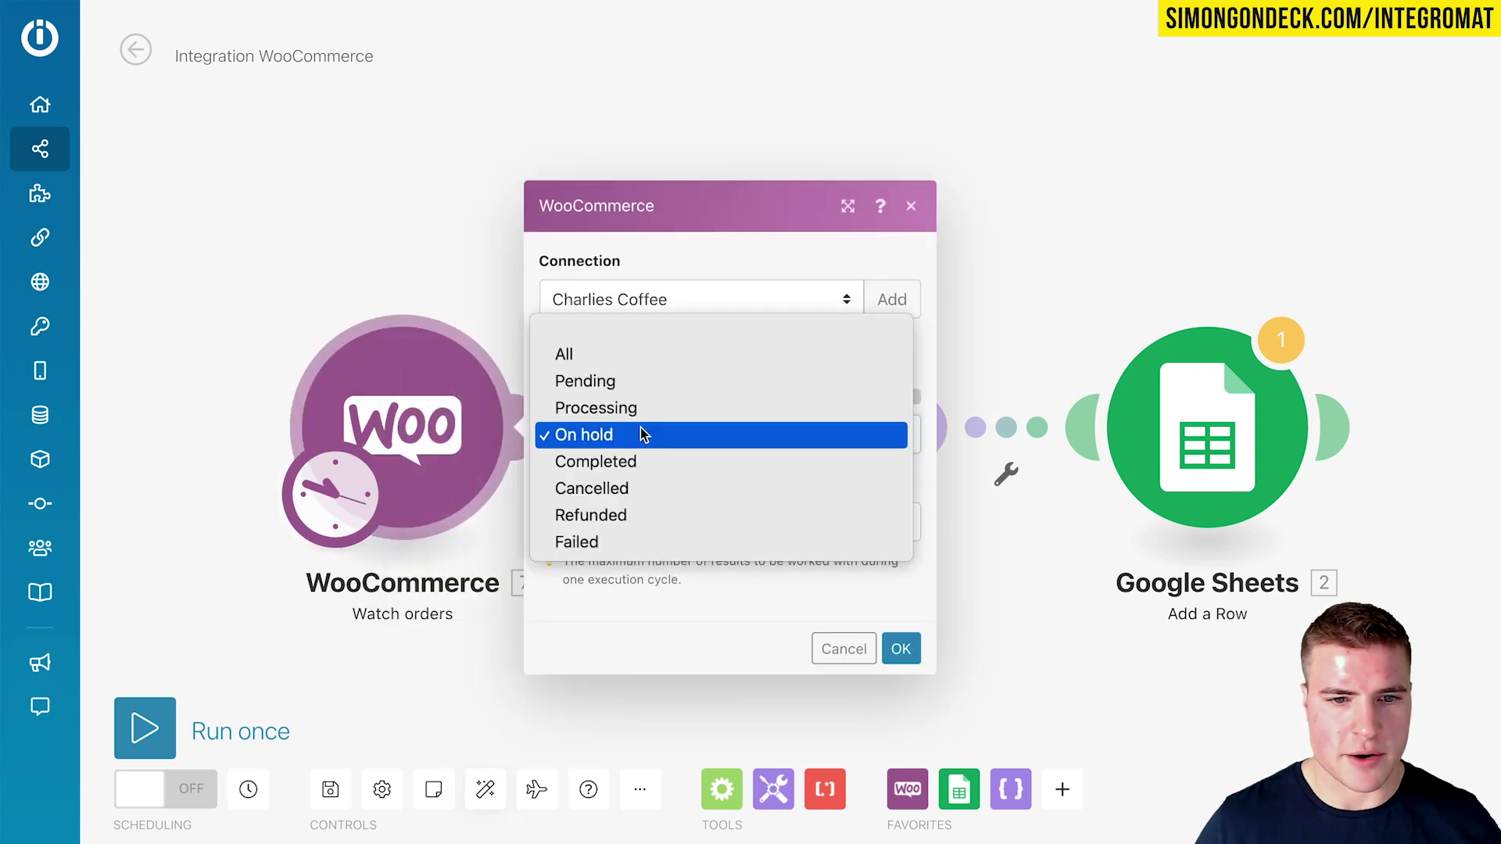
pyautogui.click(645, 351)
pyautogui.click(670, 520)
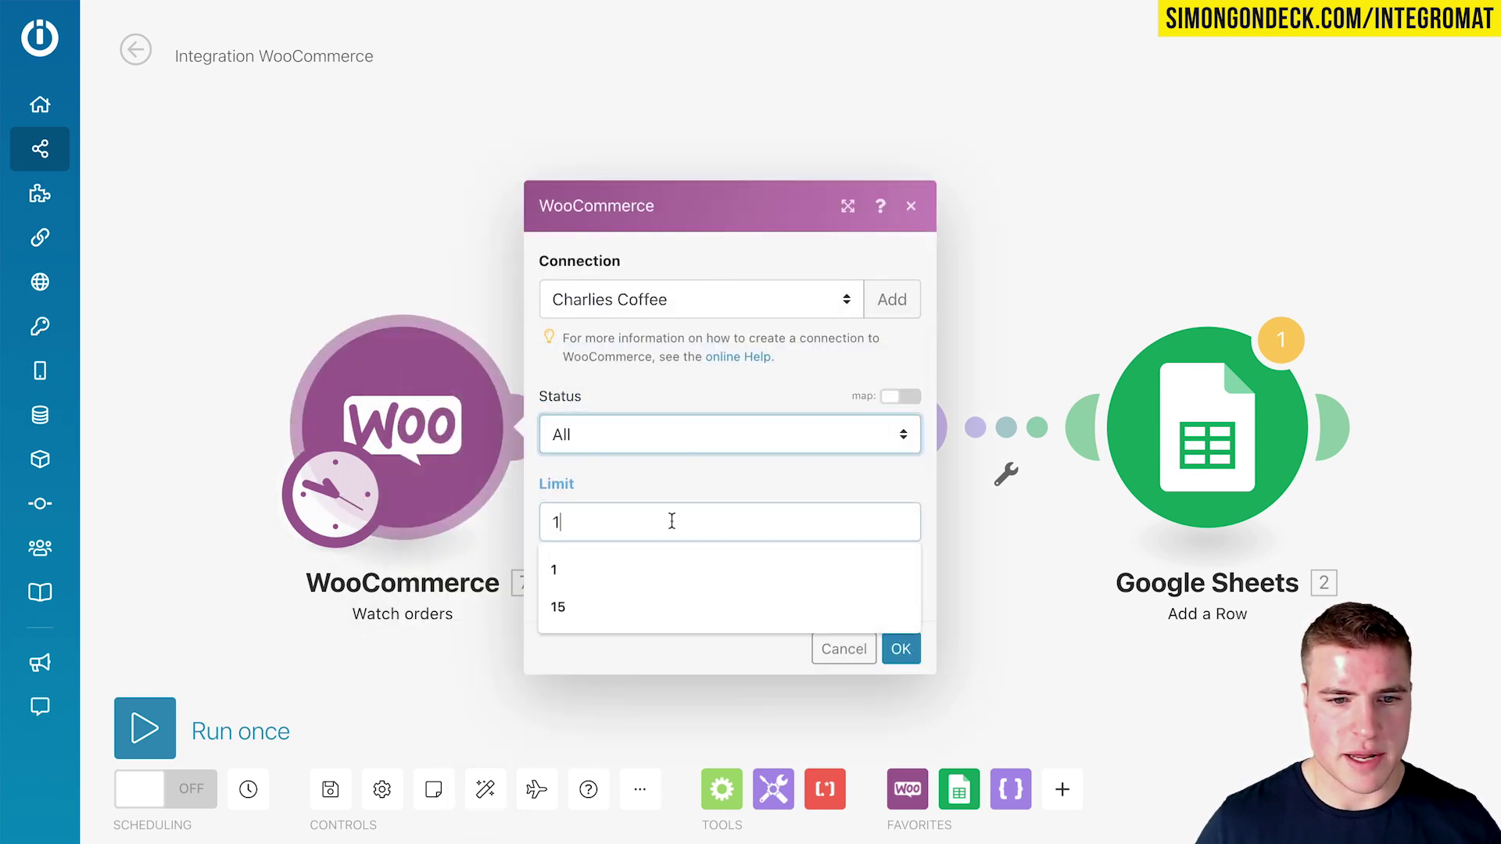
pyautogui.click(715, 655)
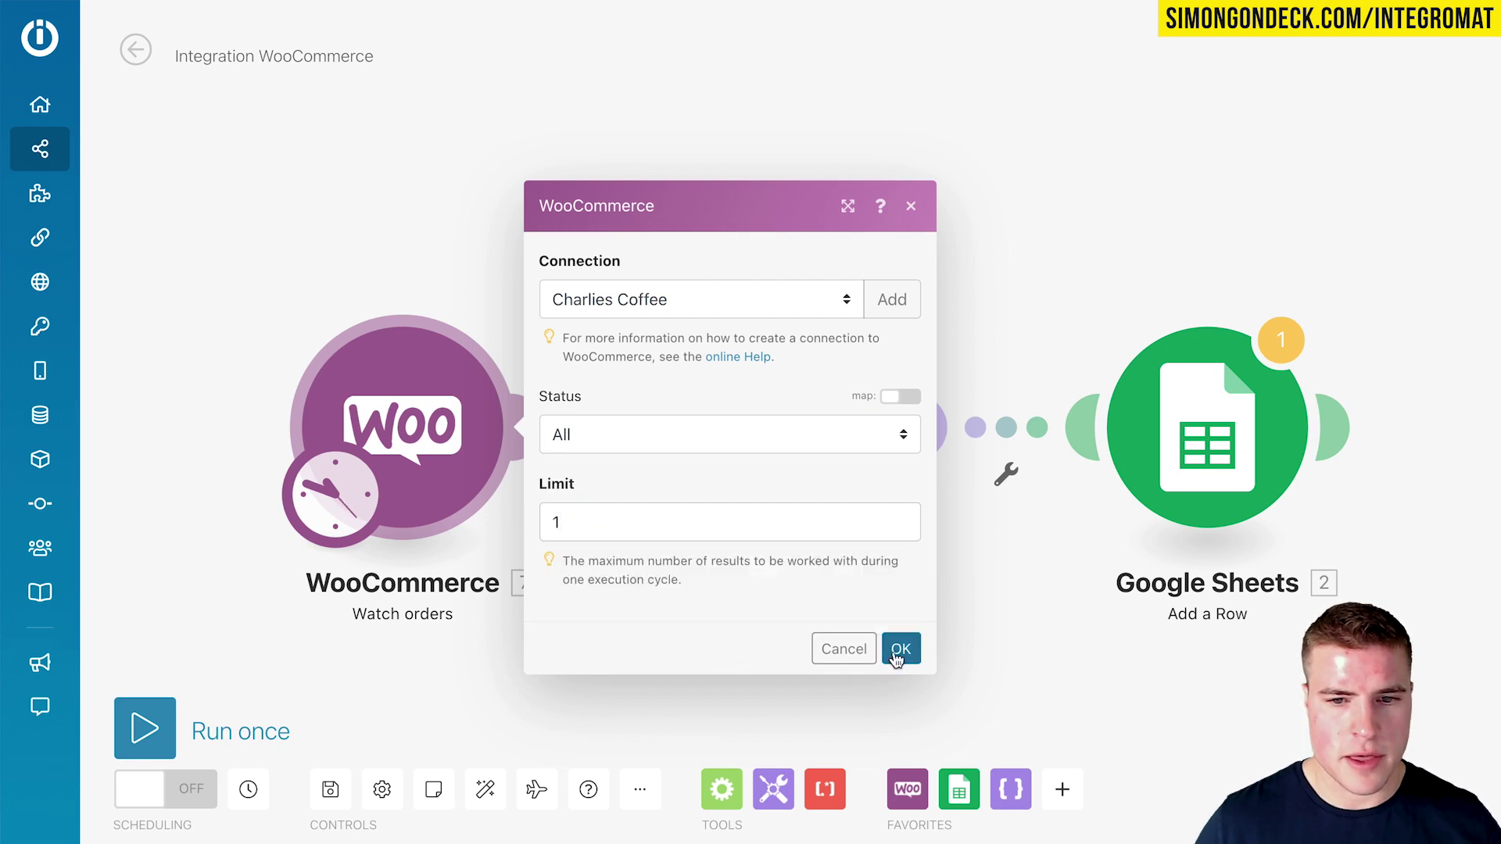
pyautogui.click(901, 649)
# Remap the JSON module's Object to the new trigger's Line items[] and confirm.
pyautogui.click(804, 457)
pyautogui.click(1091, 445)
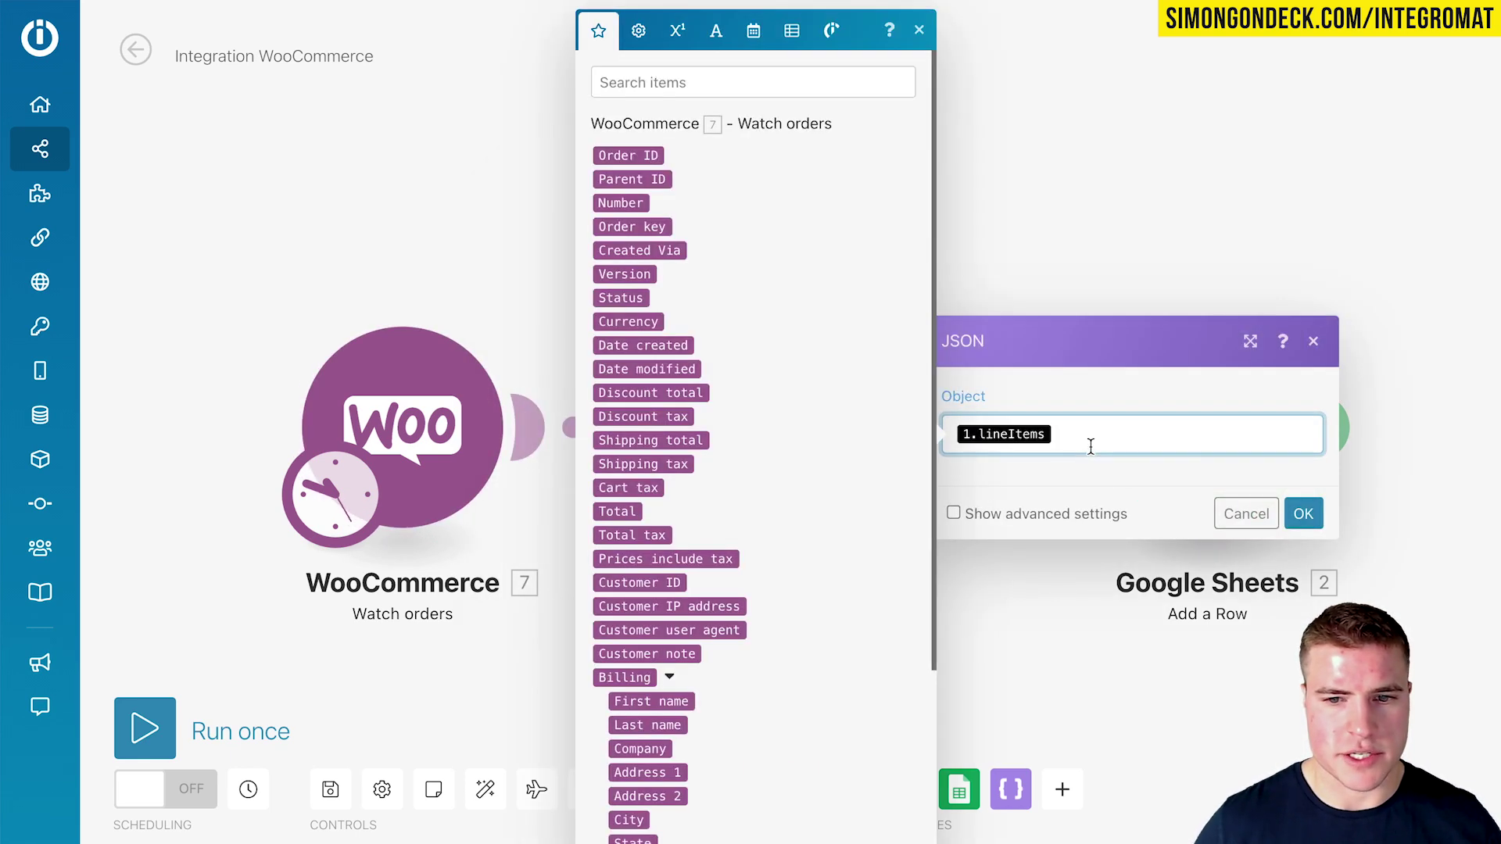
pyautogui.press('BackSpace')
pyautogui.scroll(-6, 746, 547)
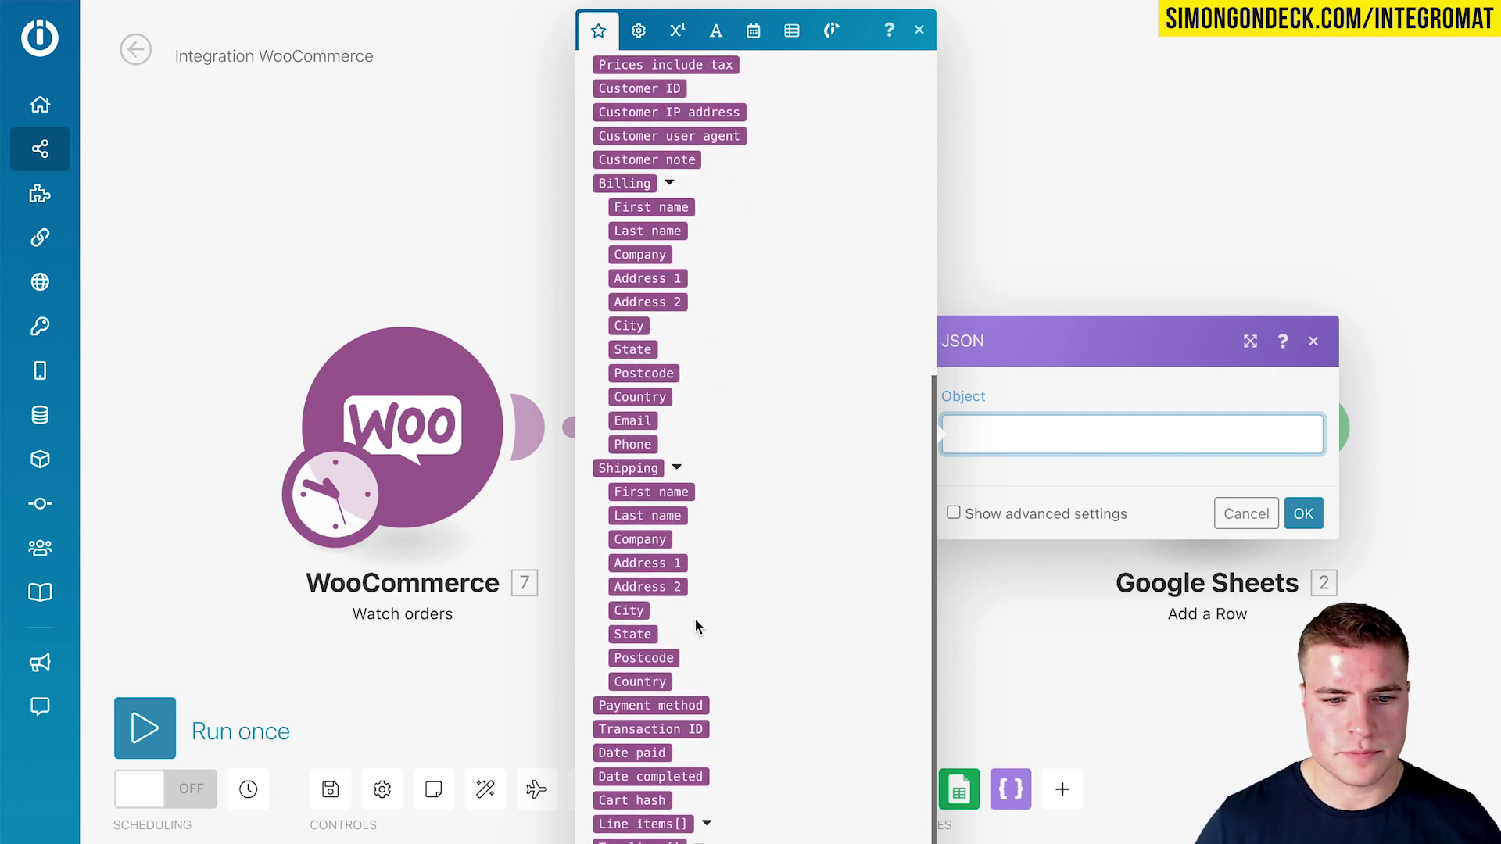
pyautogui.click(642, 825)
pyautogui.click(1039, 476)
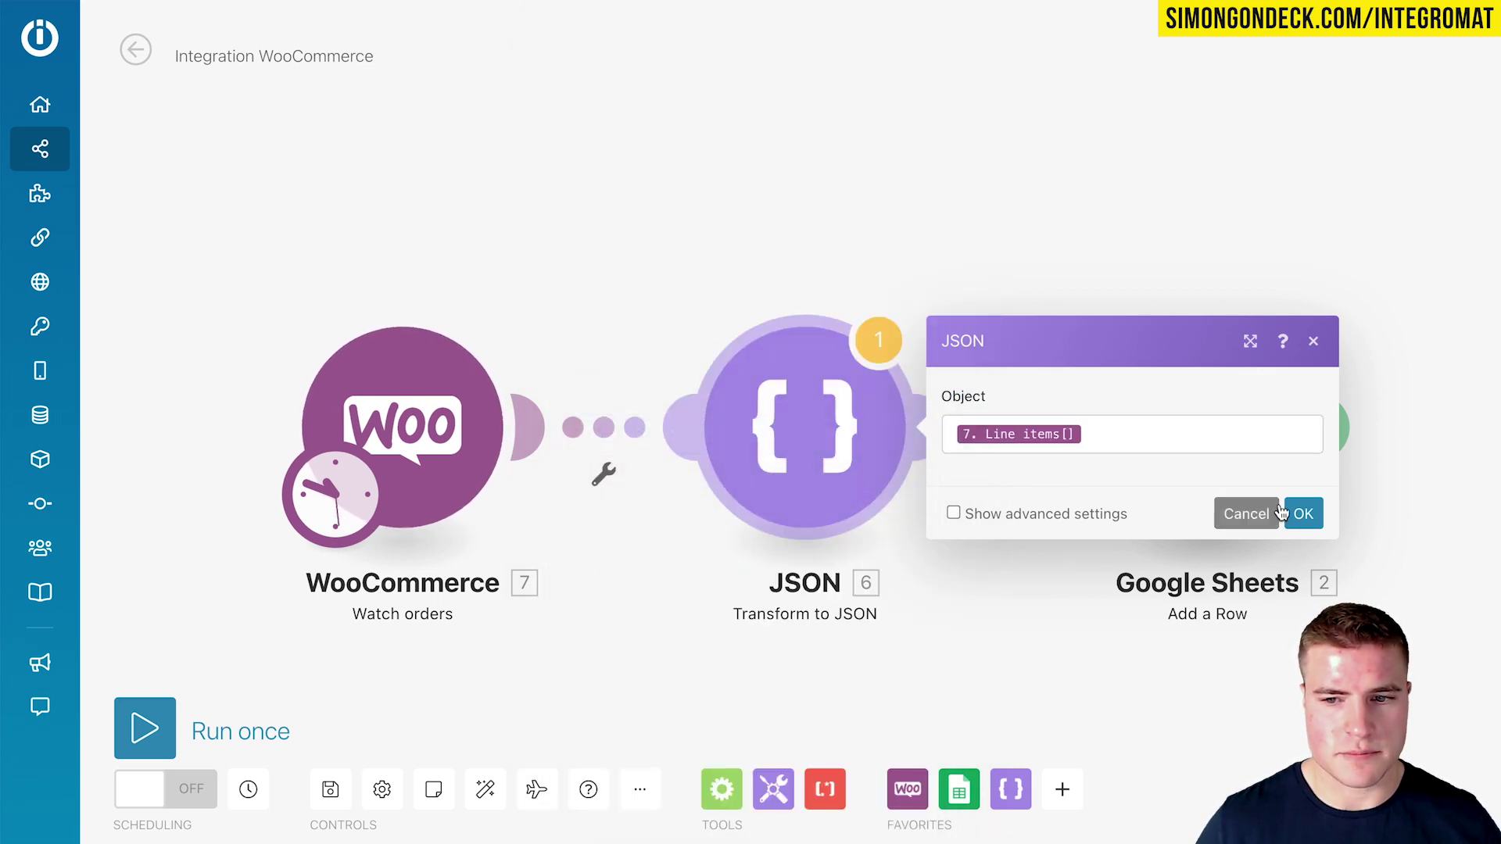
pyautogui.click(1303, 513)
pyautogui.click(1198, 397)
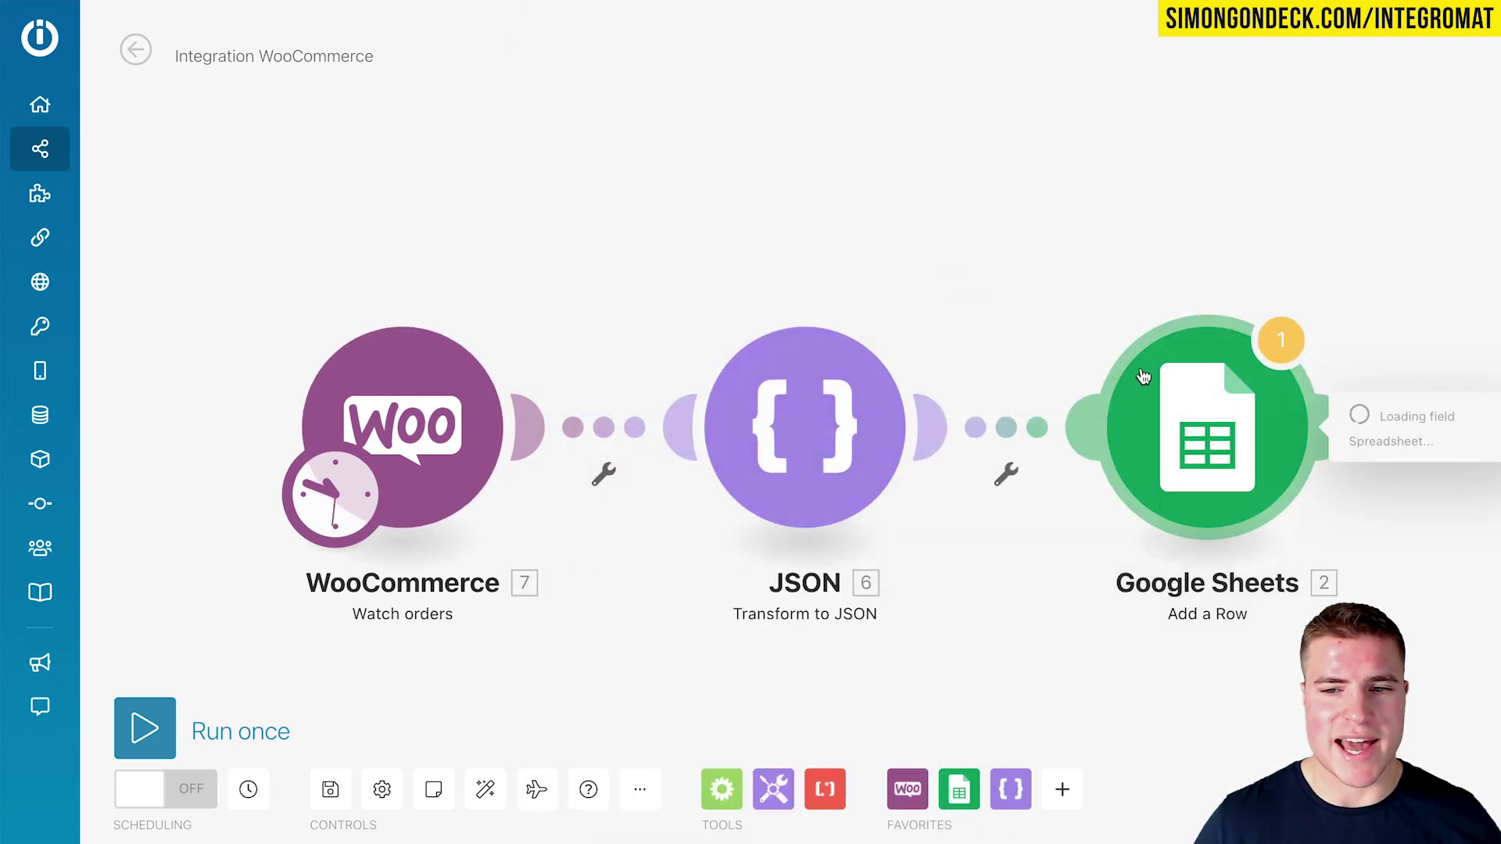
# Remap id, order_number and created_at to Order ID, Number and Date created.
pyautogui.moveTo(980, 275); pyautogui.dragTo(969, 178)
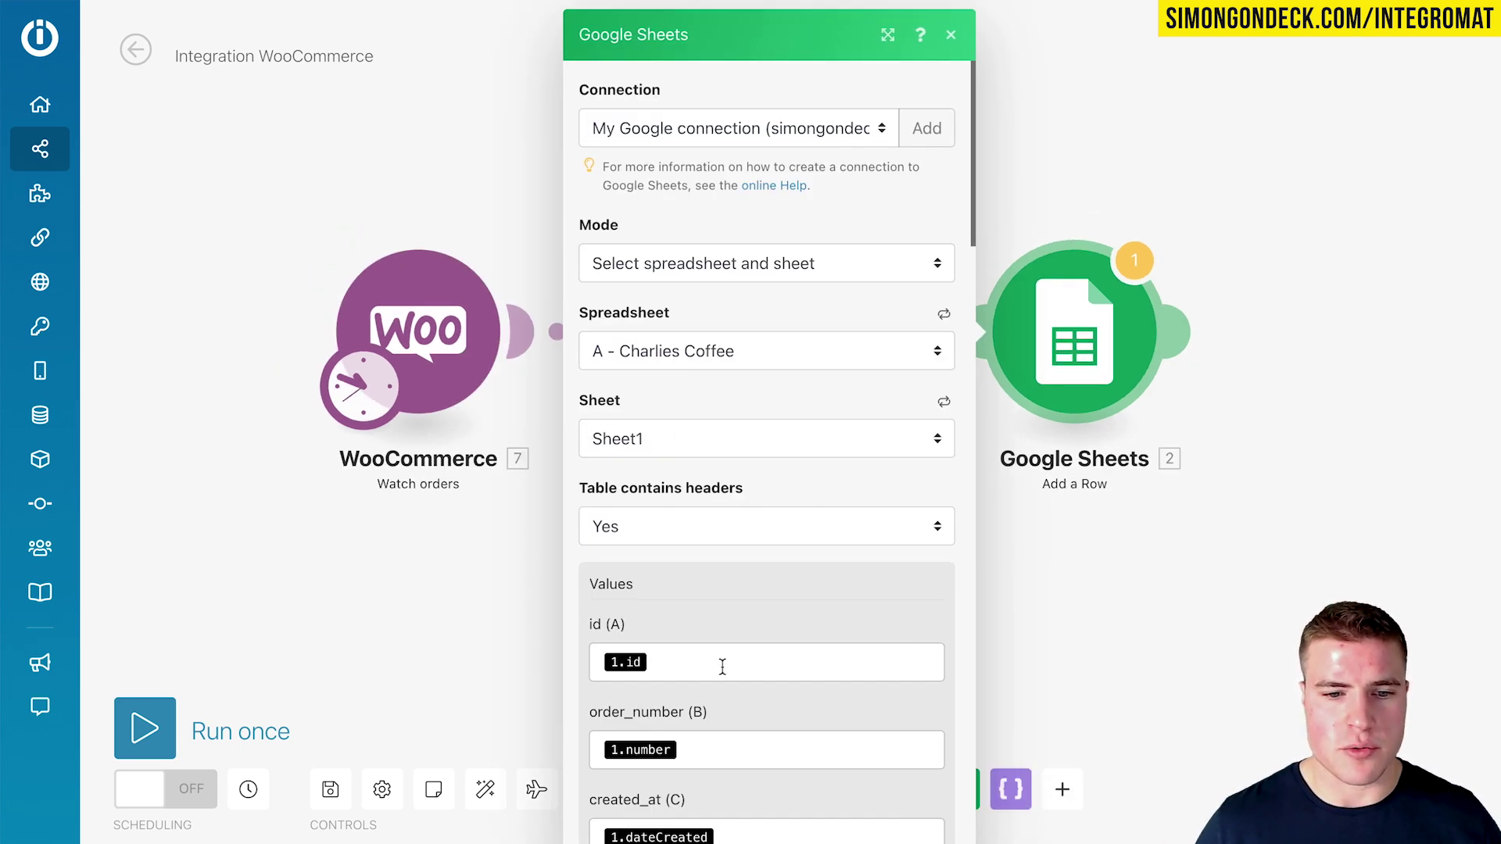
pyautogui.click(722, 666)
pyautogui.press('BackSpace')
pyautogui.click(1002, 234)
pyautogui.scroll(-2, 781, 625)
pyautogui.click(750, 639)
pyautogui.press('BackSpace')
pyautogui.click(996, 282)
pyautogui.click(750, 731)
pyautogui.press('BackSpace')
pyautogui.click(1016, 425)
# Remap the status and total columns to the trigger's Status and Total.
pyautogui.scroll(-3, 777, 561)
pyautogui.click(777, 561)
pyautogui.press('BackSpace')
pyautogui.click(996, 376)
pyautogui.click(766, 650)
pyautogui.press('BackSpace')
pyautogui.click(992, 590)
# Clear the old cart_tax, shipping_tax, total_discount and payment_method mappings.
pyautogui.scroll(-2, 1015, 642)
pyautogui.click(1024, 381)
pyautogui.scroll(-5, 743, 355)
pyautogui.click(743, 355)
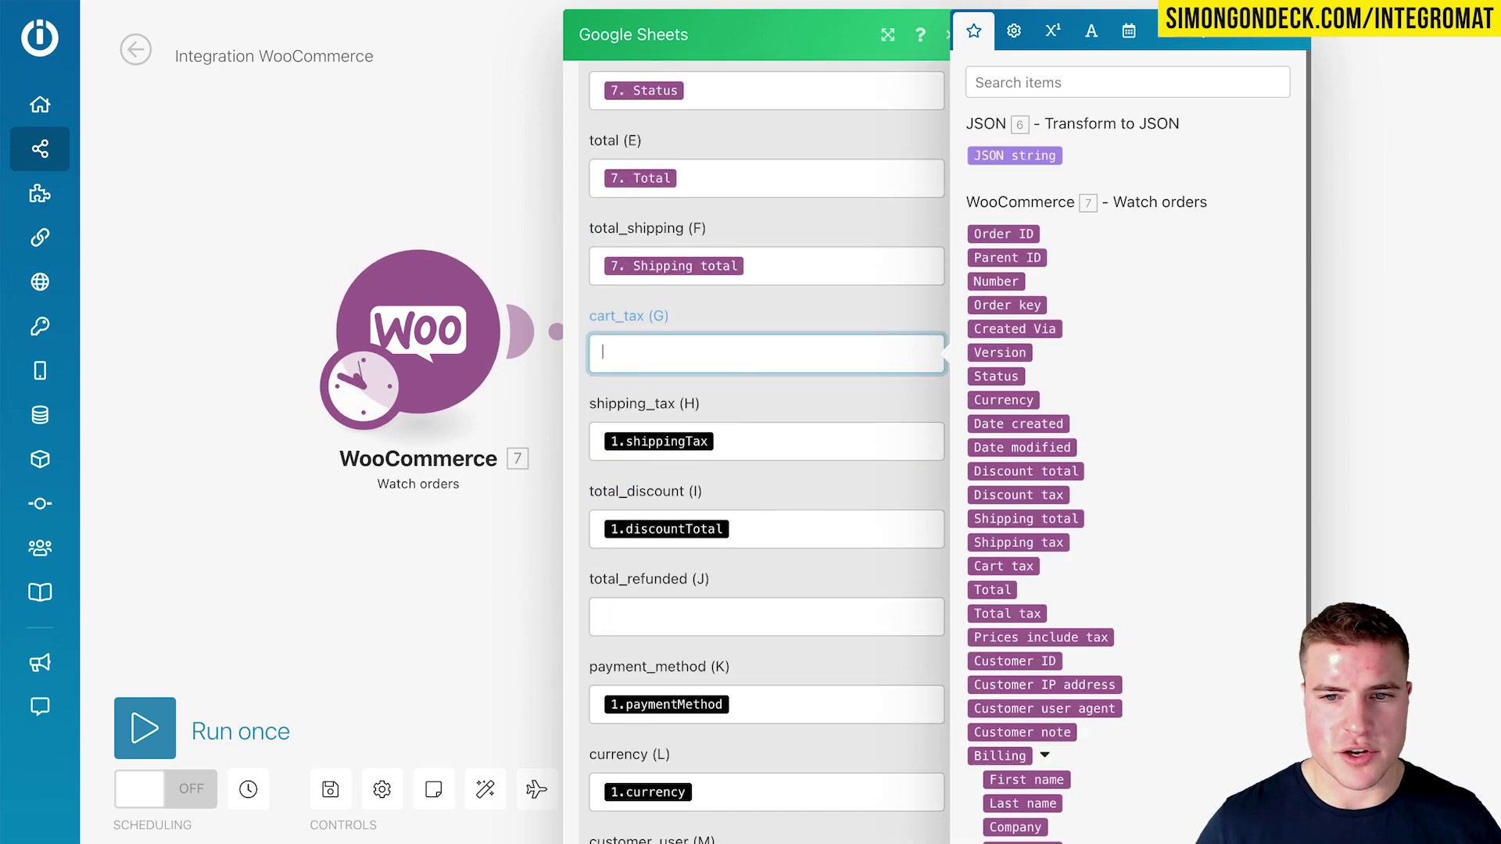
pyautogui.press('BackSpace')
pyautogui.press('Tab')
pyautogui.press('Delete')
pyautogui.press('Tab')
pyautogui.press('Delete')
pyautogui.press('Tab')
pyautogui.press('Tab')
pyautogui.press('Delete')
# Delete the old tax_lines, fee_lines and shipping_lines mappings.
pyautogui.press('Tab')
pyautogui.press('Delete')
# Clear currency, map Customer ID into customer_user, and clear billing_first_name.
pyautogui.scroll(-2, 802, 473)
pyautogui.click(781, 555)
pyautogui.press('BackSpace')
pyautogui.click(1035, 76)
pyautogui.write('customer')
pyautogui.click(1044, 583)
pyautogui.click(789, 641)
pyautogui.press('BackSpace')
# Clear the old billing_last_name mapping and the customerNote mapping from note.
pyautogui.scroll(-3, 1029, 539)
pyautogui.click(1028, 536)
pyautogui.click(778, 724)
pyautogui.press('BackSpace')
pyautogui.scroll(-2, 1024, 692)
pyautogui.click(1023, 687)
pyautogui.scroll(-15, 798, 409)
pyautogui.scroll(-3, 798, 410)
pyautogui.click(754, 465)
pyautogui.press('BackSpace')
pyautogui.press('Tab')
pyautogui.press('Tab')
pyautogui.press('BackSpace')
pyautogui.press('Tab')
pyautogui.press('BackSpace')
pyautogui.press('Tab')
# Map '6. JSON string' into the line_items (AI) column and close the Sheets settings.
pyautogui.press('BackSpace')
pyautogui.press('Tab')
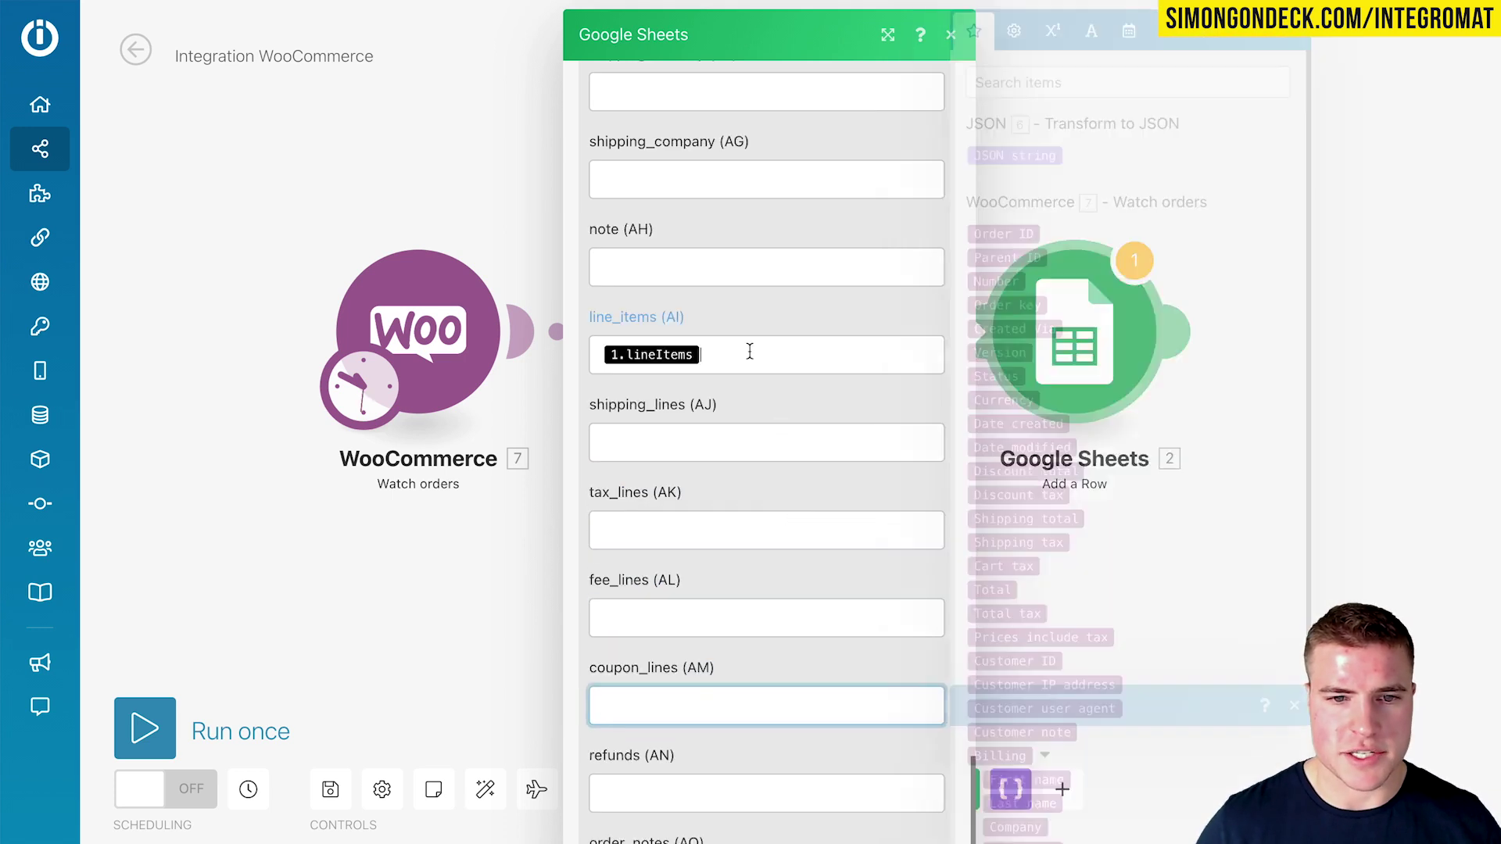
pyautogui.click(749, 352)
pyautogui.press('BackSpace')
pyautogui.click(1015, 156)
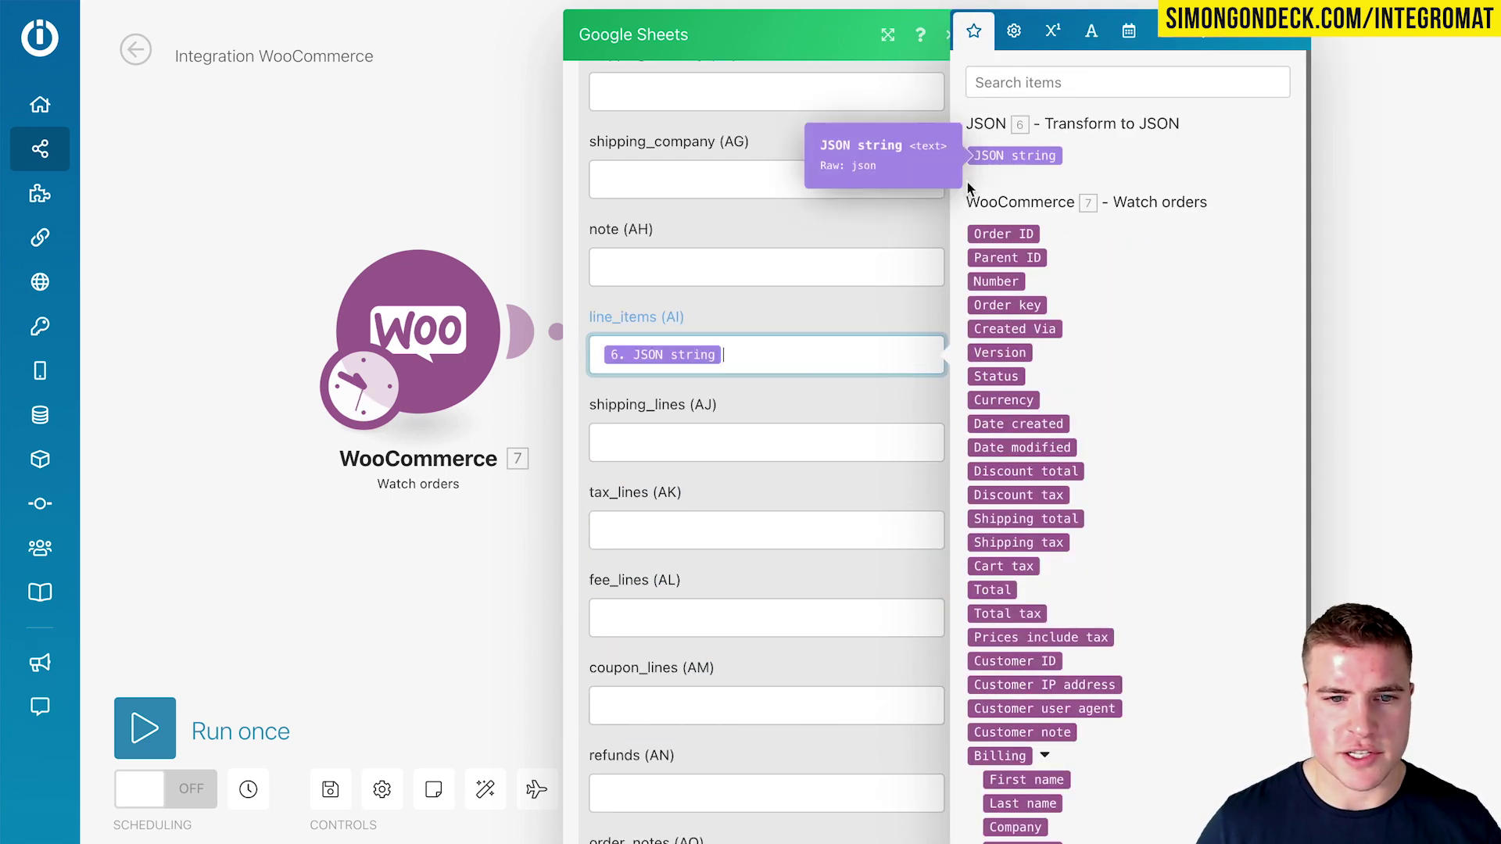
pyautogui.click(804, 303)
pyautogui.press('Escape')
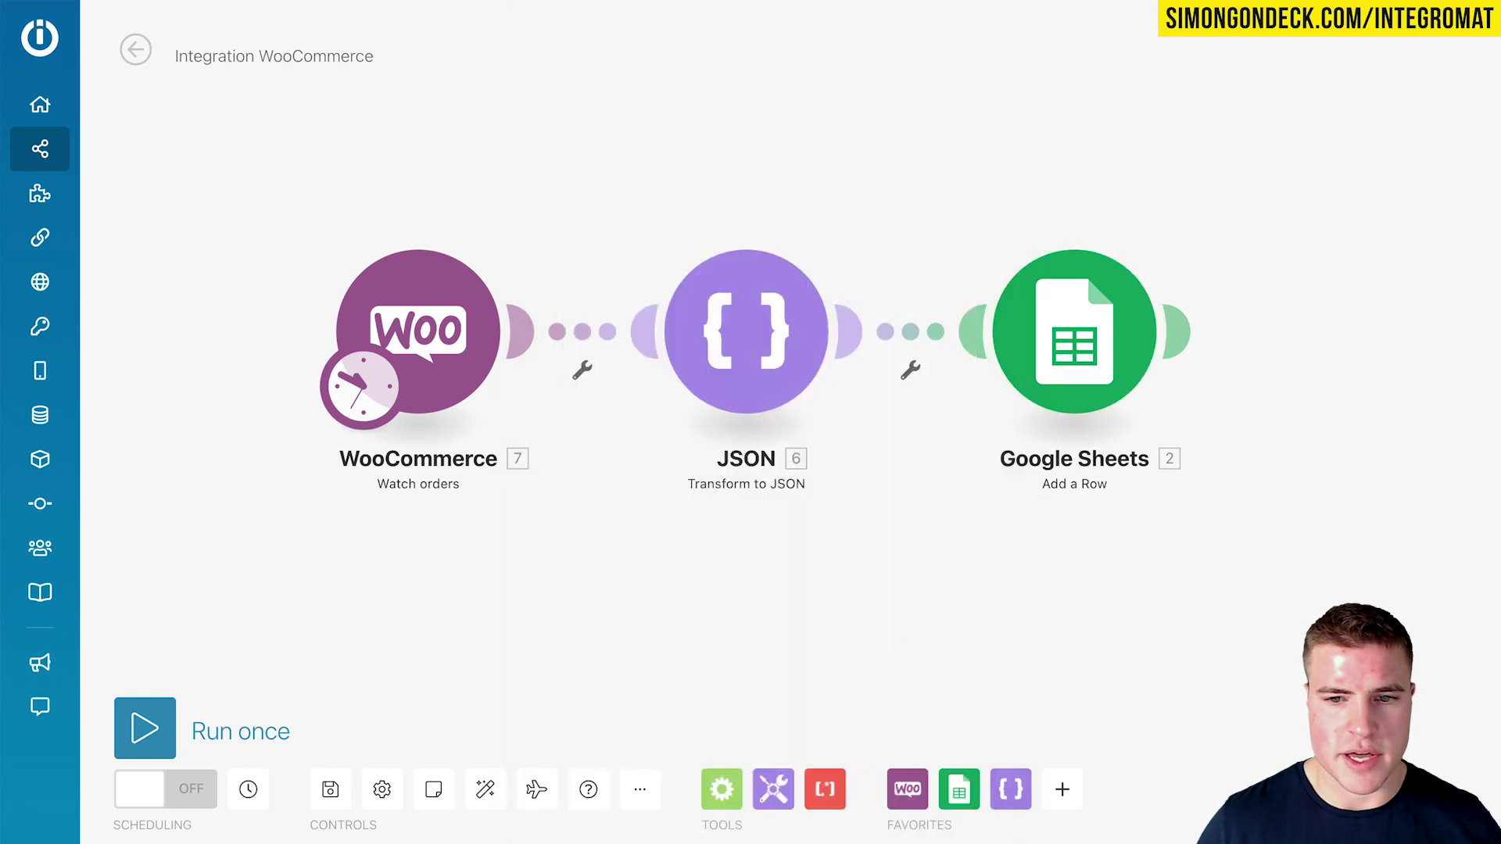
pyautogui.click(736, 359)
pyautogui.rightClick(735, 360)
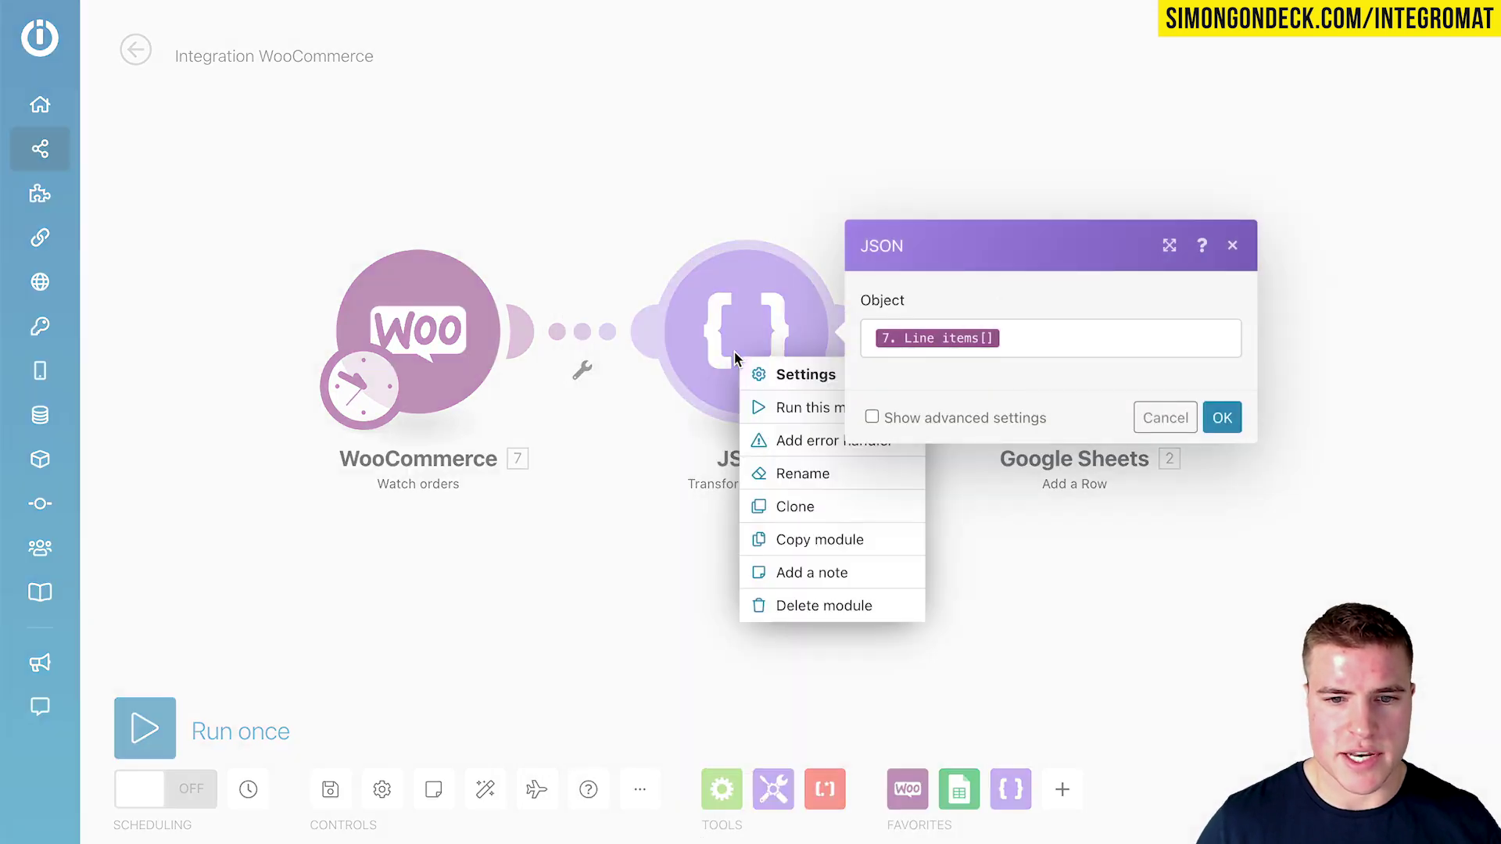
pyautogui.click(804, 472)
# Rename the JSON module to 'Line Items'.
pyautogui.write('Line')
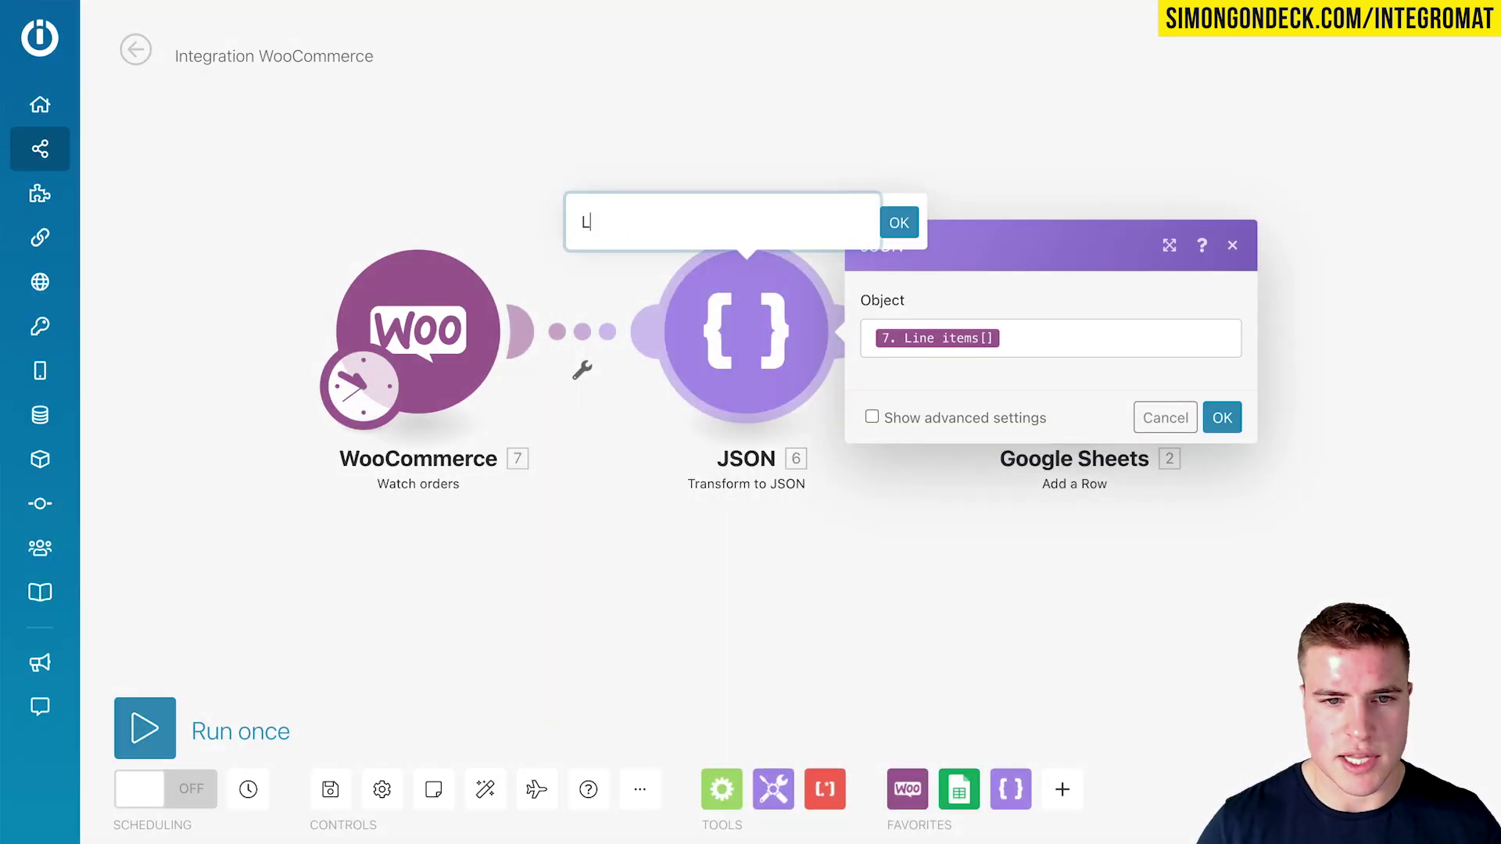
pyautogui.press('Return')
pyautogui.press('Escape')
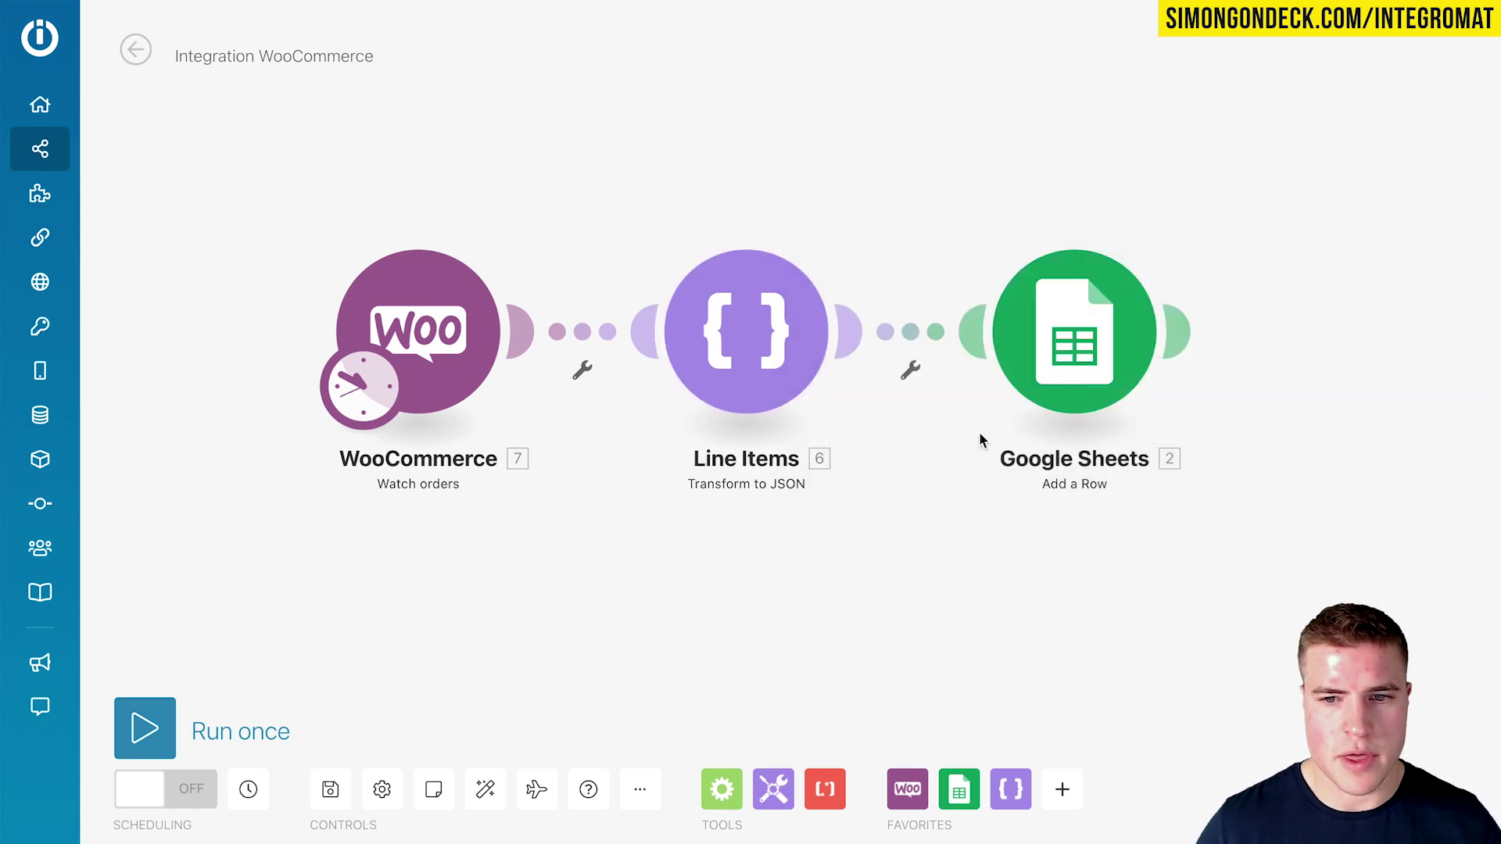
# Check in Add a Row that line_items still receives the JSON string.
pyautogui.click(1057, 372)
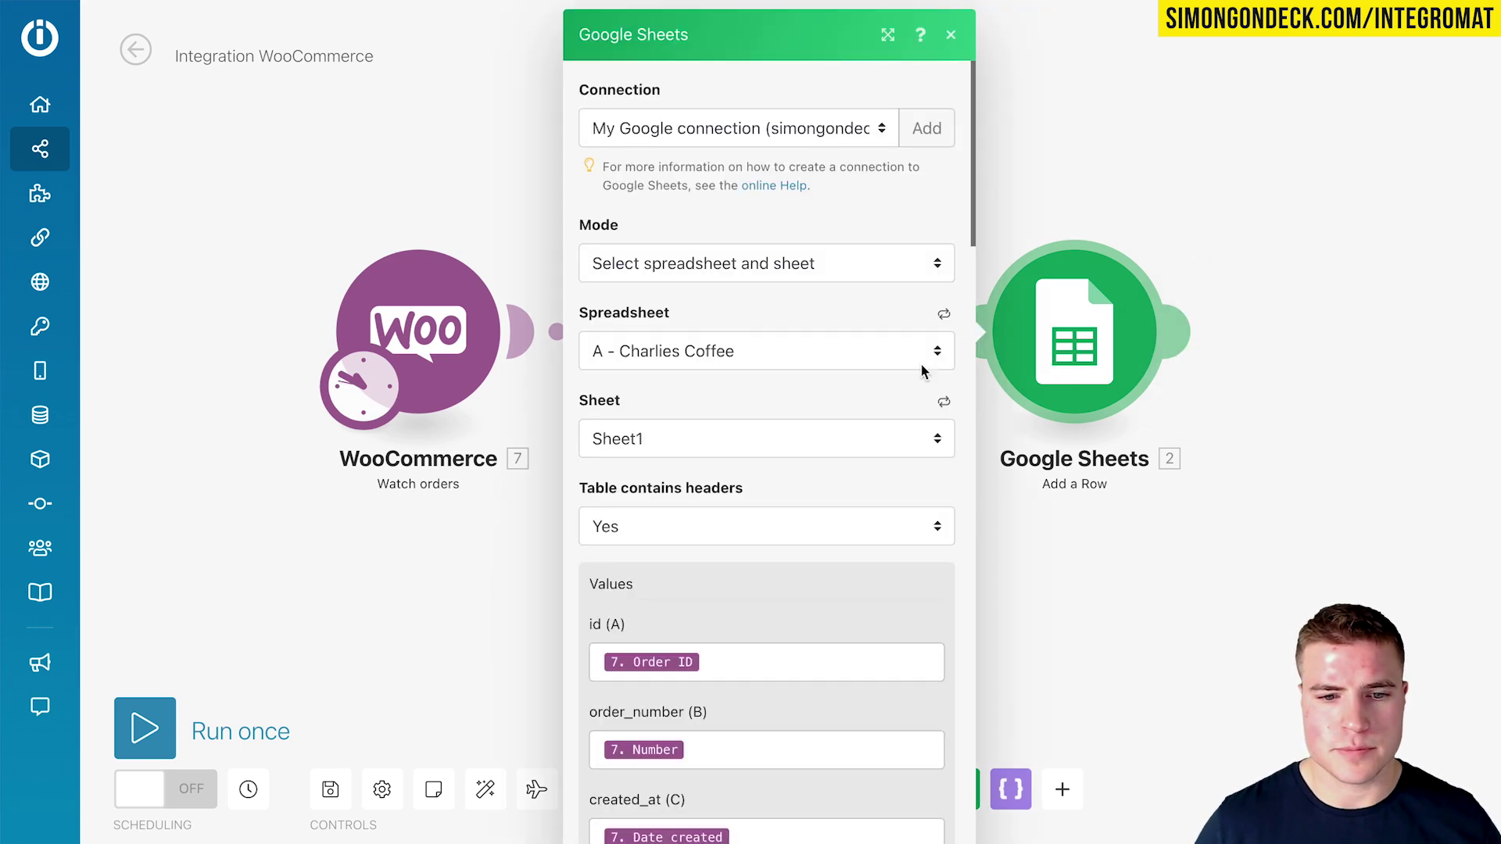
pyautogui.scroll(-12, 856, 382)
pyautogui.scroll(-20, 850, 382)
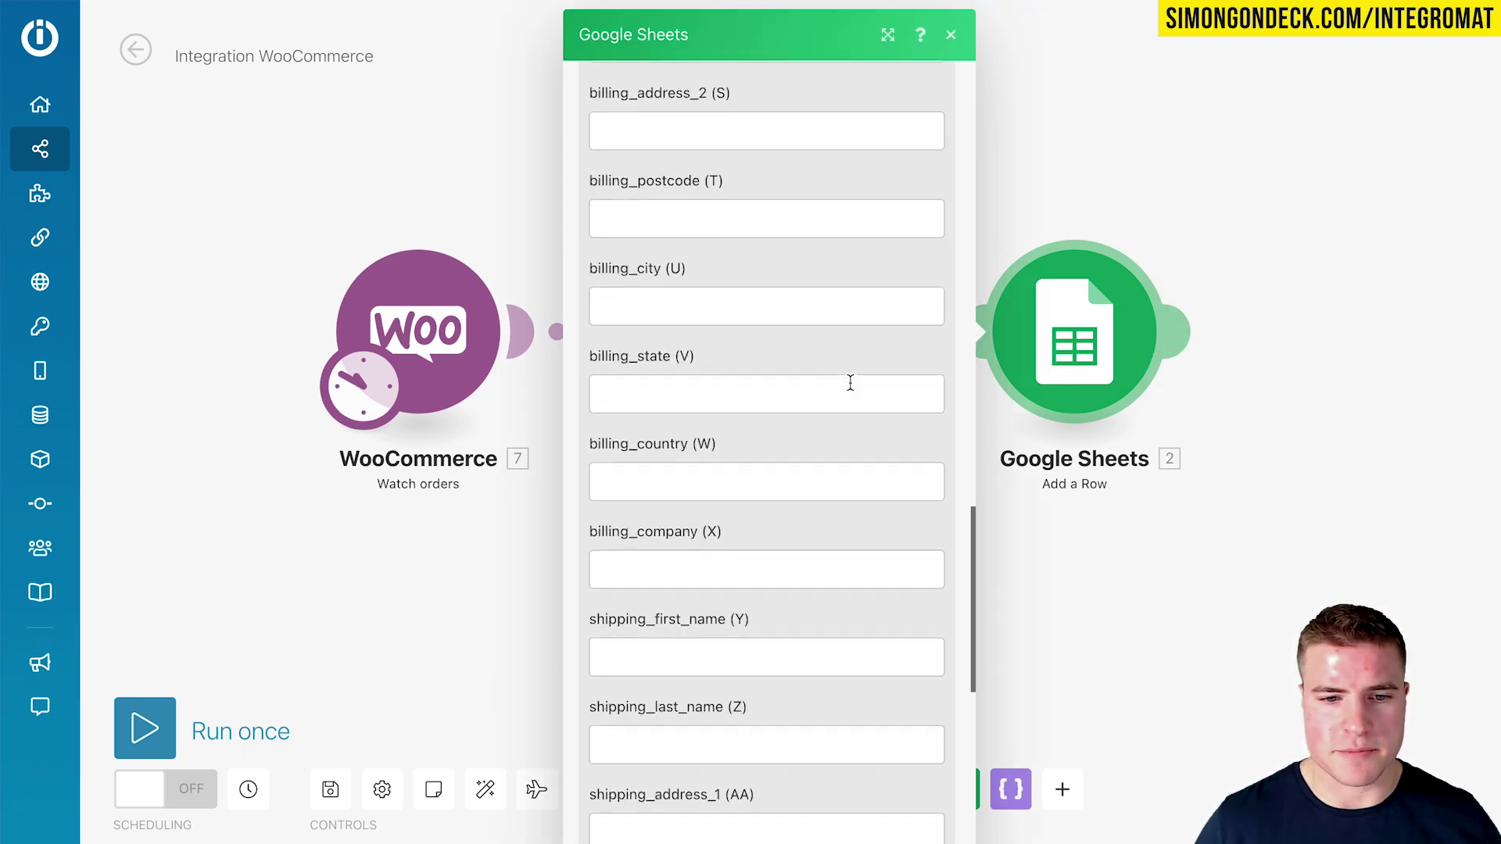
pyautogui.scroll(-3, 848, 382)
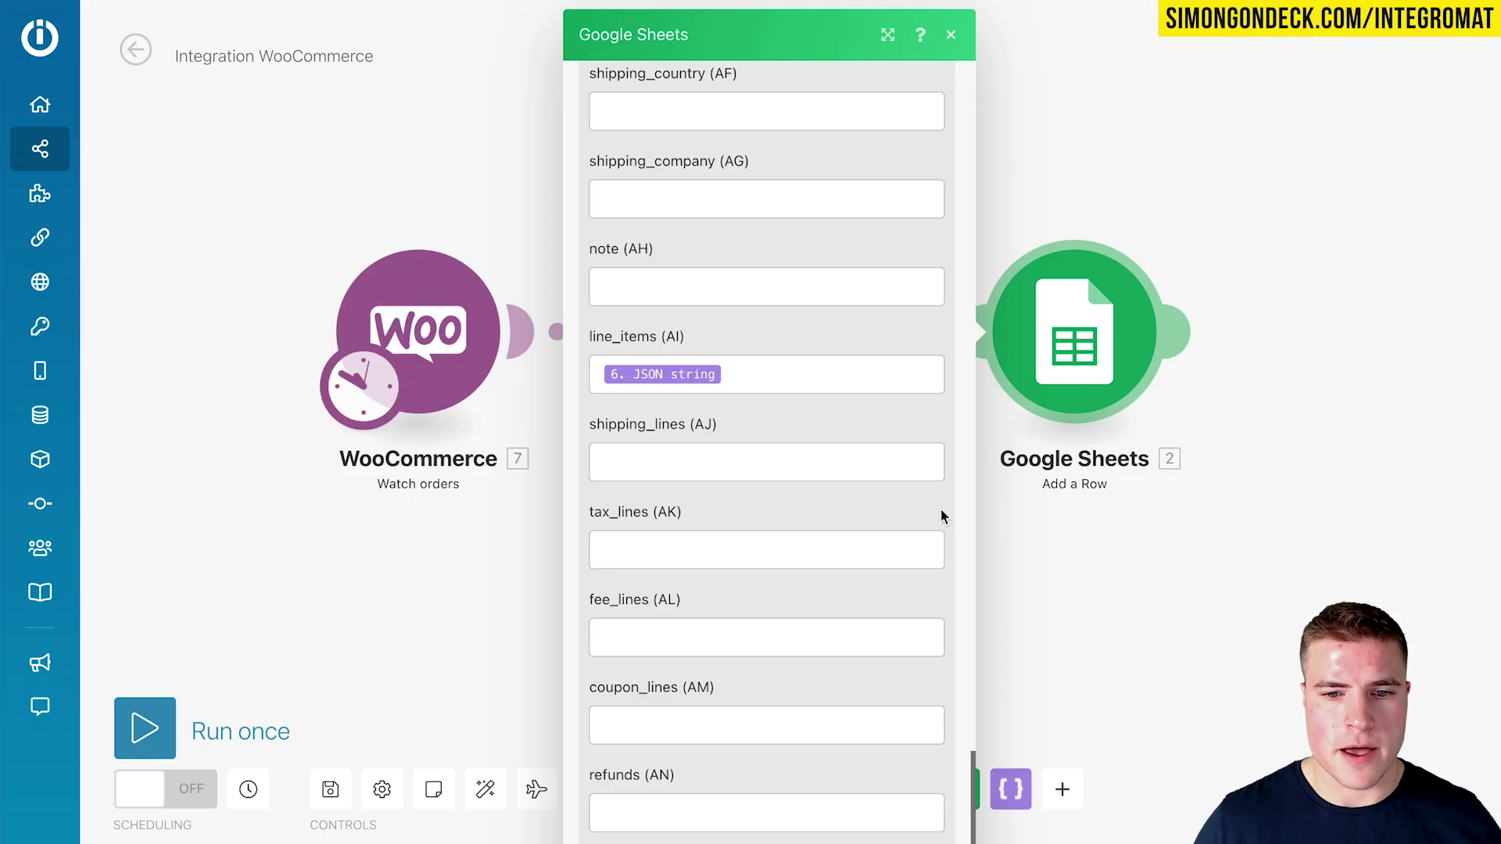
pyautogui.click(930, 843)
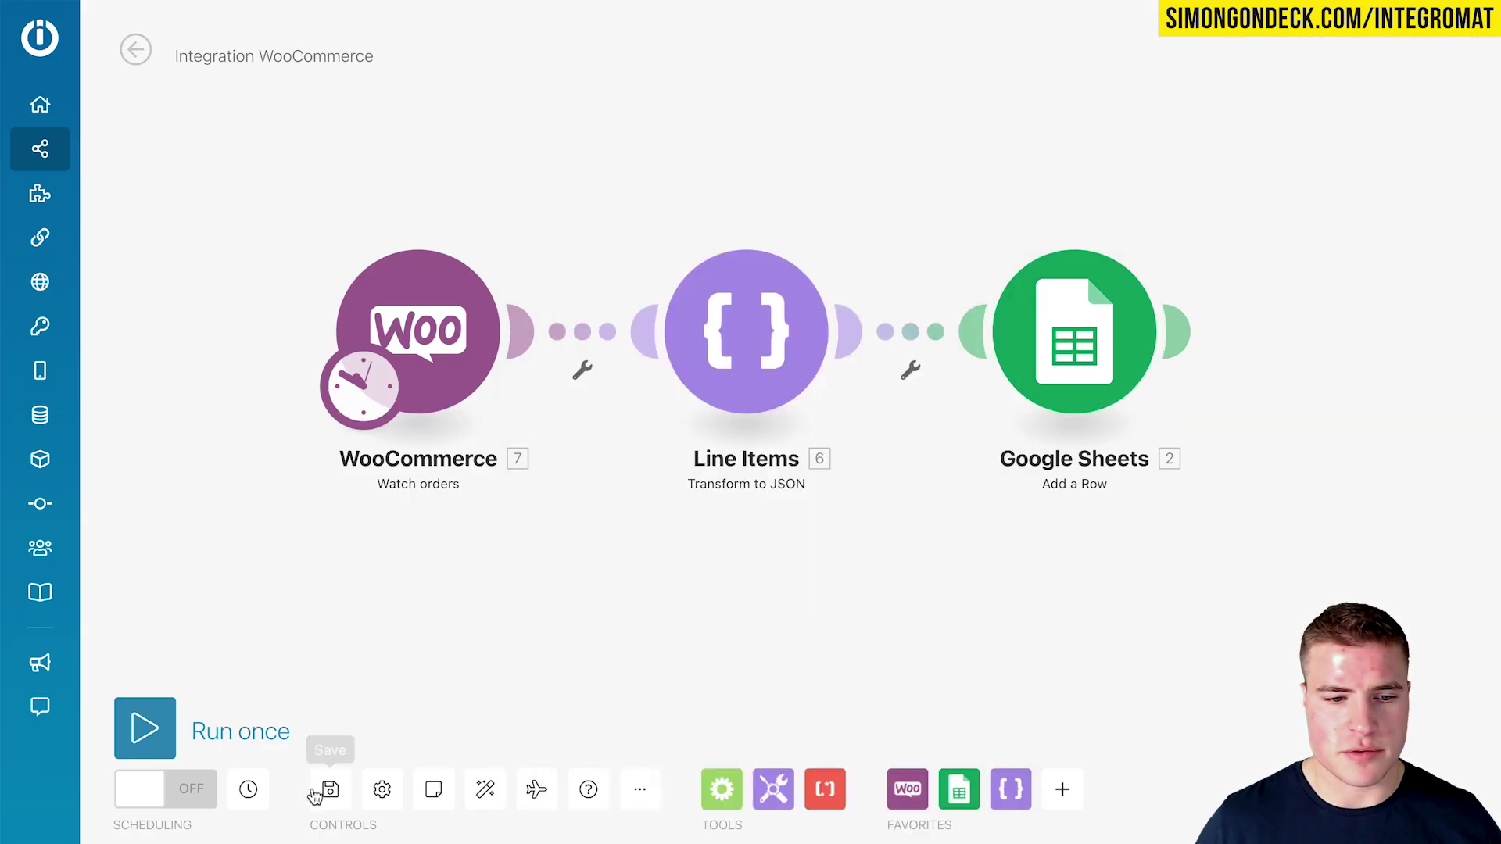
# Run the scenario once and inspect order 283's row 15, including the line_items JSON in AI15.
pyautogui.click(145, 727)
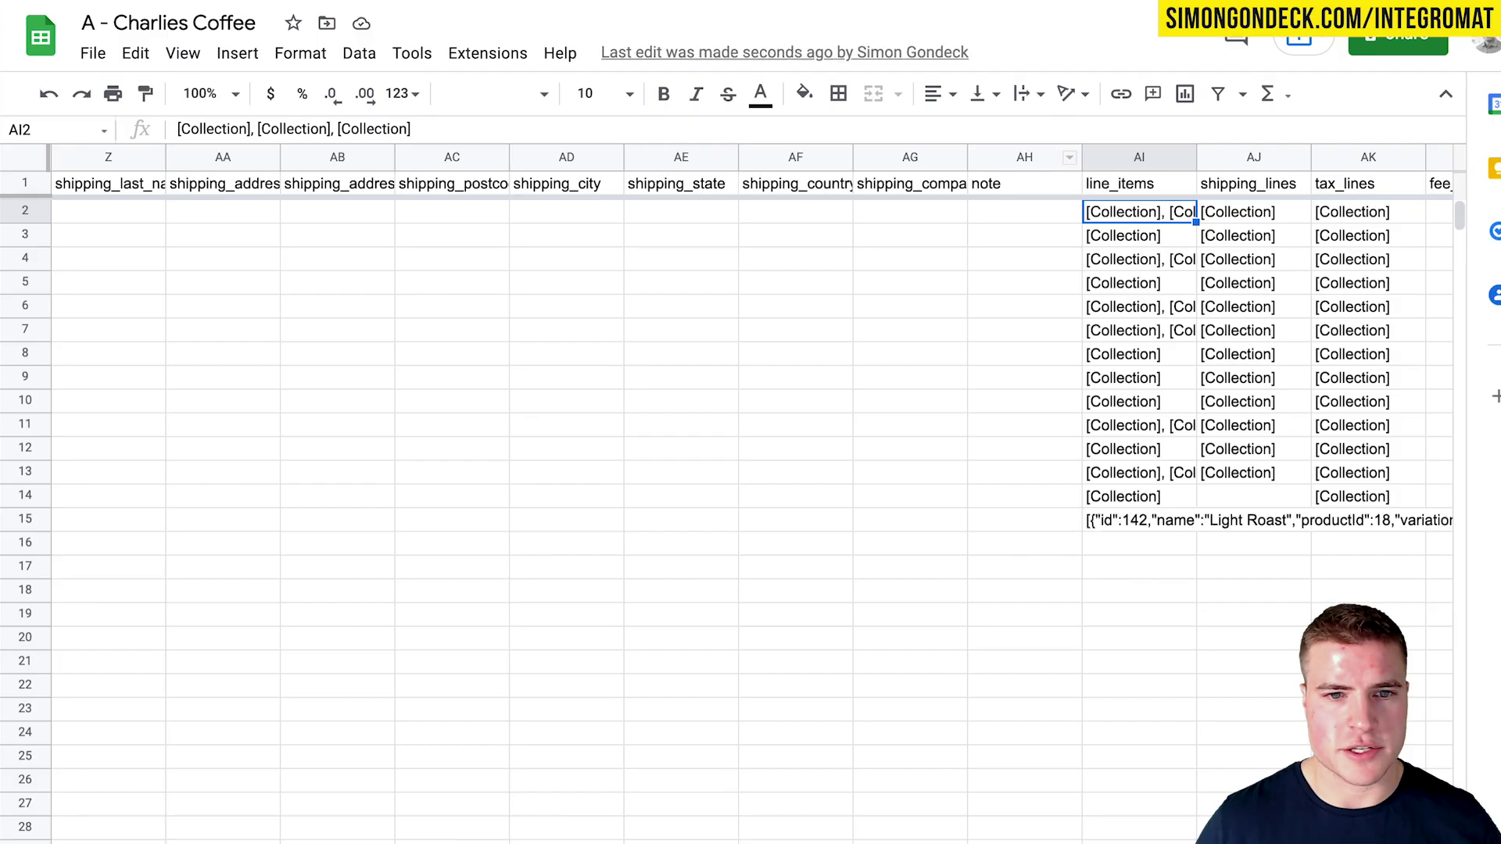
pyautogui.click(1134, 523)
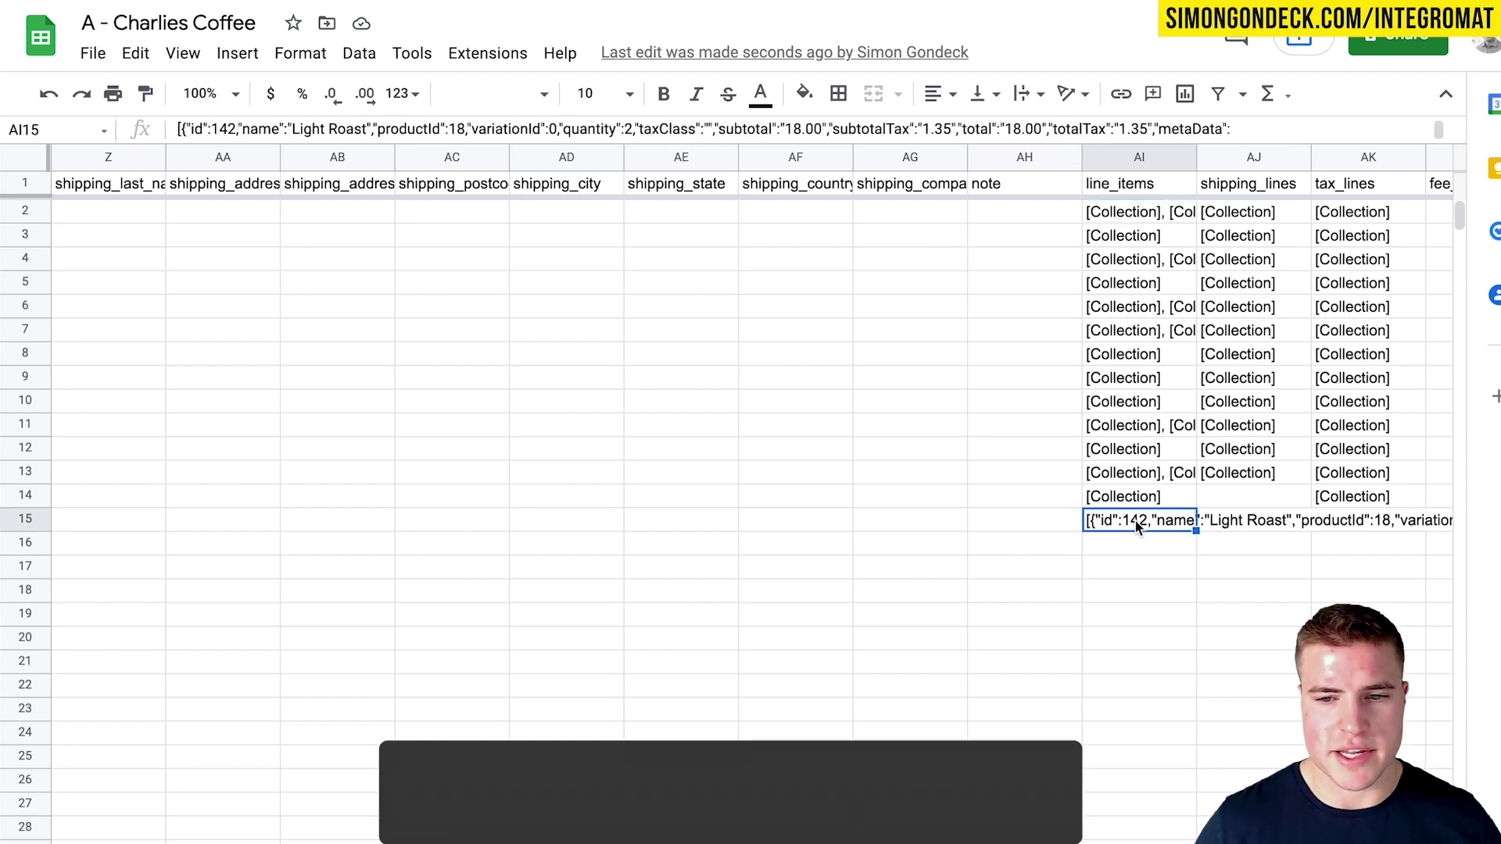
pyautogui.press('Left')
pyautogui.press('Left')
pyautogui.press('Left')
pyautogui.press('Left')
pyautogui.press('Left')
pyautogui.press('Left')
pyautogui.press('Left')
pyautogui.press('Left')
pyautogui.press('Left')
pyautogui.press('Left')
pyautogui.press('Left')
pyautogui.press('Left')
pyautogui.press('Left')
pyautogui.press('Left')
pyautogui.press('Left')
pyautogui.press('Left')
pyautogui.press('Left')
pyautogui.press('Left')
pyautogui.press('Left')
pyautogui.press('Left')
pyautogui.press('Left')
pyautogui.press('Left')
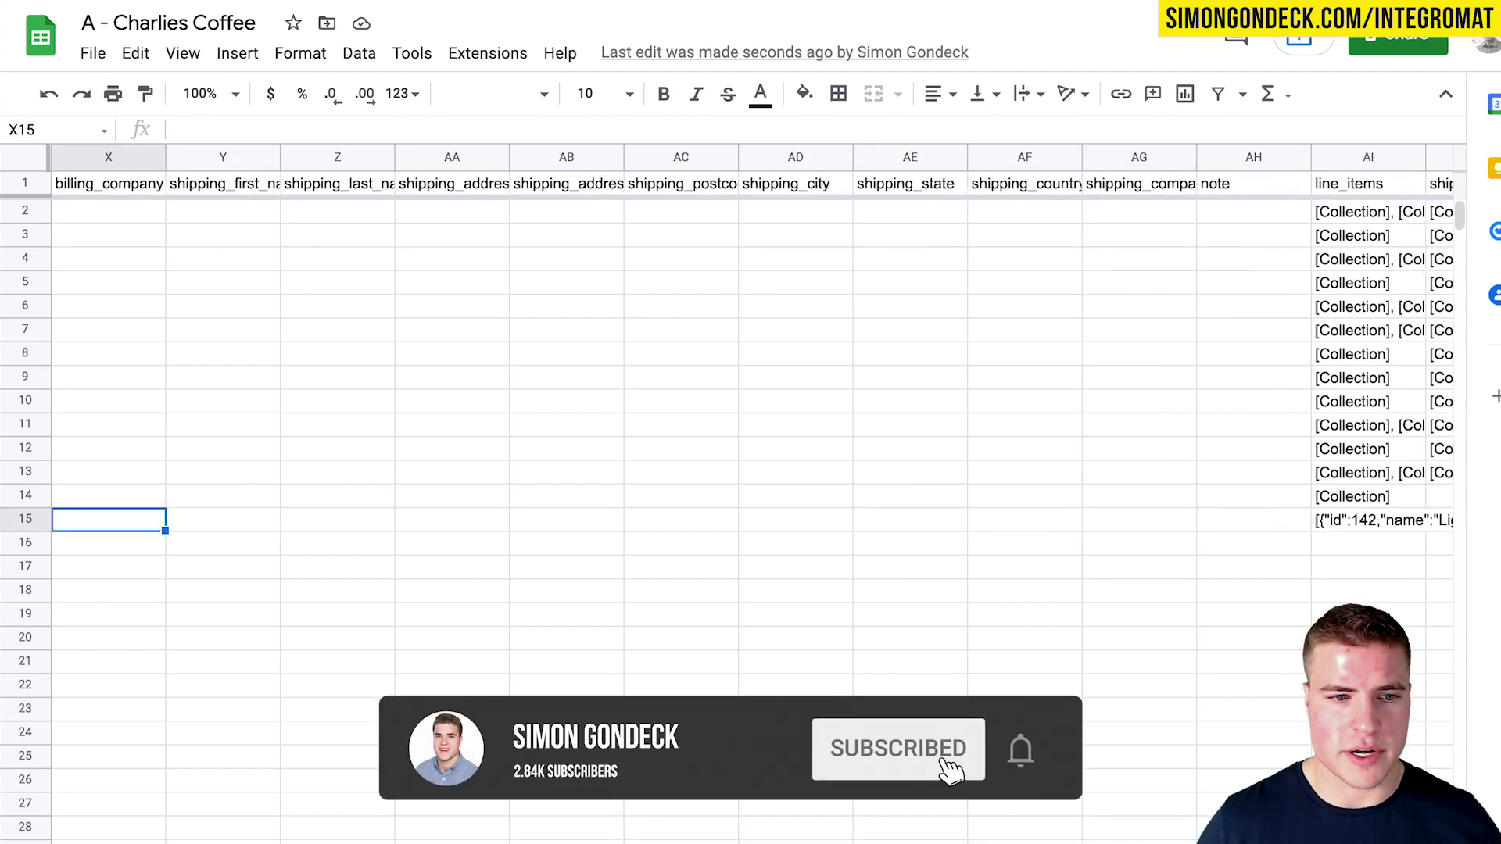
pyautogui.press('Left')
pyautogui.press('Left')
pyautogui.press('Left')
pyautogui.press('Left')
pyautogui.press('Left')
pyautogui.press('Left')
pyautogui.press('Left')
pyautogui.press('Left')
pyautogui.press('Left')
pyautogui.press('Left')
pyautogui.press('Left')
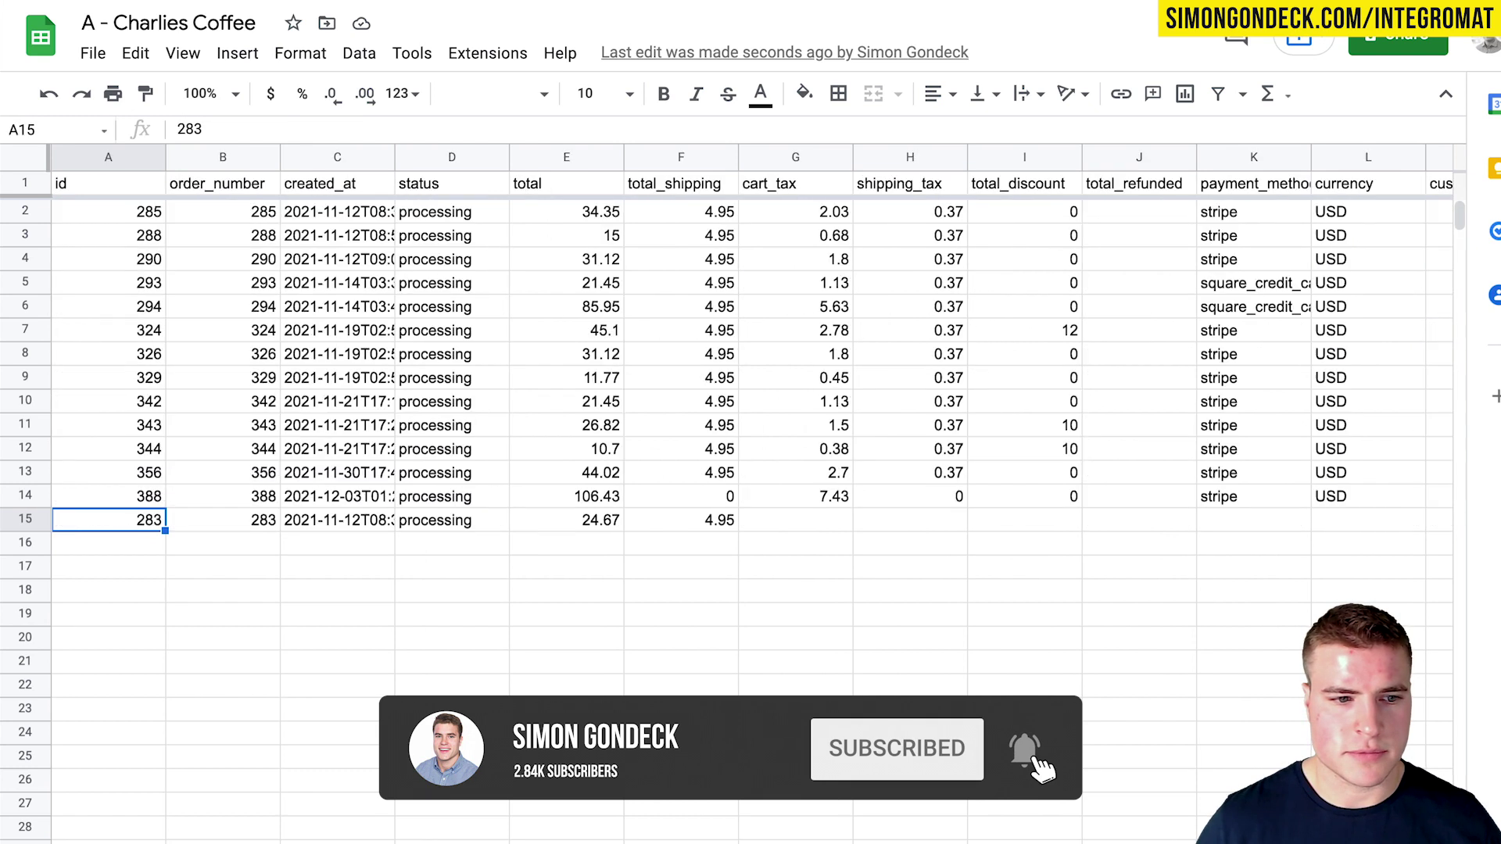
pyautogui.press('Right')
pyautogui.press('Right')
pyautogui.press('Right')
pyautogui.press('Right')
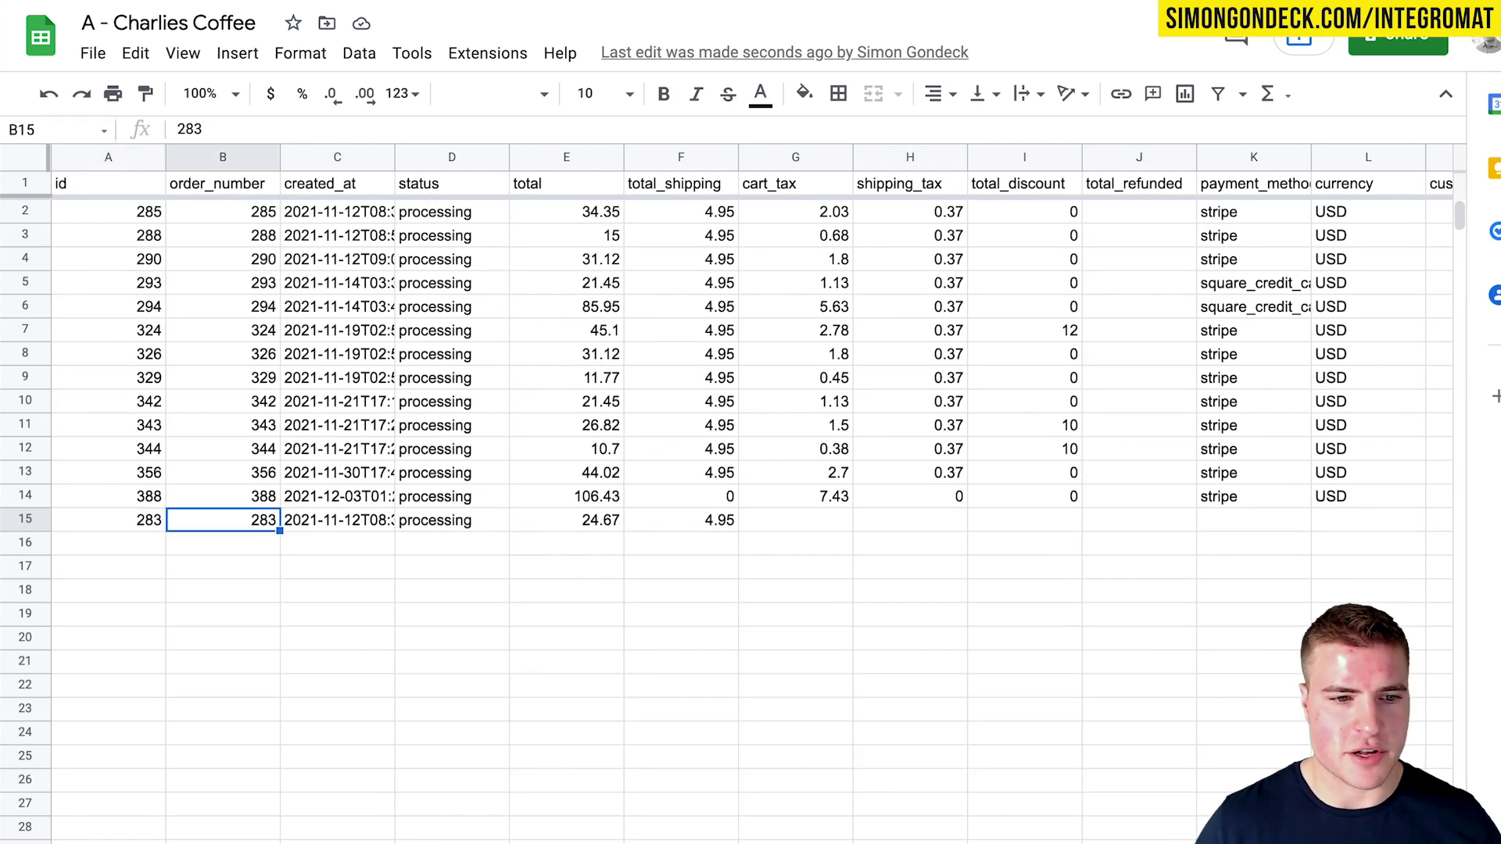
pyautogui.press('Right')
pyautogui.press('Right')
pyautogui.press('Right')
pyautogui.press('Right')
pyautogui.press('Right')
pyautogui.press('Right')
pyautogui.press('Right')
pyautogui.press('Right')
pyautogui.press('Right')
pyautogui.press('Right')
pyautogui.press('Right')
pyautogui.press('Right')
pyautogui.press('Right')
pyautogui.press('Right')
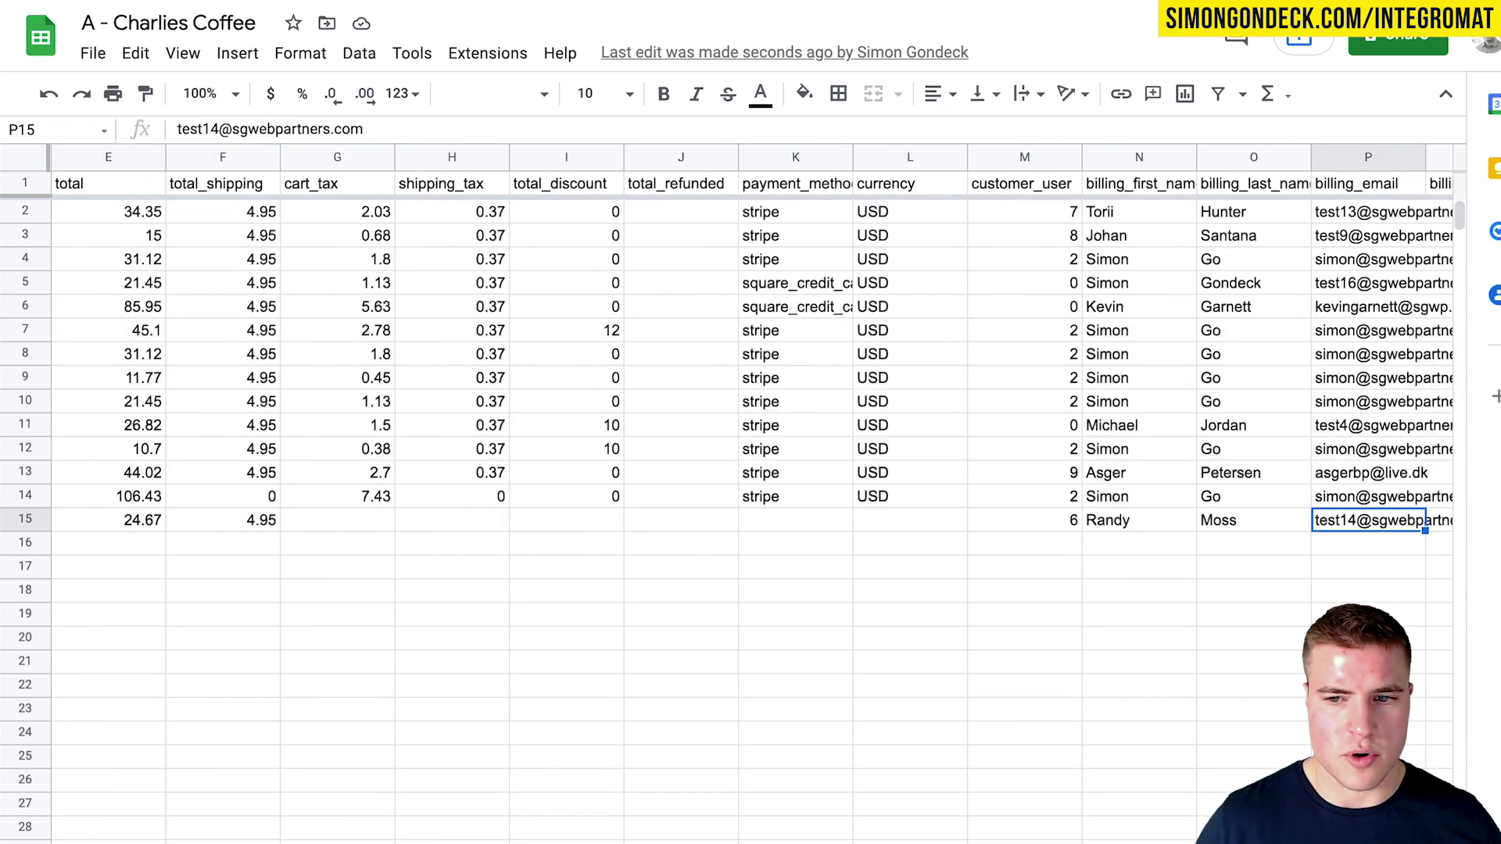
pyautogui.press('Right')
pyautogui.press('Right')
pyautogui.press('Right')
pyautogui.press('Right')
pyautogui.press('Right')
pyautogui.press('Right')
pyautogui.press('Right')
pyautogui.press('Right')
pyautogui.press('Right')
pyautogui.press('Right')
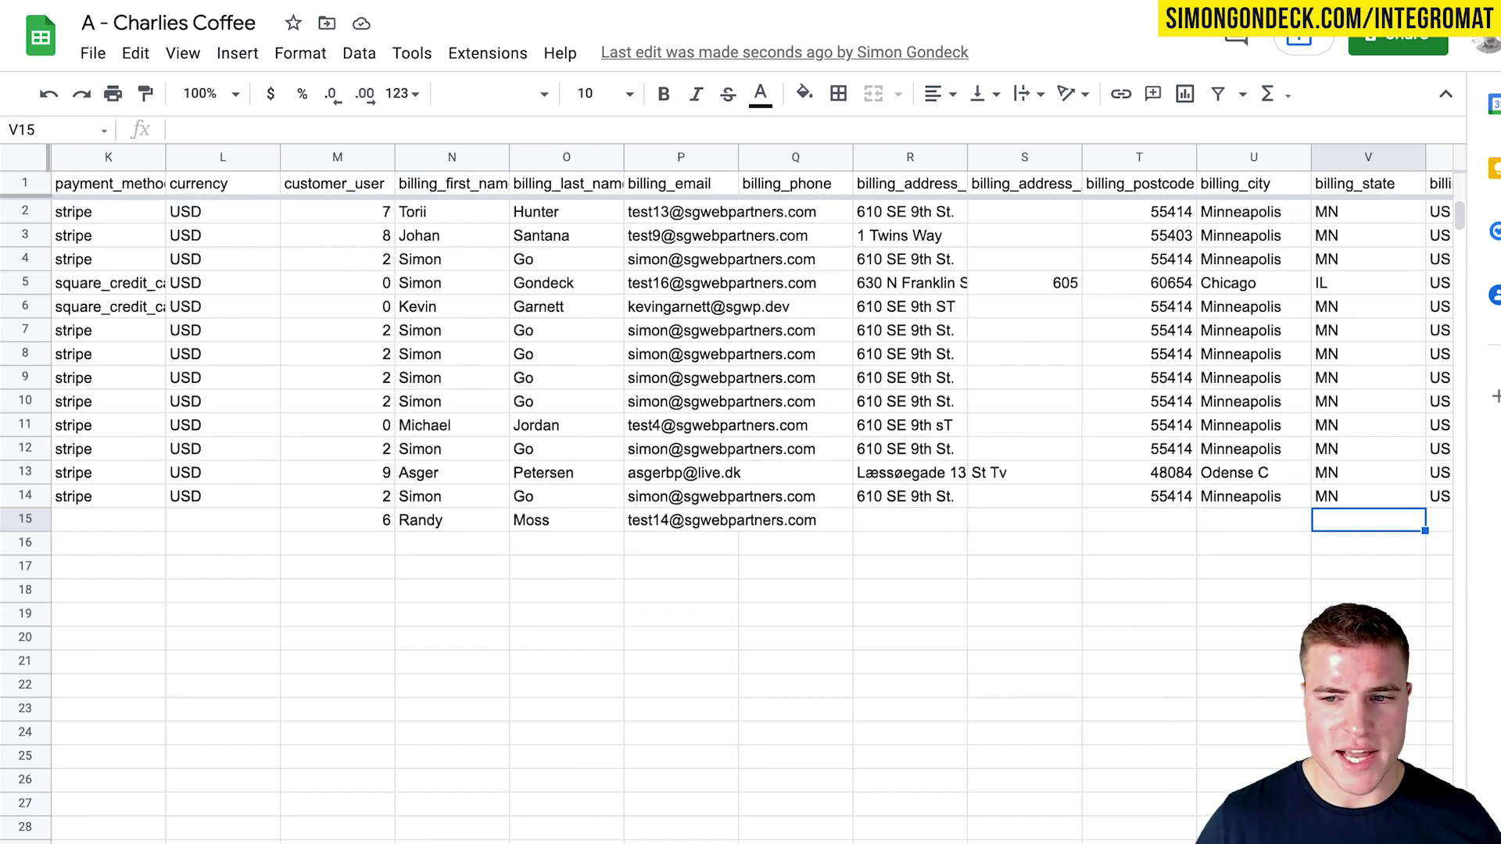
pyautogui.press('Right')
pyautogui.press('Right')
pyautogui.press('Right')
pyautogui.press('Right')
pyautogui.press('Right')
pyautogui.press('Right')
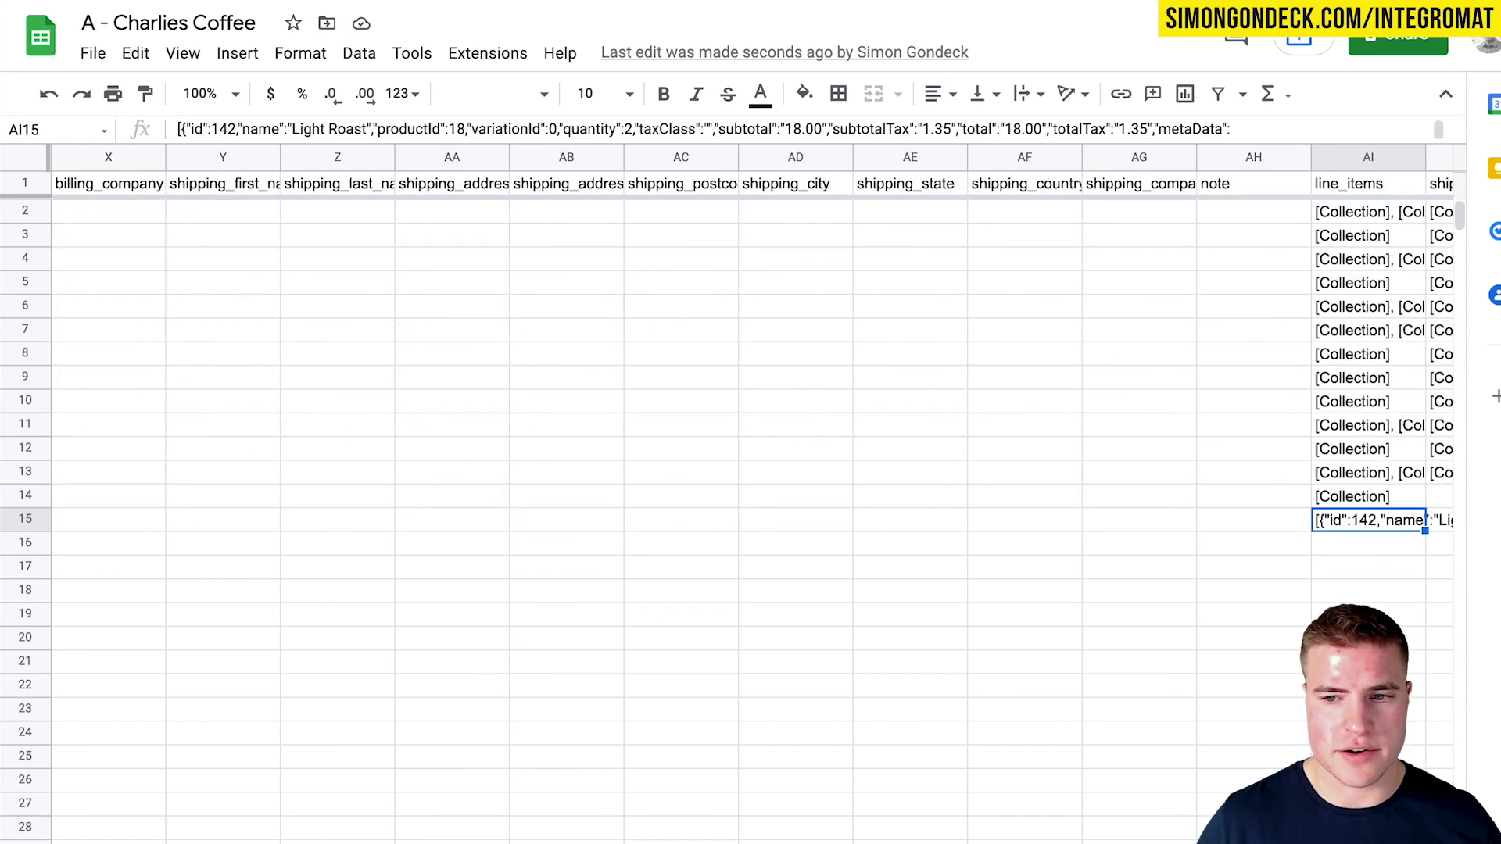
pyautogui.press('Right')
pyautogui.press('Right')
pyautogui.press('Right')
pyautogui.press('Right')
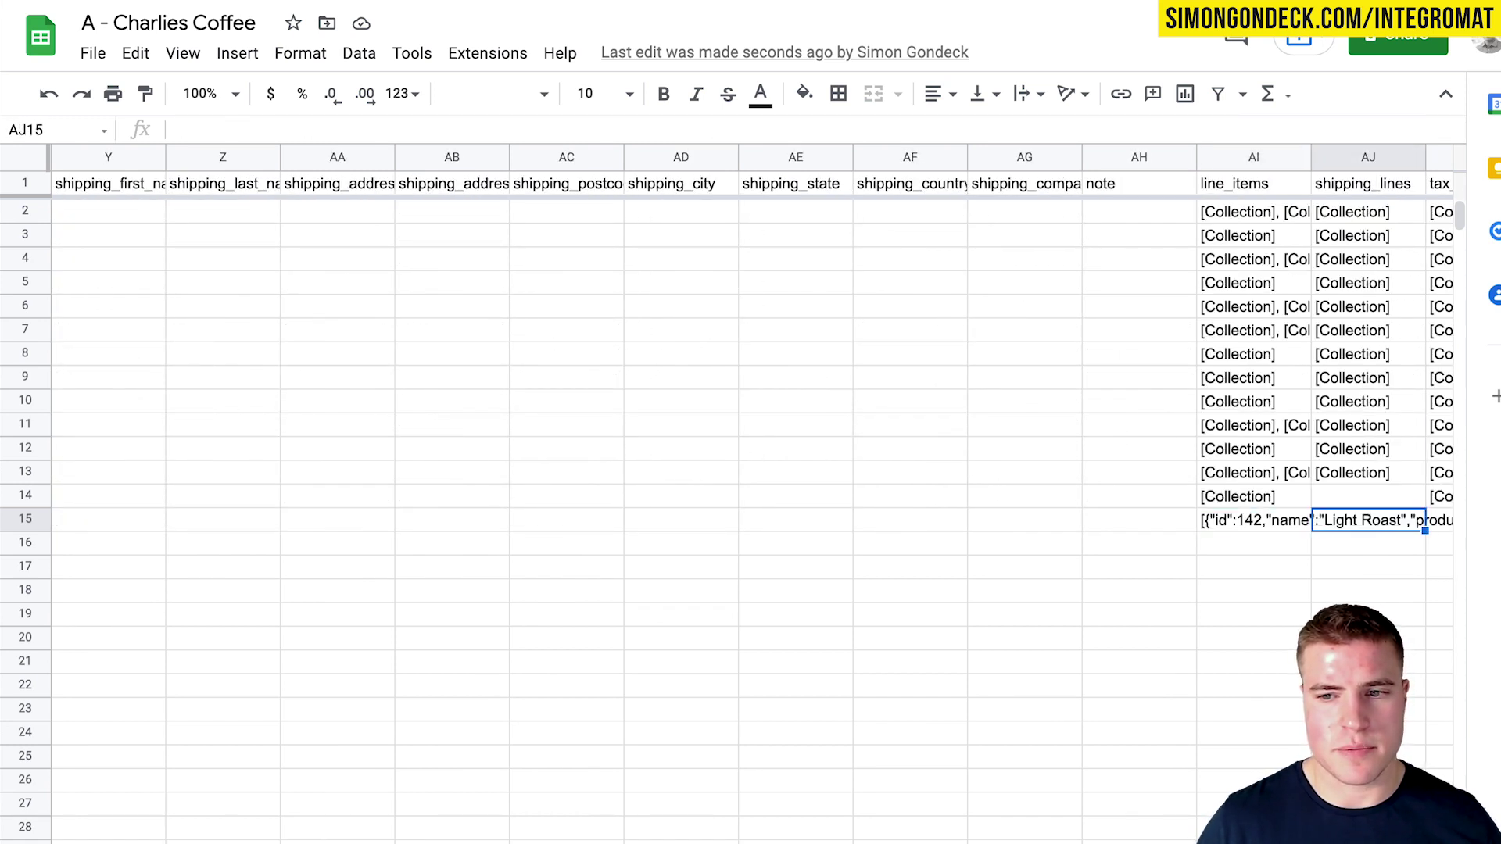
pyautogui.press('Left')
pyautogui.press('Left')
pyautogui.press('Left')
pyautogui.press('Left')
pyautogui.press('Left')
pyautogui.press('Left')
pyautogui.press('Left')
pyautogui.press('Left')
pyautogui.press('Left')
pyautogui.press('Left')
pyautogui.press('Left')
pyautogui.press('Left')
pyautogui.press('Left')
pyautogui.press('Left')
pyautogui.press('Left')
pyautogui.press('Left')
pyautogui.press('Left')
pyautogui.press('Left')
pyautogui.press('Left')
pyautogui.press('Left')
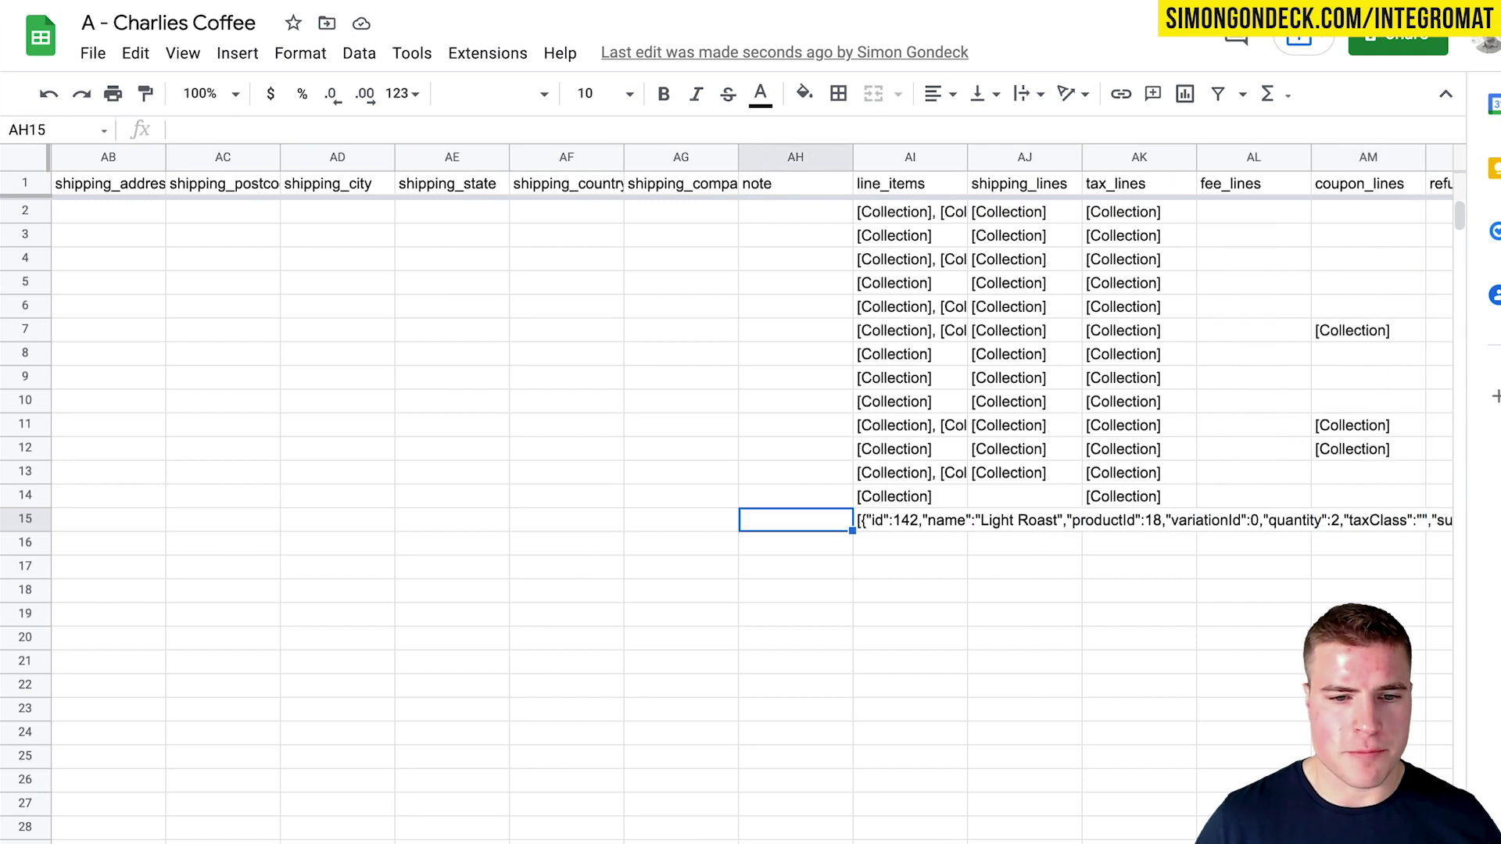
pyautogui.press('Left')
pyautogui.press('Left')
pyautogui.press('Left')
pyautogui.press('Left')
pyautogui.press('Left')
pyautogui.press('Left')
pyautogui.press('Left')
pyautogui.press('Left')
pyautogui.press('Left')
pyautogui.press('Left')
pyautogui.press('Left')
pyautogui.press('Left')
pyautogui.press('Left')
pyautogui.press('Left')
pyautogui.press('Left')
pyautogui.press('Left')
pyautogui.press('Left')
pyautogui.press('Left')
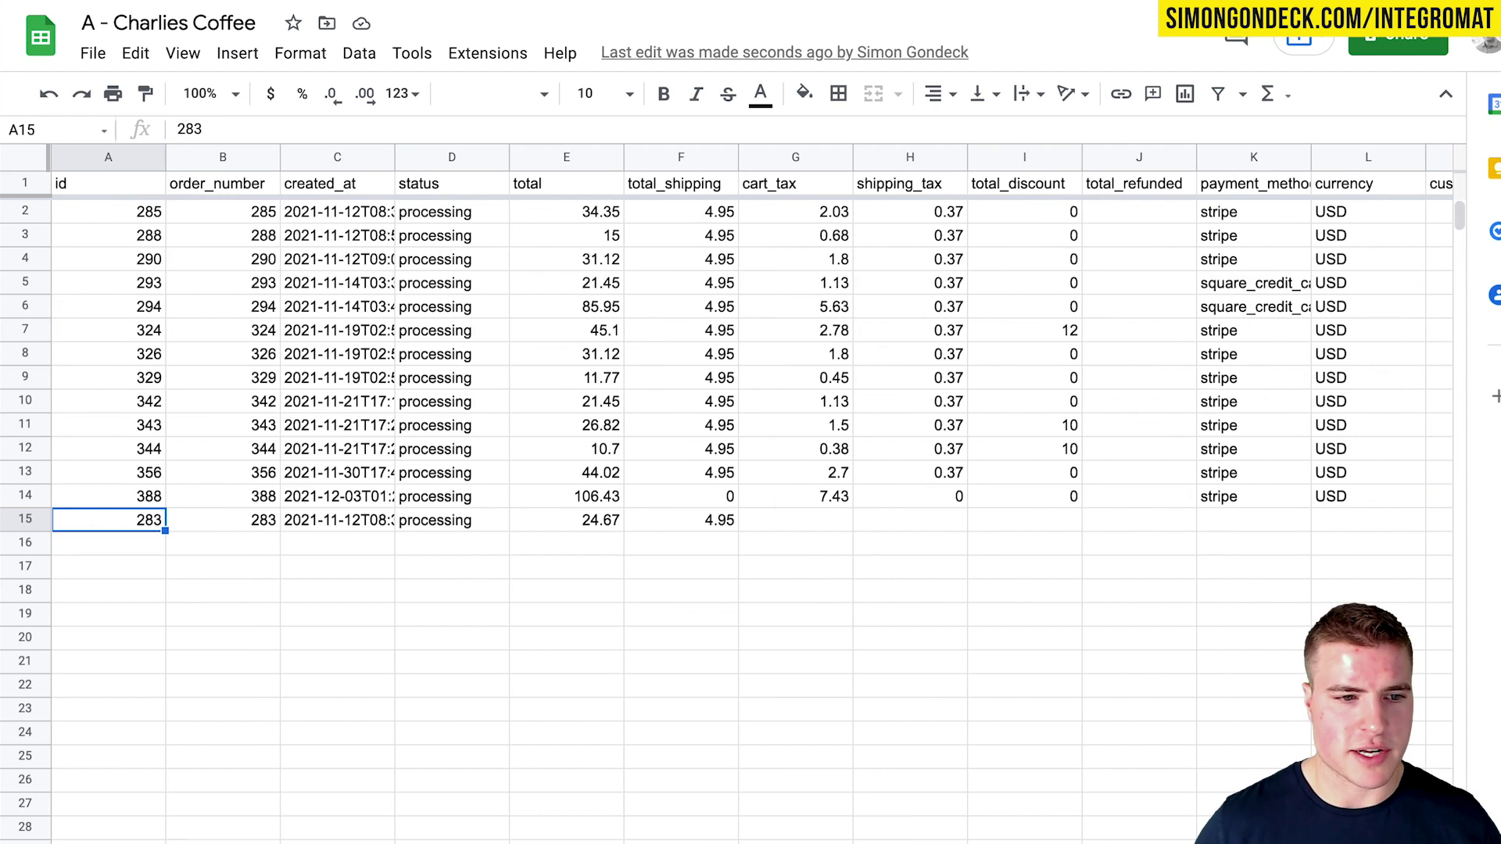
# Delete old order rows 2–14 from the sheet, leaving only order 283.
pyautogui.click(14, 494)
pyautogui.moveTo(13, 494); pyautogui.dragTo(27, 263)
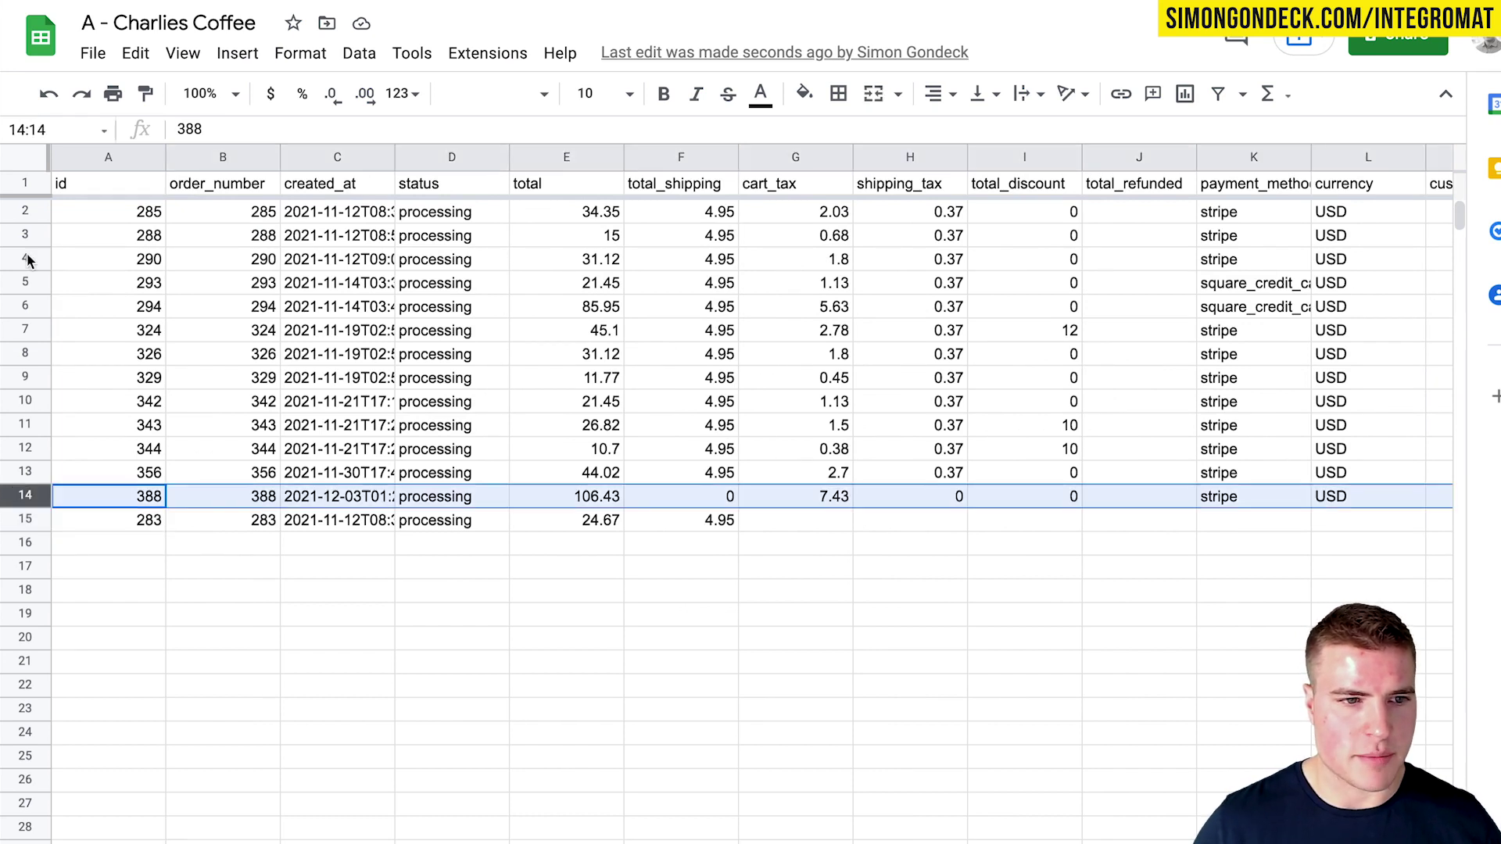
pyautogui.keyDown('shift'); pyautogui.click(31, 208); pyautogui.keyUp('shift')
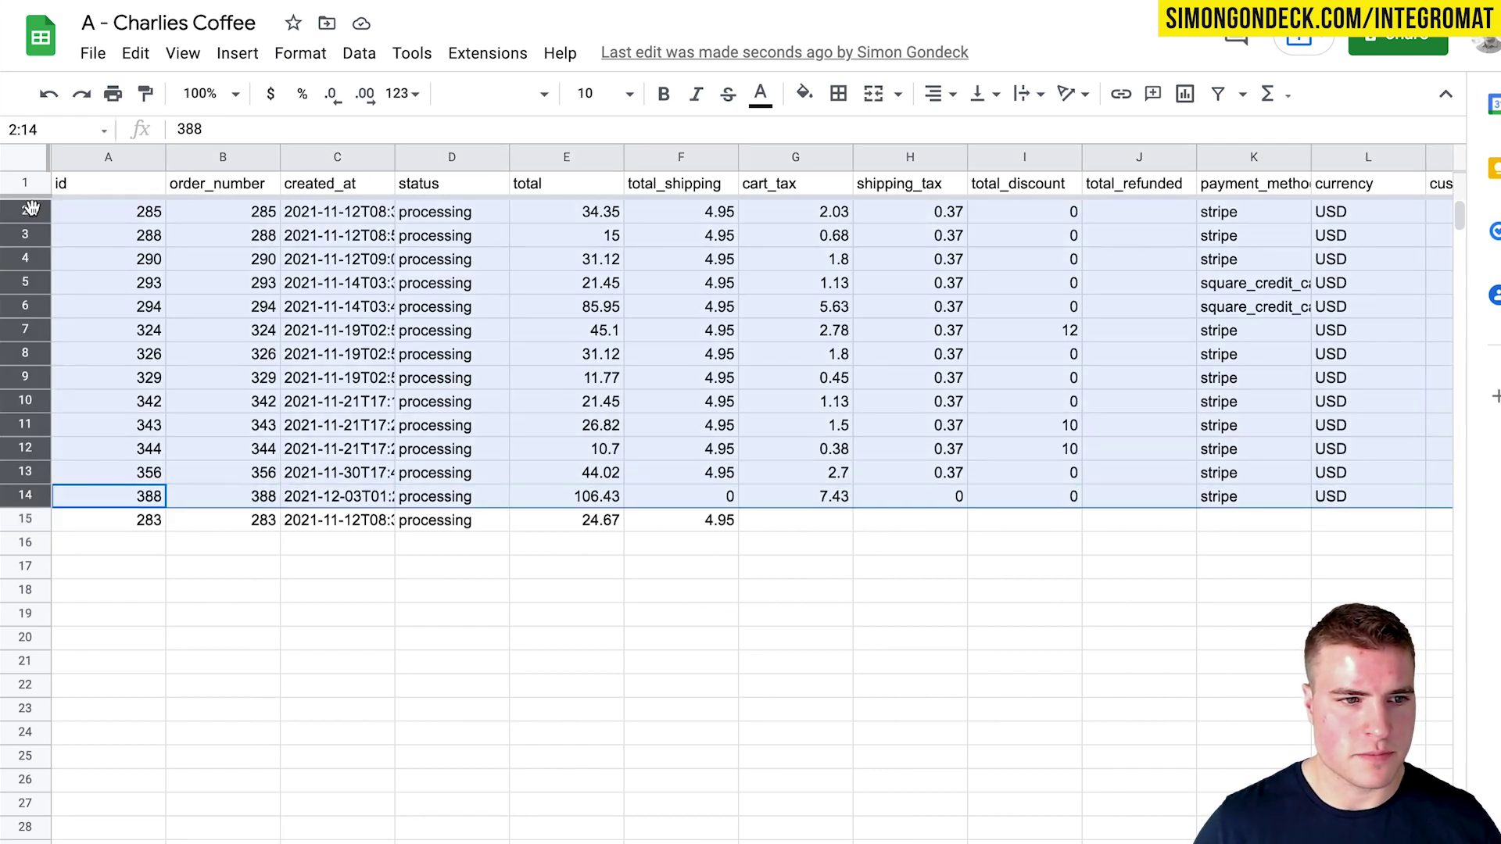
pyautogui.rightClick(167, 299)
pyautogui.click(250, 555)
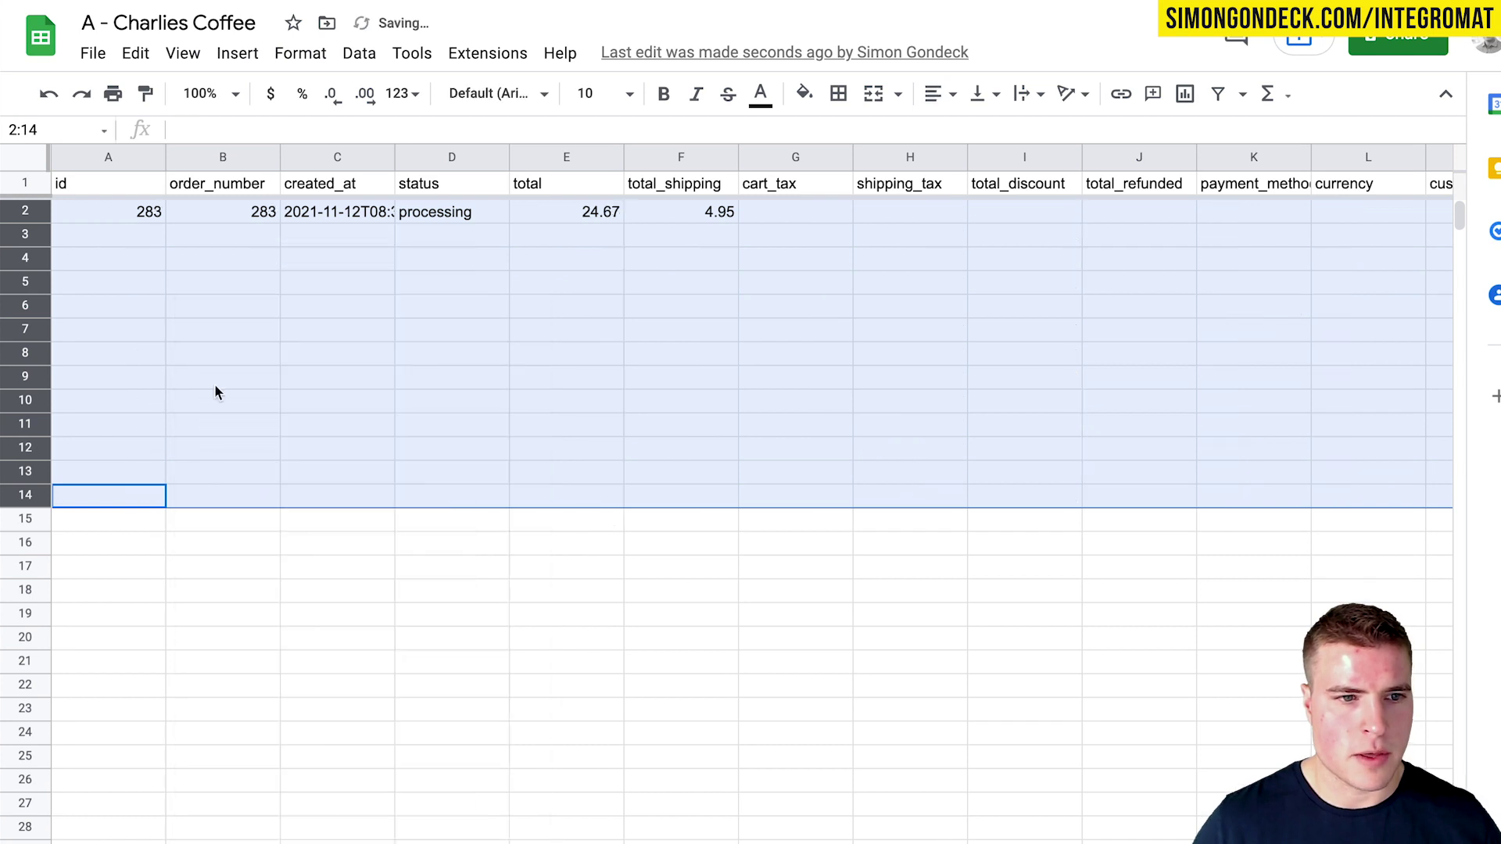
pyautogui.click(226, 290)
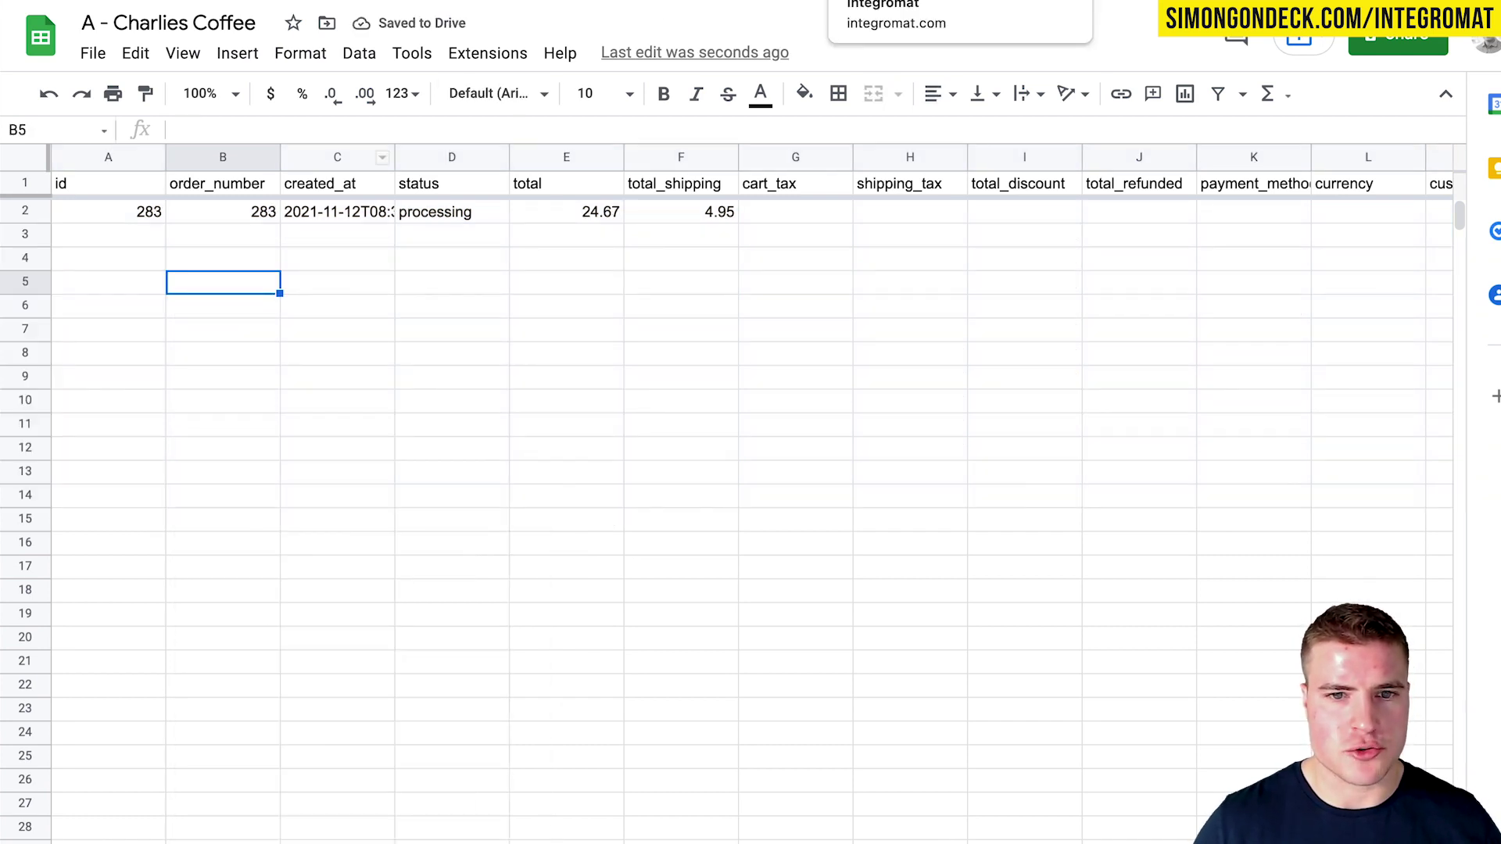
pyautogui.click(938, 1)
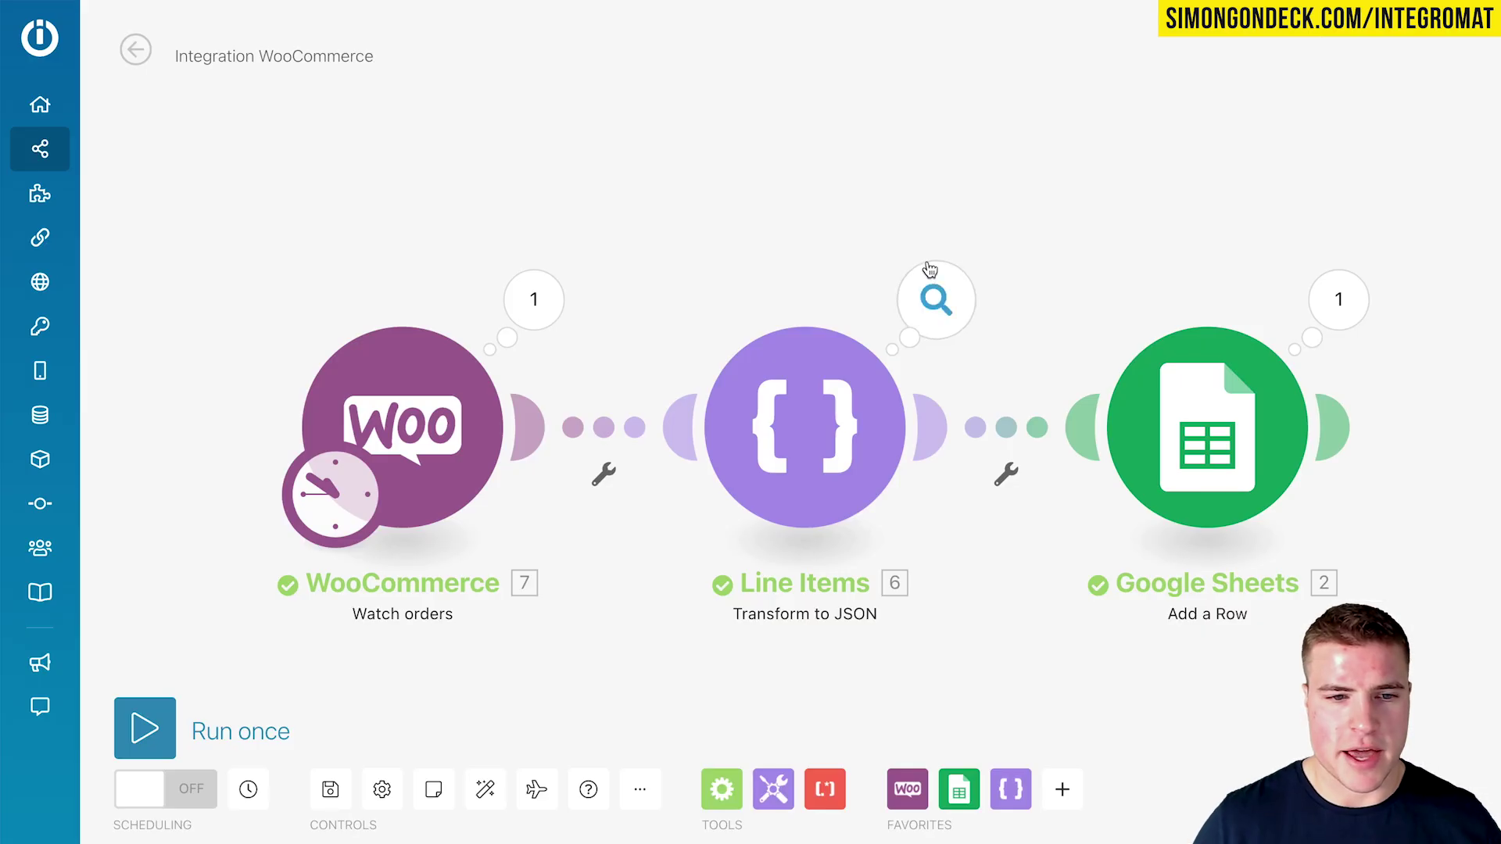
# Map Cart tax, Shipping tax, Discount total and Payment method into the sheet row's columns.
pyautogui.click(1175, 392)
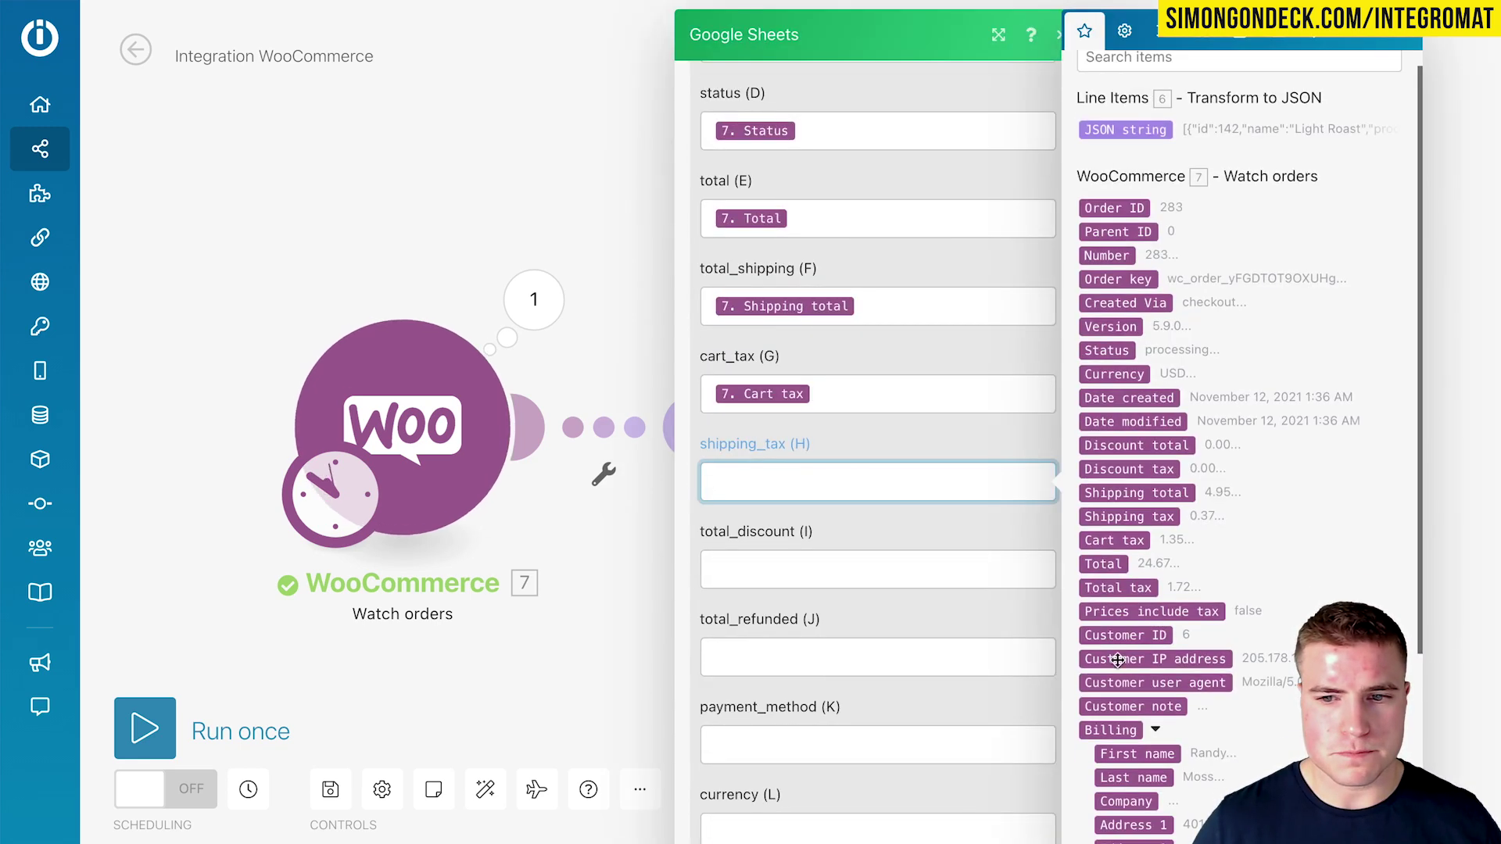
pyautogui.click(1129, 516)
pyautogui.click(908, 552)
pyautogui.write('disc')
pyautogui.click(1132, 576)
pyautogui.click(882, 739)
pyautogui.write('payment')
pyautogui.click(1135, 808)
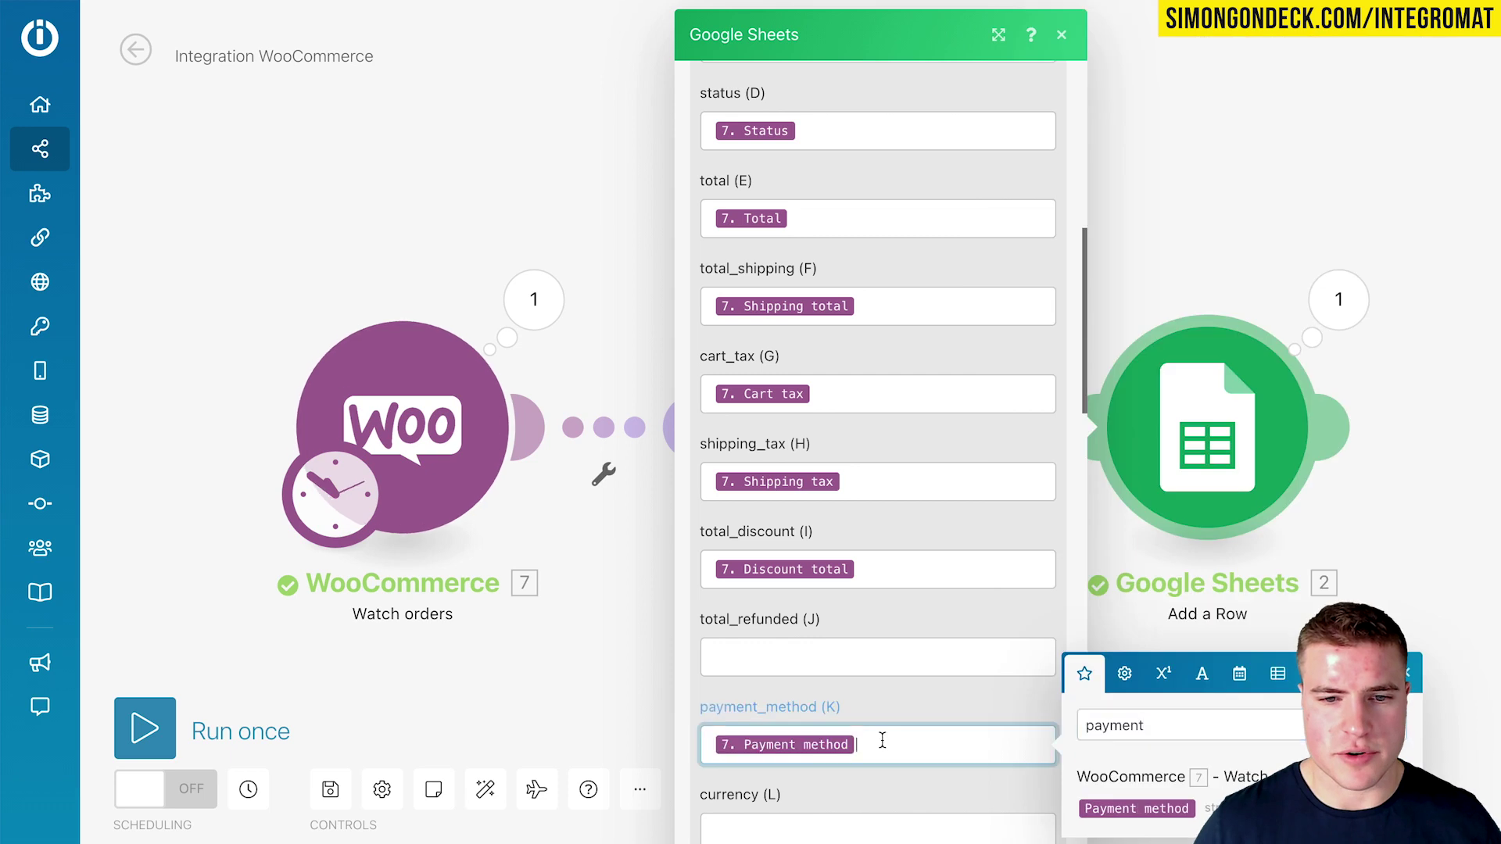
# Map Currency and billing Phone, Address 1/2, Postcode, City, State, Country and Company into their columns.
pyautogui.scroll(-5, 879, 469)
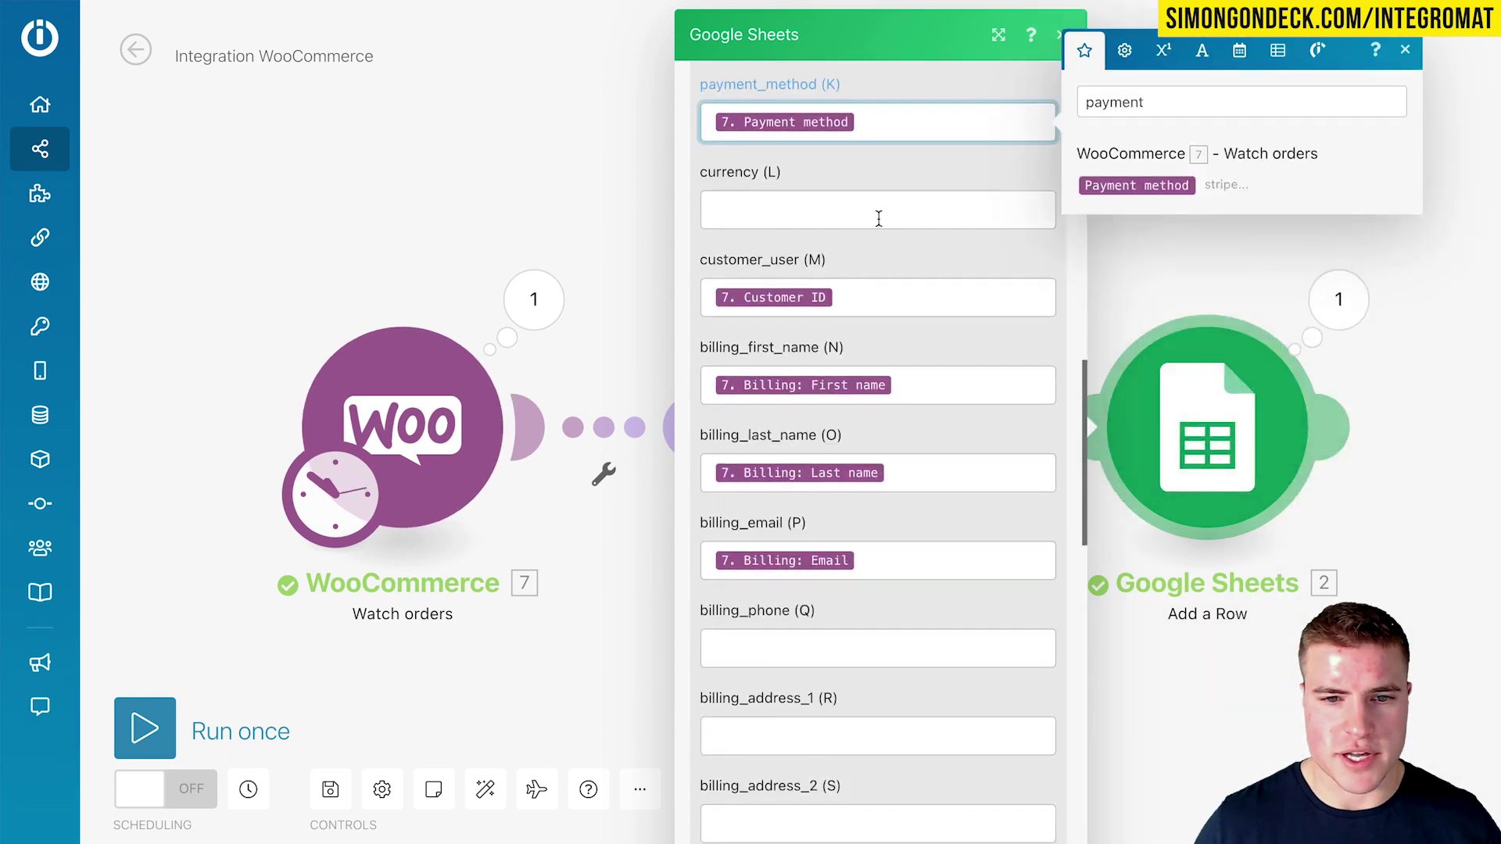
pyautogui.click(877, 214)
pyautogui.click(1113, 399)
pyautogui.click(941, 512)
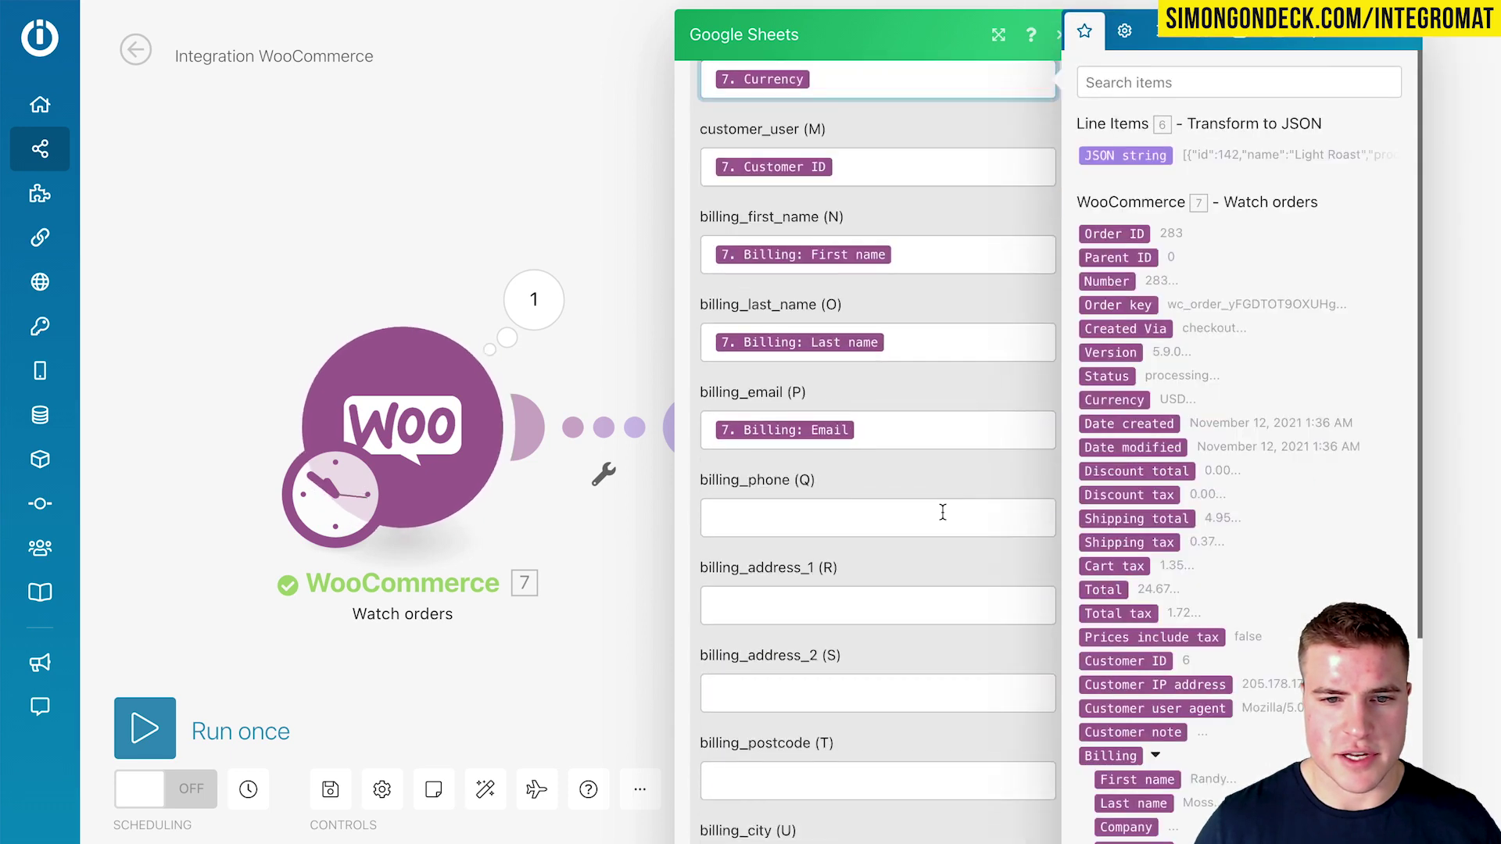
pyautogui.click(1118, 698)
pyautogui.click(941, 606)
pyautogui.click(1133, 635)
pyautogui.click(875, 693)
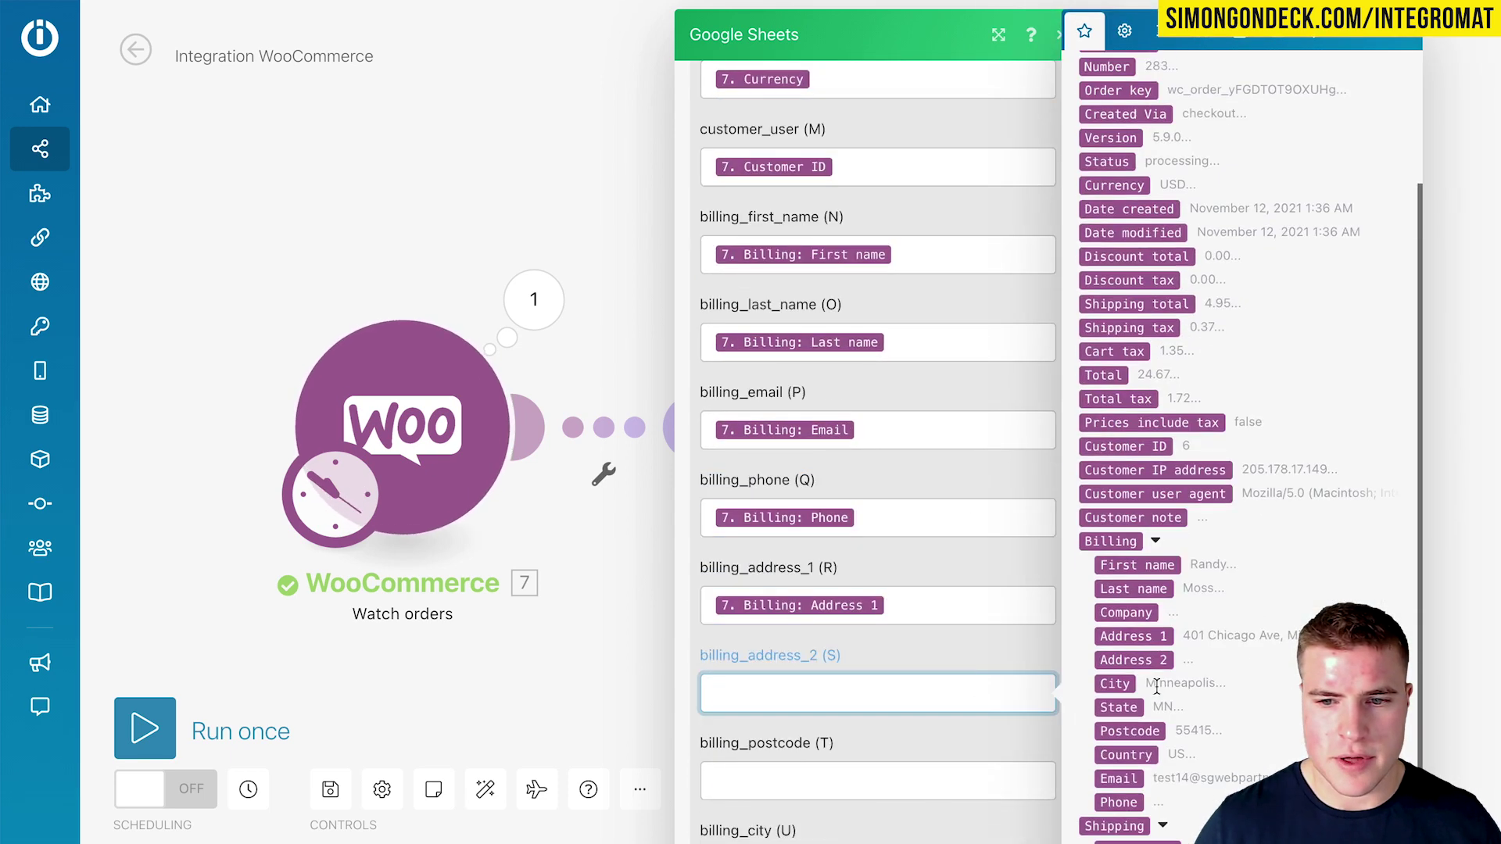
pyautogui.click(1133, 660)
pyautogui.click(941, 780)
pyautogui.click(1127, 696)
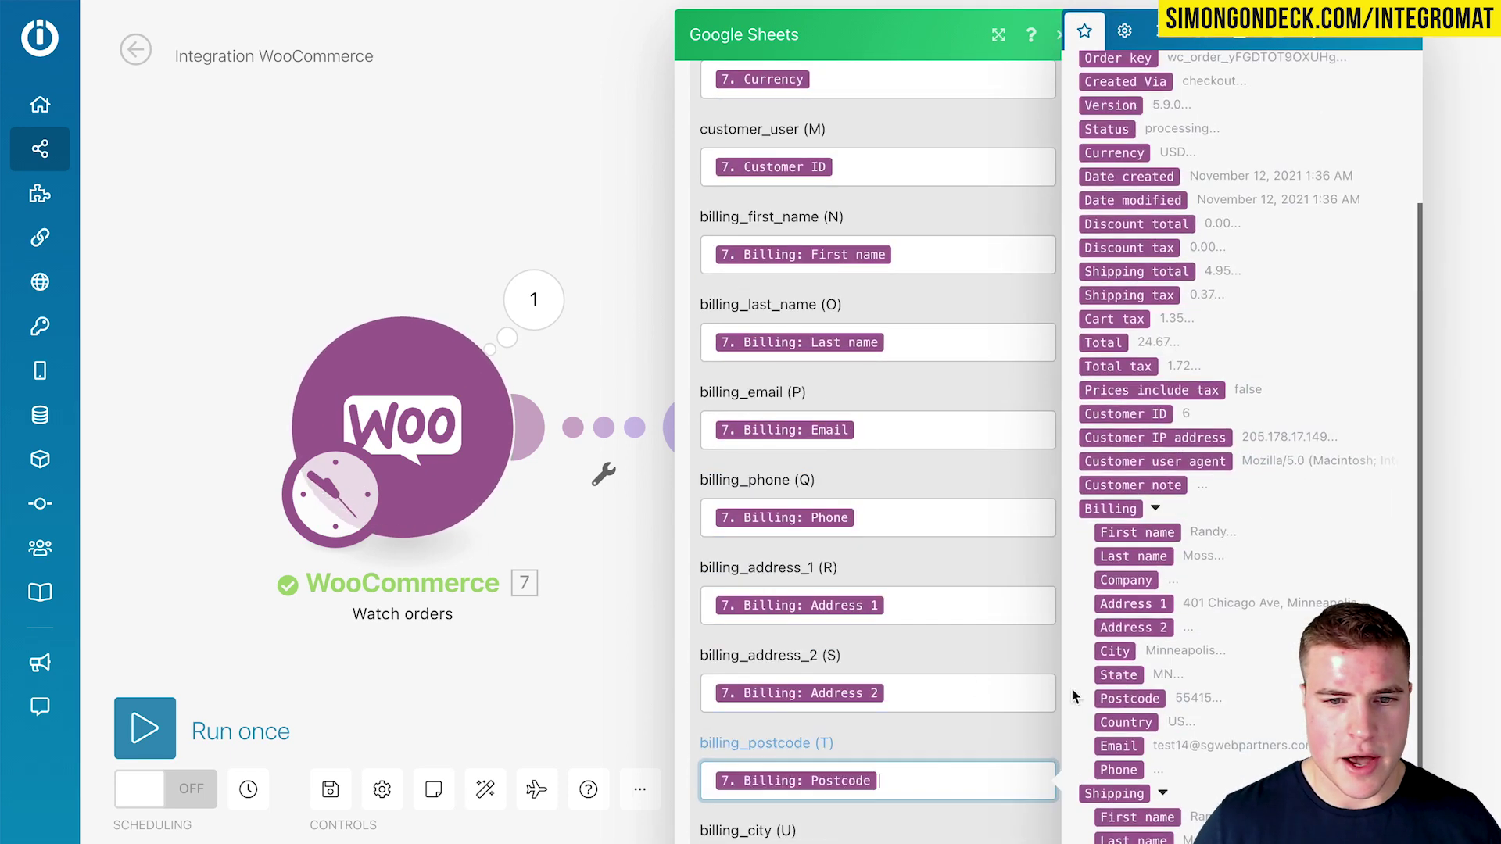
pyautogui.click(941, 694)
pyautogui.click(954, 786)
pyautogui.click(943, 651)
pyautogui.click(1126, 665)
pyautogui.click(945, 516)
pyautogui.click(1137, 500)
# Map shipping First/Last name, Address 1/2, Postcode, City, State, Country and Company into their columns.
pyautogui.click(941, 572)
pyautogui.click(1138, 733)
pyautogui.click(998, 658)
pyautogui.click(1133, 755)
pyautogui.scroll(-5, 1041, 805)
pyautogui.click(949, 383)
pyautogui.click(1133, 561)
pyautogui.click(969, 471)
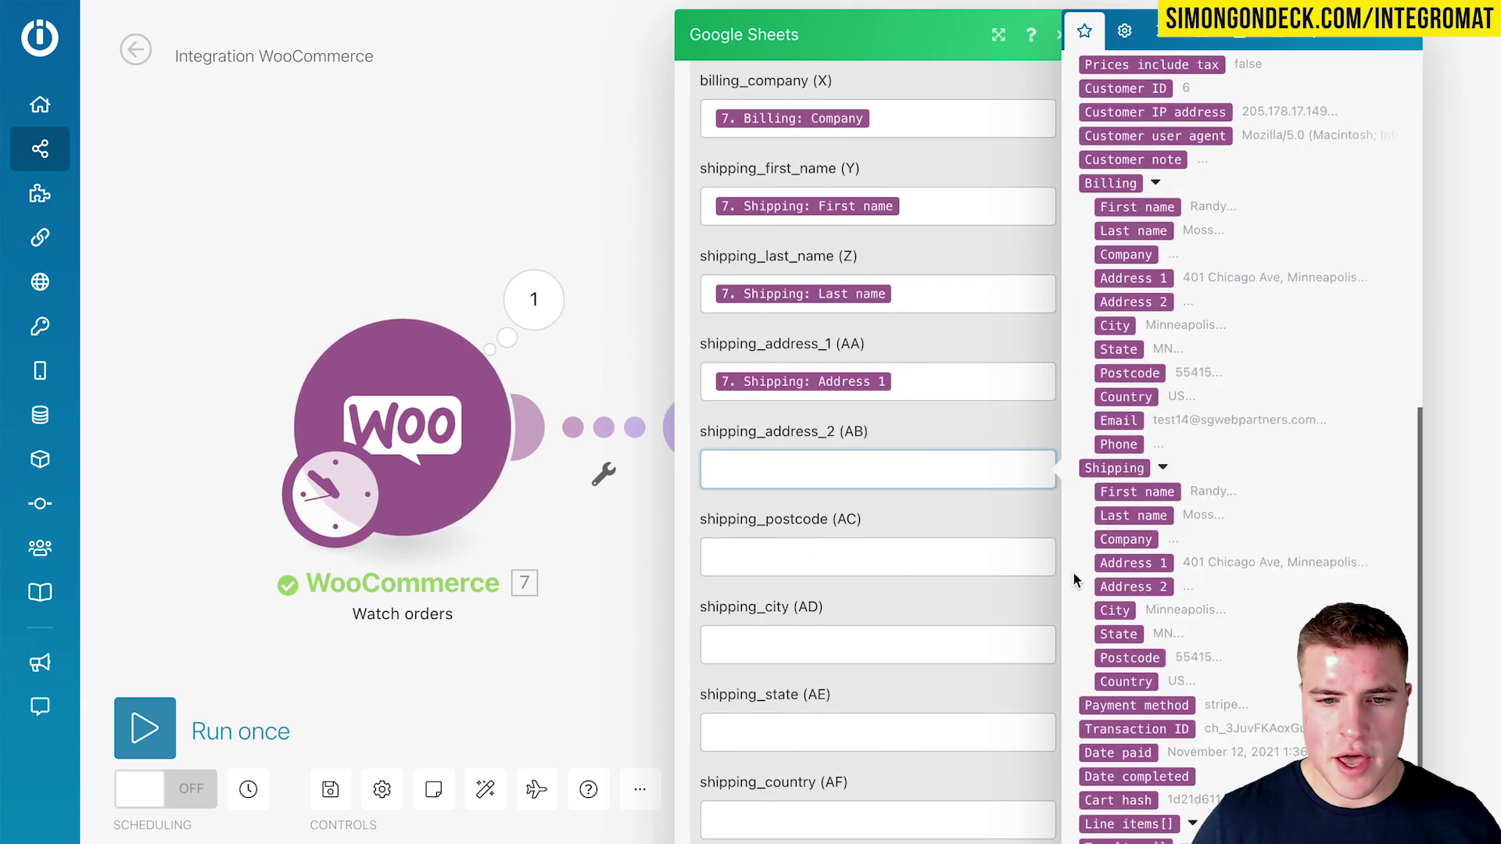
pyautogui.click(1131, 587)
pyautogui.click(969, 557)
pyautogui.click(1127, 658)
pyautogui.click(969, 645)
pyautogui.click(1115, 610)
pyautogui.click(966, 730)
pyautogui.click(922, 410)
pyautogui.click(1125, 682)
pyautogui.click(918, 493)
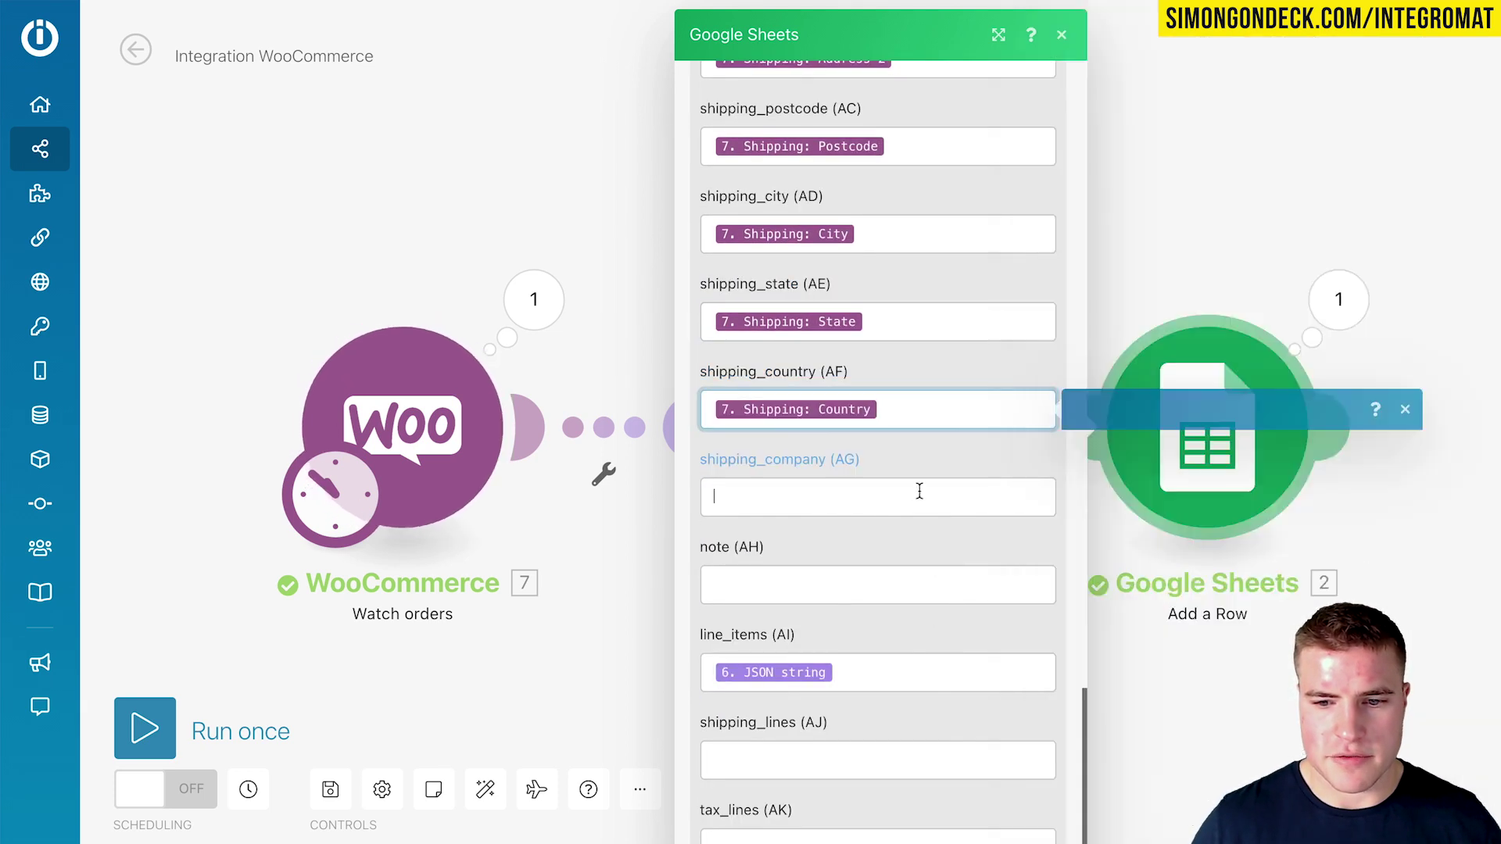
pyautogui.click(1125, 539)
# Map the Customer note into the note column.
pyautogui.click(933, 584)
pyautogui.click(1219, 82)
pyautogui.write('note')
pyautogui.click(1133, 648)
pyautogui.scroll(-1, 942, 628)
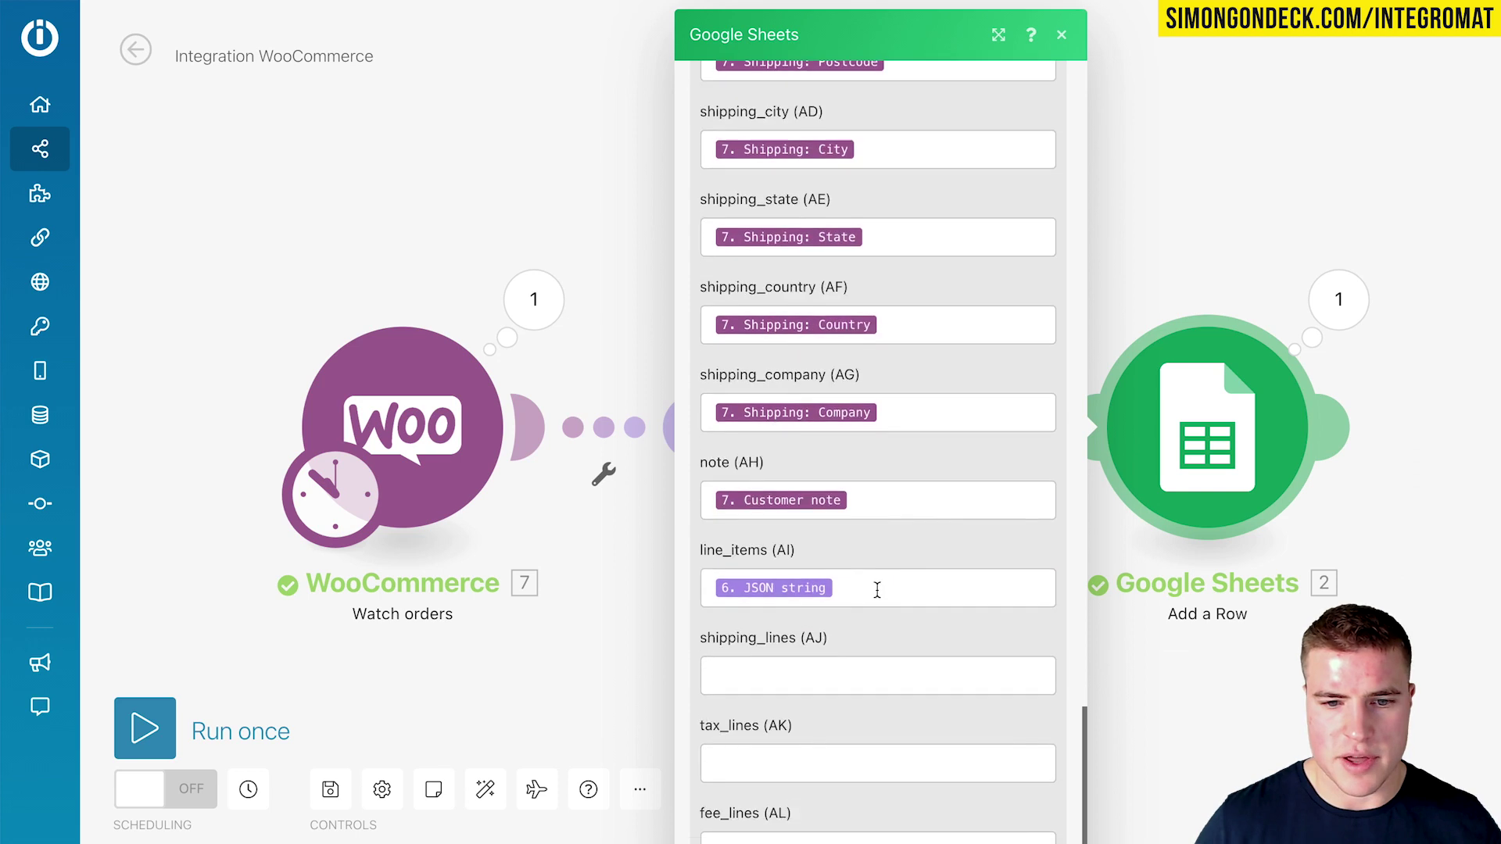
pyautogui.scroll(1, 962, 680)
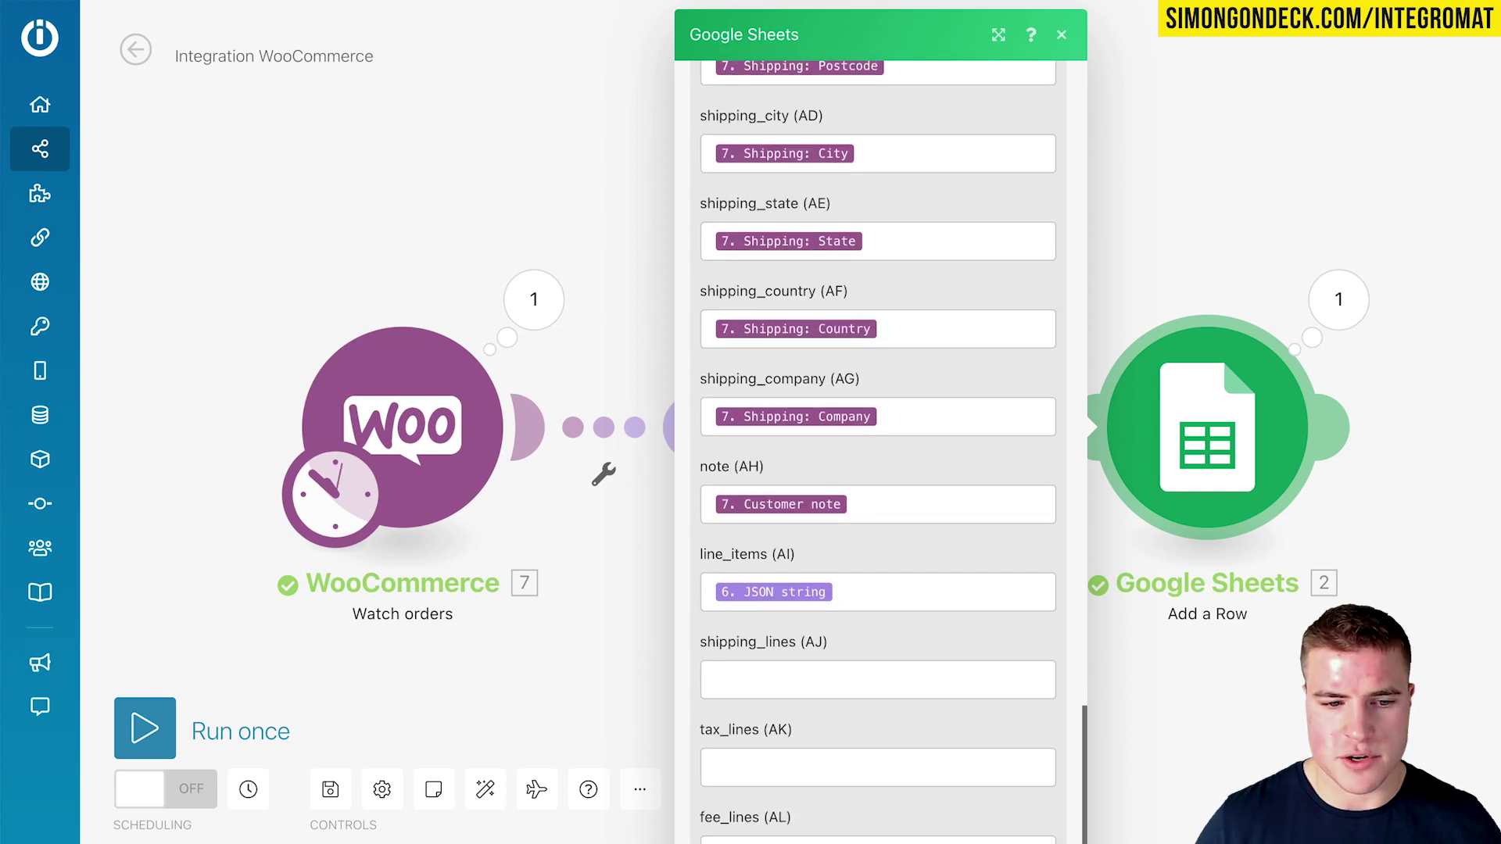
# Confirm the Google Sheets settings, run the scenario once, and view WooCommerce's order output.
pyautogui.click(1050, 841)
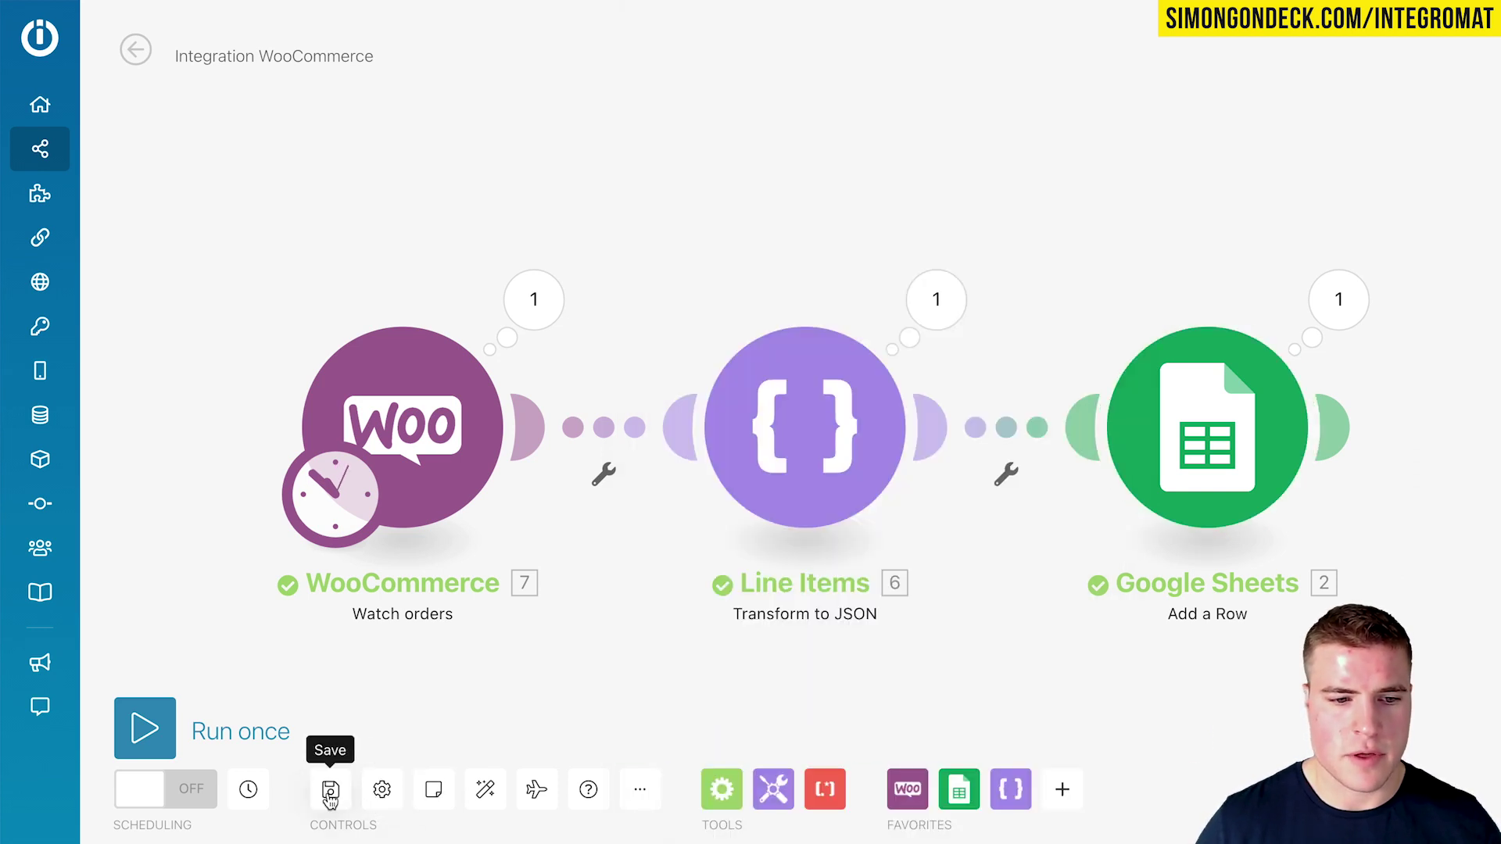
pyautogui.scroll(-1, 568, 721)
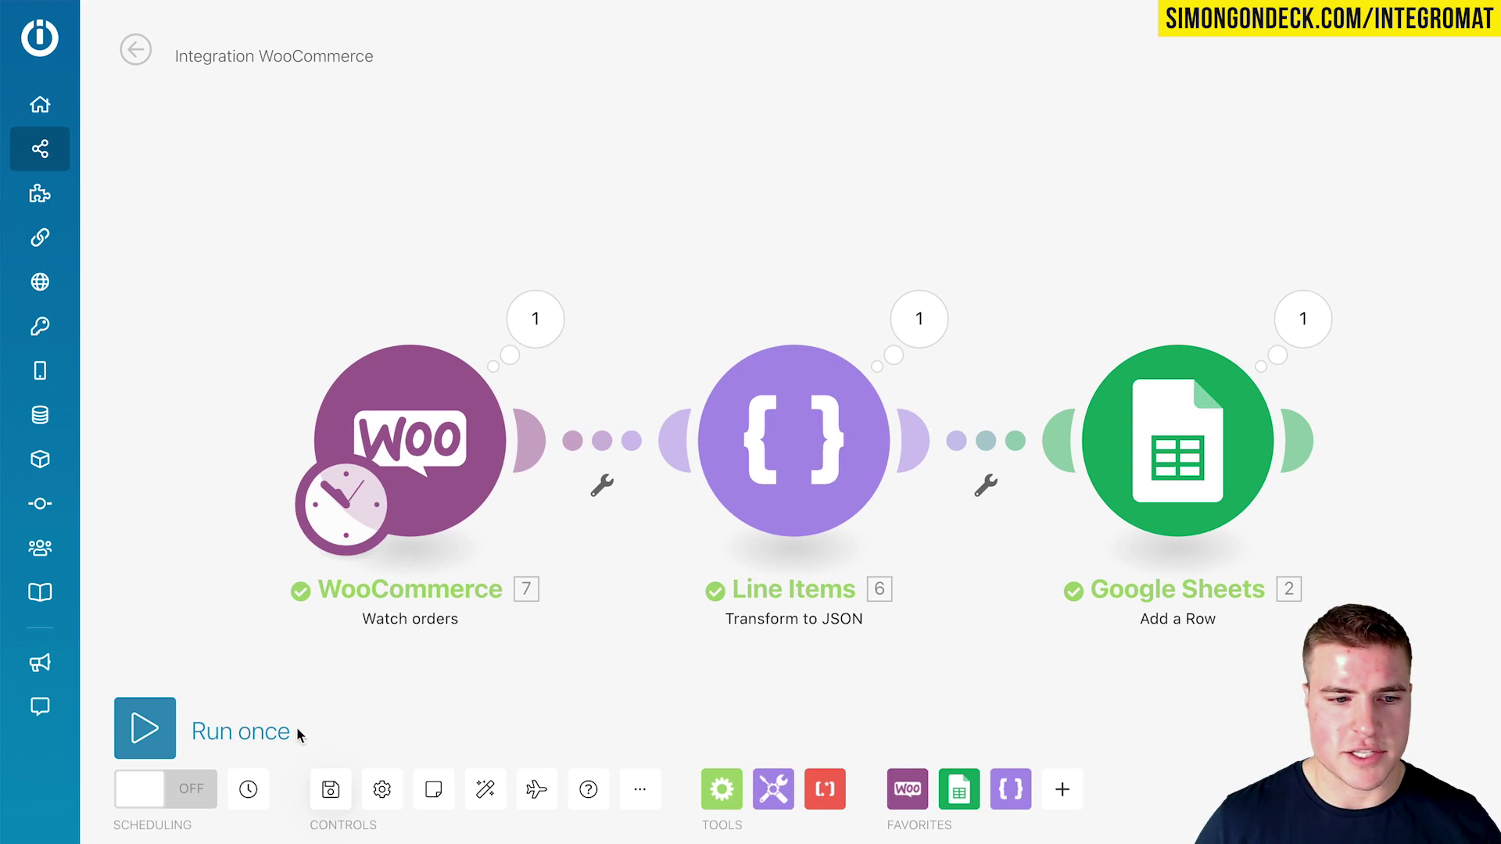
pyautogui.click(163, 723)
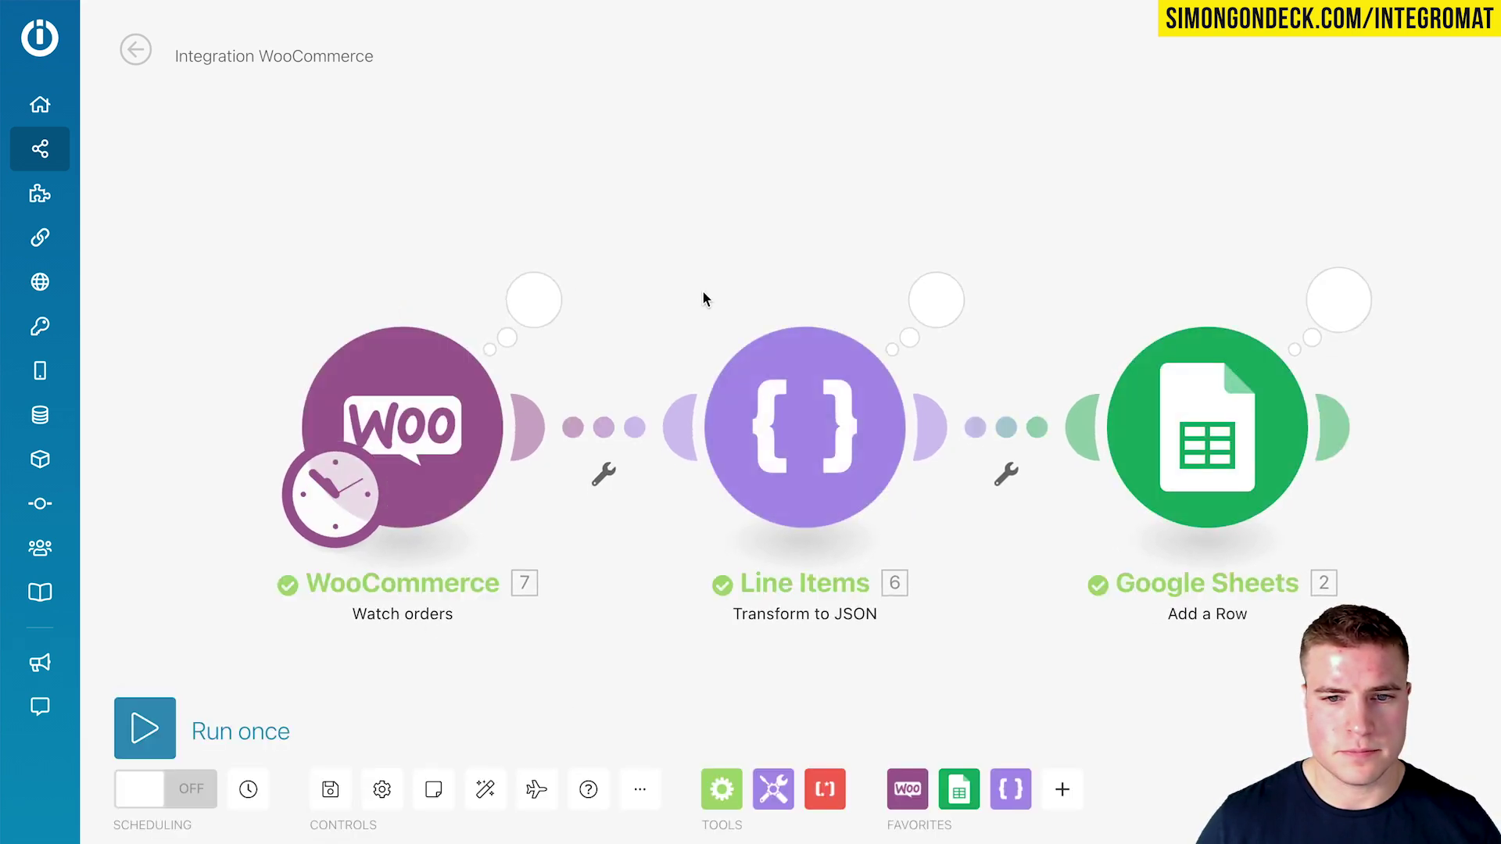
pyautogui.click(569, 291)
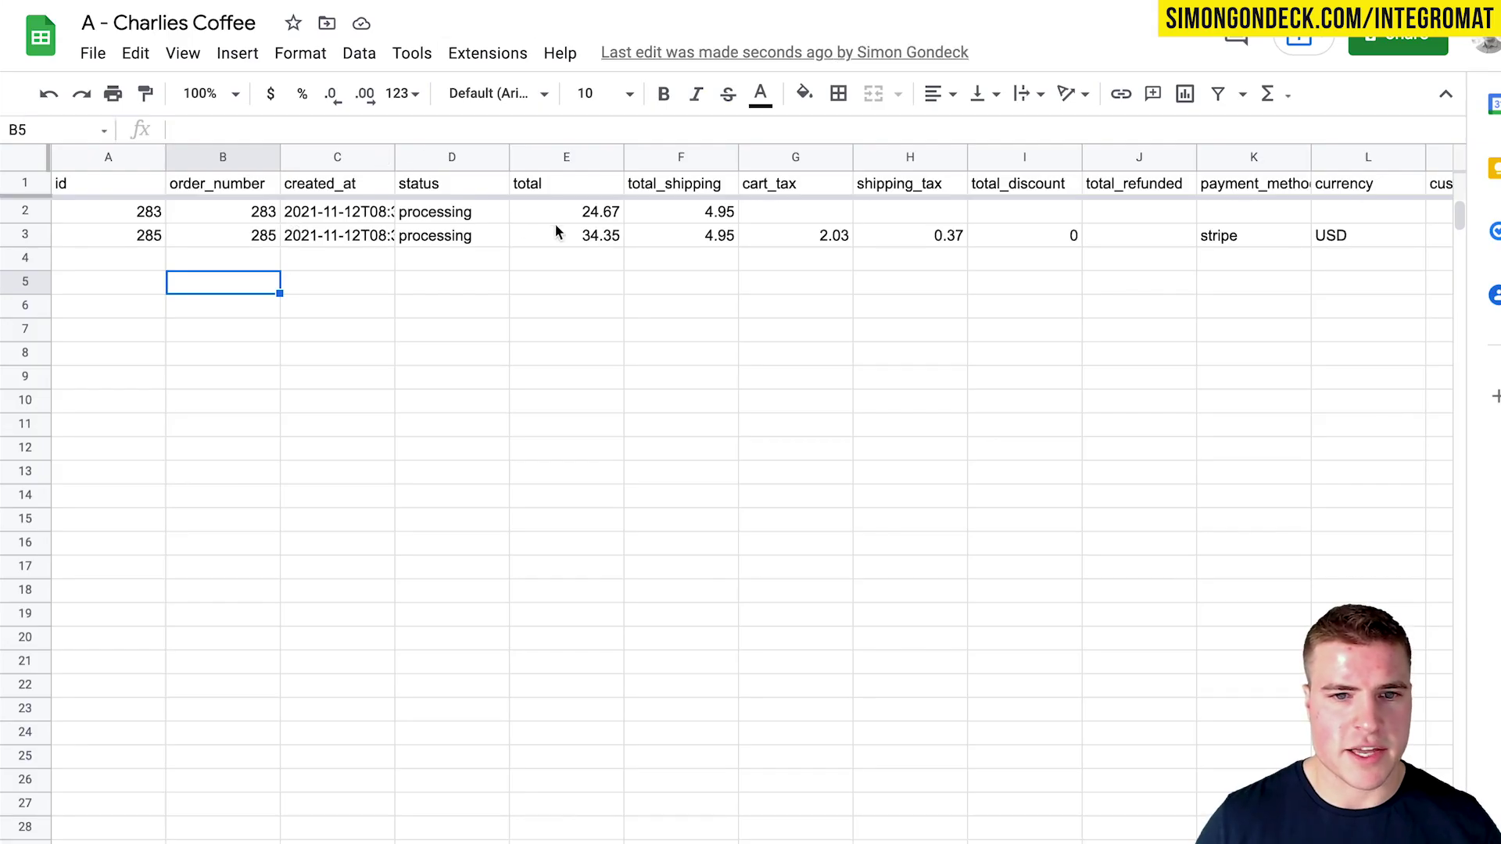
# Review order 285's total, billing and shipping values across row 3.
pyautogui.click(617, 236)
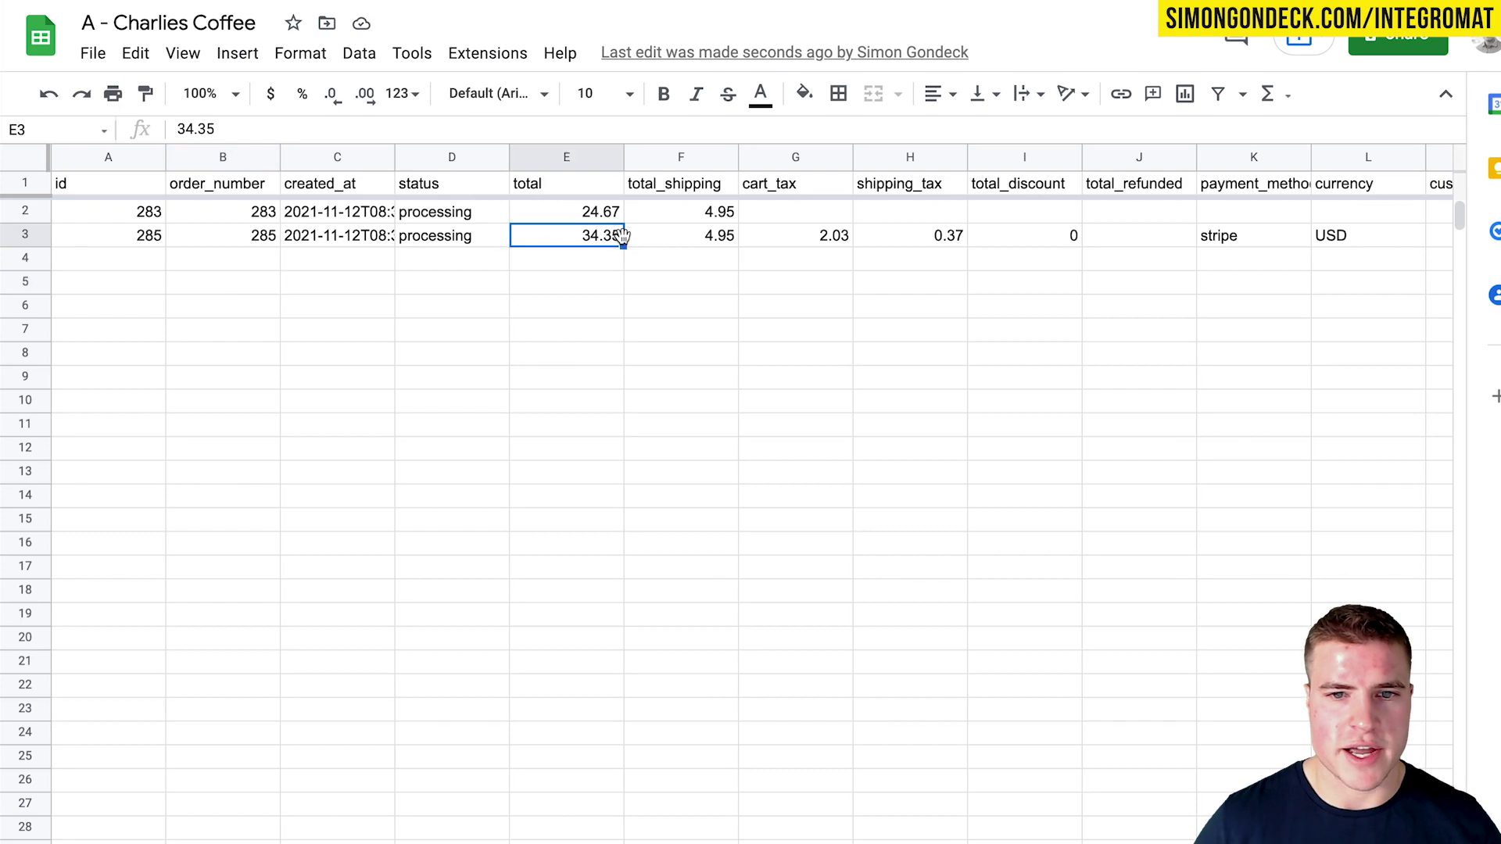
pyautogui.press('Right')
pyautogui.press('Right')
pyautogui.press('Right')
pyautogui.press('Right')
pyautogui.press('Right')
pyautogui.press('Right')
pyautogui.press('Right')
pyautogui.press('Right')
pyautogui.press('Right')
pyautogui.press('Right')
pyautogui.press('Right')
pyautogui.press('Right')
pyautogui.press('Right')
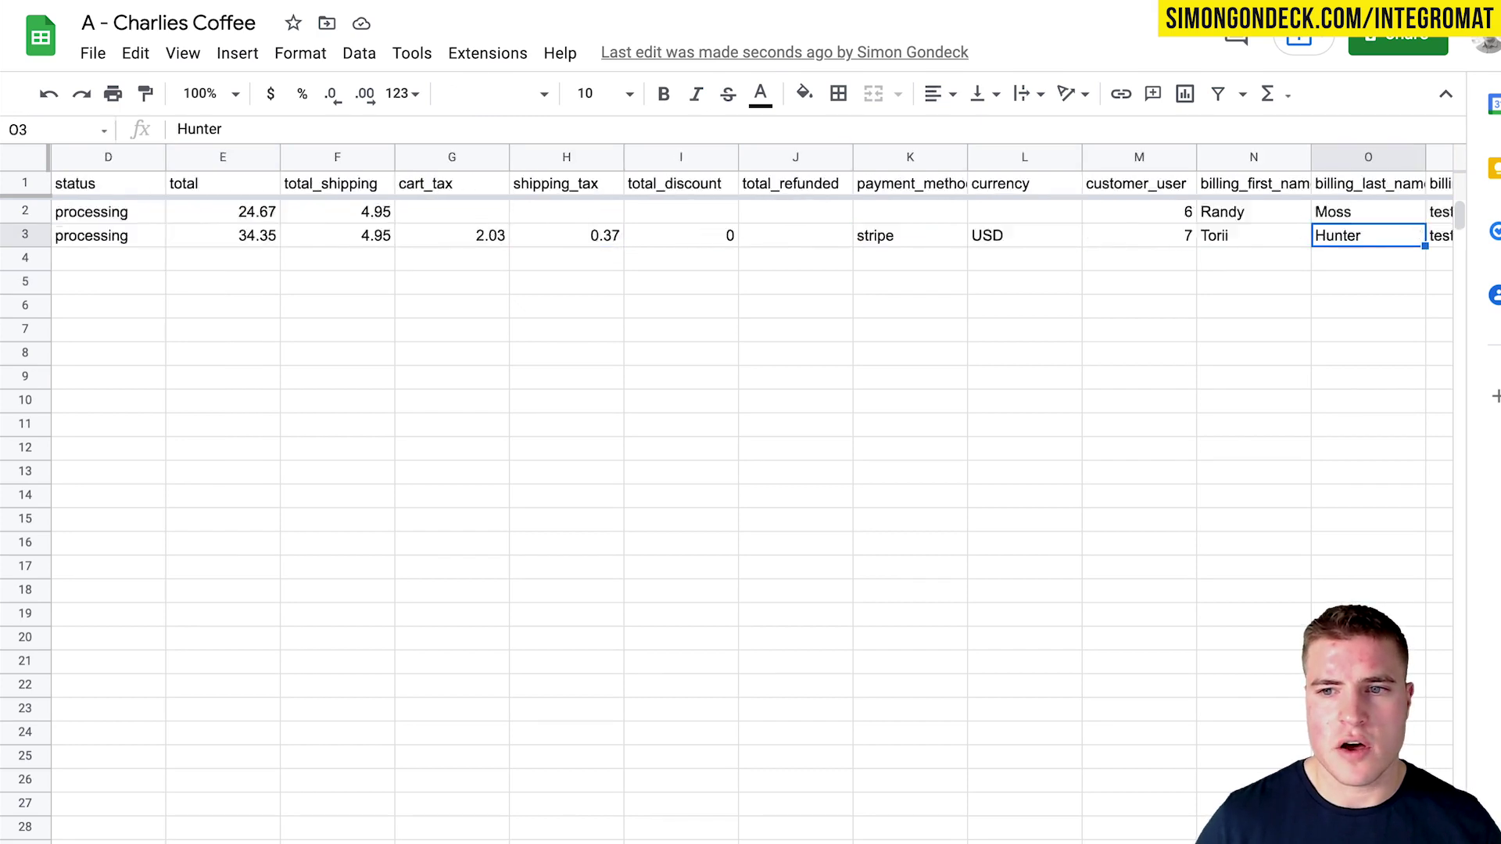
pyautogui.press('Right')
pyautogui.press('Right')
pyautogui.press('Right')
pyautogui.press('Right')
pyautogui.press('Right')
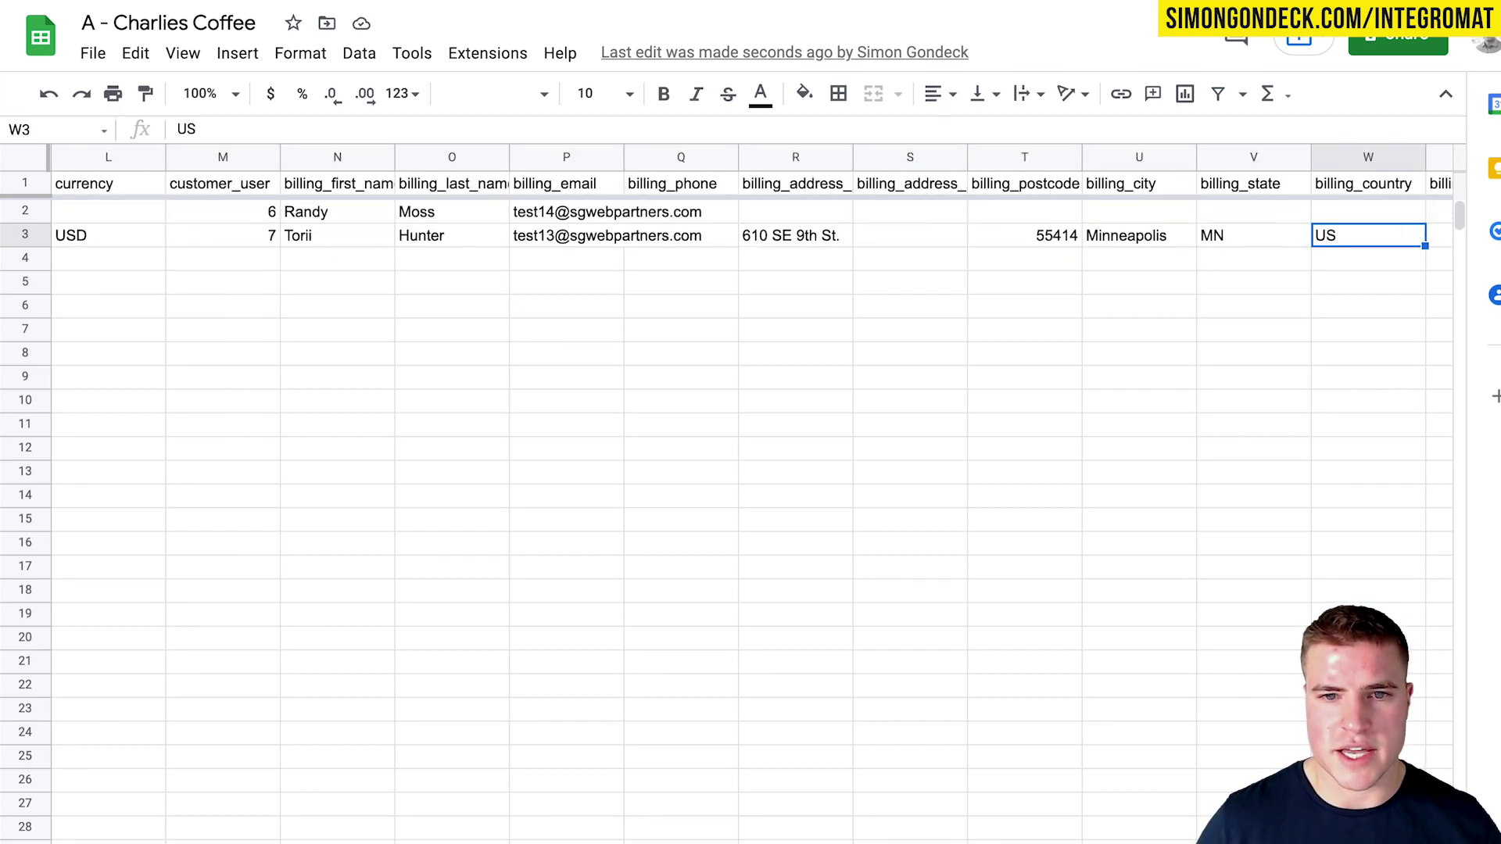
pyautogui.press('Right')
pyautogui.press('Right')
pyautogui.press('Right')
pyautogui.press('Left')
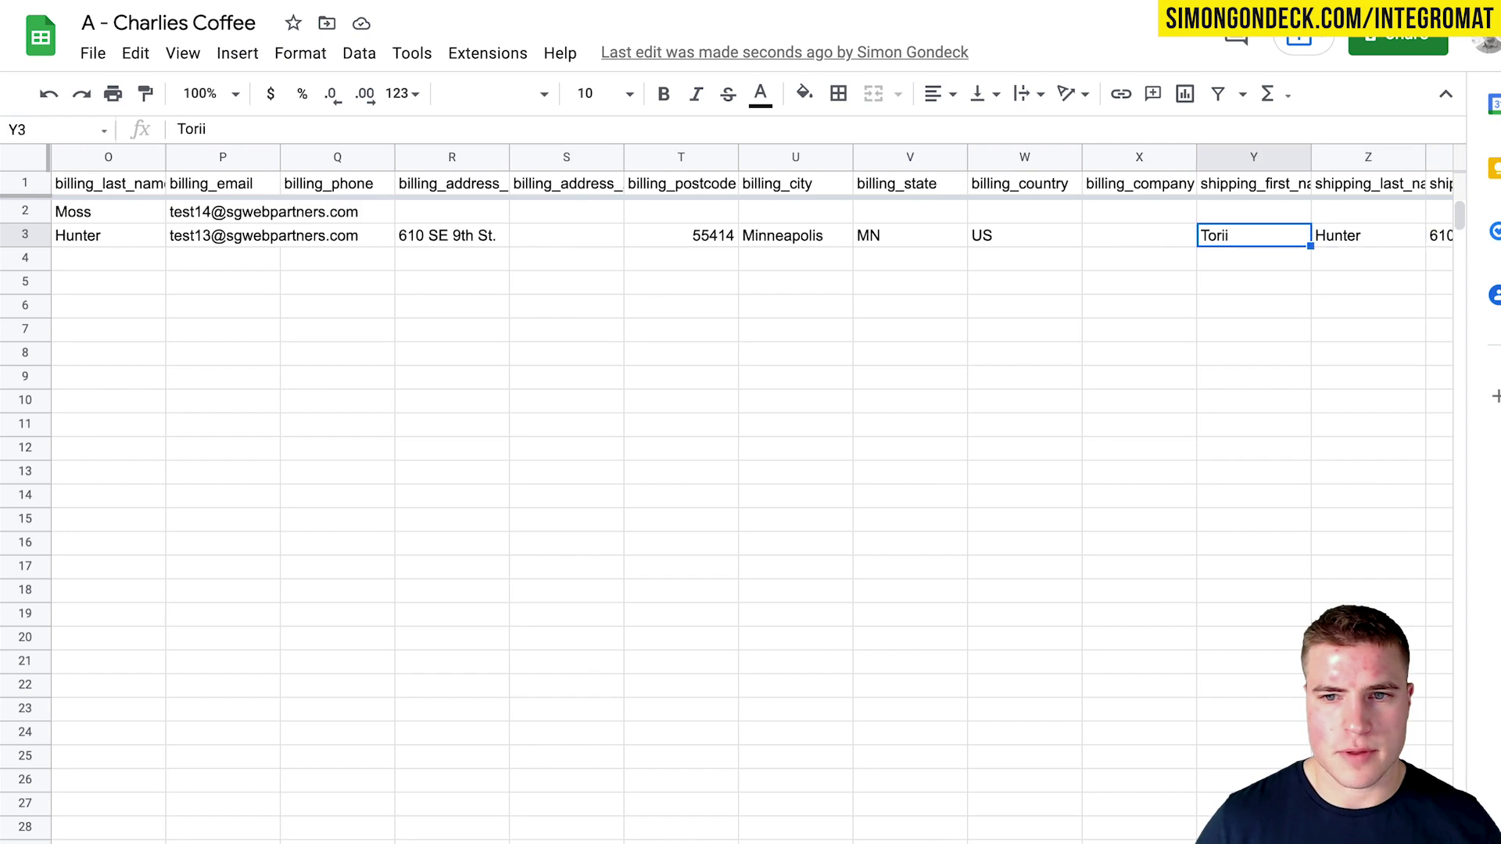
pyautogui.press('Right')
pyautogui.press('Right')
pyautogui.press('Right')
pyautogui.press('Right')
pyautogui.press('Right')
pyautogui.press('Right')
pyautogui.press('Right')
pyautogui.press('Right')
pyautogui.press('Right')
pyautogui.press('Right')
pyautogui.press('Right')
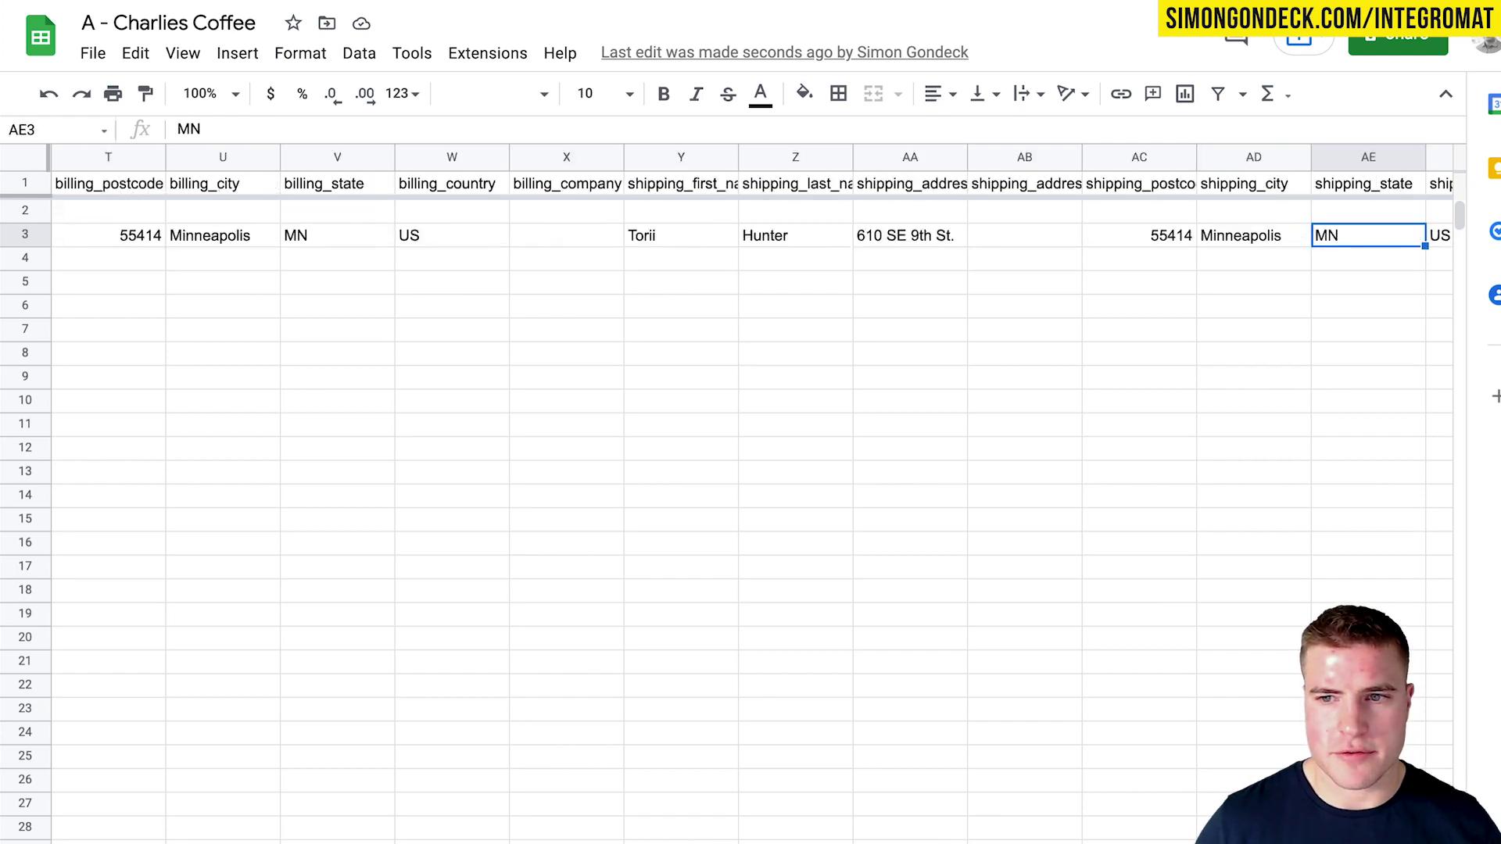
pyautogui.press('Right')
pyautogui.press('Right')
pyautogui.press('Right')
pyautogui.press('Right')
pyautogui.press('Right')
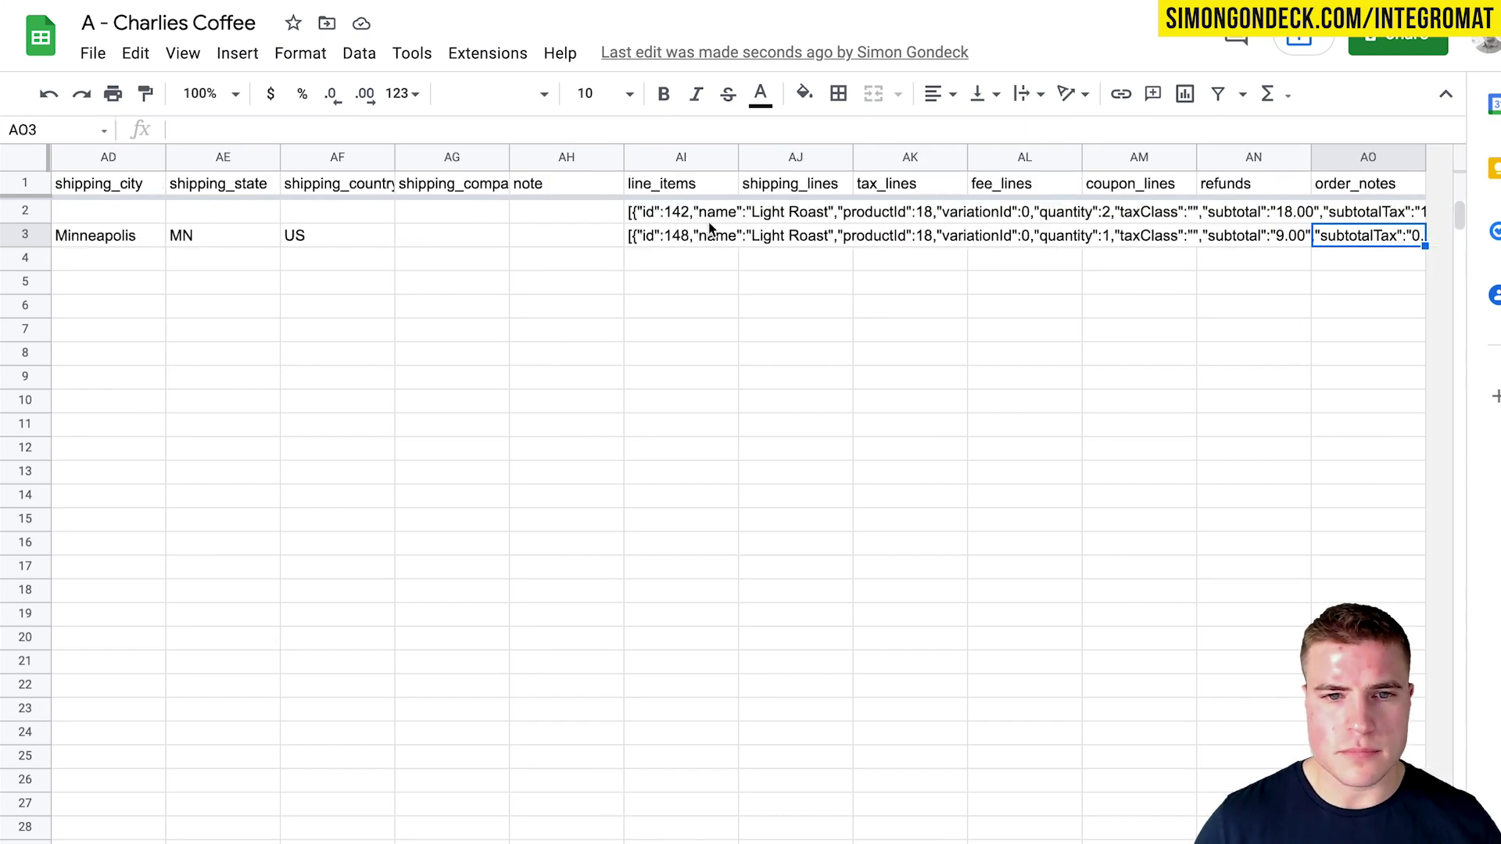
# Set Text wrapping to Clip for the line_items JSON in AI3 and AI2.
pyautogui.click(666, 237)
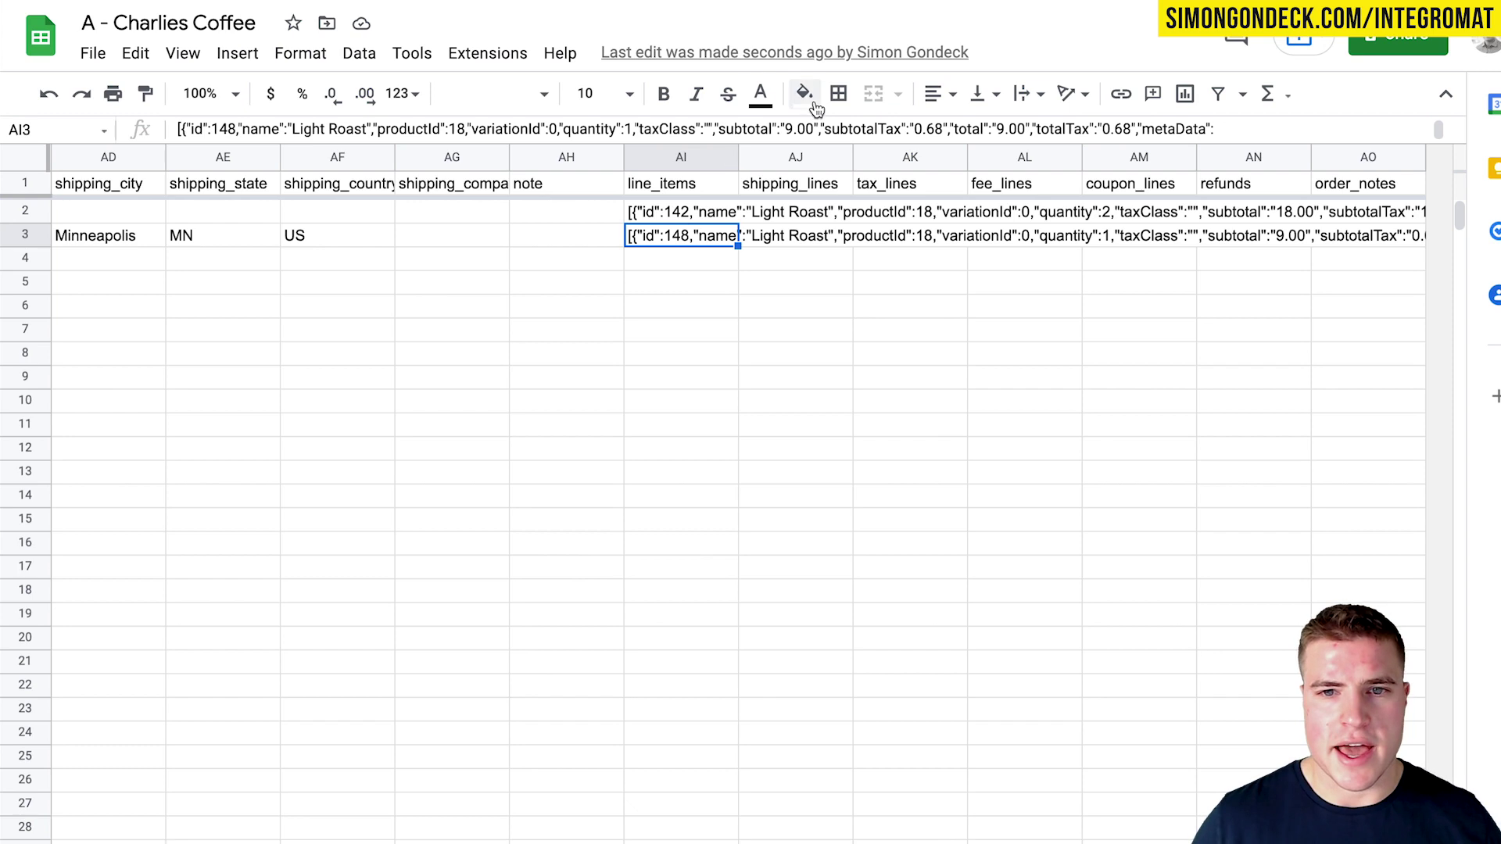
pyautogui.click(1030, 95)
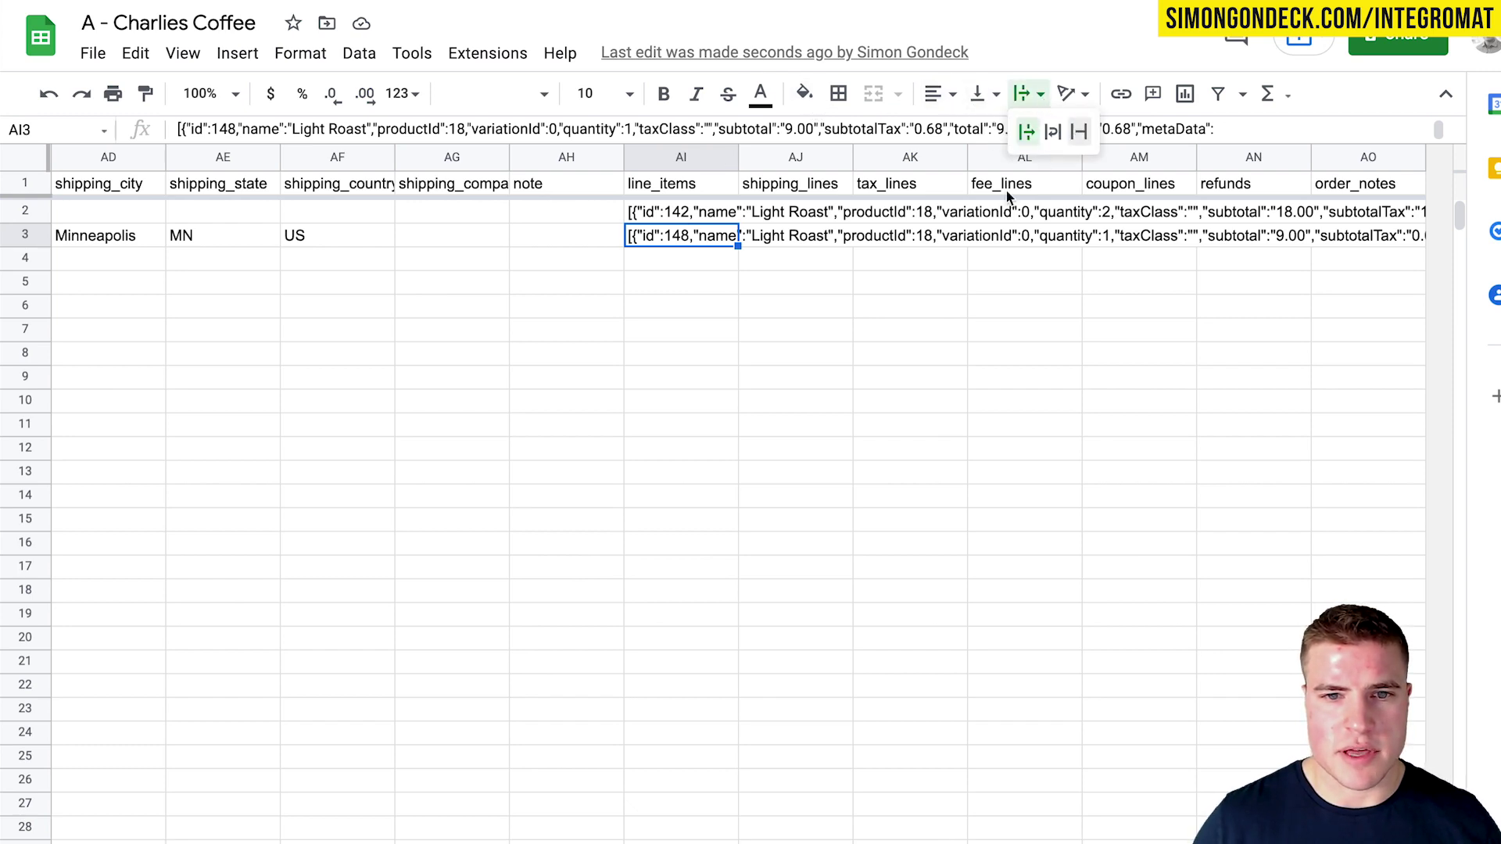
pyautogui.click(1079, 131)
pyautogui.click(705, 214)
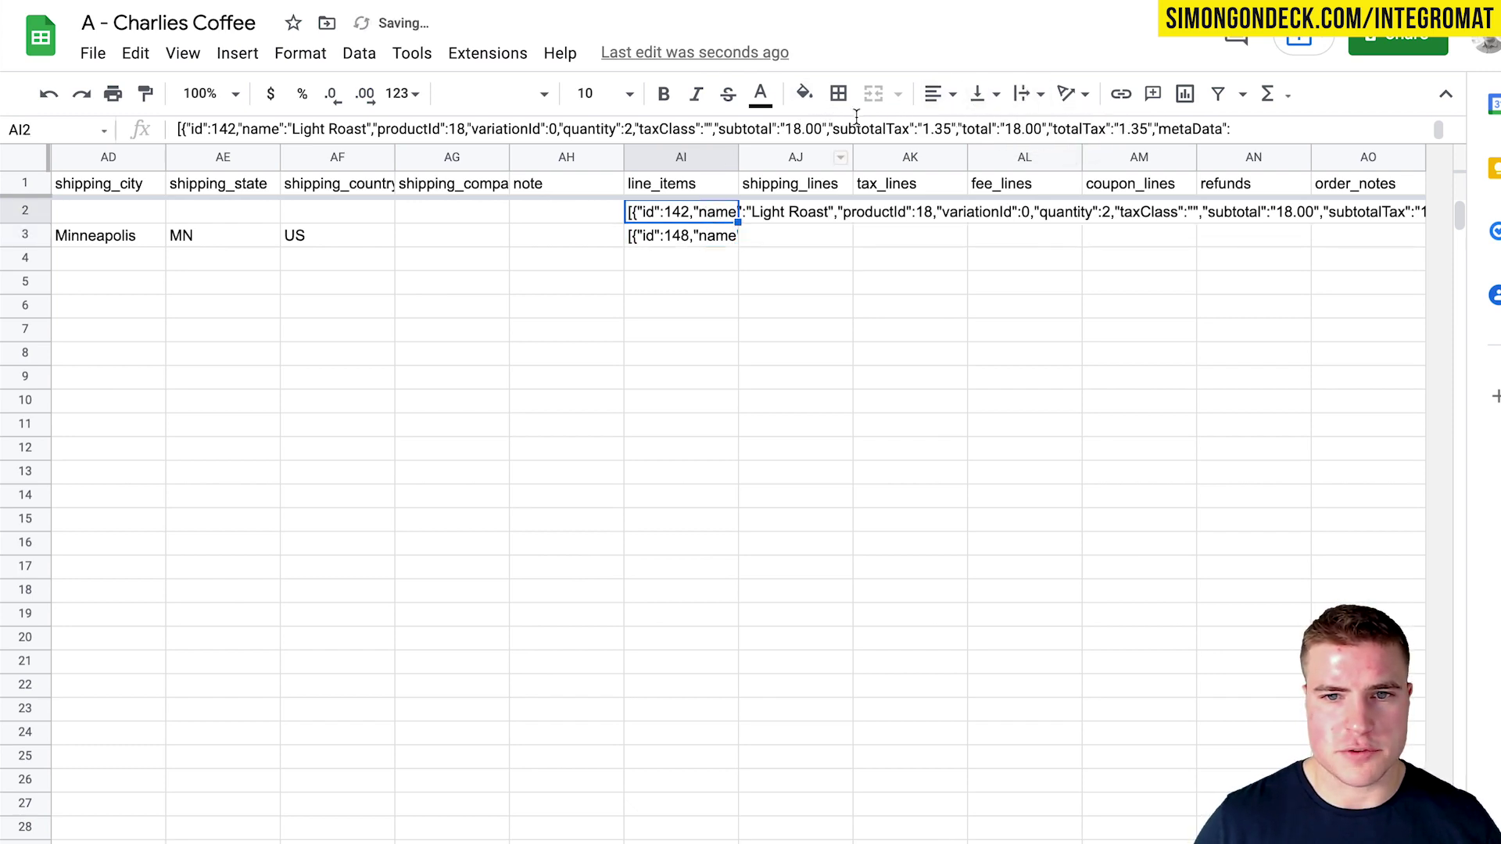
pyautogui.click(1047, 100)
pyautogui.click(1079, 131)
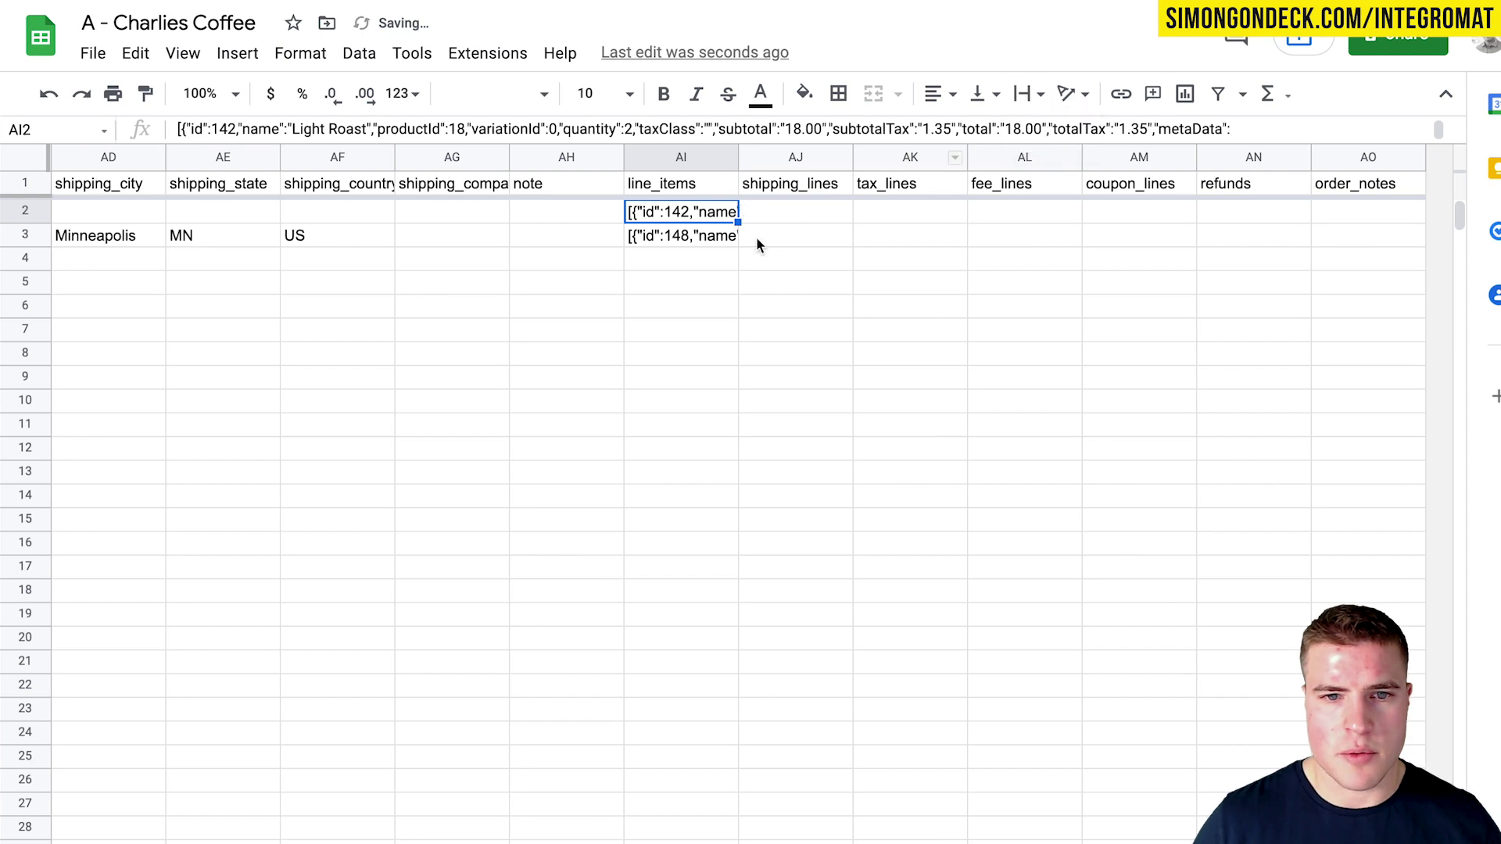
pyautogui.click(701, 235)
# Enlarge the formula bar to read the JSON, then return to the Integromat scenario.
pyautogui.moveTo(720, 148); pyautogui.dragTo(690, 307)
pyautogui.press('Left')
pyautogui.press('Left')
pyautogui.press('Left')
pyautogui.press('Left')
pyautogui.press('Left')
pyautogui.press('Left')
pyautogui.press('Left')
pyautogui.press('Left')
pyautogui.press('Left')
pyautogui.press('Left')
pyautogui.press('Left')
pyautogui.press('Left')
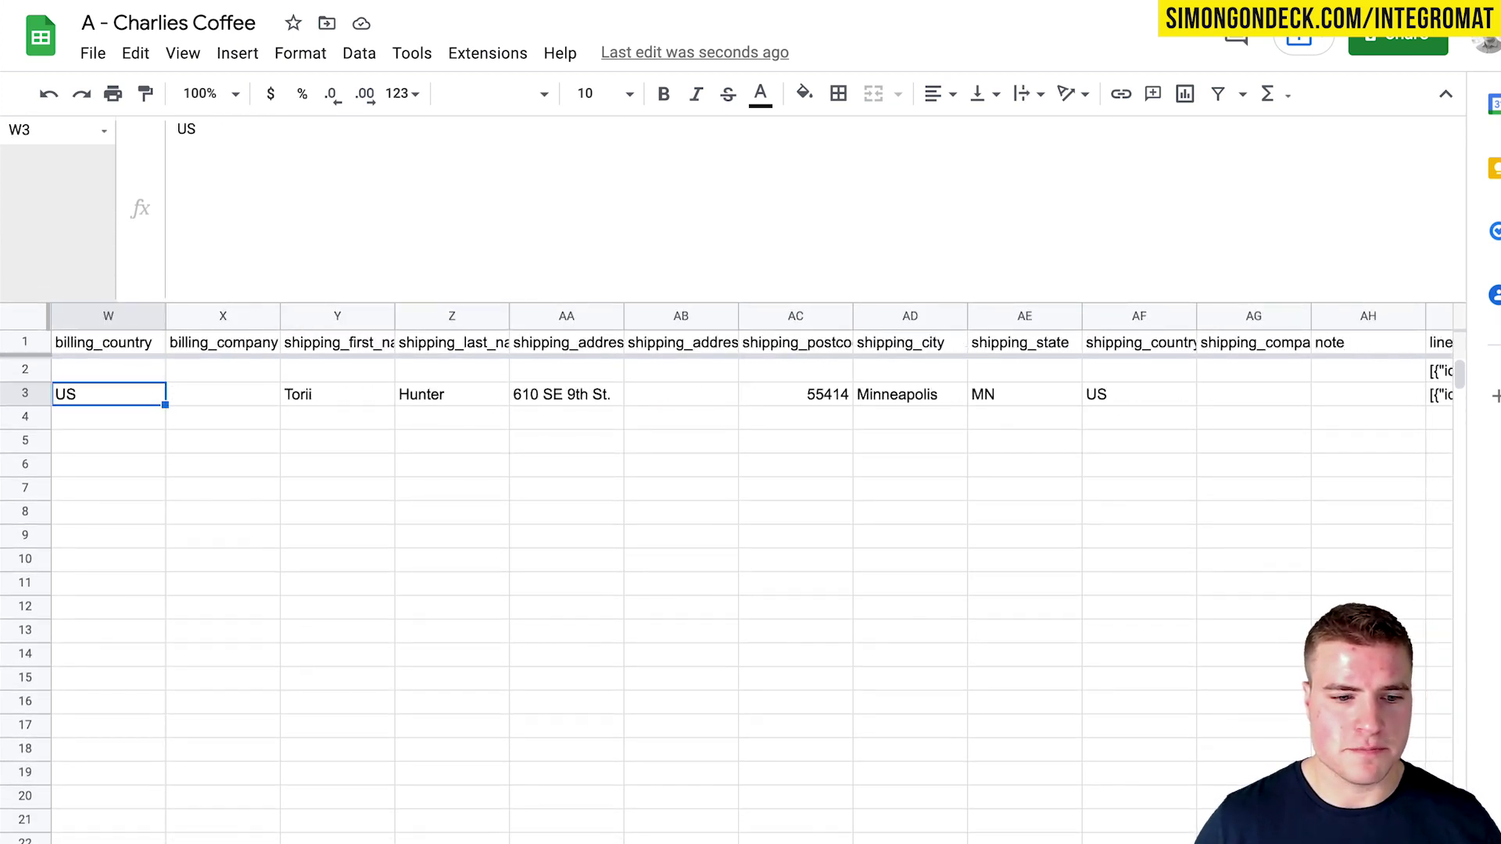
pyautogui.press('Left')
pyautogui.press('Left')
pyautogui.press('Left')
pyautogui.press('Left')
pyautogui.press('Left')
pyautogui.press('Left')
pyautogui.press('Left')
pyautogui.press('Left')
pyautogui.press('Left')
pyautogui.press('Left')
pyautogui.press('Left')
pyautogui.press('Left')
pyautogui.press('Left')
pyautogui.press('Left')
pyautogui.press('Left')
pyautogui.press('Left')
pyautogui.press('Left')
pyautogui.press('Left')
pyautogui.press('Left')
pyautogui.press('Left')
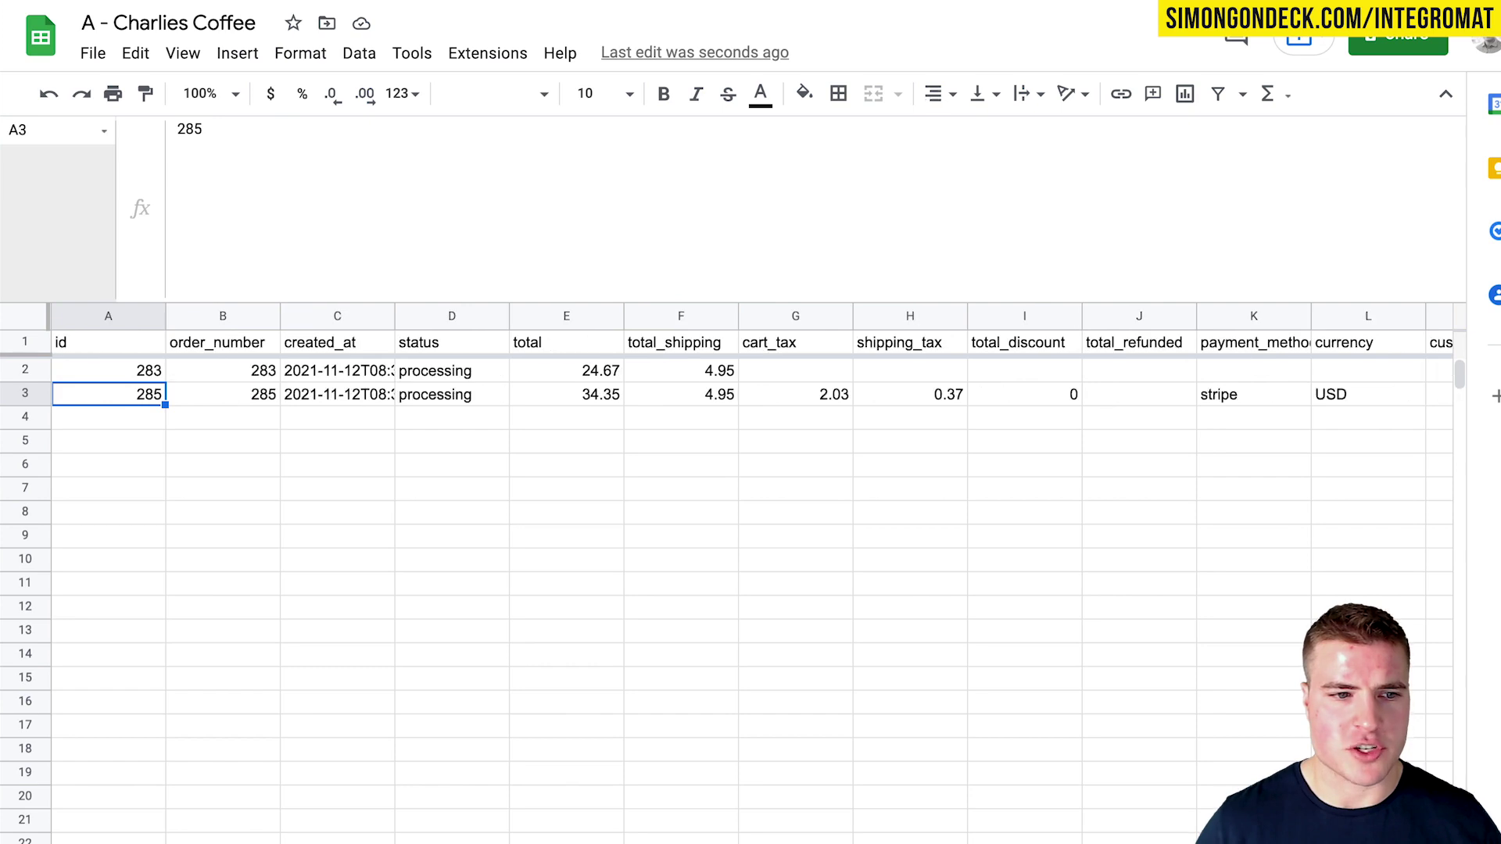
pyautogui.click(860, 1)
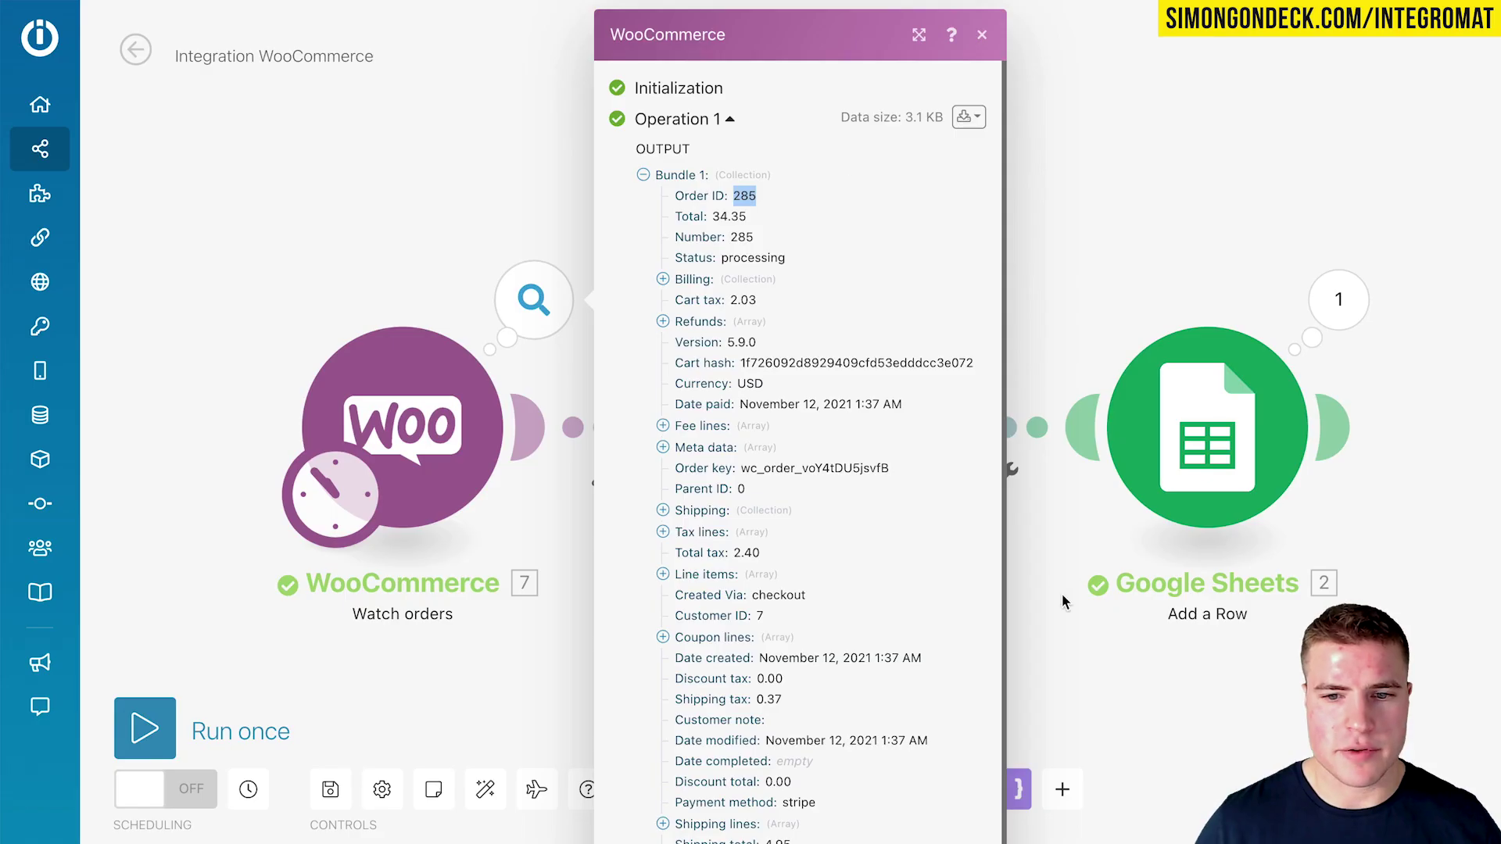
# Clone the Line Items module, place it before Google Sheets, and auto-align.
pyautogui.click(1062, 597)
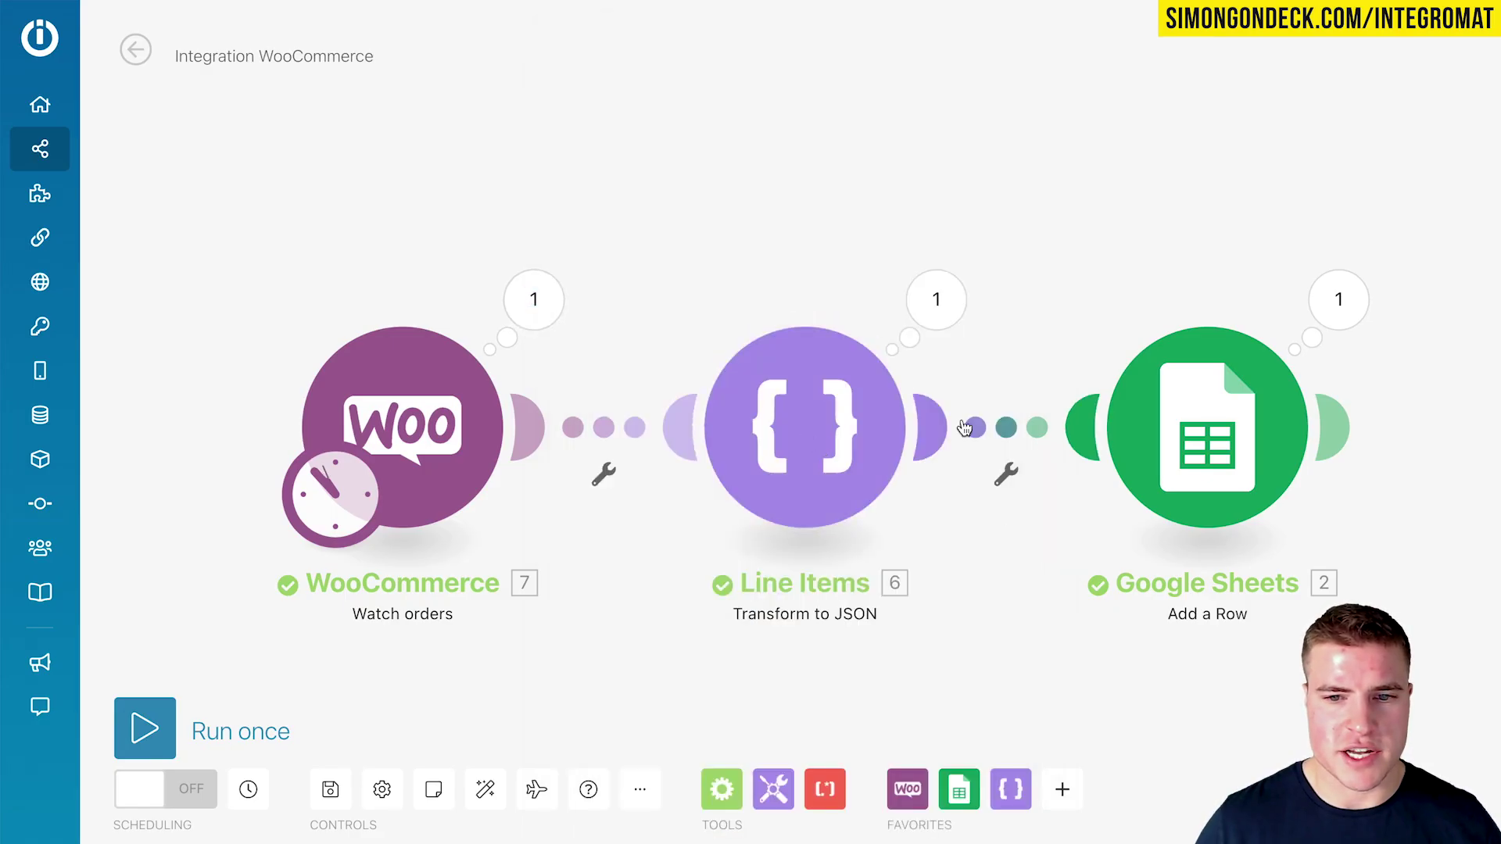
pyautogui.rightClick(807, 413)
pyautogui.click(829, 557)
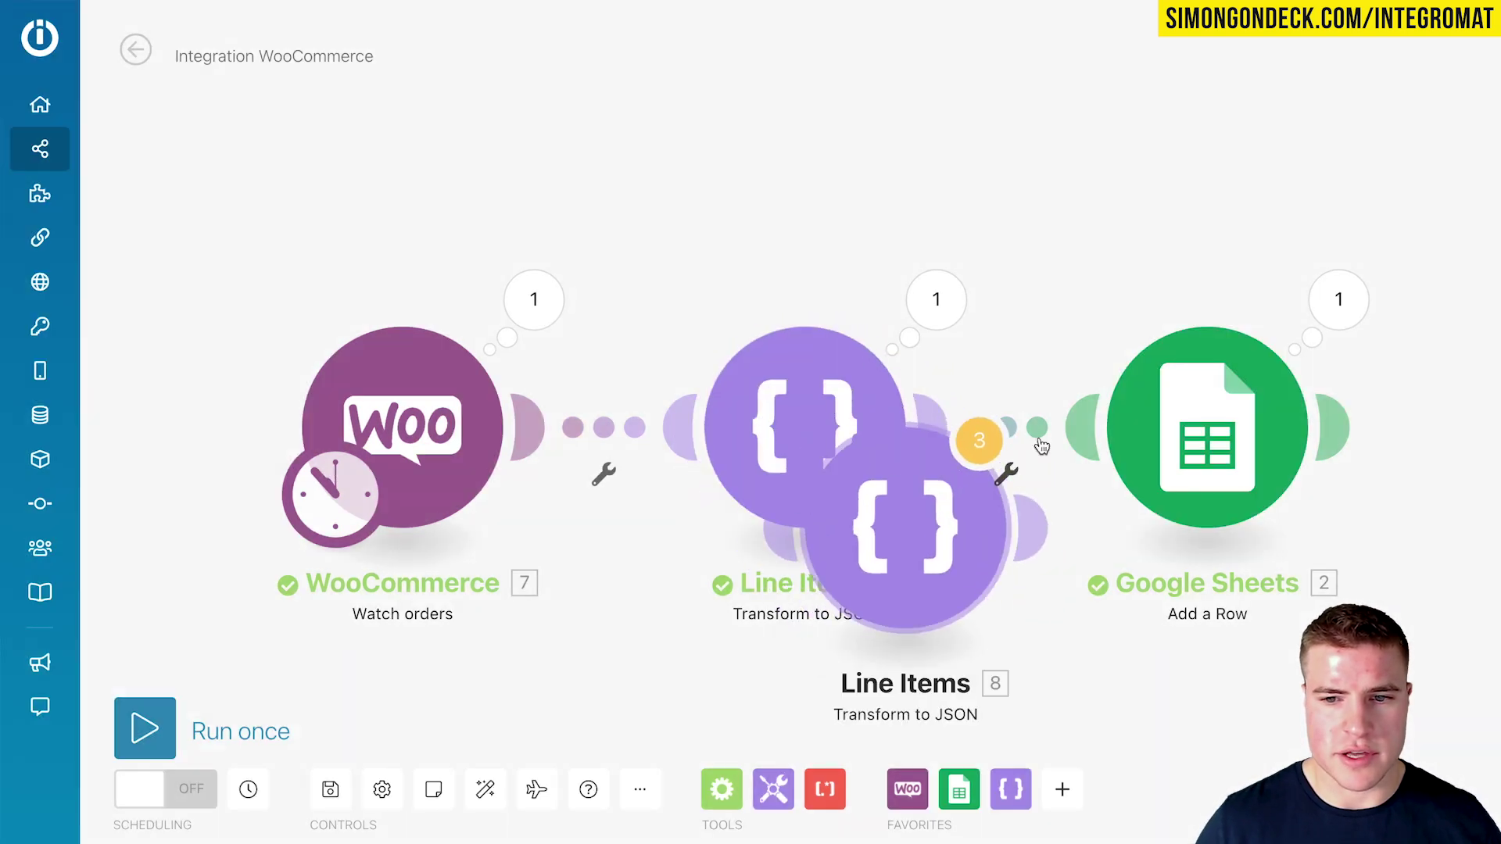
pyautogui.click(479, 802)
pyautogui.moveTo(456, 622); pyautogui.dragTo(1031, 336)
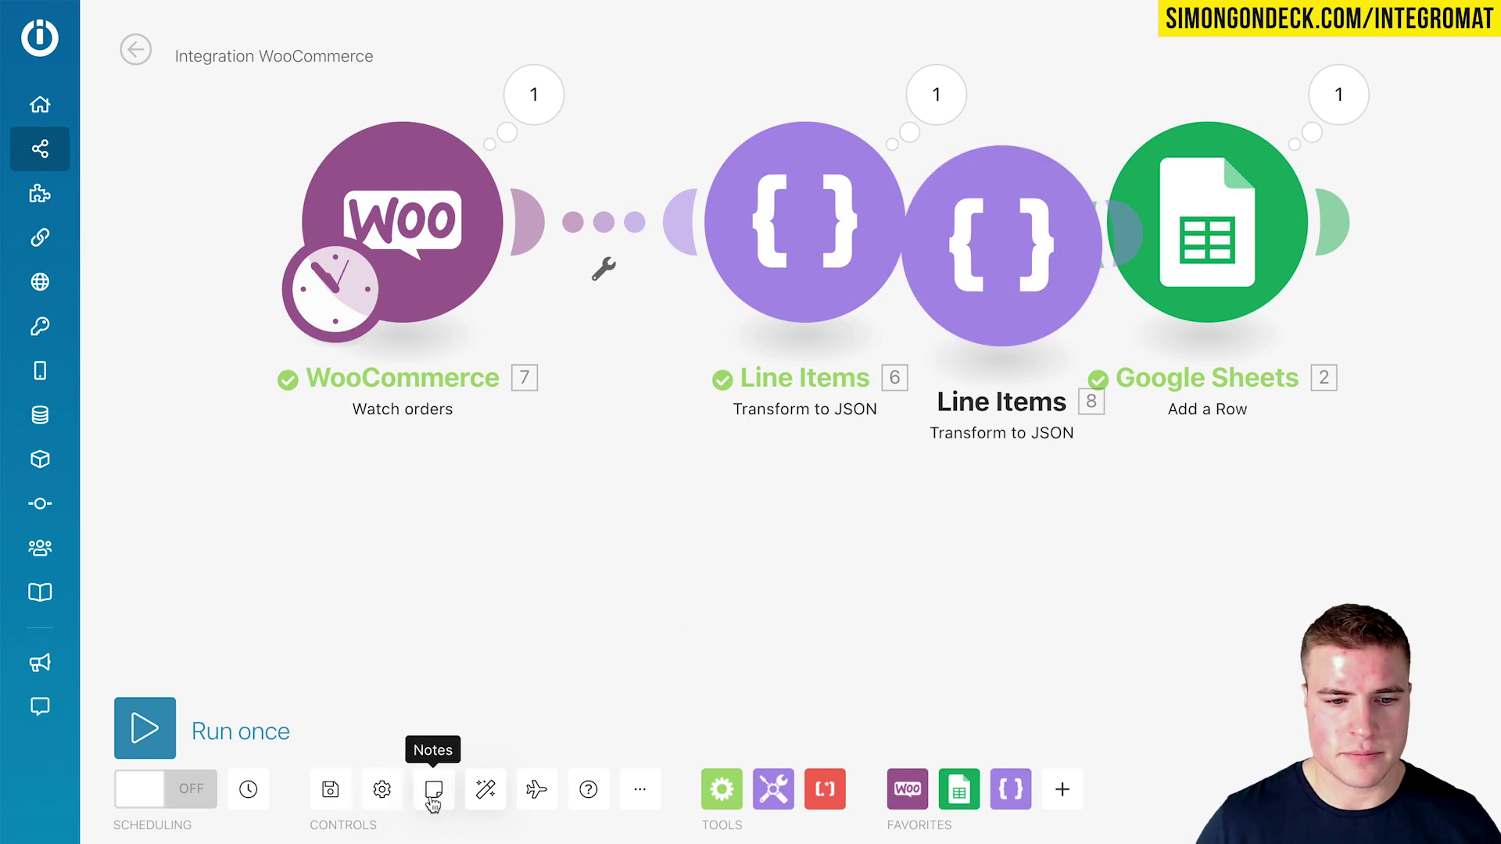
pyautogui.click(480, 796)
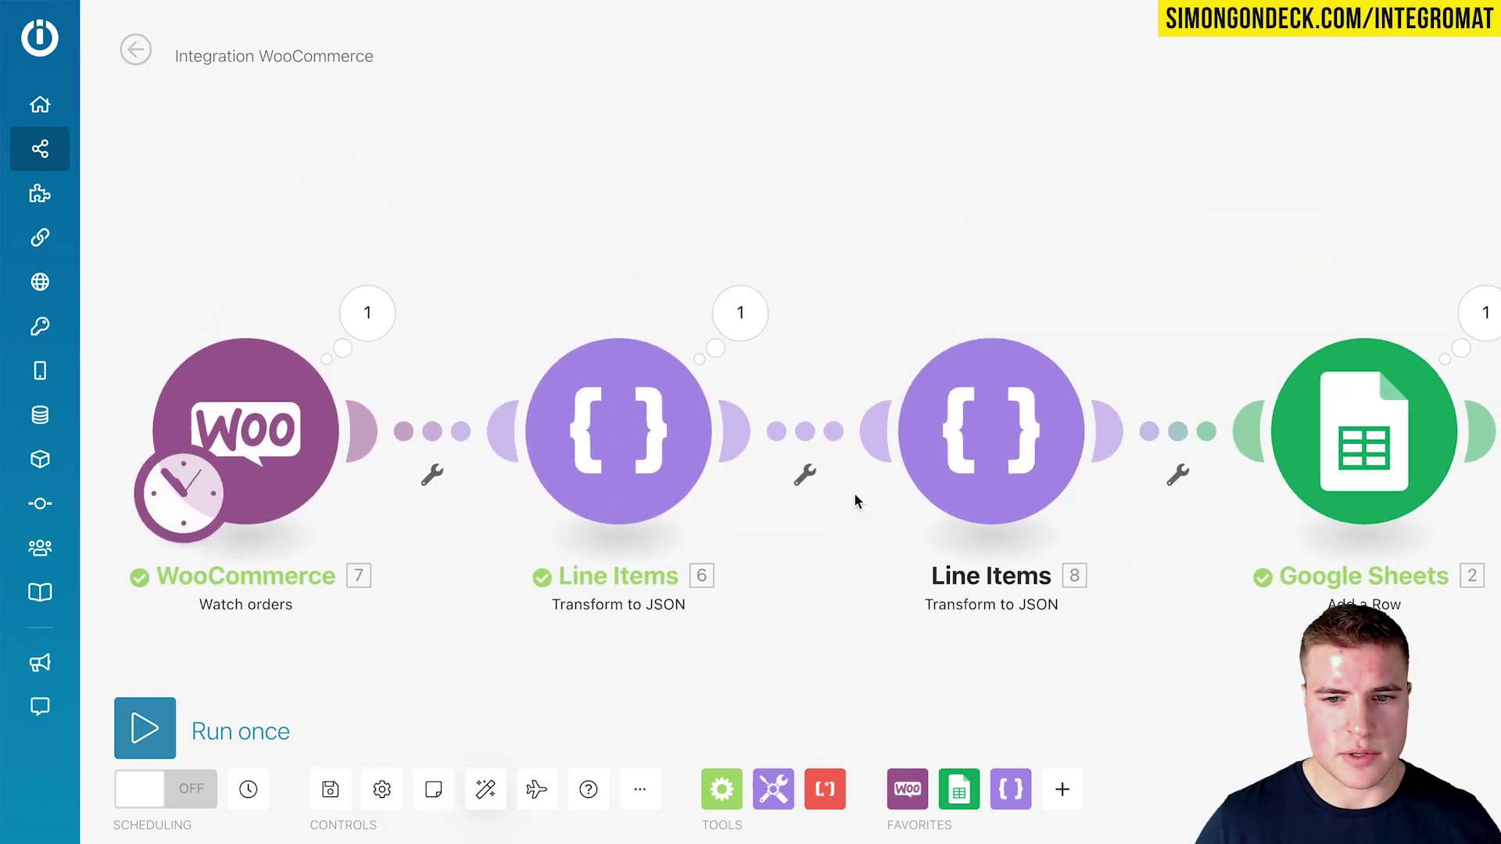
# Replace the clone's Object mapping with the order's Tax lines[] array.
pyautogui.click(969, 431)
pyautogui.click(1304, 438)
pyautogui.press('BackSpace')
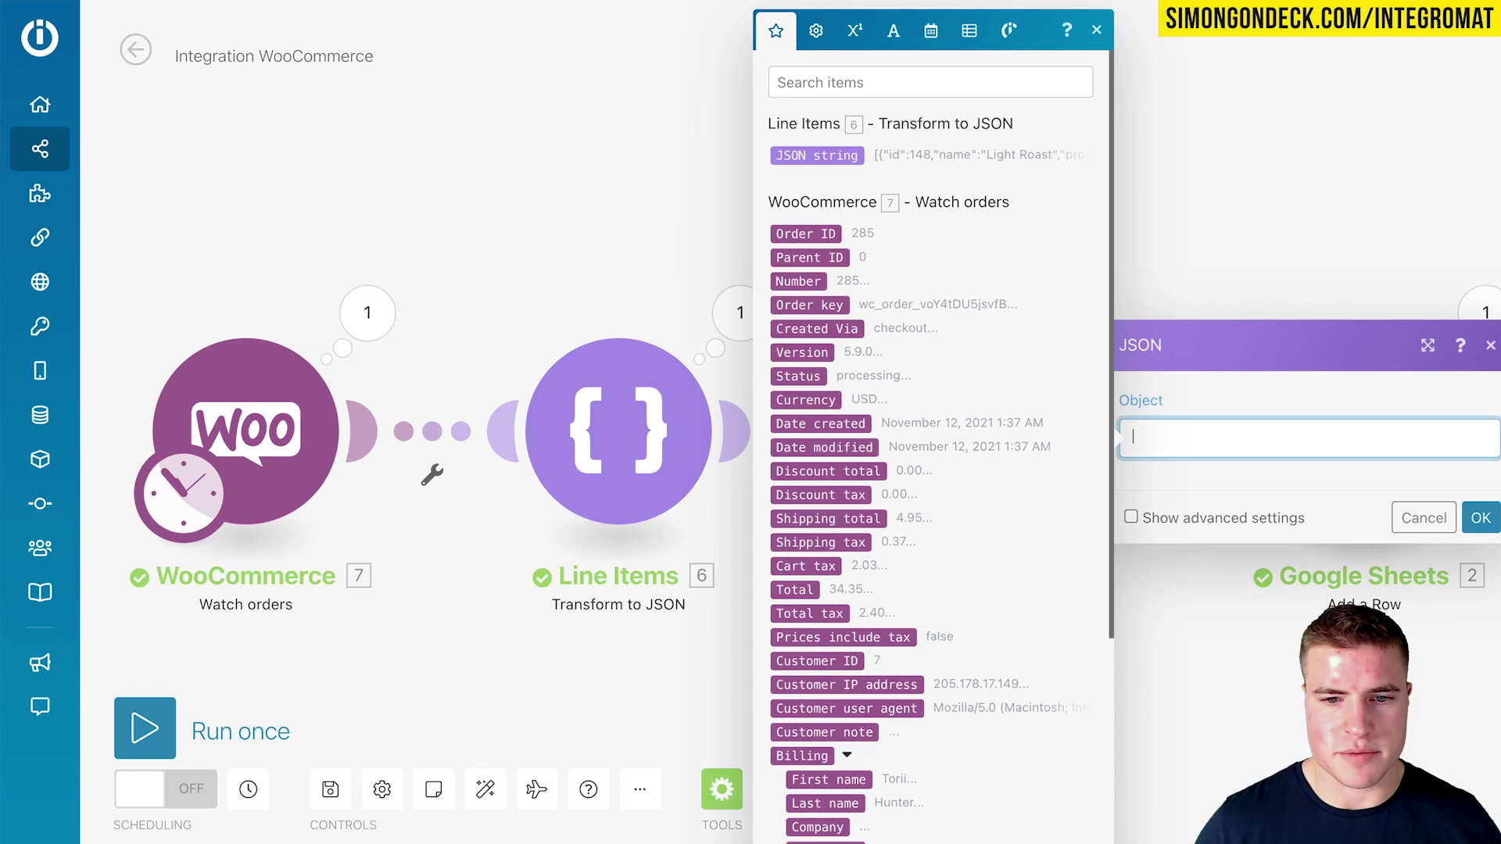
pyautogui.scroll(-7, 936, 596)
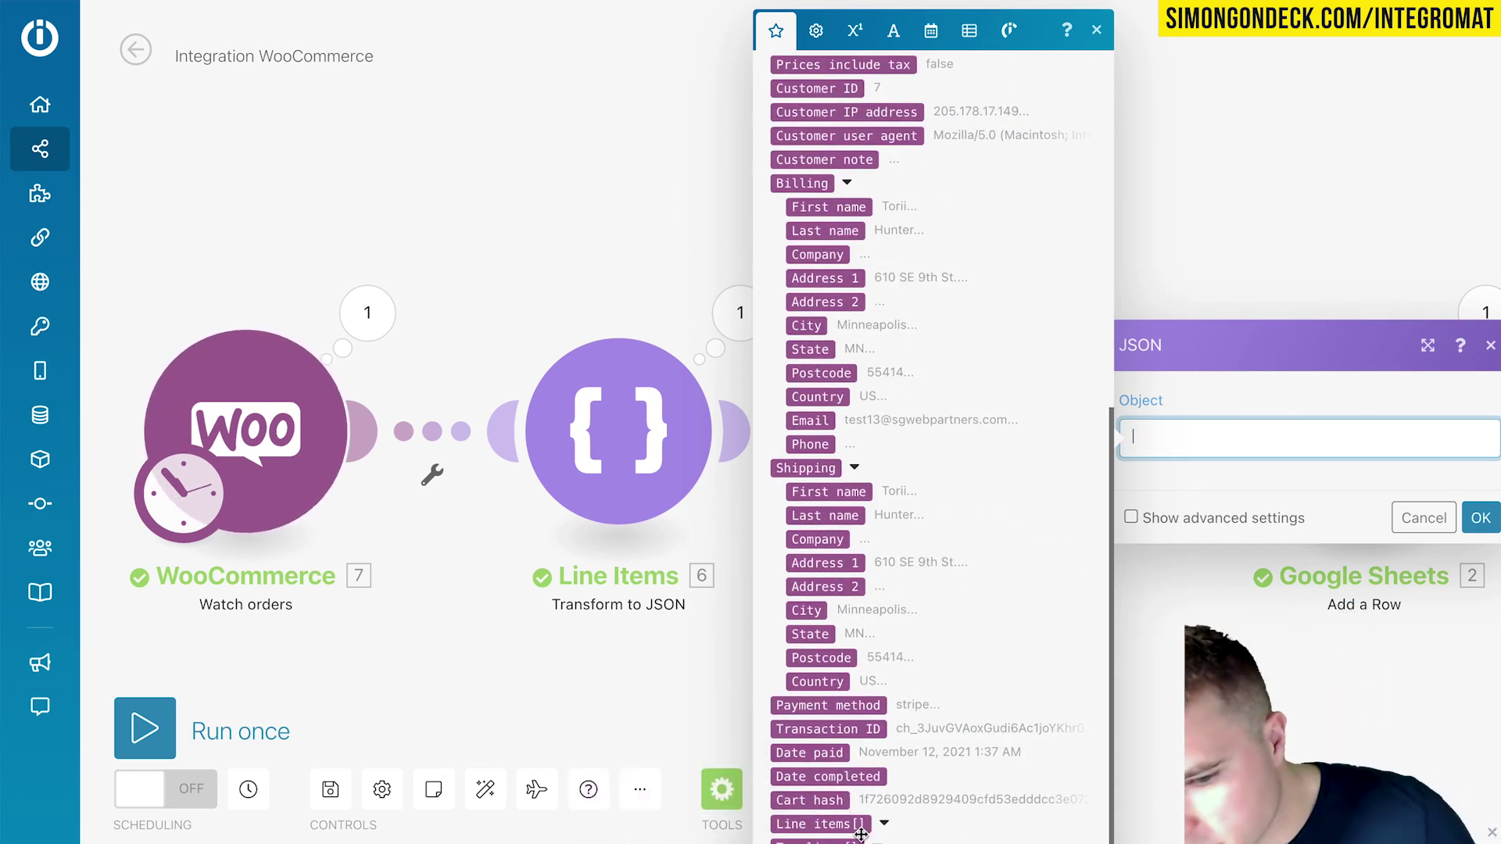
pyautogui.click(816, 840)
pyautogui.click(1235, 478)
pyautogui.click(1423, 518)
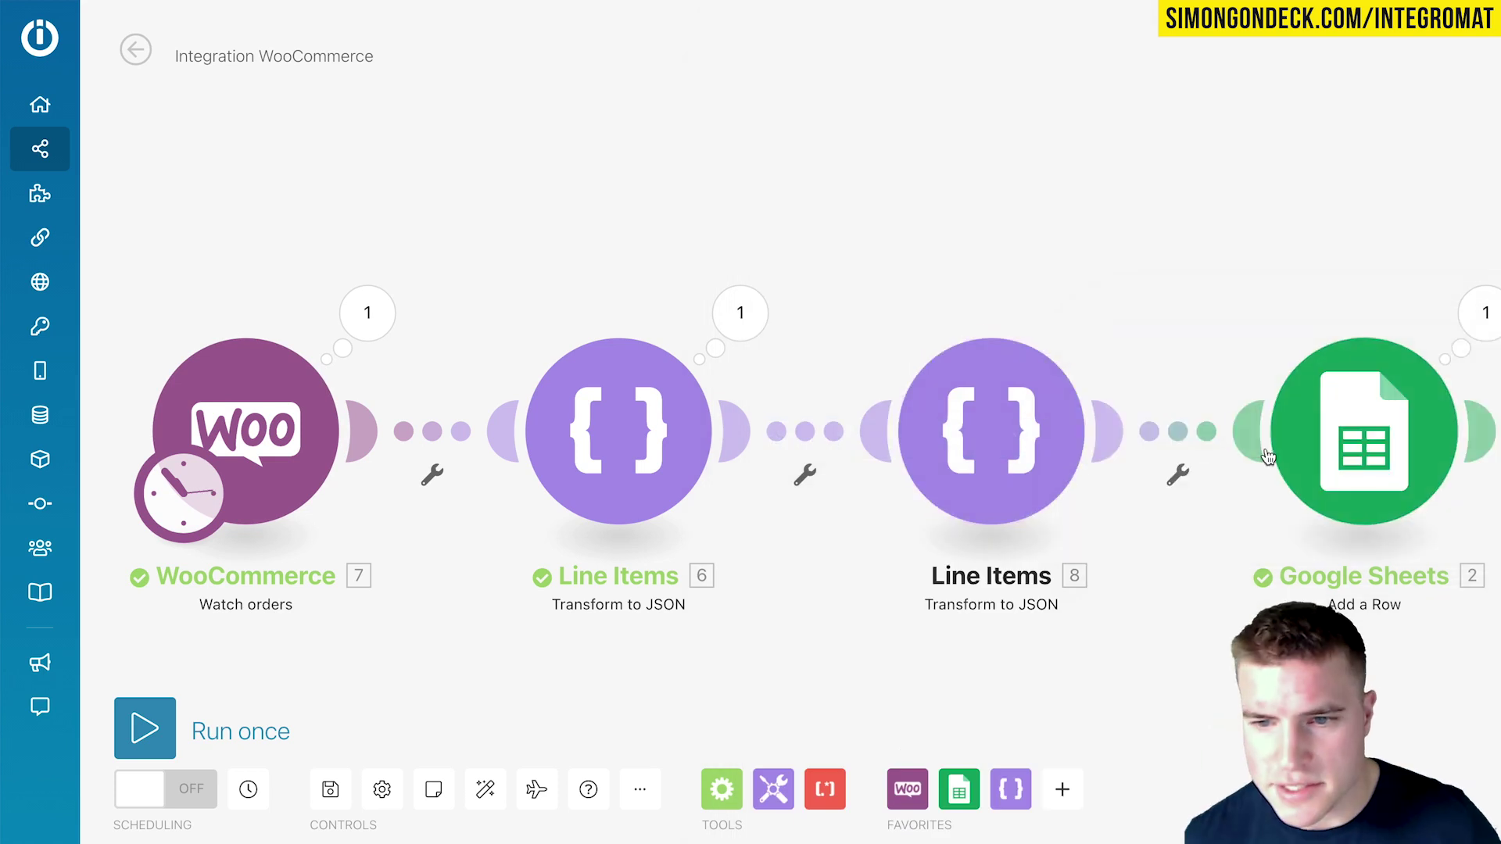
# Rename the cloned JSON module to 'Tax Lines'.
pyautogui.click(1172, 438)
pyautogui.click(1013, 438)
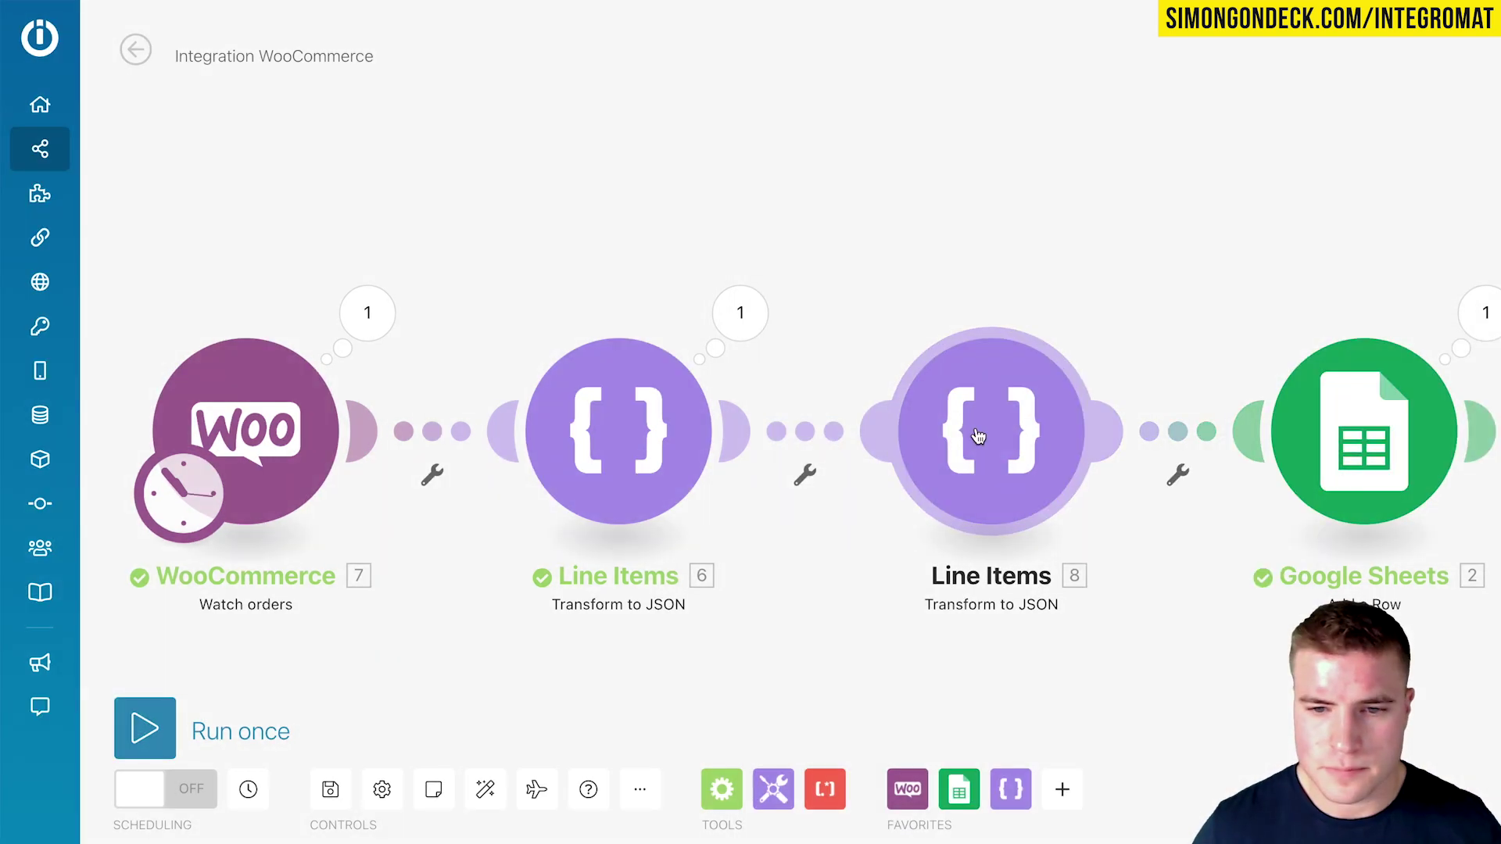
pyautogui.rightClick(982, 438)
pyautogui.click(1016, 547)
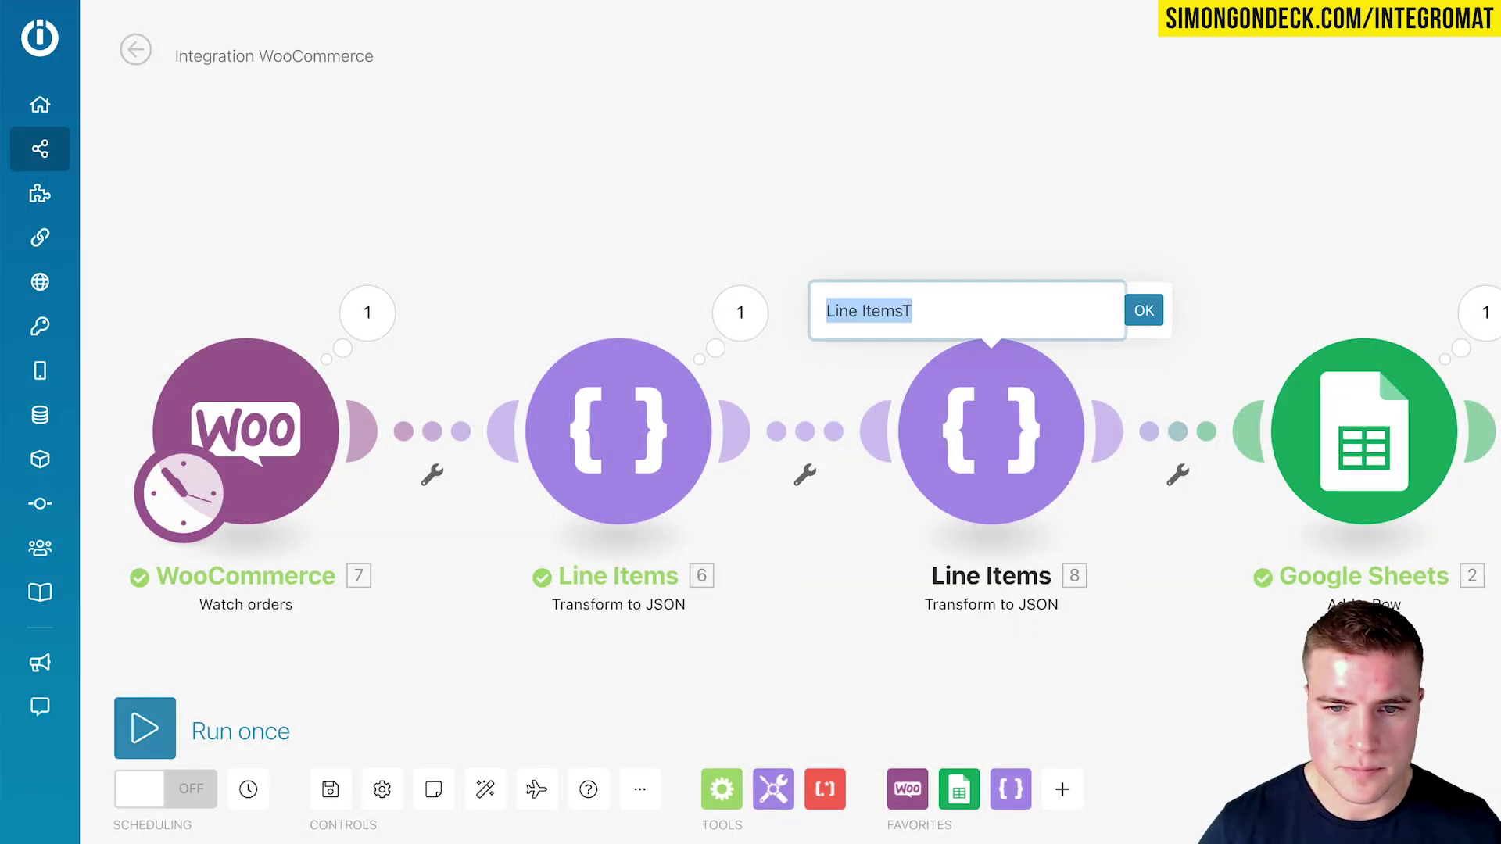
pyautogui.write('Tax Lines')
pyautogui.press('Return')
pyautogui.click(1178, 432)
# Clone the Tax Lines module, place the copy right after it, and auto-align.
pyautogui.rightClick(989, 434)
pyautogui.click(1020, 579)
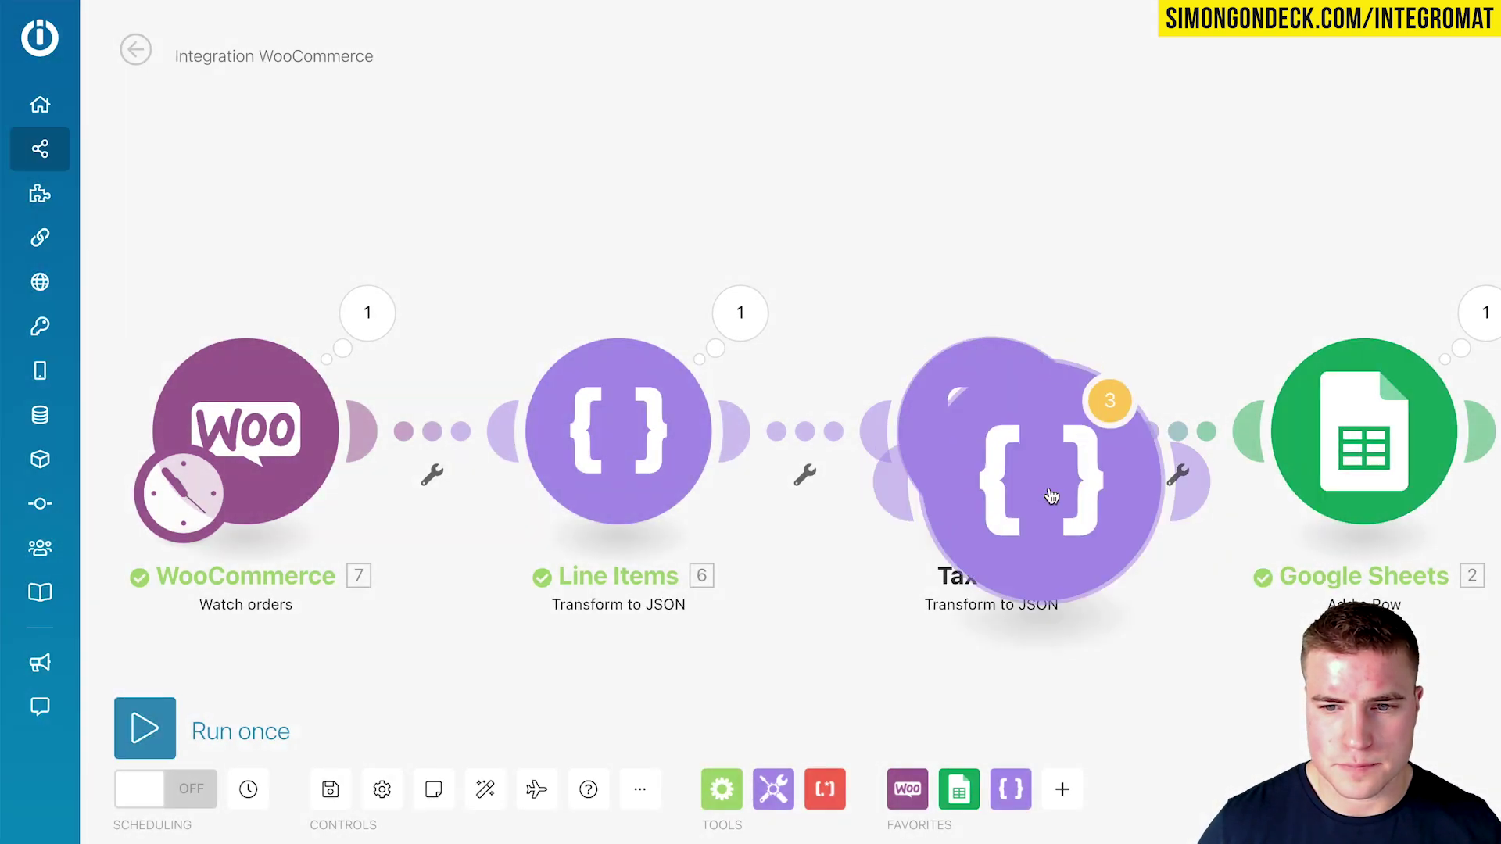
pyautogui.click(1155, 418)
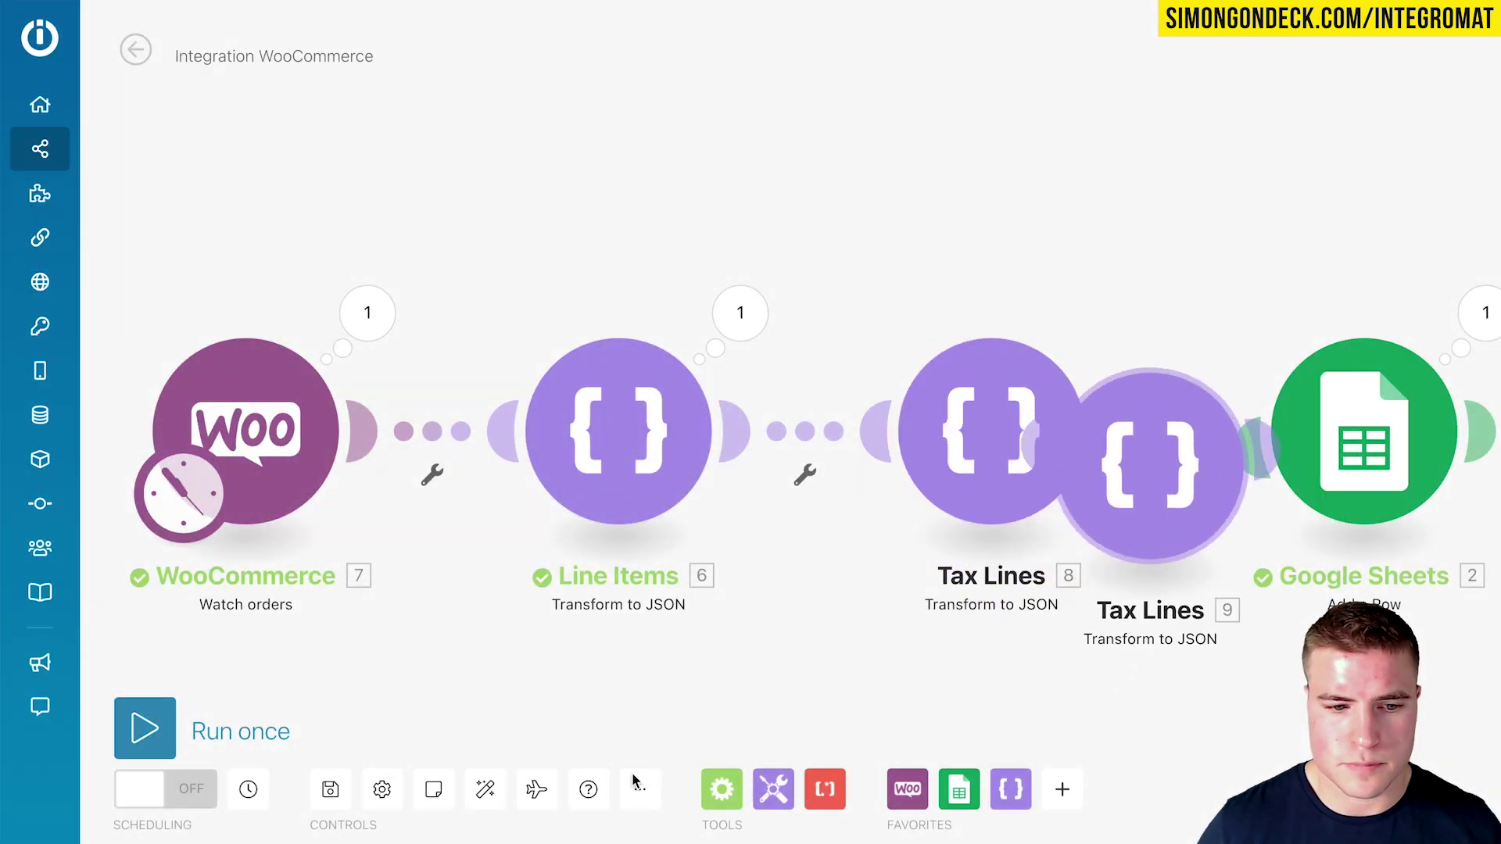
pyautogui.click(500, 793)
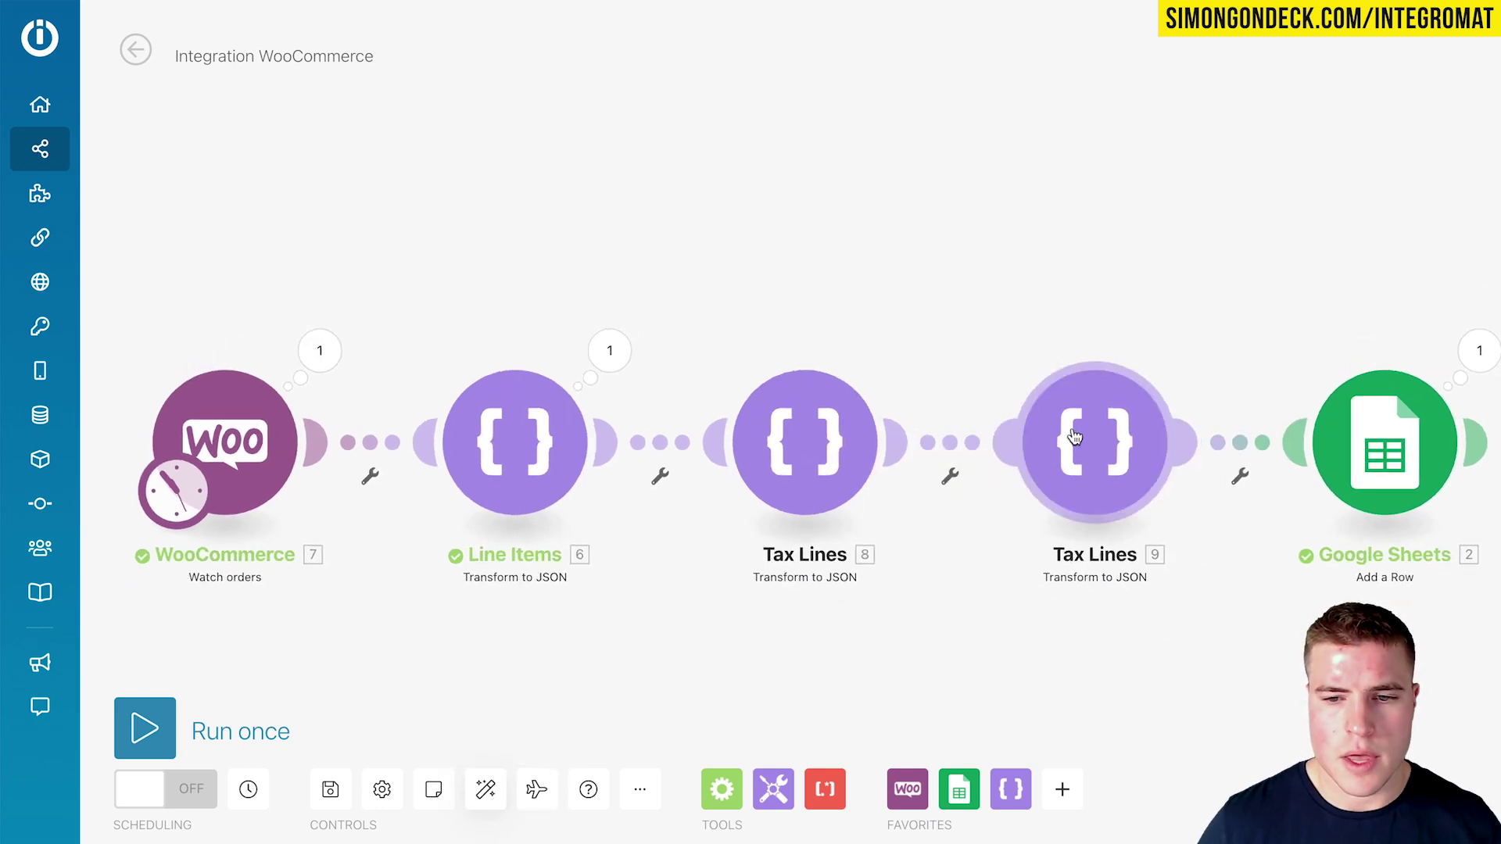
# Rename the copy to 'Coupon Lines' and map 7. Coupon lines[] into its Object.
pyautogui.rightClick(1075, 436)
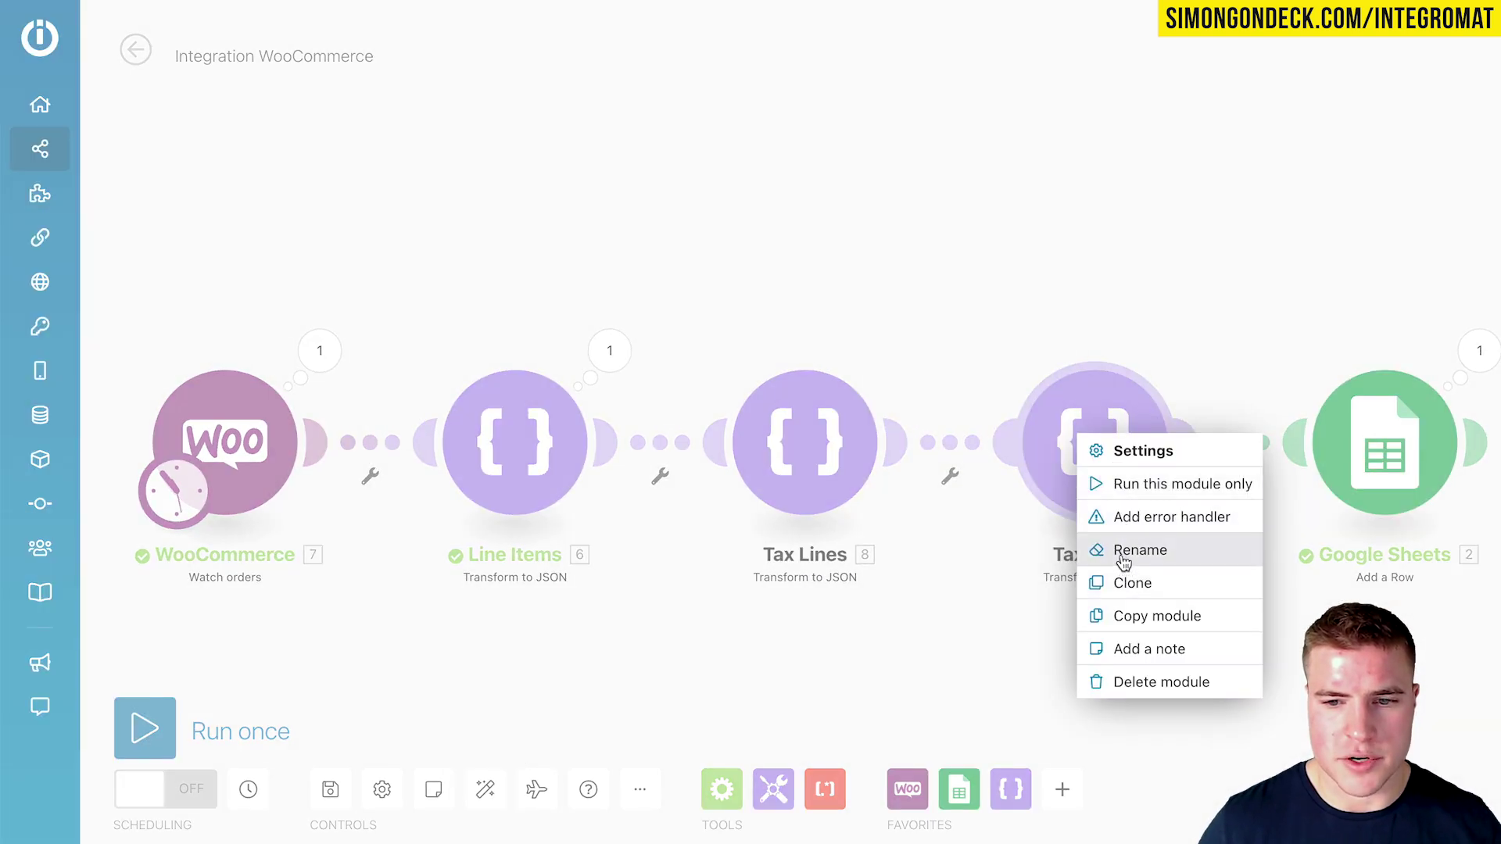
pyautogui.click(1125, 547)
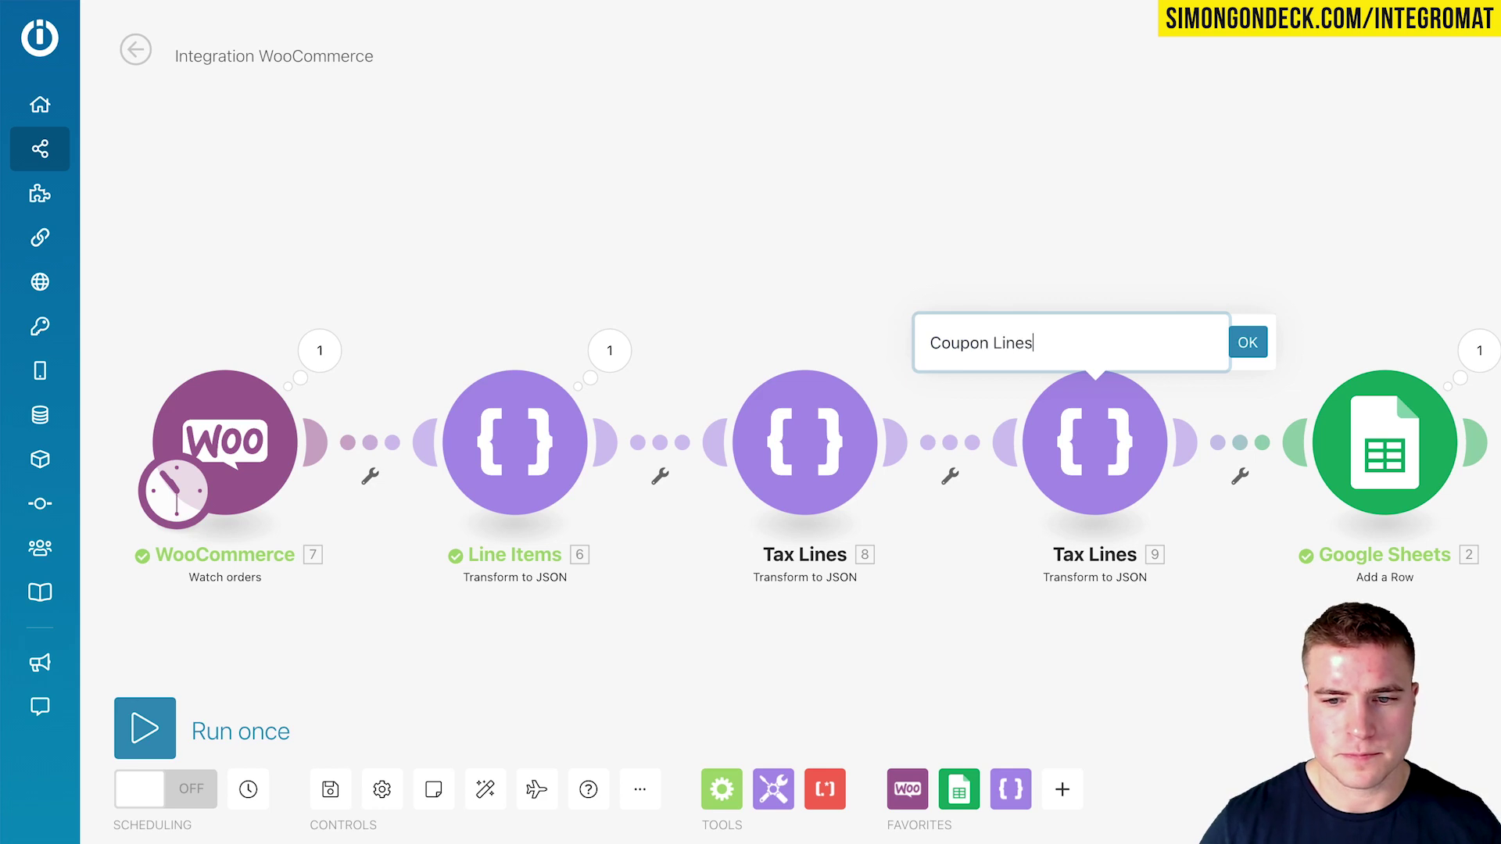
pyautogui.press('Return')
pyautogui.click(1117, 472)
pyautogui.click(753, 451)
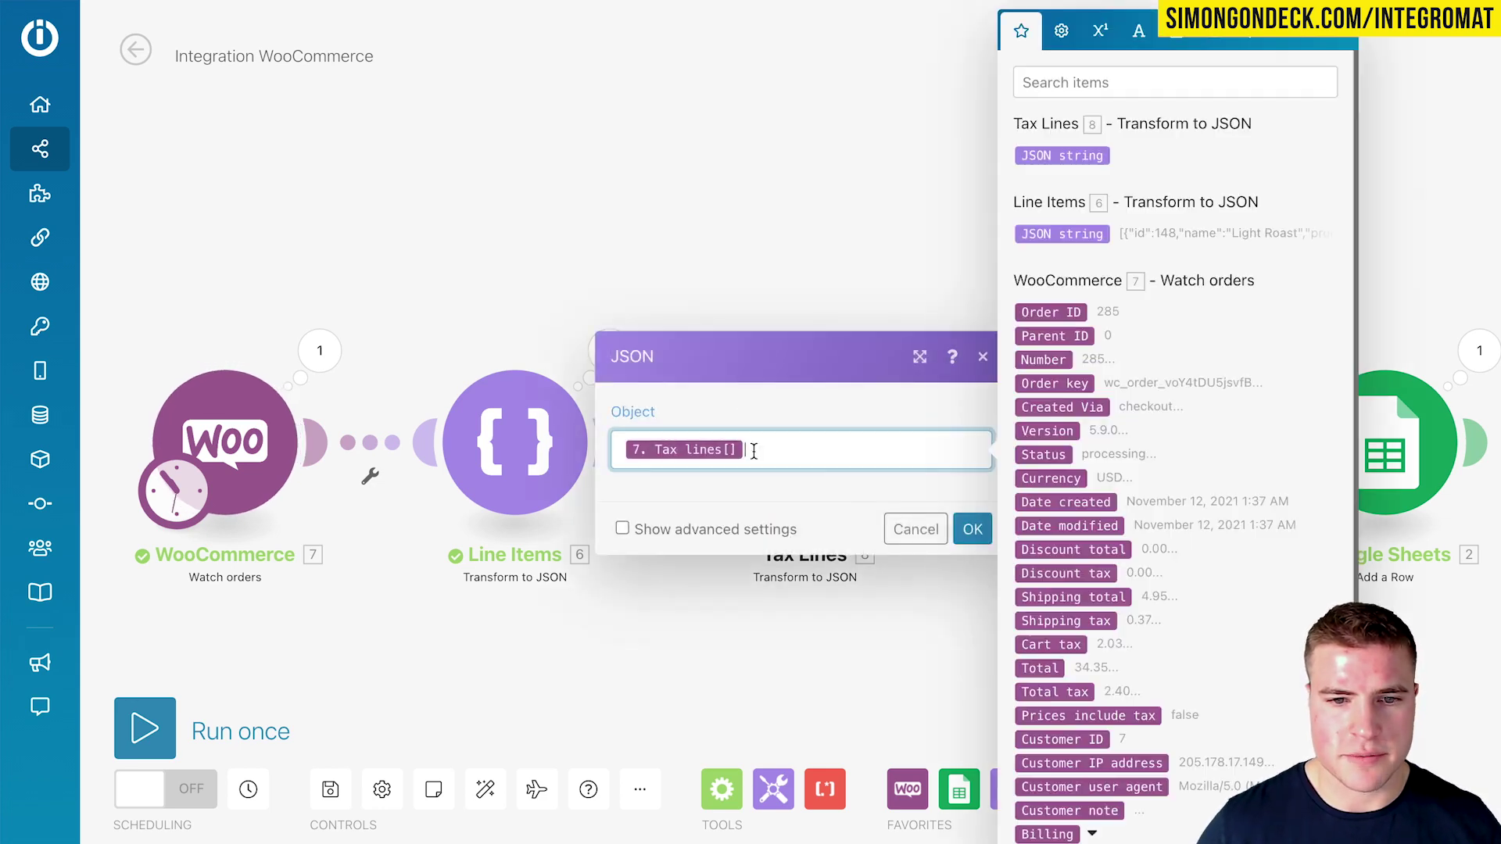
pyautogui.press('BackSpace')
pyautogui.scroll(-8, 1104, 422)
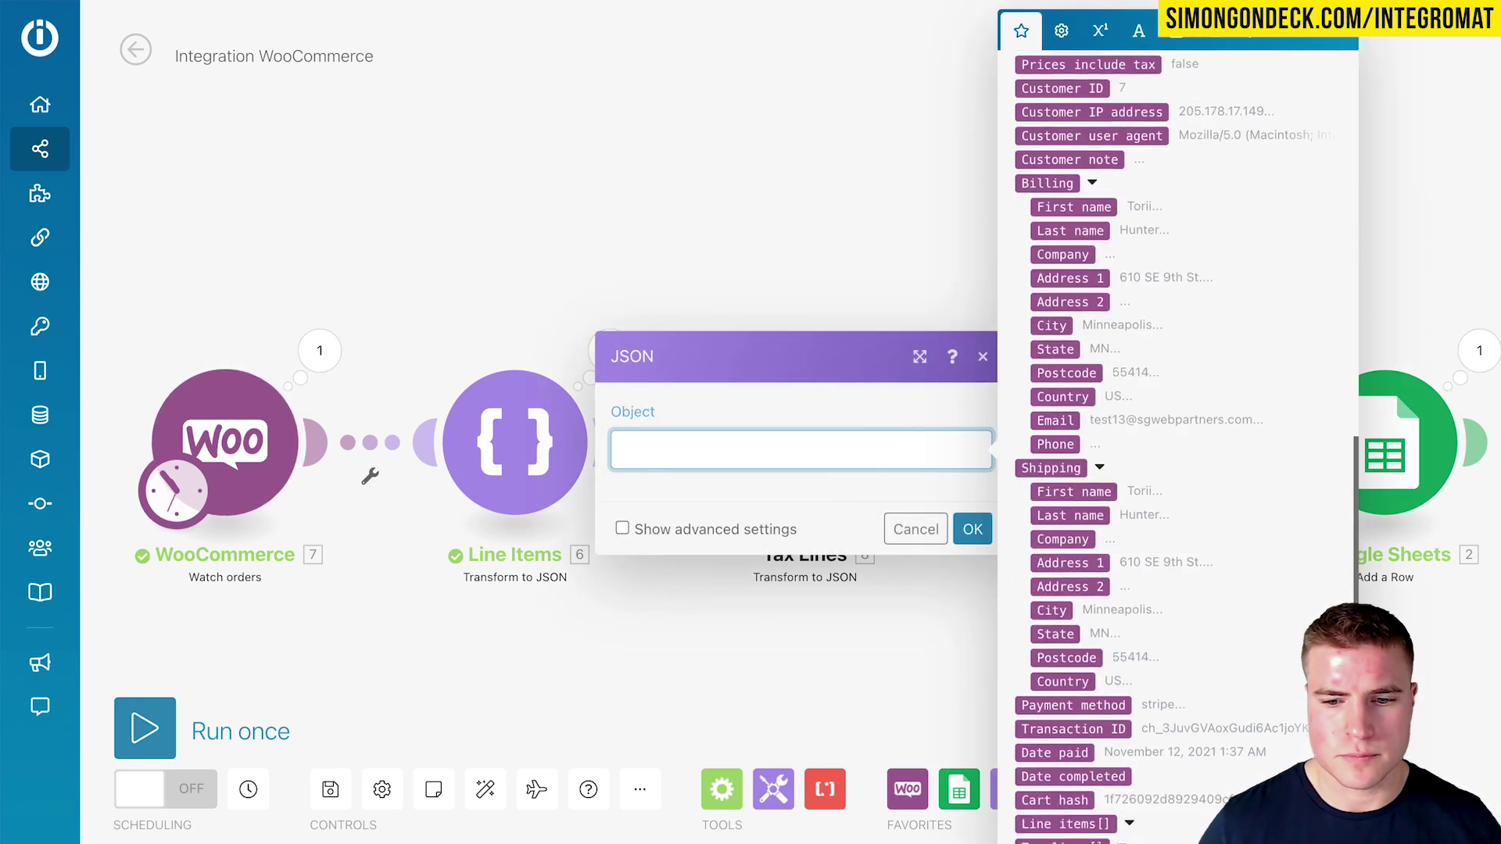
pyautogui.click(1070, 843)
pyautogui.click(971, 529)
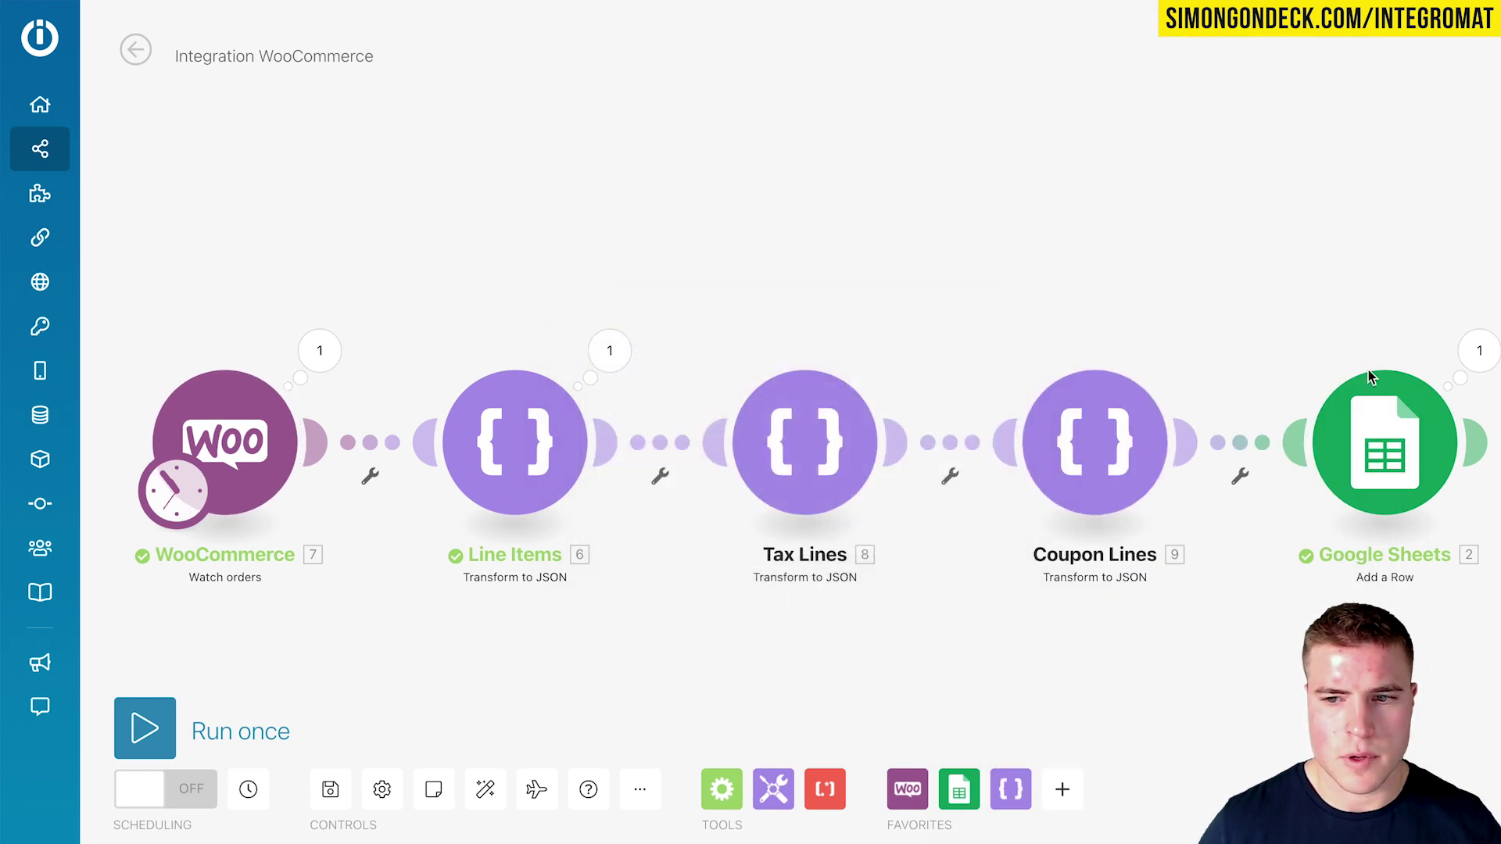
pyautogui.scroll(1, 1335, 338)
pyautogui.click(1373, 418)
# Map 8. JSON string into tax_lines (AK) and 9. JSON string into coupon_lines (AM).
pyautogui.scroll(-1, 757, 220)
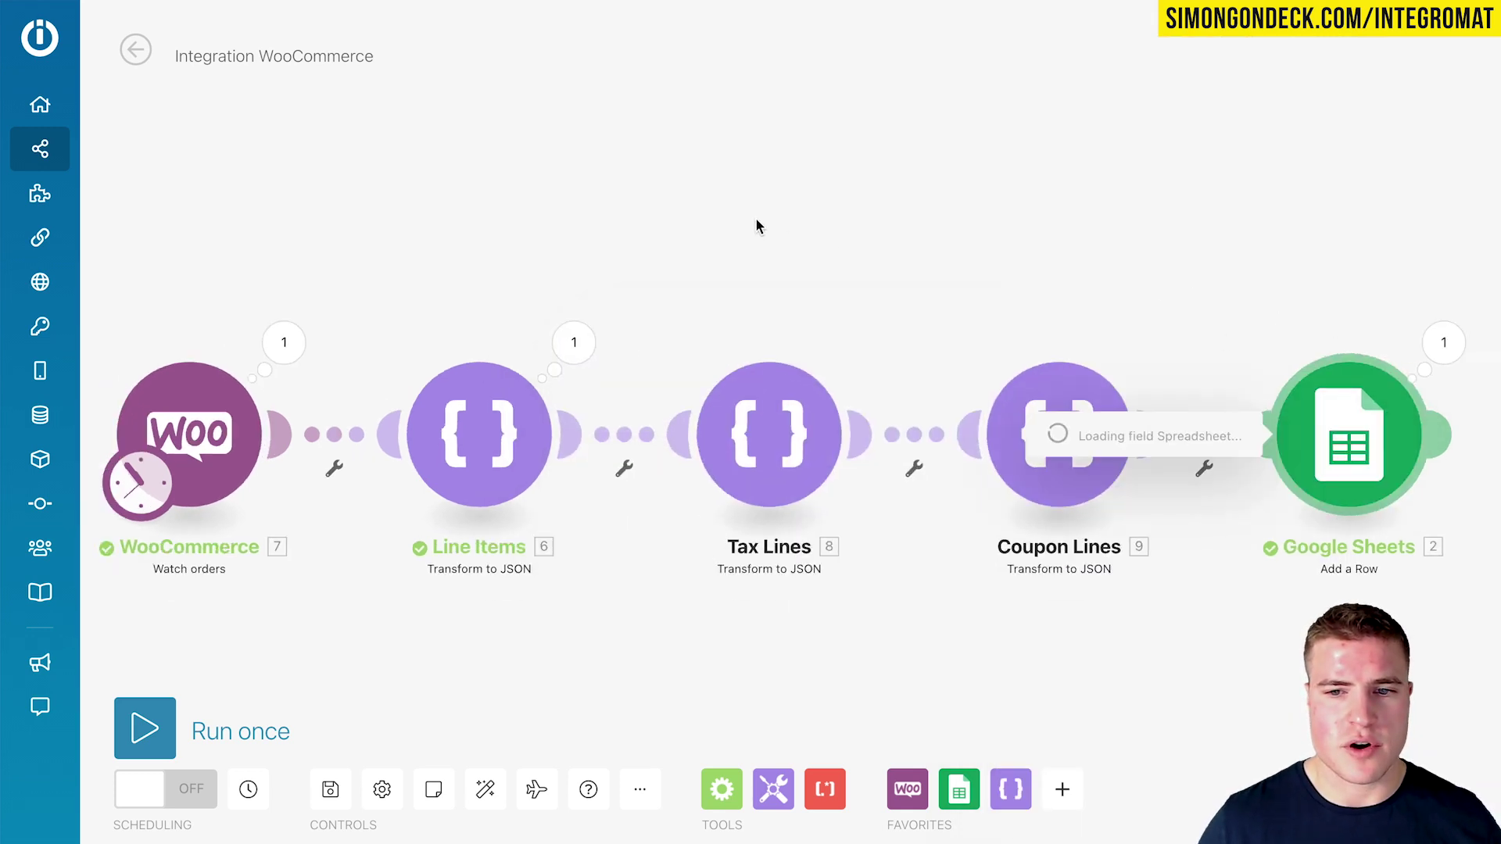
pyautogui.scroll(-15, 941, 418)
pyautogui.scroll(-4, 942, 423)
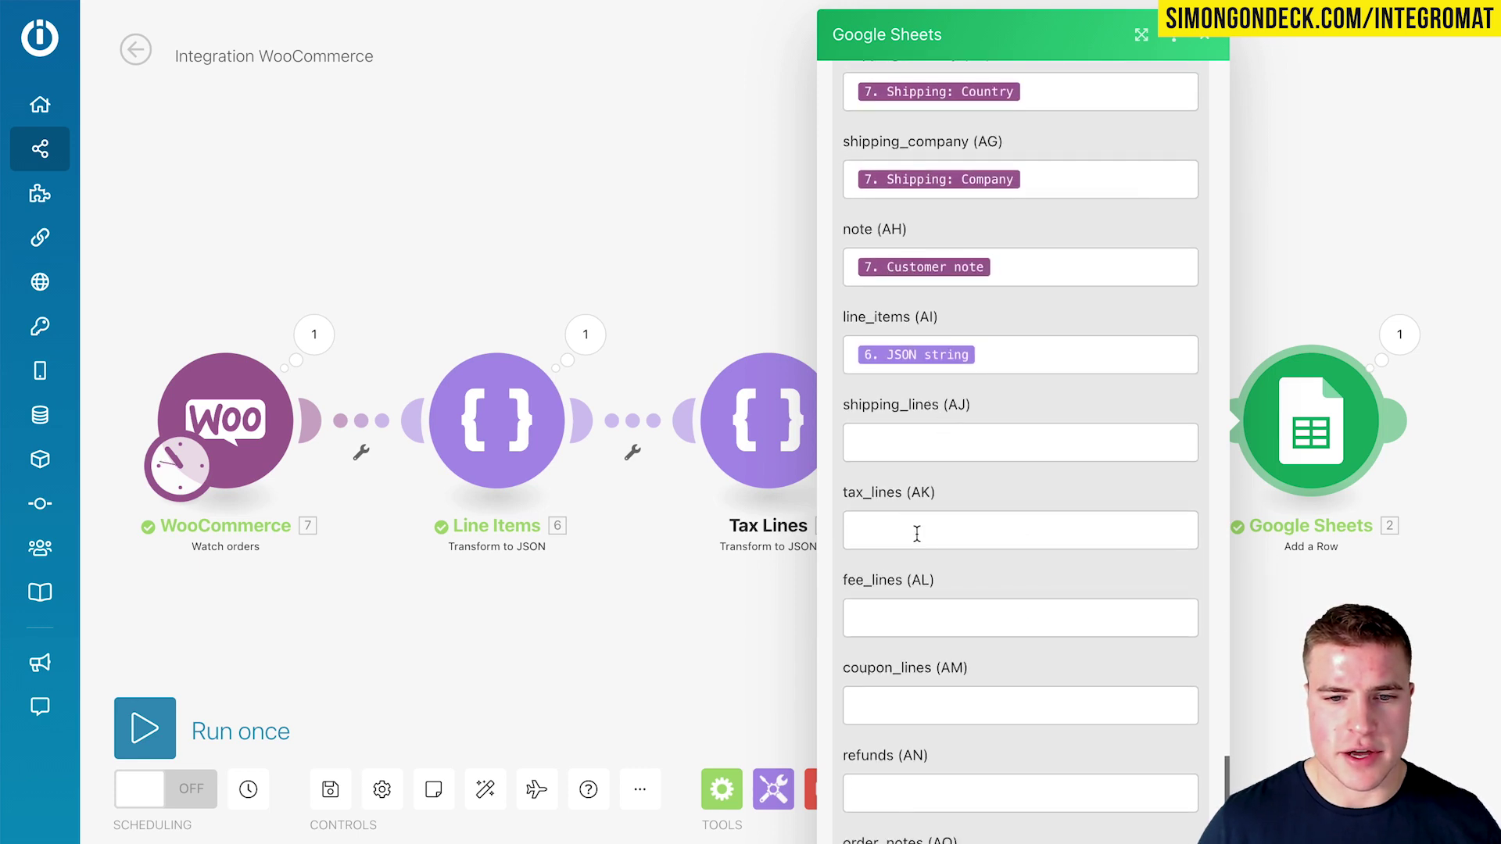
pyautogui.click(917, 534)
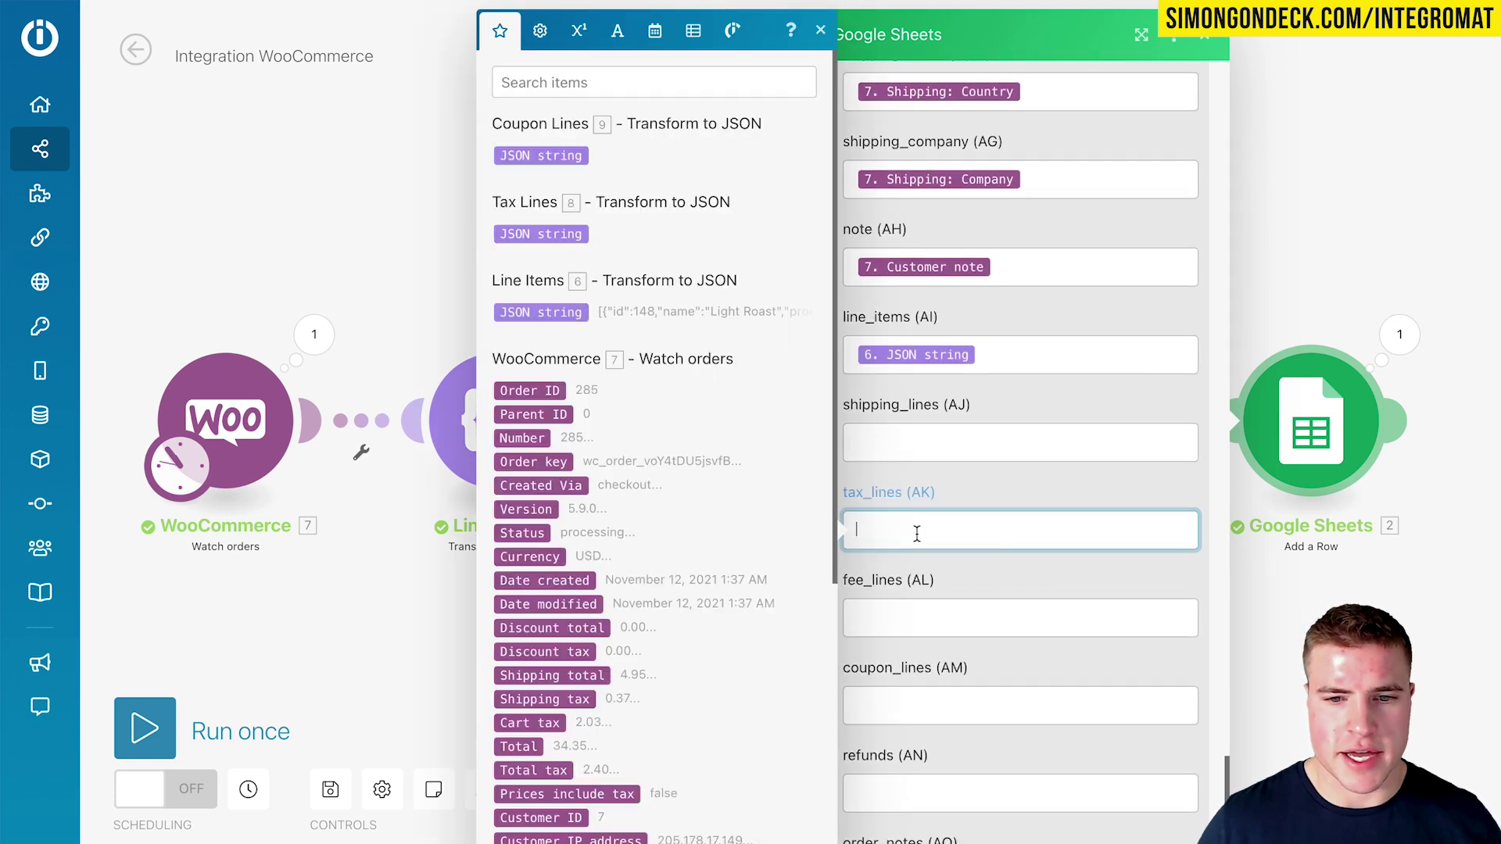
pyautogui.click(556, 236)
pyautogui.click(982, 703)
pyautogui.click(540, 158)
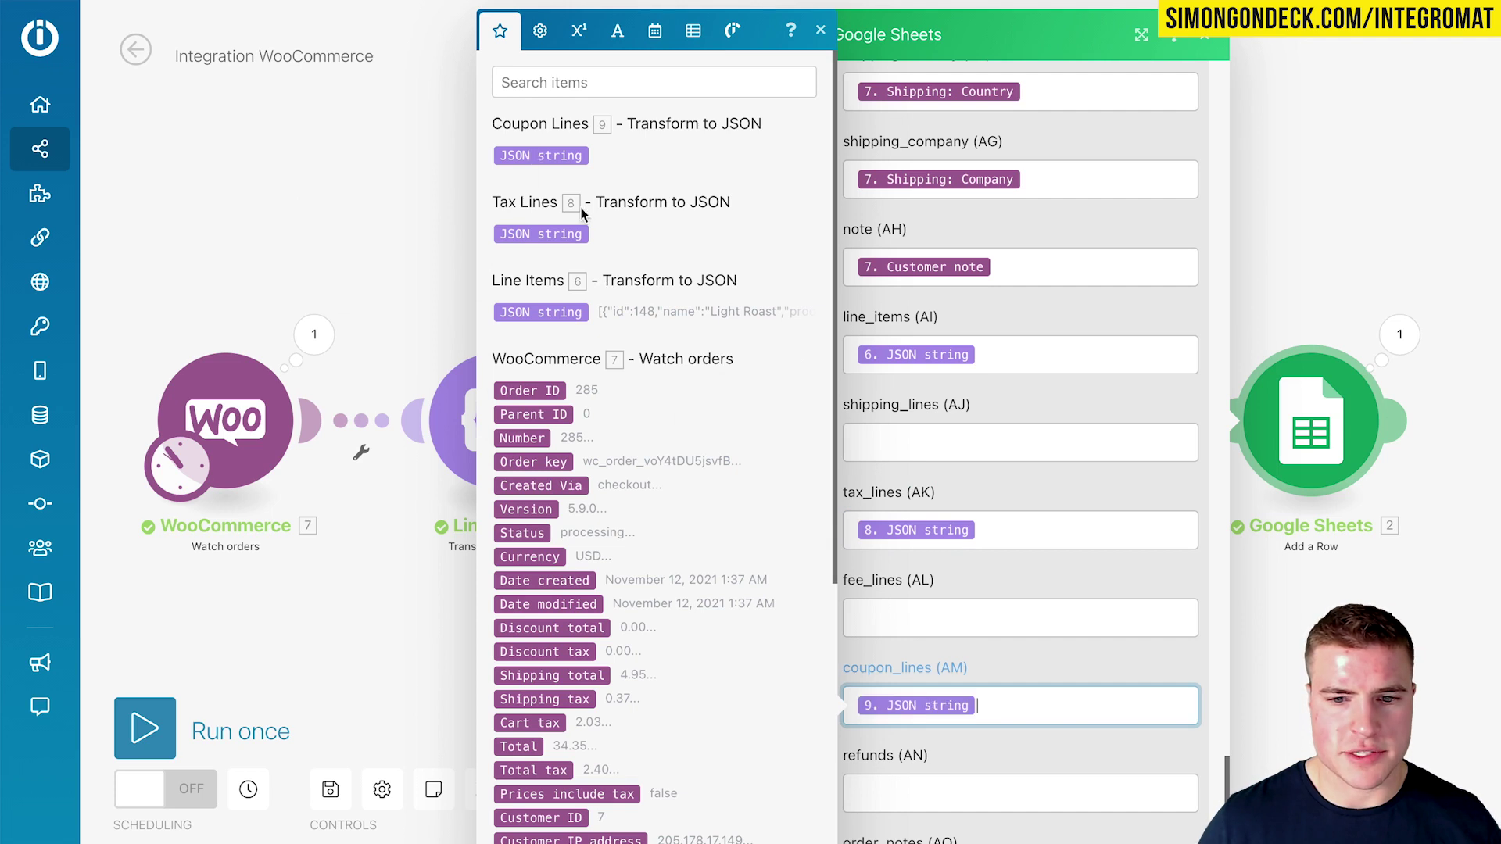
pyautogui.click(1085, 672)
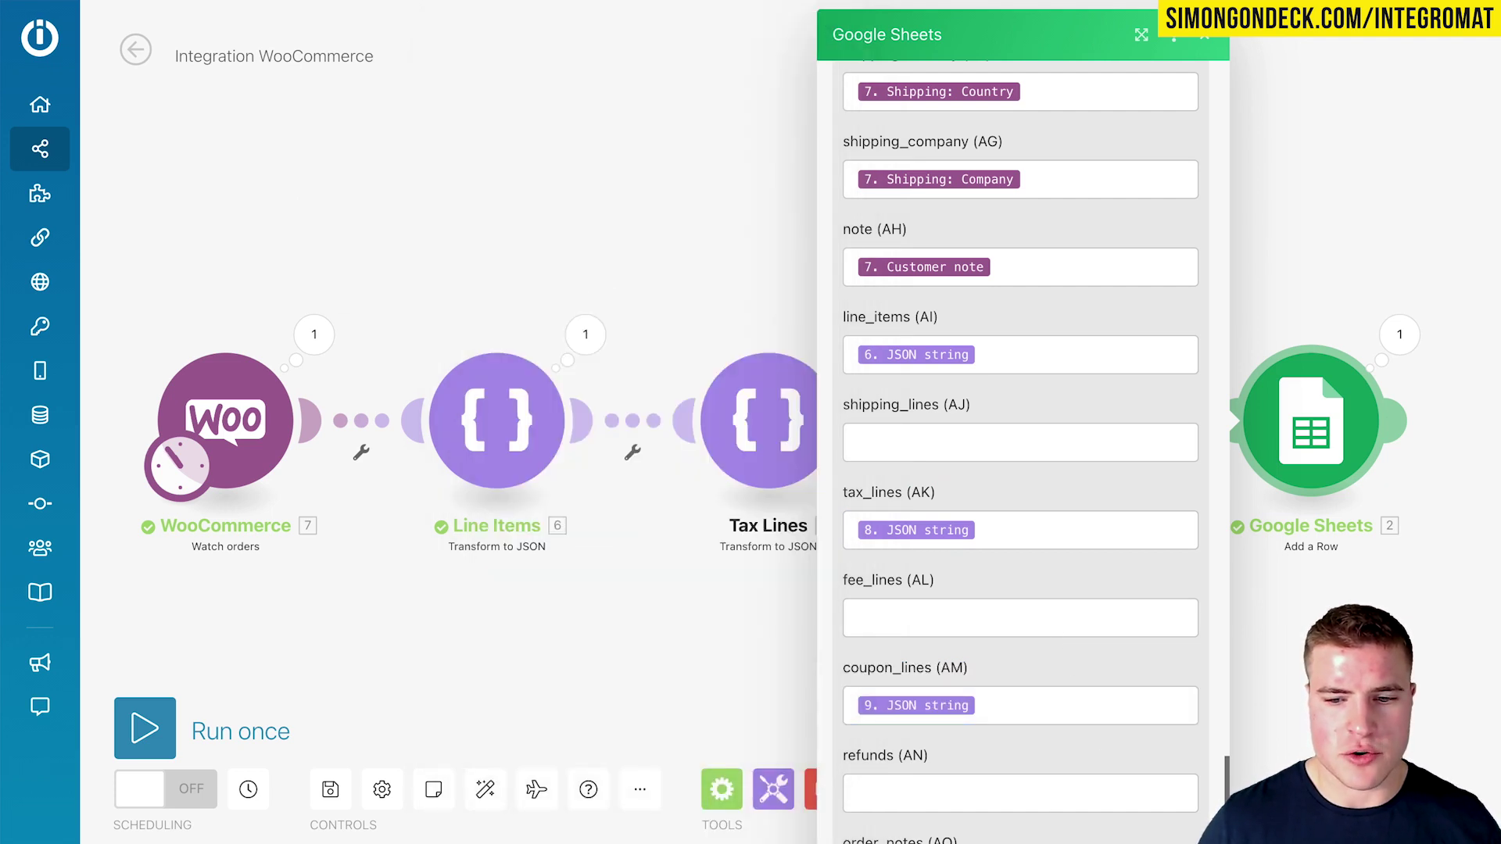
pyautogui.click(1185, 842)
# Save the scenario, run it once, and switch to the order spreadsheet.
pyautogui.click(331, 794)
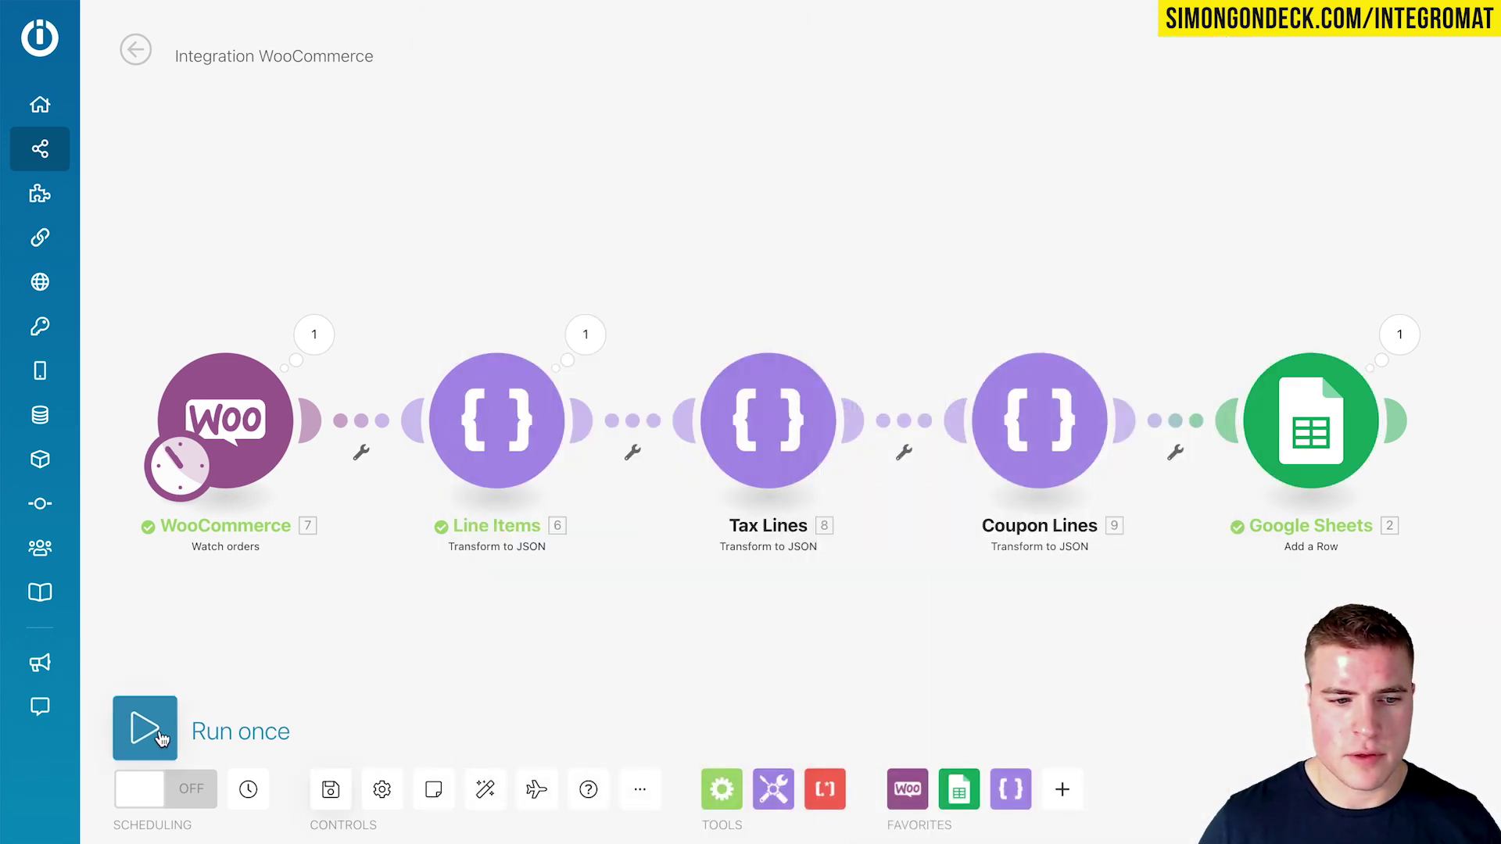
pyautogui.click(155, 735)
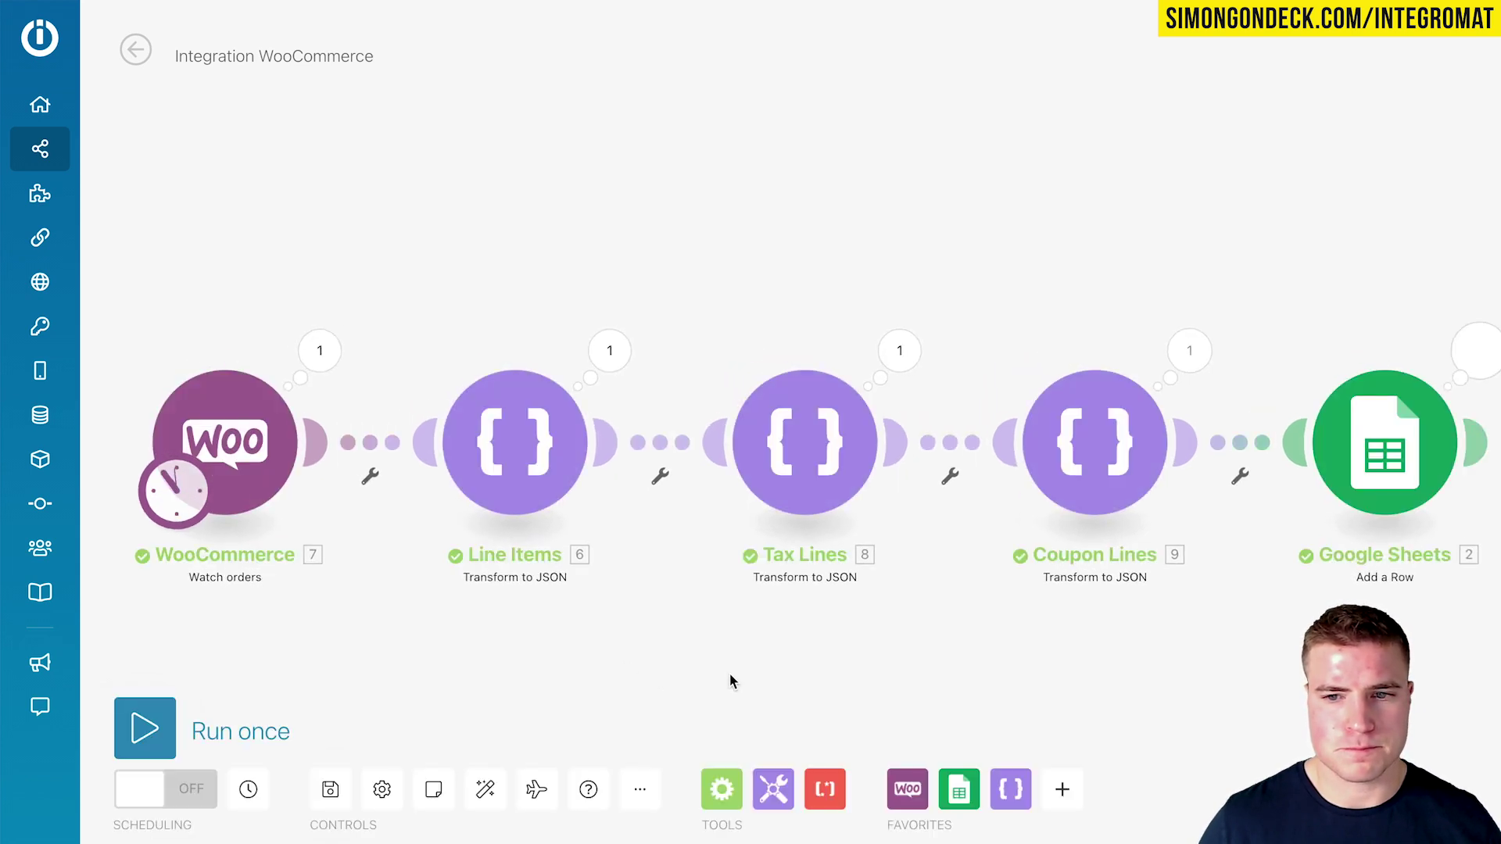
pyautogui.click(509, 1)
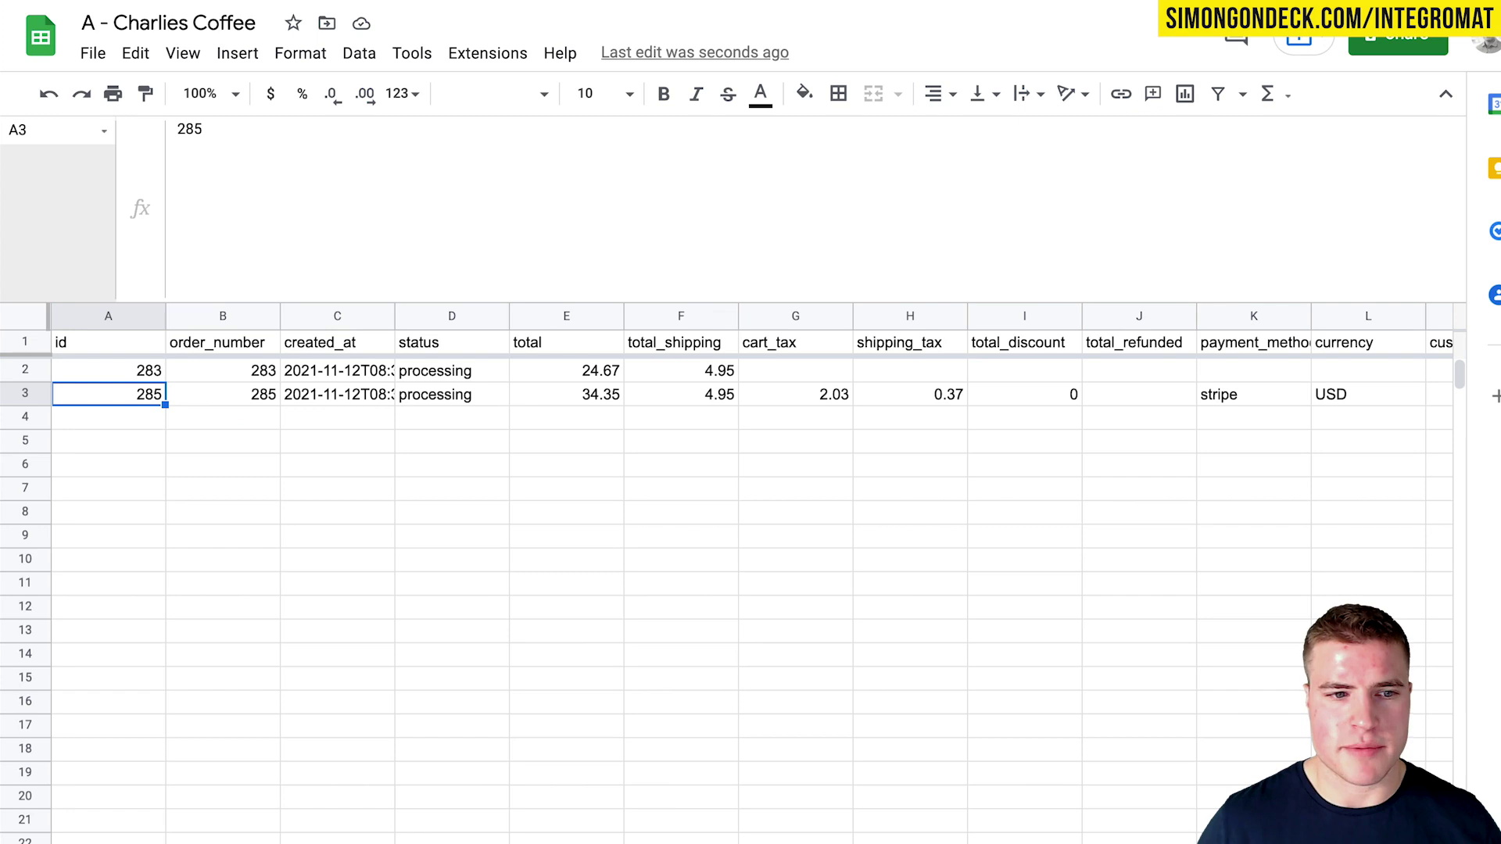
# Inspect order 288's tax_lines JSON (US-MN-1, taxTotal 0.68) and empty coupon_lines in row 4.
pyautogui.click(153, 422)
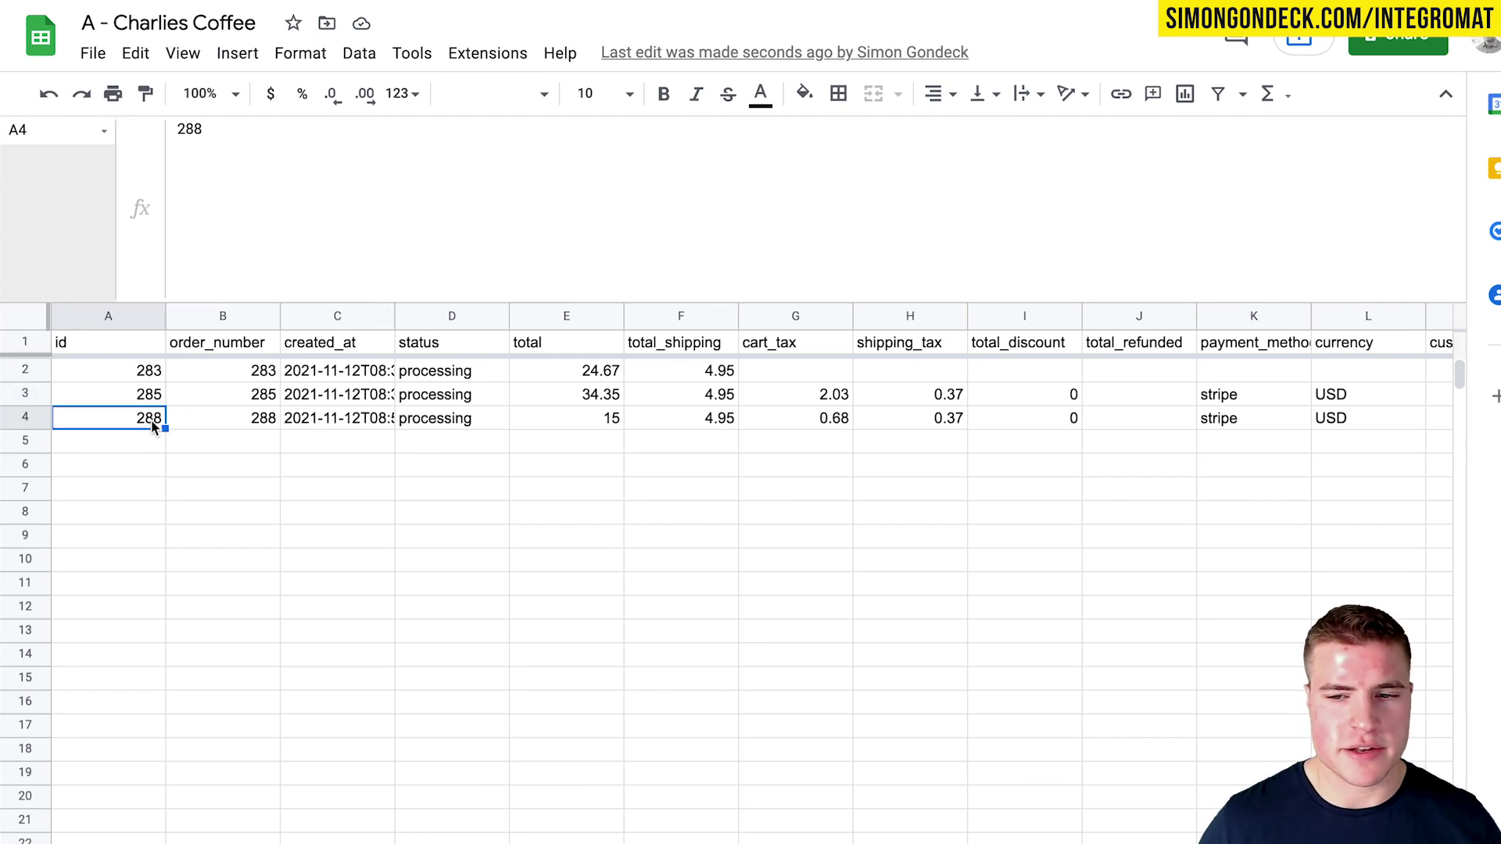
pyautogui.press('Right')
pyautogui.press('Right')
pyautogui.press('Right')
pyautogui.press('Right')
pyautogui.press('Right')
pyautogui.press('Right')
pyautogui.press('Right')
pyautogui.press('Right')
pyautogui.press('Right')
pyautogui.press('Right')
pyautogui.press('Right')
pyautogui.press('Right')
pyautogui.press('Right')
pyautogui.press('Right')
pyautogui.press('Right')
pyautogui.press('Right')
pyautogui.press('Right')
pyautogui.press('Right')
pyautogui.press('Right')
pyautogui.press('Right')
pyautogui.press('Right')
pyautogui.press('Right')
pyautogui.press('Right')
pyautogui.press('Right')
pyautogui.press('Right')
pyautogui.press('Right')
pyautogui.press('Right')
pyautogui.press('Right')
pyautogui.press('Right')
pyautogui.press('Right')
pyautogui.press('Right')
pyautogui.press('Right')
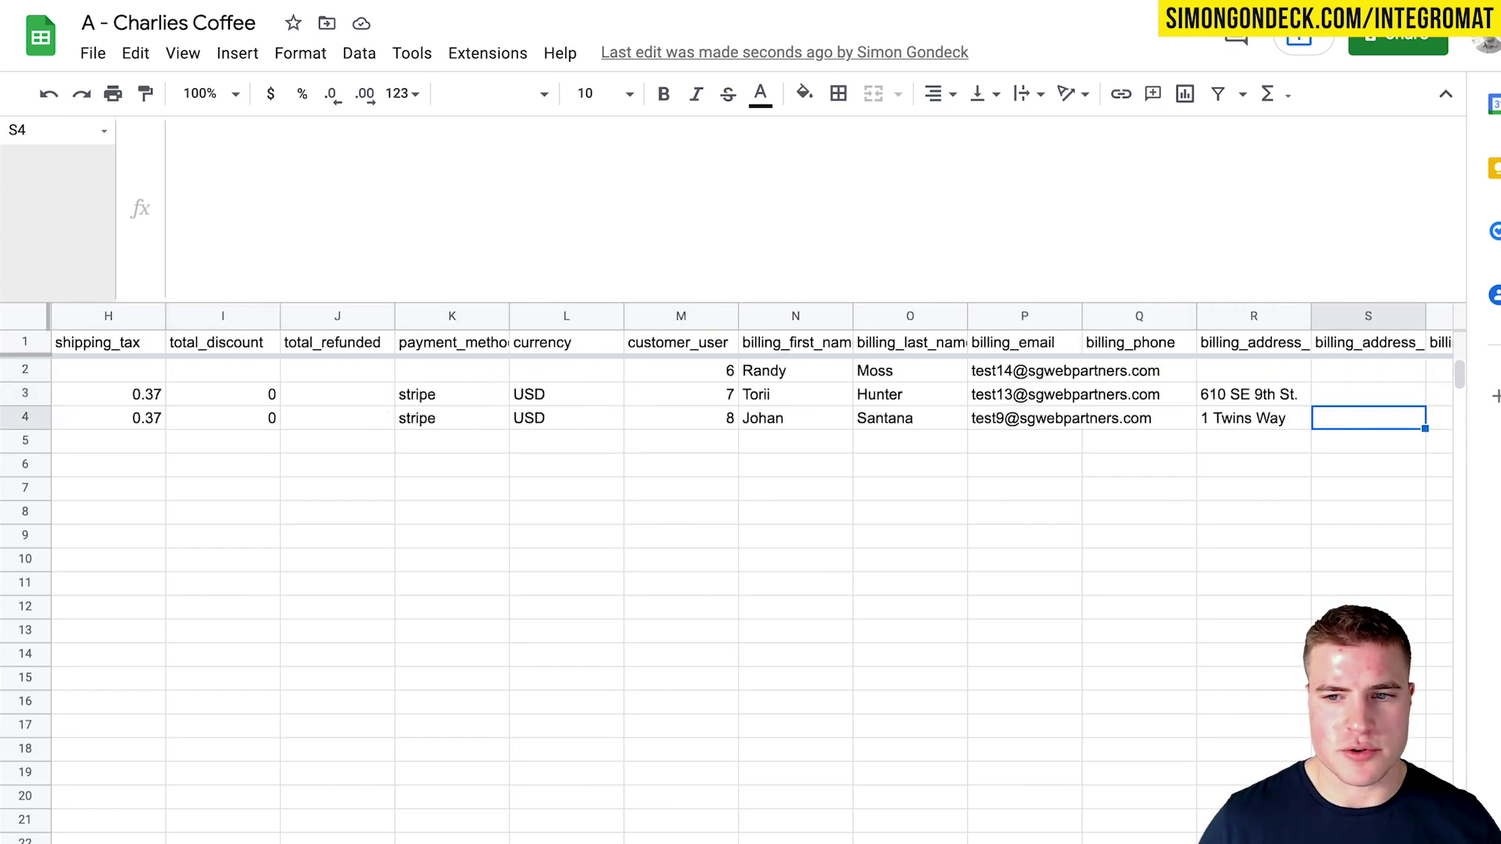
pyautogui.press('Right')
pyautogui.press('Right')
pyautogui.press('Right')
pyautogui.press('Right')
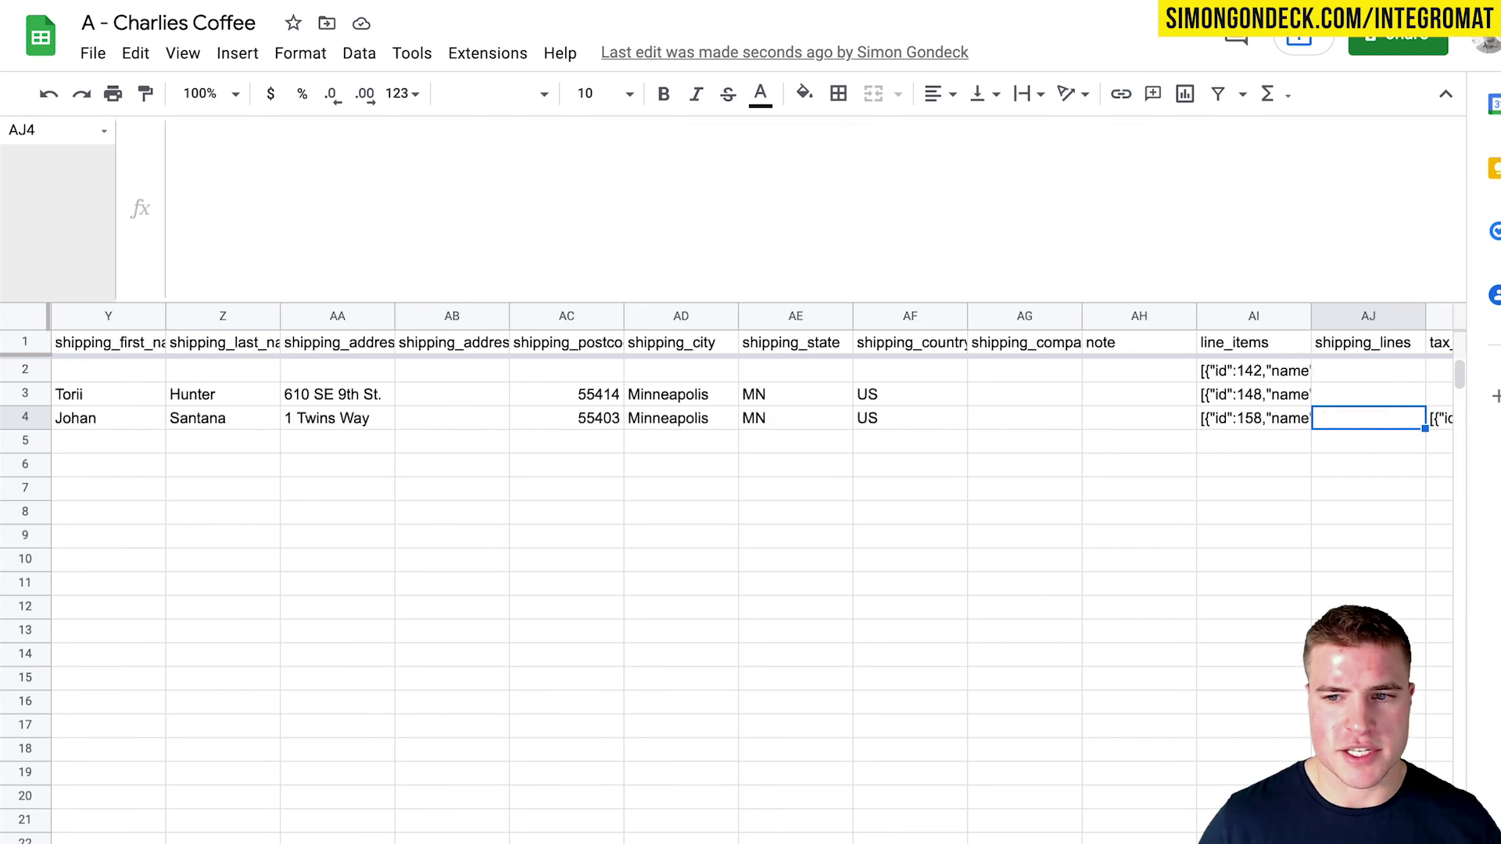
pyautogui.press('Left')
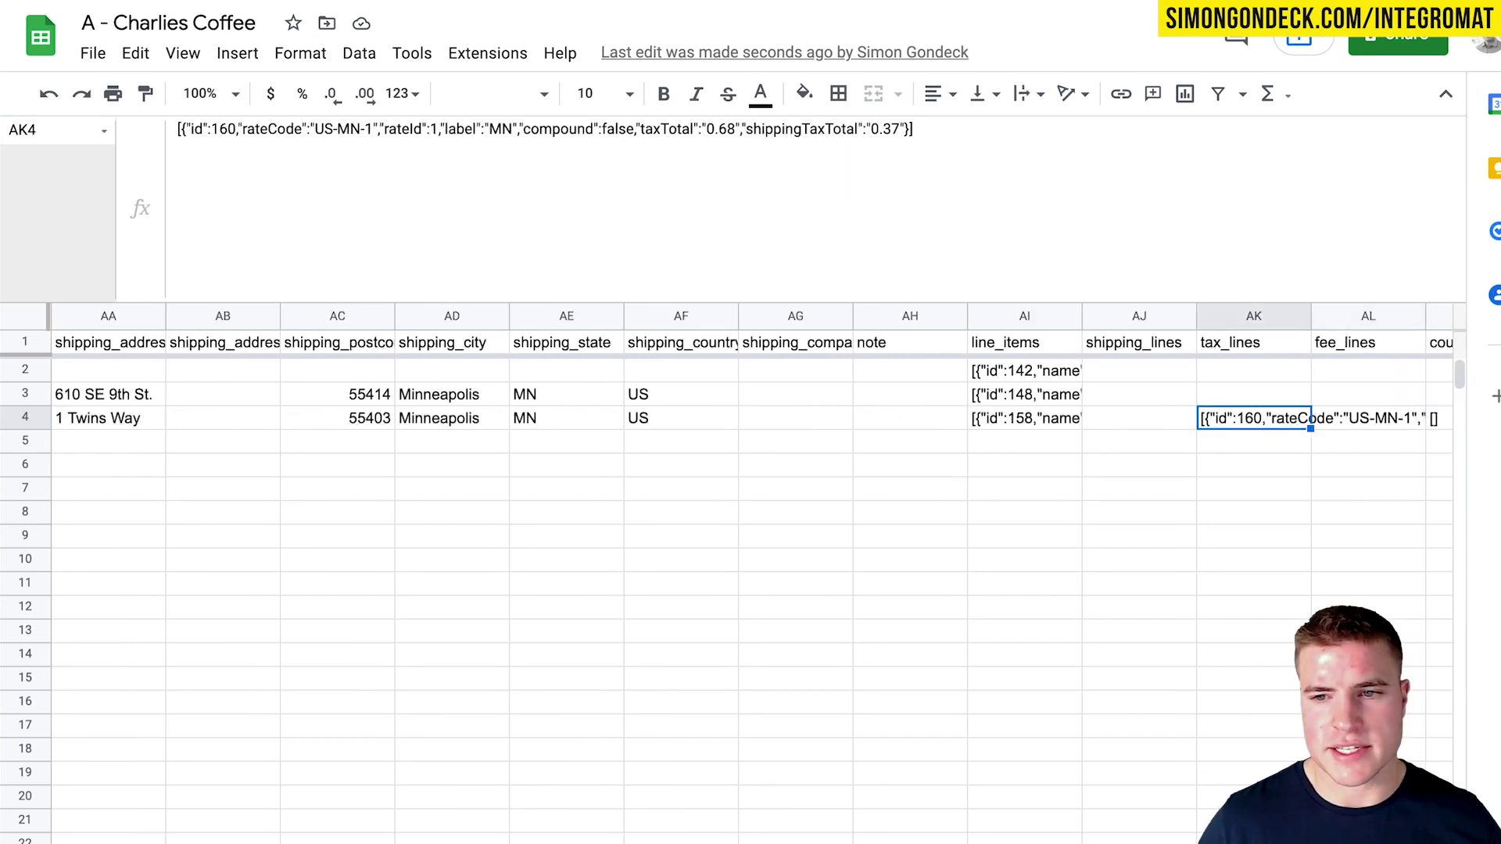
pyautogui.press('Right')
pyautogui.press('Right')
pyautogui.press('Right')
pyautogui.press('Left')
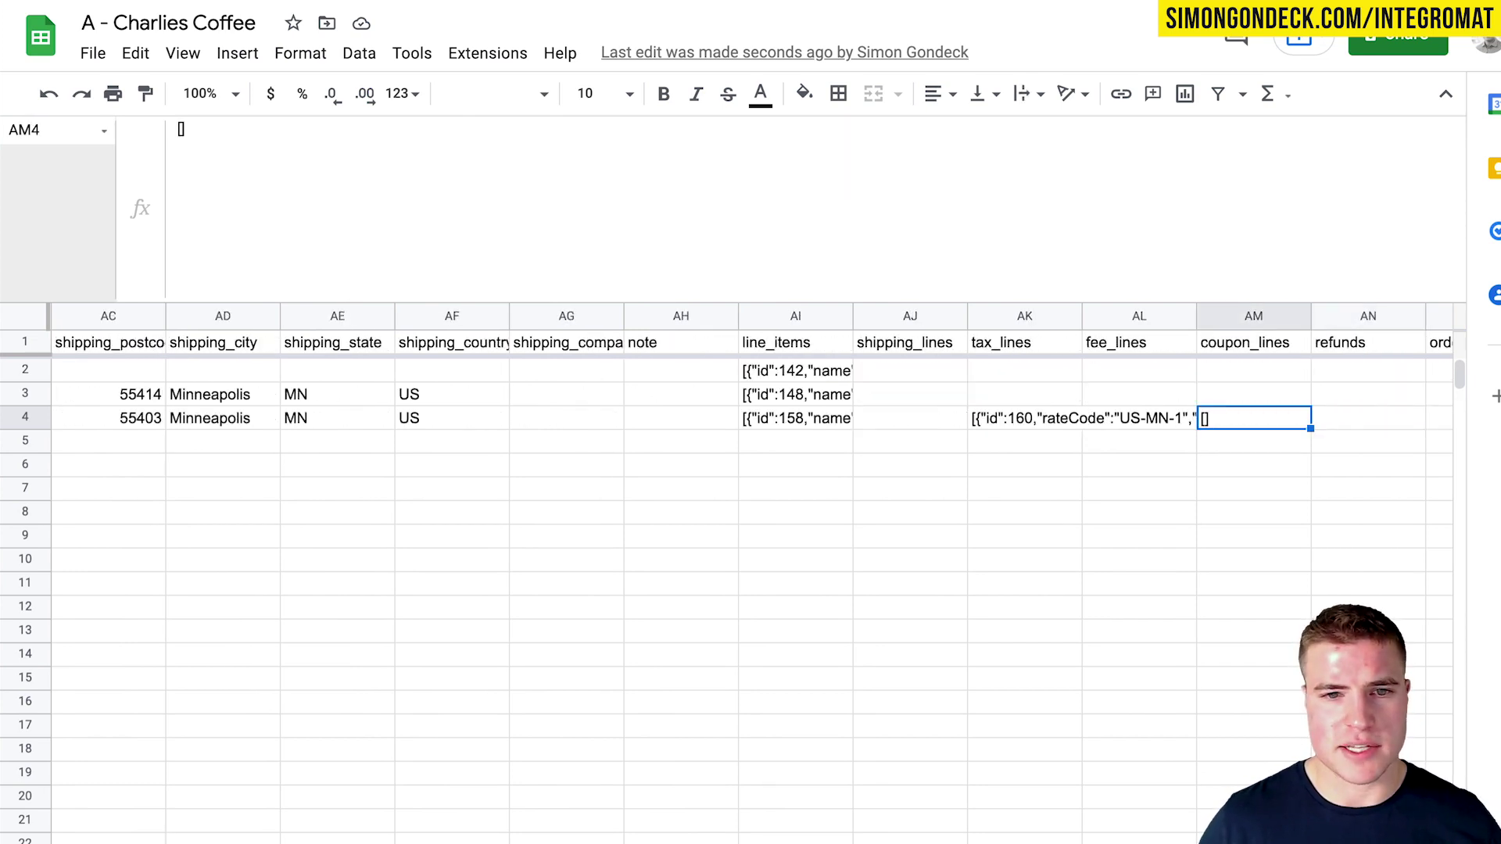
pyautogui.press('Left')
pyautogui.press('Left')
pyautogui.press('Right')
pyautogui.press('Right')
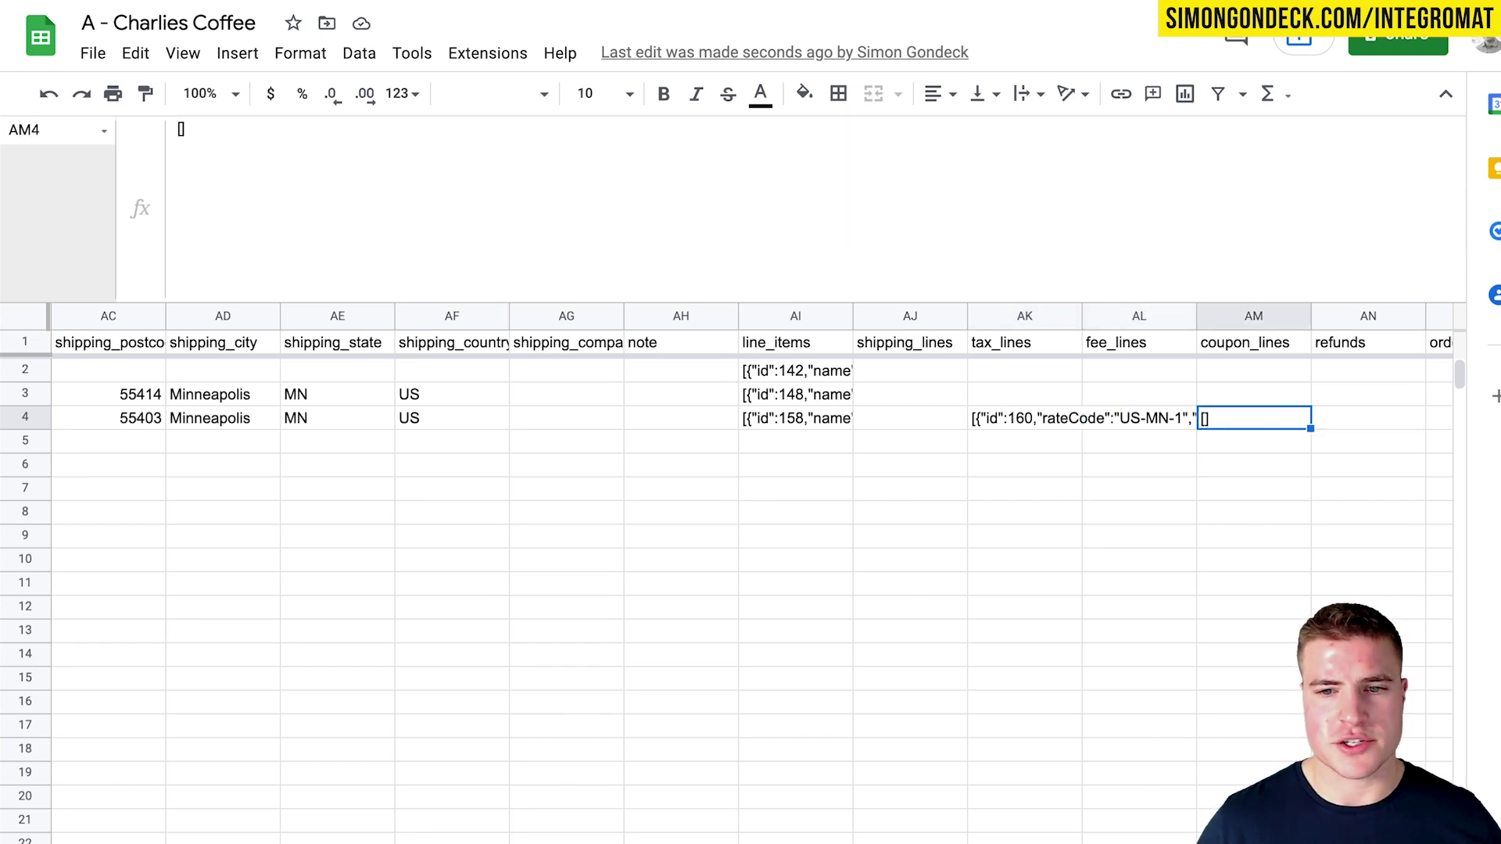
pyautogui.press('Left')
pyautogui.press('Left')
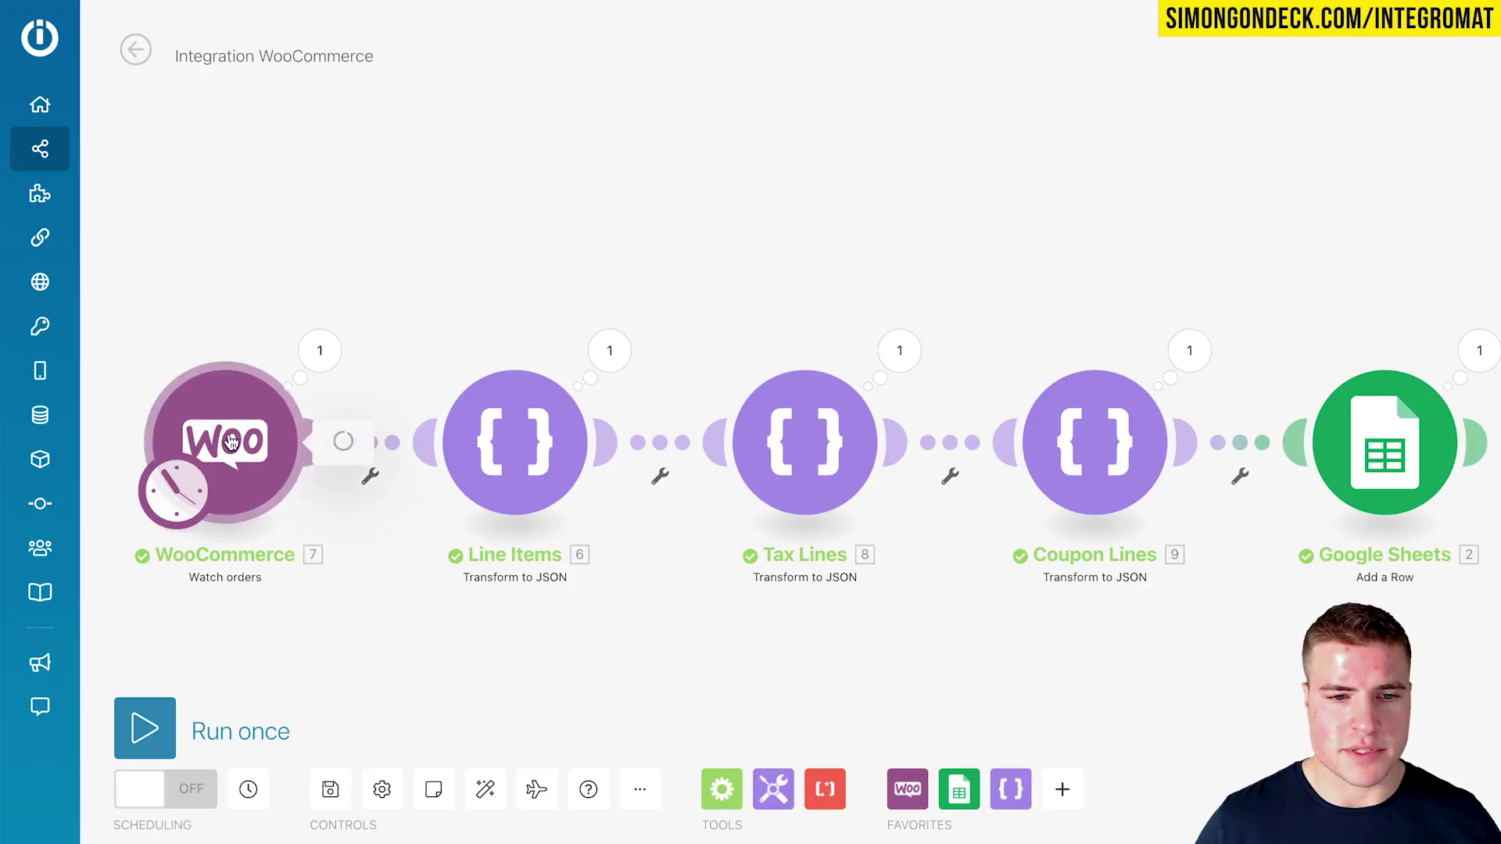
# Change the Watch orders Limit from 1 to 20 and run the scenario once.
pyautogui.click(273, 457)
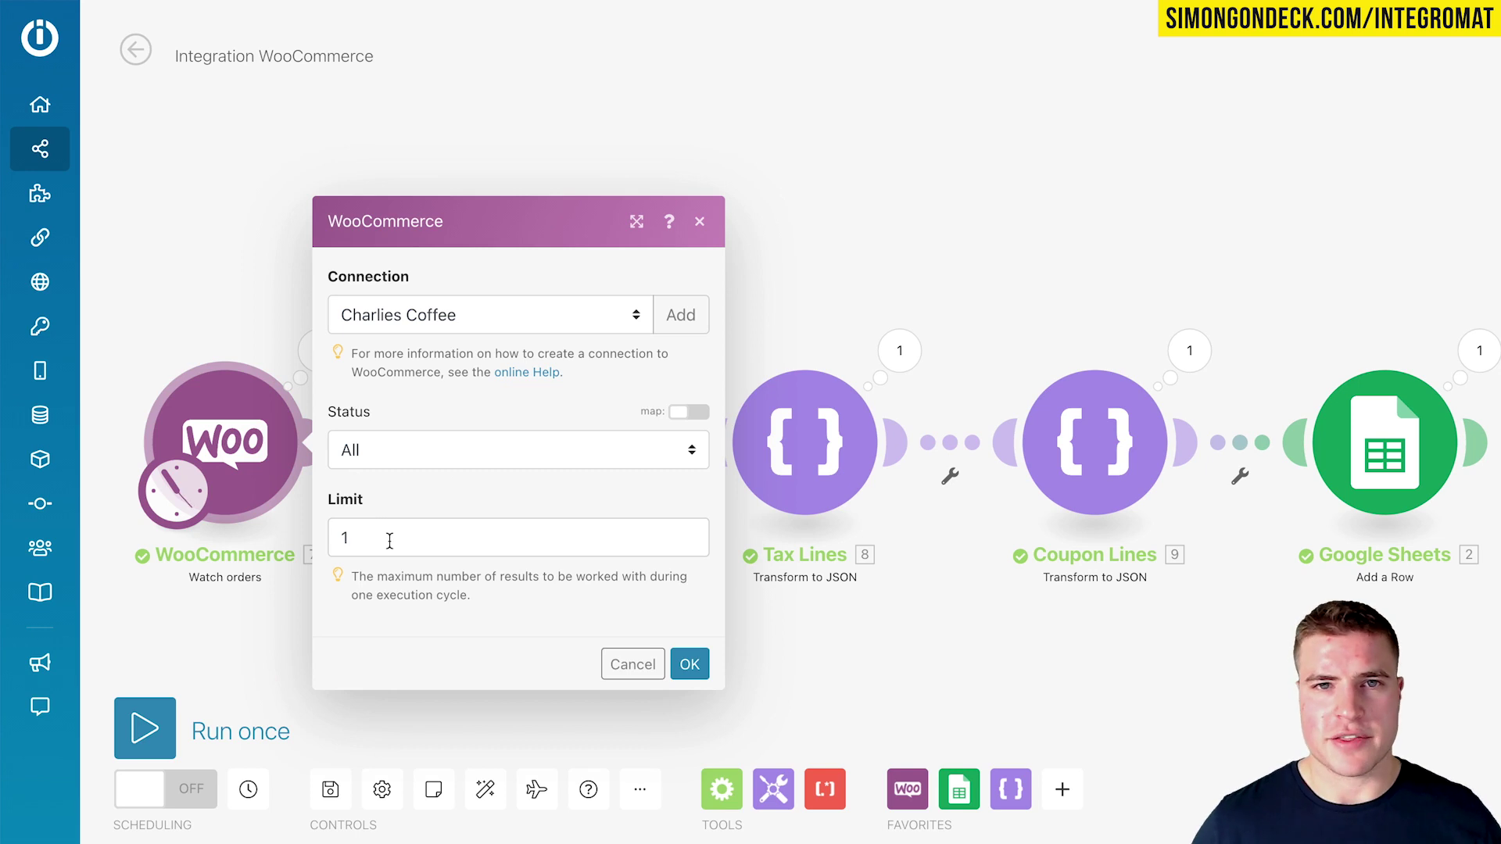
pyautogui.click(389, 541)
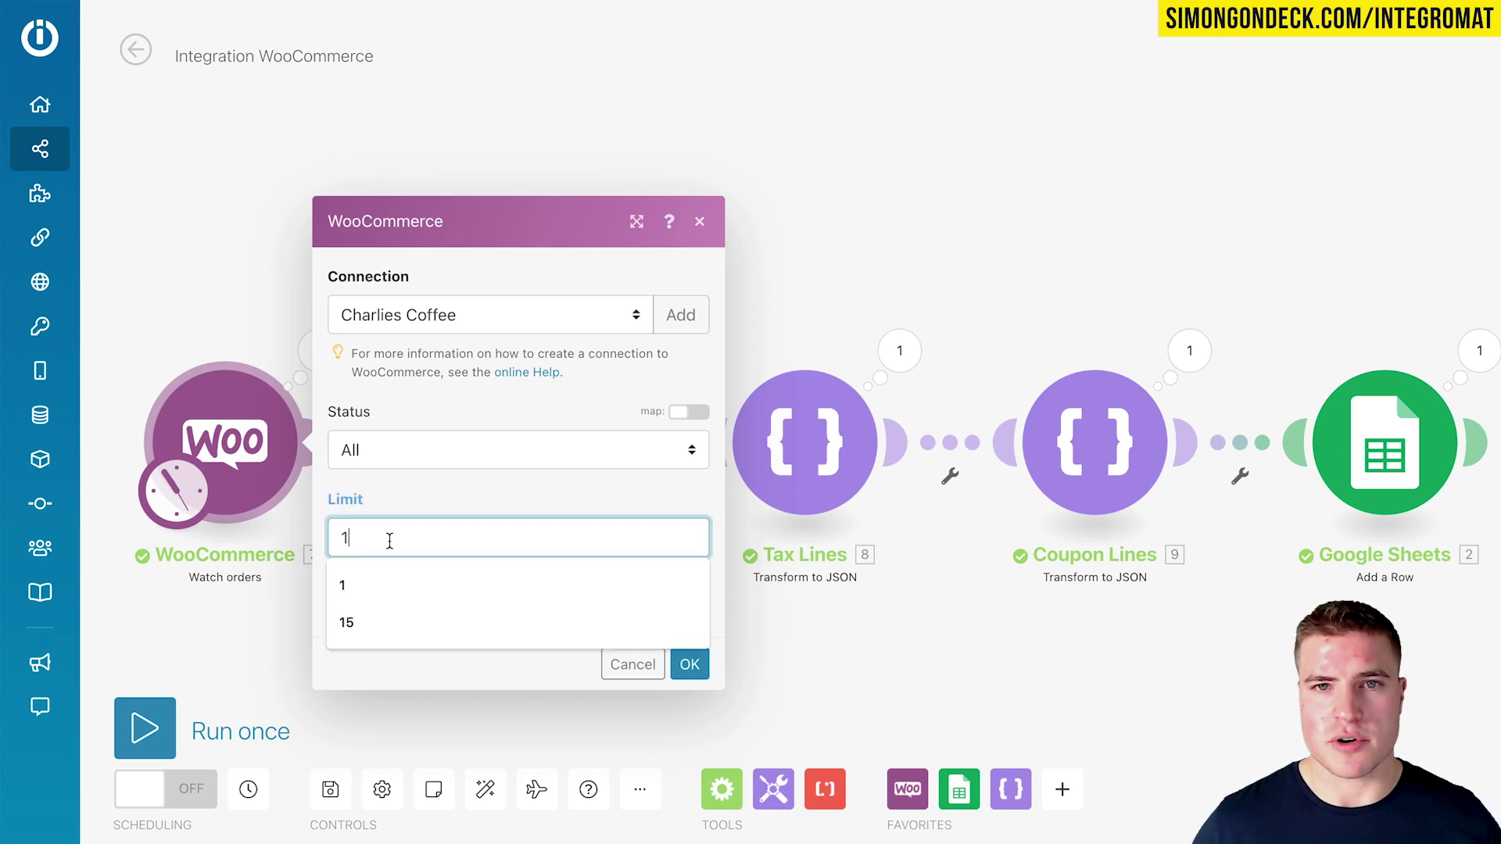
pyautogui.press('BackSpace')
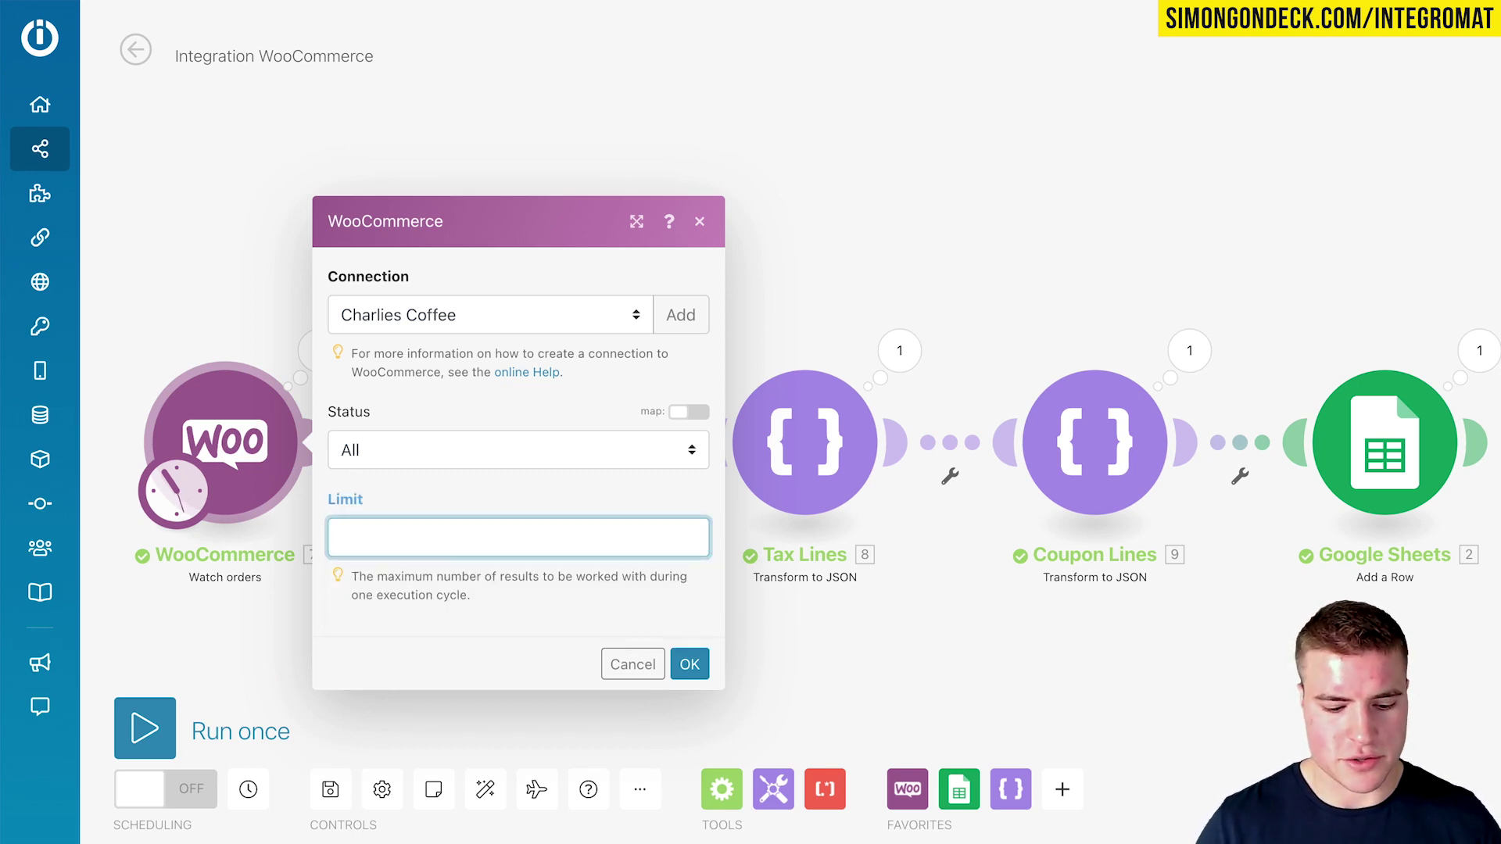
pyautogui.write('20')
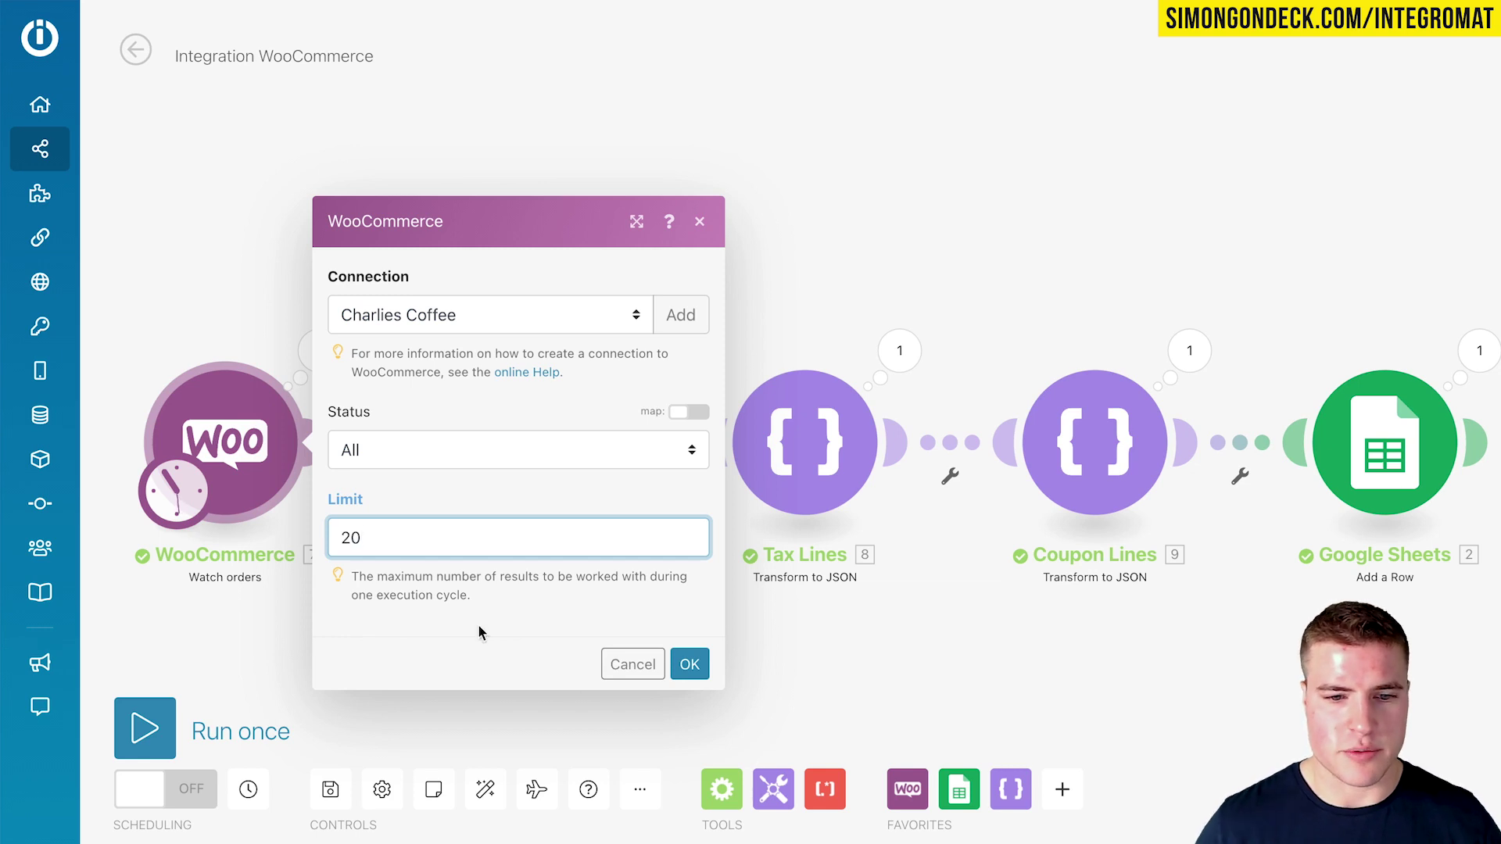
pyautogui.click(686, 663)
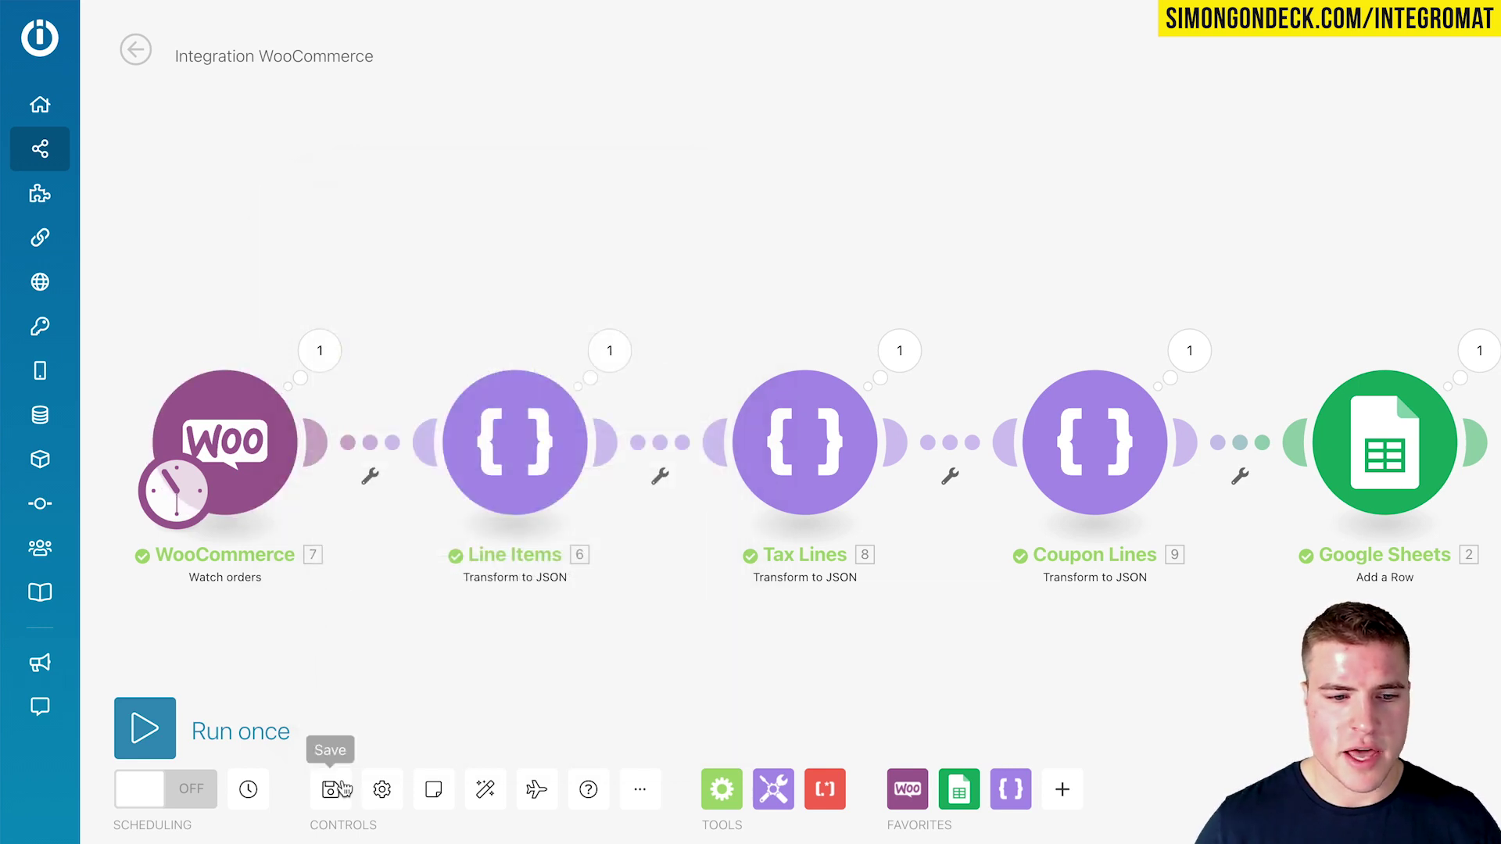
pyautogui.click(166, 739)
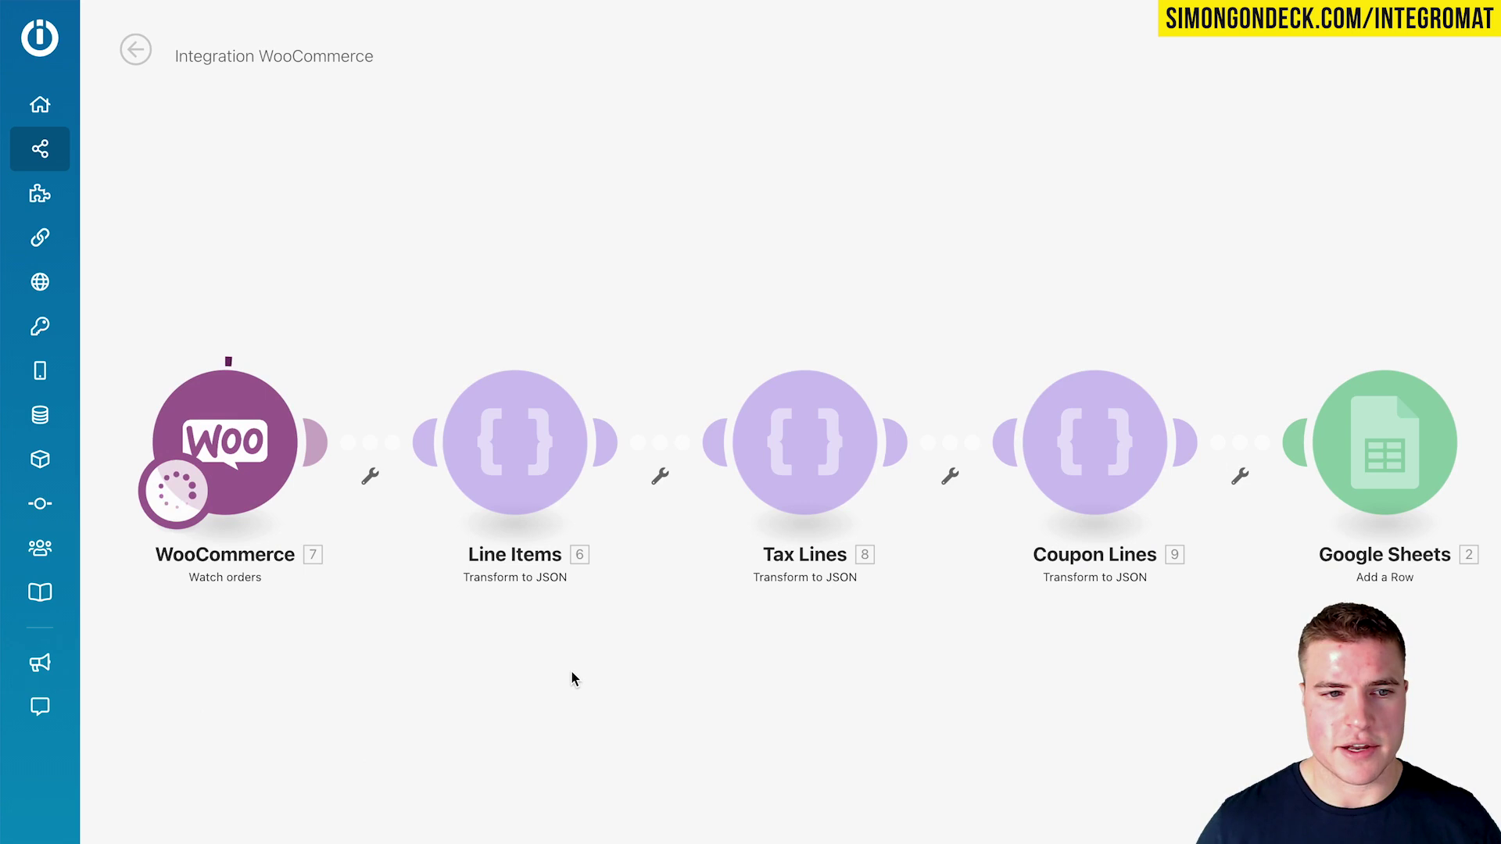
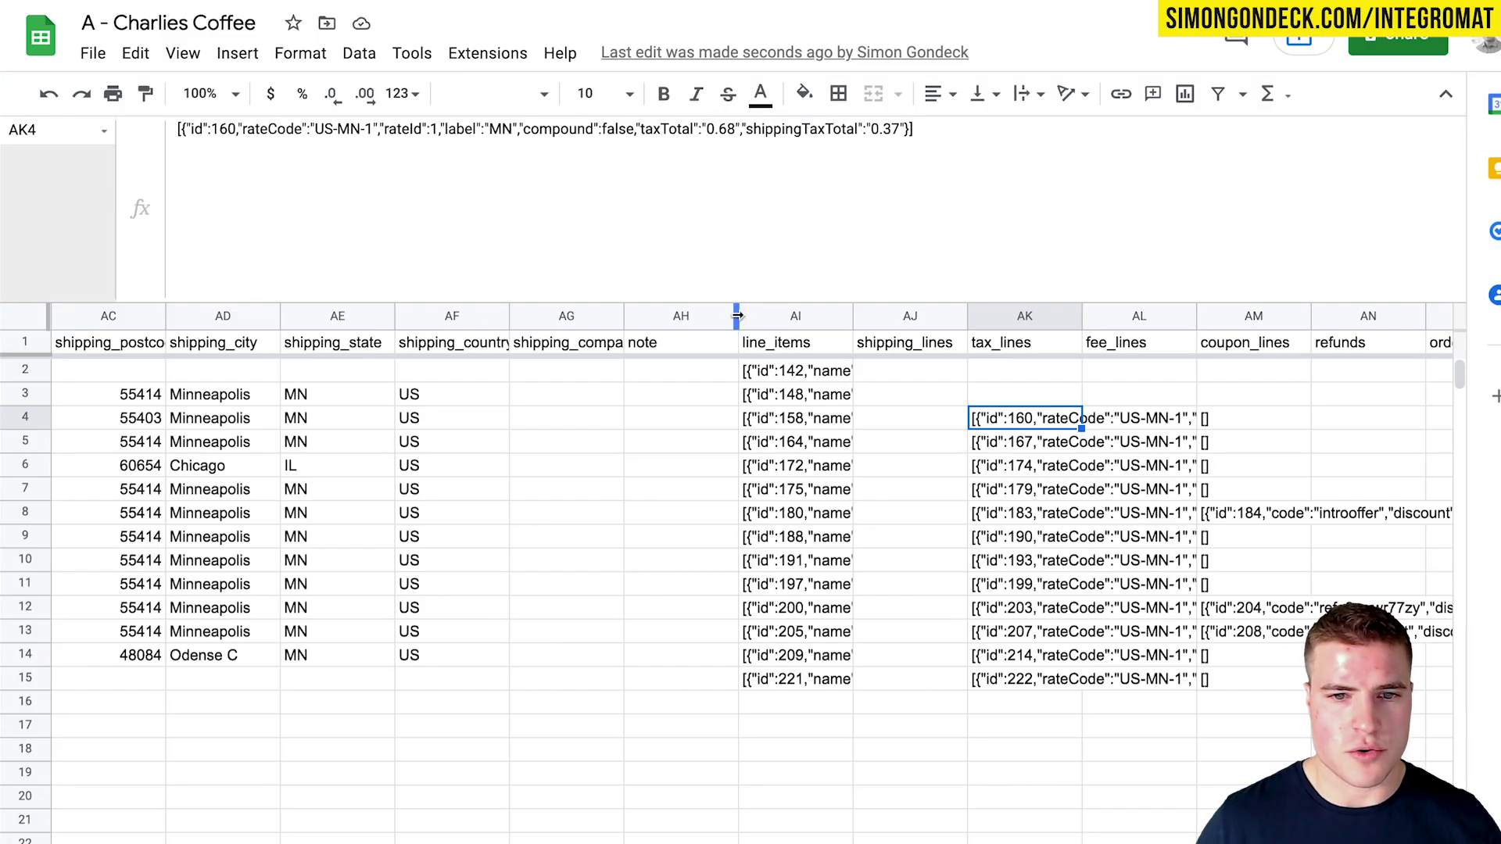
# Collapse the formula bar to one line and browse the tax_lines and coupon_lines cells in rows 8–13.
pyautogui.moveTo(739, 302); pyautogui.dragTo(738, 273)
pyautogui.moveTo(736, 191); pyautogui.dragTo(737, 145)
pyautogui.click(1008, 425)
pyautogui.press('Left')
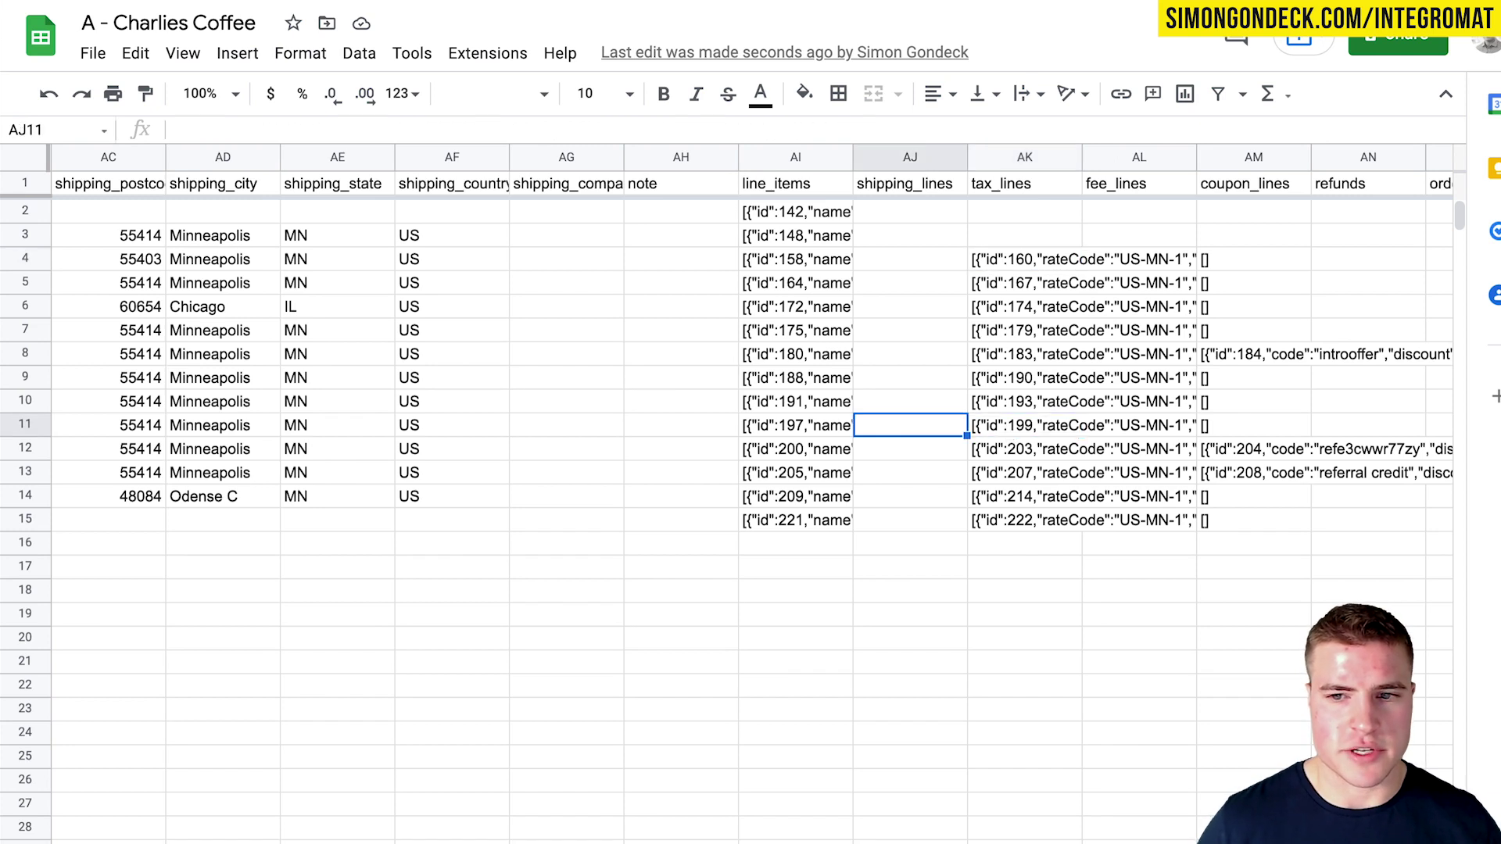
pyautogui.press('Right')
pyautogui.press('Right')
pyautogui.press('Right')
pyautogui.press('Up')
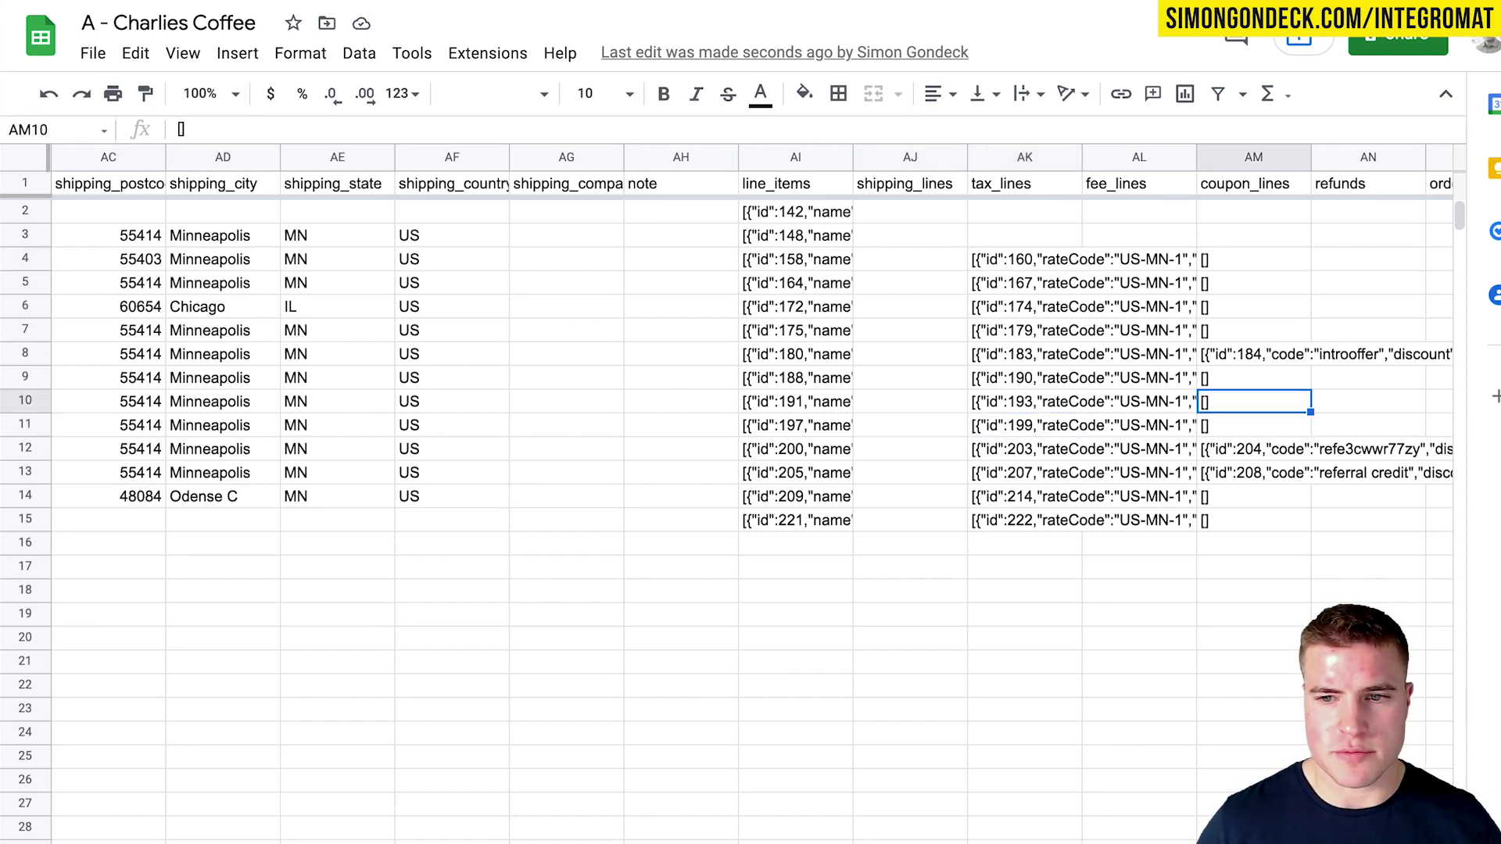
pyautogui.press('Up')
pyautogui.press('Up')
pyautogui.press('Down')
pyautogui.press('Down')
pyautogui.press('Down')
pyautogui.press('Down')
pyautogui.press('Down')
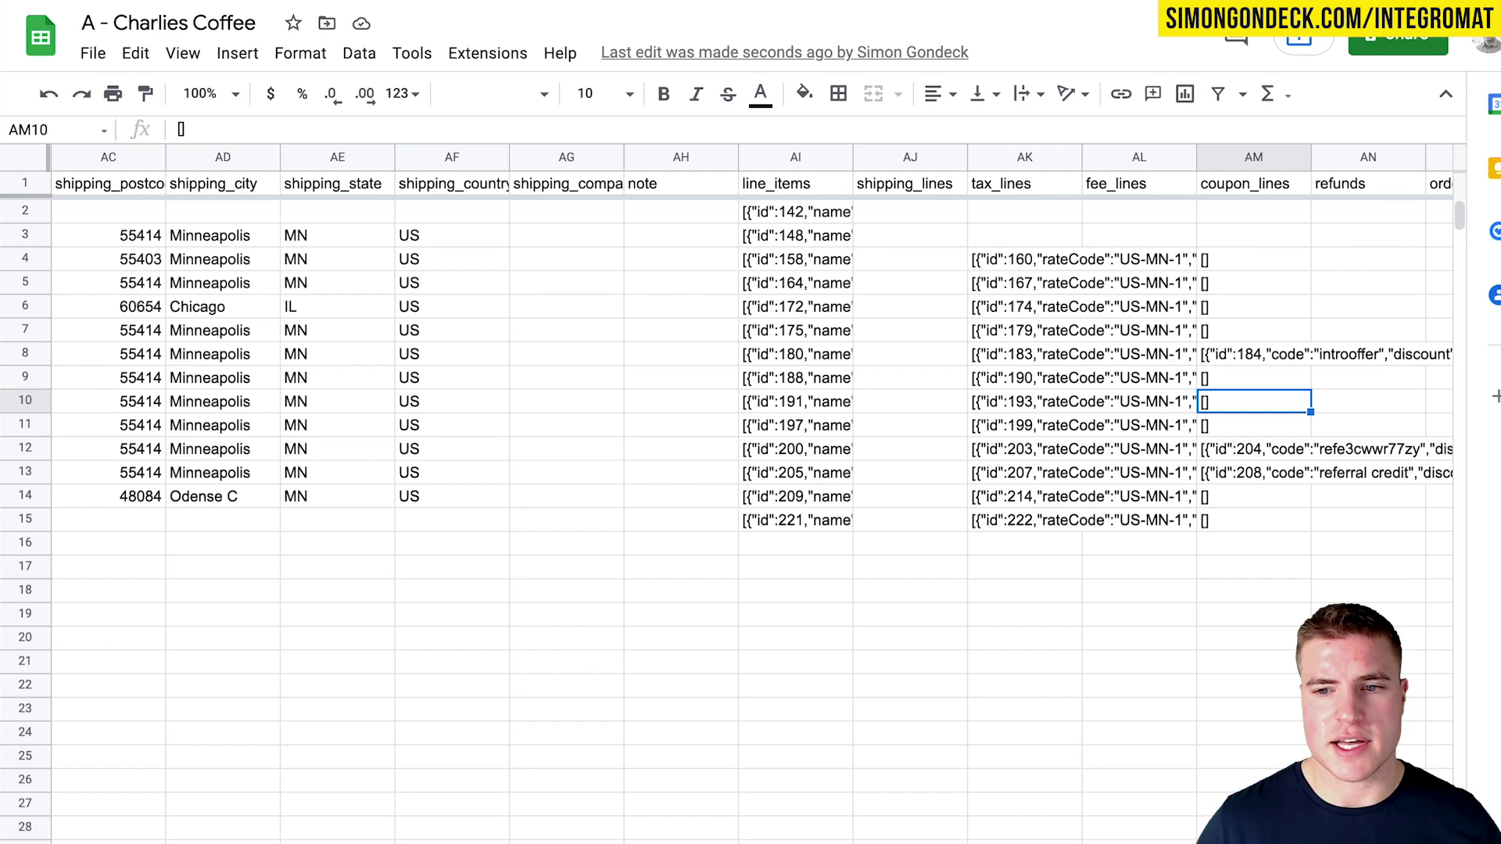
pyautogui.press('Left')
pyautogui.press('Left')
pyautogui.press('Left')
pyautogui.press('Left')
pyautogui.press('Left')
pyautogui.press('Left')
pyautogui.press('Left')
pyautogui.press('Left')
pyautogui.press('Left')
pyautogui.press('Left')
pyautogui.press('Left')
pyautogui.press('Left')
pyautogui.press('Left')
pyautogui.press('Left')
pyautogui.press('Left')
pyautogui.press('Left')
pyautogui.press('Left')
pyautogui.press('Left')
pyautogui.press('Left')
pyautogui.press('Left')
pyautogui.press('Left')
pyautogui.press('Left')
pyautogui.press('Left')
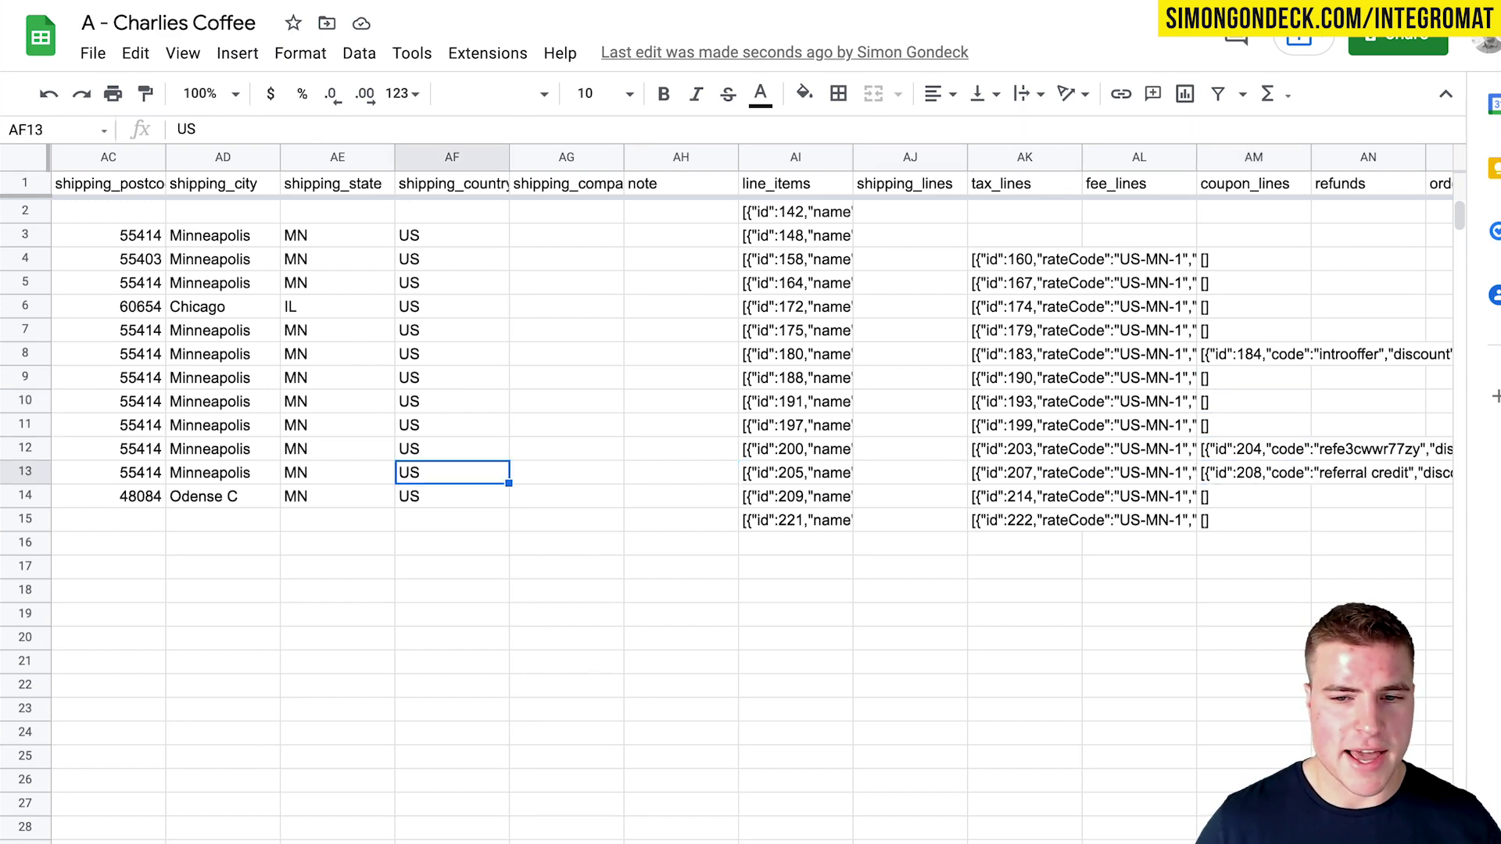
pyautogui.press('Left')
pyautogui.press('Left')
pyautogui.press('Left')
pyautogui.press('Left')
pyautogui.press('Left')
pyautogui.press('Left')
pyautogui.press('Left')
pyautogui.press('Left')
pyautogui.press('Left')
pyautogui.press('Left')
pyautogui.press('Left')
pyautogui.press('Left')
pyautogui.press('Left')
pyautogui.press('Left')
pyautogui.press('Left')
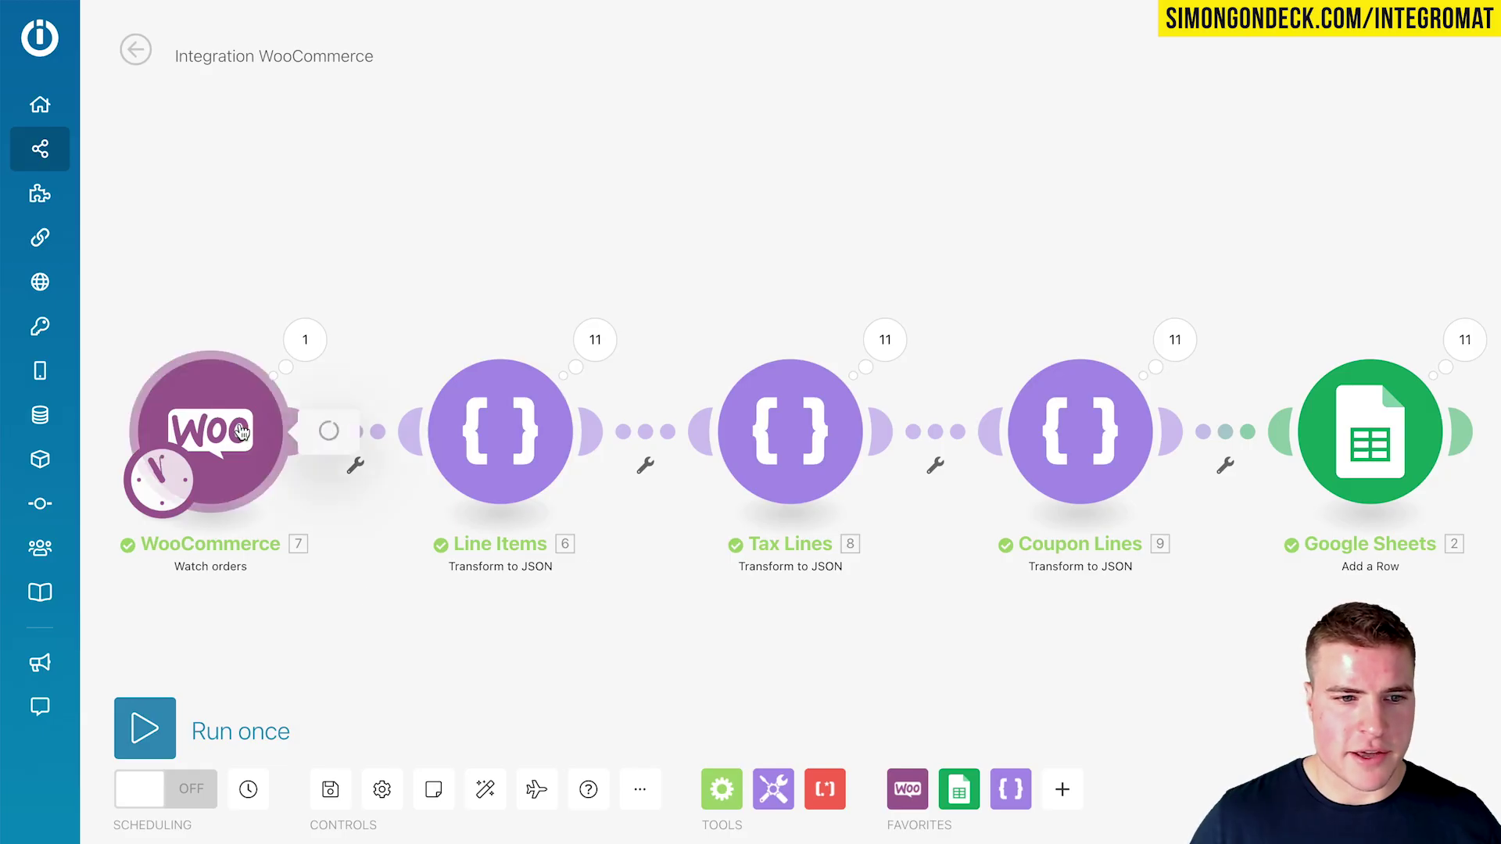
# Change the WooCommerce Watch orders Limit from 20 to 2 and save the module.
pyautogui.click(209, 414)
pyautogui.doubleClick(412, 519)
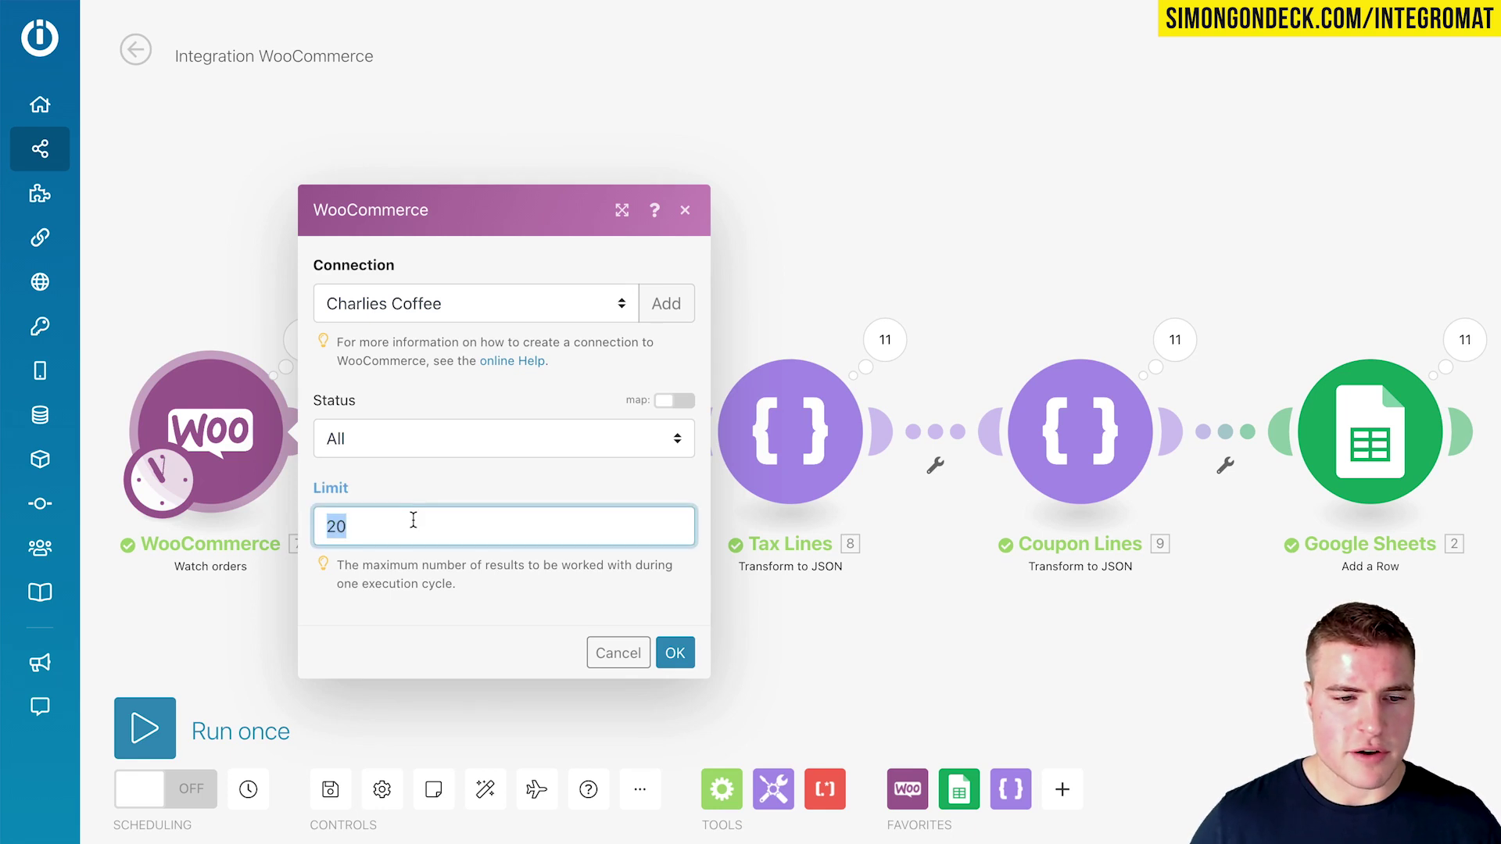
pyautogui.write('1')
pyautogui.click(463, 660)
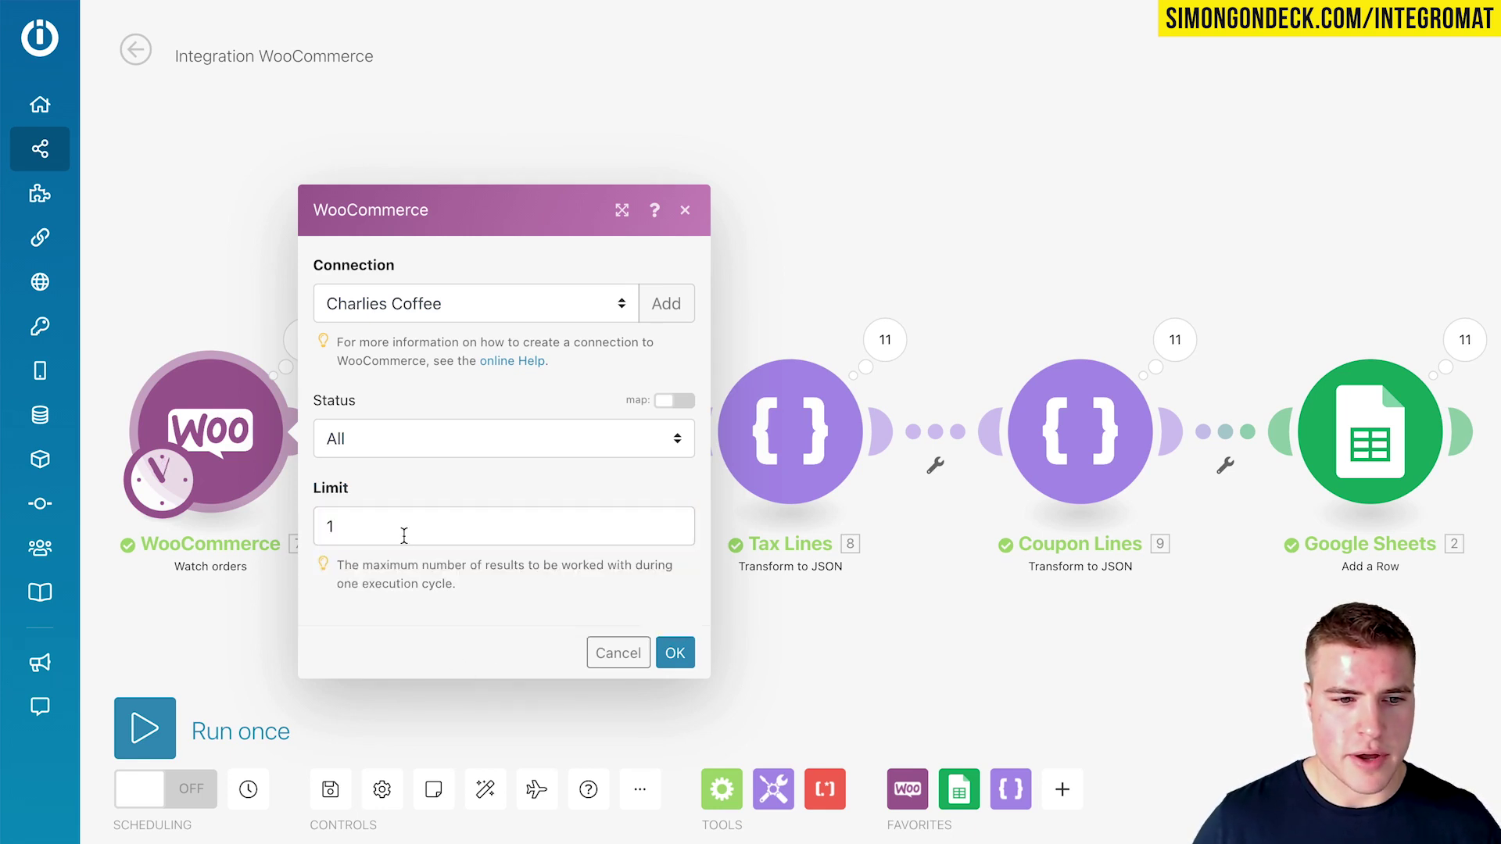
pyautogui.doubleClick(404, 525)
pyautogui.write('2')
pyautogui.click(410, 491)
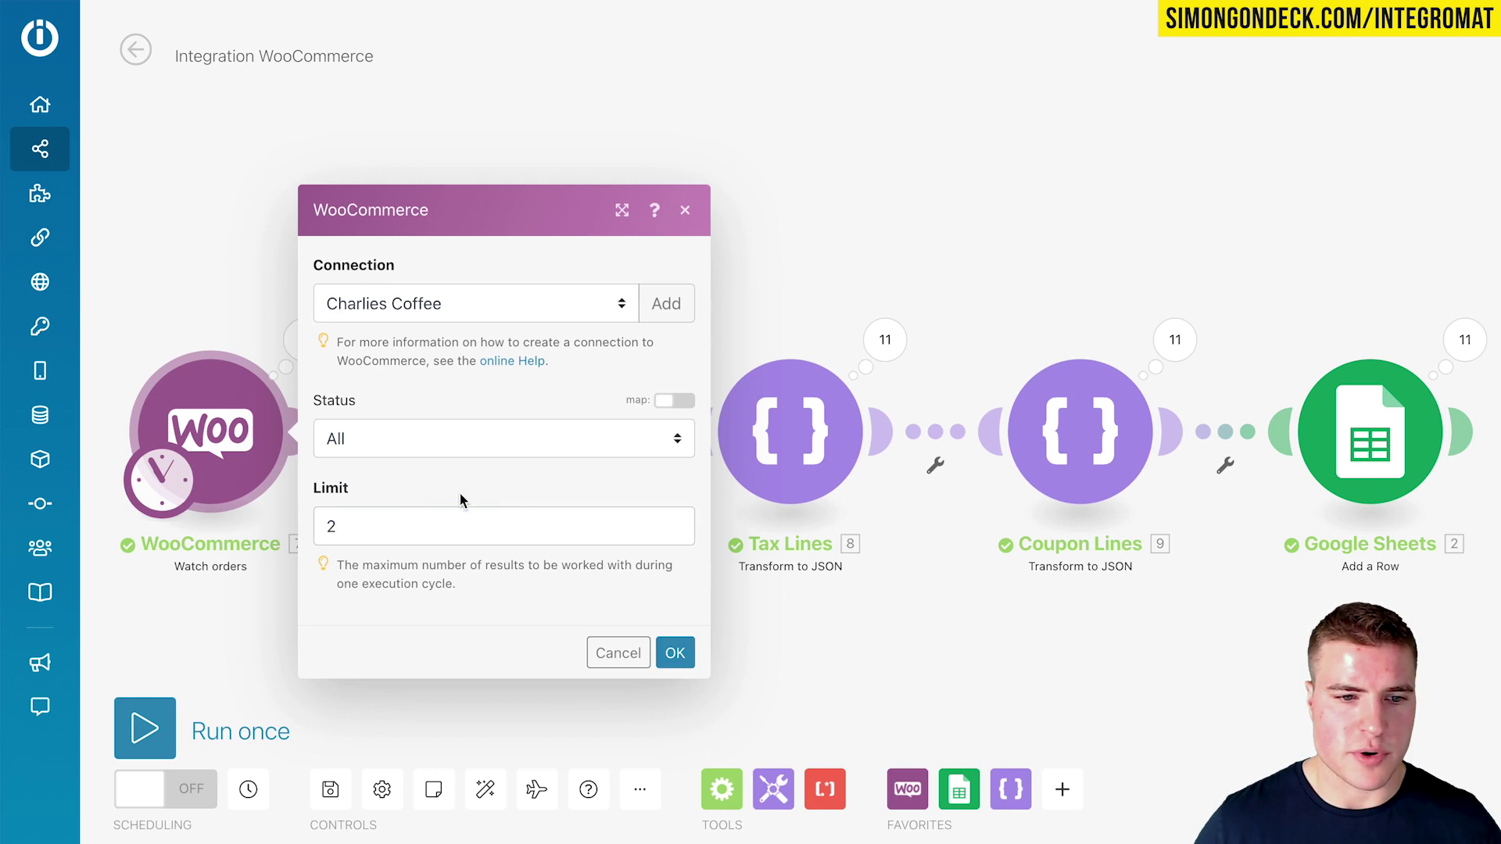
pyautogui.click(675, 653)
# Schedule the scenario to run at regular intervals every 15 minutes.
pyautogui.click(160, 479)
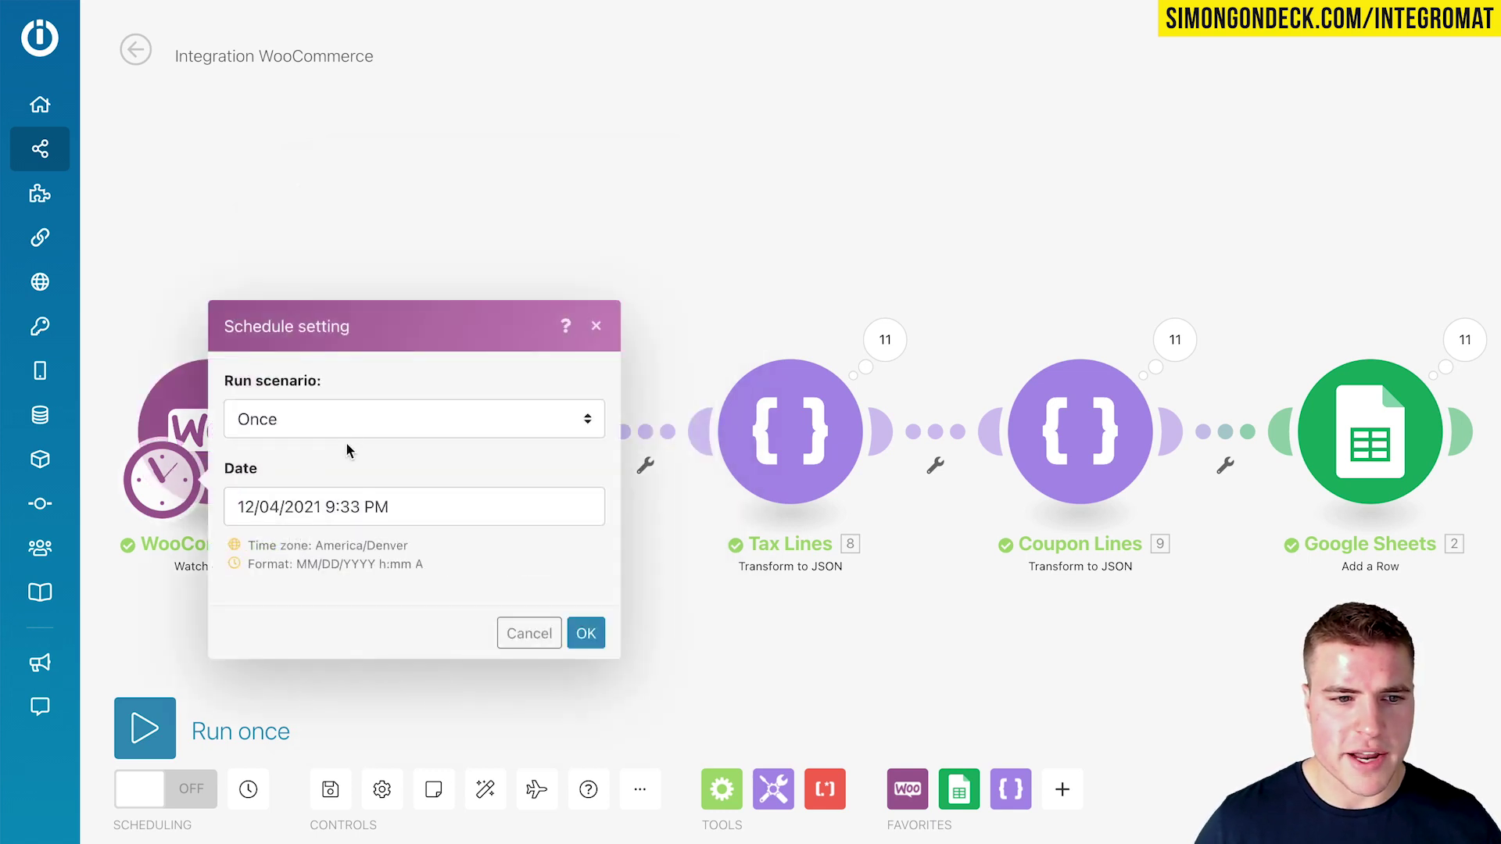
pyautogui.click(352, 420)
pyautogui.click(344, 395)
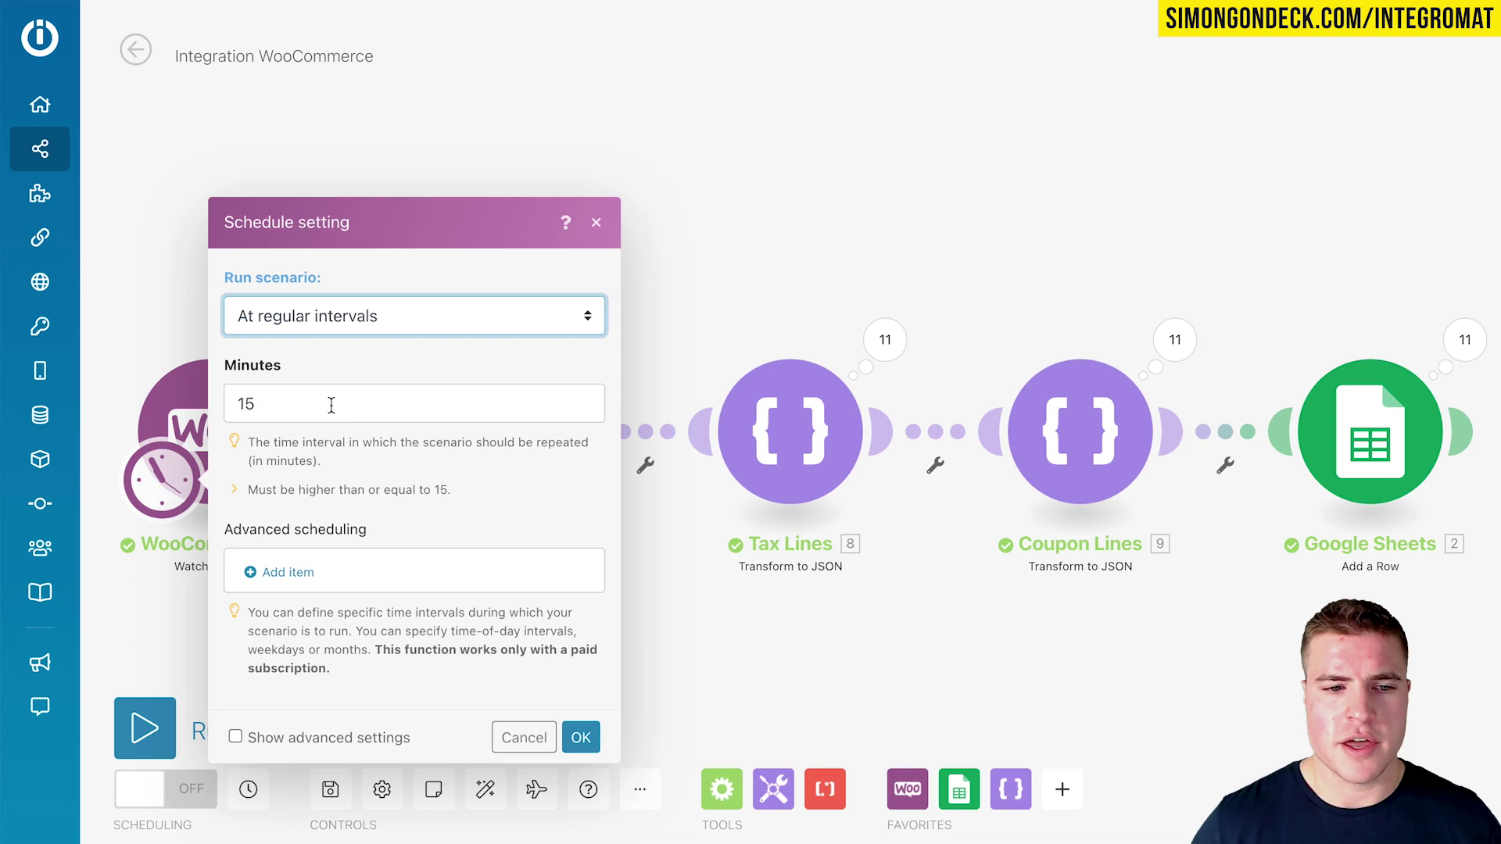
pyautogui.click(331, 404)
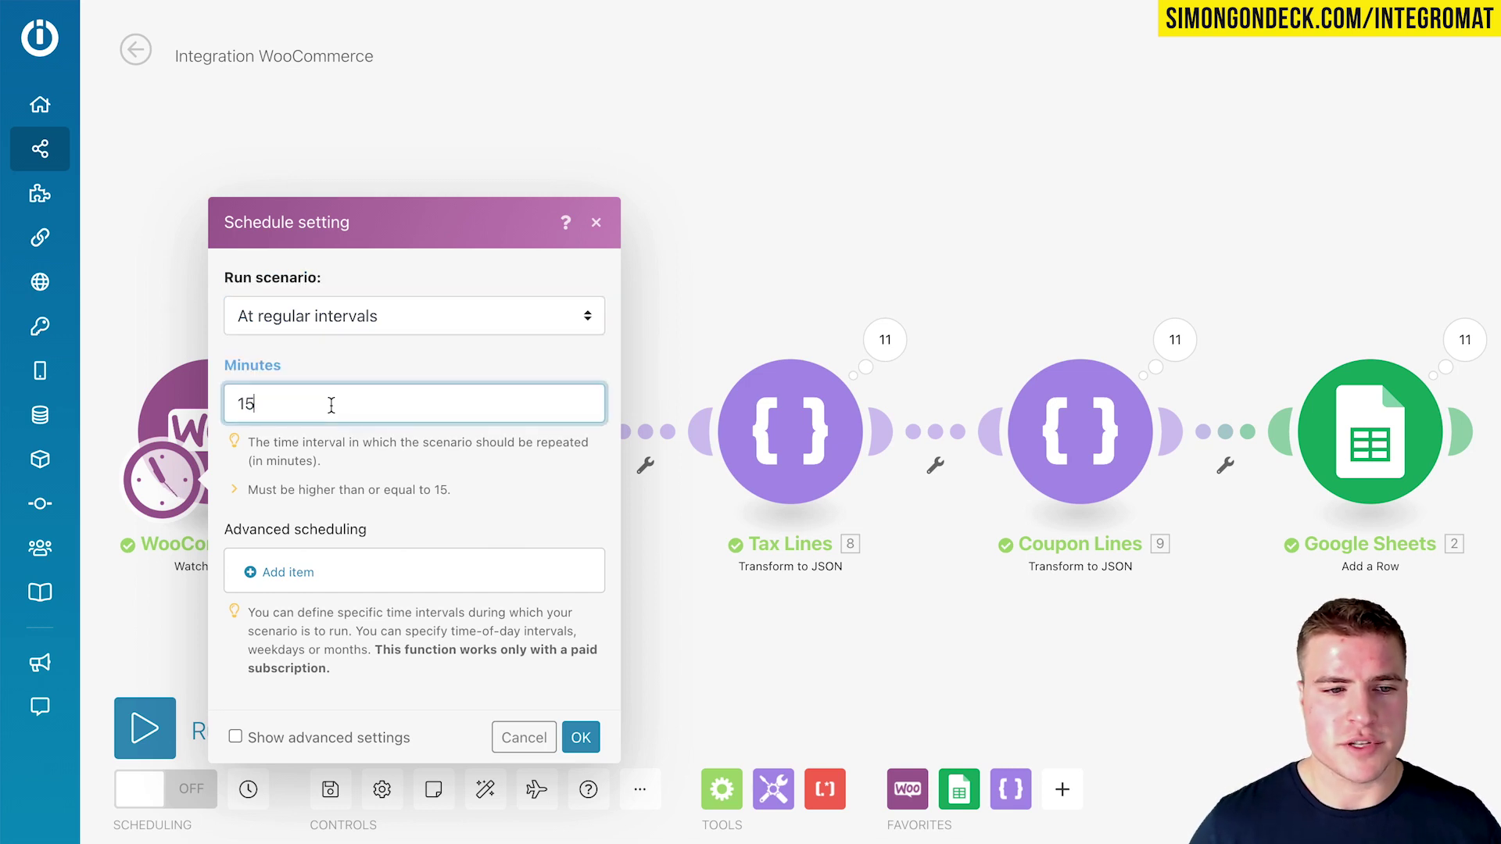
pyautogui.press('BackSpace')
pyautogui.write('5')
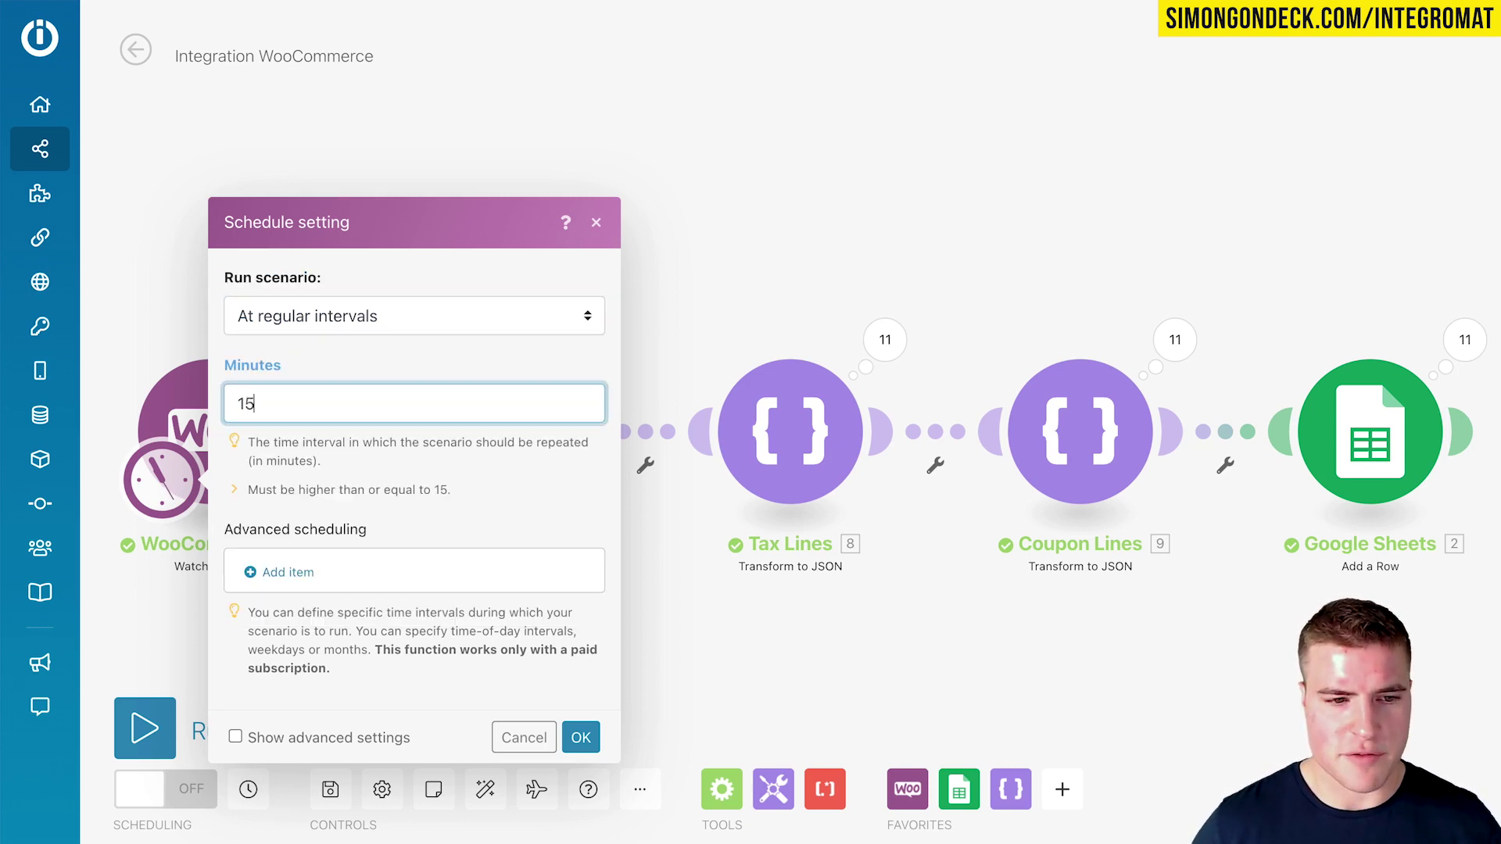
pyautogui.click(389, 369)
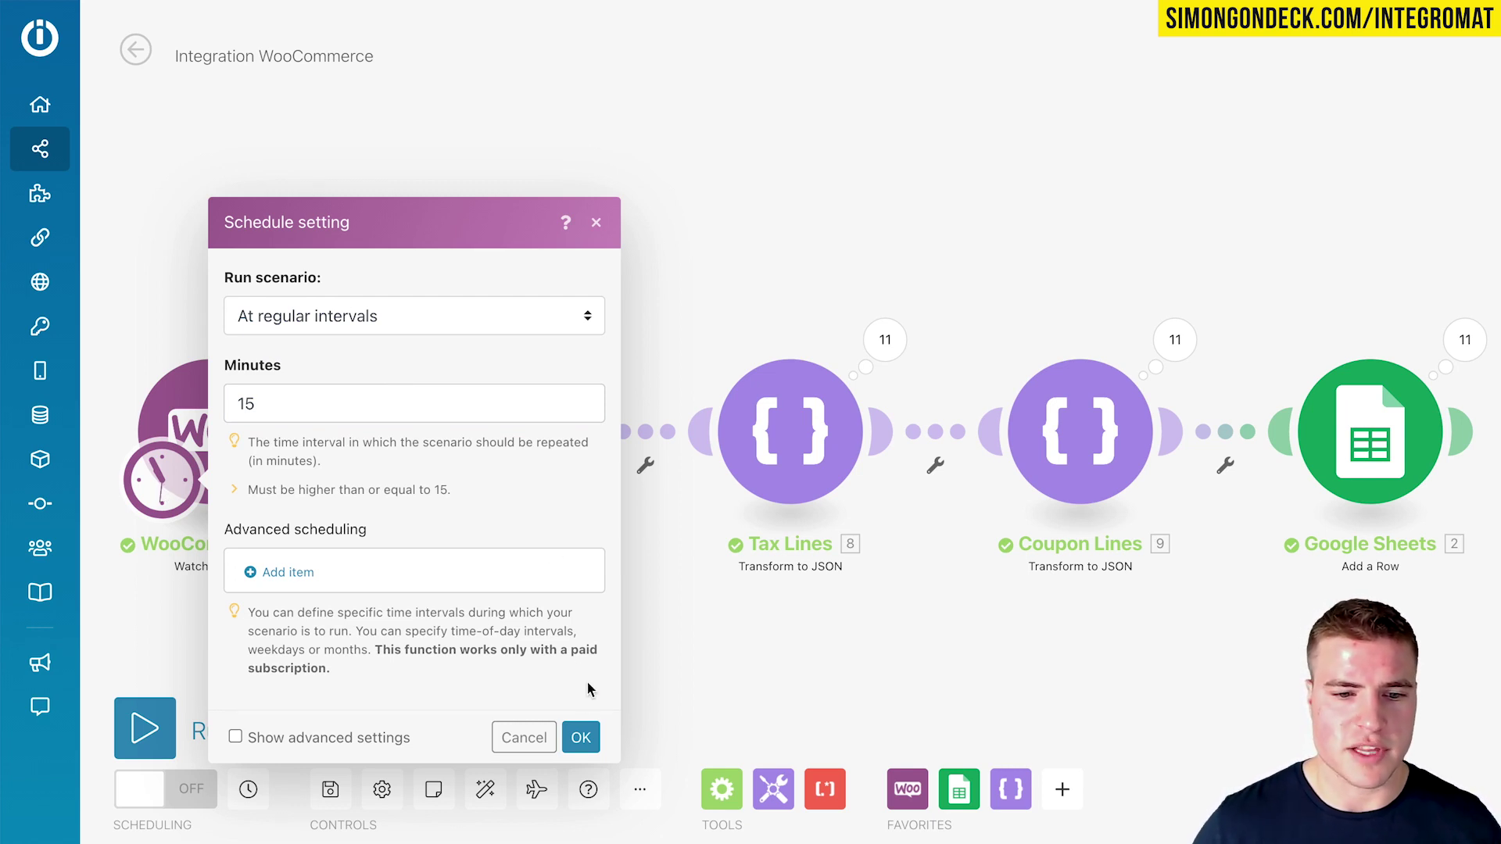
pyautogui.click(581, 737)
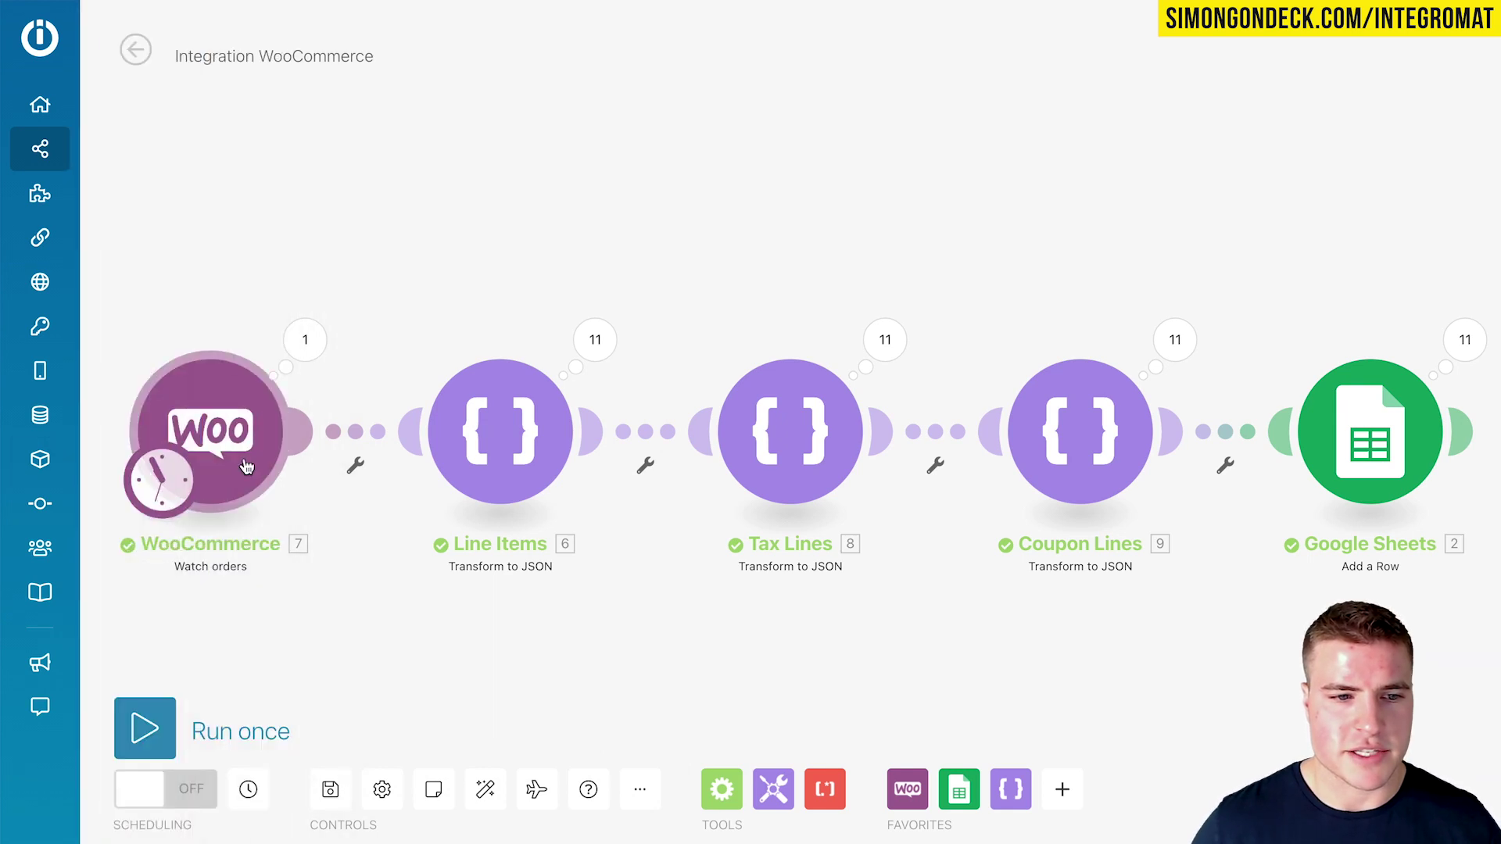
# Verify the order trigger's Limit is still 2, then go to the Charlies Coffee storefront.
pyautogui.click(246, 466)
pyautogui.click(383, 519)
pyautogui.press('Escape')
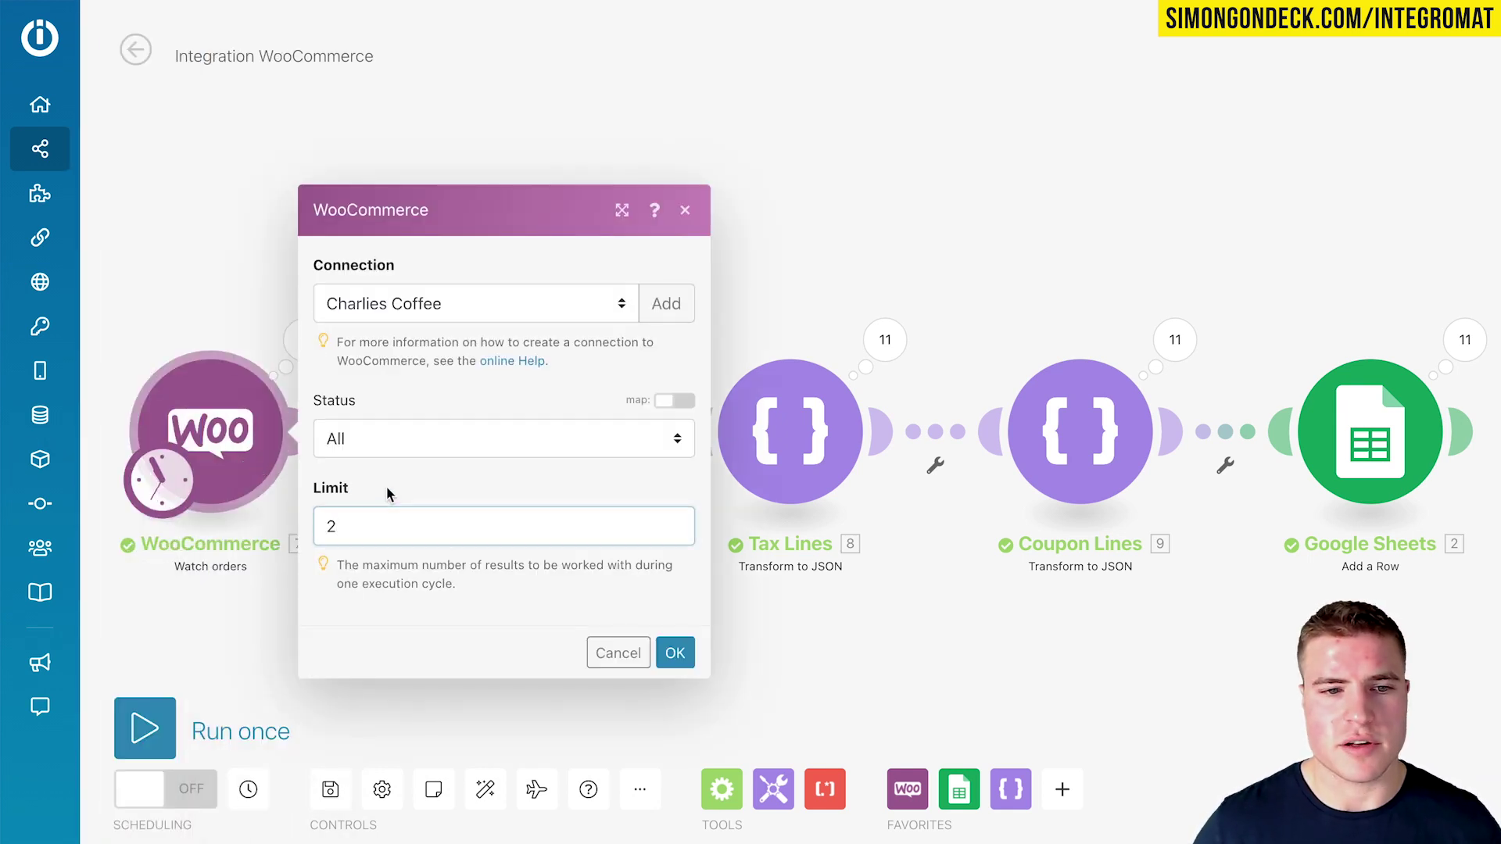
pyautogui.click(673, 654)
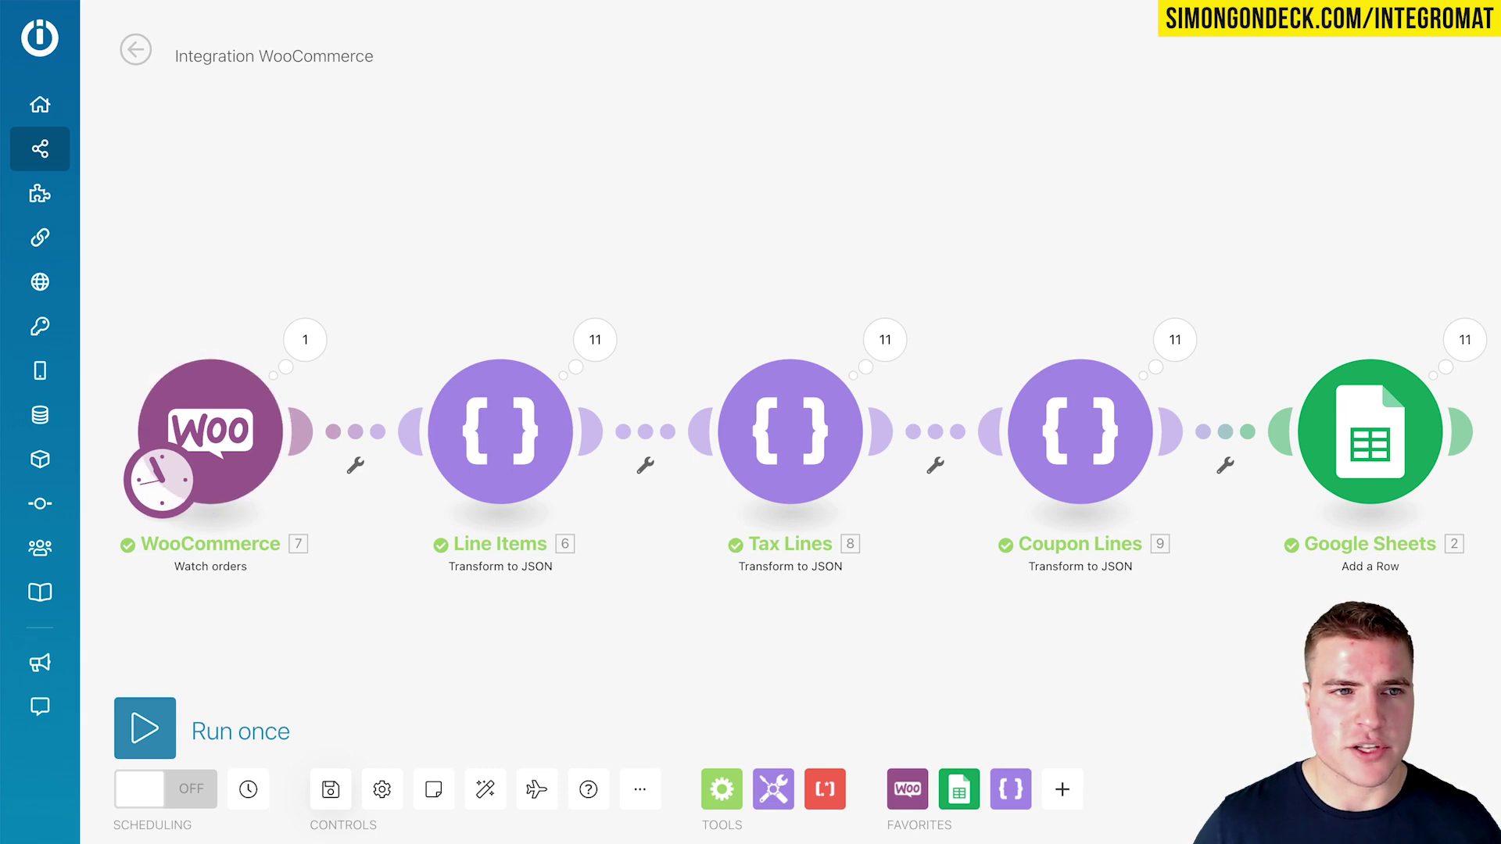
pyautogui.click(221, 2)
pyautogui.click(143, 28)
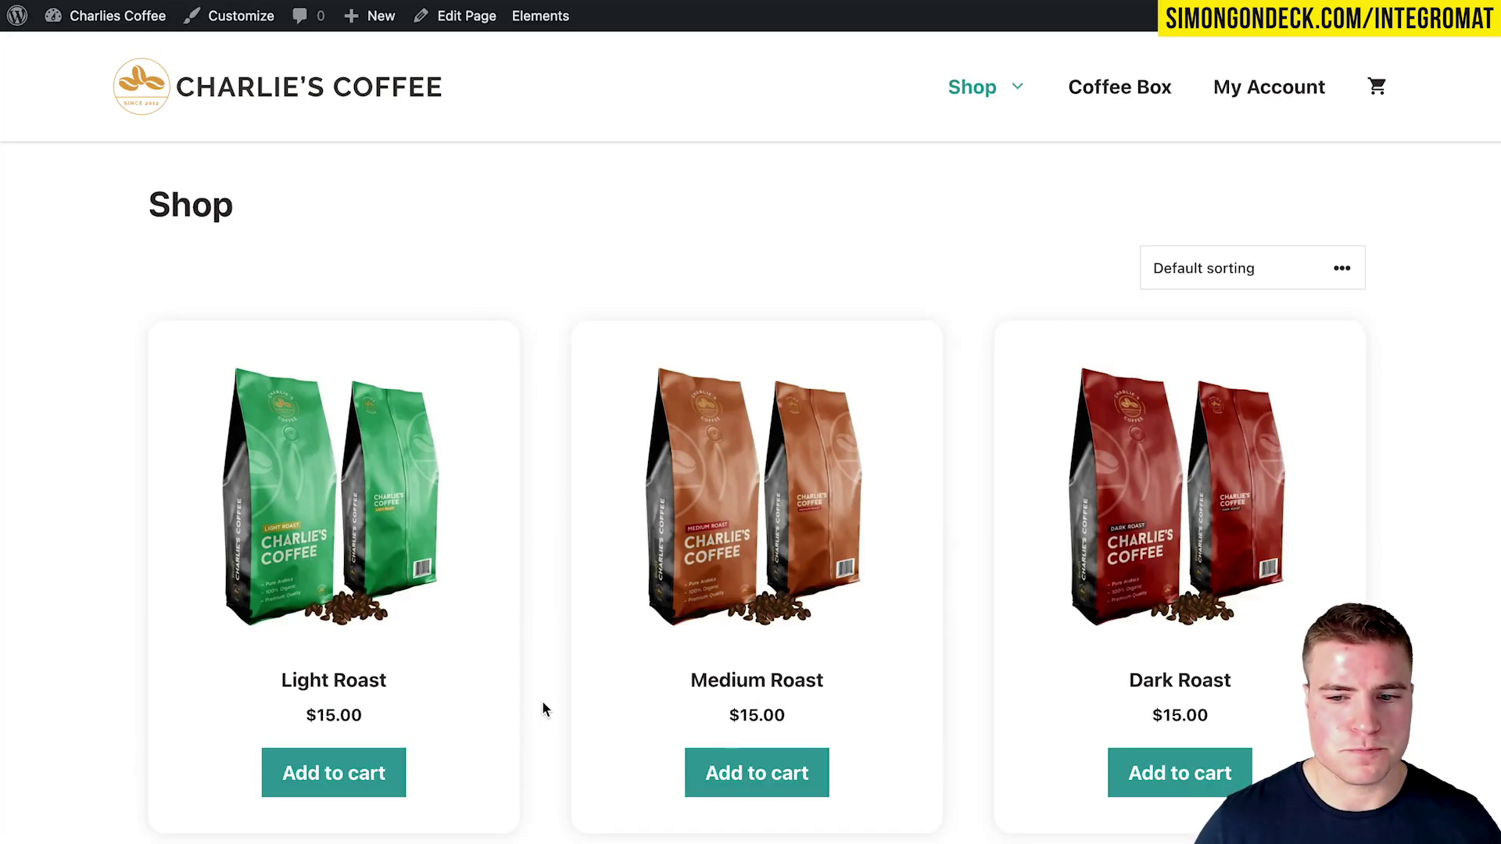
# Add Light, Medium, Dark, French Roast and Decaf Coffee to the cart.
pyautogui.scroll(-3, 532, 715)
pyautogui.click(385, 576)
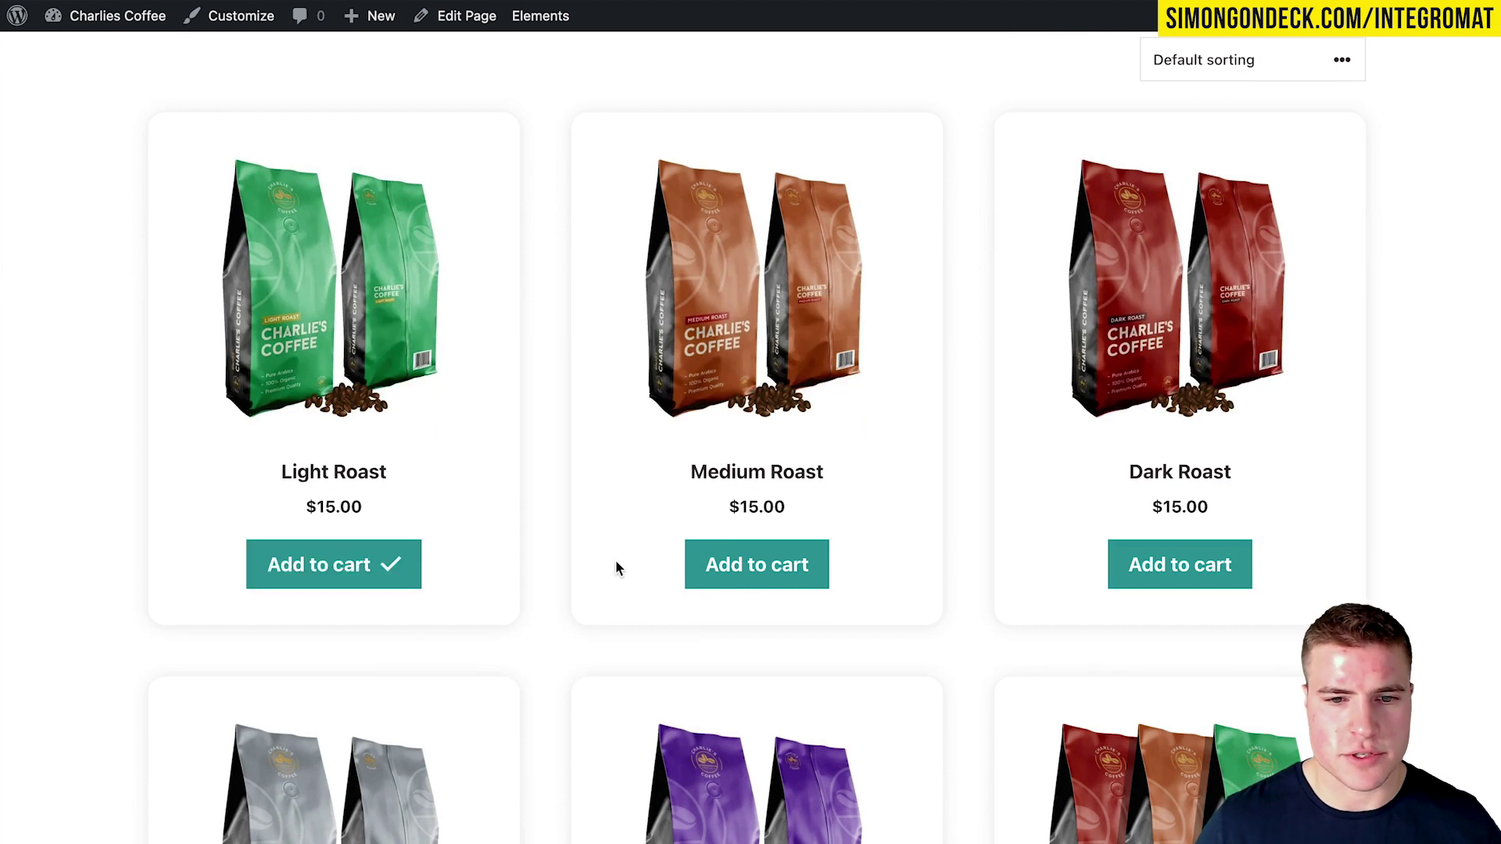
pyautogui.click(744, 585)
pyautogui.click(1161, 565)
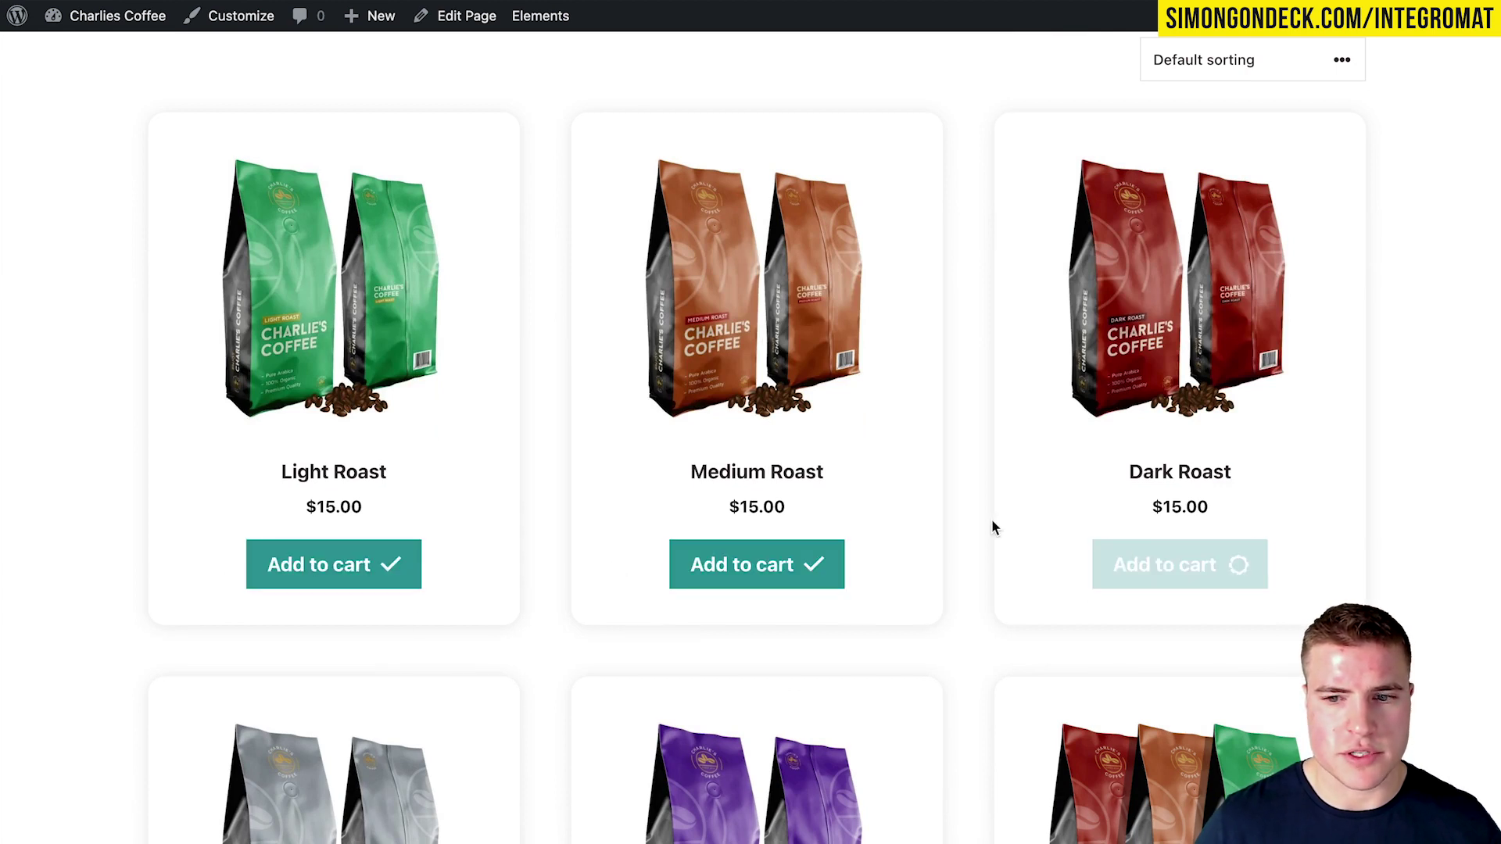
pyautogui.scroll(-7, 756, 461)
pyautogui.scroll(-2, 755, 460)
pyautogui.click(730, 492)
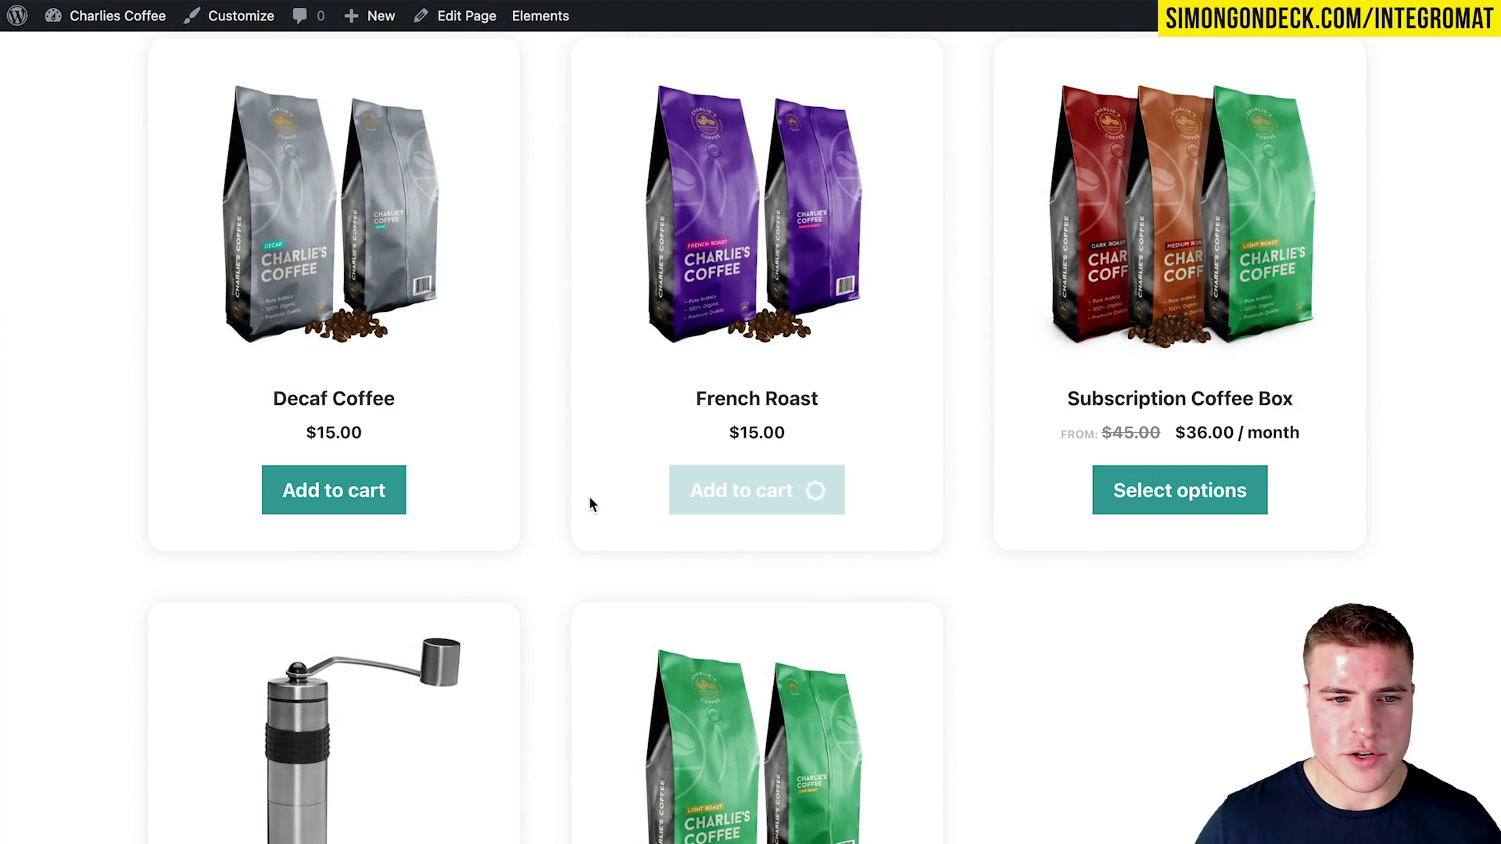
pyautogui.click(368, 490)
pyautogui.scroll(-3, 457, 481)
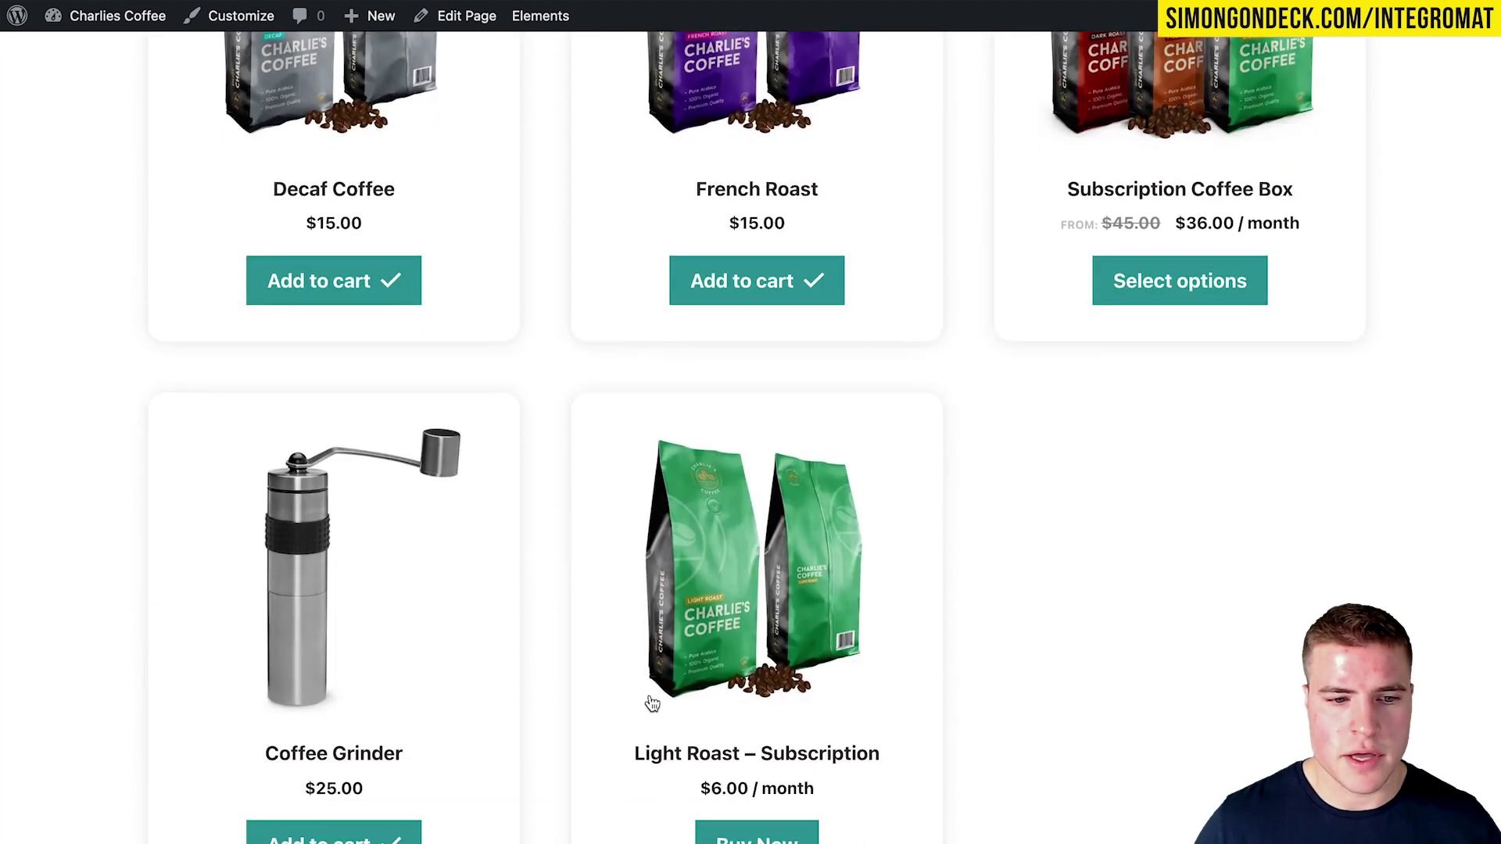
pyautogui.scroll(12, 650, 700)
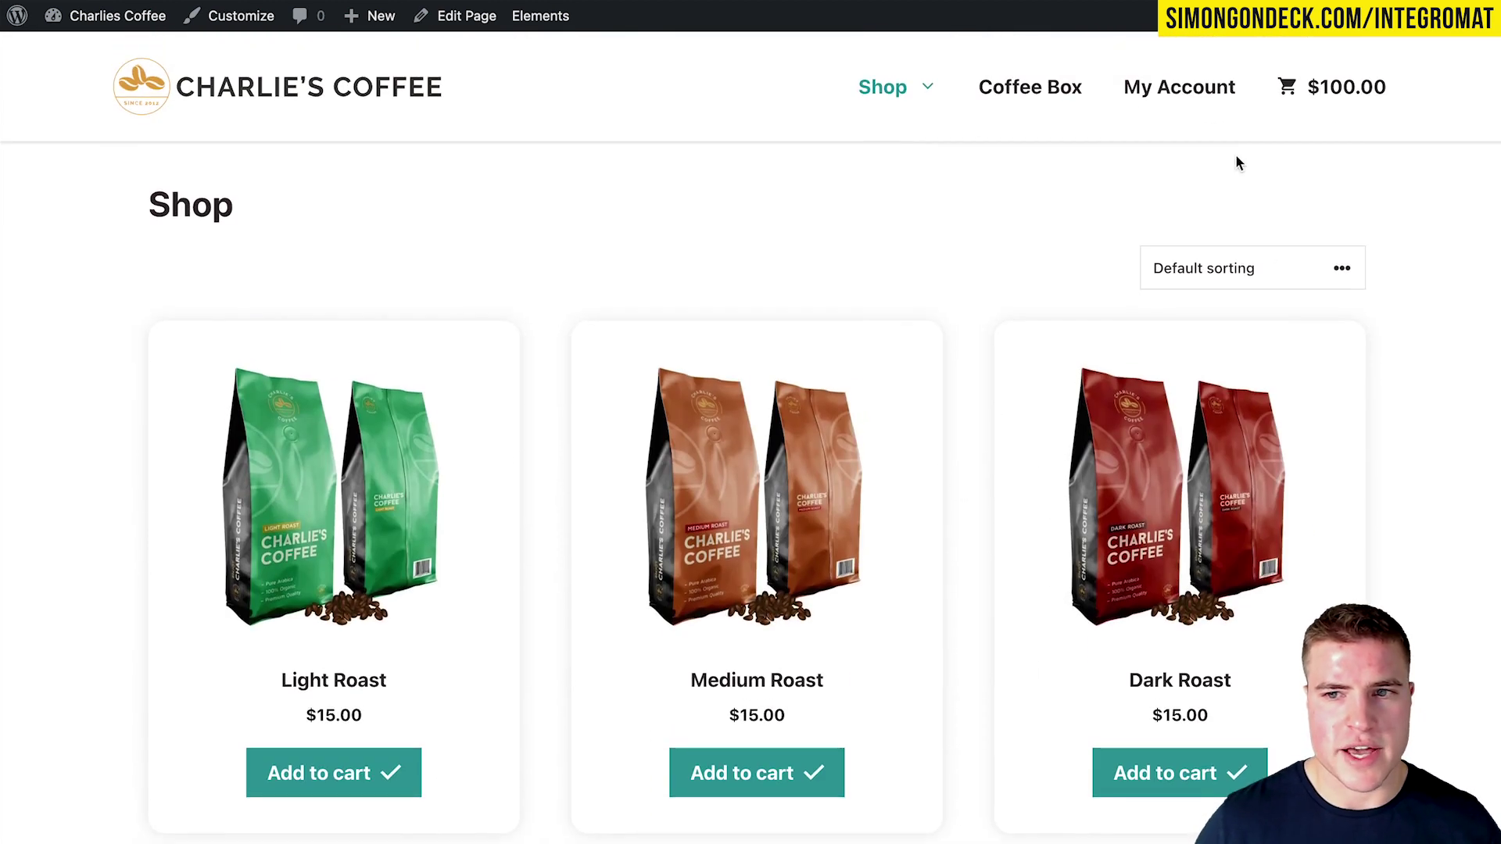
# Check out with free shipping and place the order, noting order number 394.
pyautogui.moveTo(1329, 87)
pyautogui.click(1293, 575)
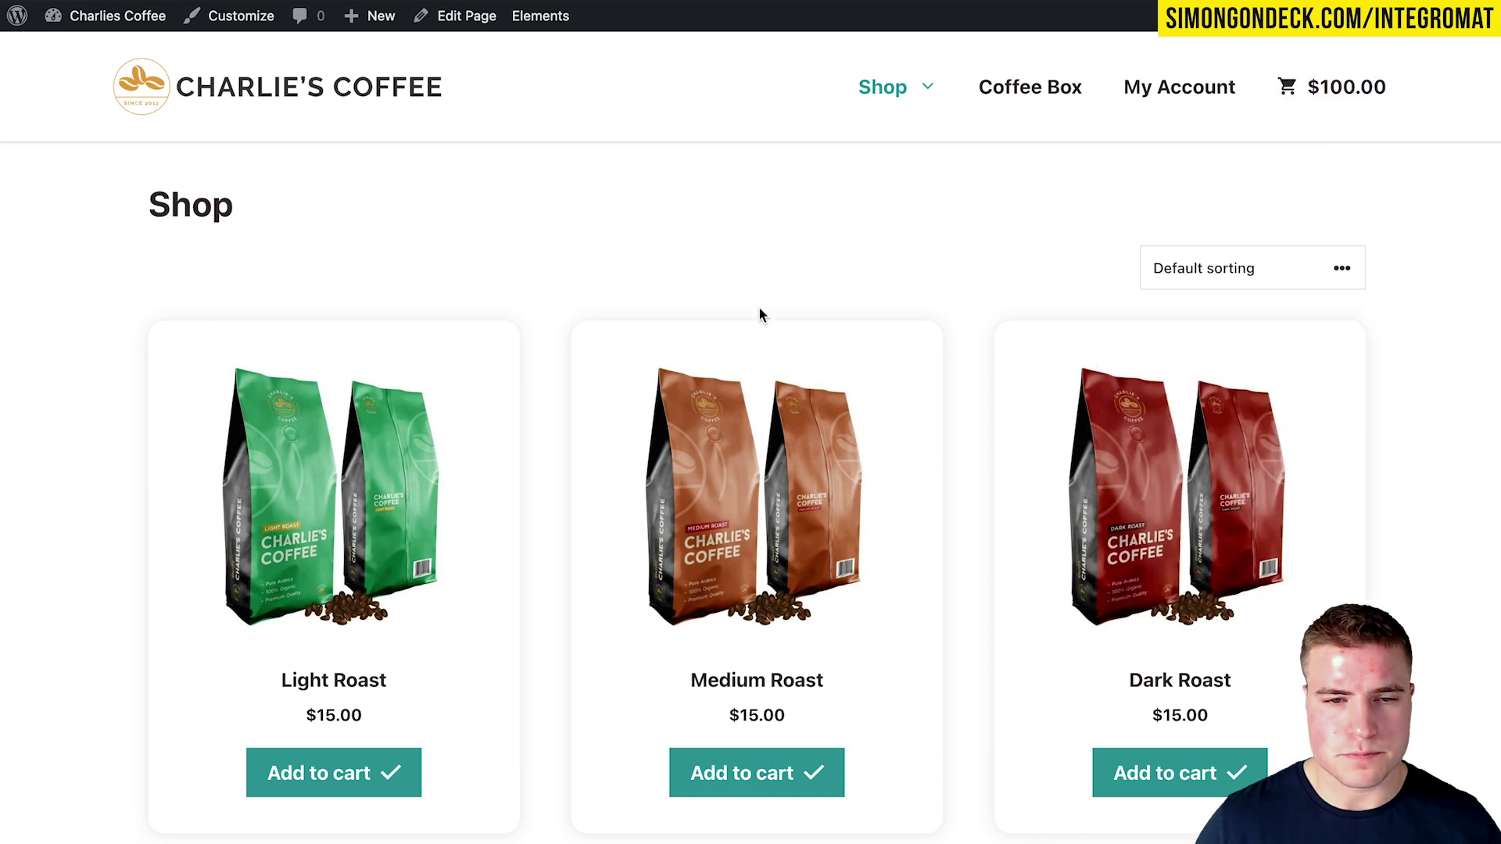
pyautogui.scroll(-10, 712, 271)
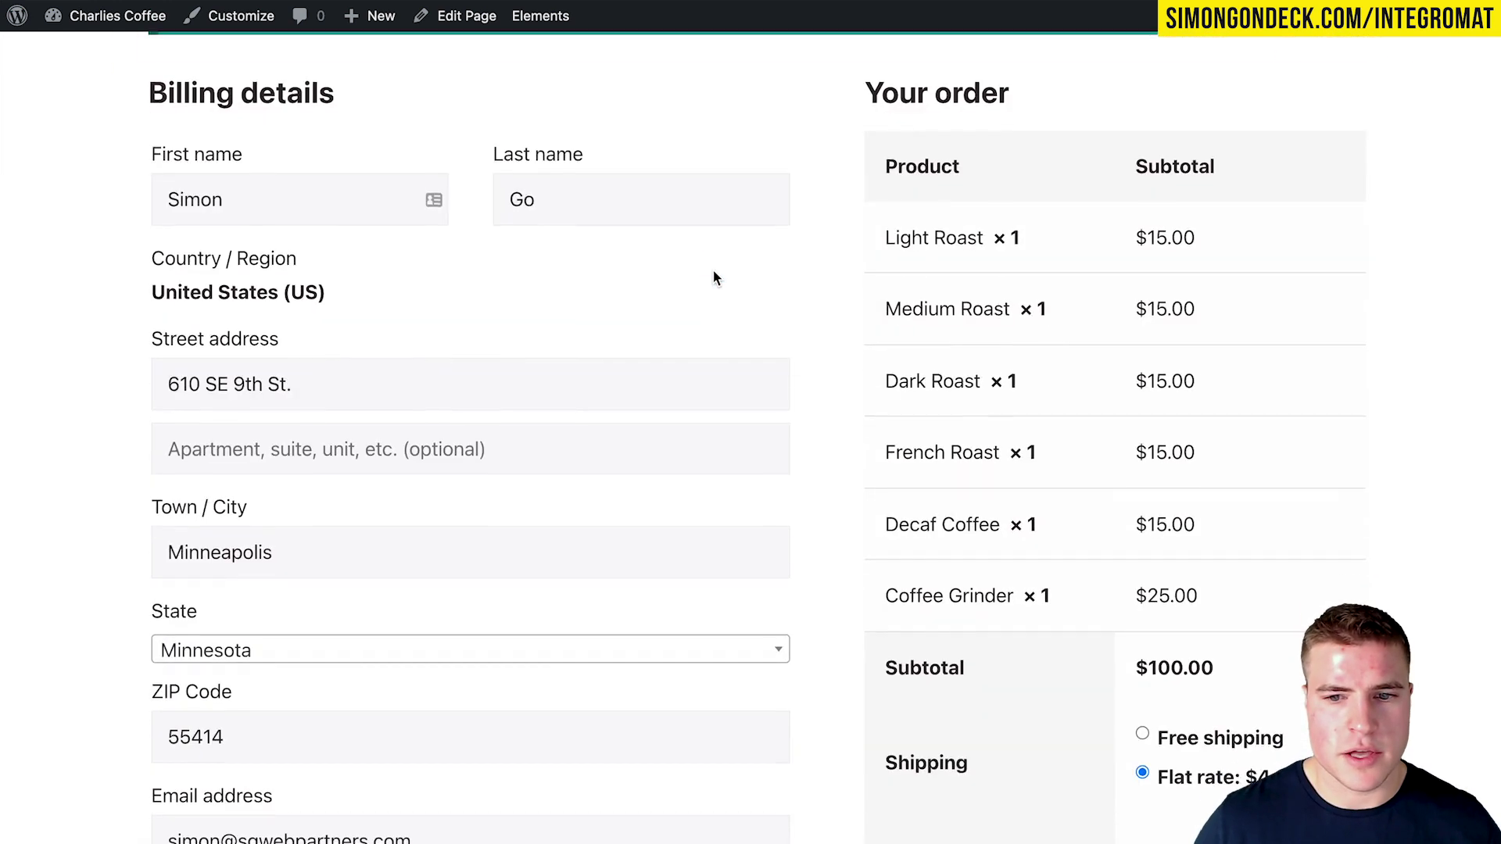
pyautogui.click(1141, 129)
pyautogui.click(1028, 822)
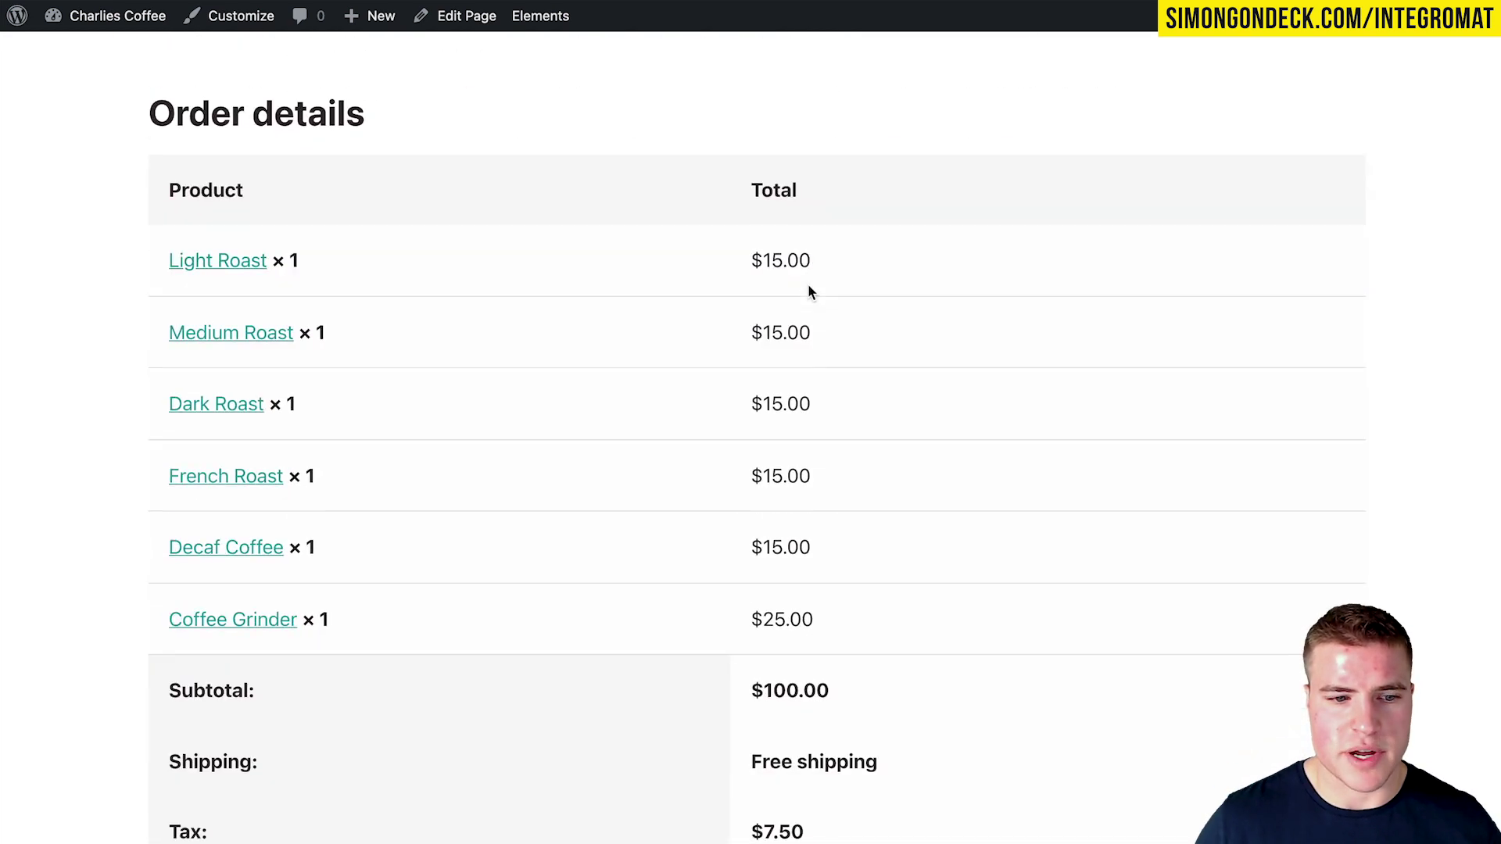
pyautogui.doubleClick(167, 240)
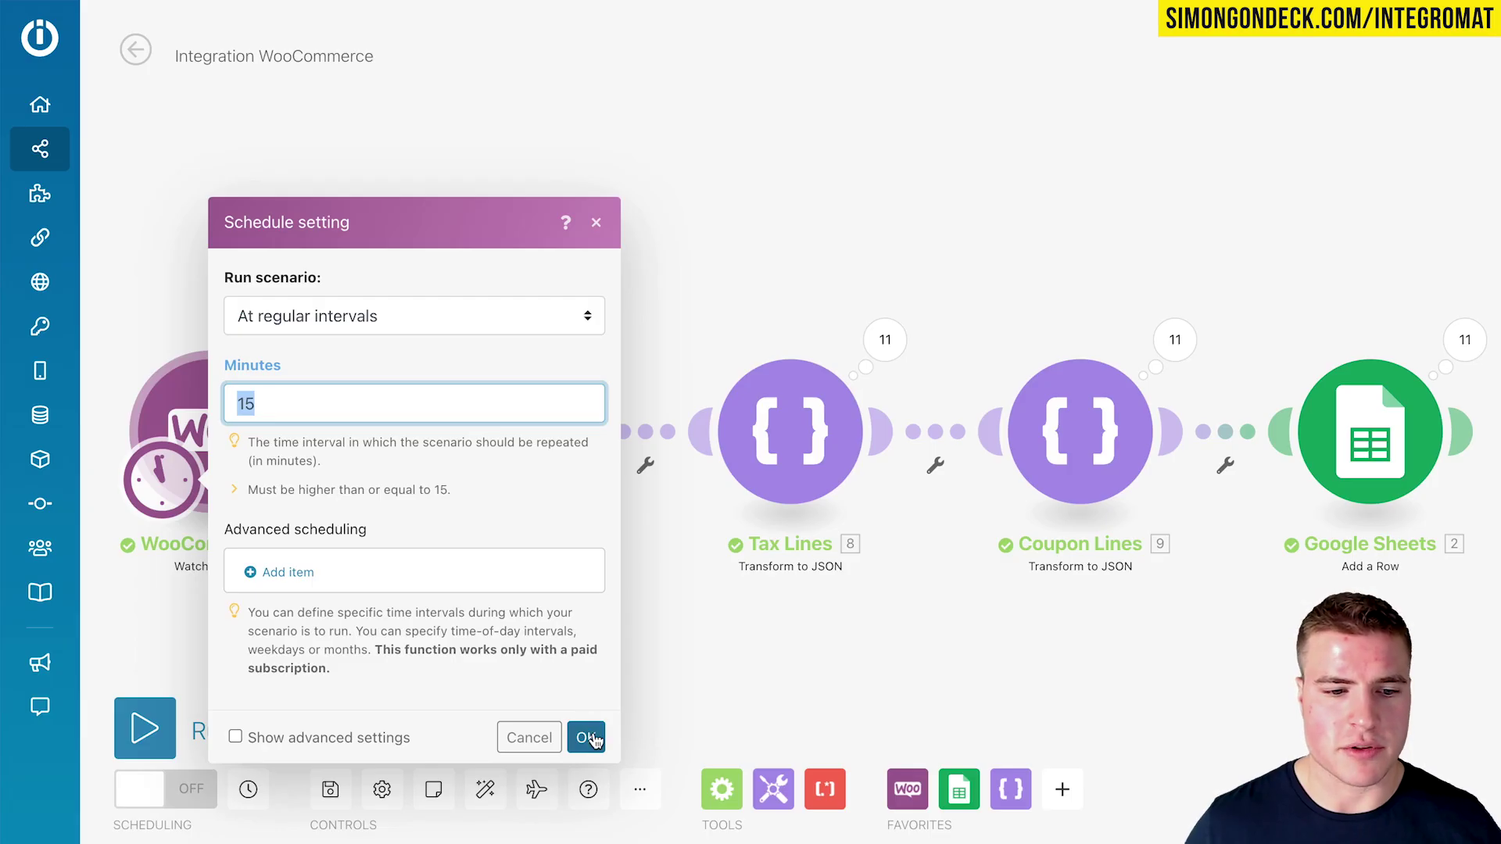
# Confirm the 15-minute schedule and find order 394 in the 10:12 PM run's WooCommerce output.
pyautogui.click(585, 733)
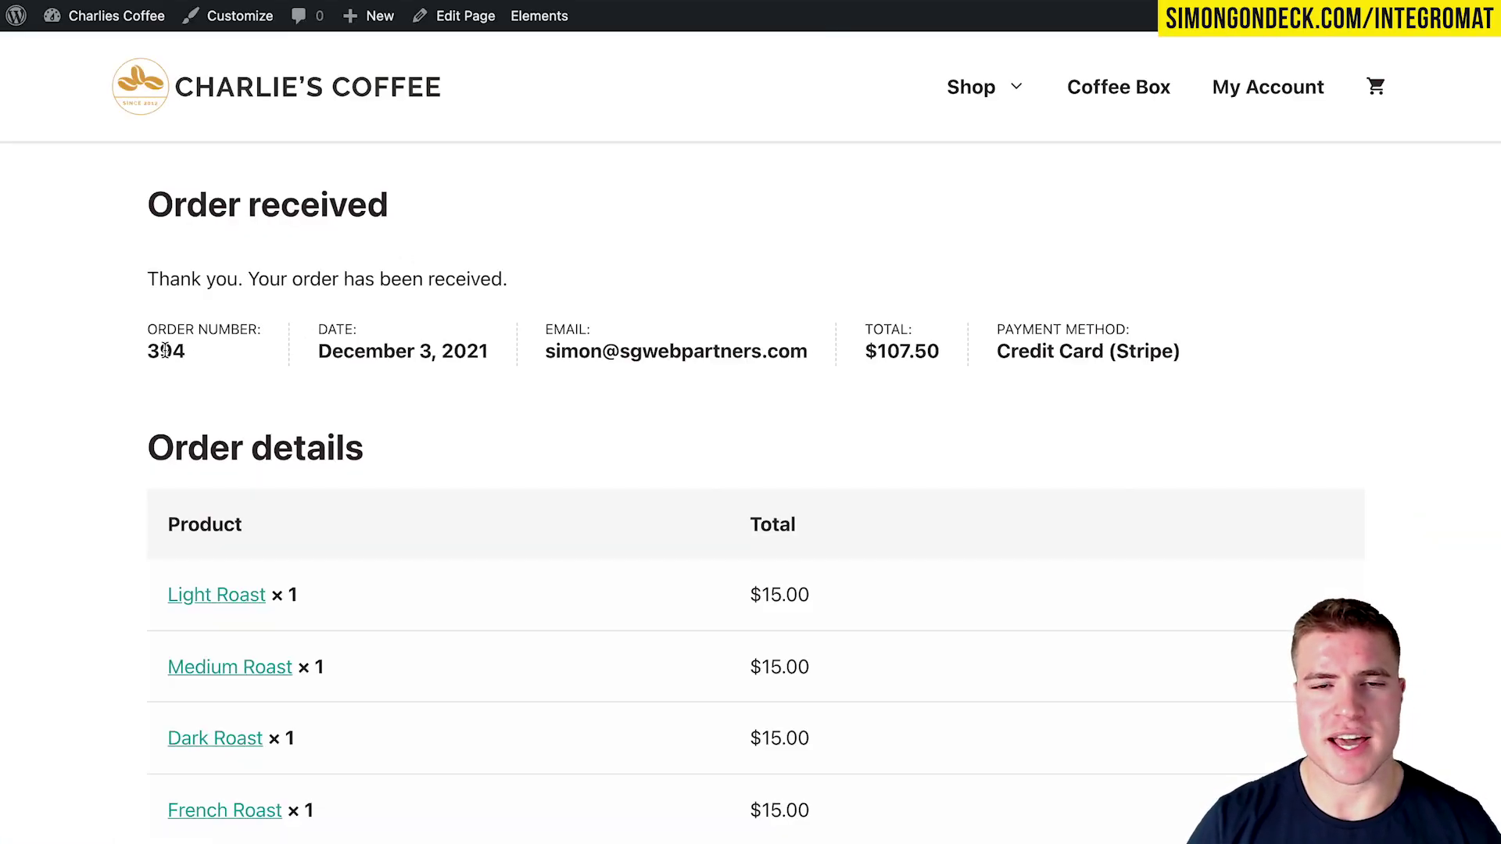
pyautogui.doubleClick(165, 349)
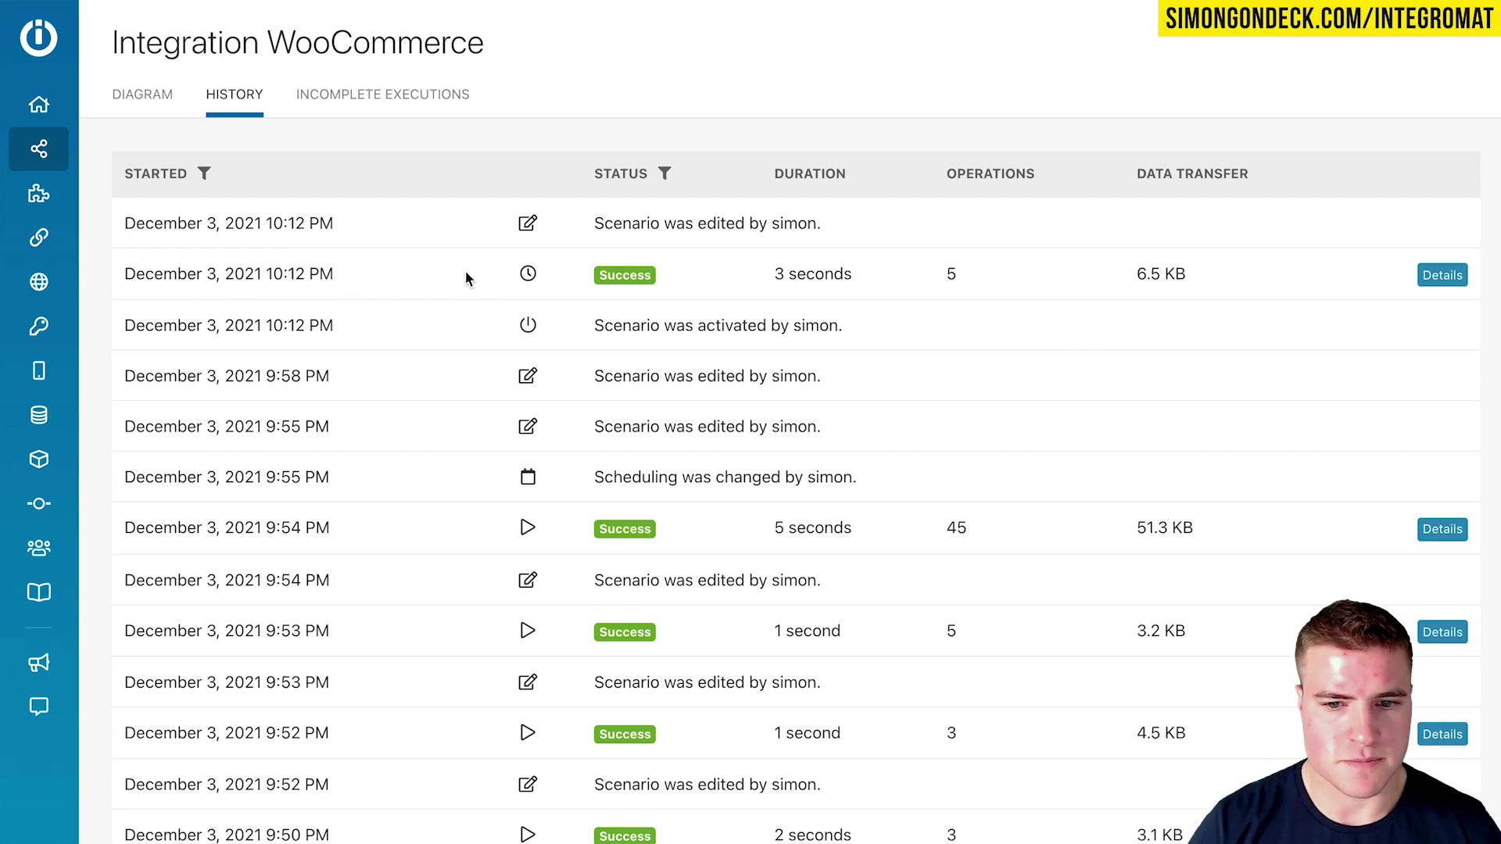
pyautogui.click(1442, 275)
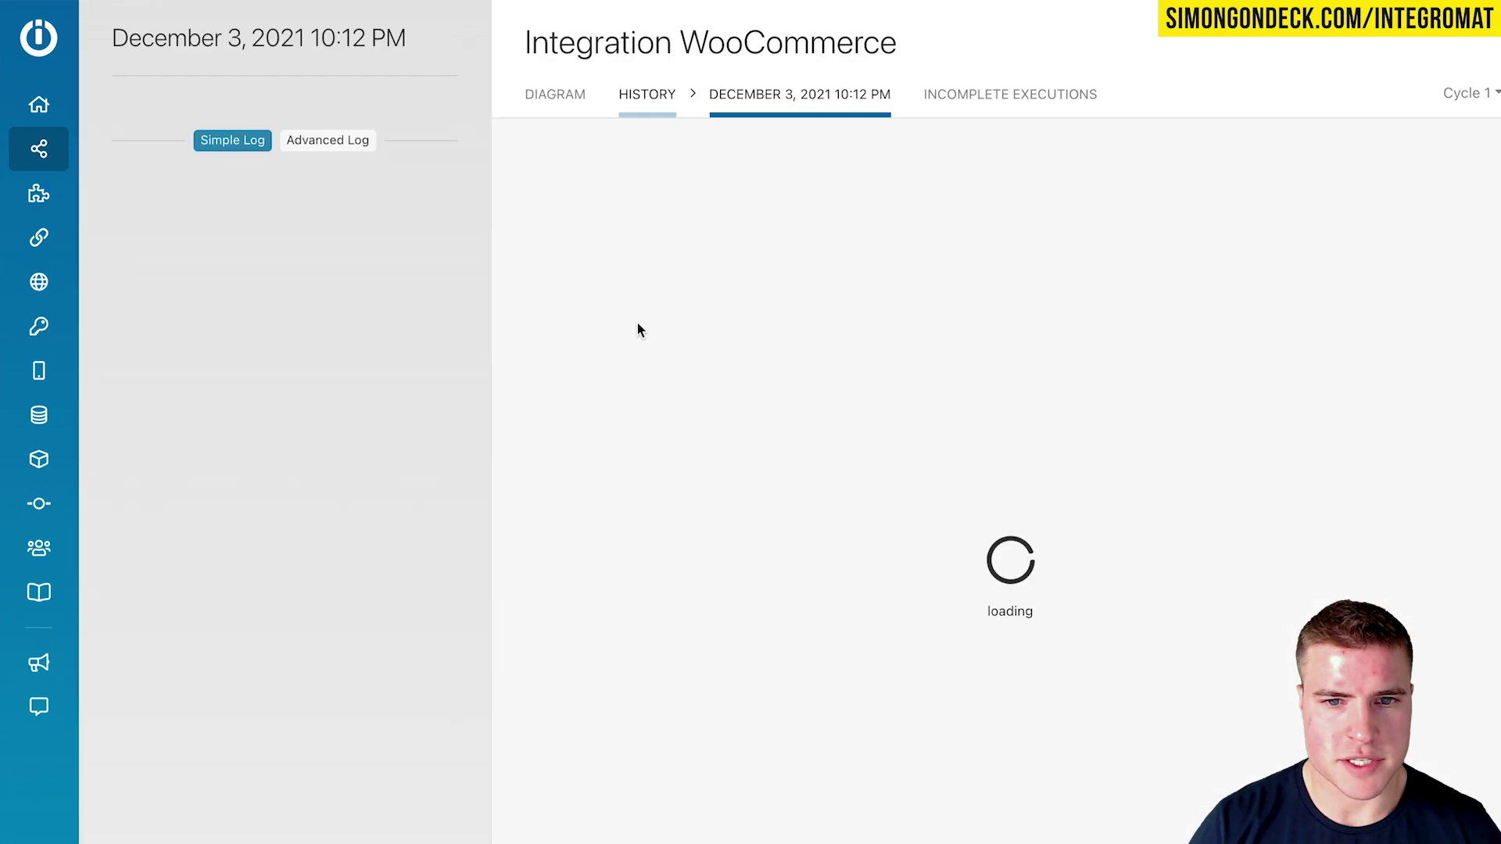
pyautogui.click(663, 484)
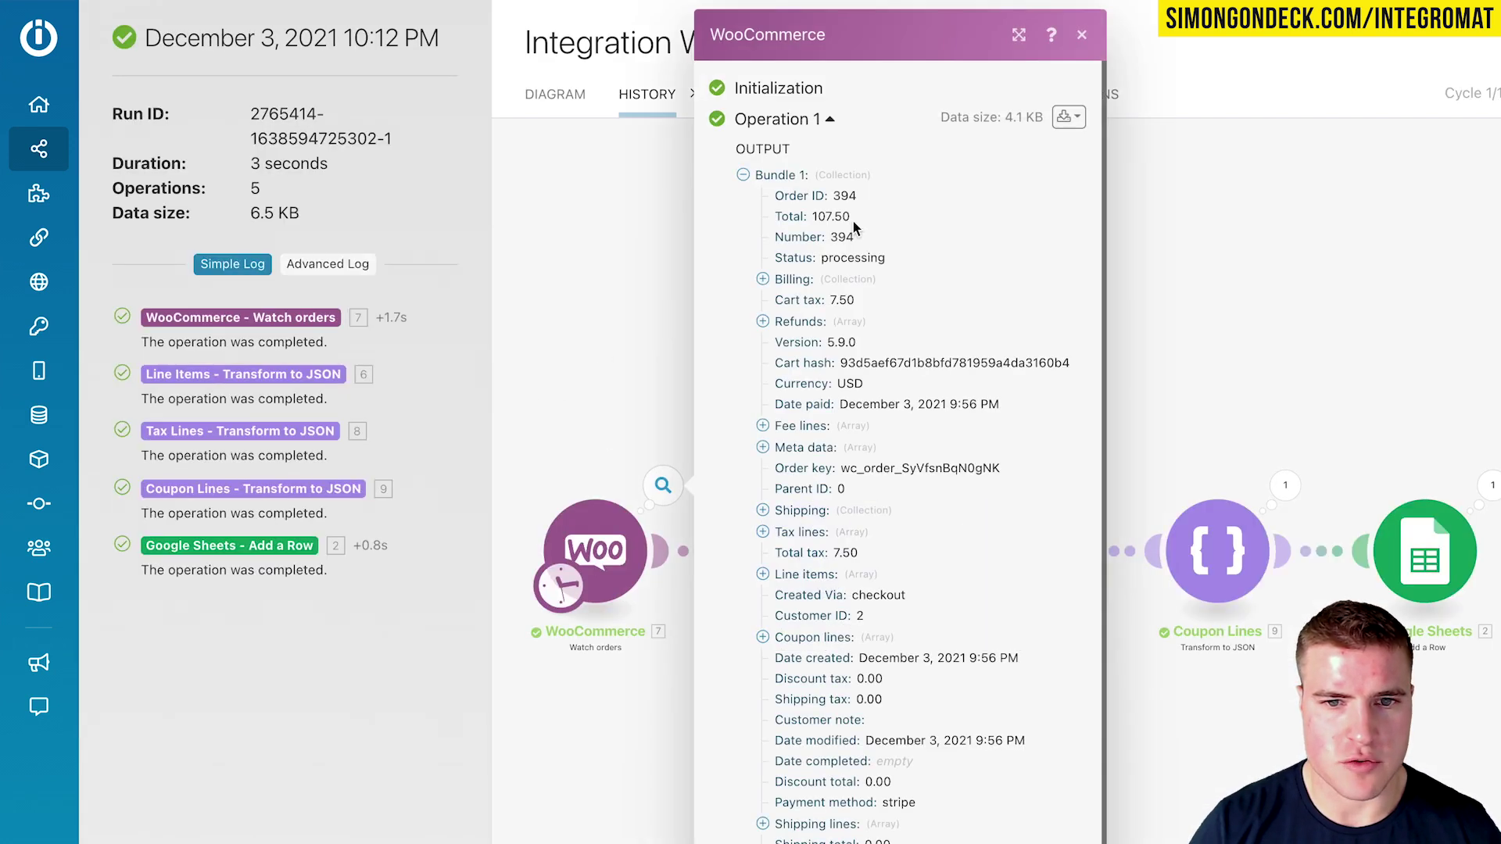
pyautogui.doubleClick(852, 195)
pyautogui.hotkey('ctrl', 'f')
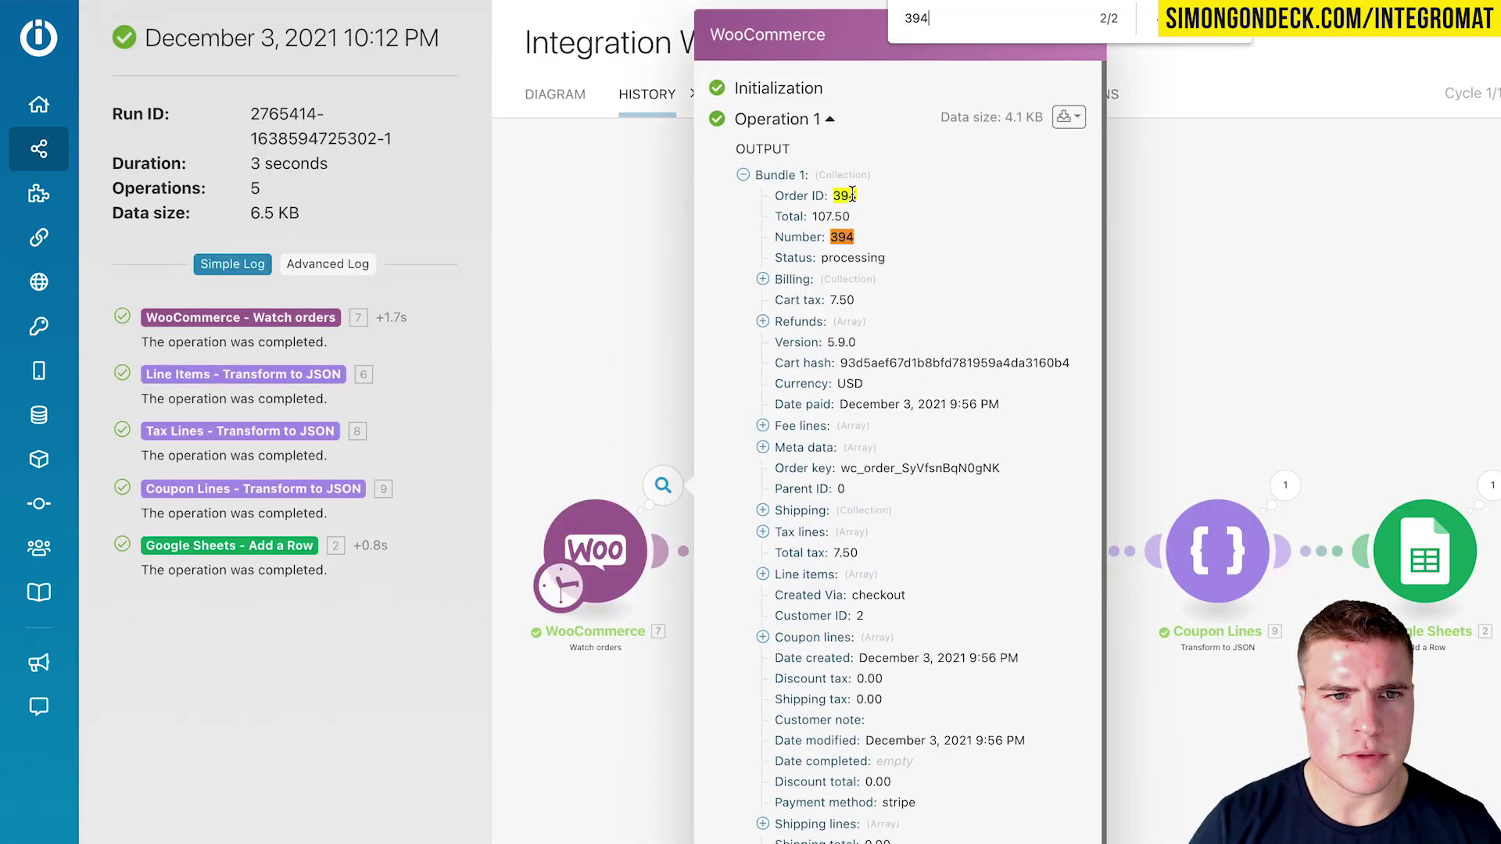
pyautogui.click(1190, 251)
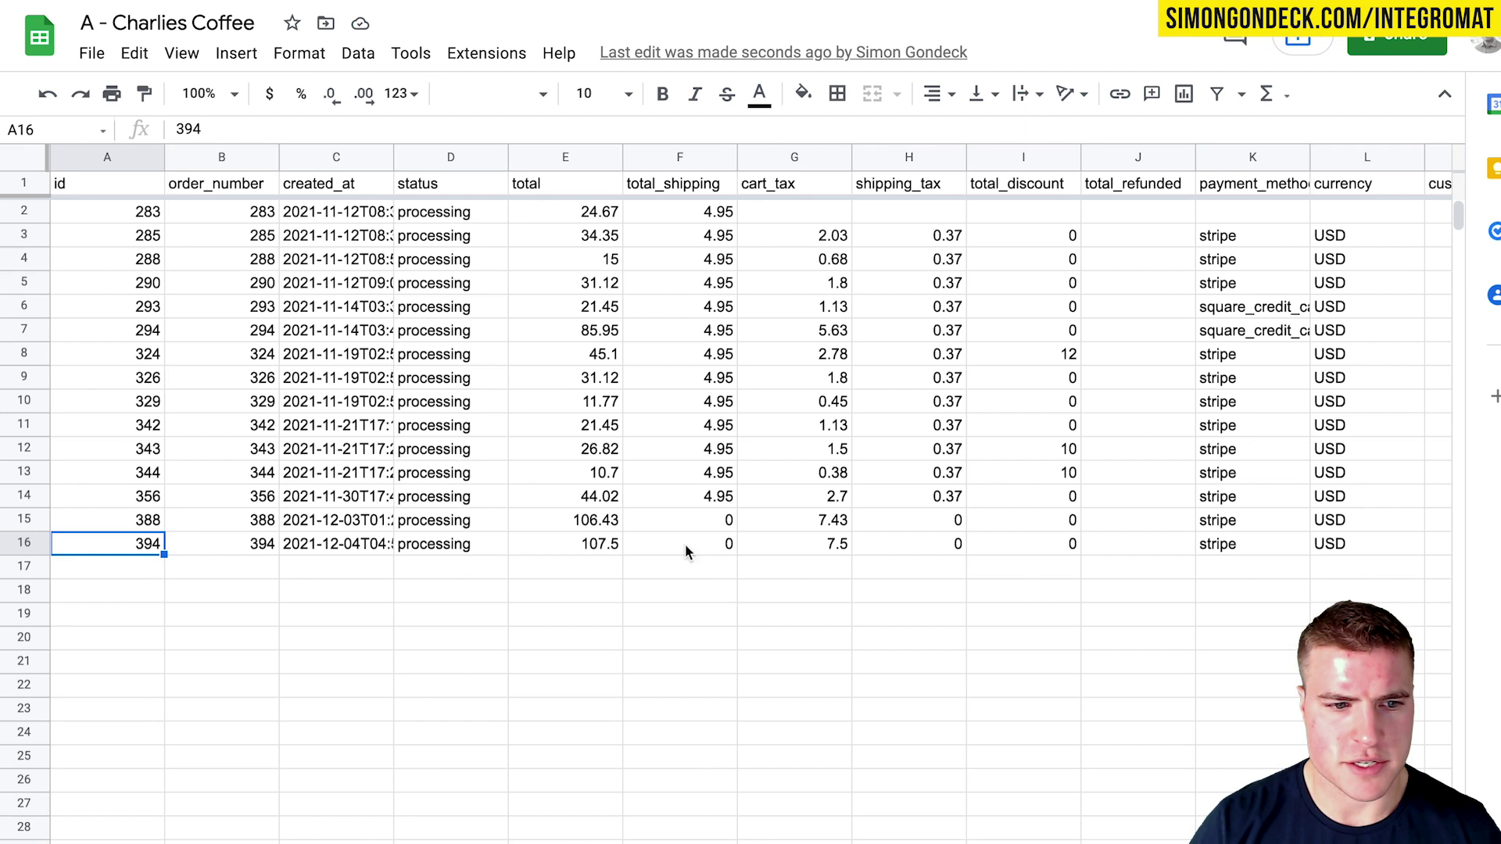
# Read order 394's row 16 and expand the formula bar to show its full line_items JSON.
pyautogui.click(567, 551)
pyautogui.press('Right')
pyautogui.press('Right')
pyautogui.press('Right')
pyautogui.press('Right')
pyautogui.press('Right')
pyautogui.press('Right')
pyautogui.press('Right')
pyautogui.press('Right')
pyautogui.press('Right')
pyautogui.press('Right')
pyautogui.press('Right')
pyautogui.press('Right')
pyautogui.press('Right')
pyautogui.press('Right')
pyautogui.press('Right')
pyautogui.press('Right')
pyautogui.press('Right')
pyautogui.press('Right')
pyautogui.press('Right')
pyautogui.press('Right')
pyautogui.press('Right')
pyautogui.press('Right')
pyautogui.press('Right')
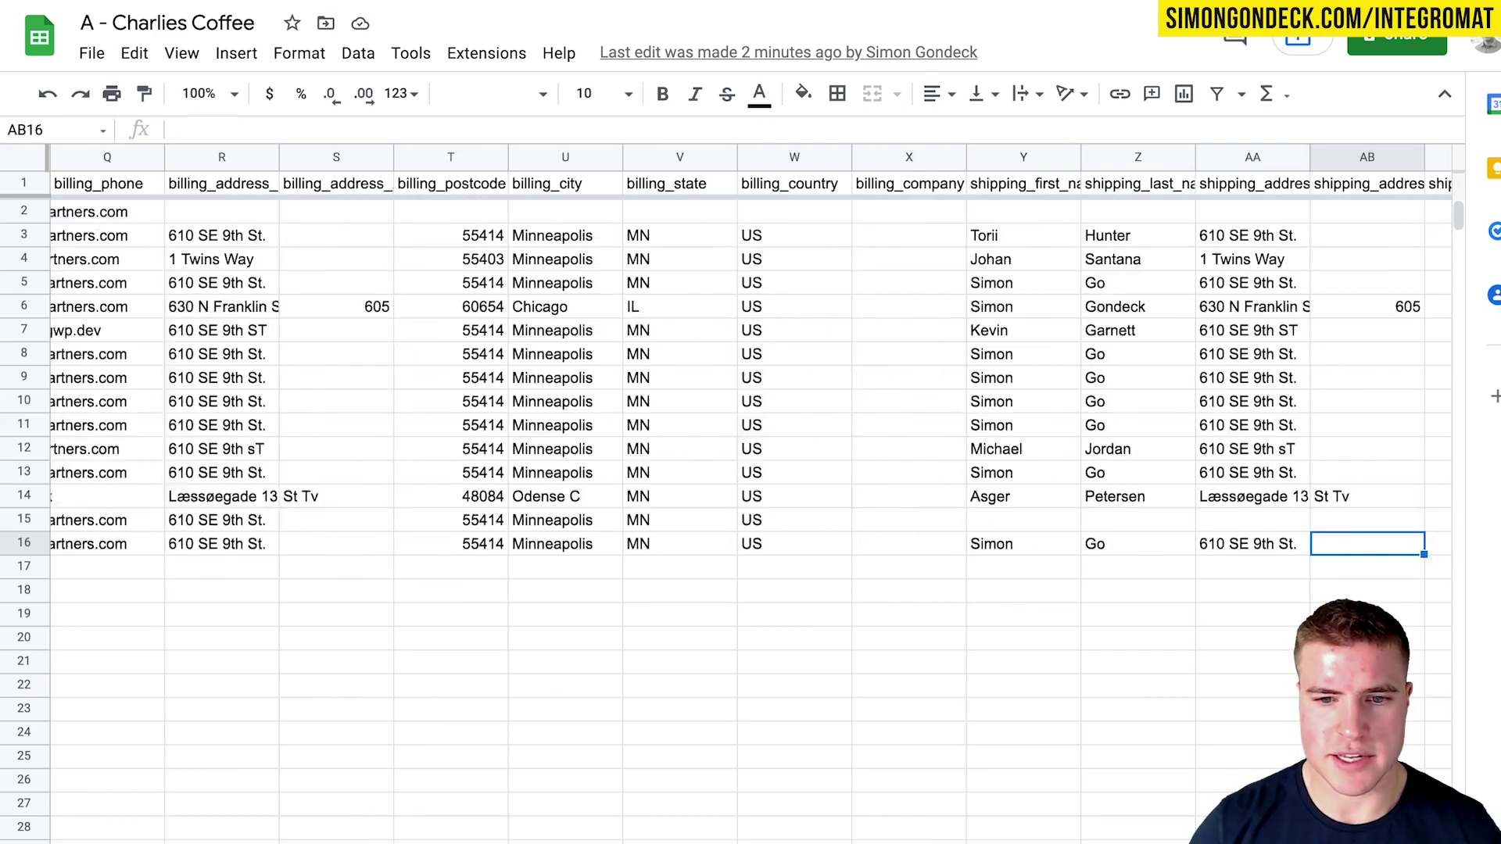
pyautogui.press('Right')
pyautogui.press('Right')
pyautogui.press('Right')
pyautogui.press('Right')
pyautogui.press('Right')
pyautogui.press('Right')
pyautogui.press('Right')
pyautogui.press('Right')
pyautogui.press('Right')
pyautogui.press('Right')
pyautogui.press('Right')
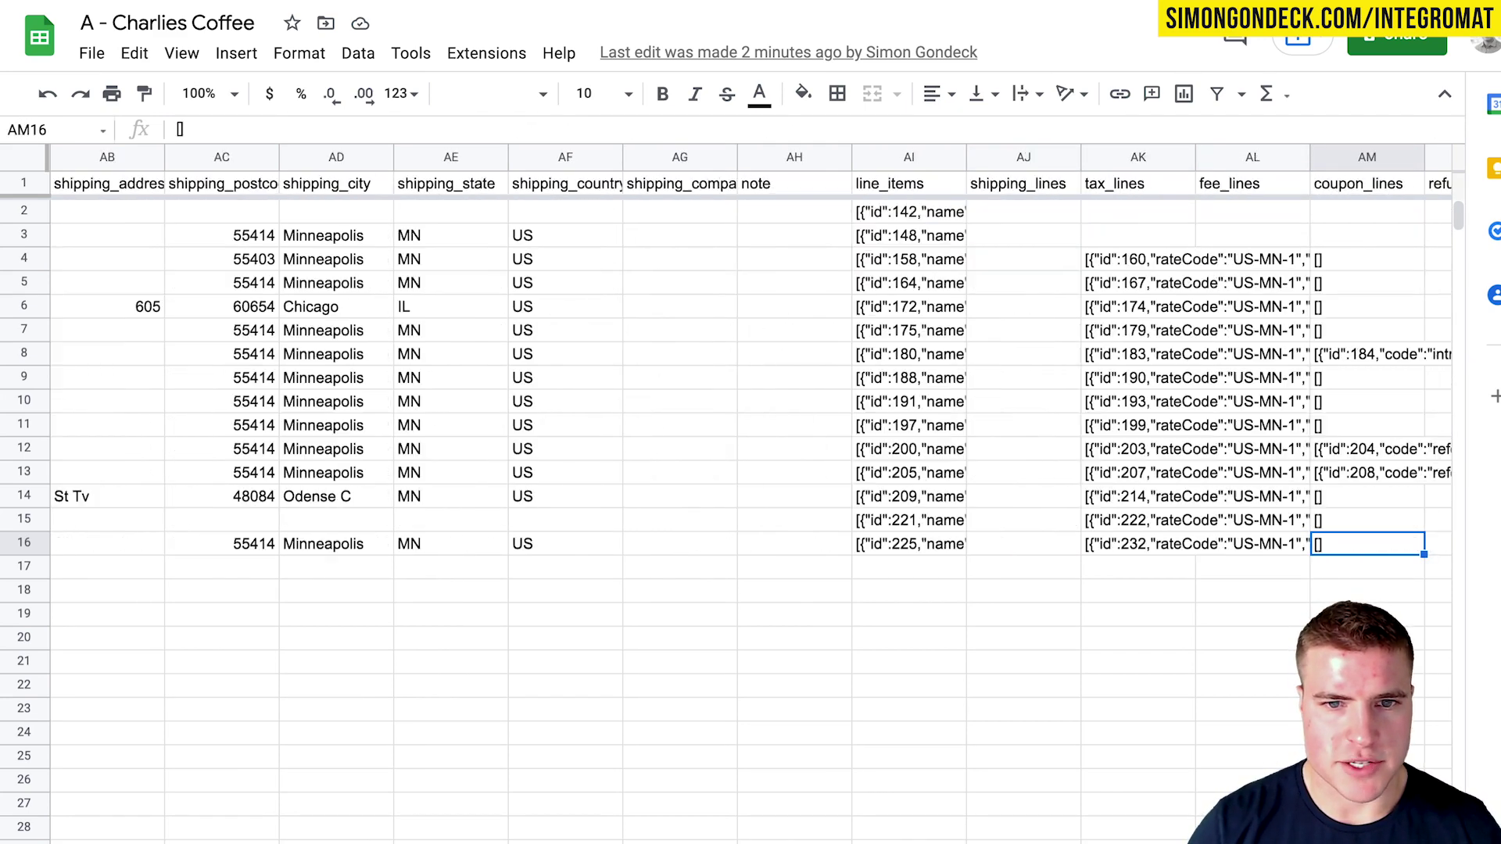
pyautogui.click(870, 551)
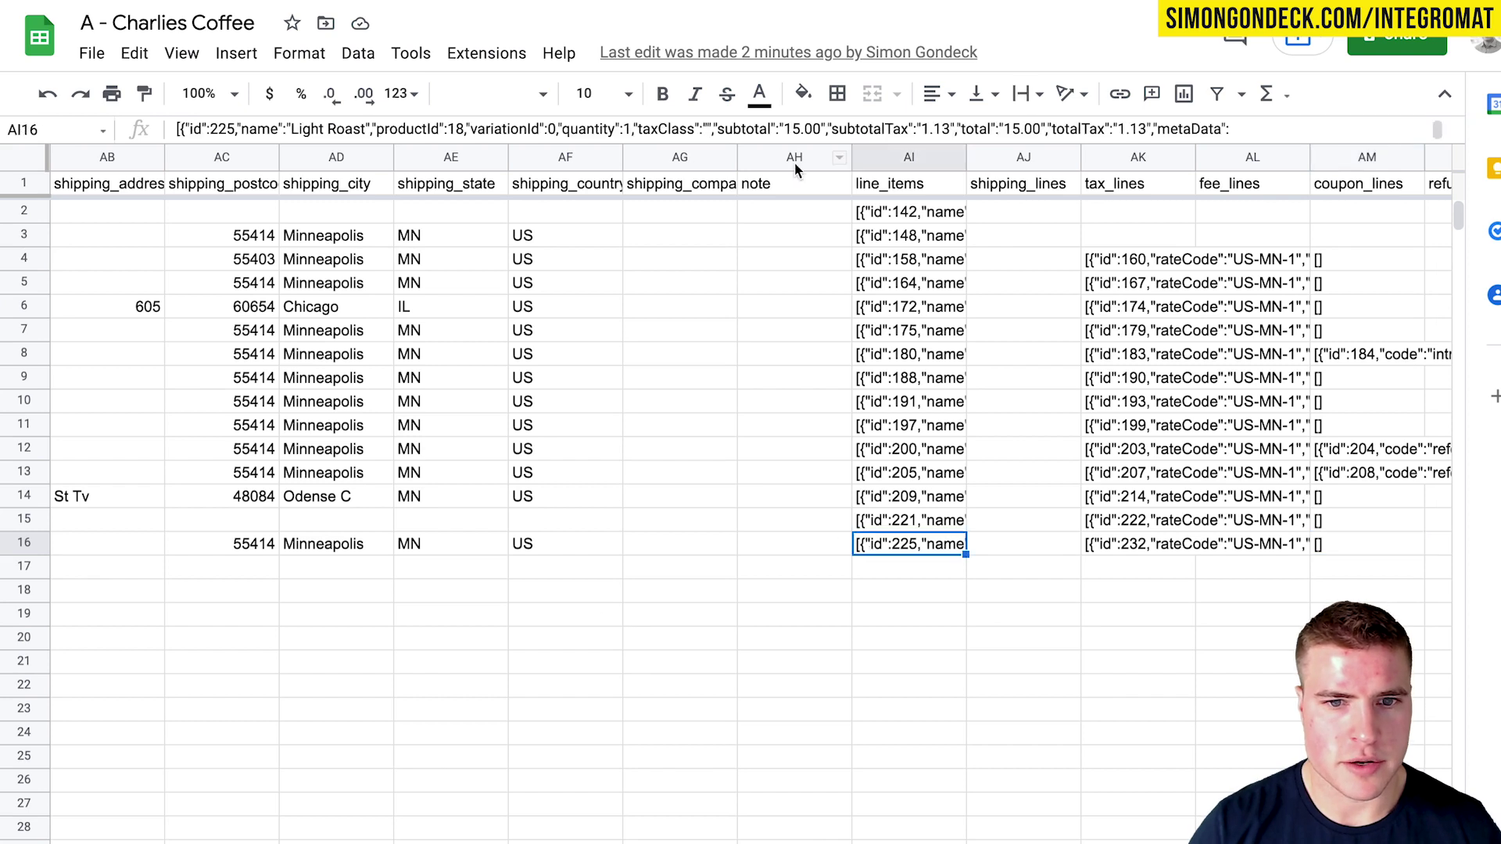
pyautogui.moveTo(798, 141); pyautogui.dragTo(790, 569)
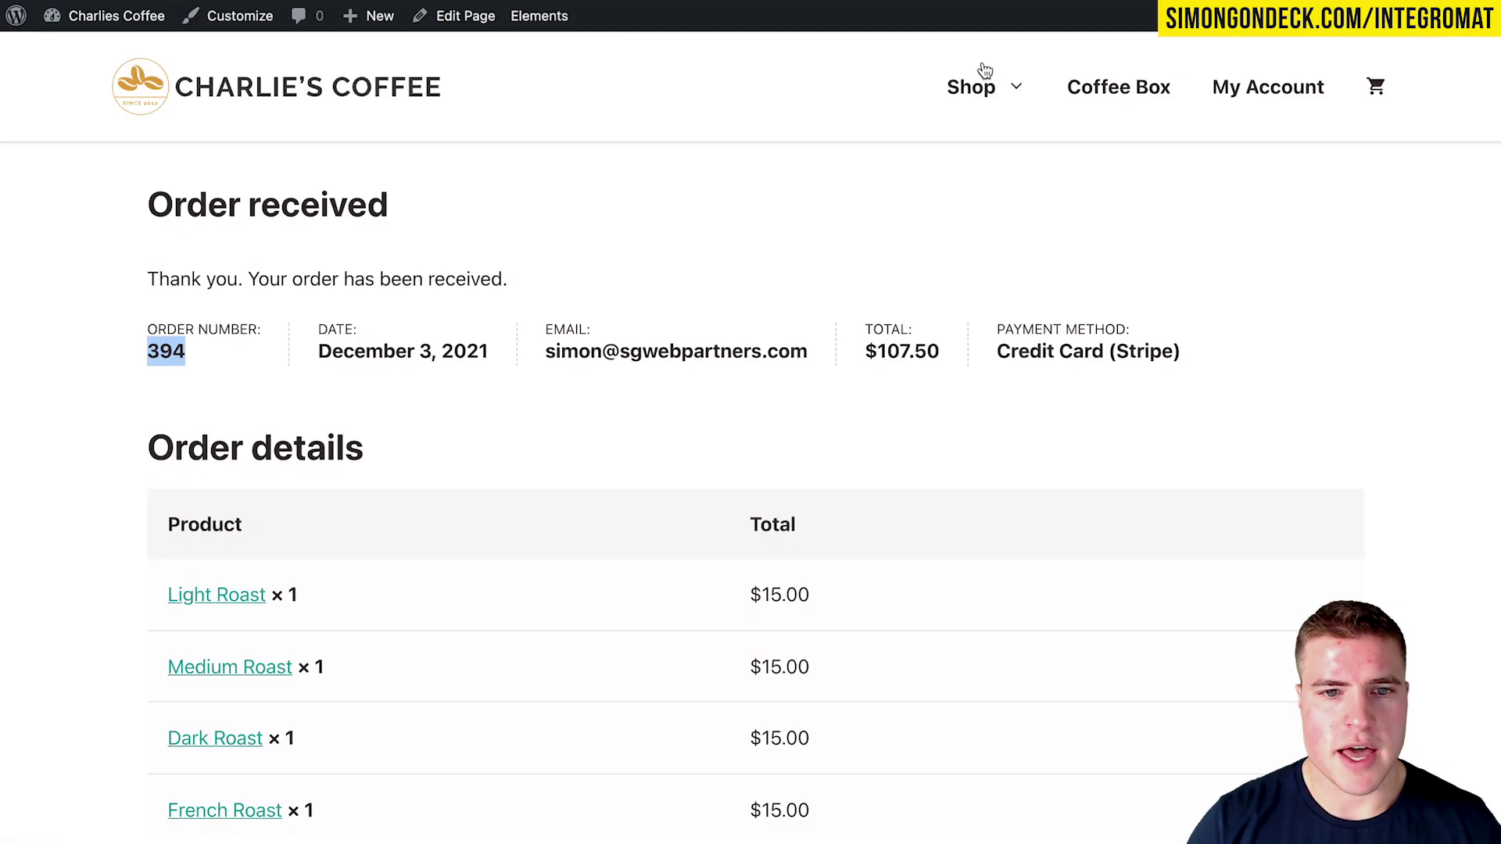
pyautogui.scroll(-2, 981, 125)
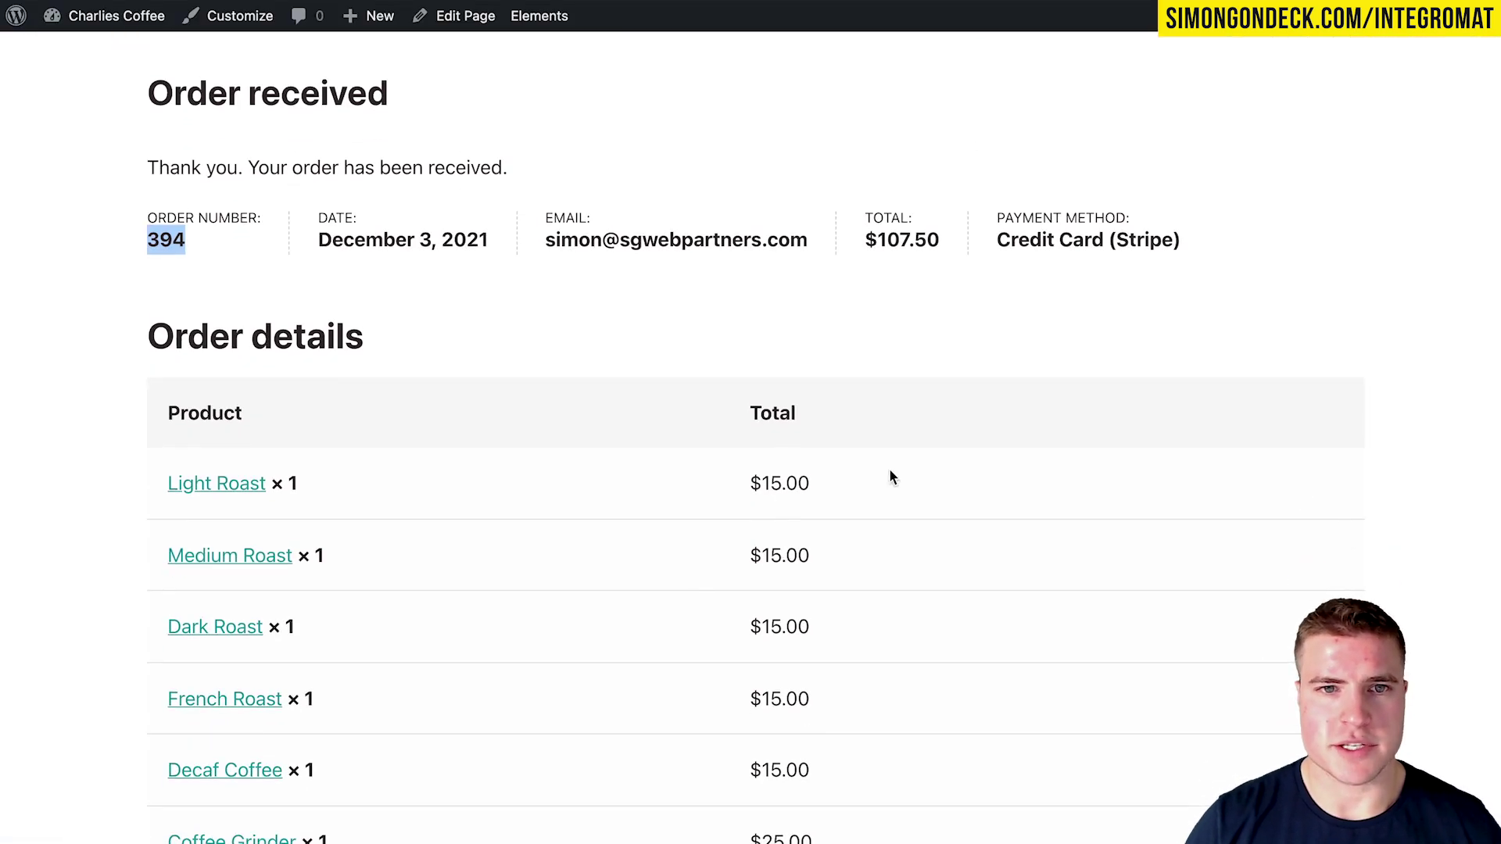
pyautogui.scroll(2, 888, 472)
# Compare against the store's order page, then reopen the order scenario in the Integromat editor.
pyautogui.click(860, 315)
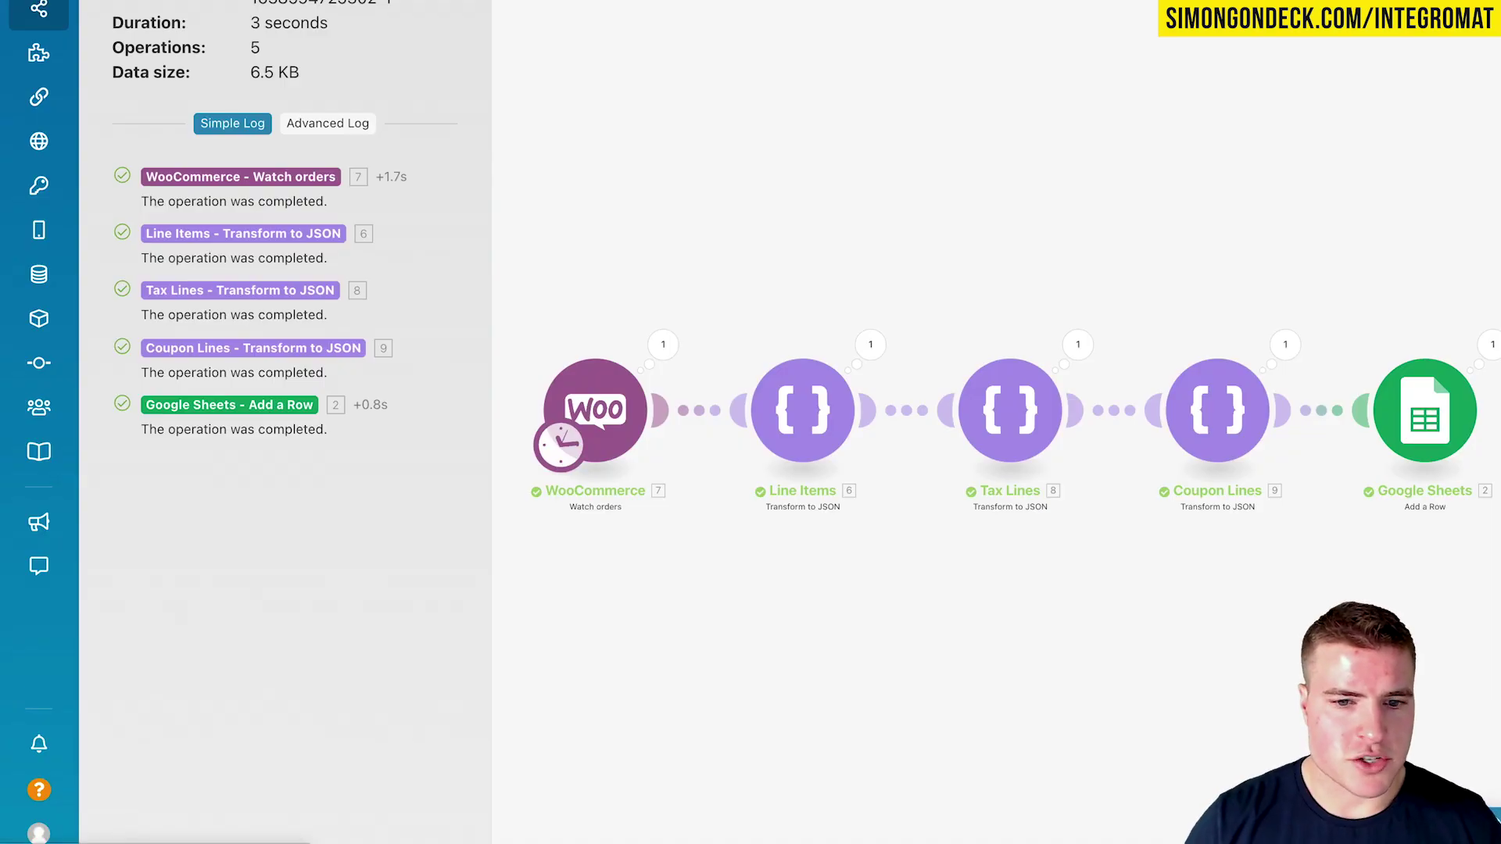
pyautogui.click(522, 3)
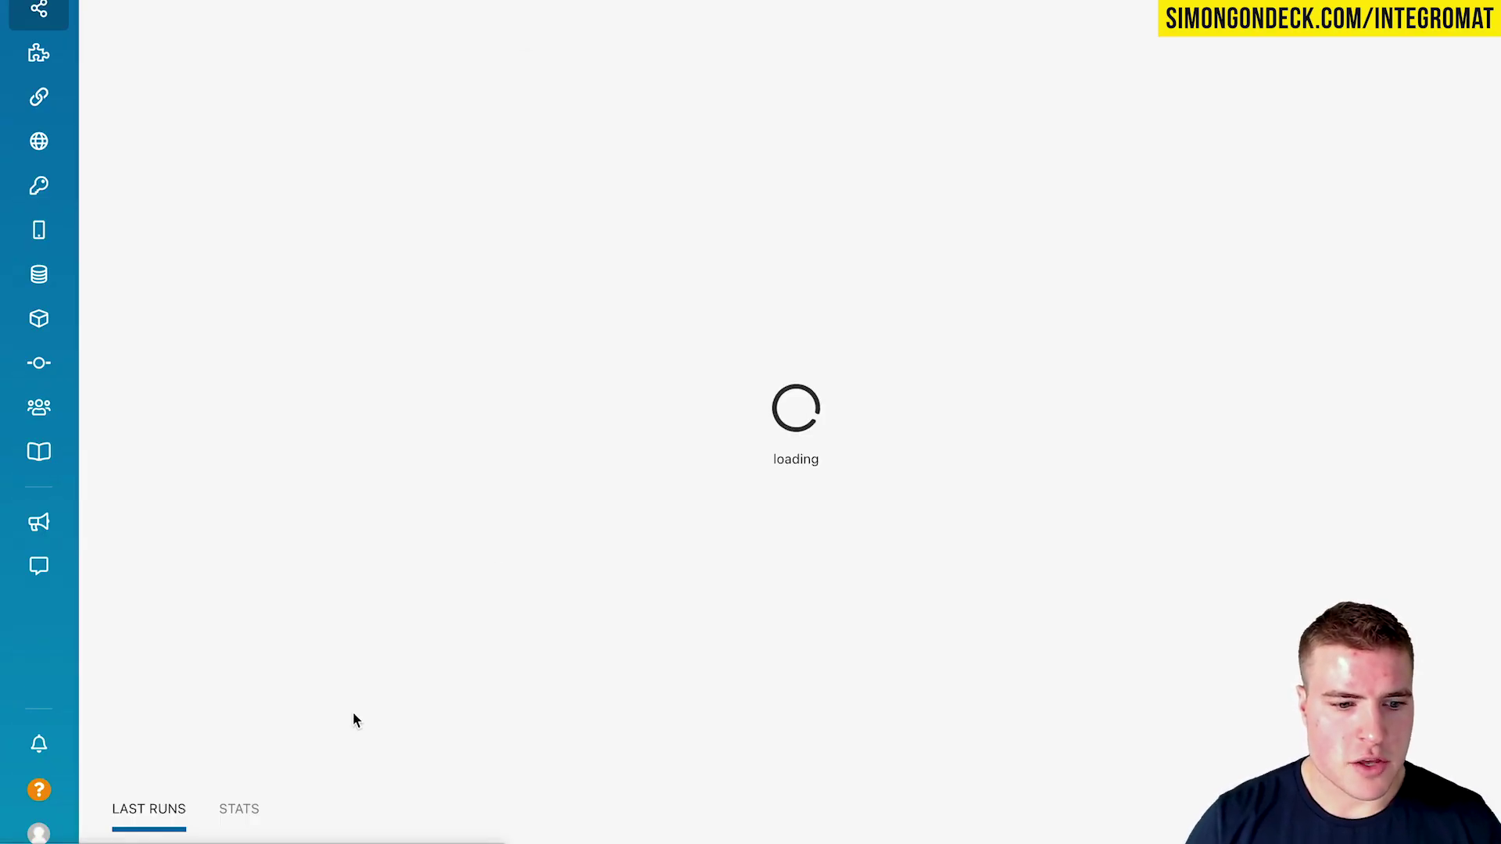
pyautogui.click(287, 569)
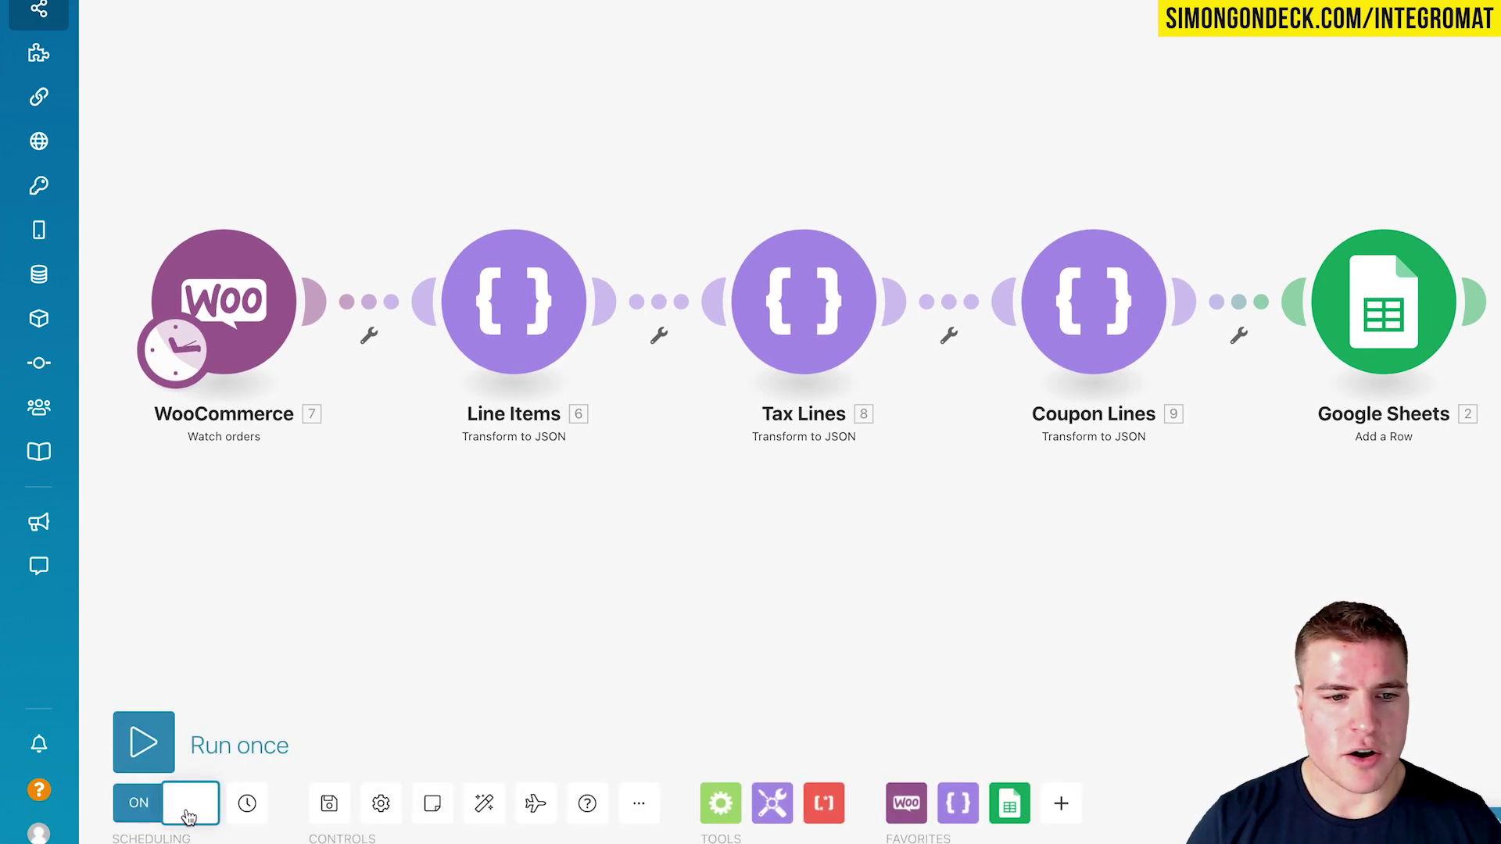
# Verify the 15-minute schedule, then open the WooCommerce Watch orders trigger settings.
pyautogui.click(200, 371)
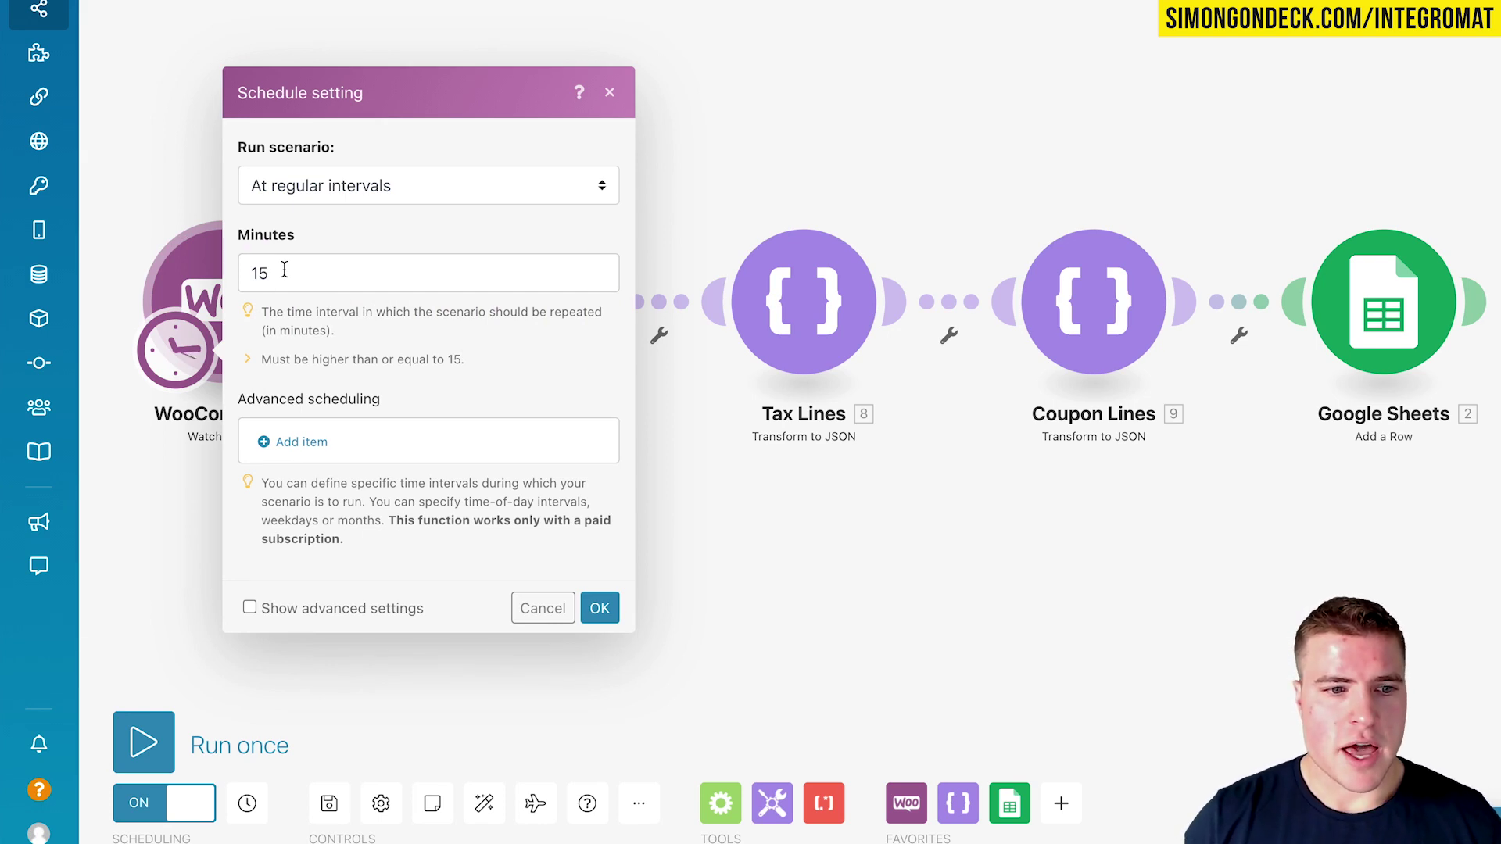
pyautogui.click(368, 37)
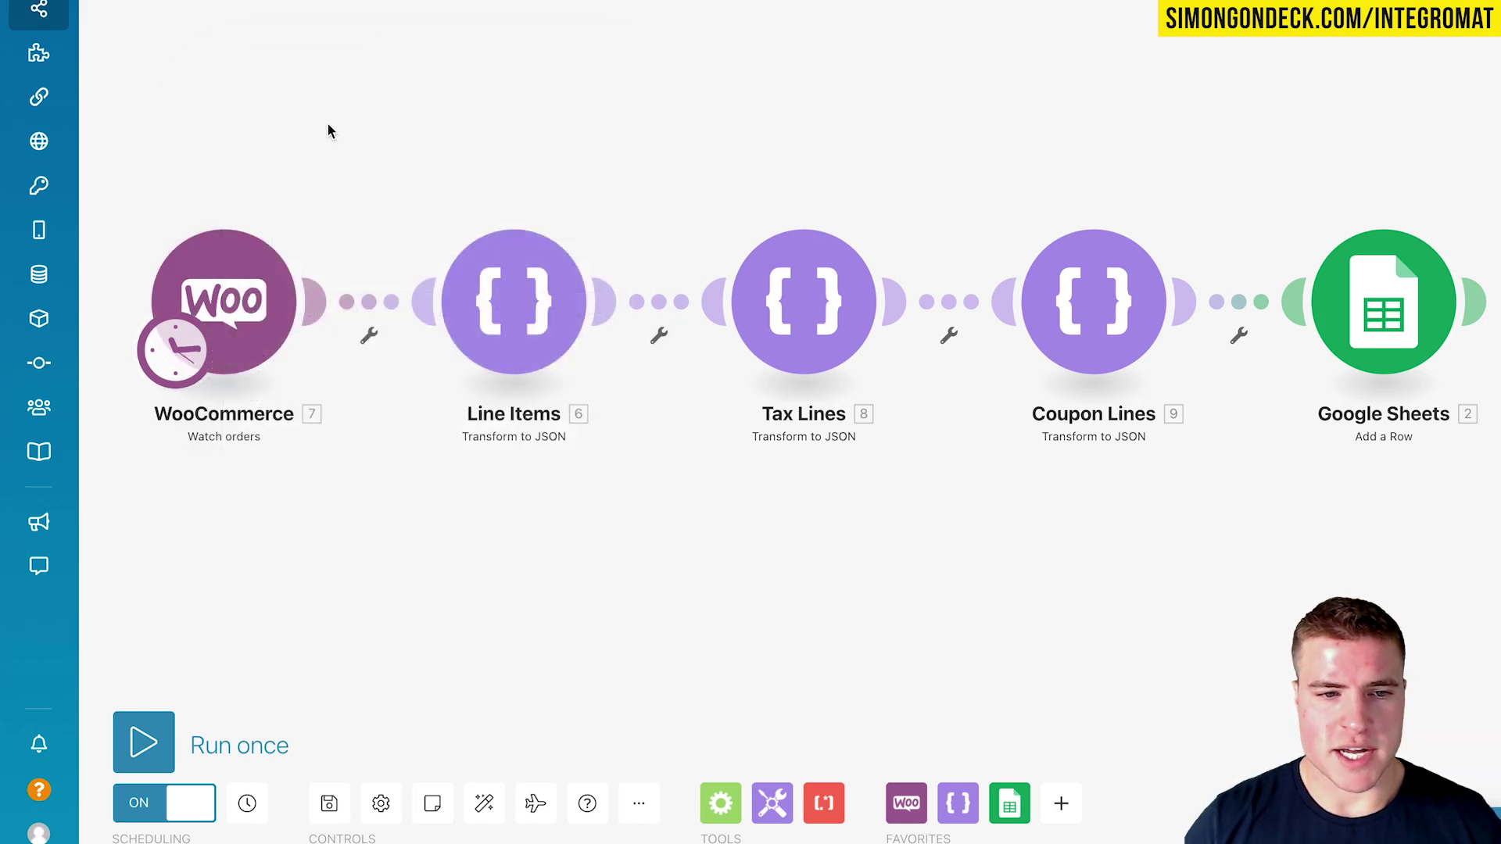
pyautogui.click(252, 273)
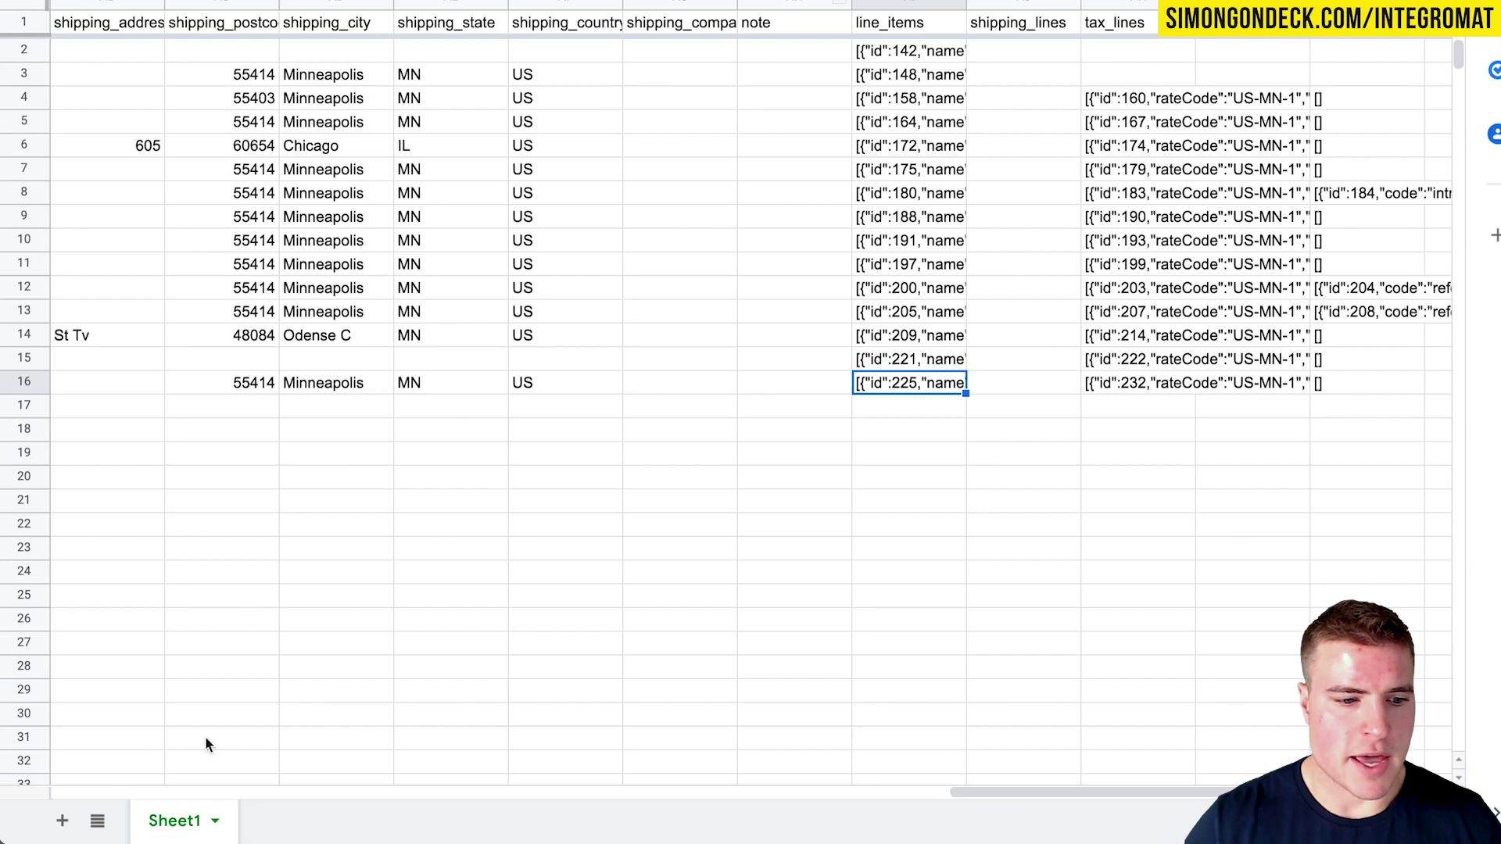
# Add two new sheets named 'customers' and 'subscriptions'.
pyautogui.hotkey('shift', 'F11')
pyautogui.doubleClick(282, 821)
pyautogui.write('customers')
pyautogui.press('Return')
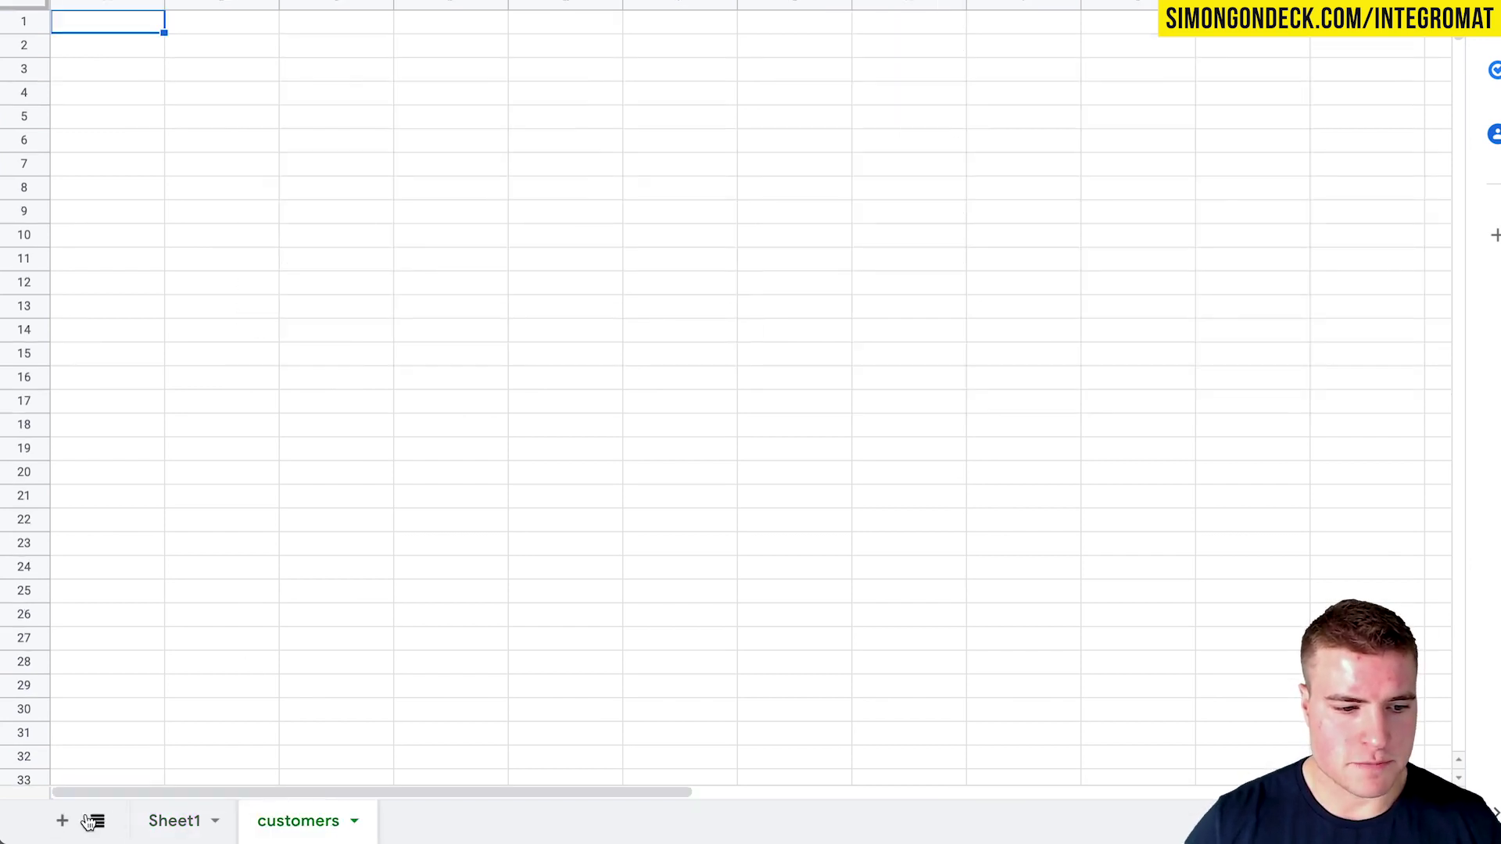
pyautogui.click(61, 821)
pyautogui.doubleClick(413, 823)
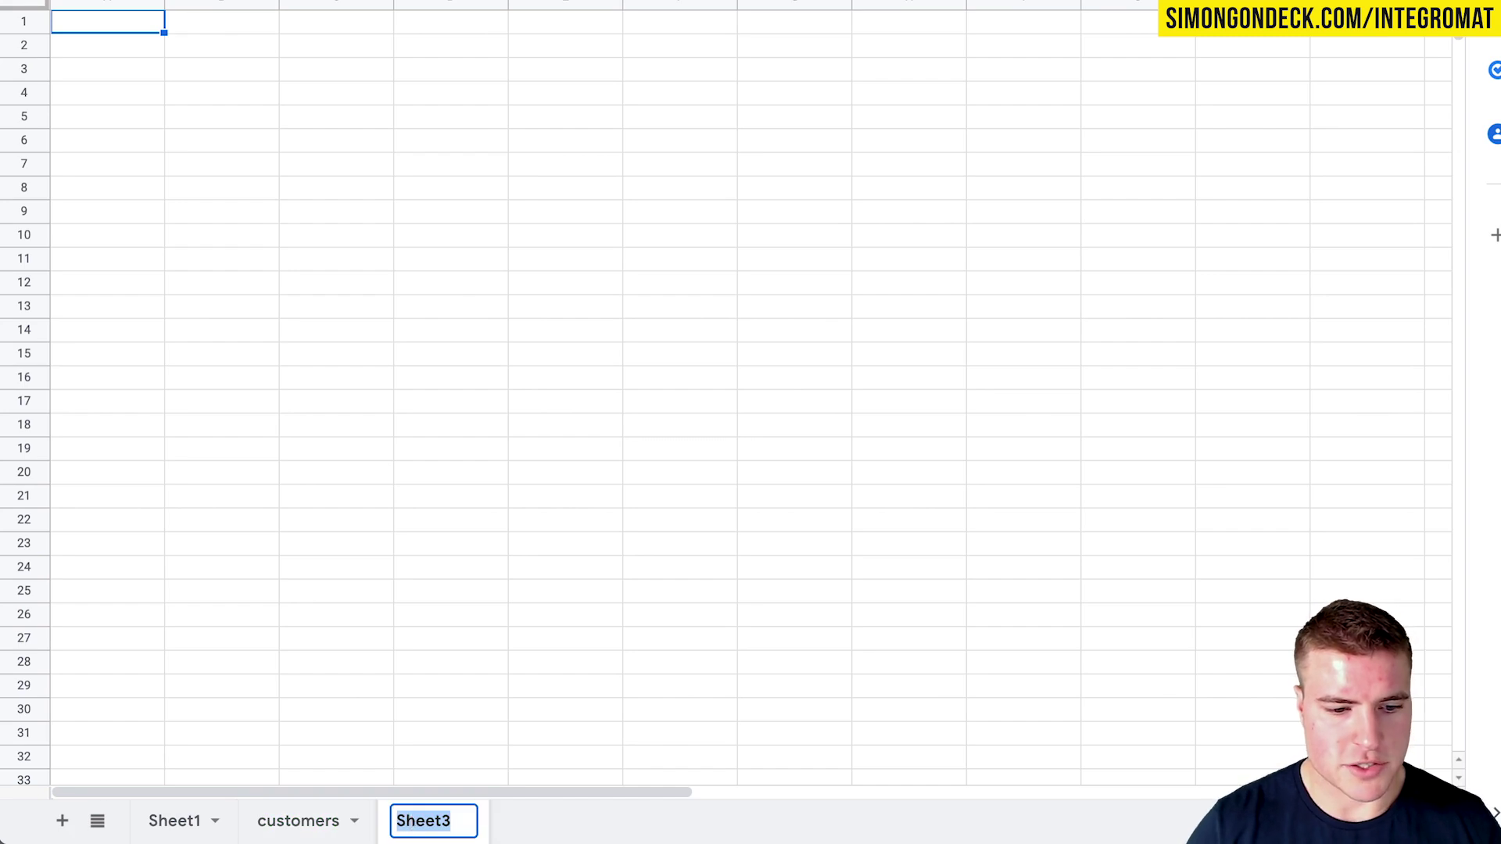
pyautogui.write('subscriptions')
pyautogui.press('Return')
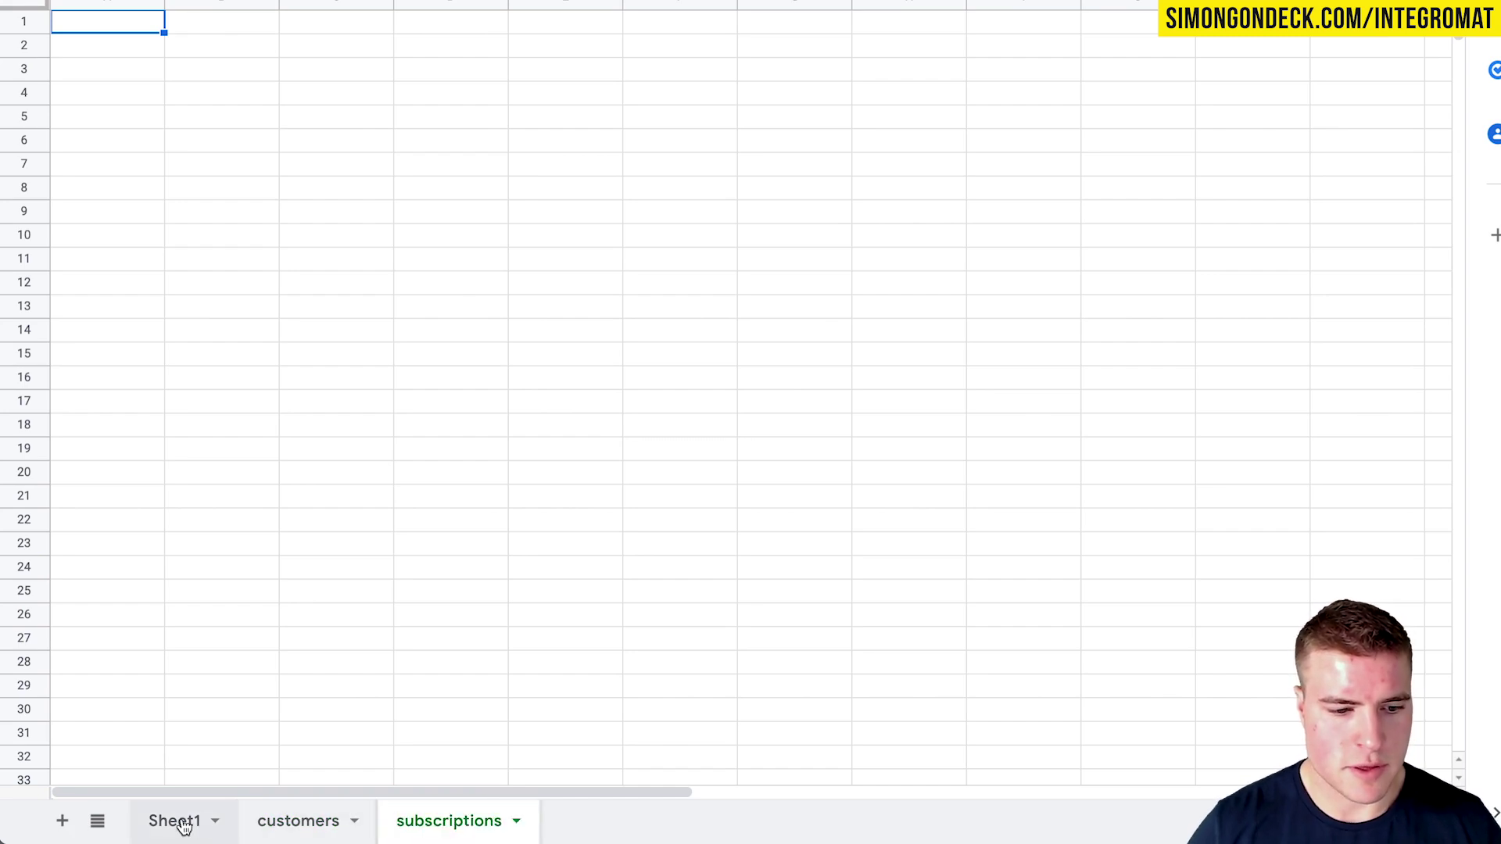
# Rename Sheet1 to 'orders' and switch to the customers sheet.
pyautogui.doubleClick(177, 821)
pyautogui.write('orders')
pyautogui.press('Return')
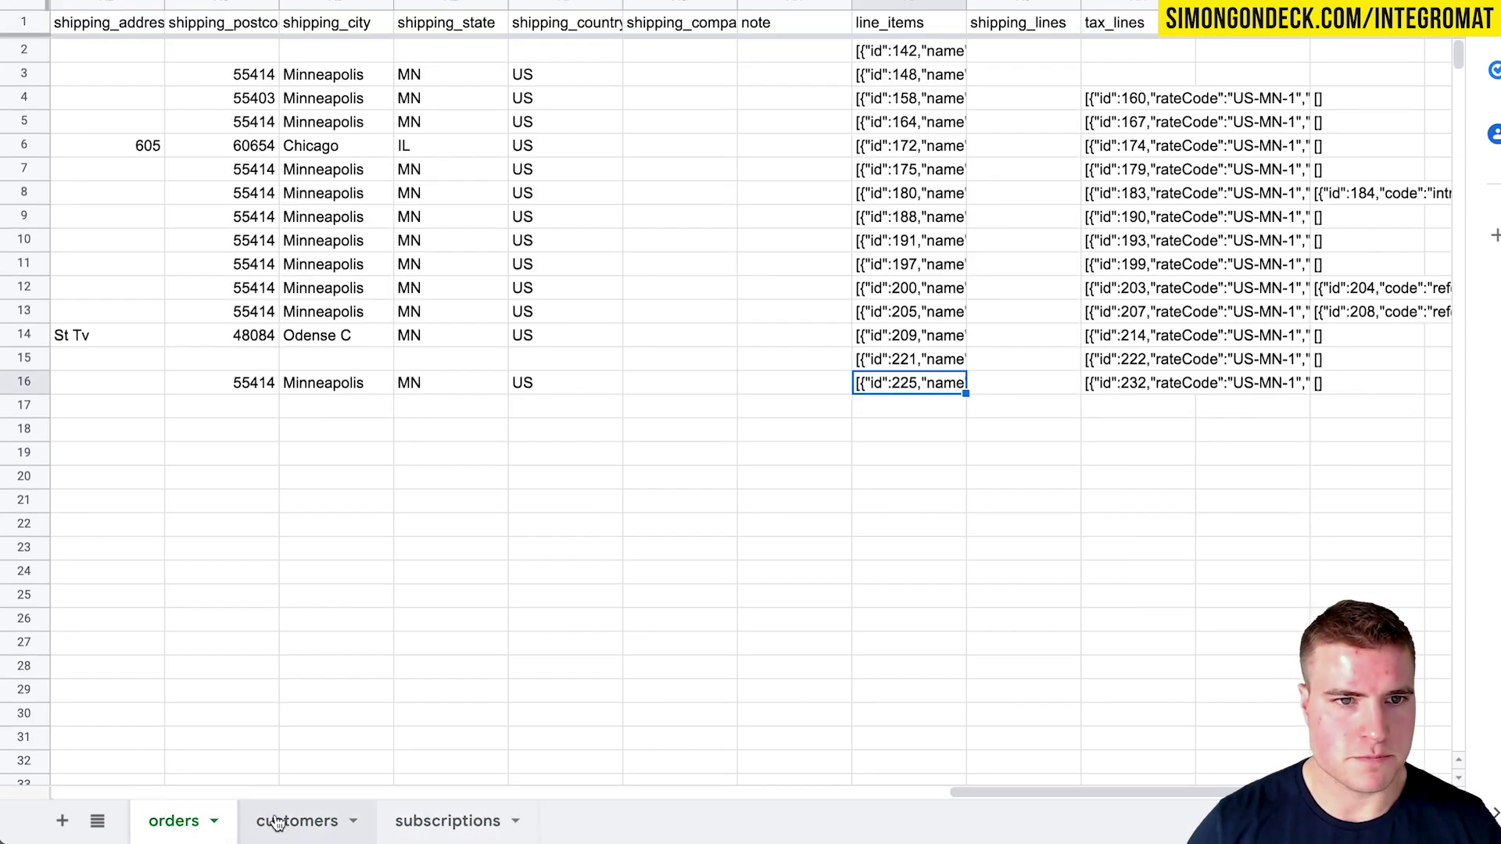
pyautogui.click(347, 809)
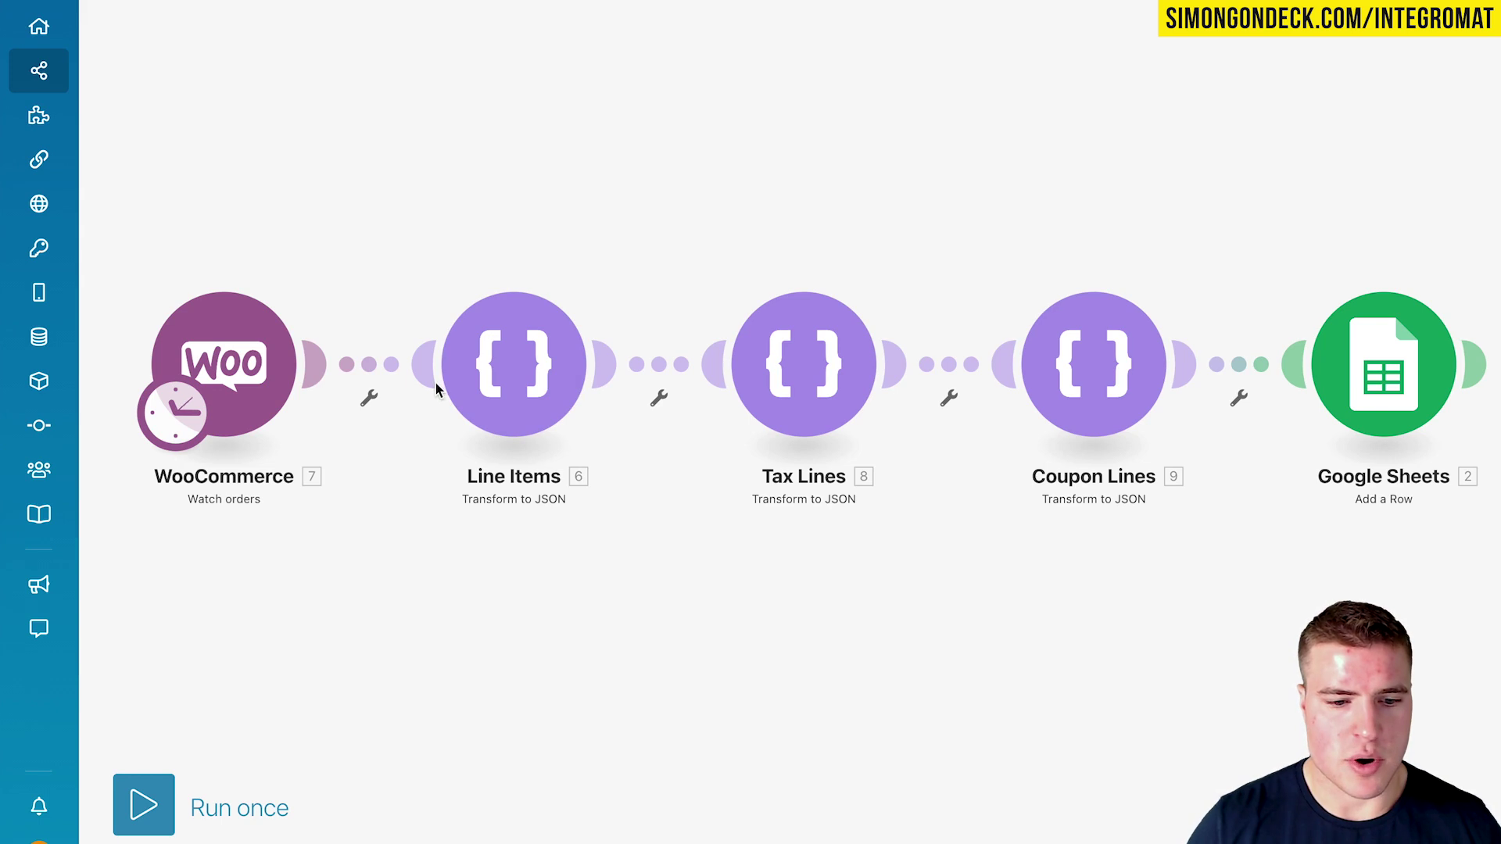
# Create a new scenario starting with a WooCommerce Watch customers trigger.
pyautogui.click(58, 75)
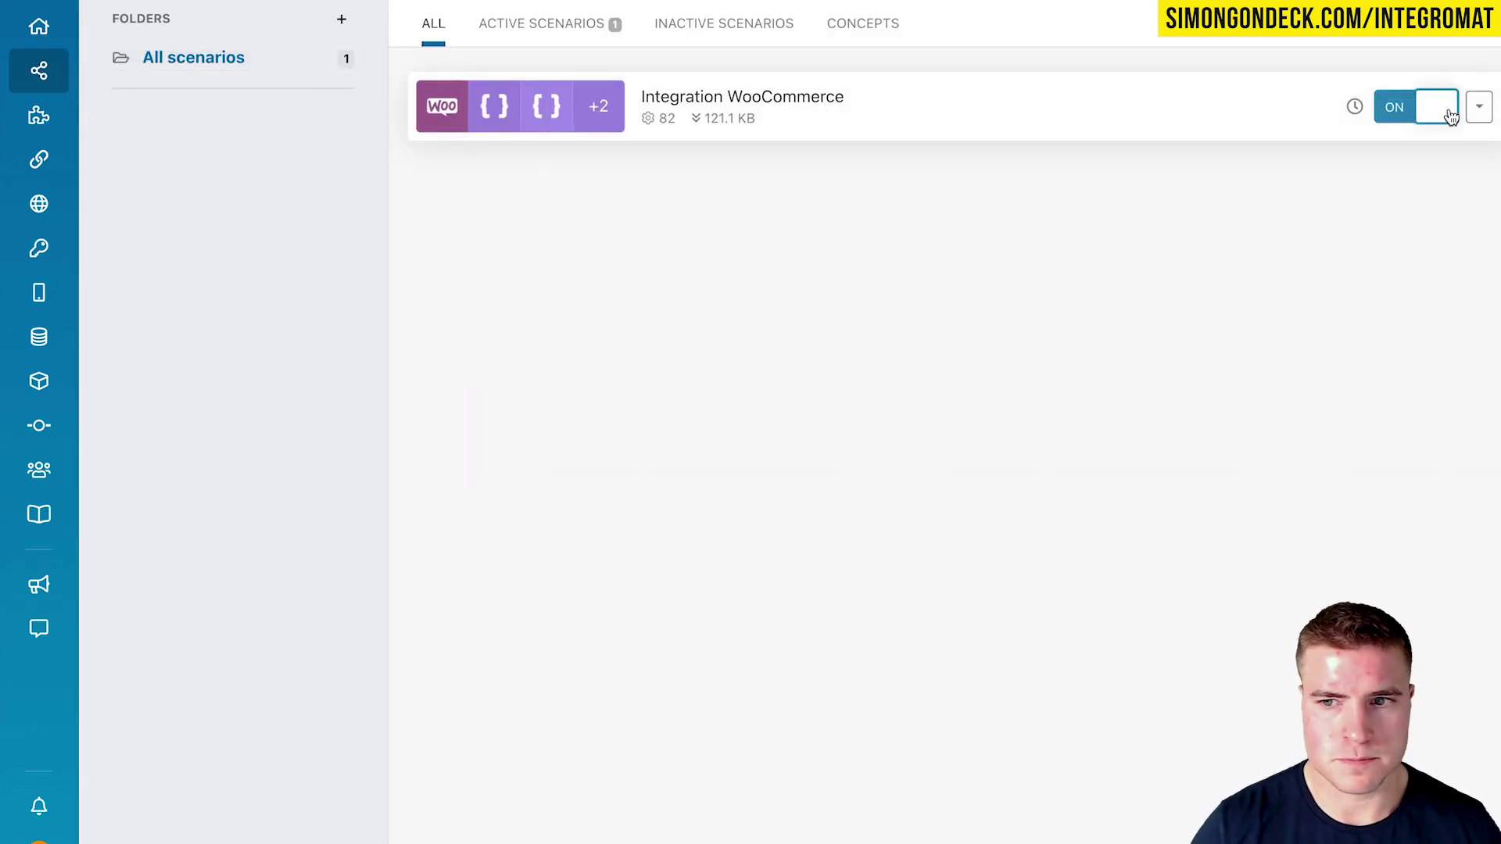
pyautogui.click(1479, 106)
pyautogui.click(891, 178)
pyautogui.click(1035, 108)
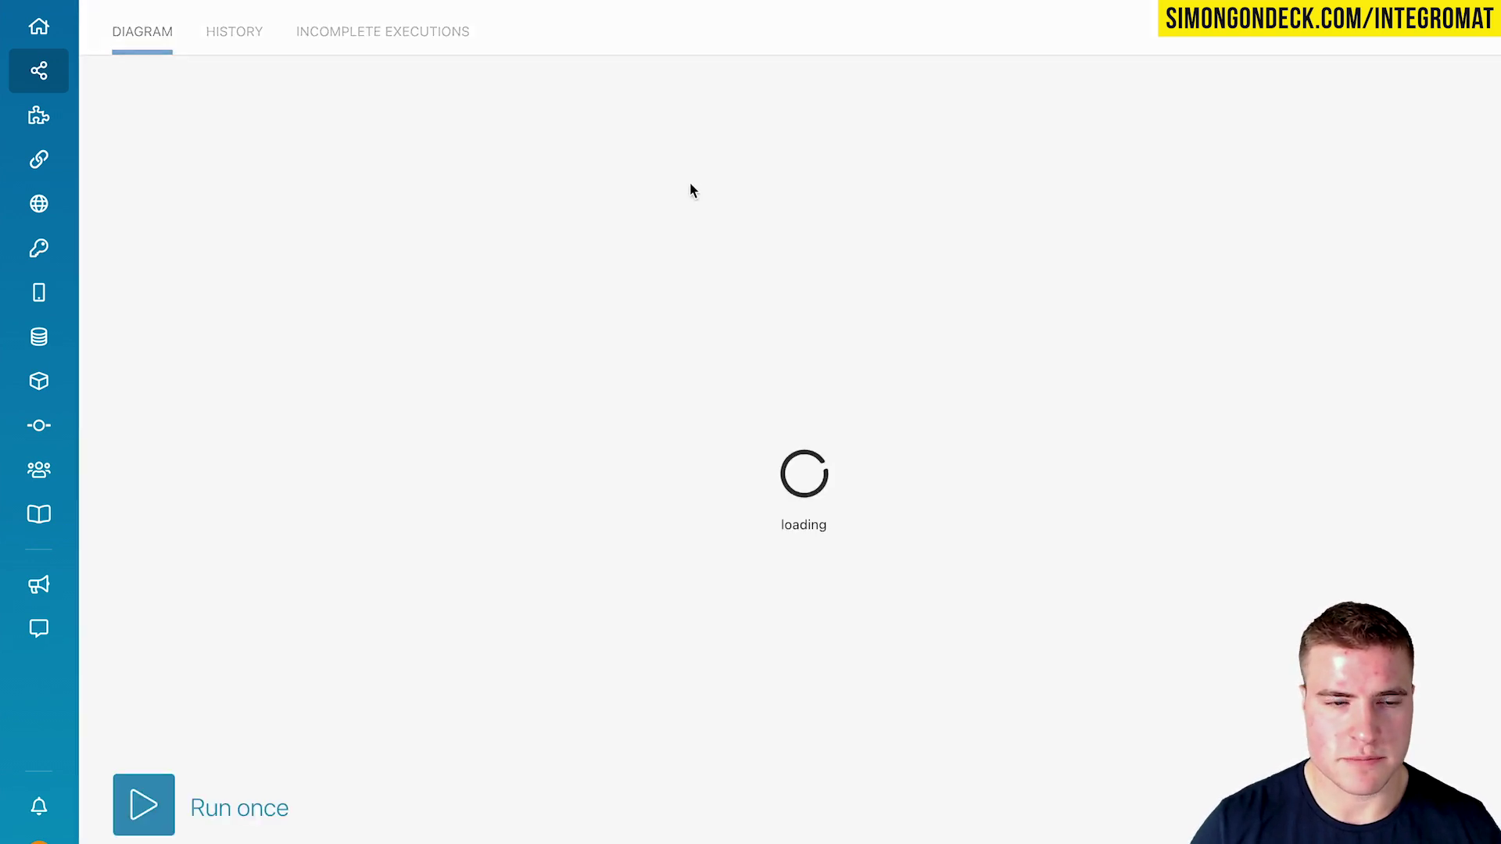
pyautogui.click(899, 354)
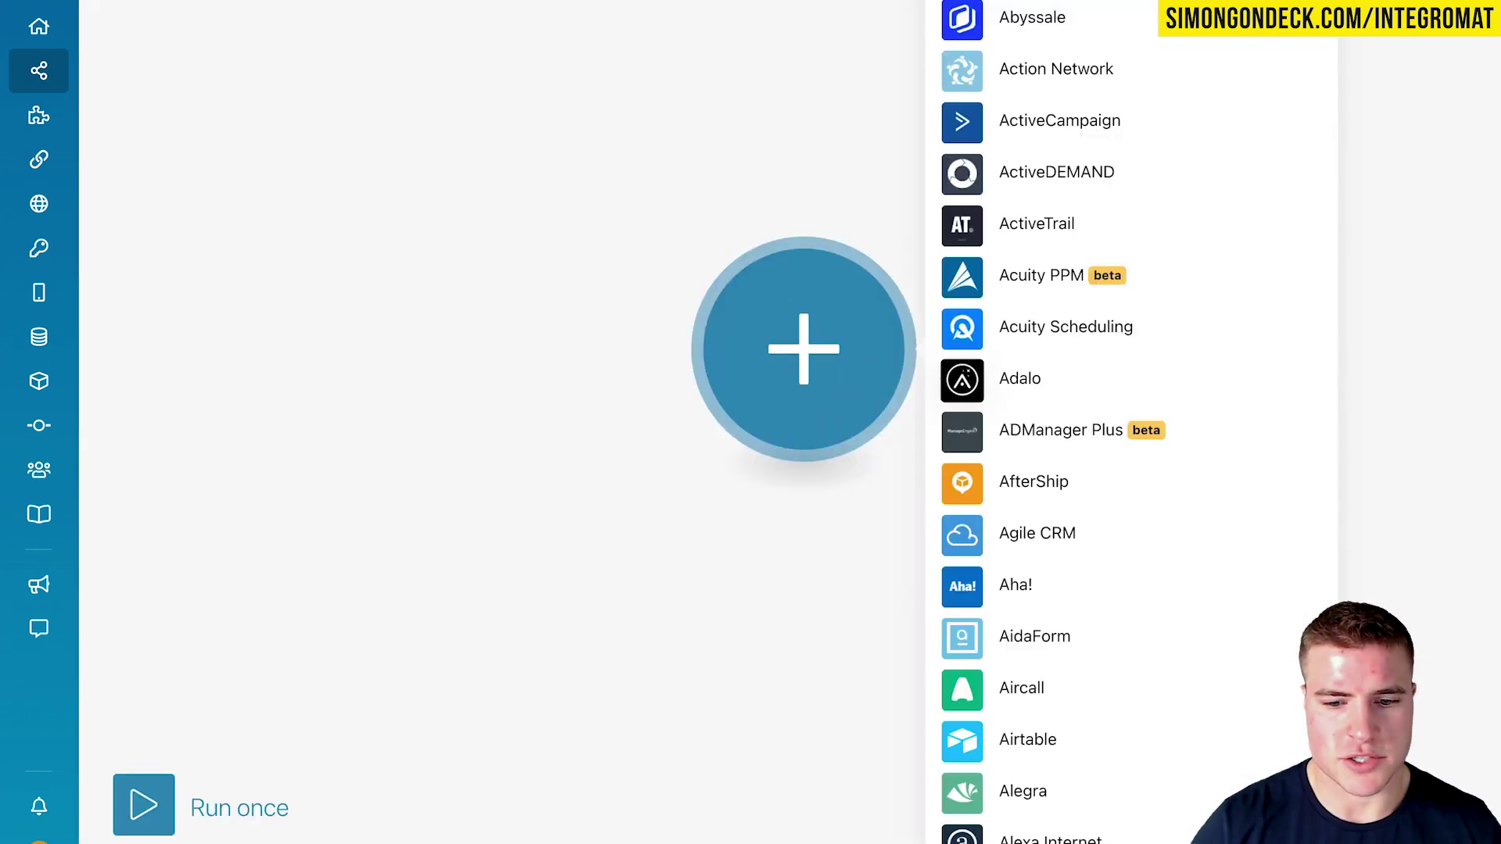
pyautogui.write('wooc')
pyautogui.click(1043, 324)
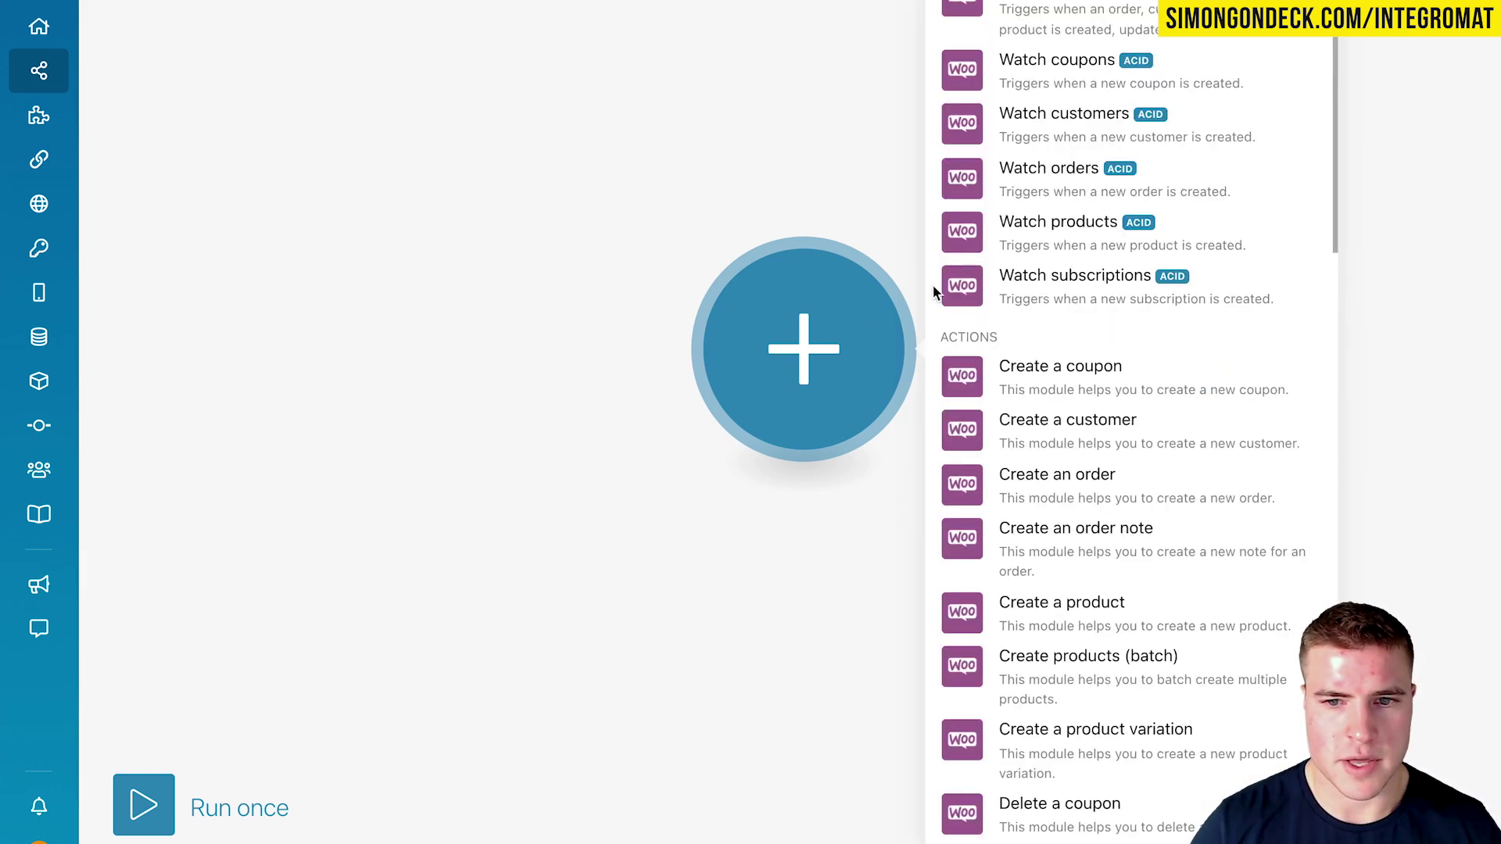
pyautogui.click(1021, 132)
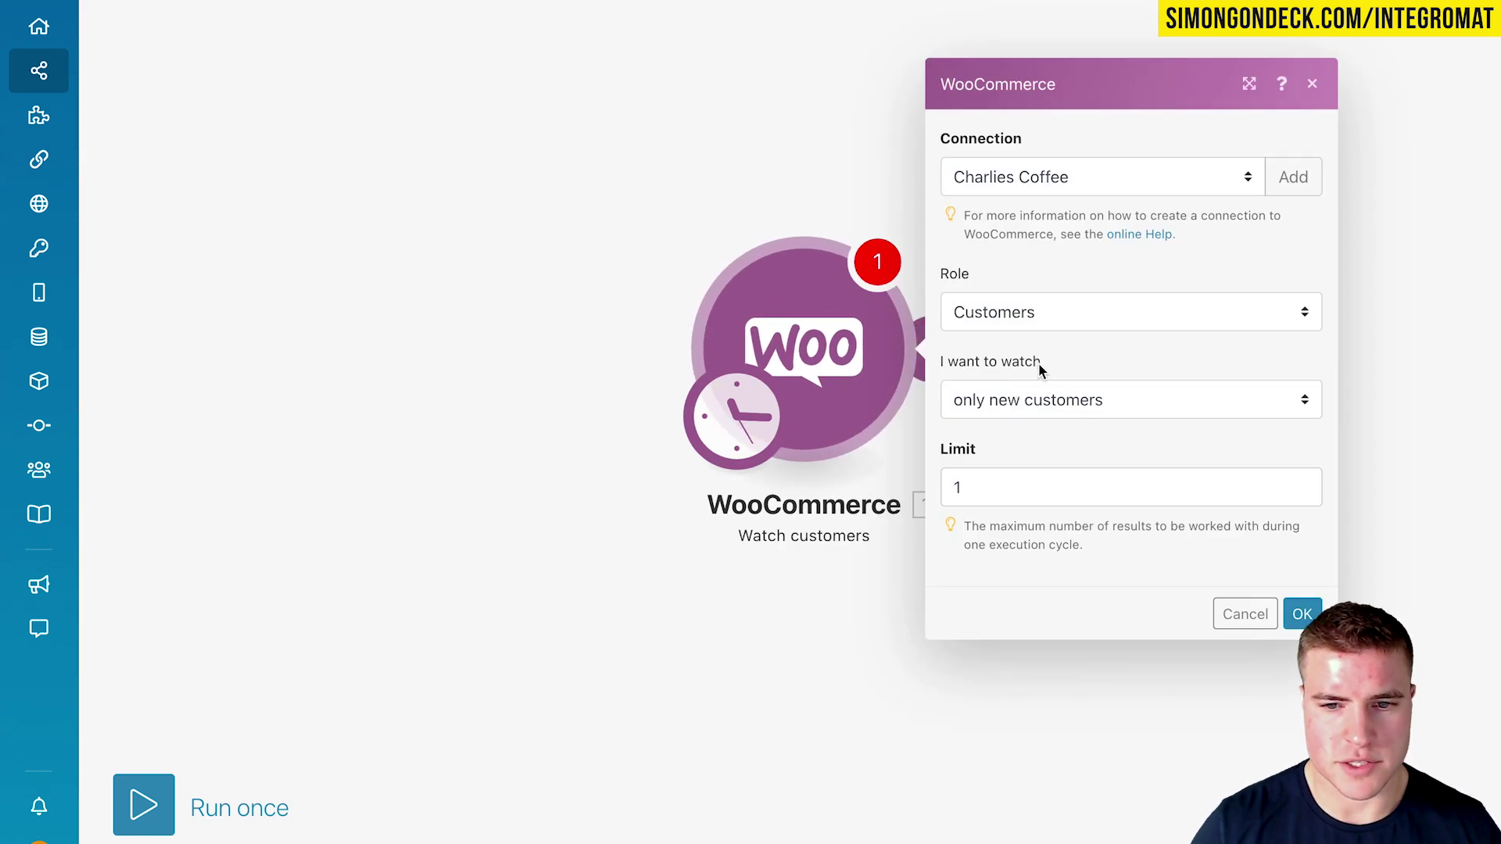
# Set the trigger to watch new and updated Customers-role users, starting from all.
pyautogui.click(1016, 410)
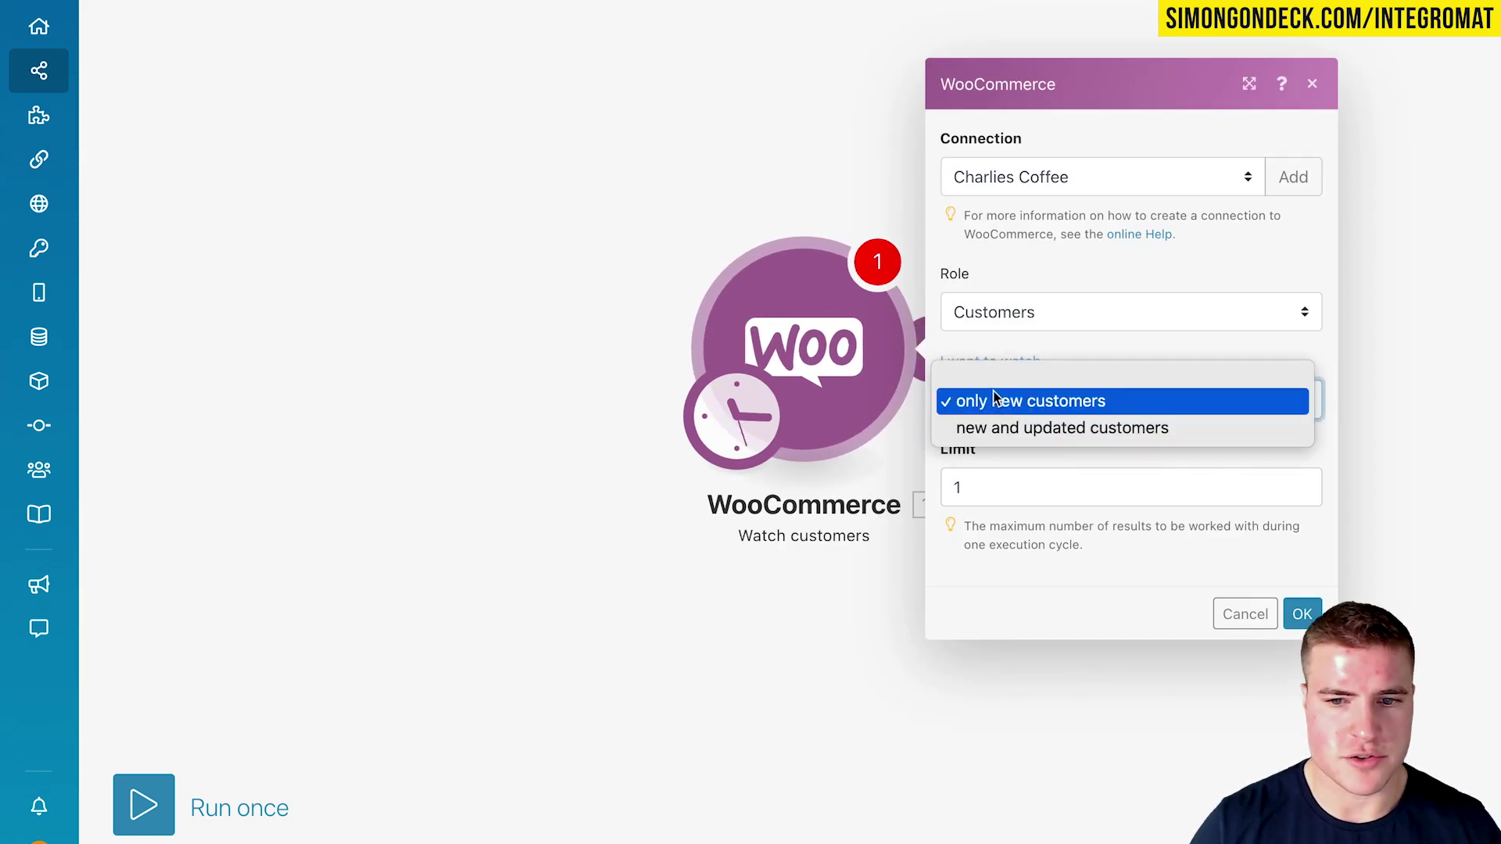
pyautogui.click(1030, 428)
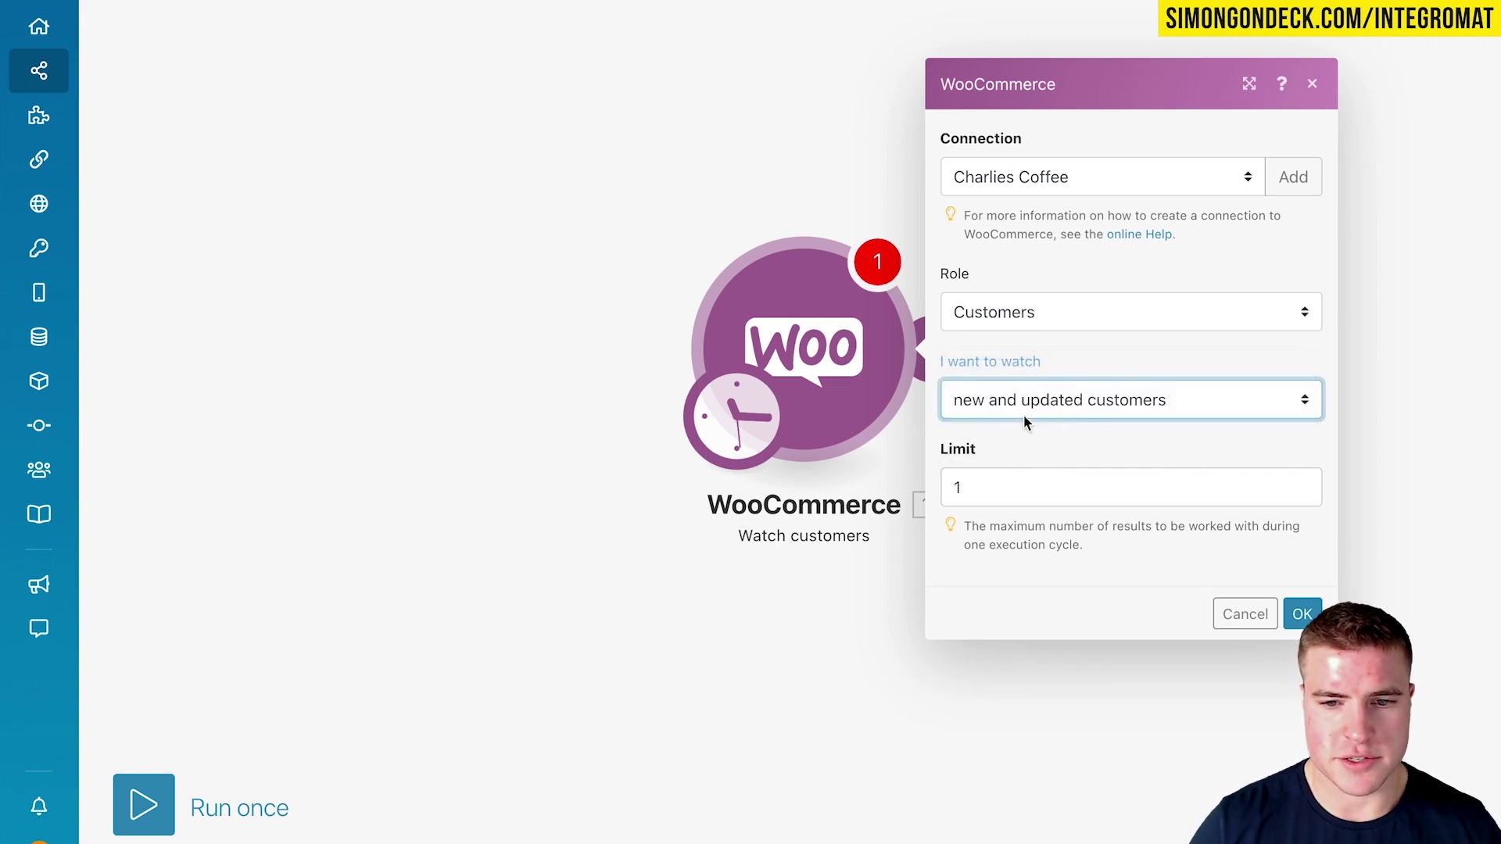
pyautogui.click(988, 496)
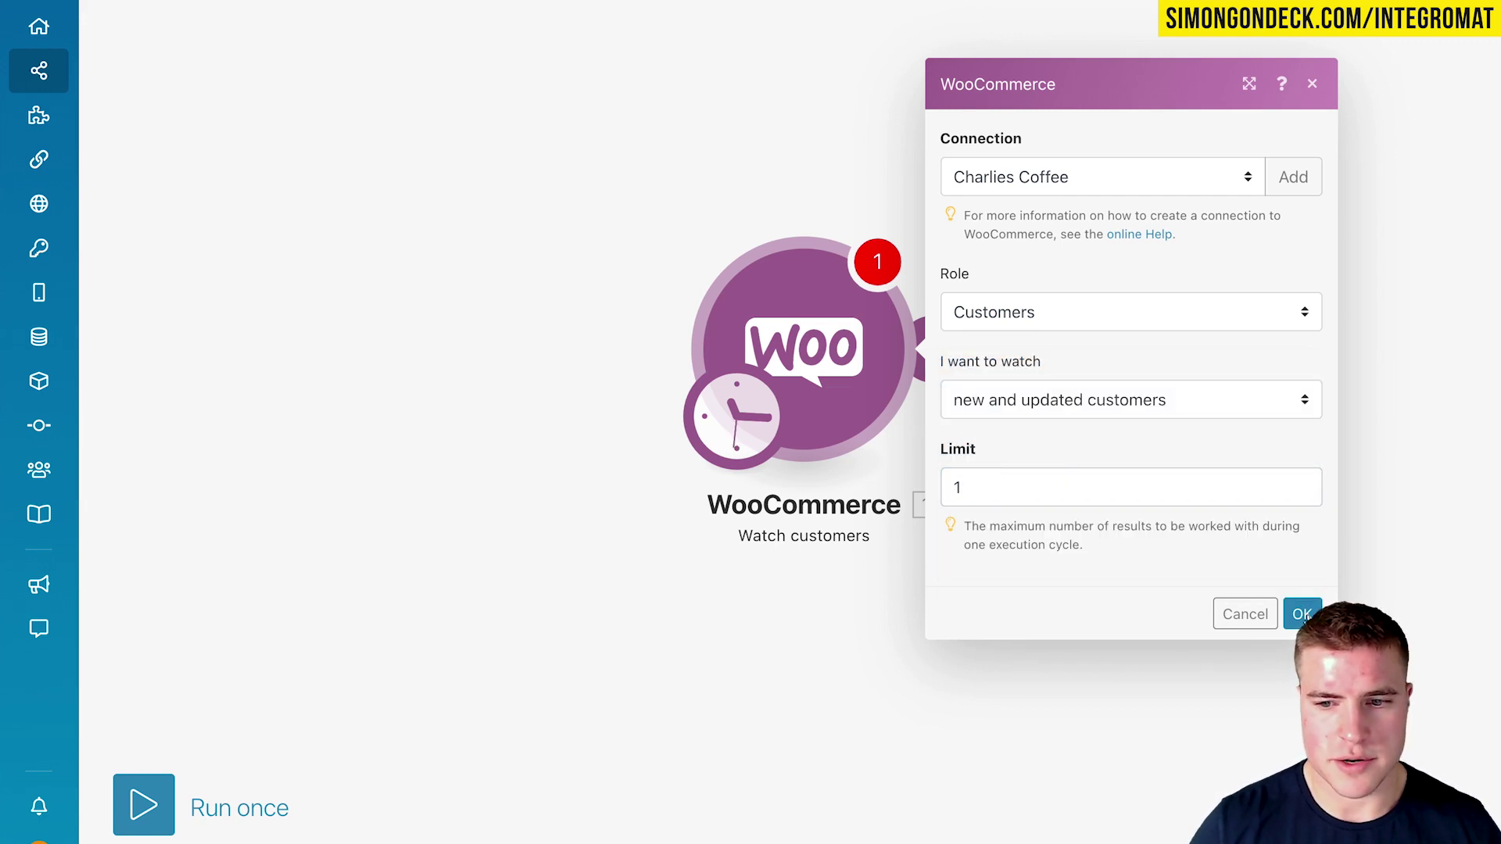
pyautogui.click(1101, 314)
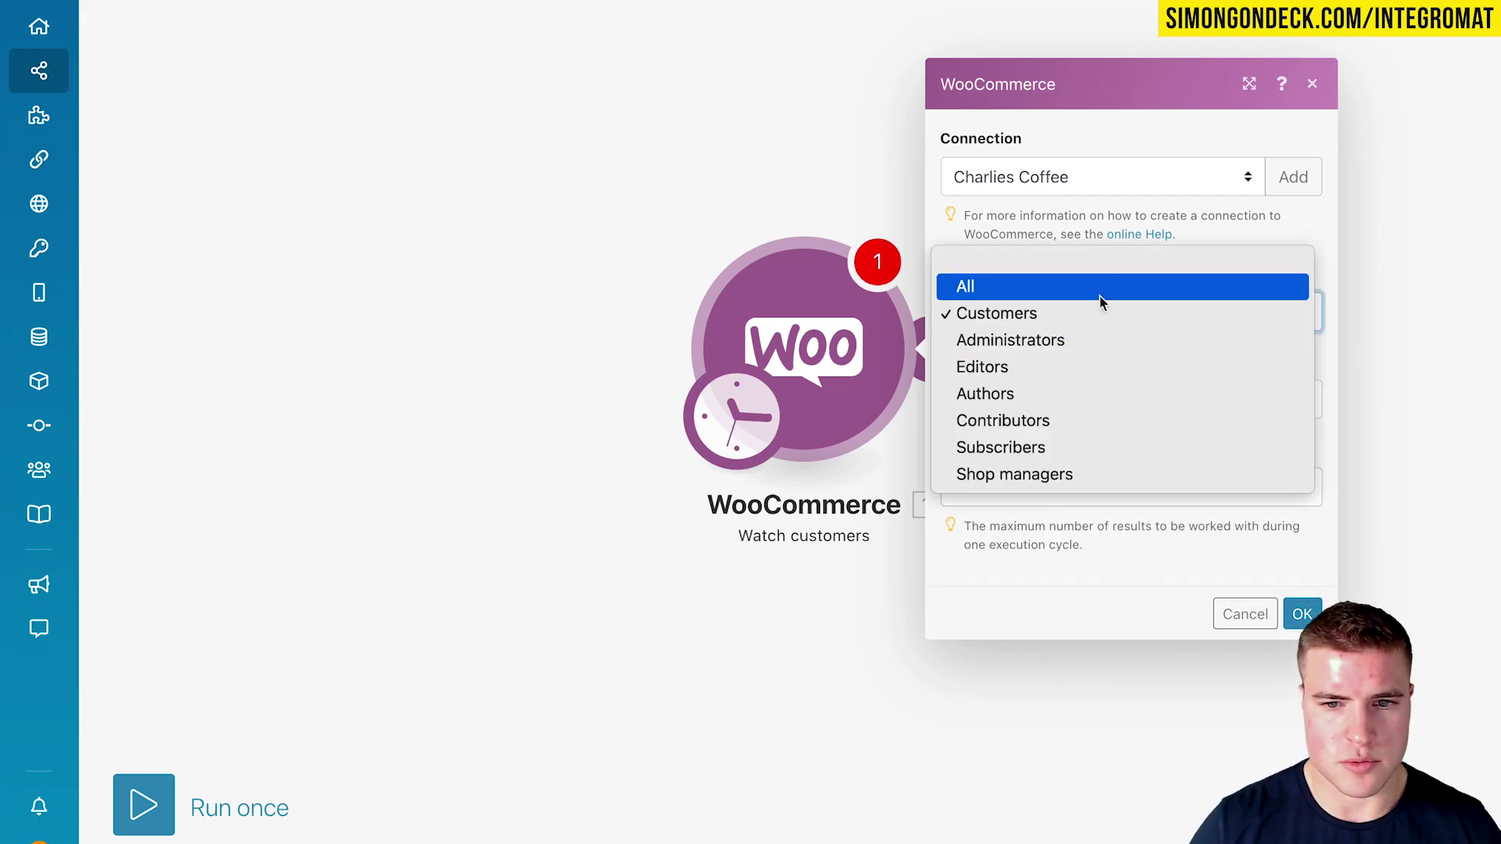
pyautogui.click(1079, 312)
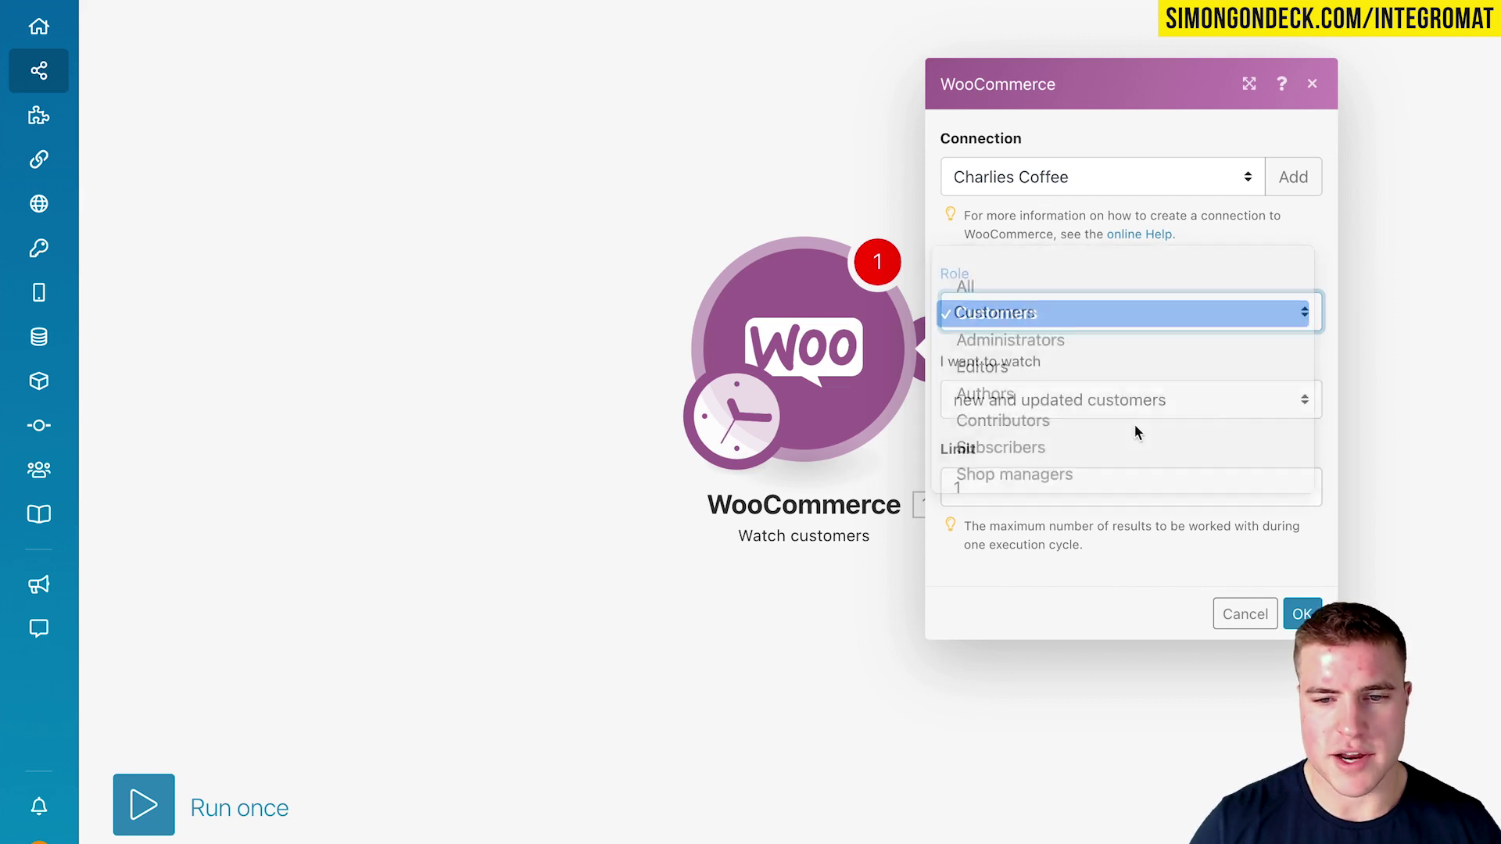
pyautogui.click(1301, 612)
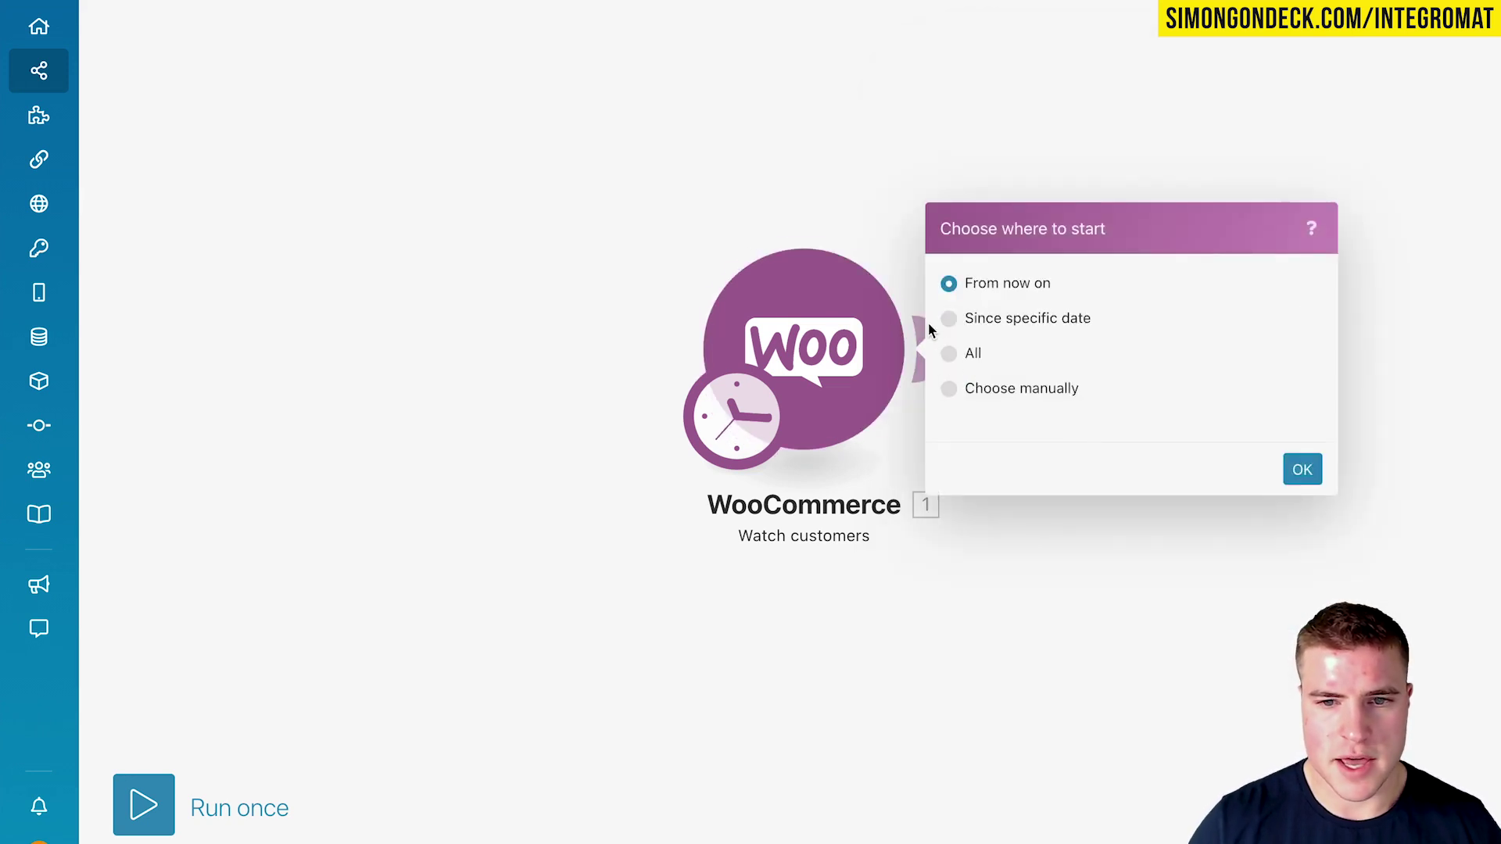
pyautogui.click(972, 354)
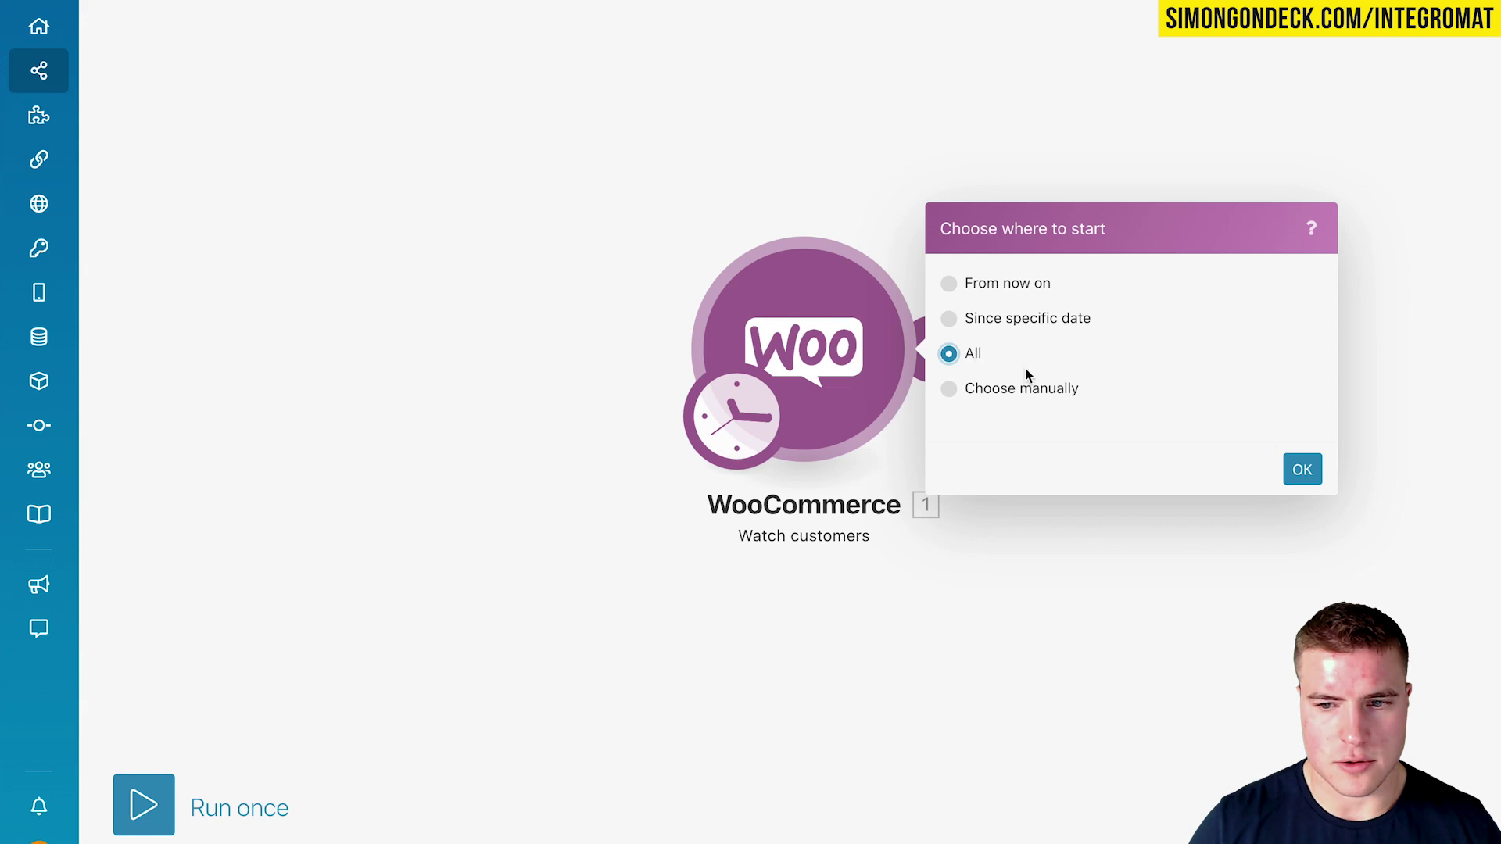
pyautogui.click(1302, 469)
pyautogui.click(982, 344)
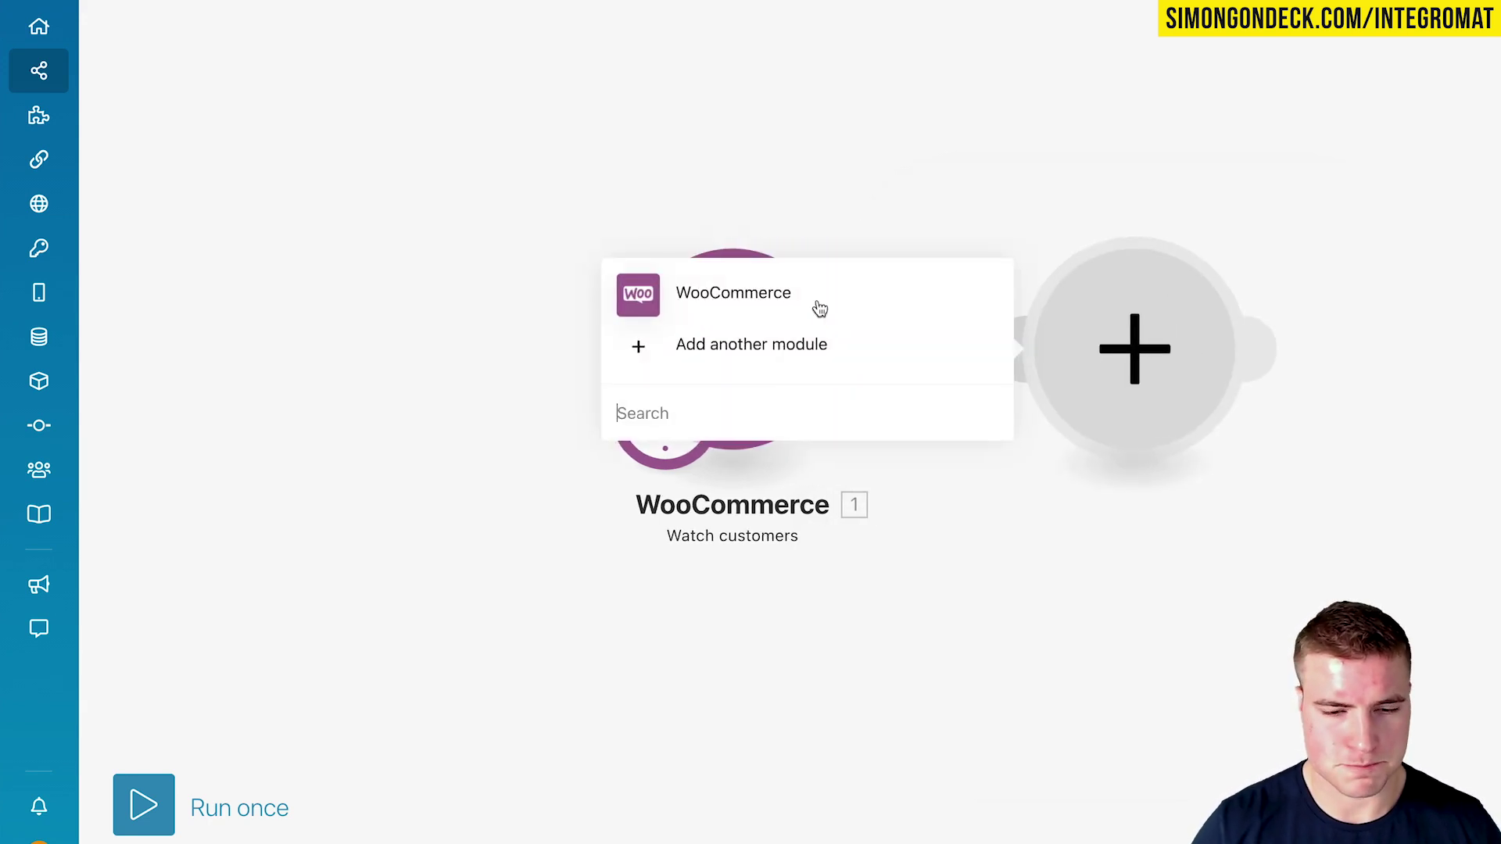
# Add a Google Sheets 'Add a Row' module after the customer trigger.
pyautogui.write('google')
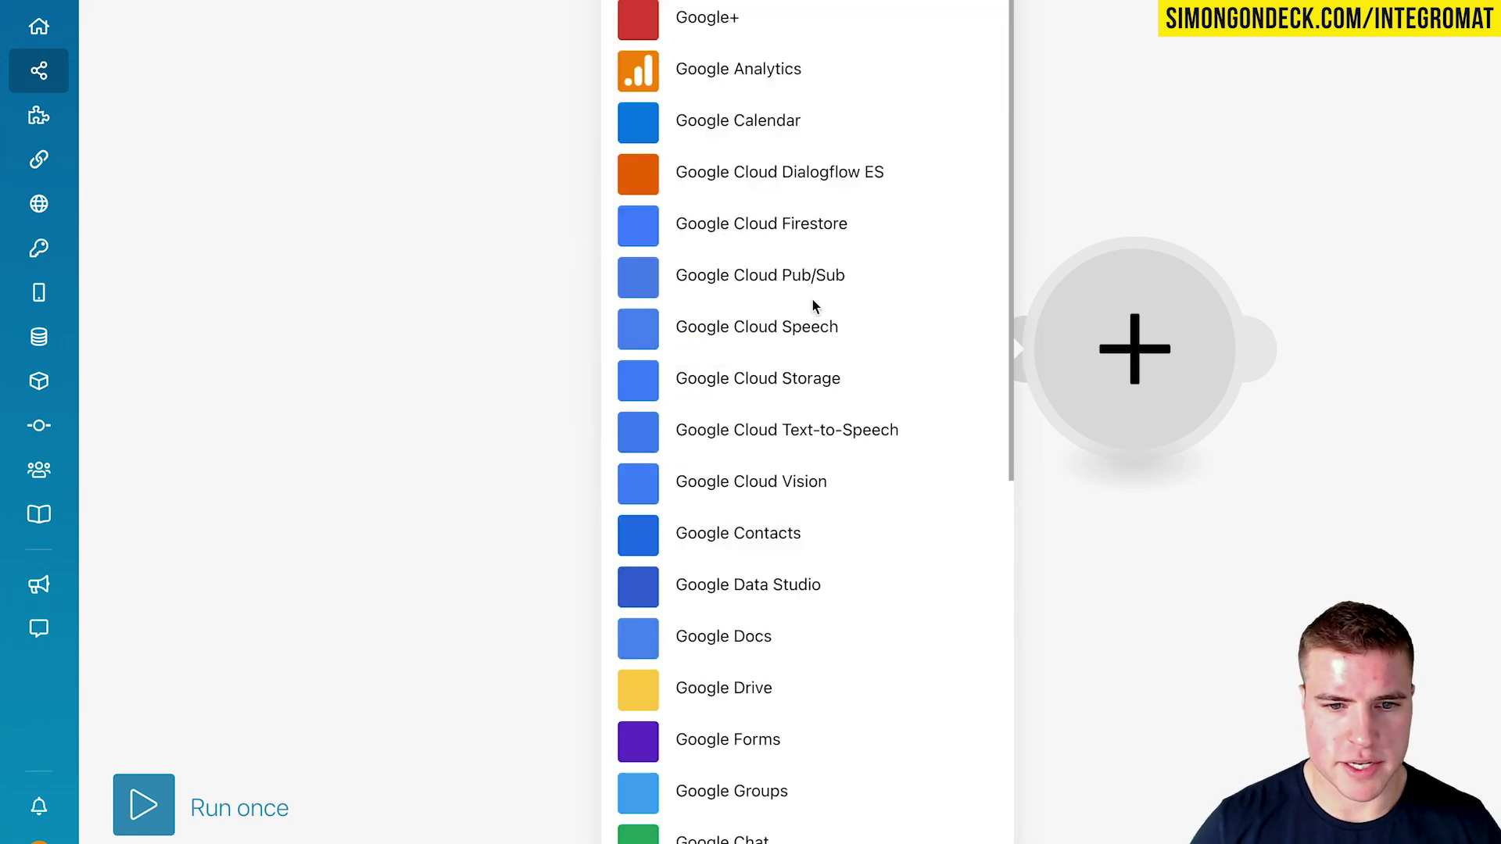
pyautogui.write(' sheet')
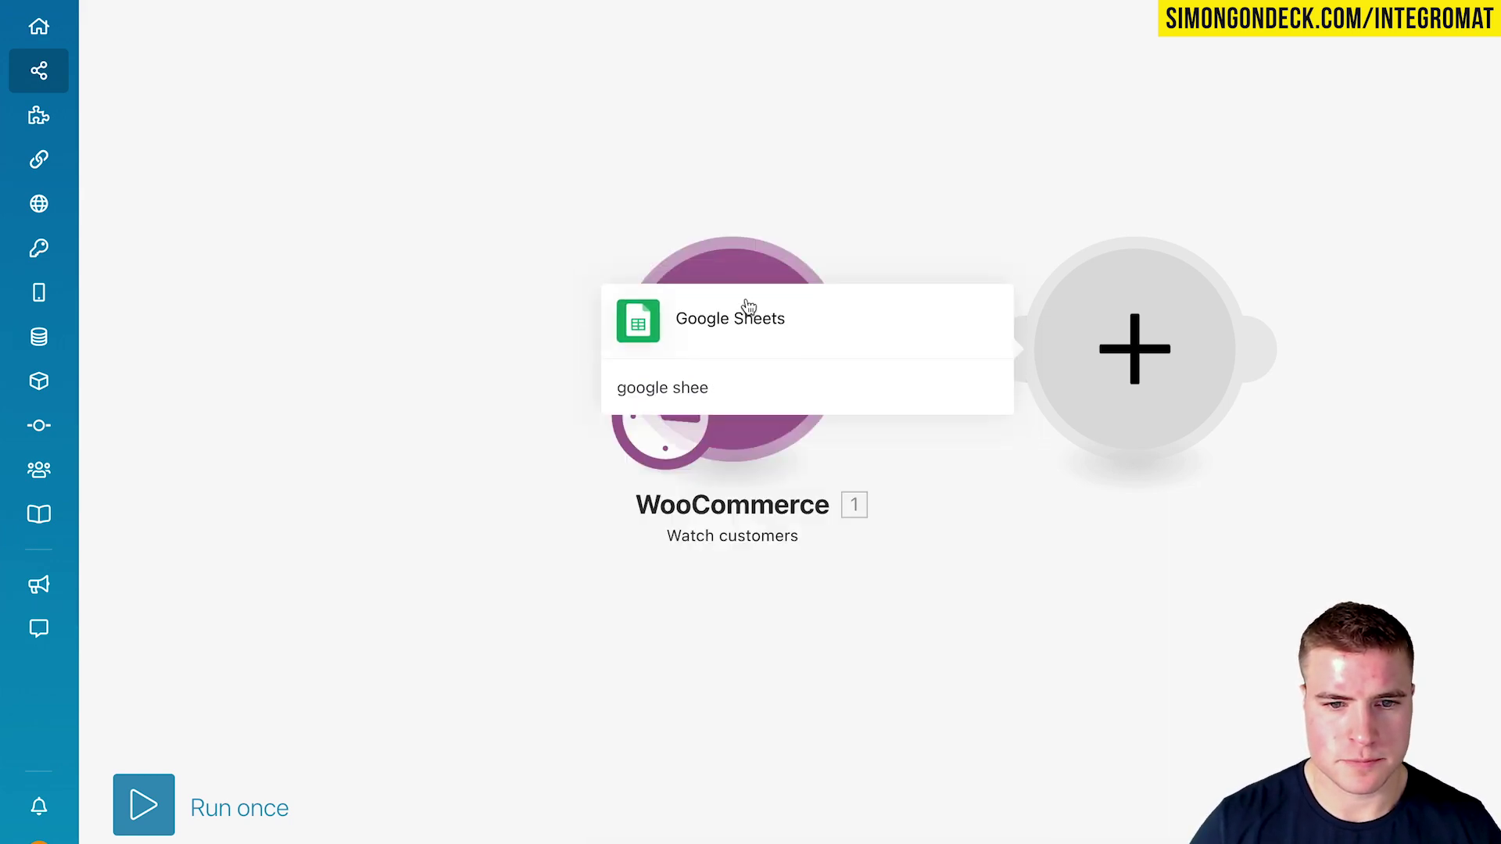
pyautogui.click(742, 310)
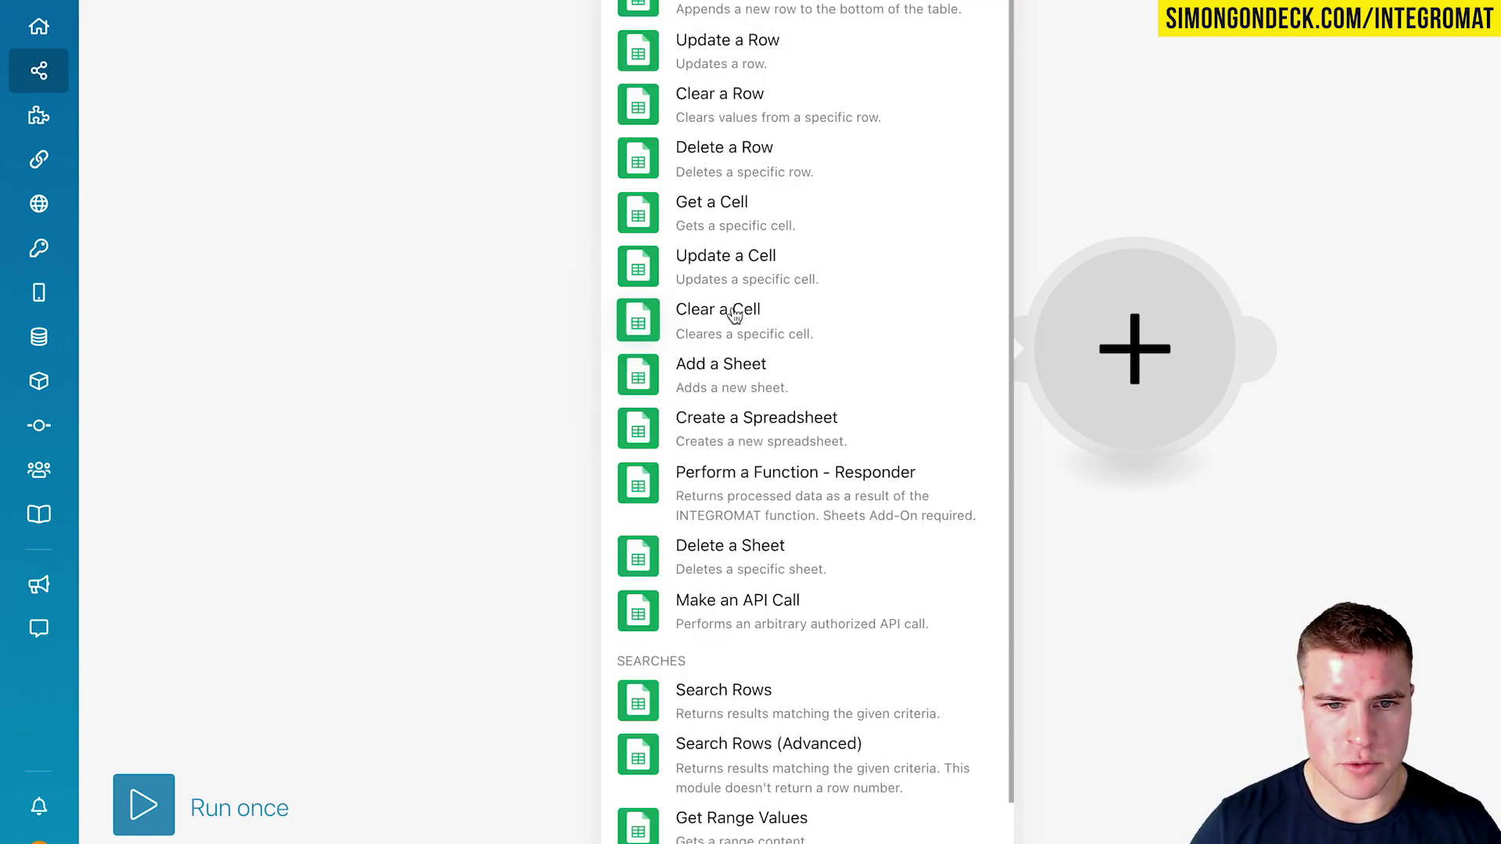
pyautogui.click(755, 10)
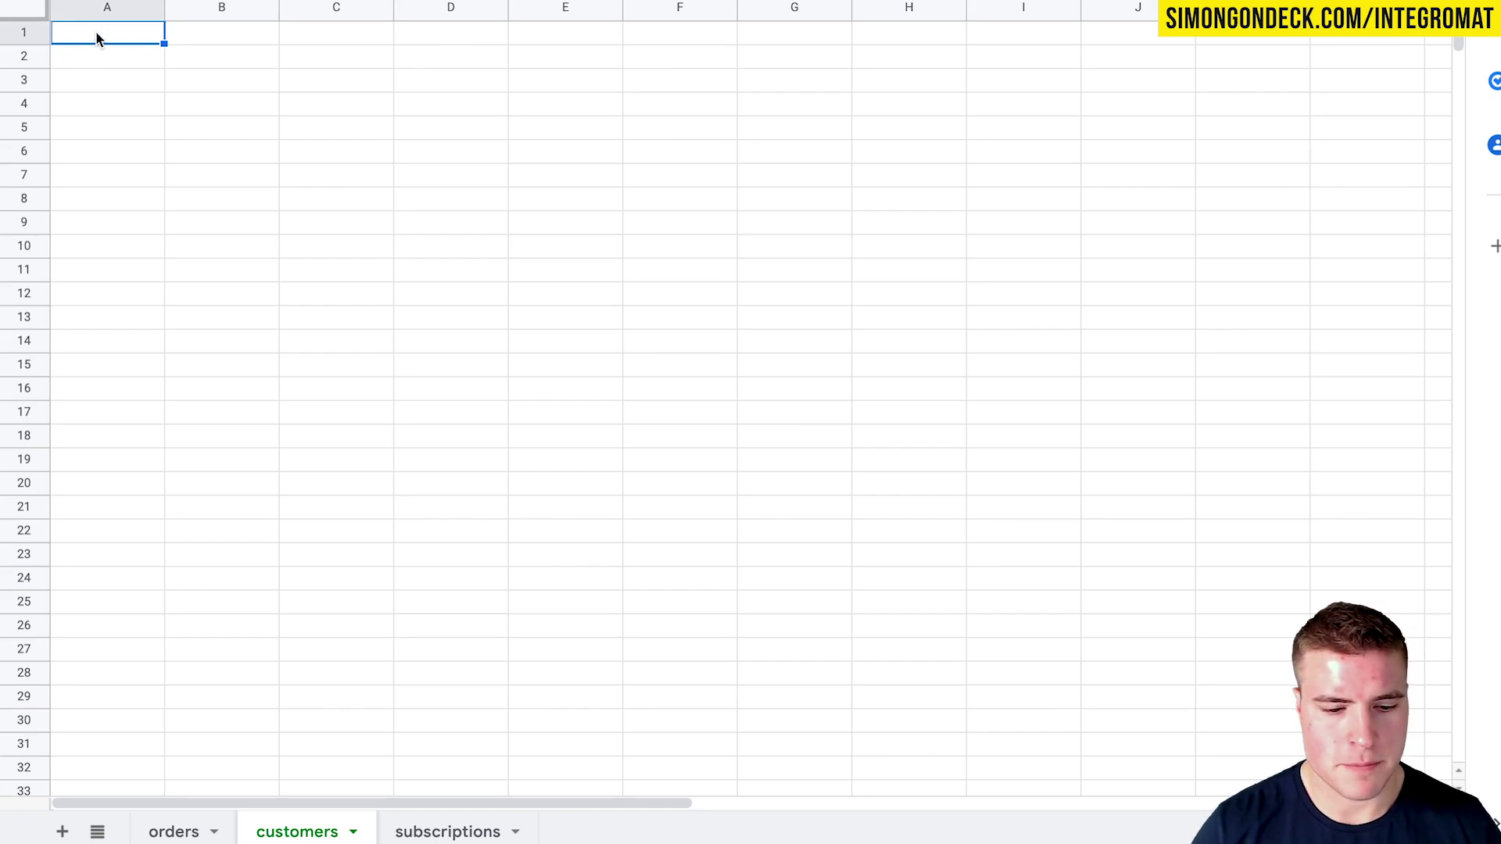
# Enter the headers id, first name and last name into A1–C1 of the customers tab.
pyautogui.write('id')
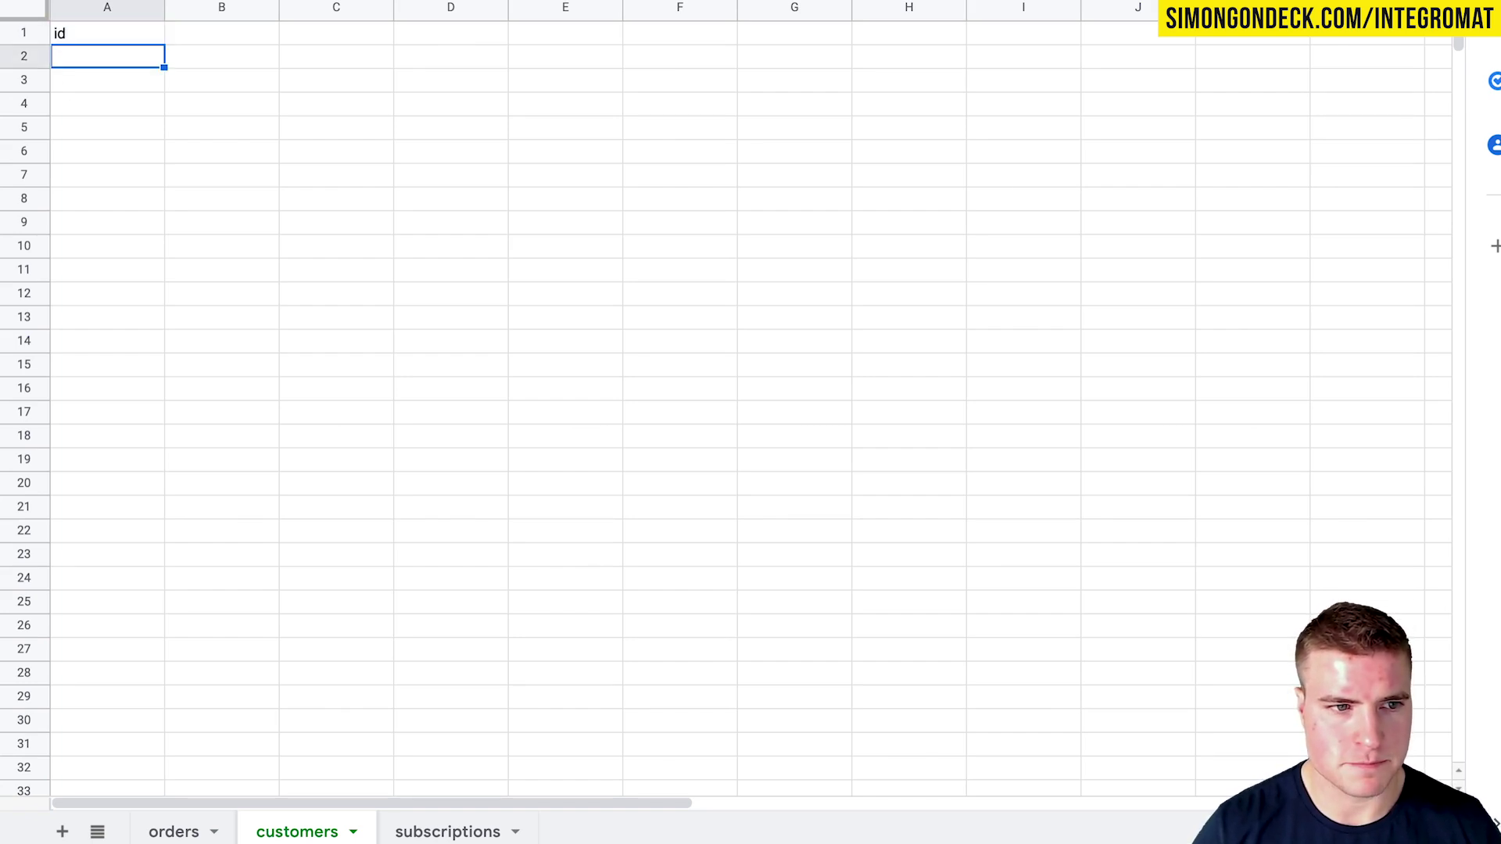
pyautogui.press('Tab')
pyautogui.write('first name')
pyautogui.press('Return')
pyautogui.press('Up')
pyautogui.press('Right')
pyautogui.write('last name')
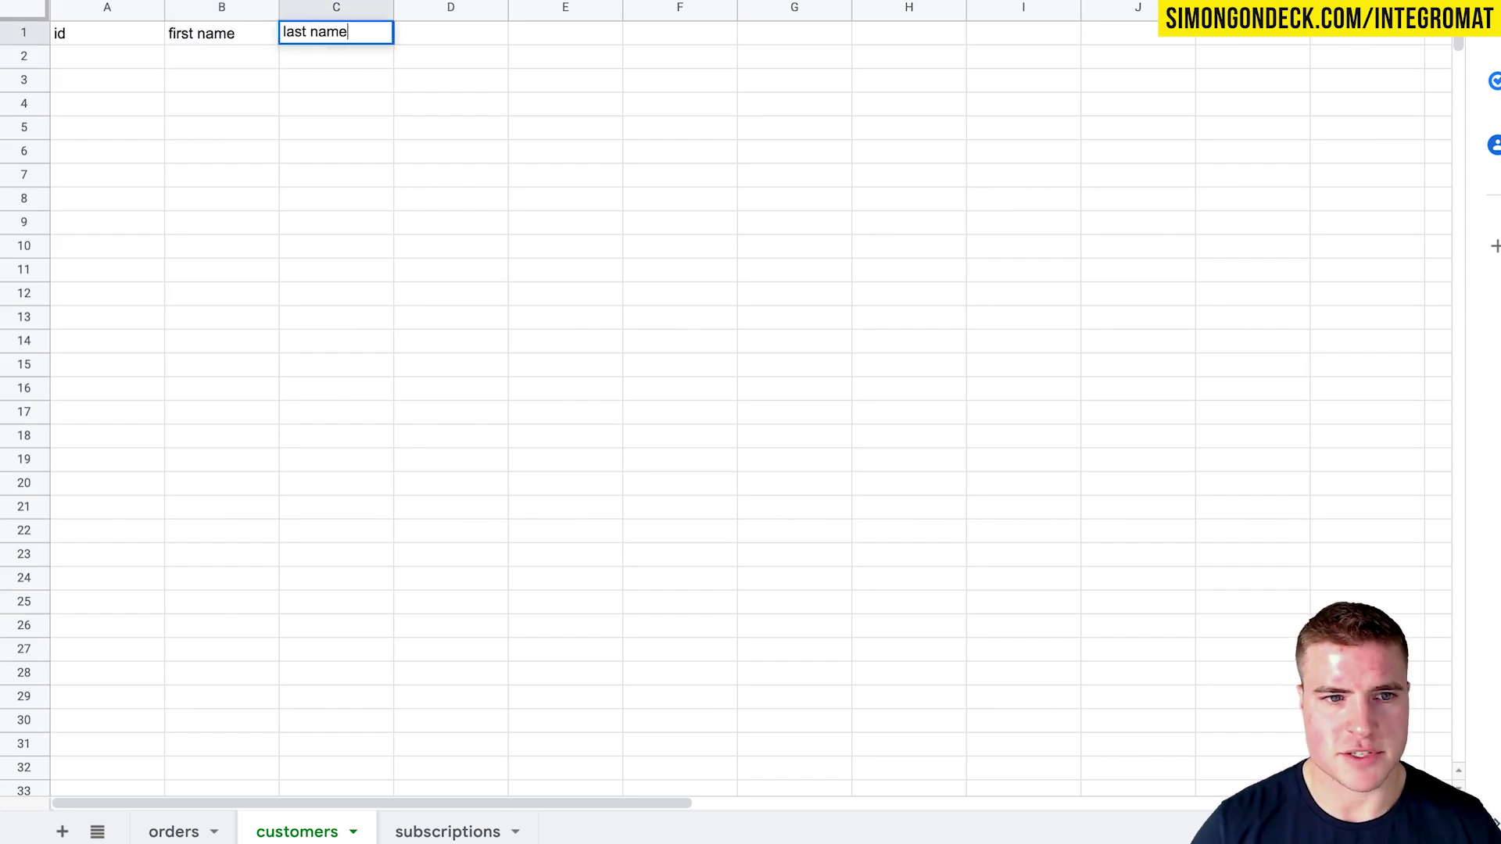
pyautogui.press('Return')
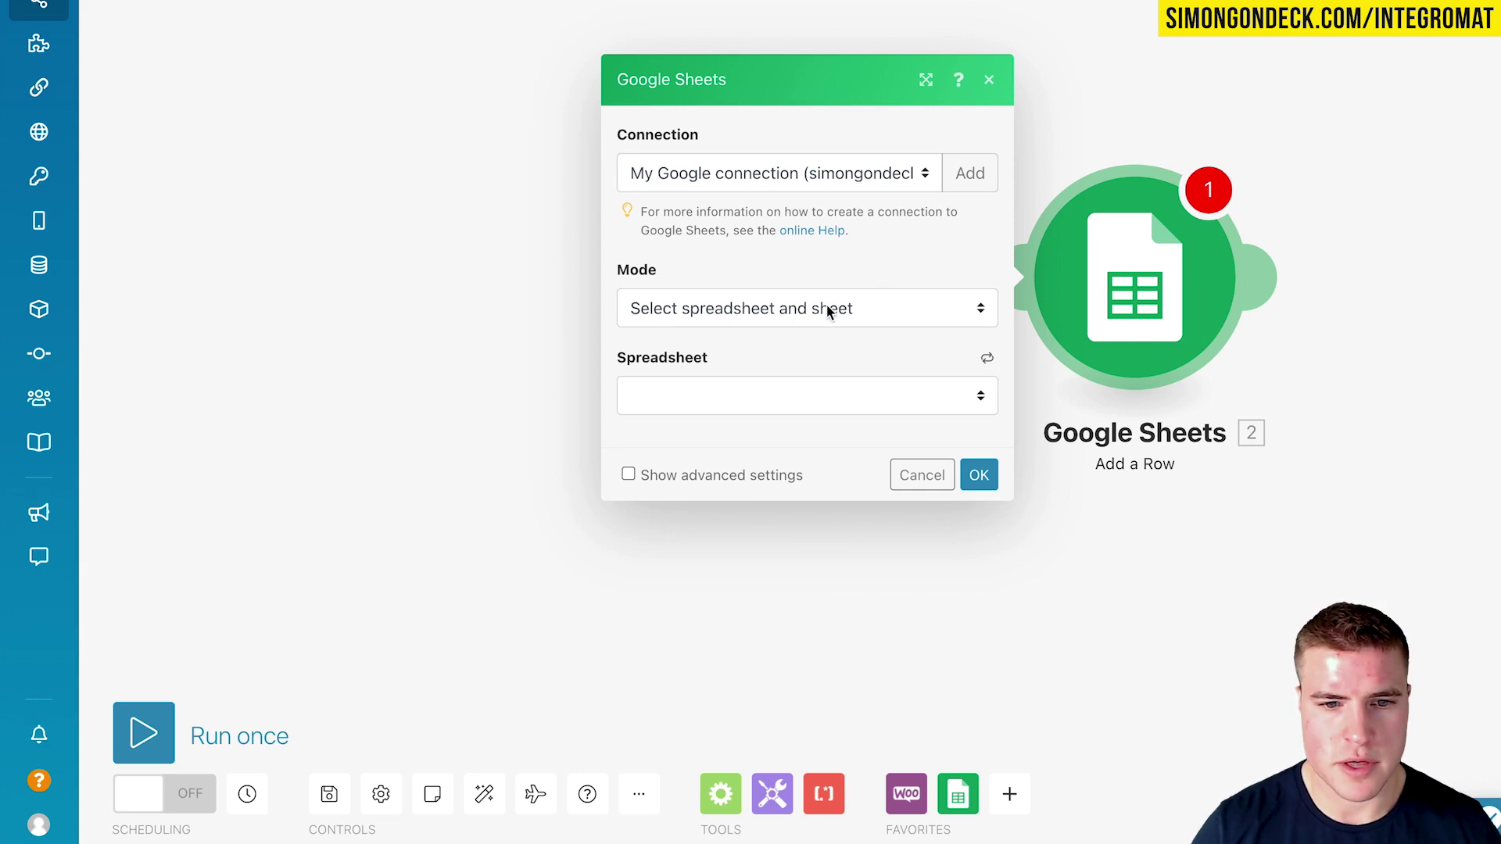
# Target the customers sheet of the 'A - Charlies Coffee' spreadsheet in the Google Sheets module.
pyautogui.click(818, 396)
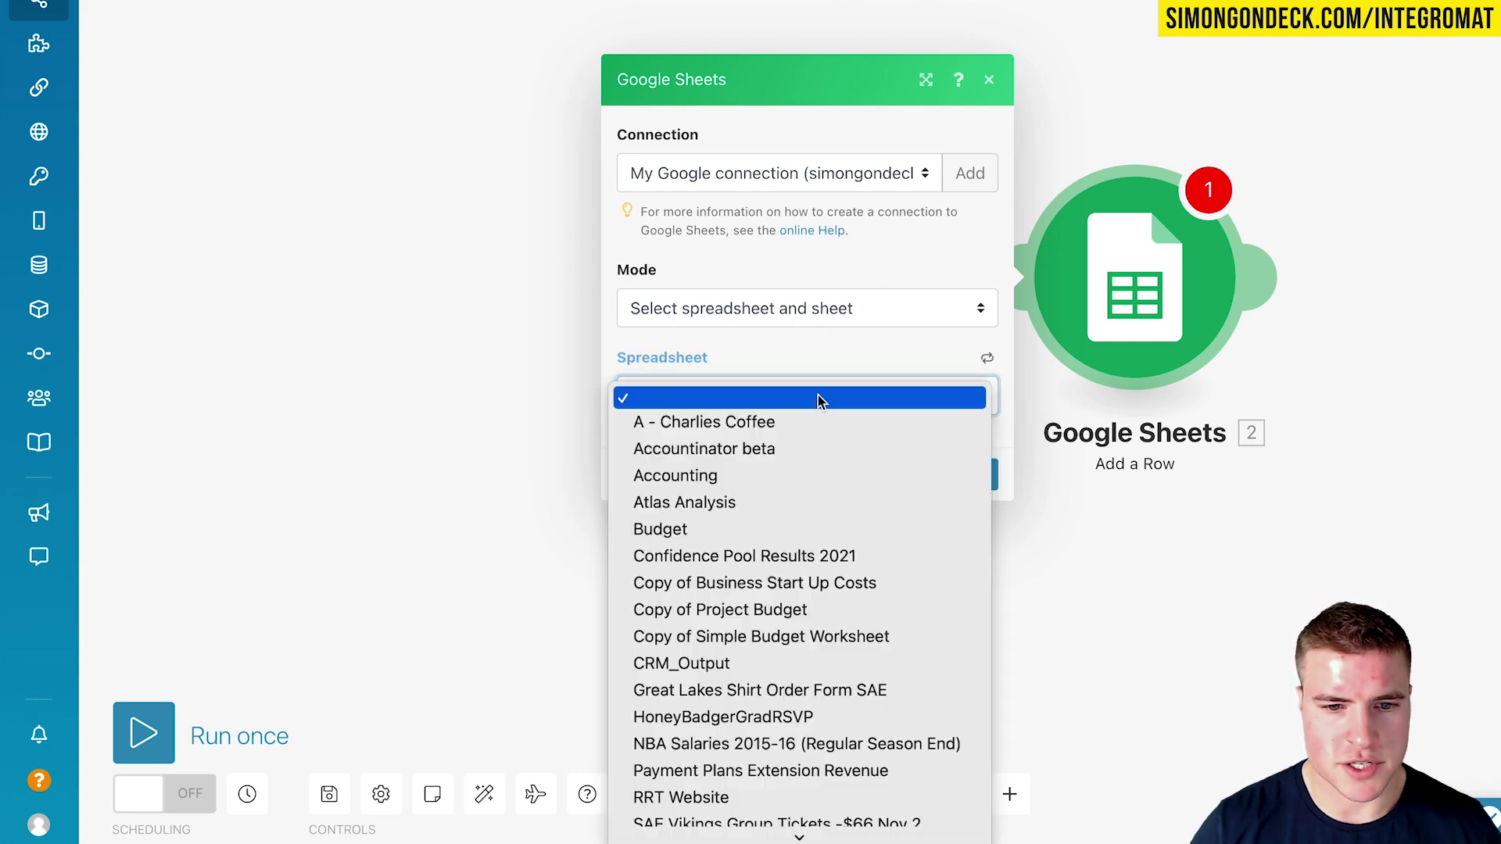
pyautogui.click(814, 414)
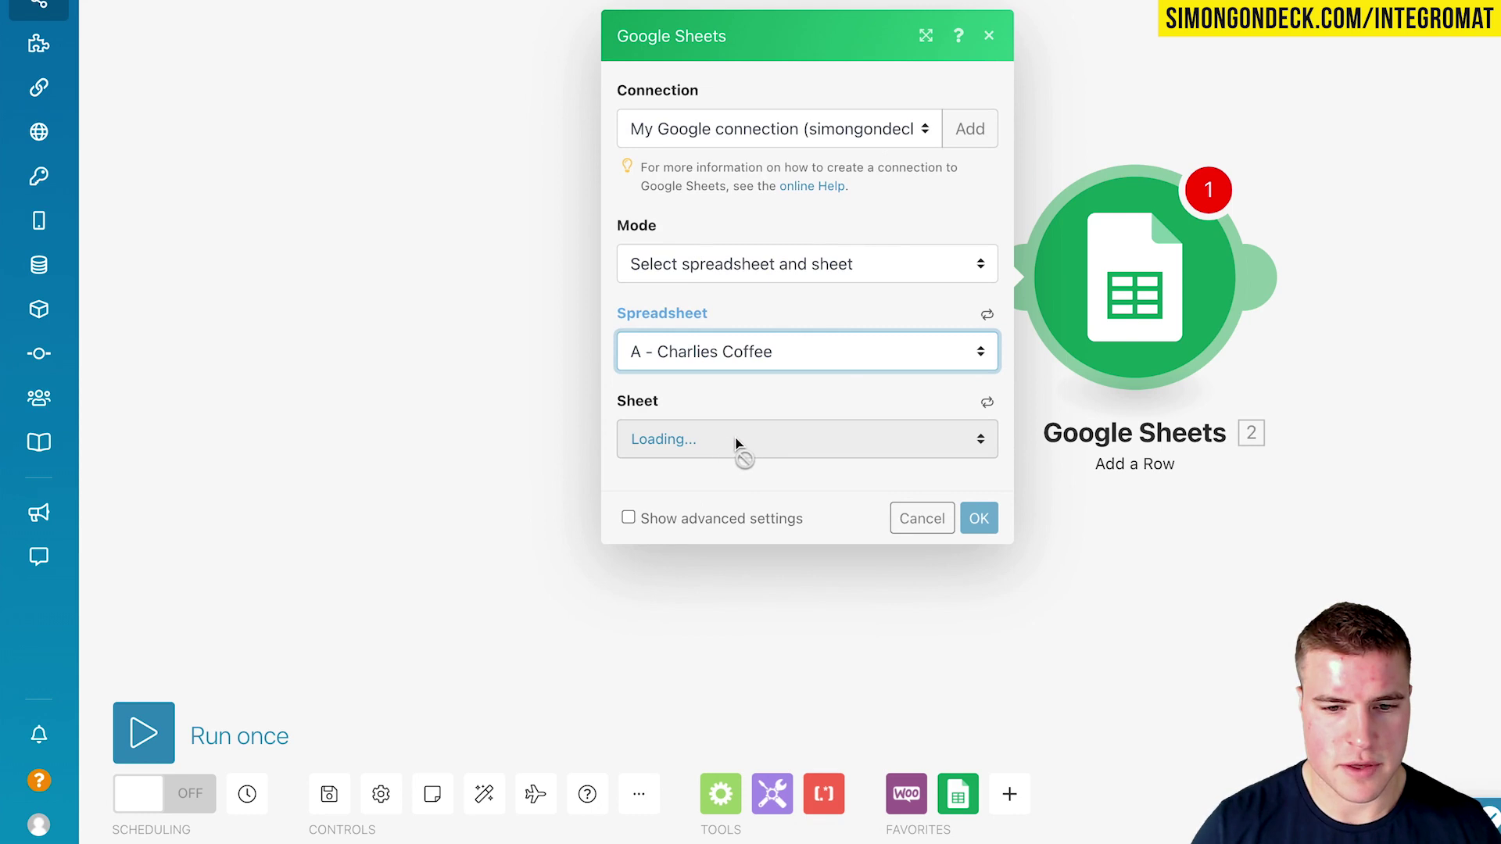
pyautogui.click(774, 440)
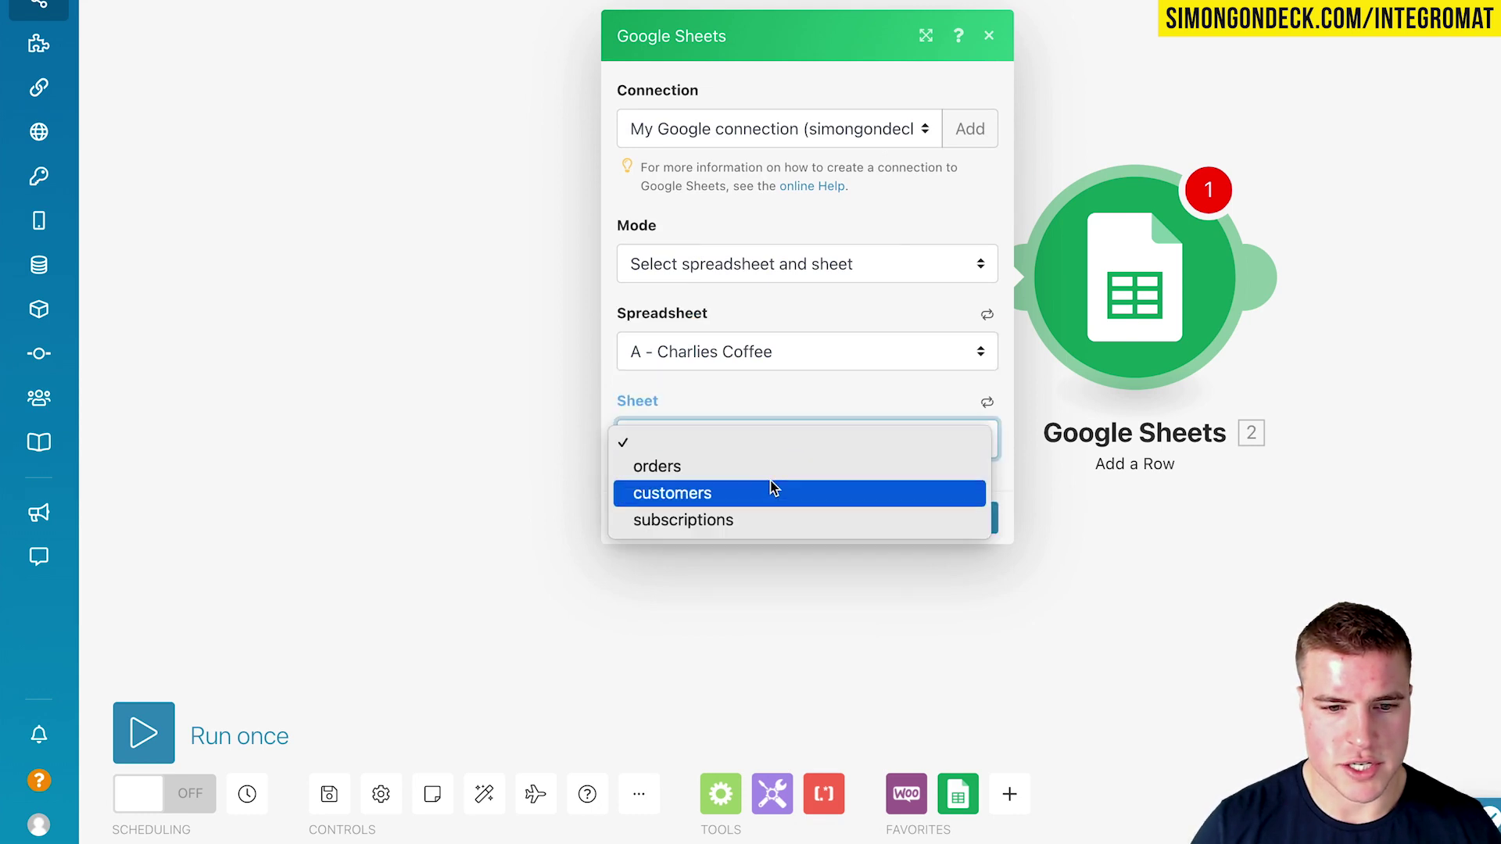
pyautogui.click(841, 494)
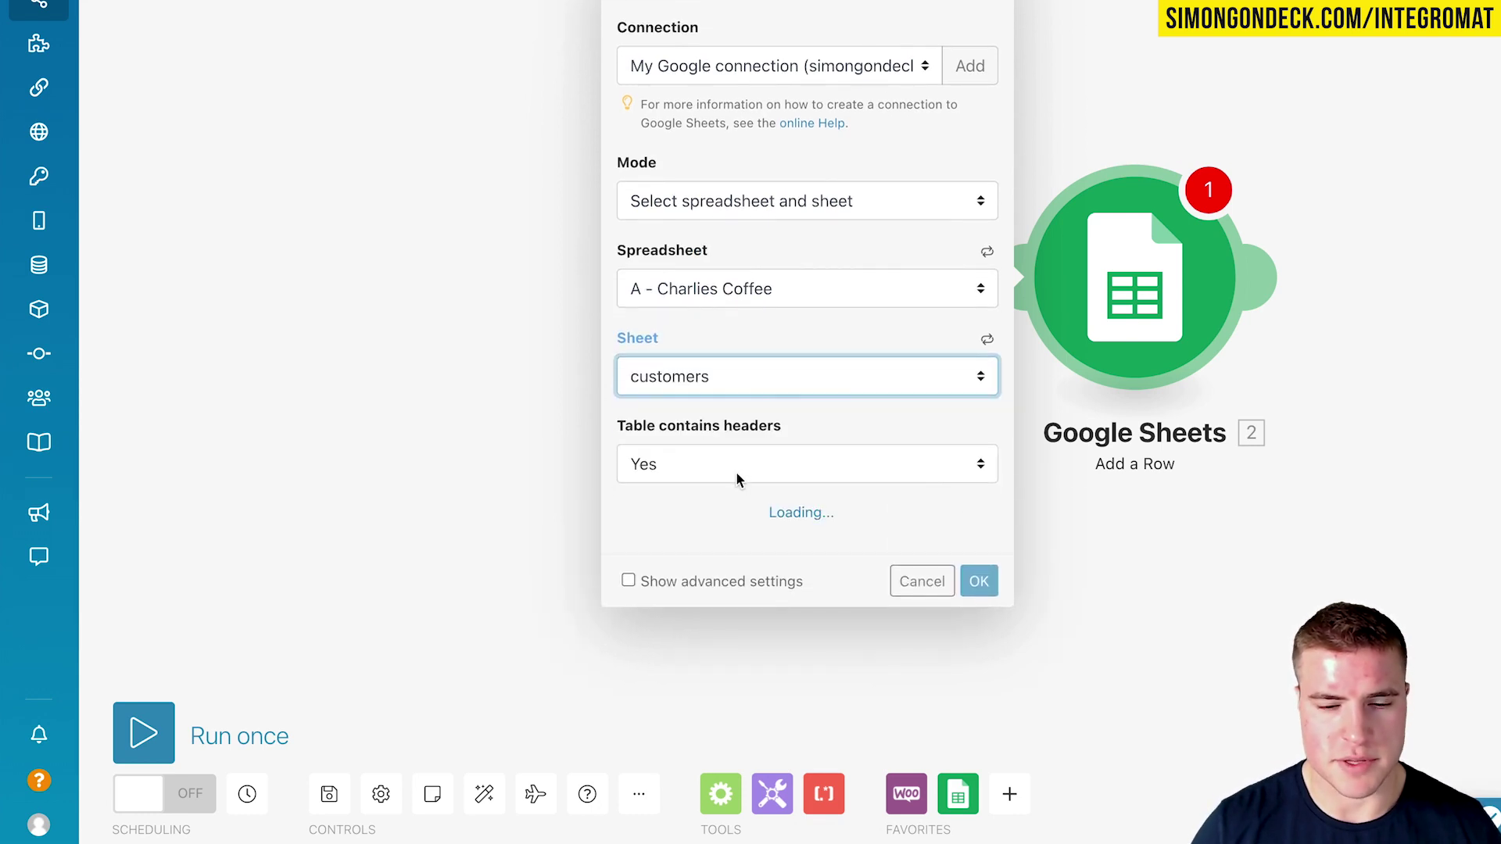
# Map Customer ID, names, Email, Username, billing names, Billing Company and Date created into columns A–I.
pyautogui.scroll(-3, 713, 354)
pyautogui.click(751, 269)
pyautogui.click(1052, 6)
pyautogui.click(805, 356)
pyautogui.click(1049, 53)
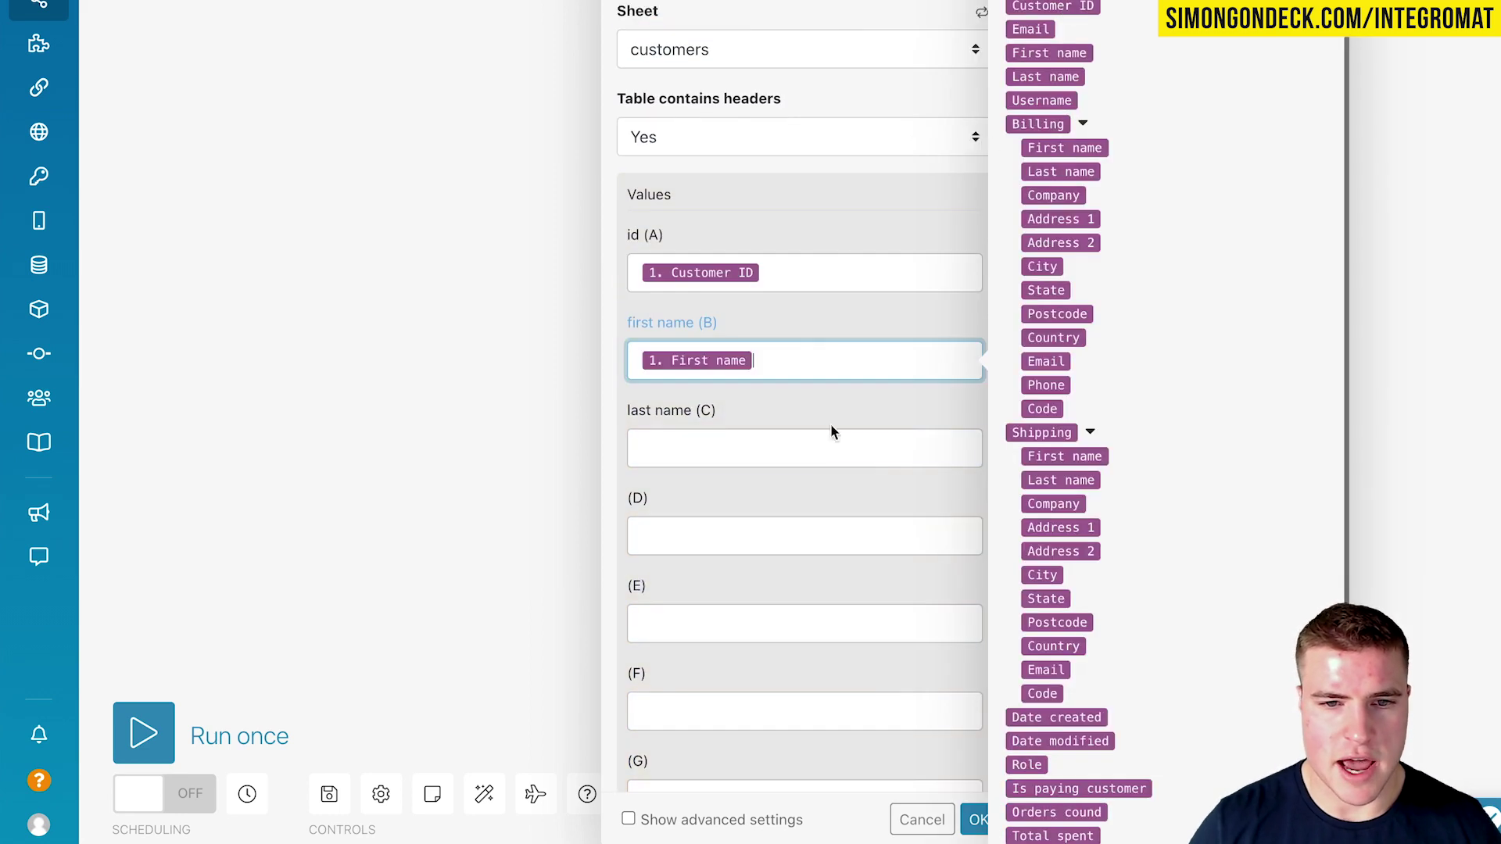
pyautogui.click(830, 444)
pyautogui.click(1045, 76)
pyautogui.scroll(-3, 825, 391)
pyautogui.click(825, 305)
pyautogui.scroll(-3, 914, 397)
pyautogui.click(820, 530)
# Map Role, Is paying customer, Total spent and Orders count into columns J–M, removing a duplicate item.
pyautogui.click(1055, 711)
pyautogui.click(820, 617)
pyautogui.click(1027, 759)
pyautogui.click(821, 706)
pyautogui.doubleClick(1026, 784)
pyautogui.scroll(-7, 842, 232)
pyautogui.press('BackSpace')
pyautogui.click(820, 270)
pyautogui.click(1052, 815)
pyautogui.click(768, 356)
pyautogui.click(1051, 792)
pyautogui.click(799, 479)
# Confirm the Google Sheets module, save the scenario and run it once.
pyautogui.click(978, 819)
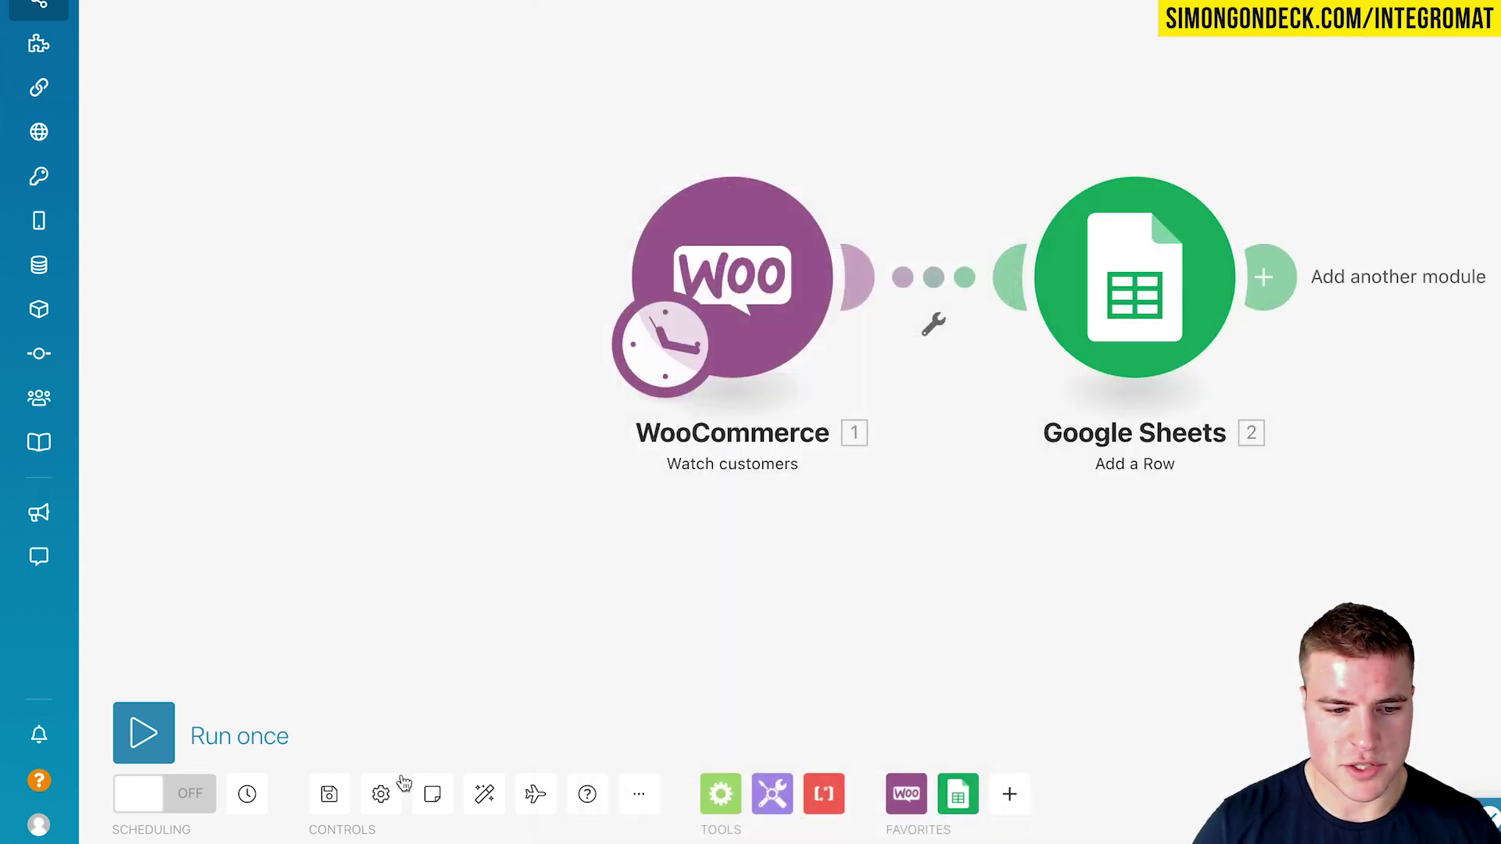
pyautogui.click(328, 793)
pyautogui.click(156, 750)
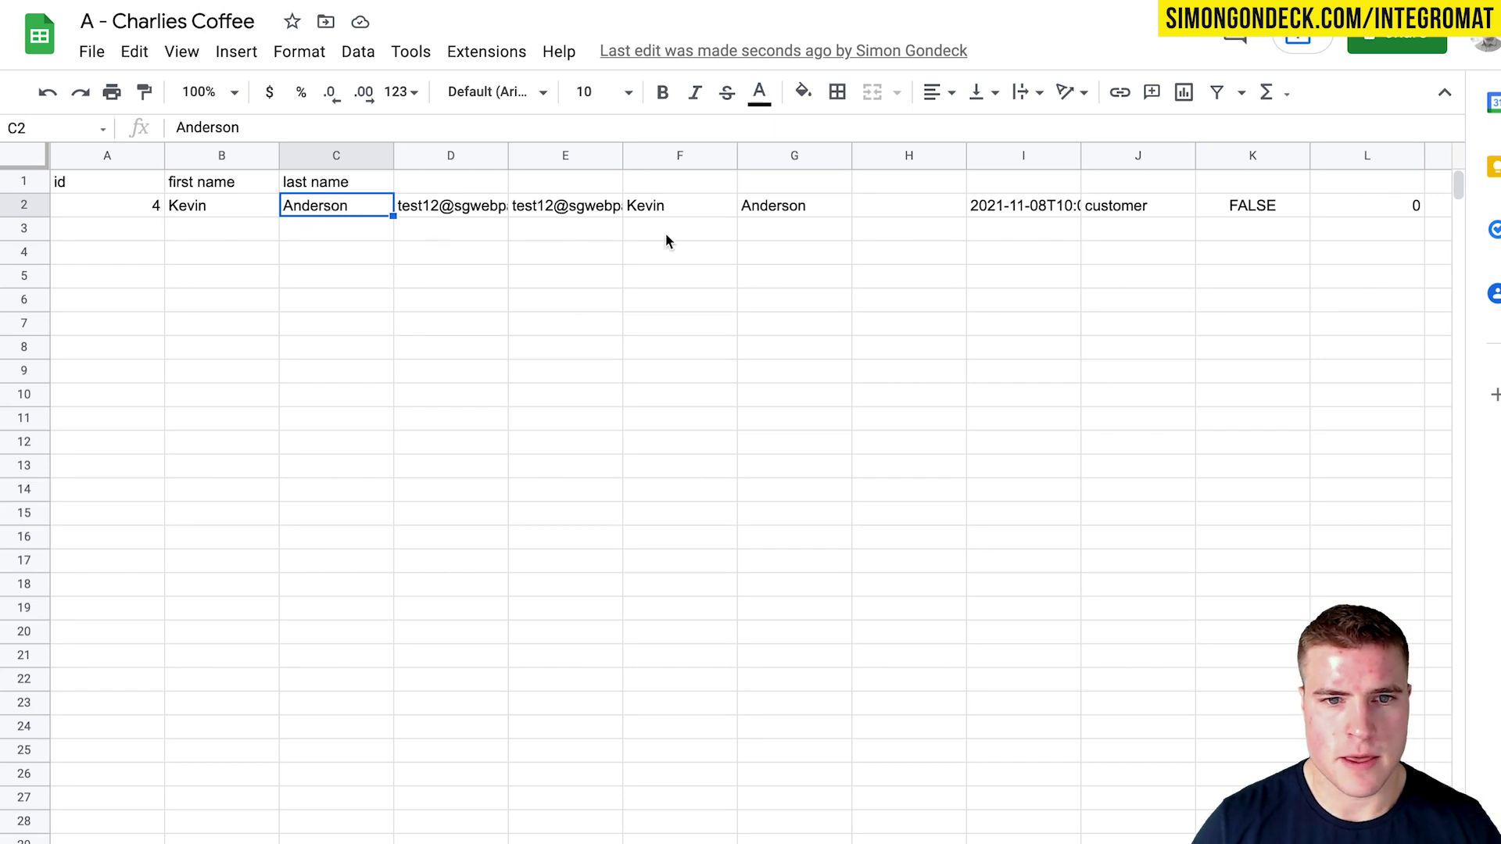
# Label D1–G1 as 'email', 'username', 'first name' and 'last name'.
pyautogui.click(443, 181)
pyautogui.write('email')
pyautogui.press('Tab')
pyautogui.write('username')
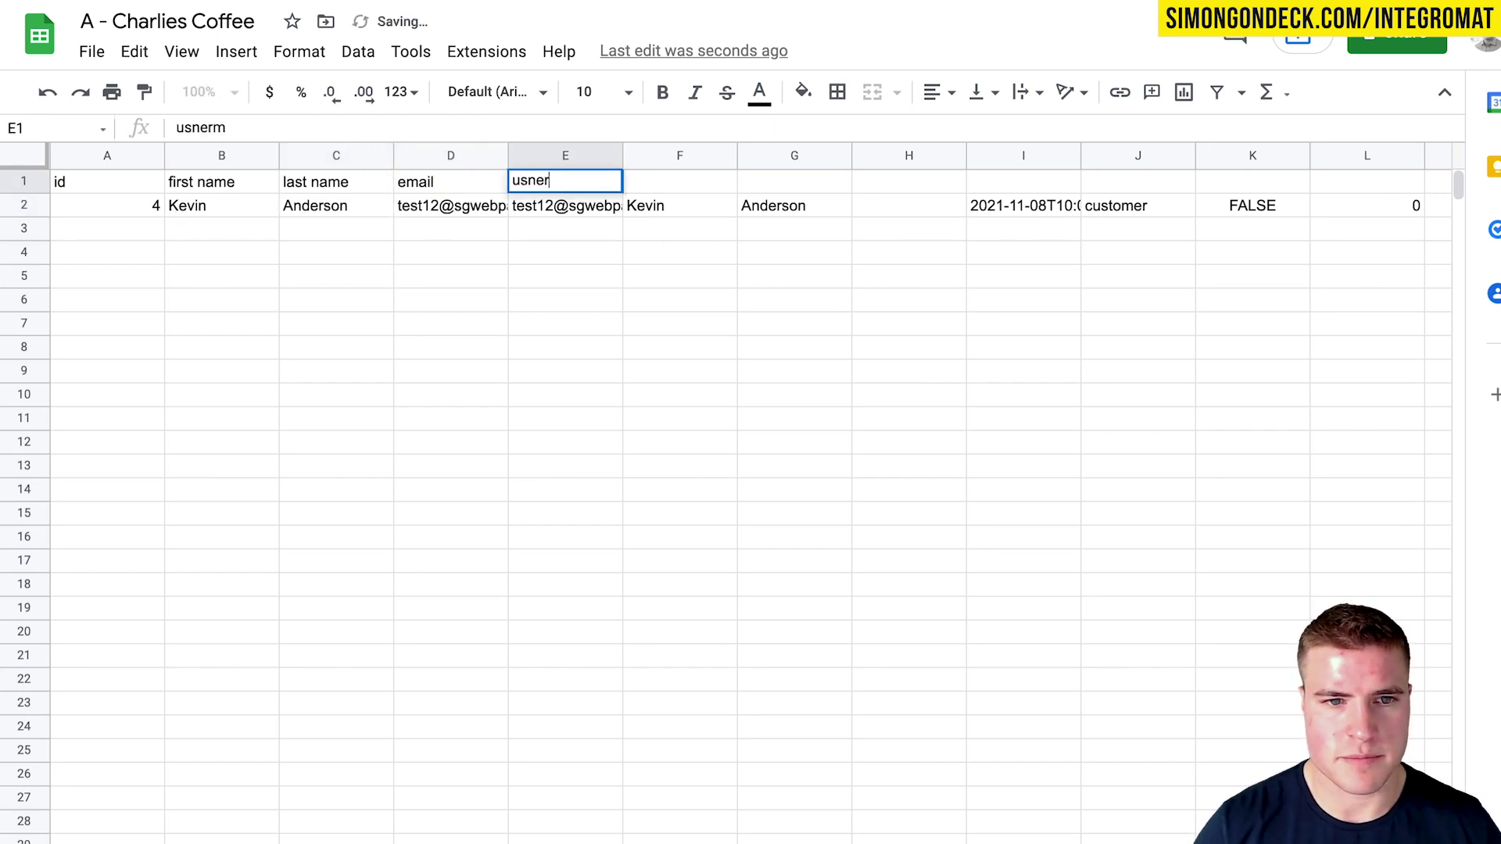
pyautogui.press('Tab')
pyautogui.write('first name')
pyautogui.press('Tab')
pyautogui.write('last name')
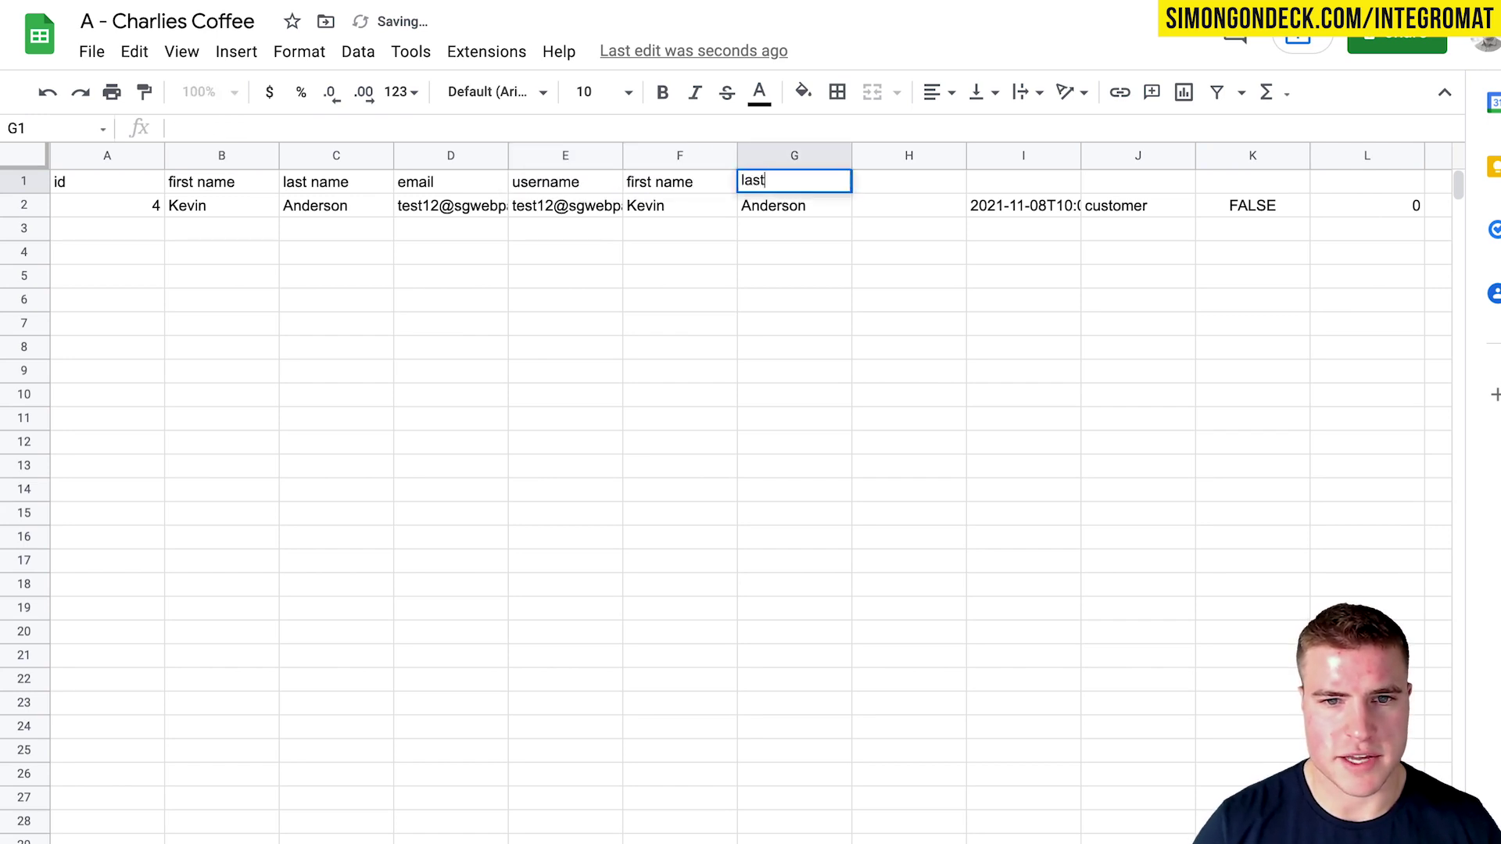
pyautogui.press('Return')
# Add 'date created' in I1 and 'role' in J1, then review the imported columns.
pyautogui.press('Up')
pyautogui.press('Right')
pyautogui.press('Right')
pyautogui.write('date created')
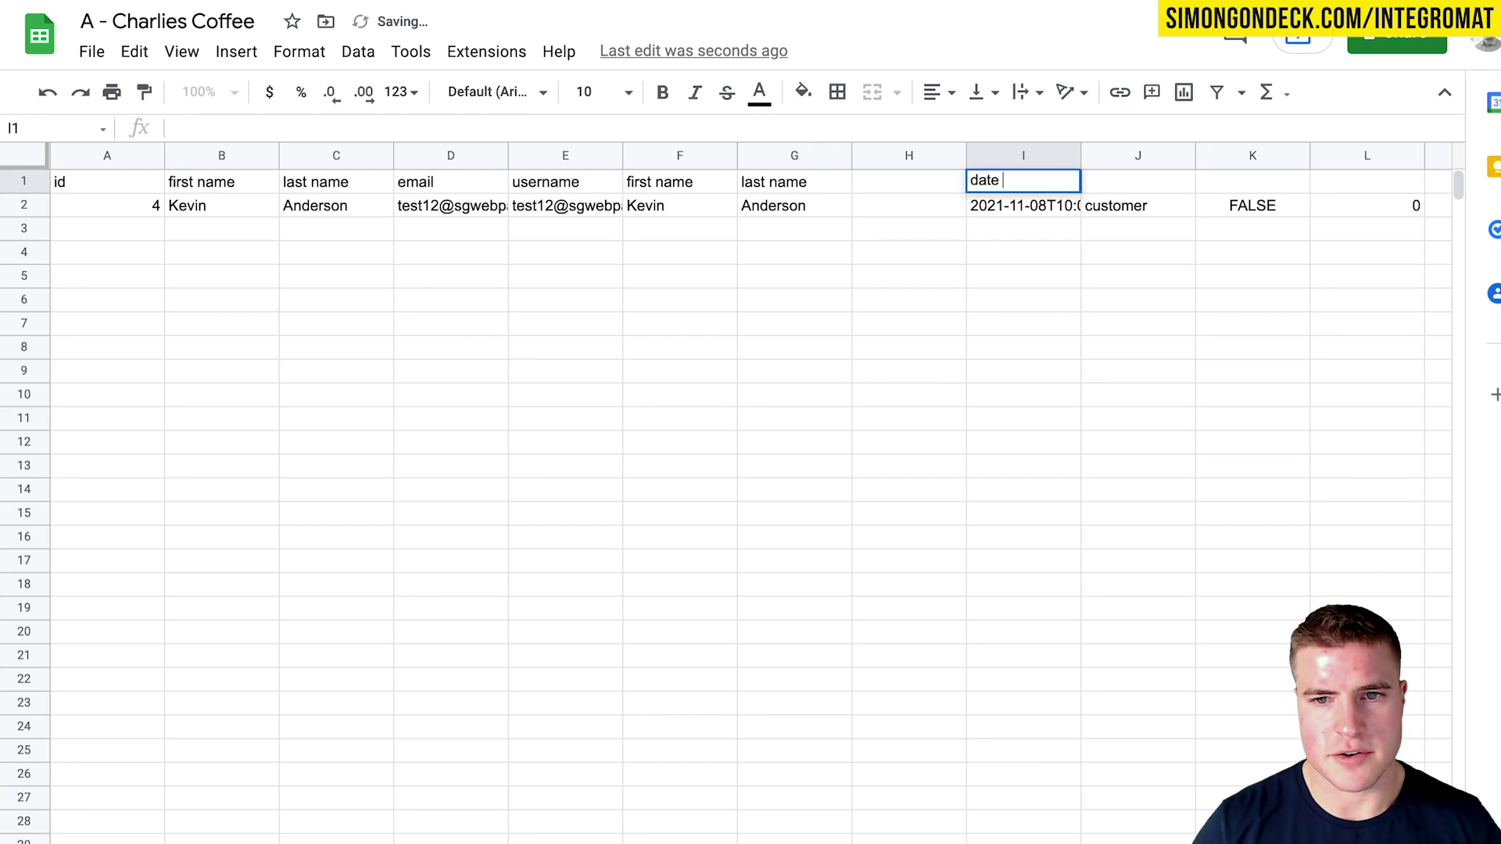
pyautogui.press('Return')
pyautogui.press('Up')
pyautogui.press('Right')
pyautogui.write('role')
pyautogui.press('Return')
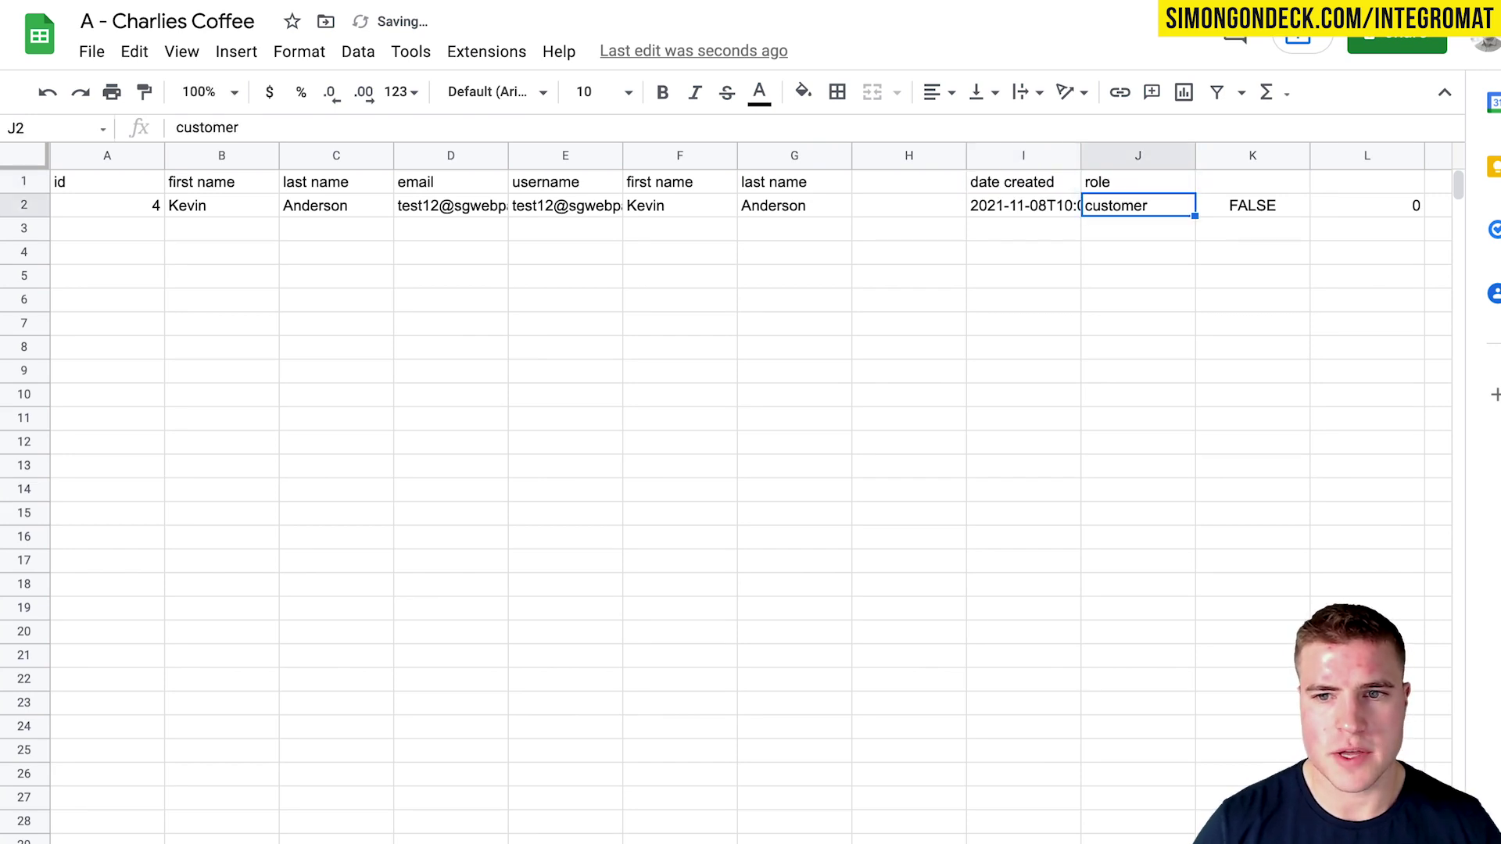
pyautogui.press('Right')
pyautogui.press('Right')
pyautogui.press('Right')
pyautogui.press('Right')
pyautogui.press('Right')
pyautogui.press('Right')
pyautogui.press('Left')
pyautogui.press('Left')
pyautogui.press('Left')
pyautogui.press('Left')
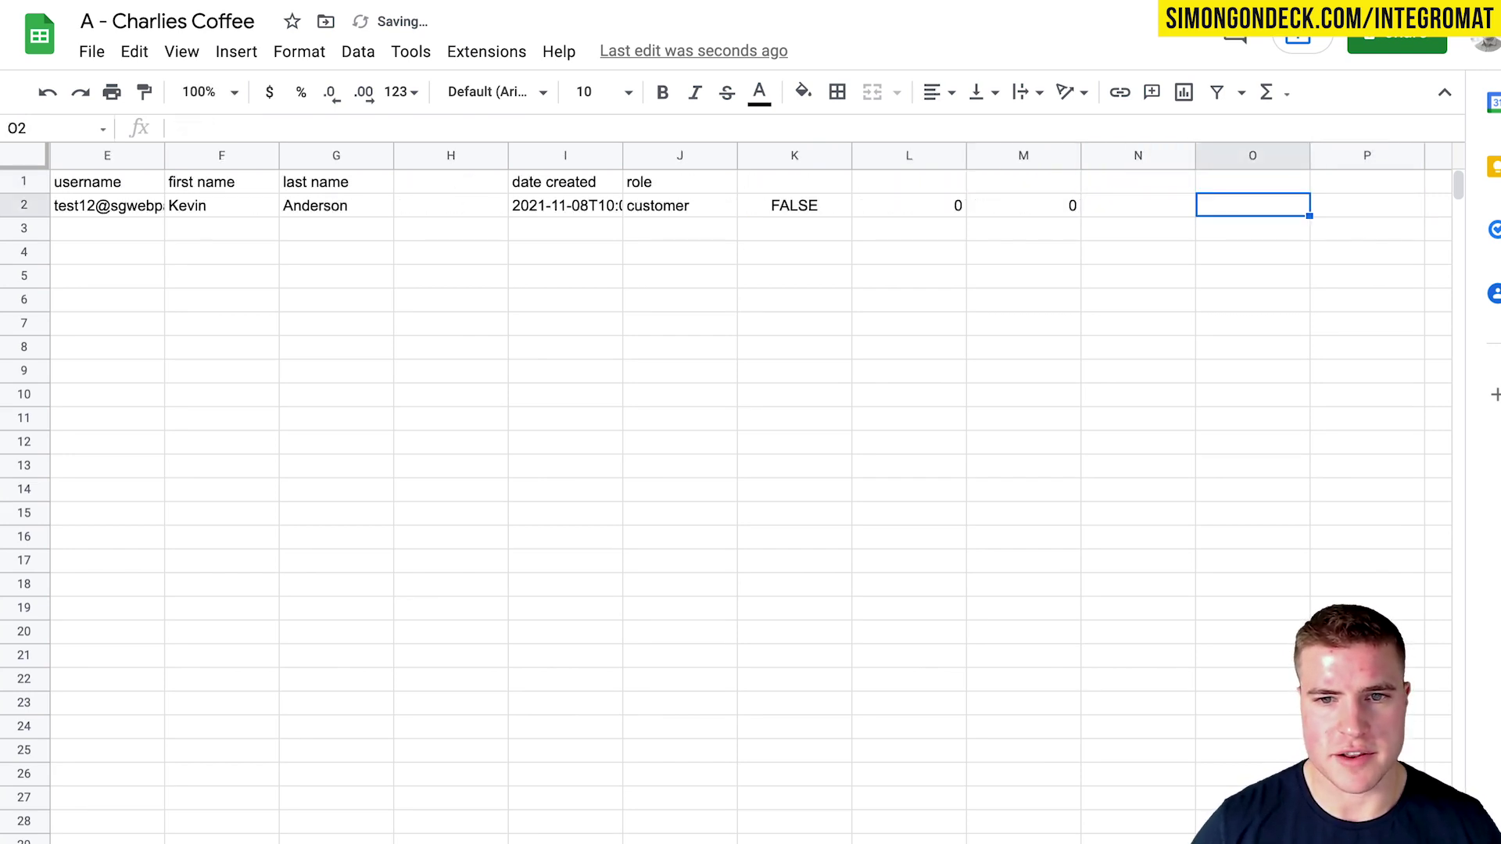
pyautogui.press('Left')
pyautogui.press('Left')
pyautogui.press('Left')
pyautogui.press('Left')
pyautogui.press('Left')
pyautogui.press('Left')
pyautogui.press('Left')
pyautogui.press('Left')
pyautogui.press('Left')
pyautogui.press('Left')
pyautogui.press('Left')
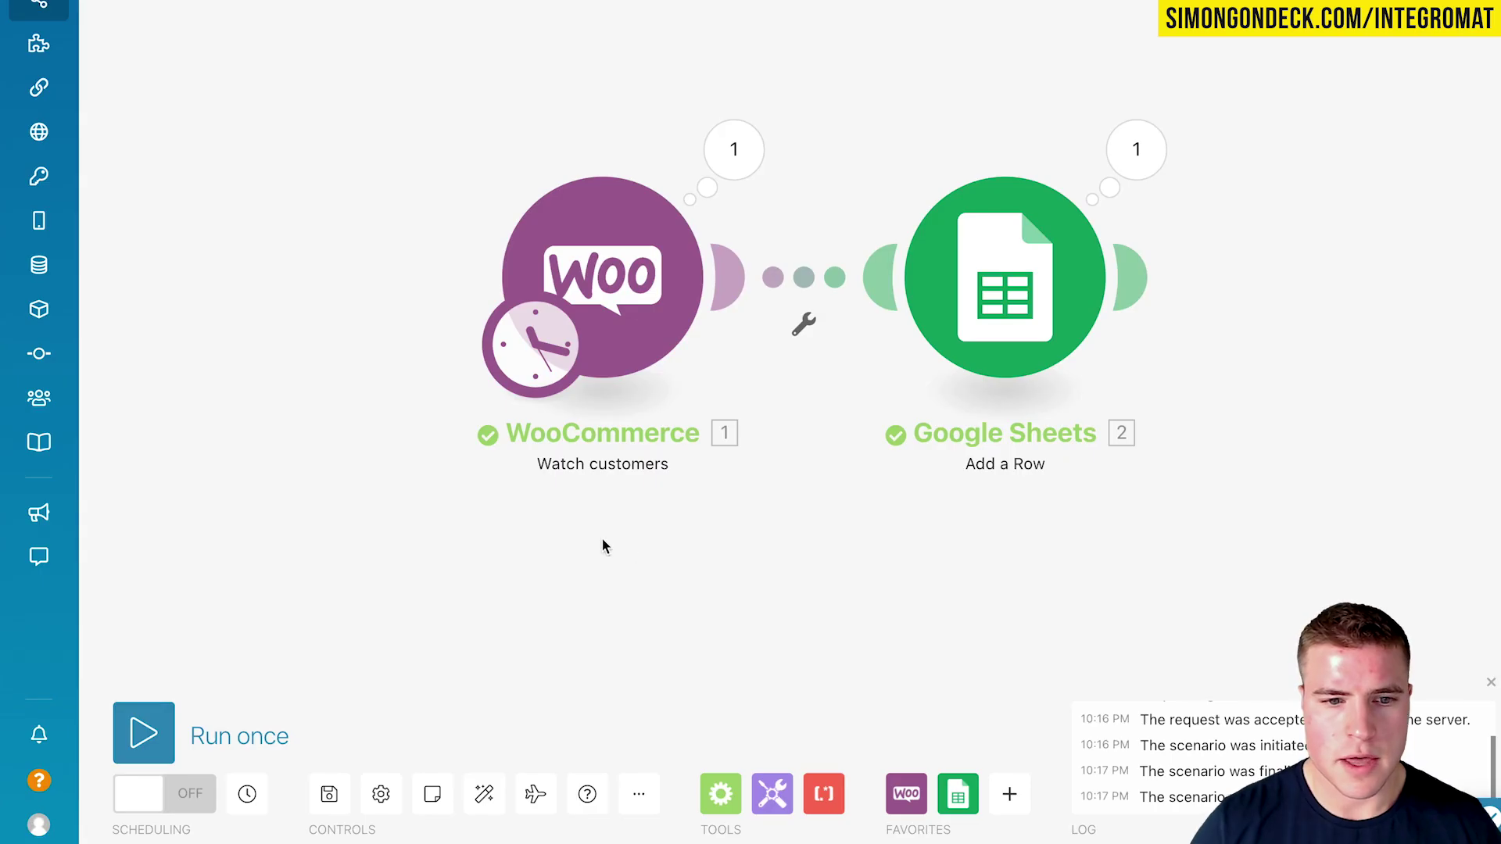
# Raise the WooCommerce customer trigger's limit from 1 to 30.
pyautogui.click(539, 340)
pyautogui.click(586, 274)
pyautogui.click(587, 274)
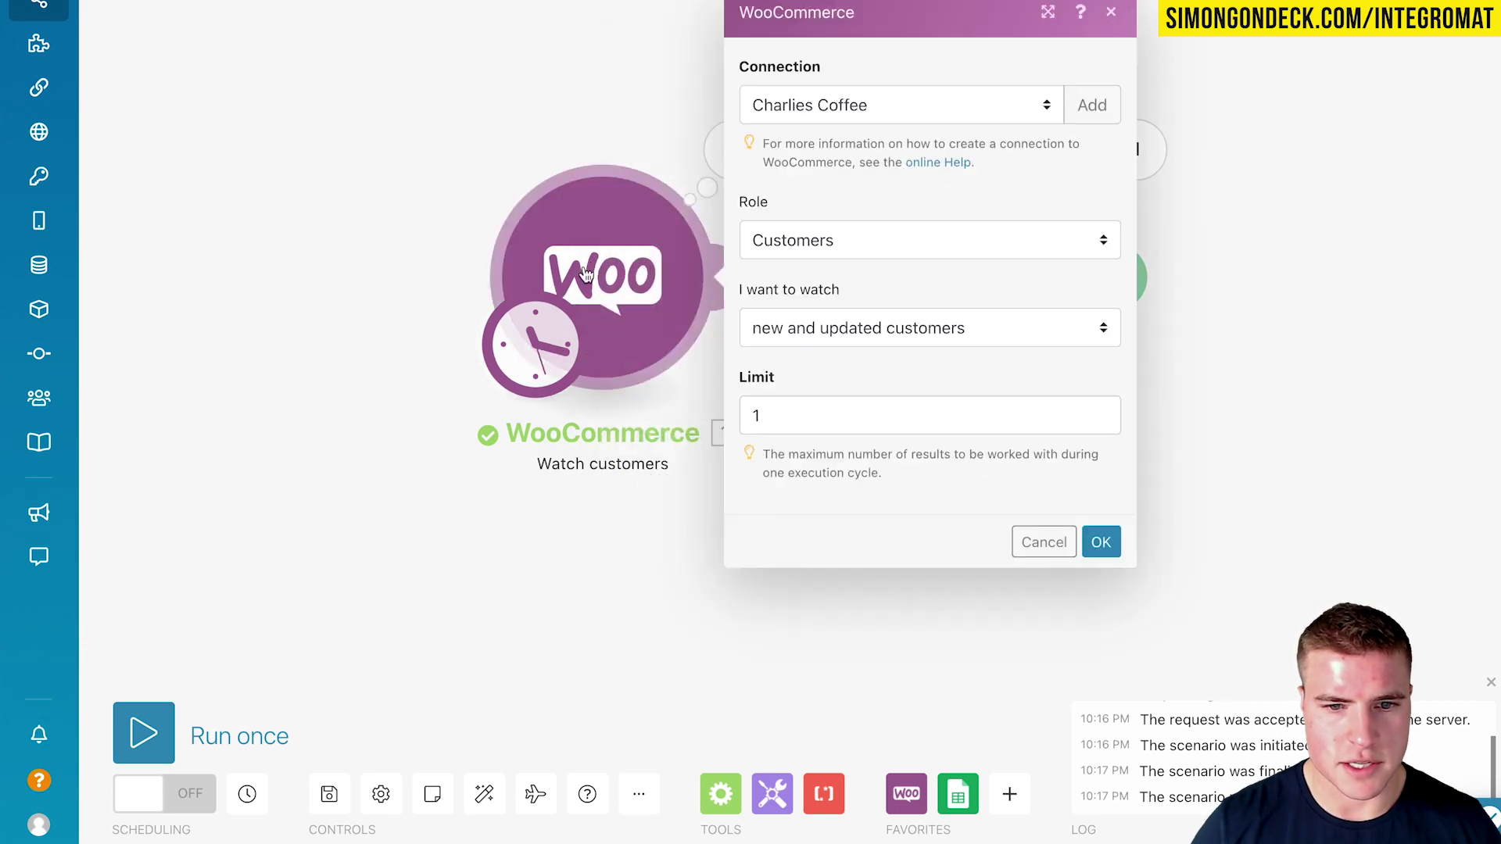
pyautogui.click(763, 416)
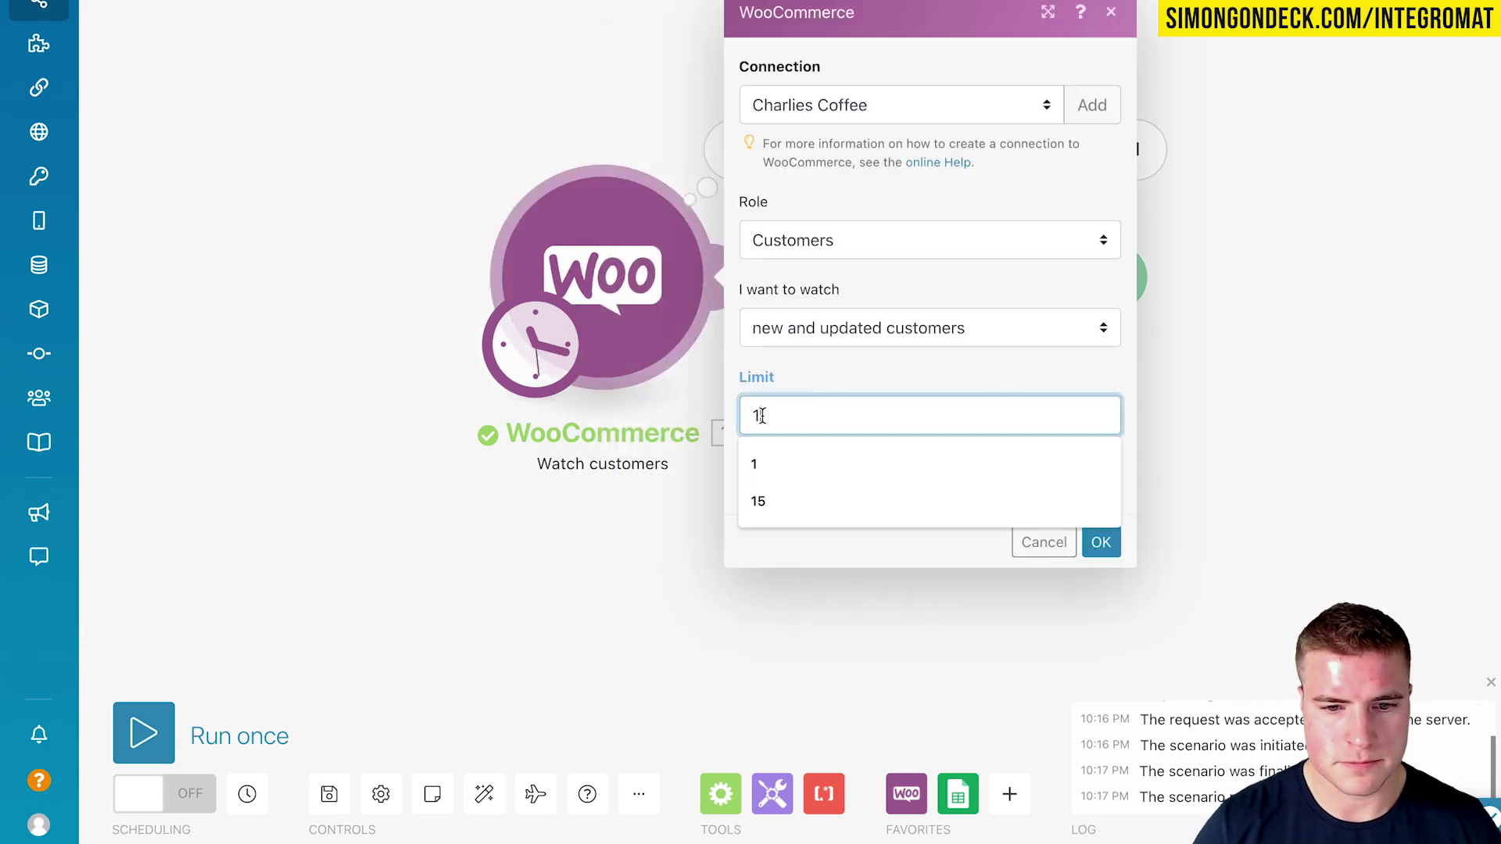
pyautogui.press('BackSpace')
pyautogui.write('30')
pyautogui.click(826, 471)
pyautogui.click(1098, 541)
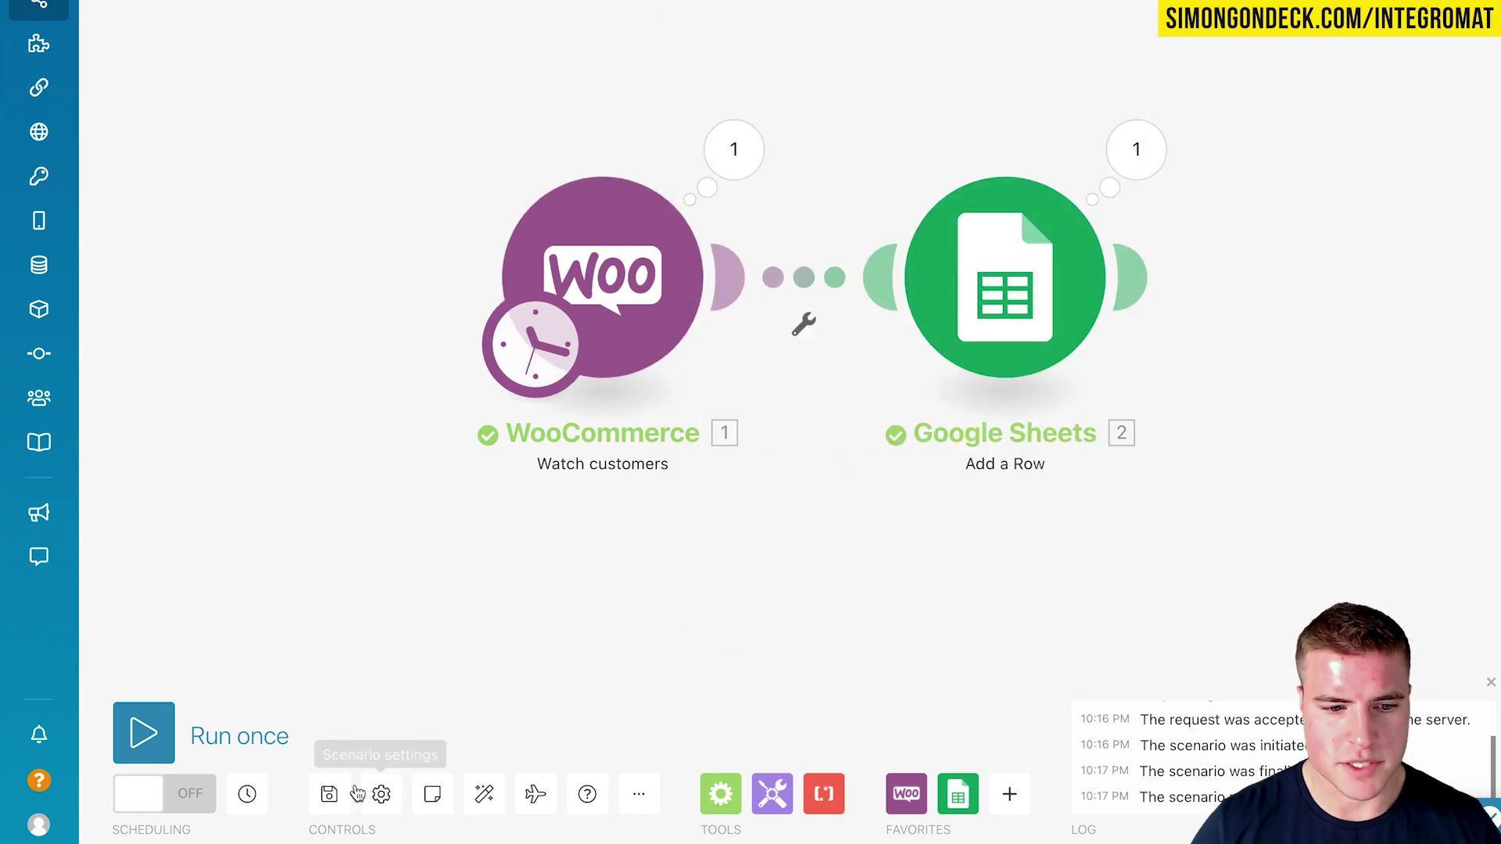
# Schedule the scenario every 15 minutes, save it and run it once.
pyautogui.click(190, 794)
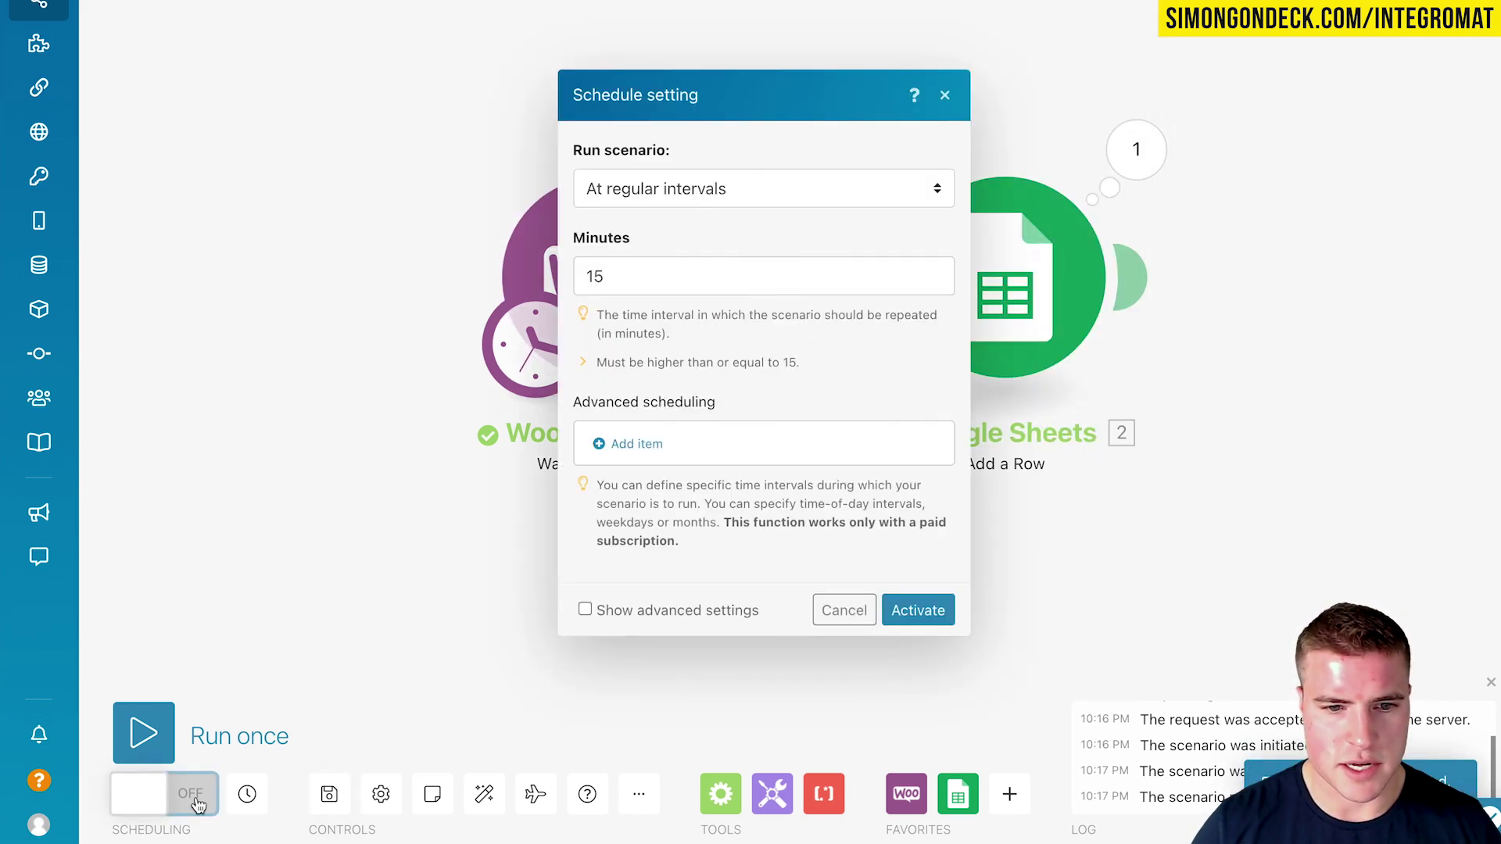
pyautogui.click(907, 604)
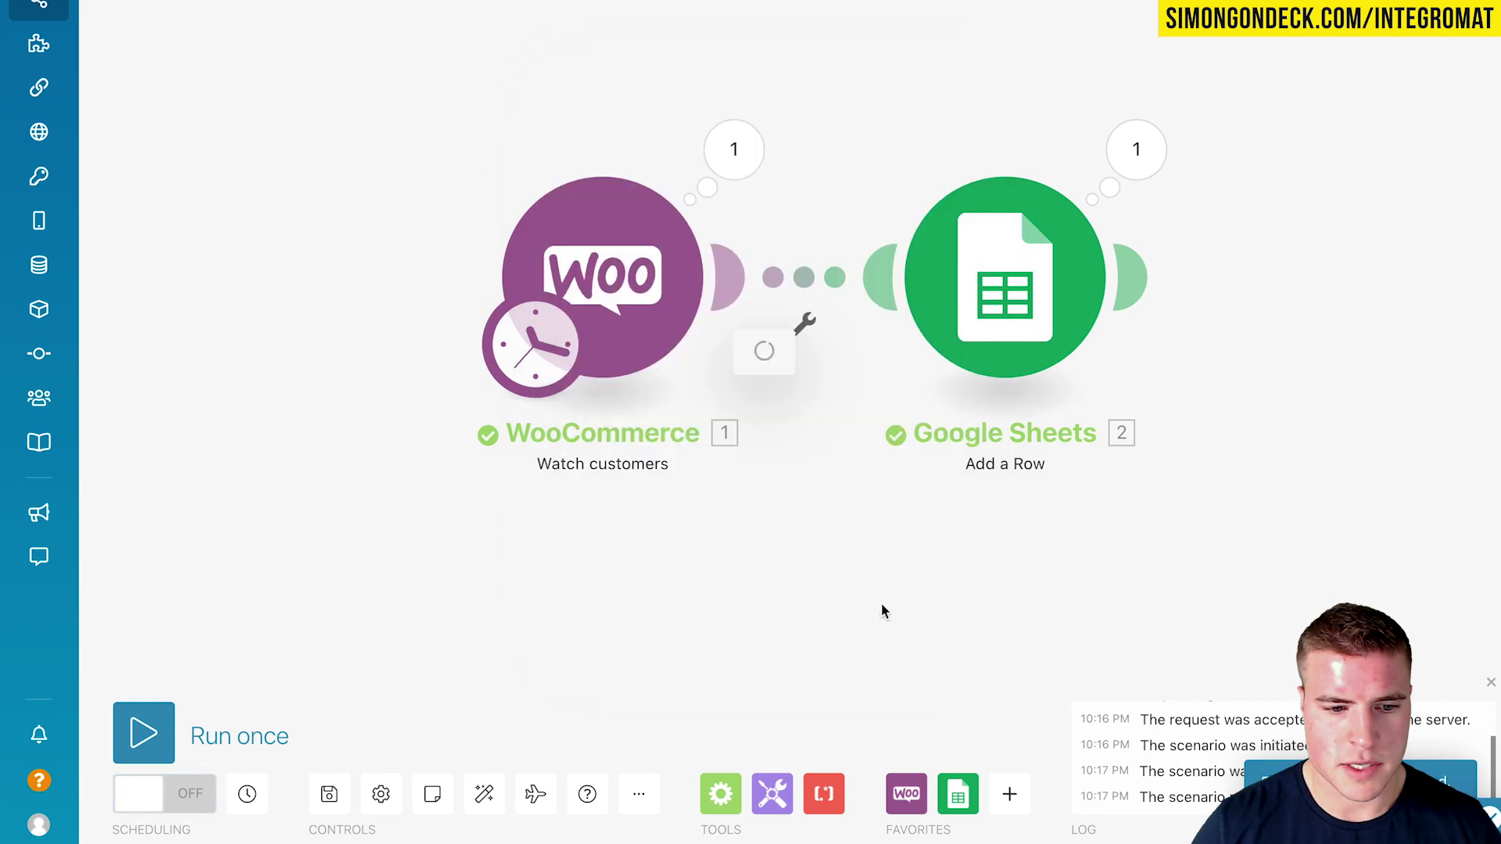
pyautogui.click(330, 792)
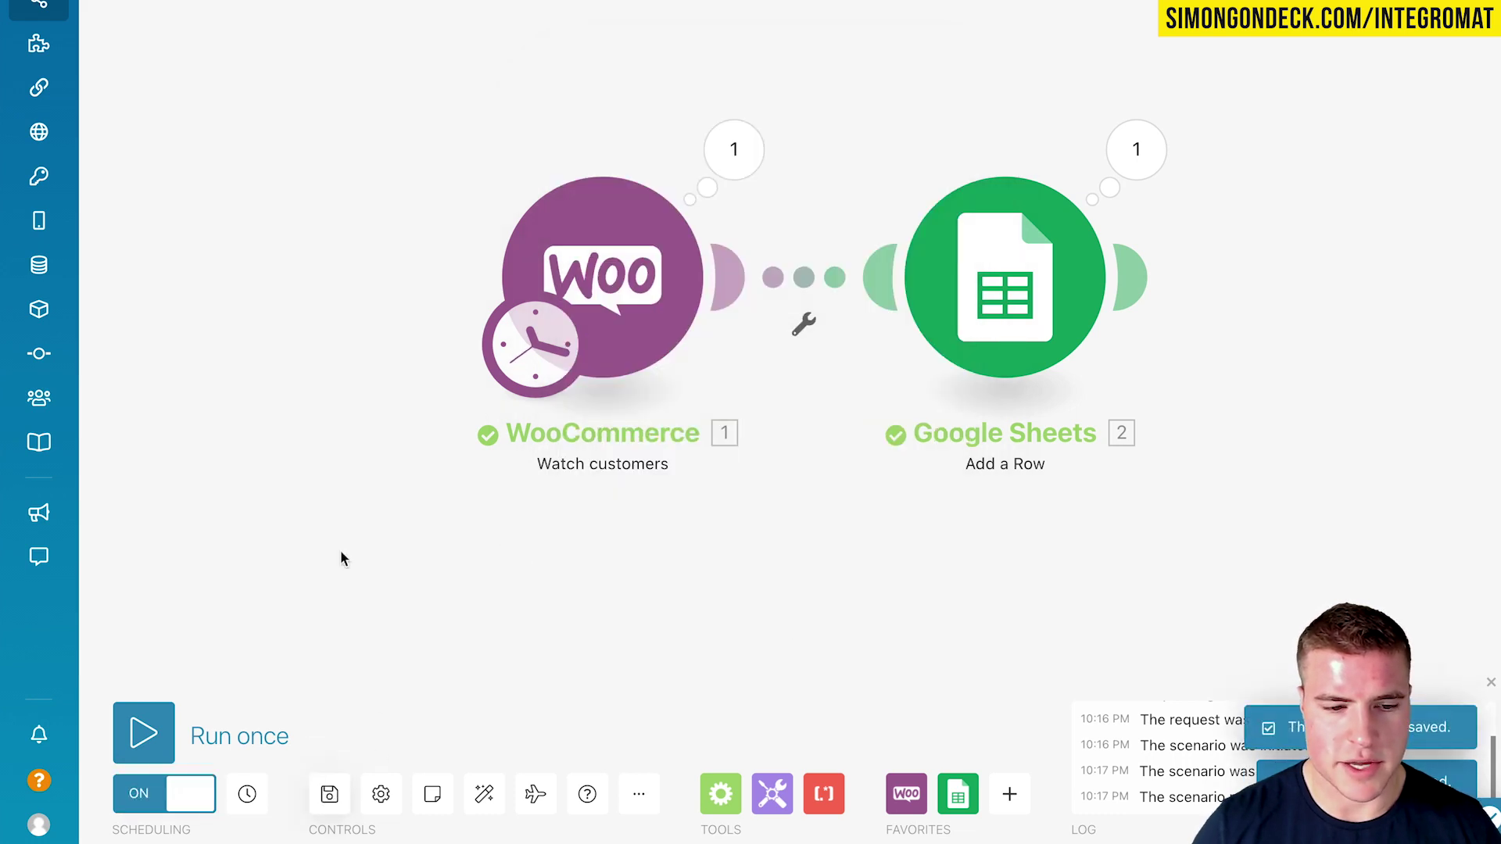
pyautogui.click(161, 738)
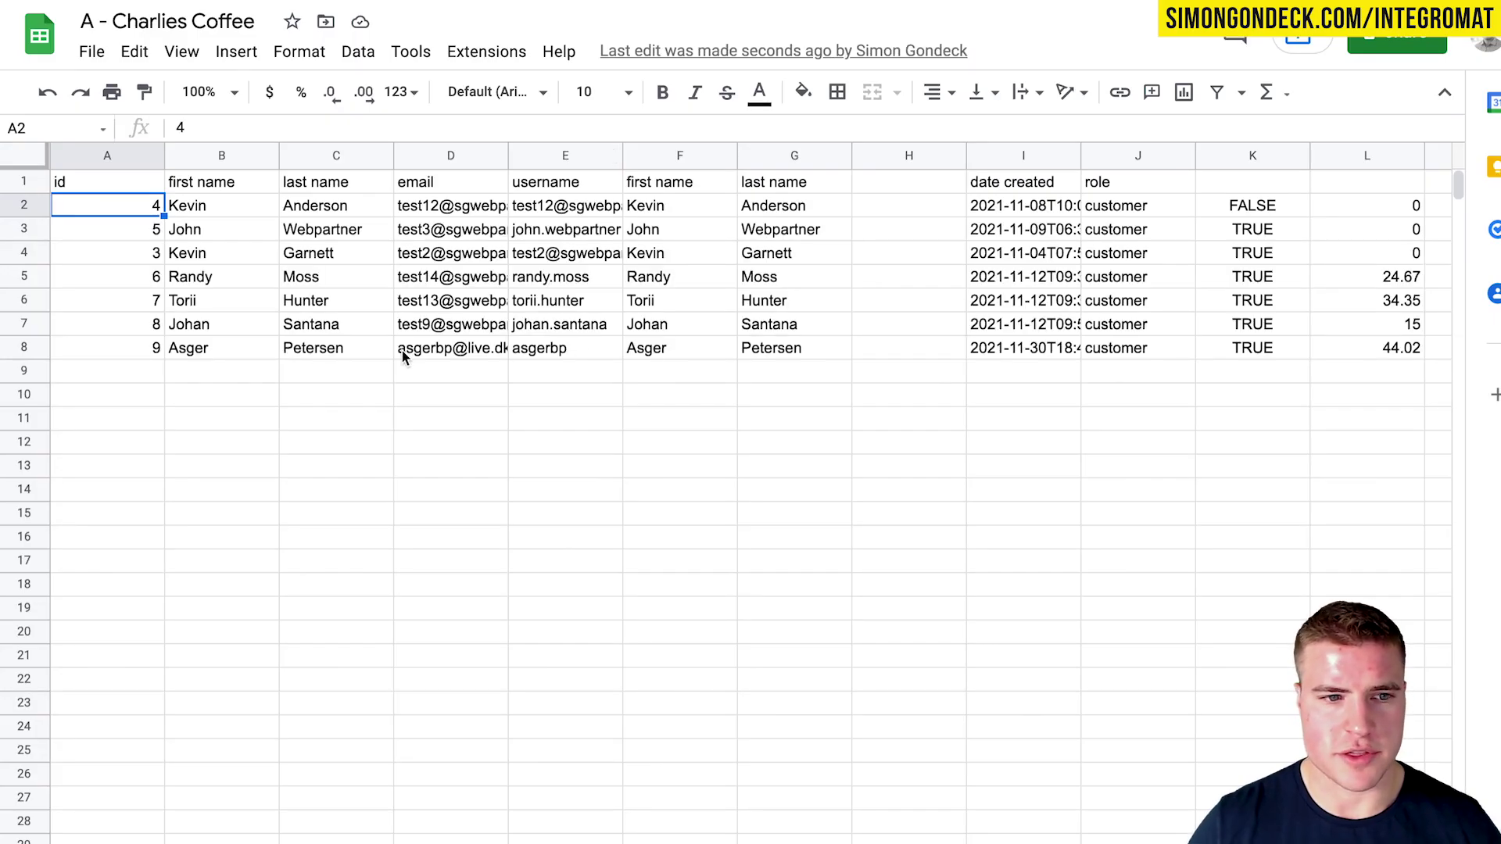
# Add headers 'is paying customer' in K1, 'order count' in M1 and 'total spent' in L1.
pyautogui.click(251, 351)
pyautogui.press('Right')
pyautogui.press('Right')
pyautogui.press('Right')
pyautogui.press('Right')
pyautogui.press('Right')
pyautogui.press('Right')
pyautogui.press('Right')
pyautogui.press('Right')
pyautogui.press('Right')
pyautogui.press('Right')
pyautogui.press('Right')
pyautogui.press('Right')
pyautogui.press('Right')
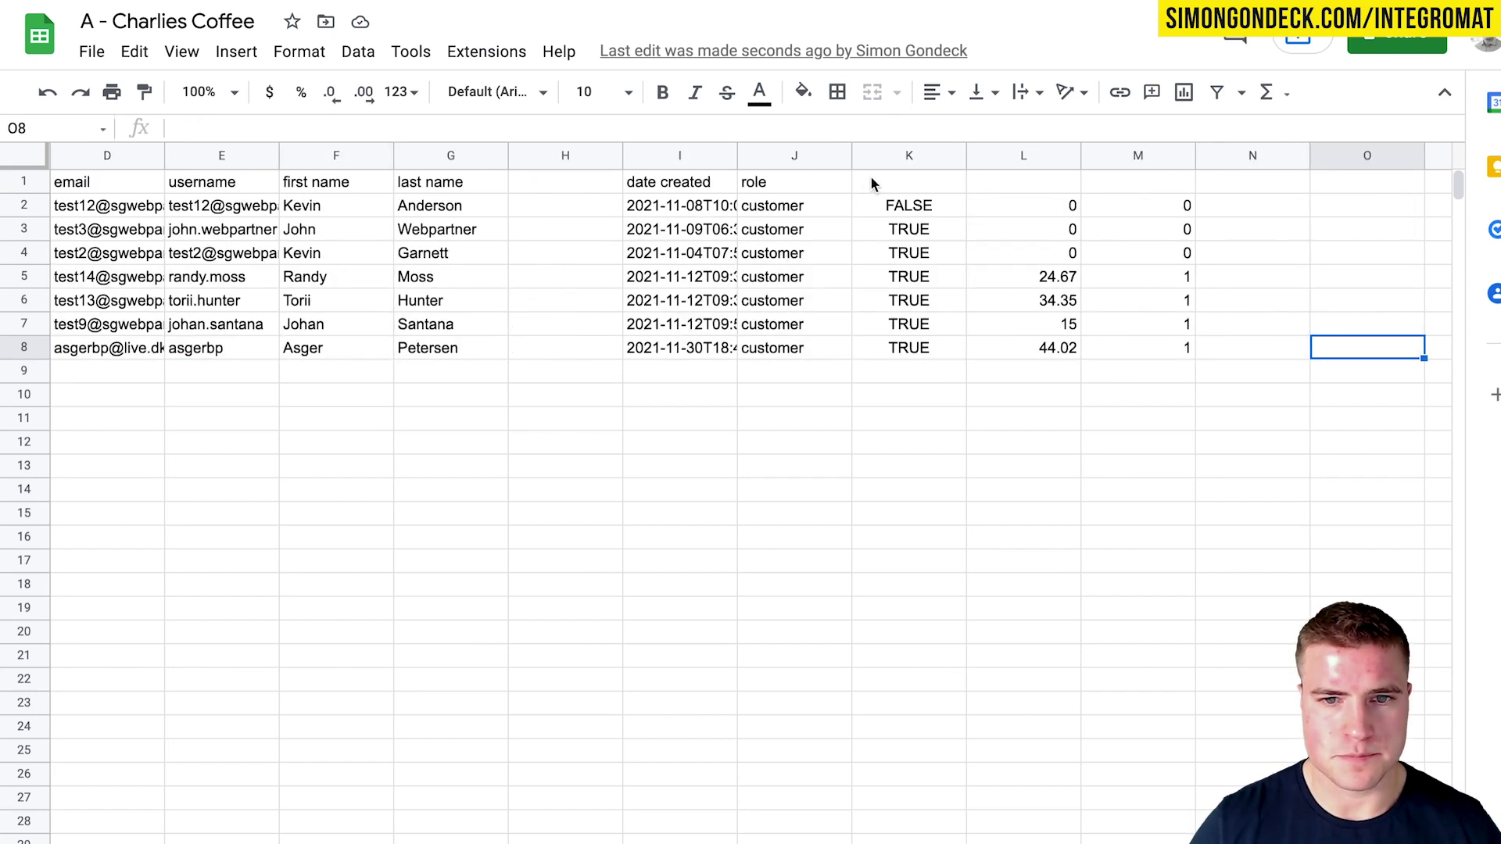
pyautogui.click(874, 183)
pyautogui.write('is paying customer')
pyautogui.press('Return')
pyautogui.press('Up')
pyautogui.write('order count')
pyautogui.press('Return')
pyautogui.press('Left')
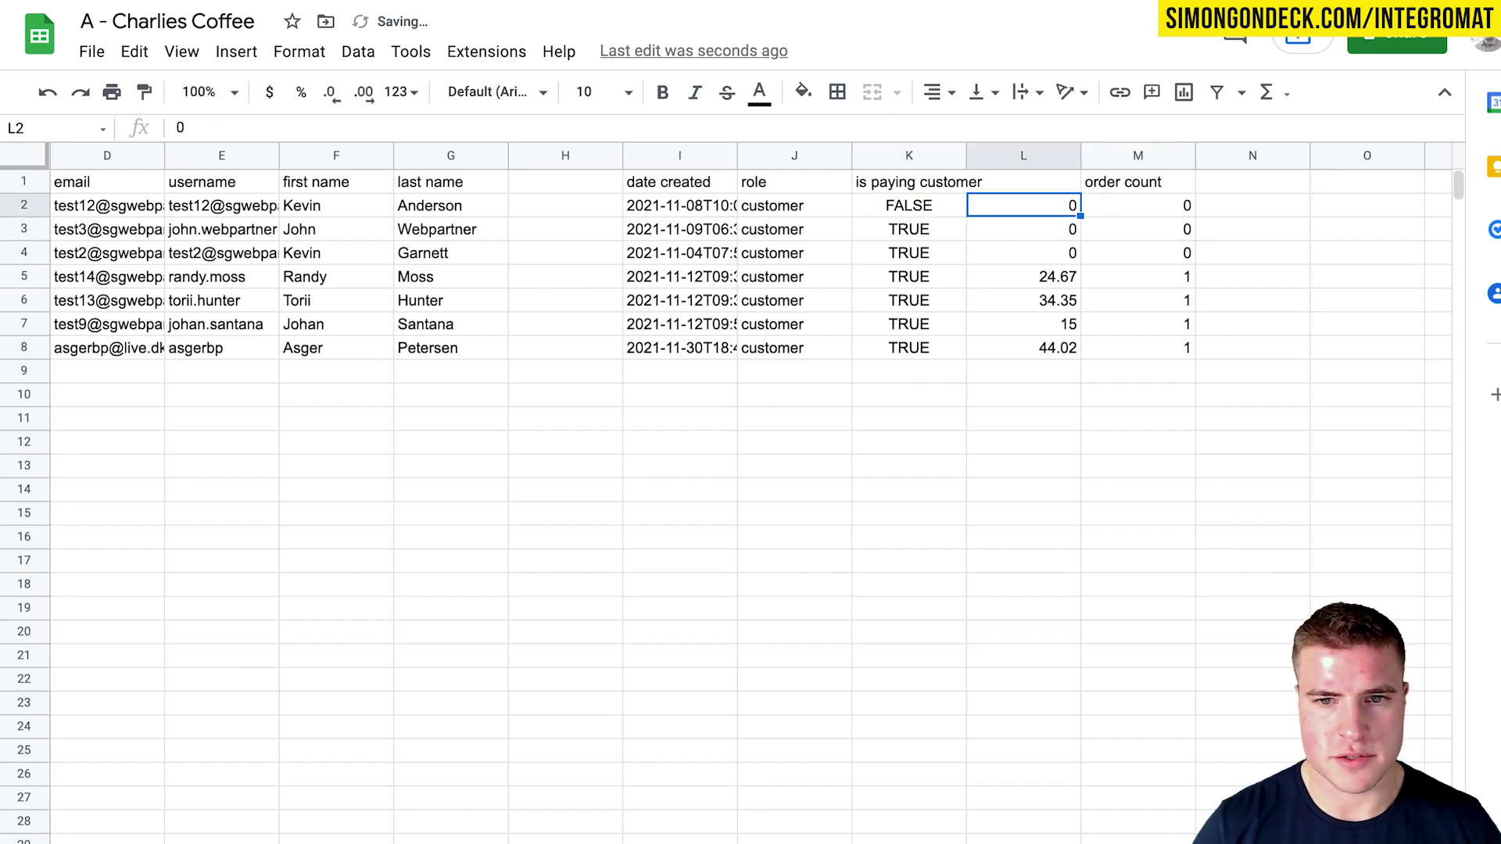
pyautogui.press('Up')
pyautogui.write('total s')
pyautogui.press('Return')
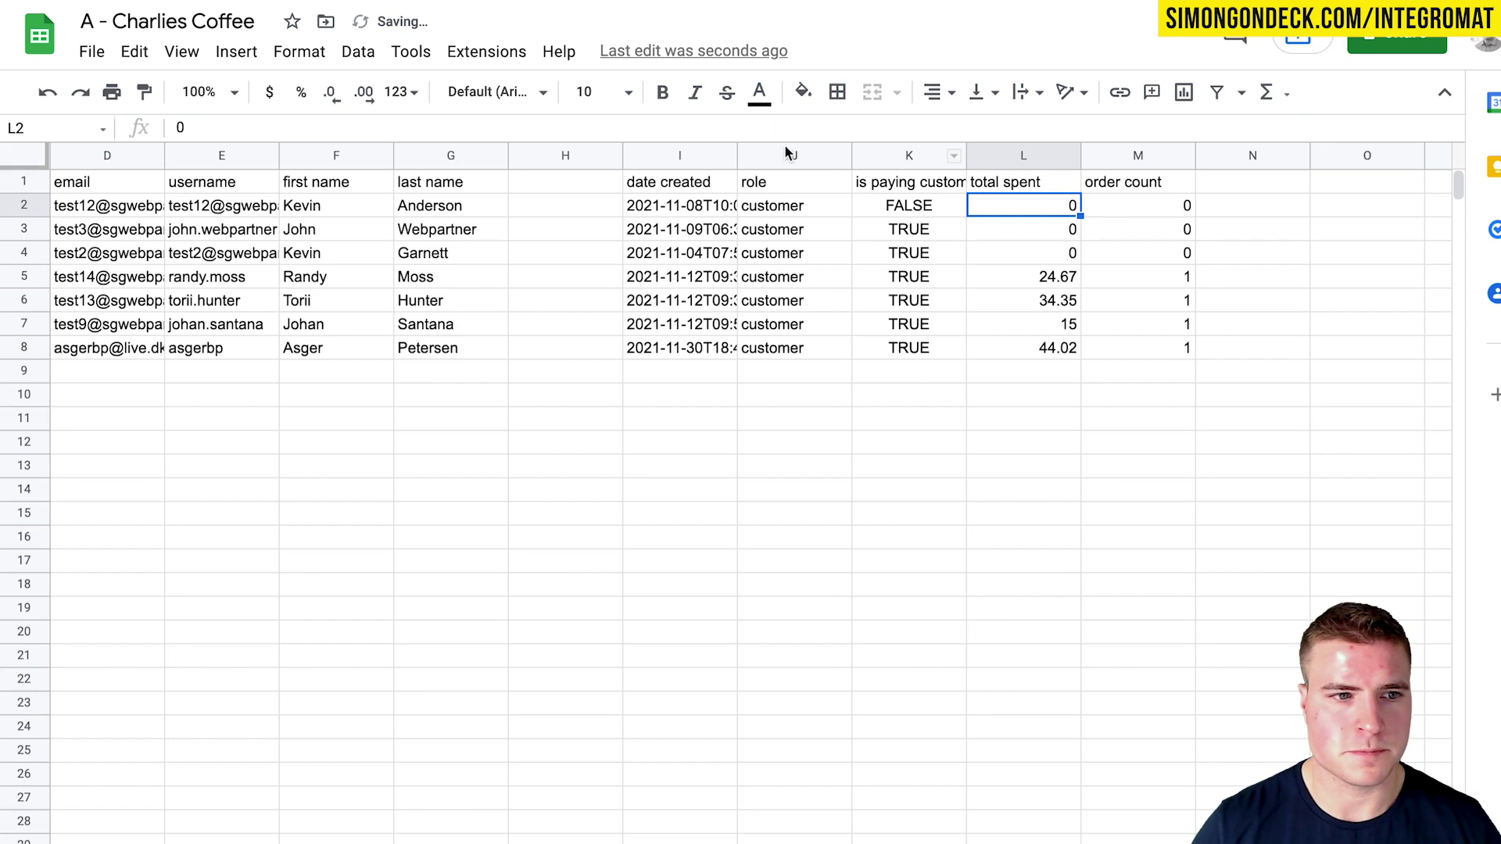
# Freeze row 1 of the customers sheet and rename the scenario 'WooCommerce: Export Customers'.
pyautogui.click(31, 185)
pyautogui.click(181, 51)
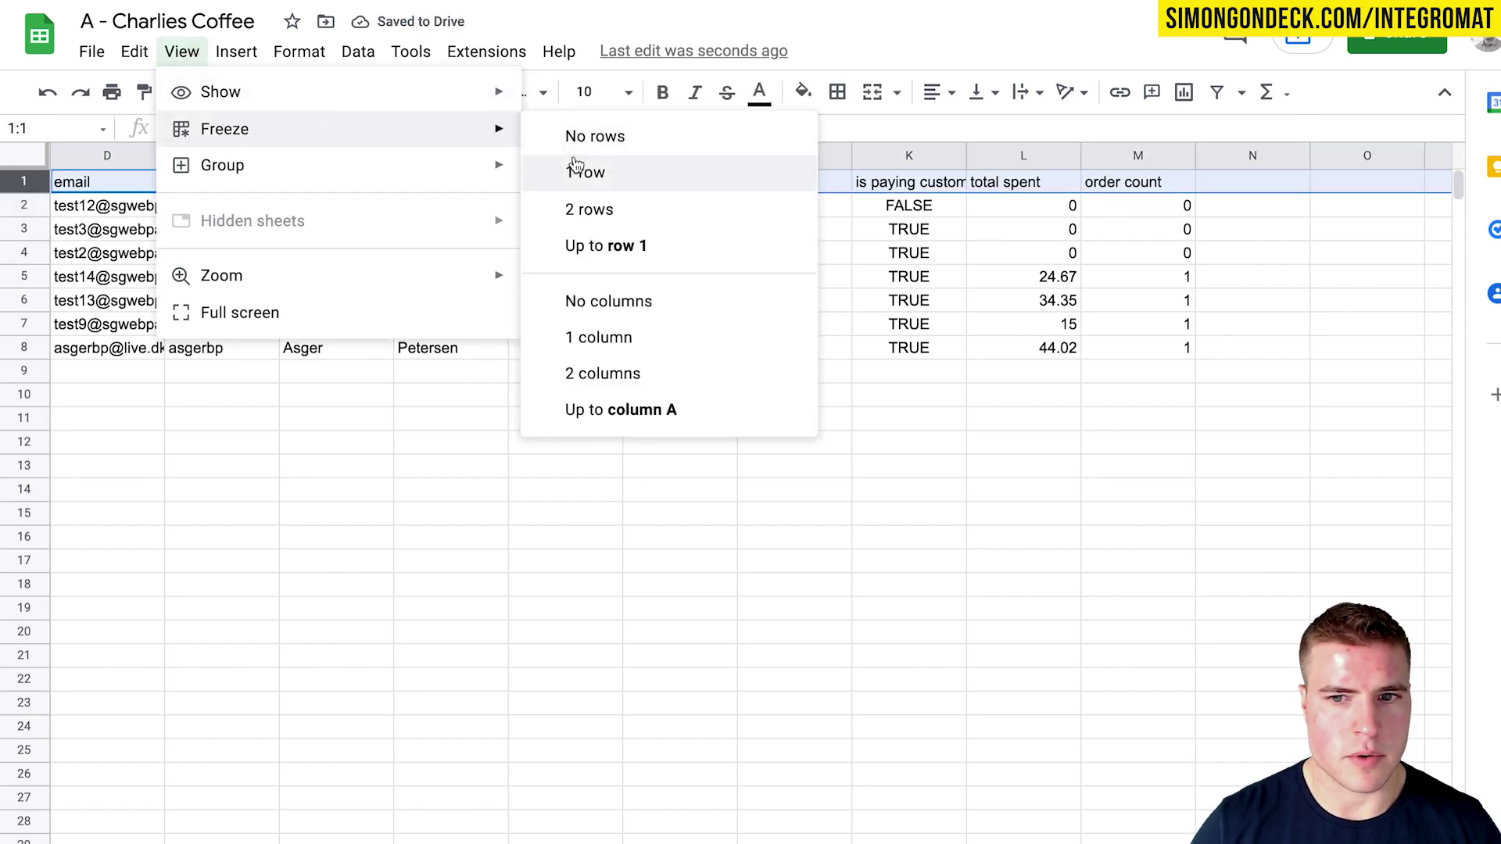
pyautogui.click(578, 171)
pyautogui.click(897, 301)
pyautogui.click(1016, 349)
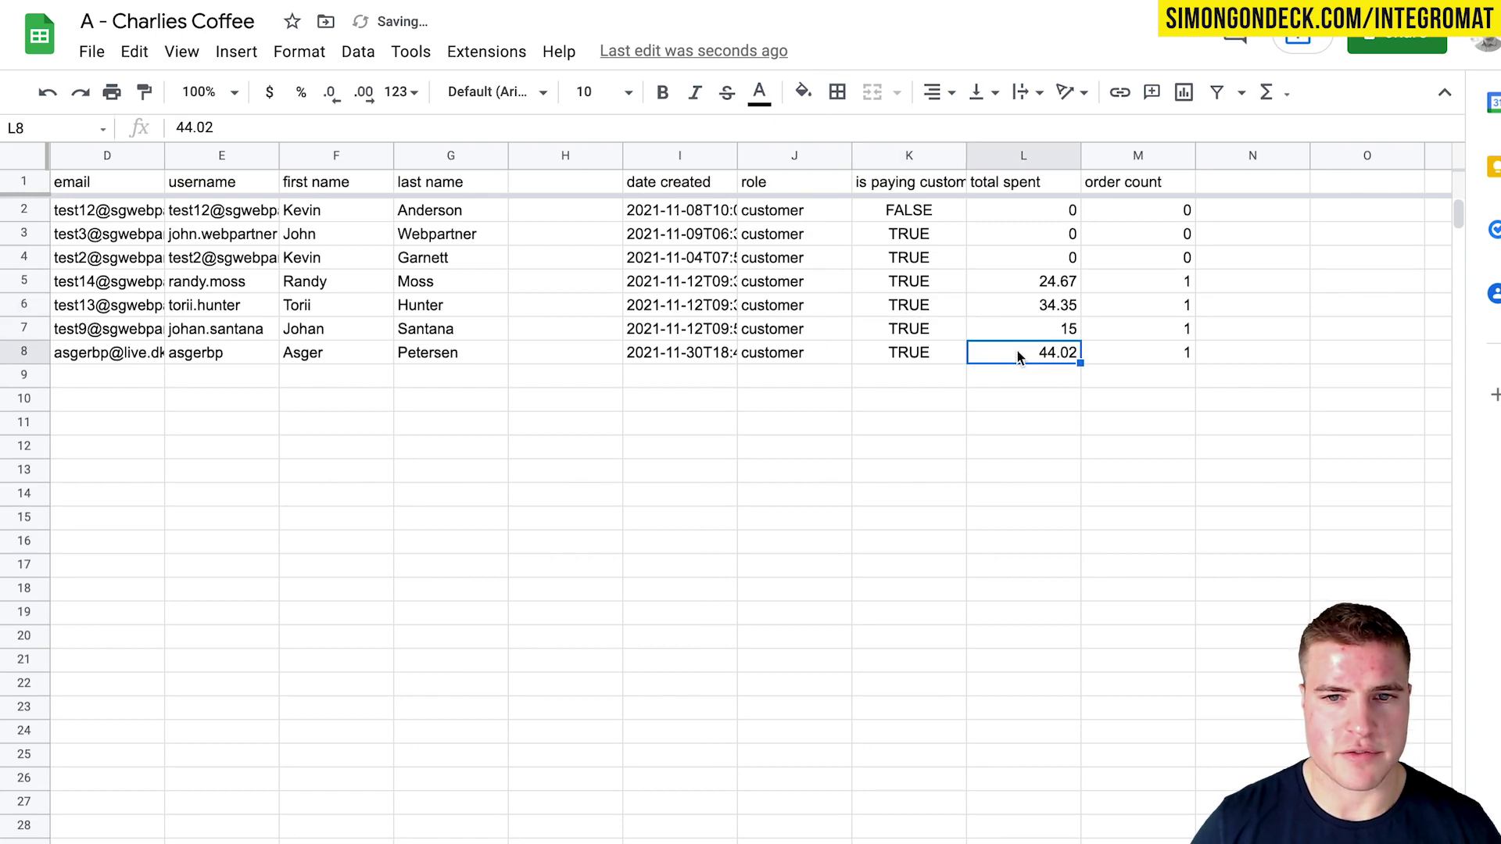
pyautogui.press('Left')
pyautogui.press('Left')
pyautogui.press('Left')
pyautogui.press('Left')
pyautogui.press('Left')
pyautogui.press('Left')
pyautogui.press('Left')
pyautogui.press('Left')
pyautogui.press('Left')
pyautogui.press('Left')
pyautogui.press('Left')
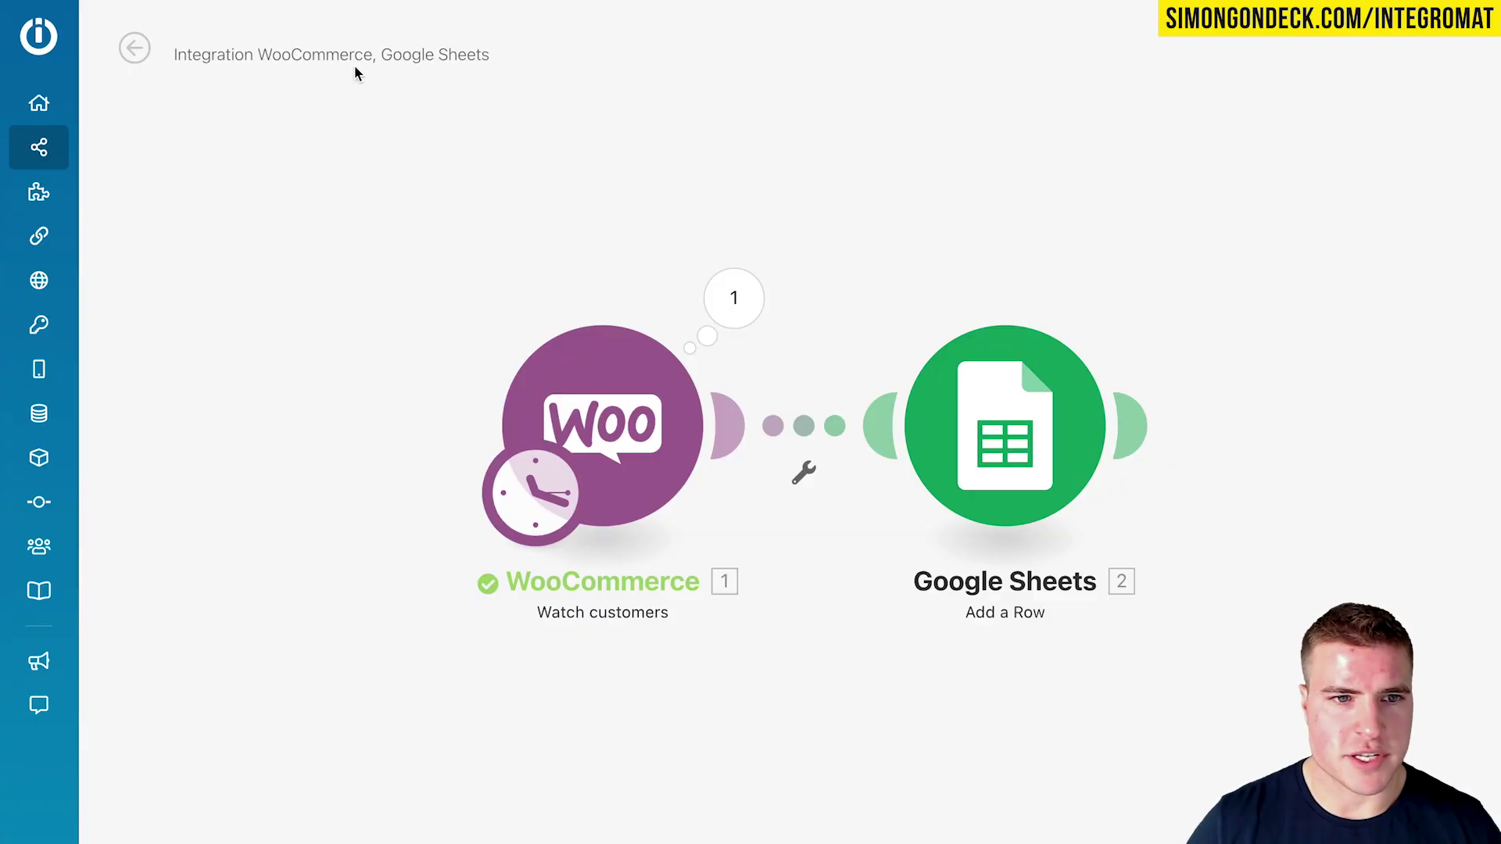
pyautogui.click(356, 74)
pyautogui.write('WooCommerce:')
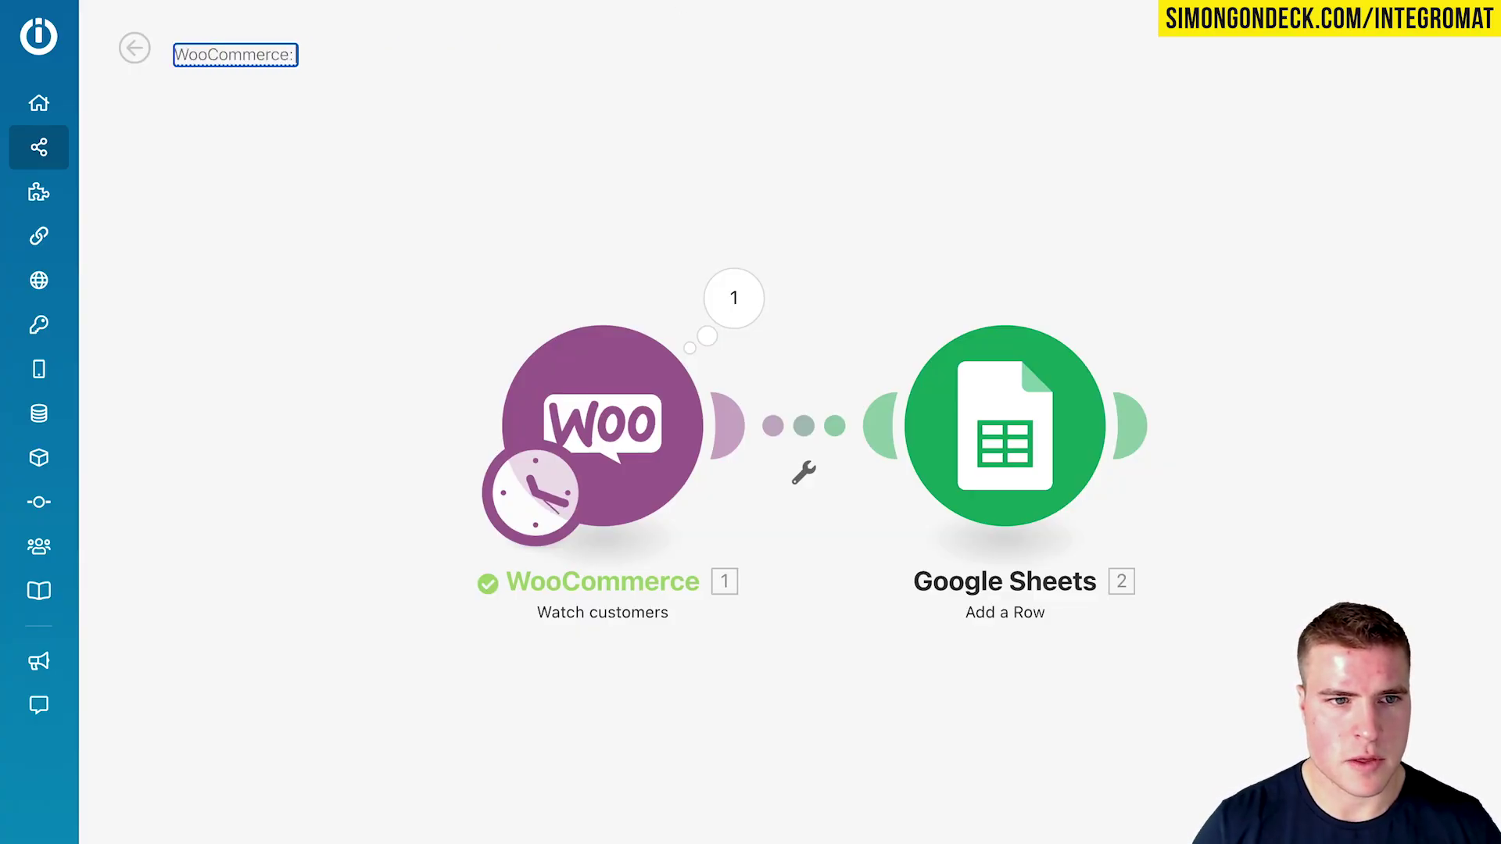
pyautogui.write(' Export Customers')
# Commit the customers scenario name and create a new scenario named 'WooCommerce: Export Subscriptions'.
pyautogui.press('Return')
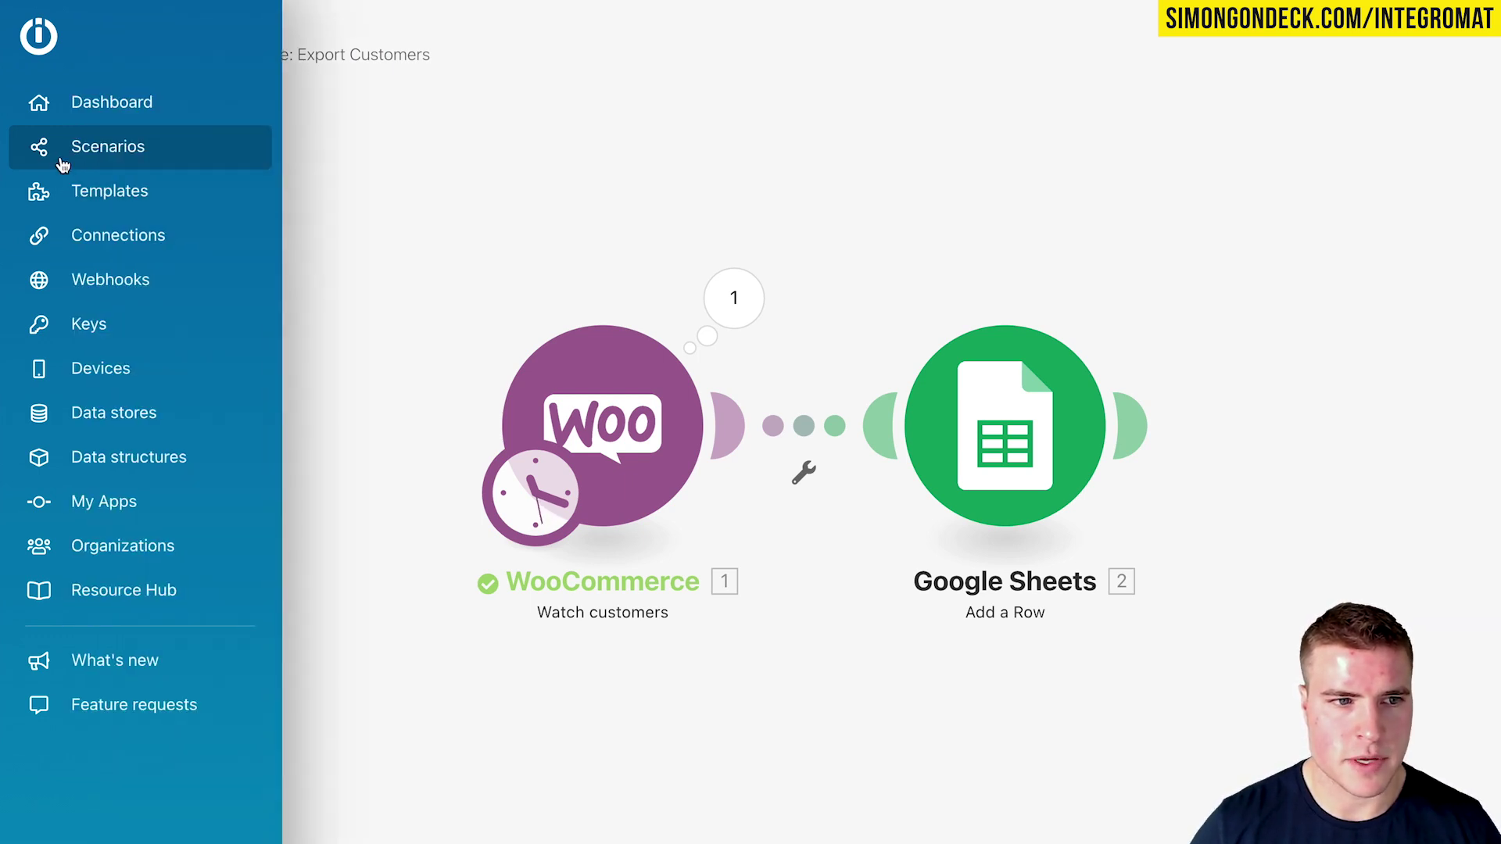
pyautogui.click(61, 160)
pyautogui.click(1310, 56)
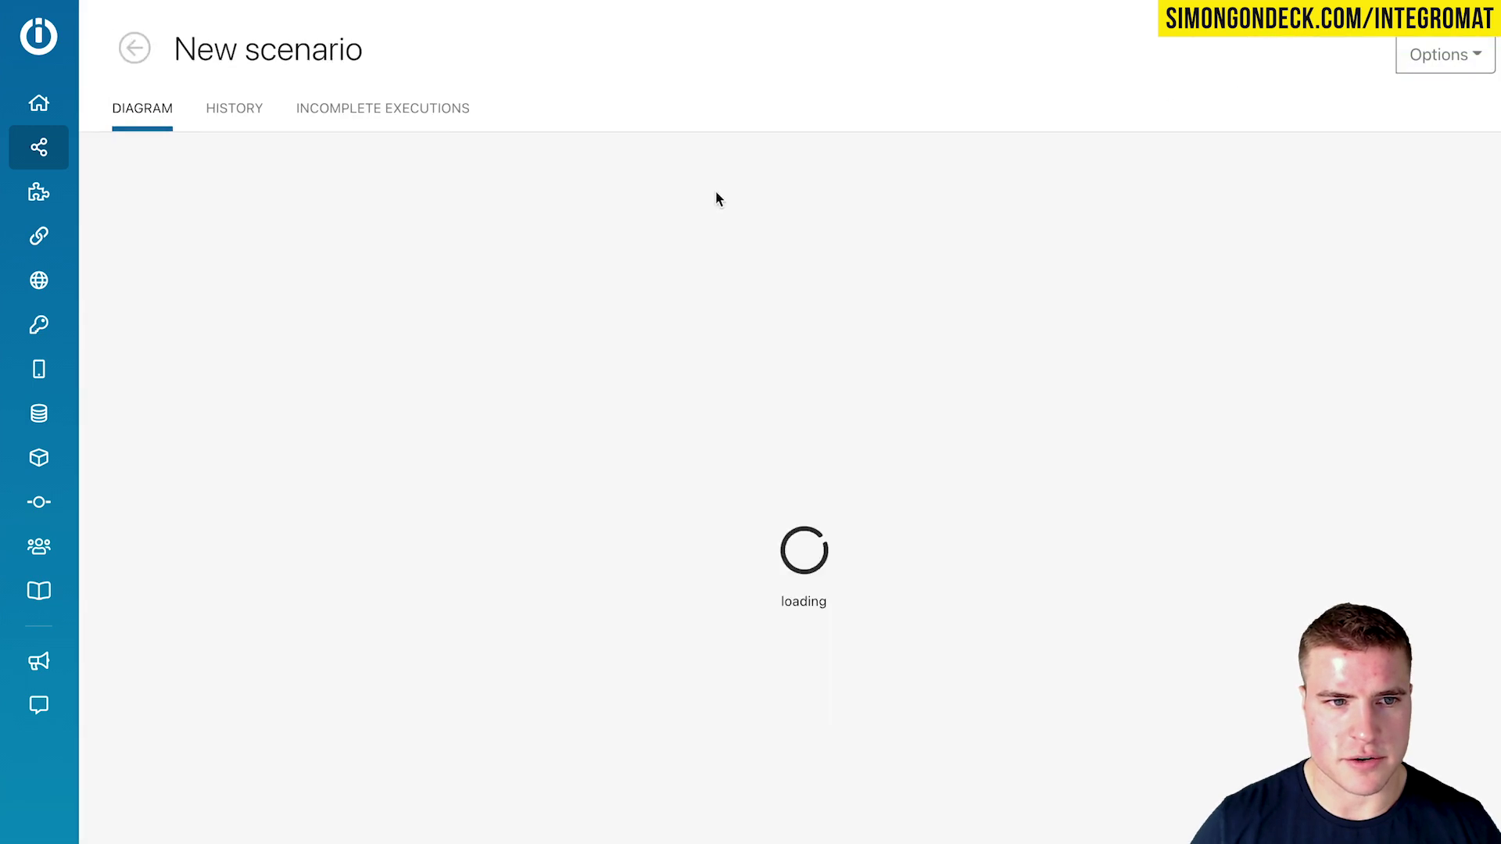
pyautogui.click(251, 56)
pyautogui.write('WooCommer')
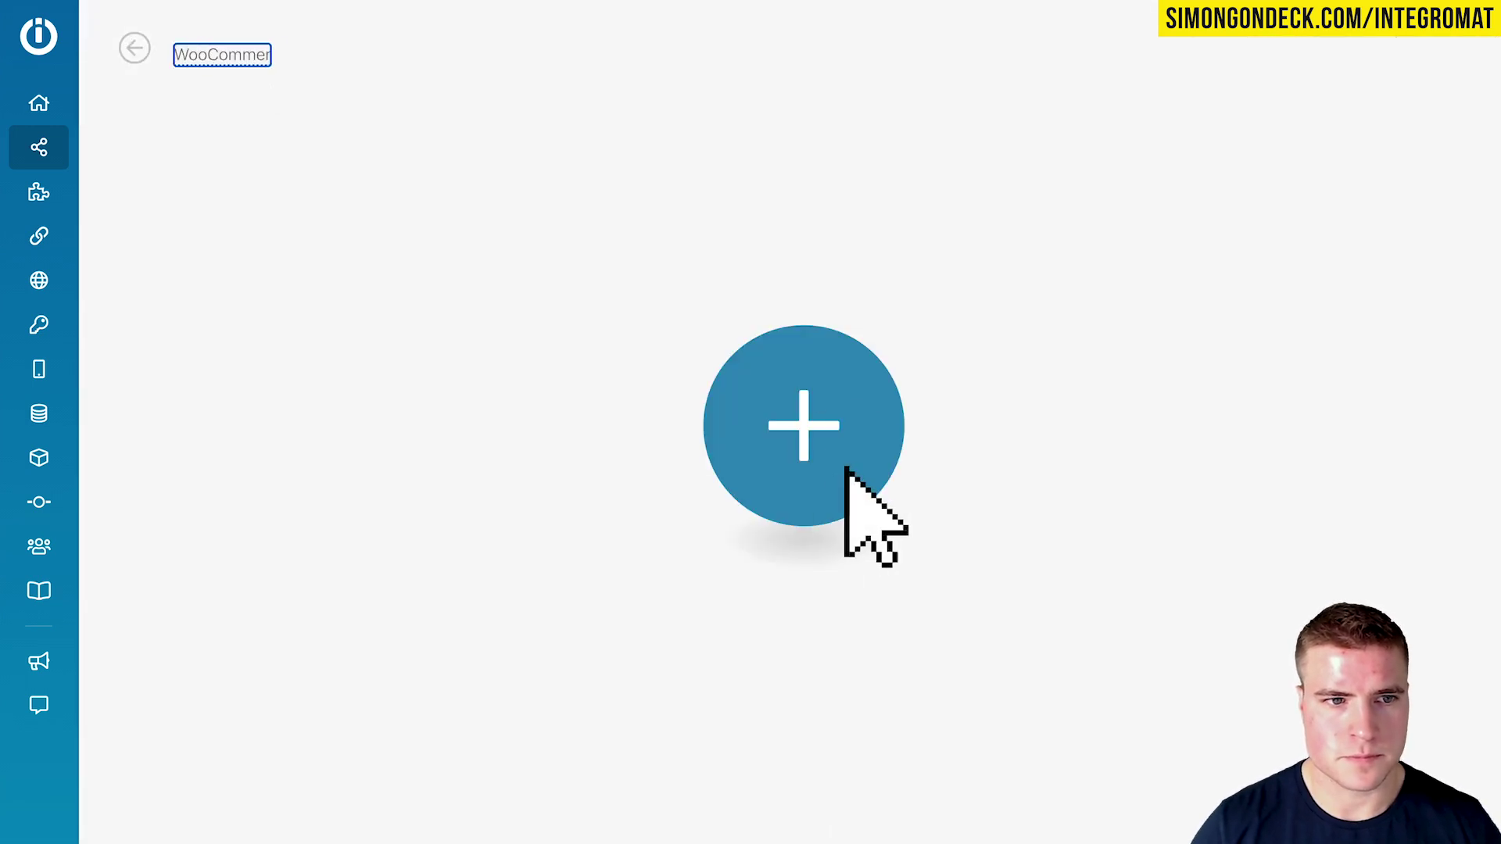
pyautogui.write('ce: Export Subscriptions')
pyautogui.press('Return')
# Add a WooCommerce Watch subscriptions trigger with no status filter, starting from all subscriptions.
pyautogui.click(871, 524)
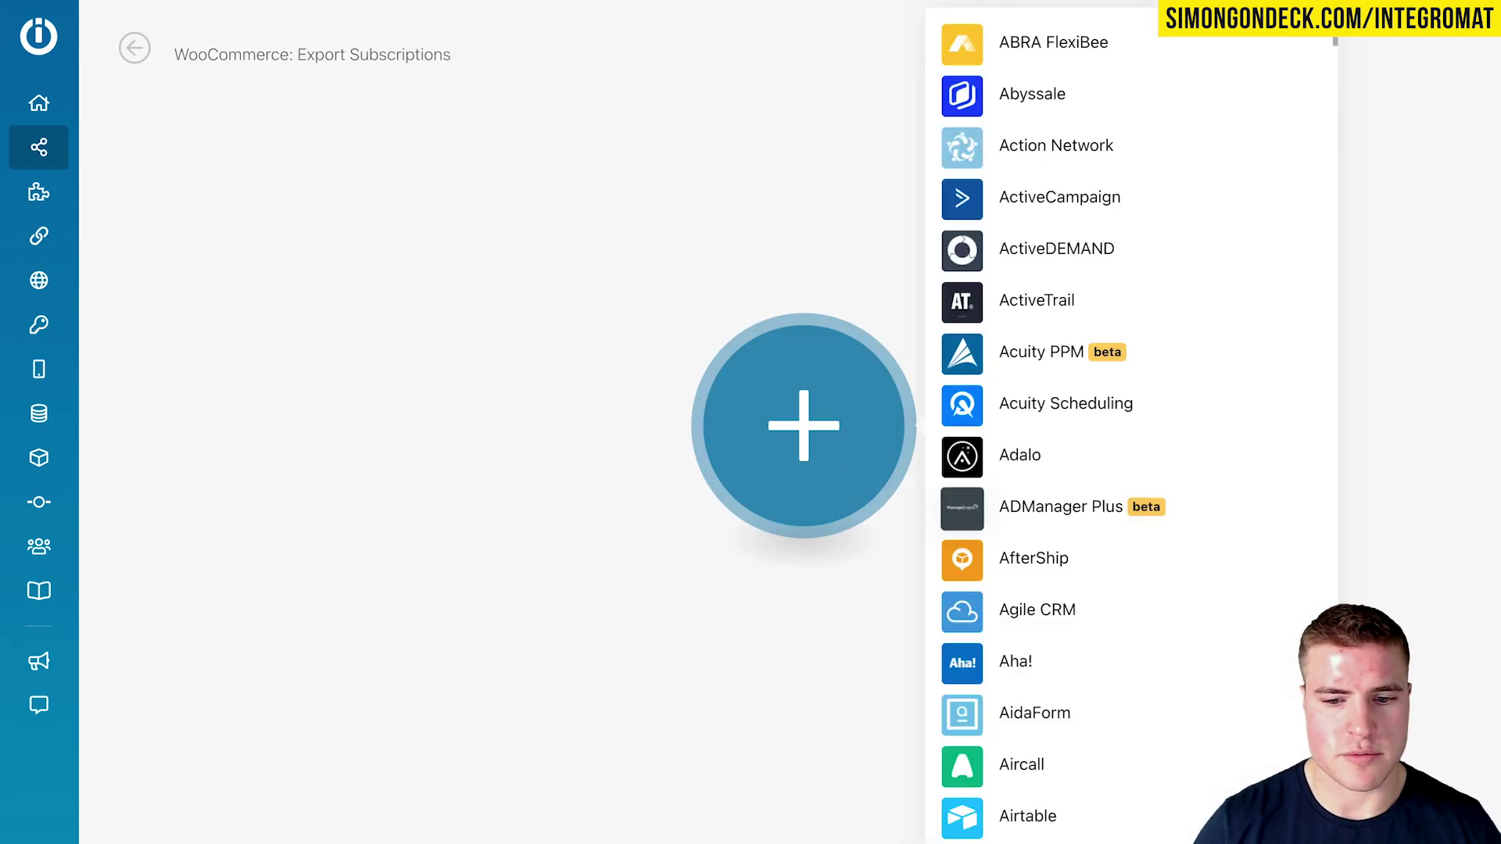
pyautogui.write('wooco')
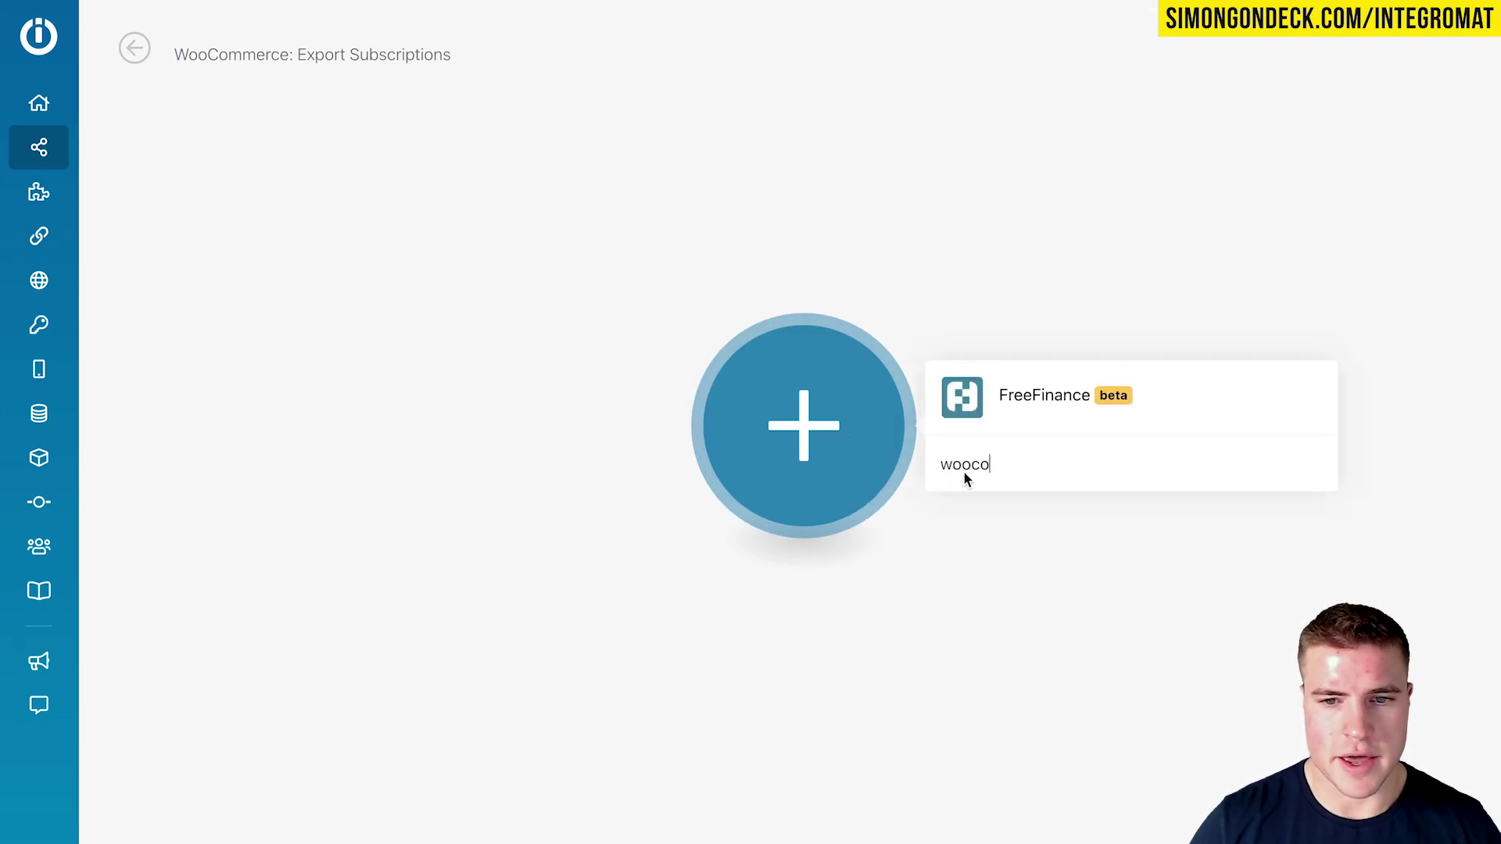
pyautogui.click(1016, 391)
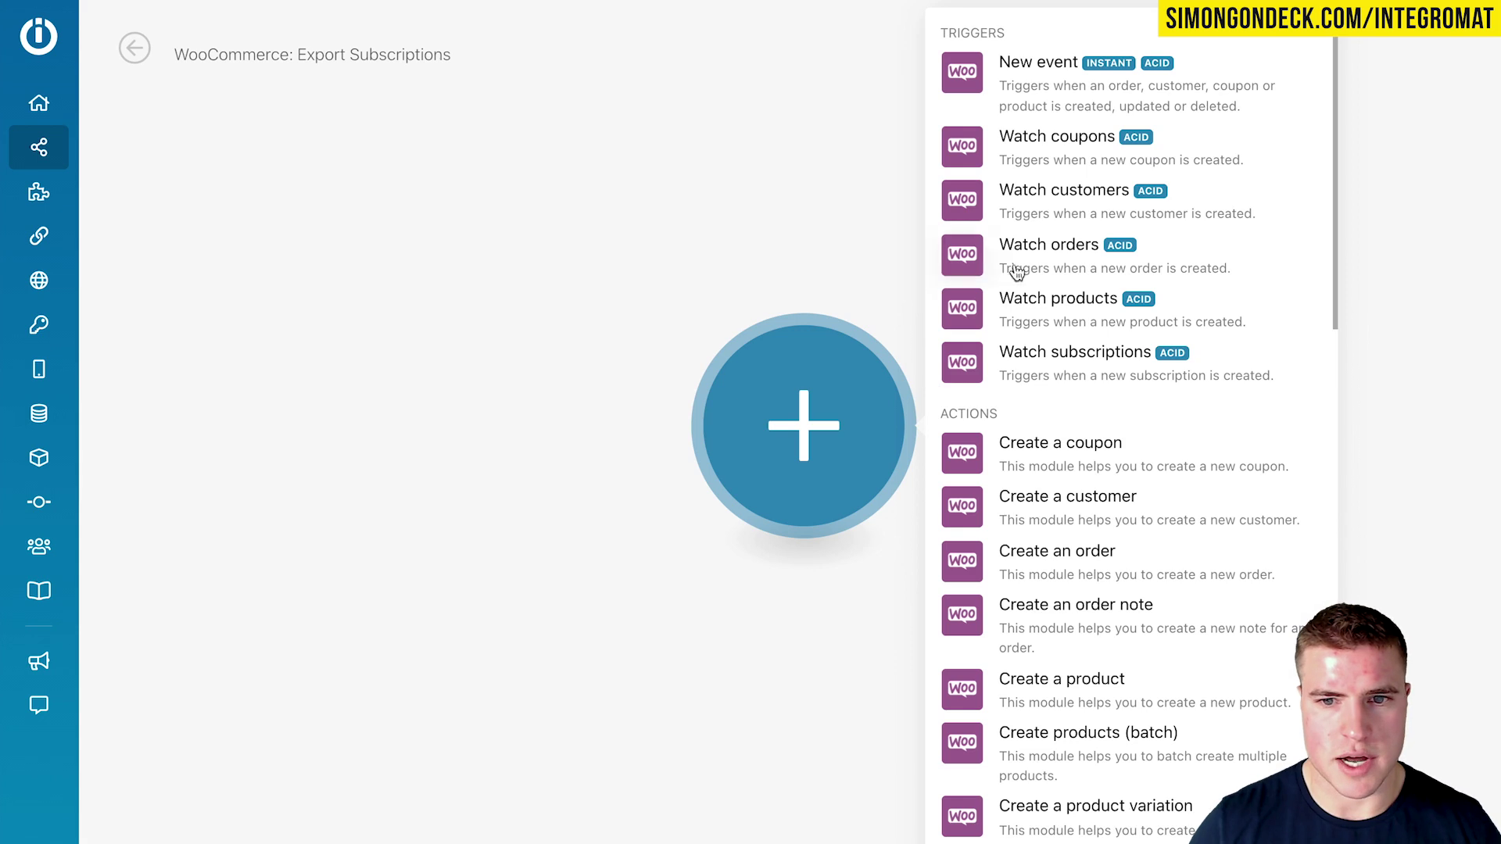
pyautogui.click(1043, 350)
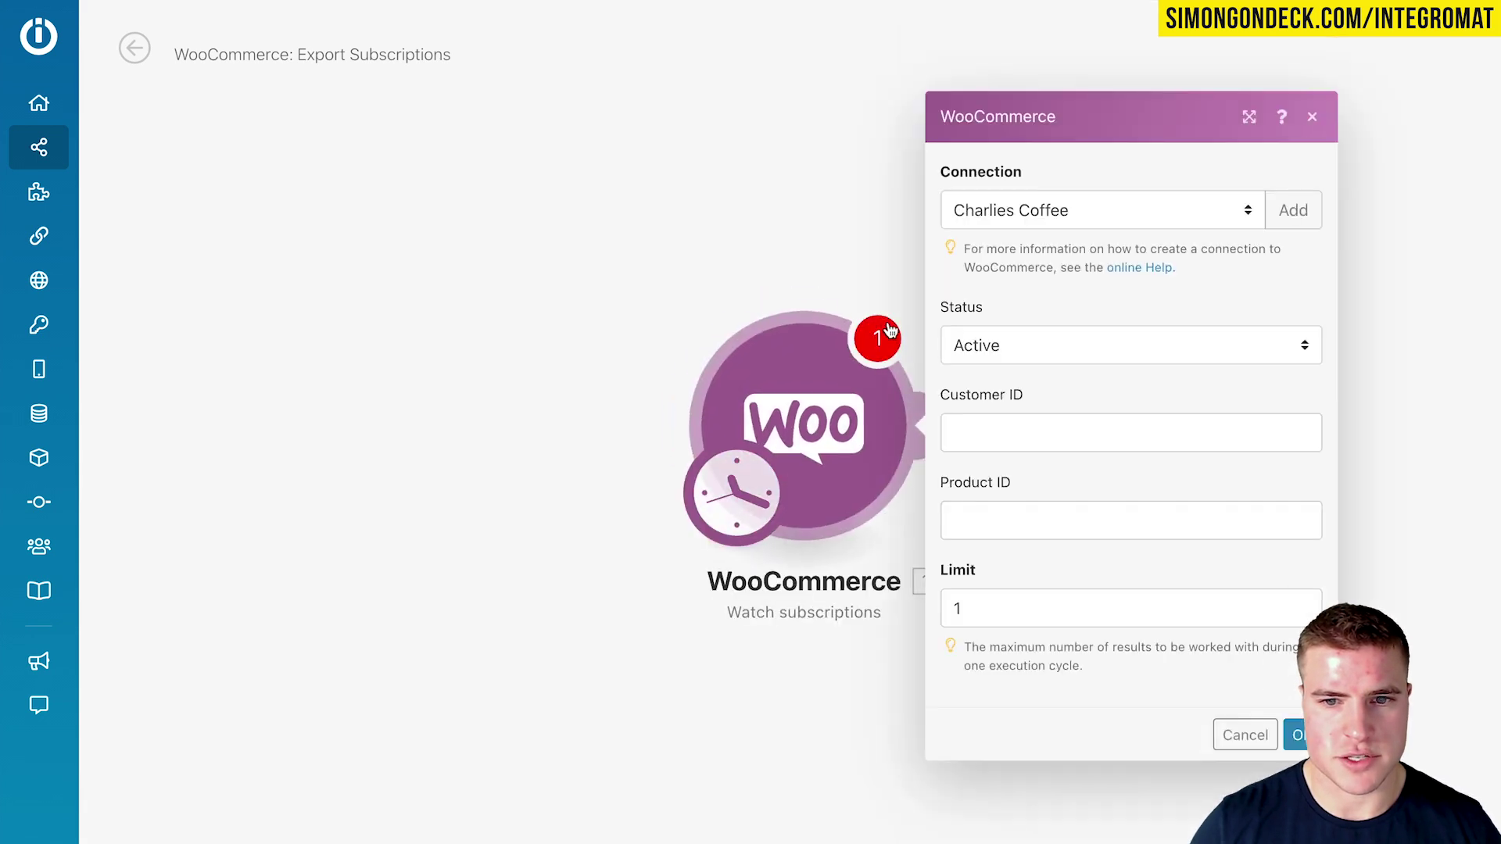
pyautogui.click(1006, 346)
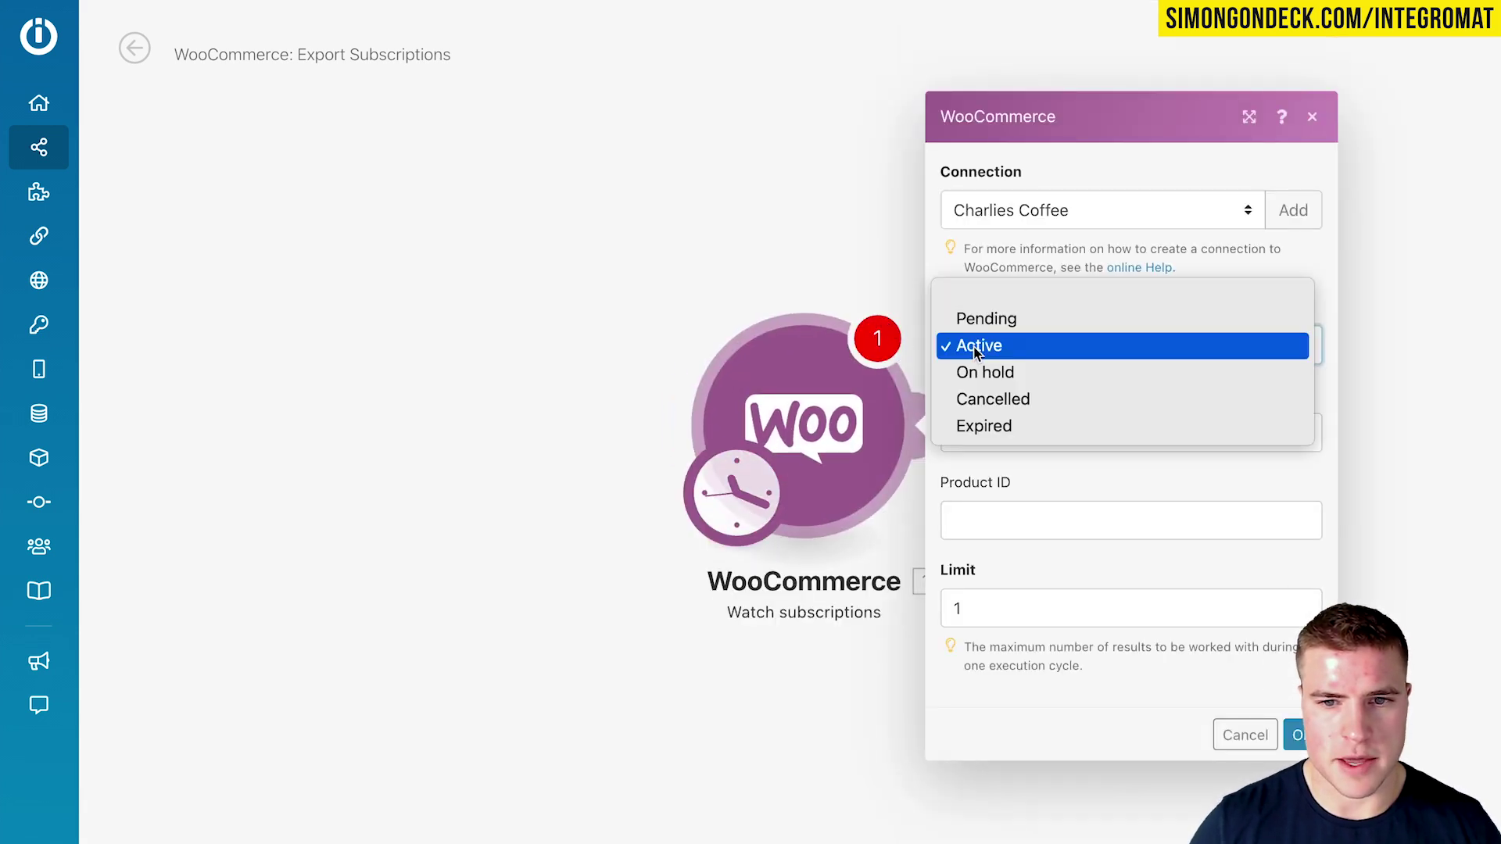
pyautogui.click(979, 294)
pyautogui.click(1009, 600)
pyautogui.click(1005, 579)
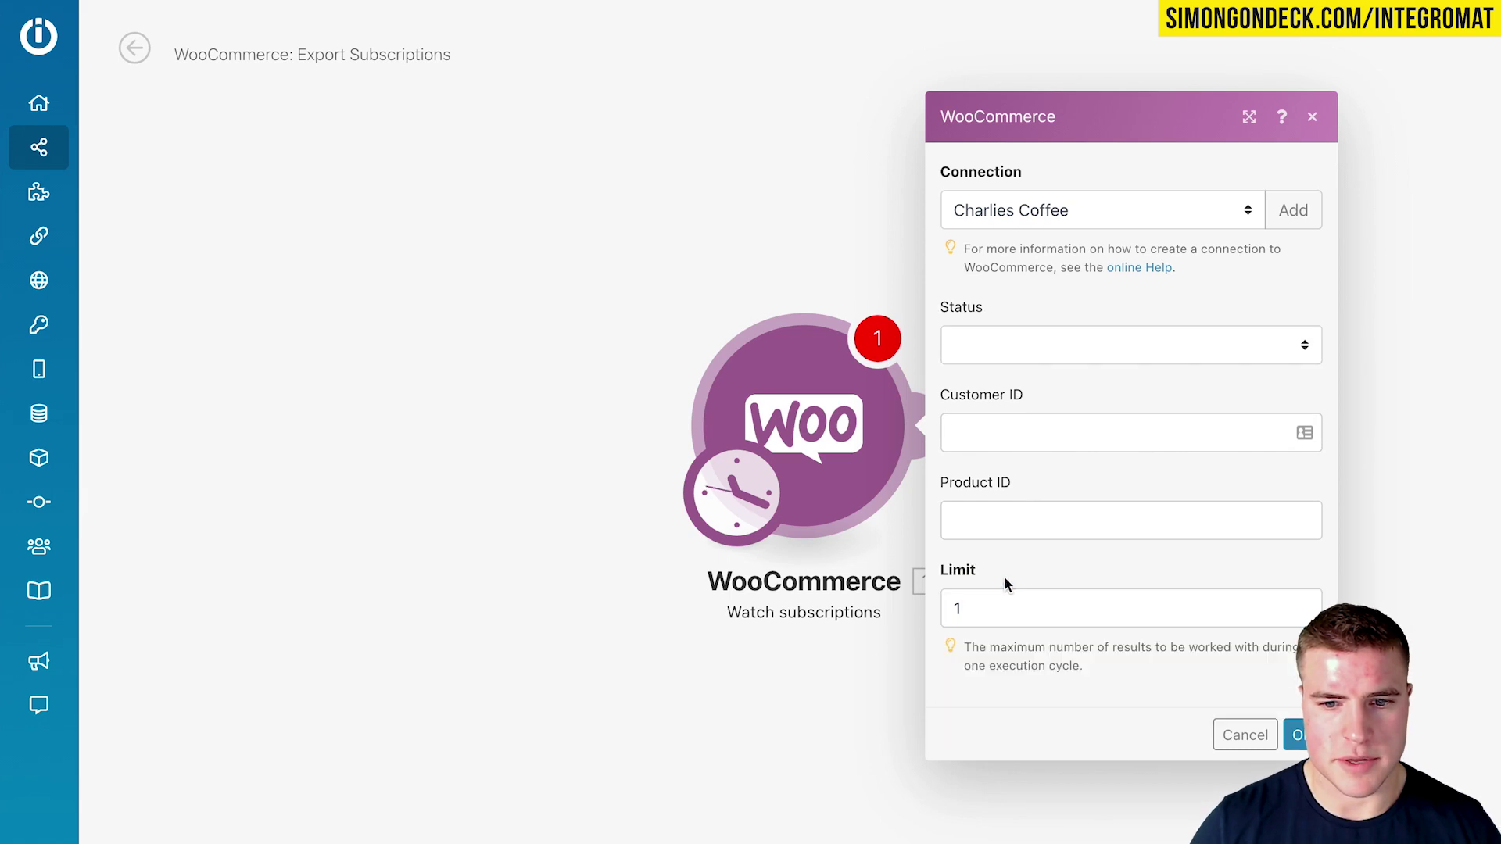
pyautogui.click(1293, 736)
pyautogui.click(972, 429)
pyautogui.click(1302, 545)
pyautogui.click(1034, 425)
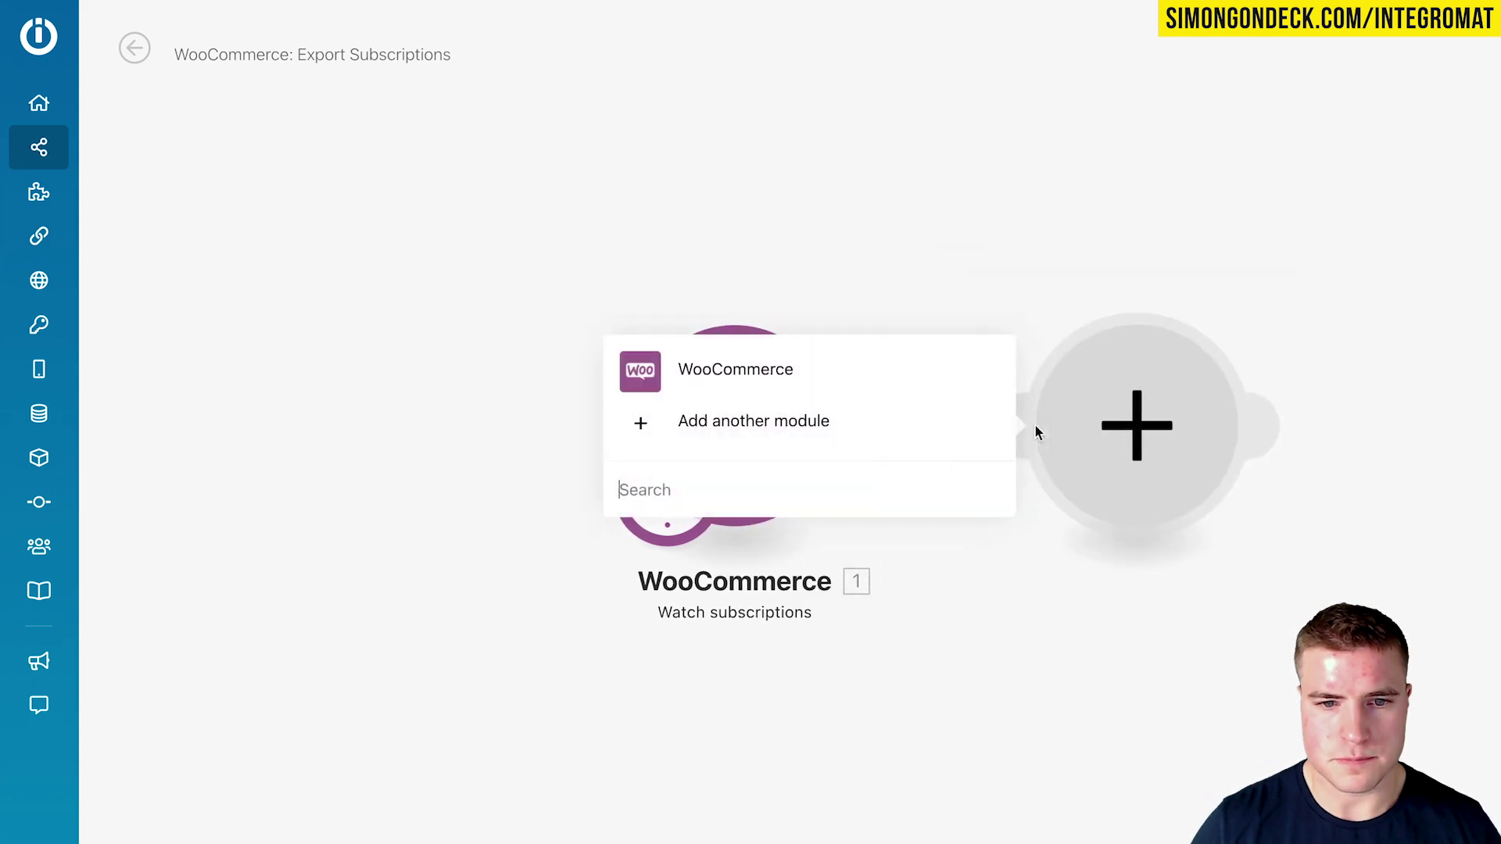
# Add a Google Sheets Add a Row step targeting the subscriptions sheet of 'A - Charlies Coffee'.
pyautogui.write('googl')
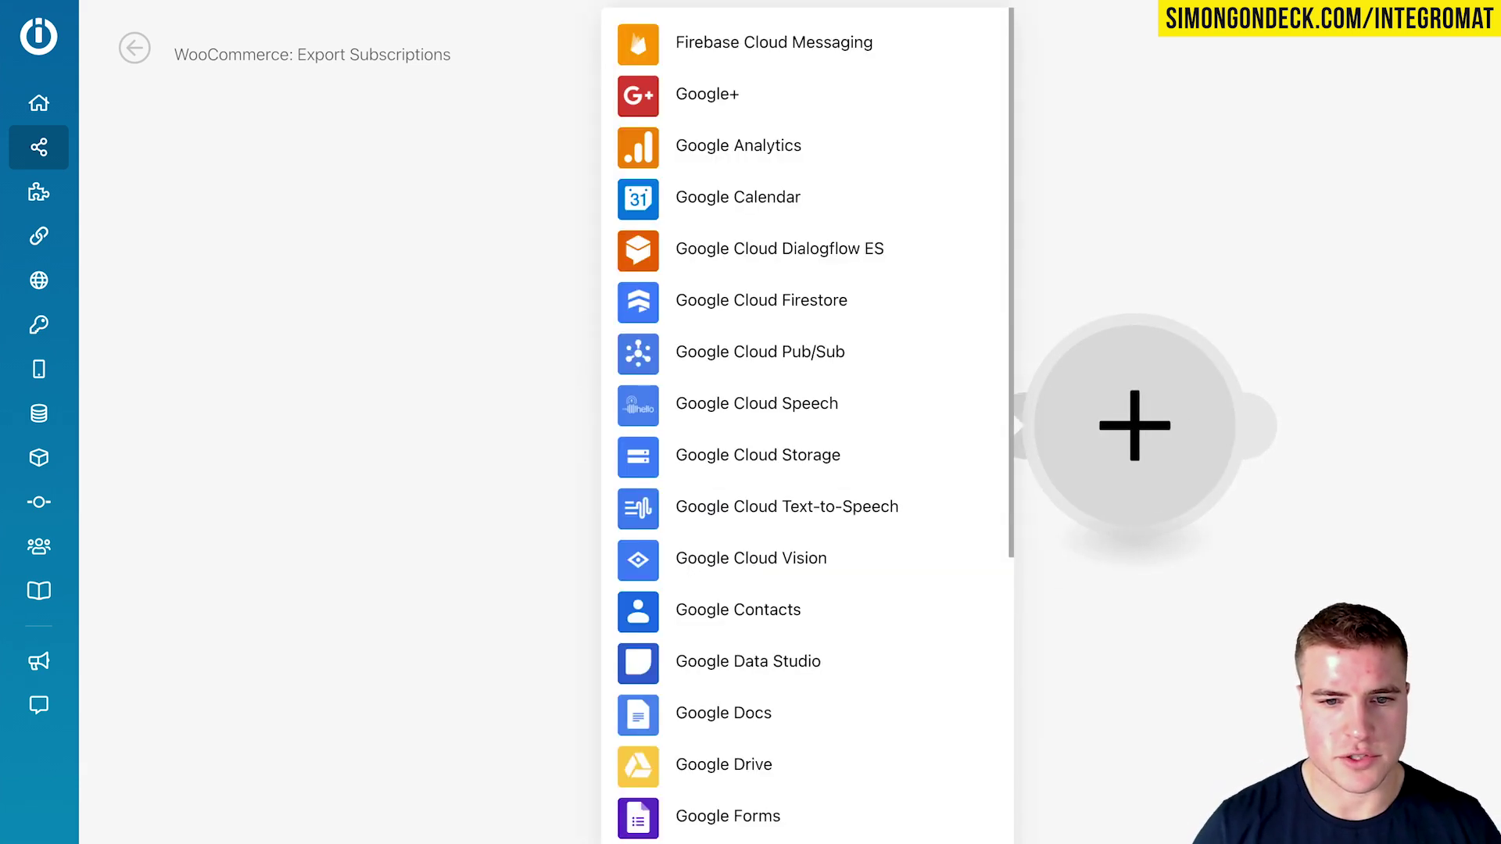
pyautogui.write('e shee')
pyautogui.click(914, 394)
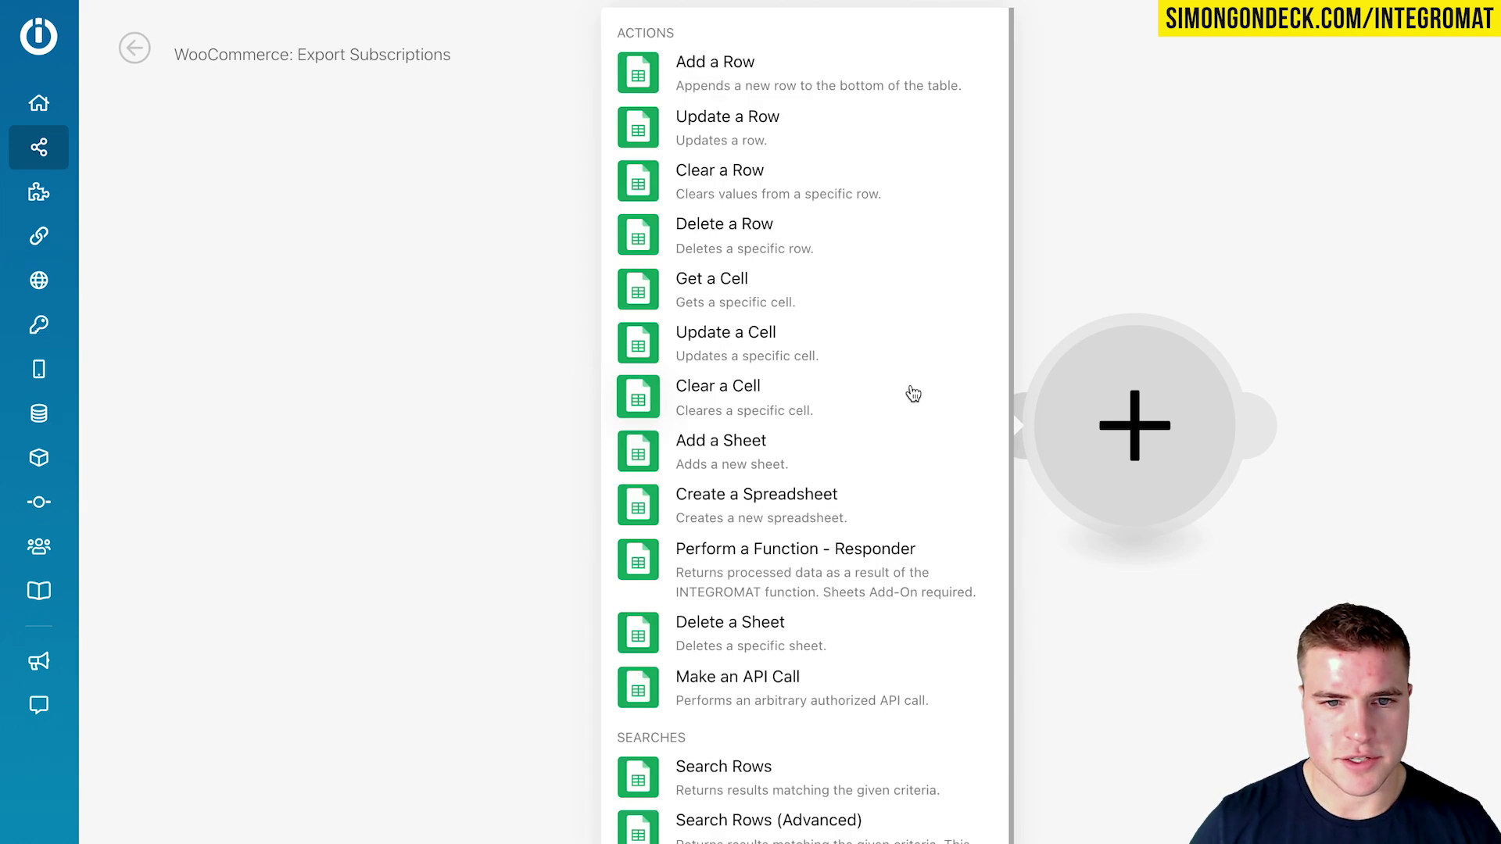
pyautogui.click(786, 76)
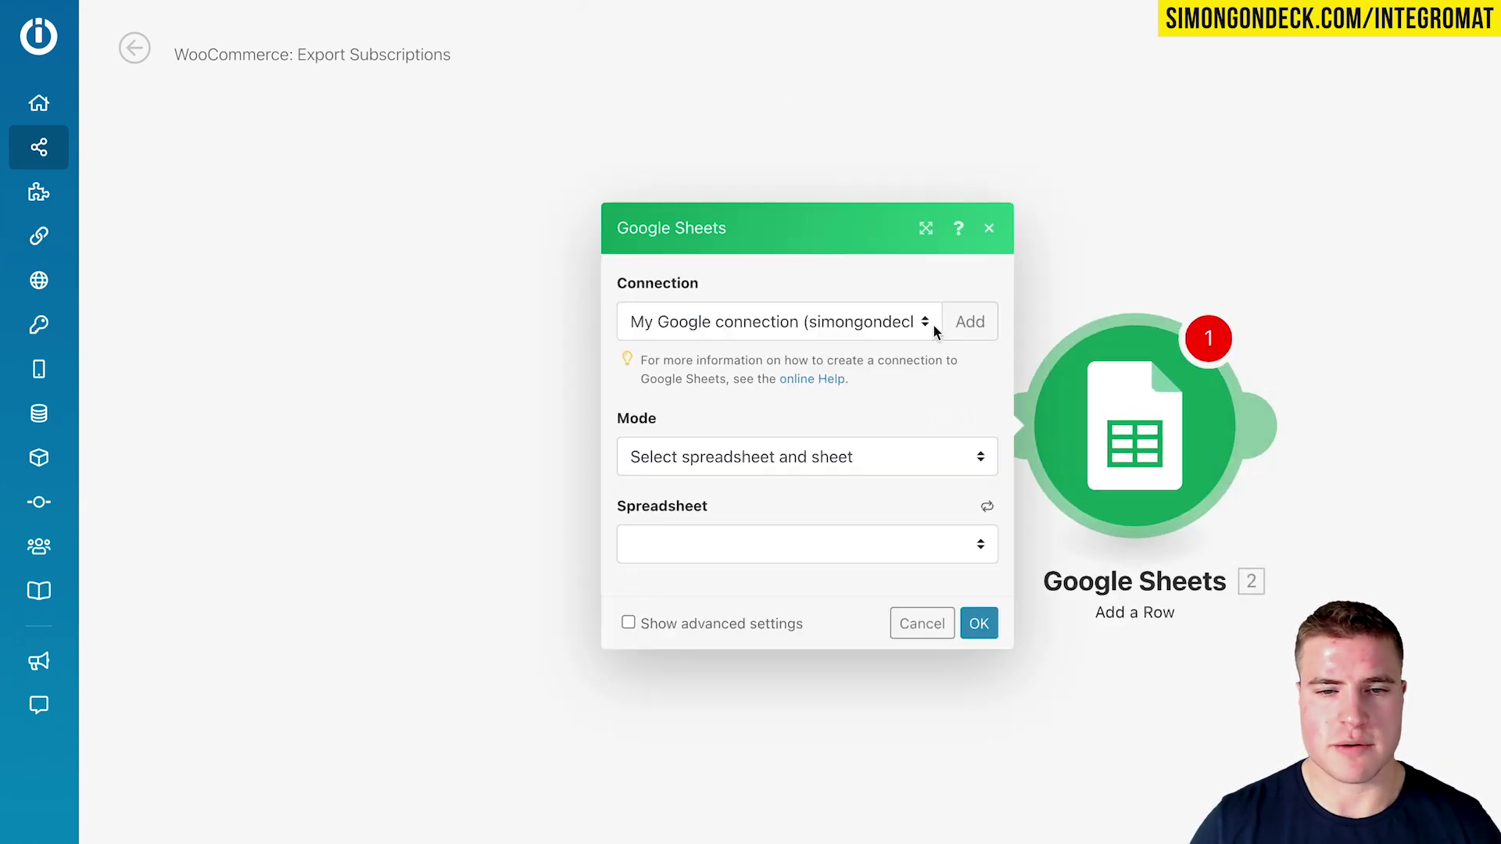
pyautogui.click(863, 452)
pyautogui.click(861, 456)
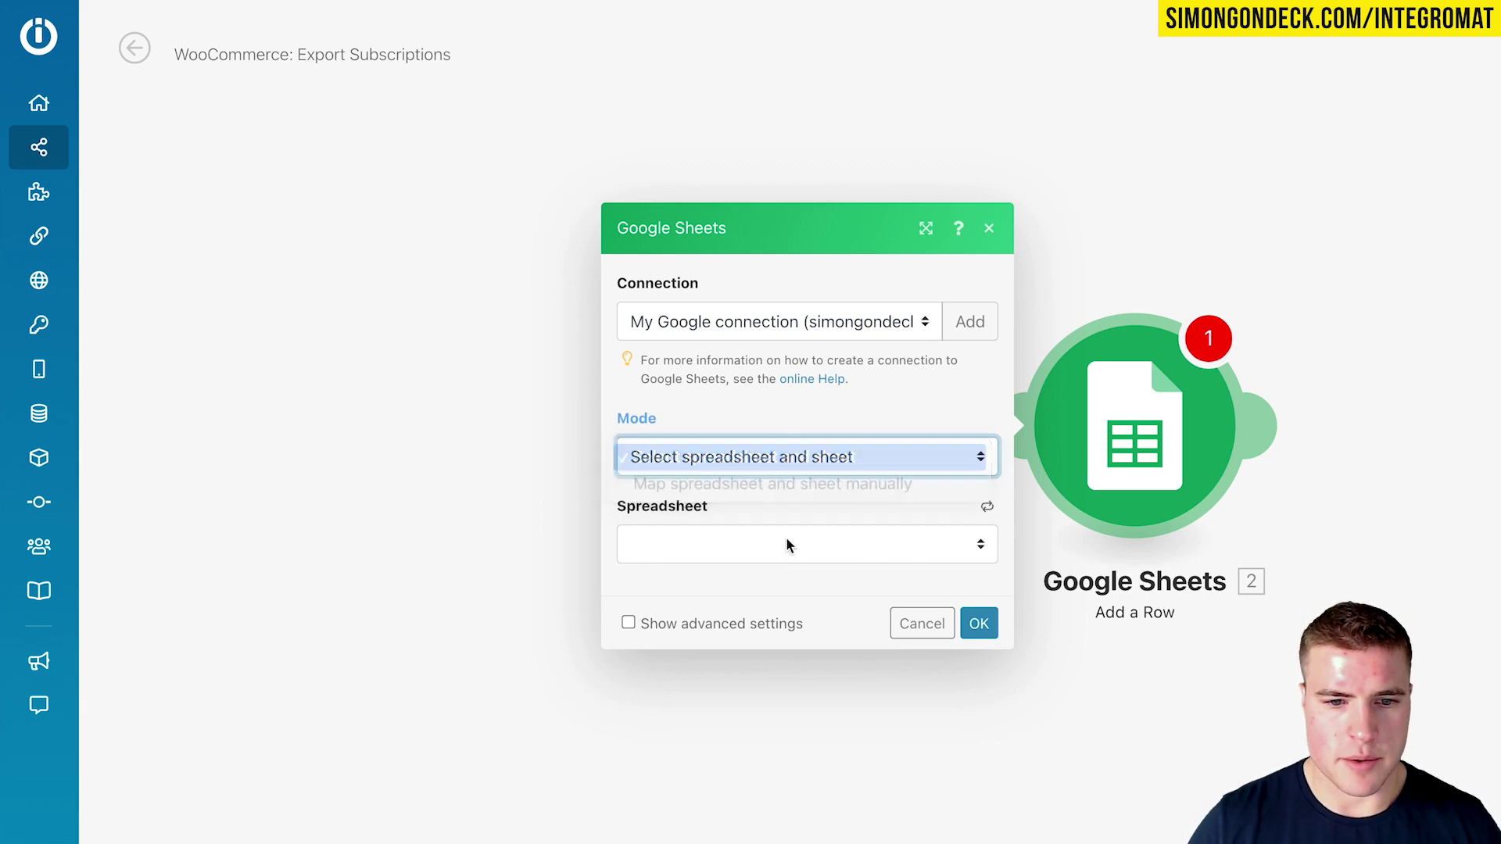
pyautogui.click(786, 545)
pyautogui.click(757, 570)
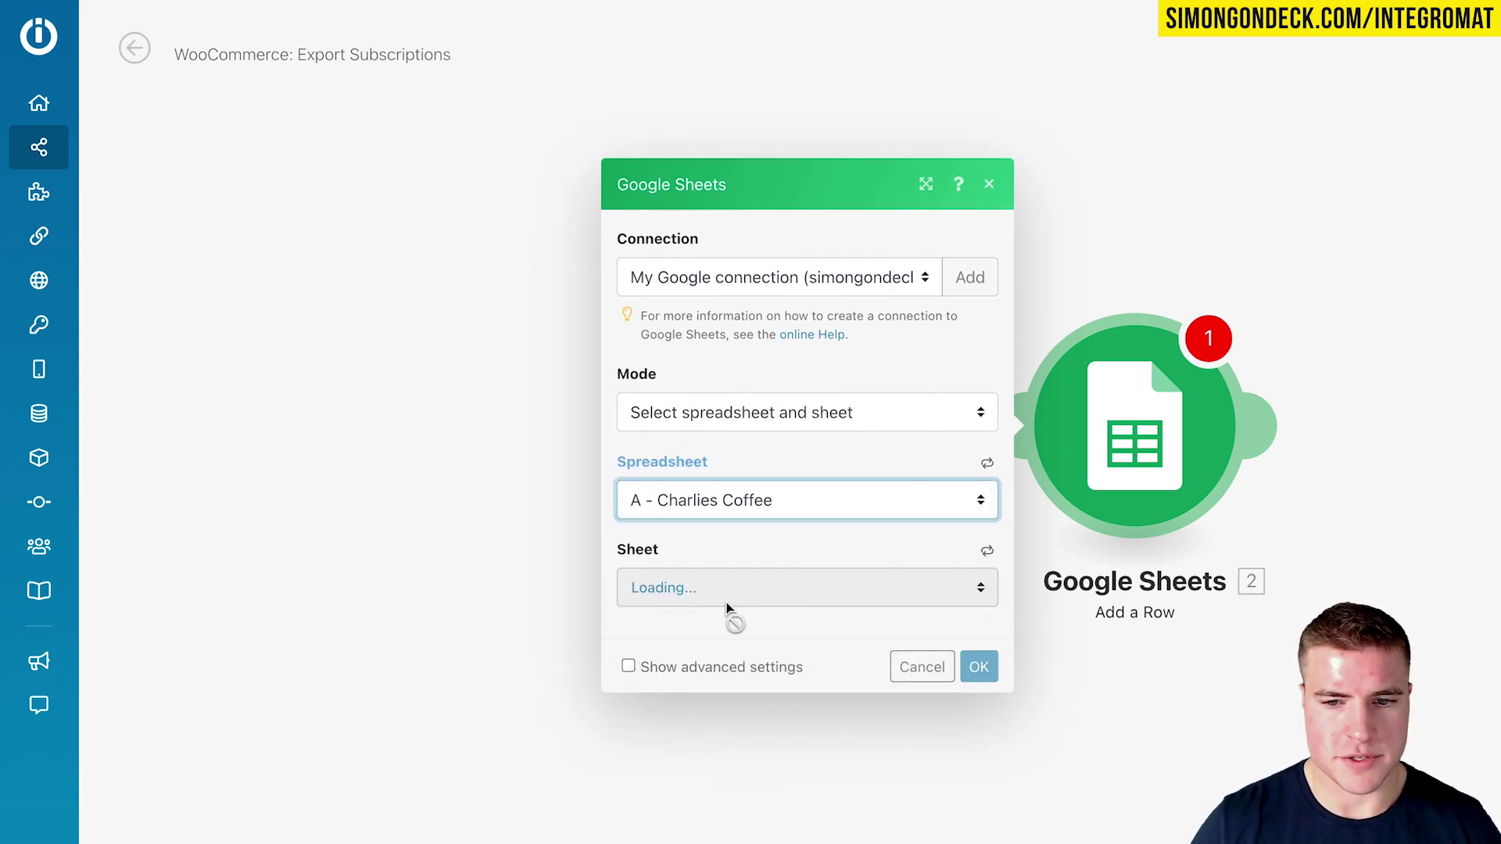
pyautogui.click(690, 600)
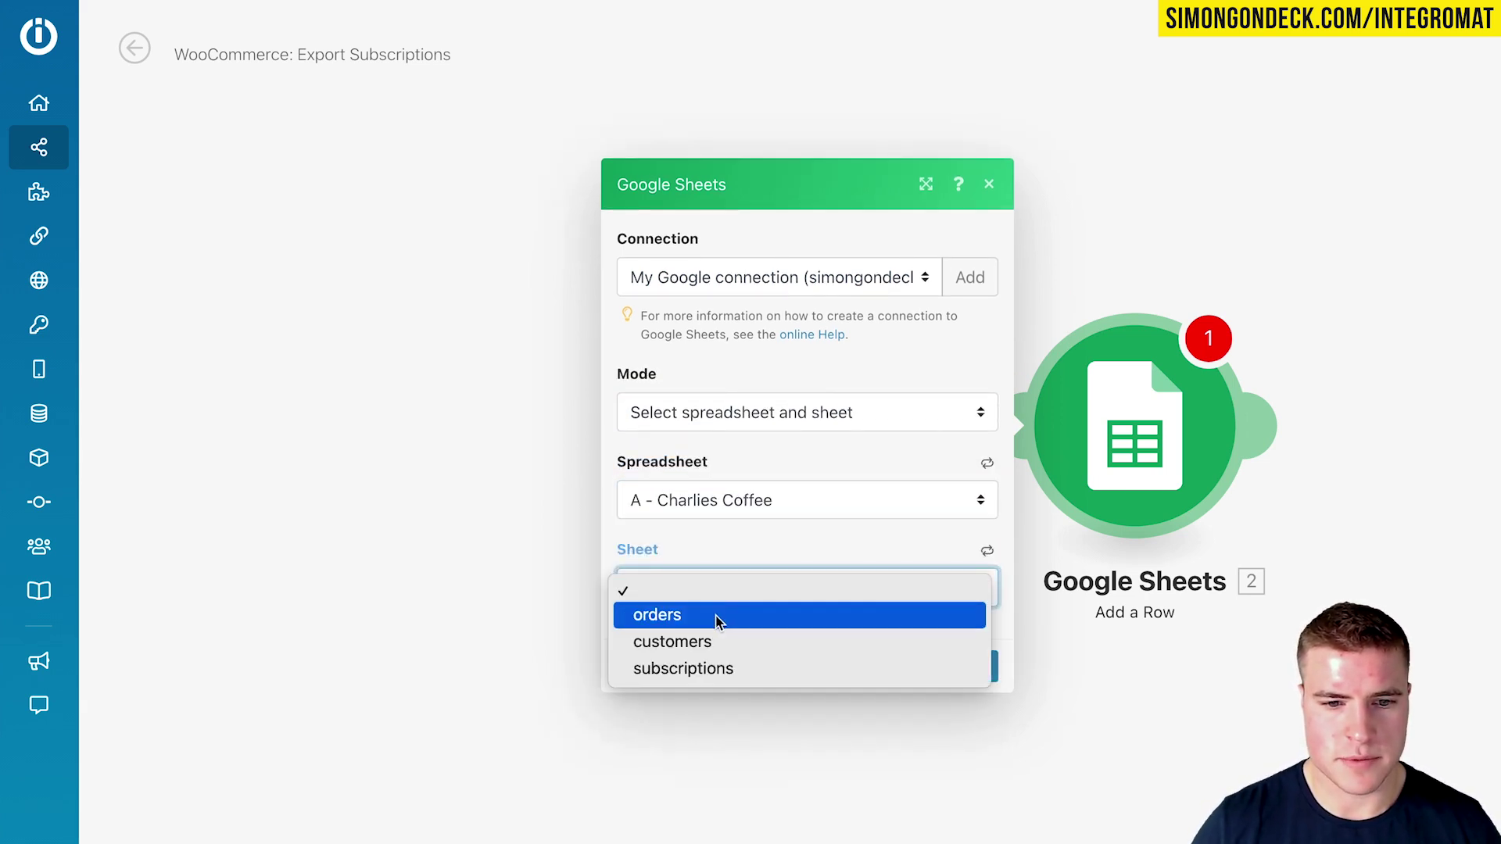
pyautogui.click(719, 667)
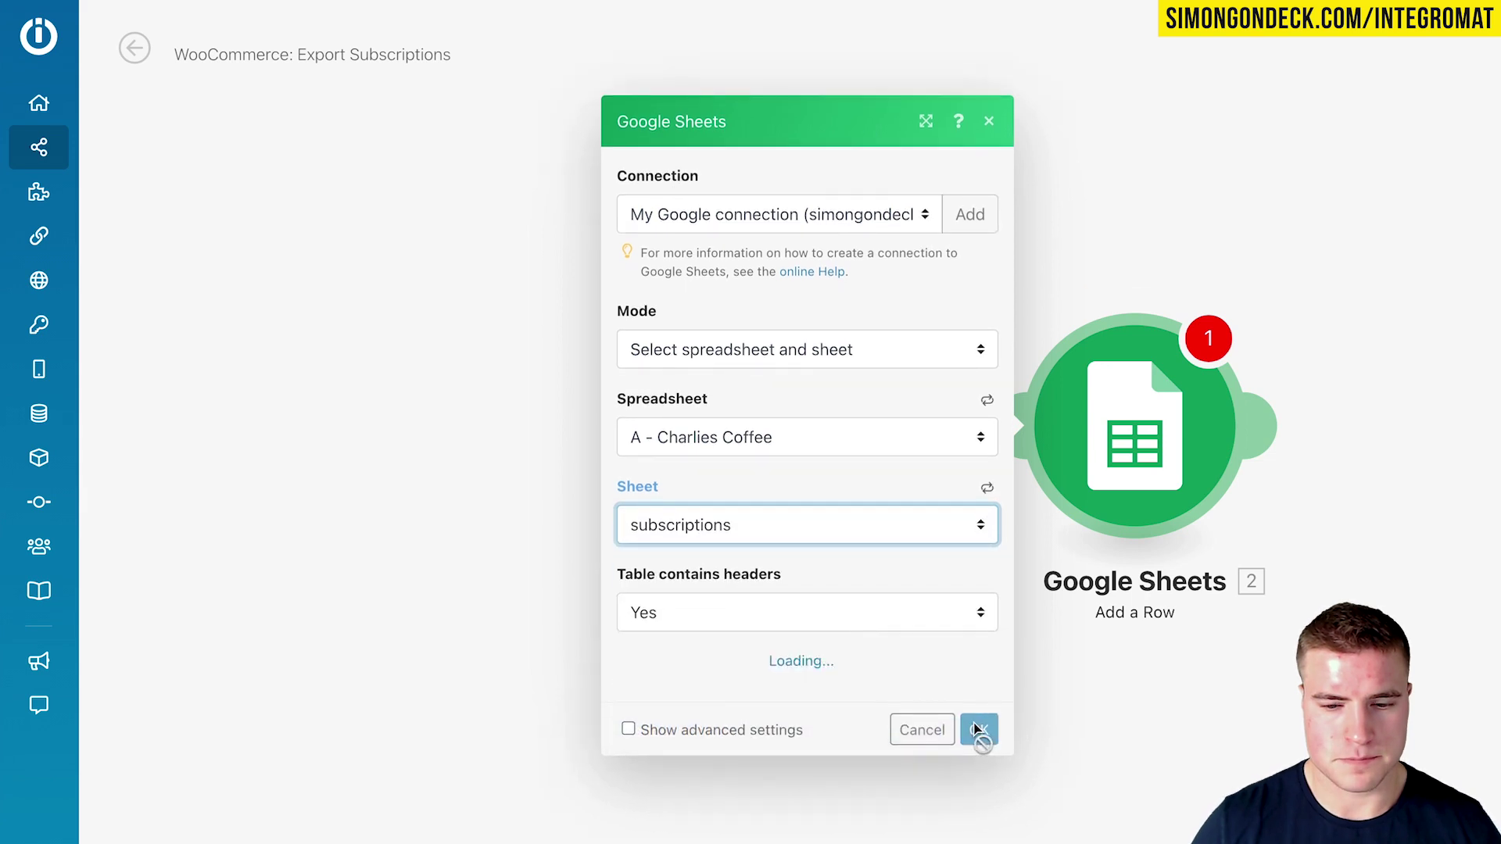
# Map Subscription ID, Status, Number and Customer ID to columns A–D and confirm.
pyautogui.scroll(-5, 894, 565)
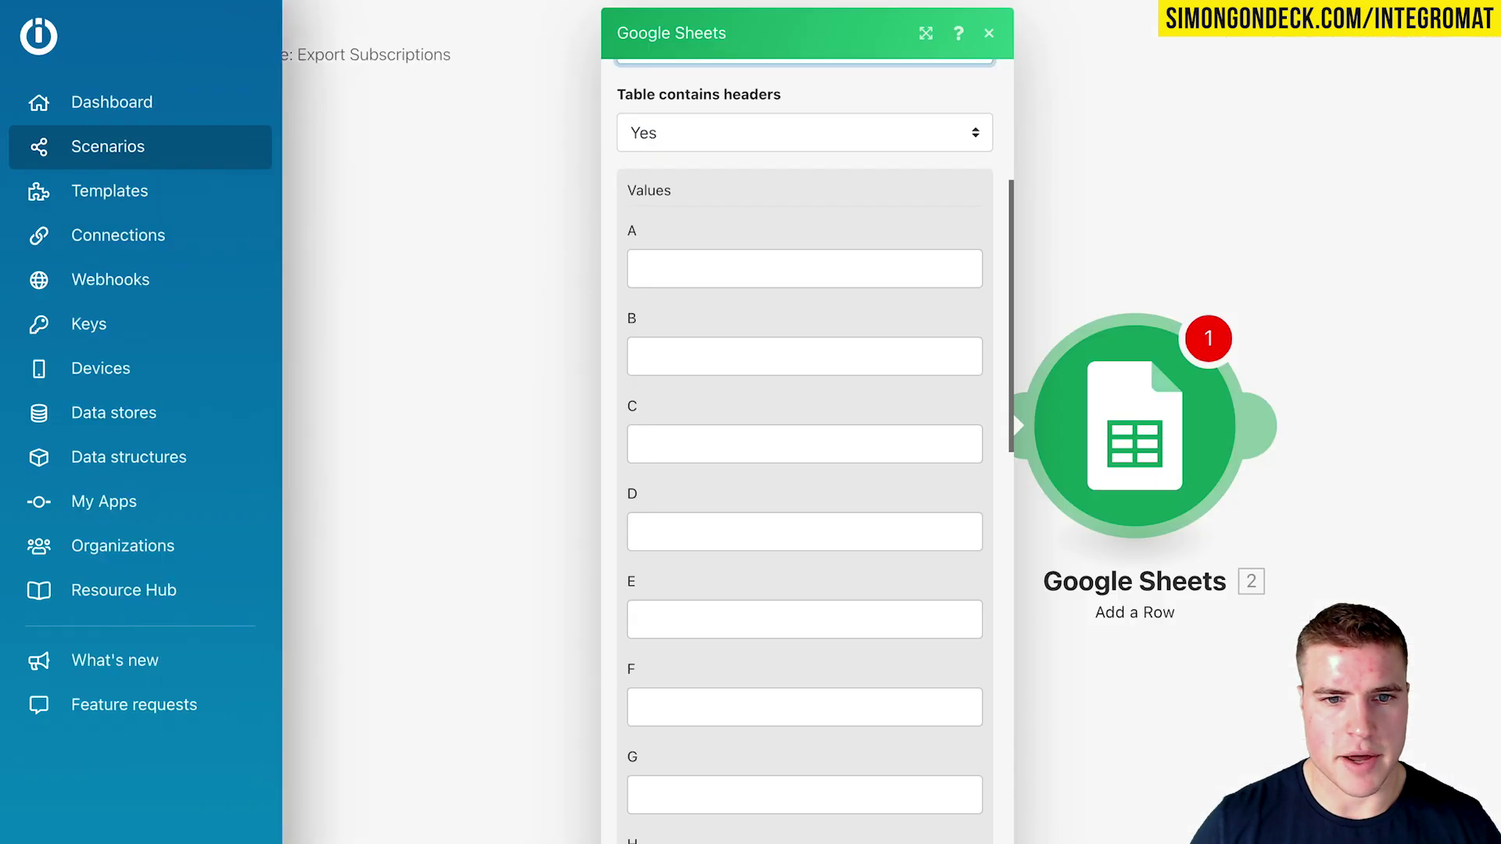
pyautogui.click(761, 265)
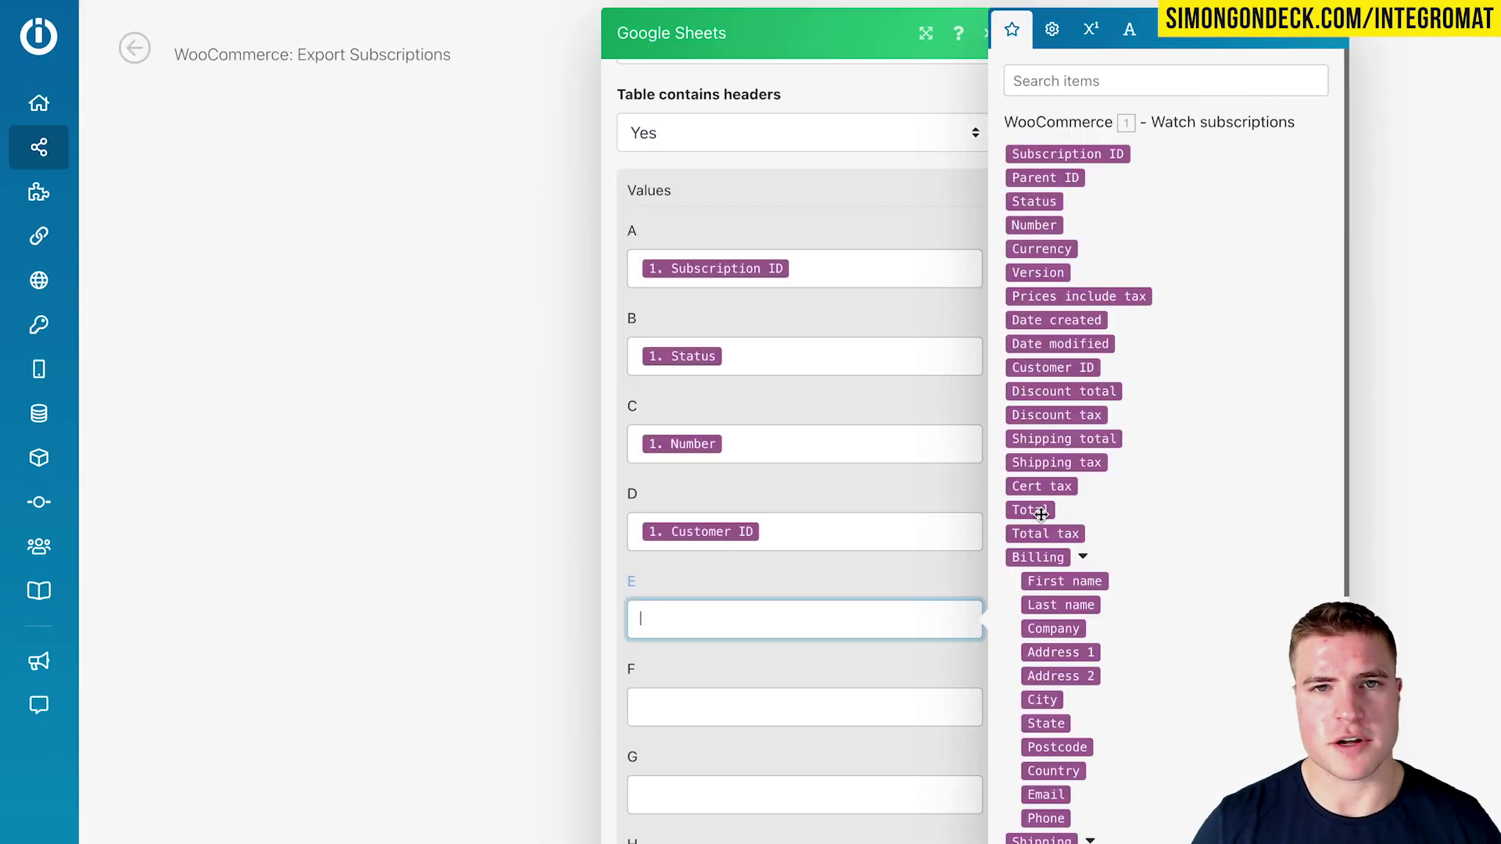
pyautogui.scroll(-5, 1040, 516)
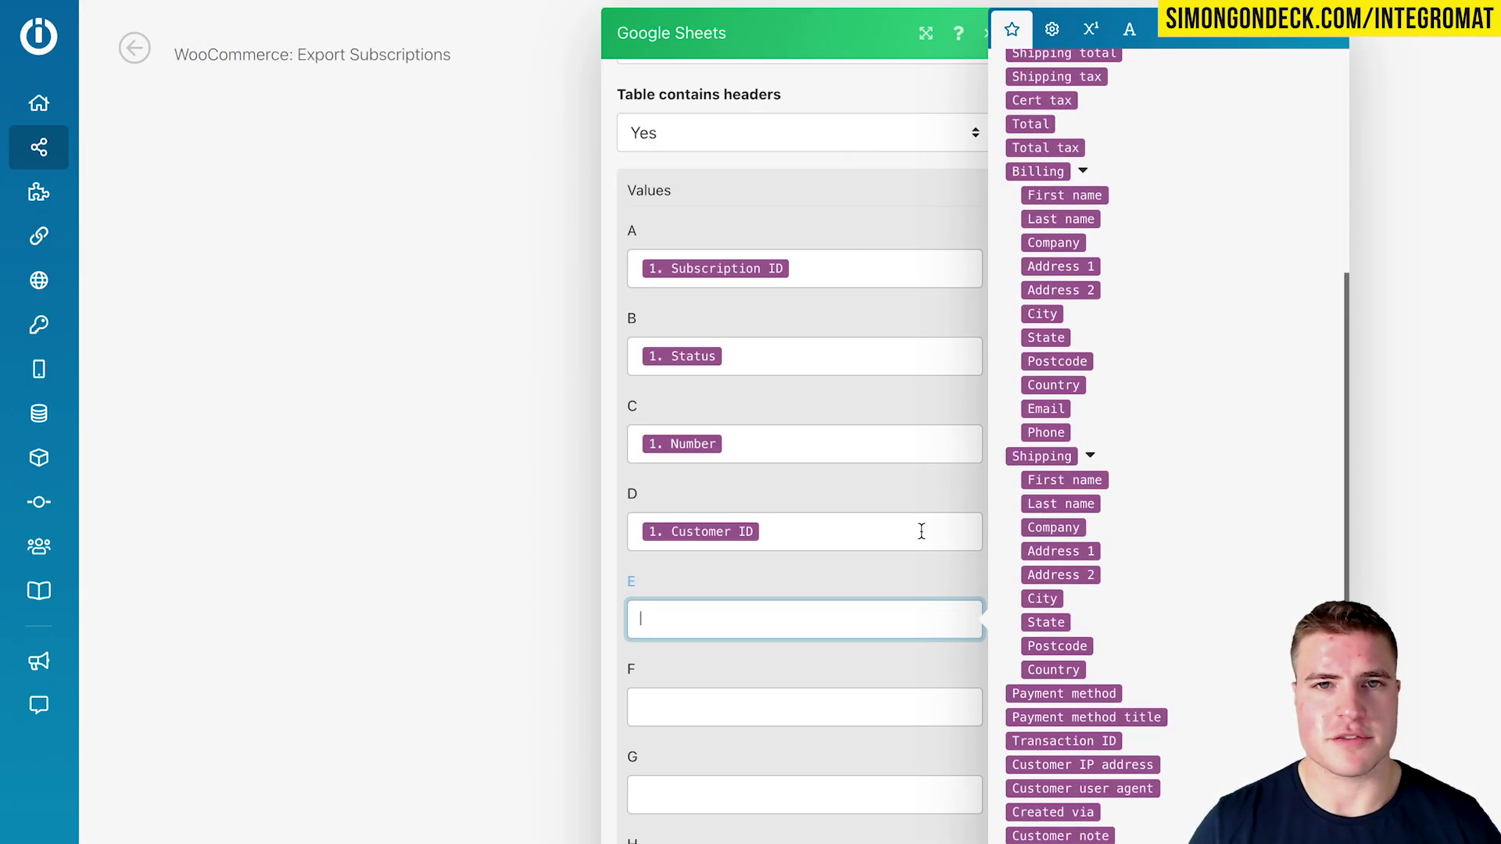
pyautogui.press('Return')
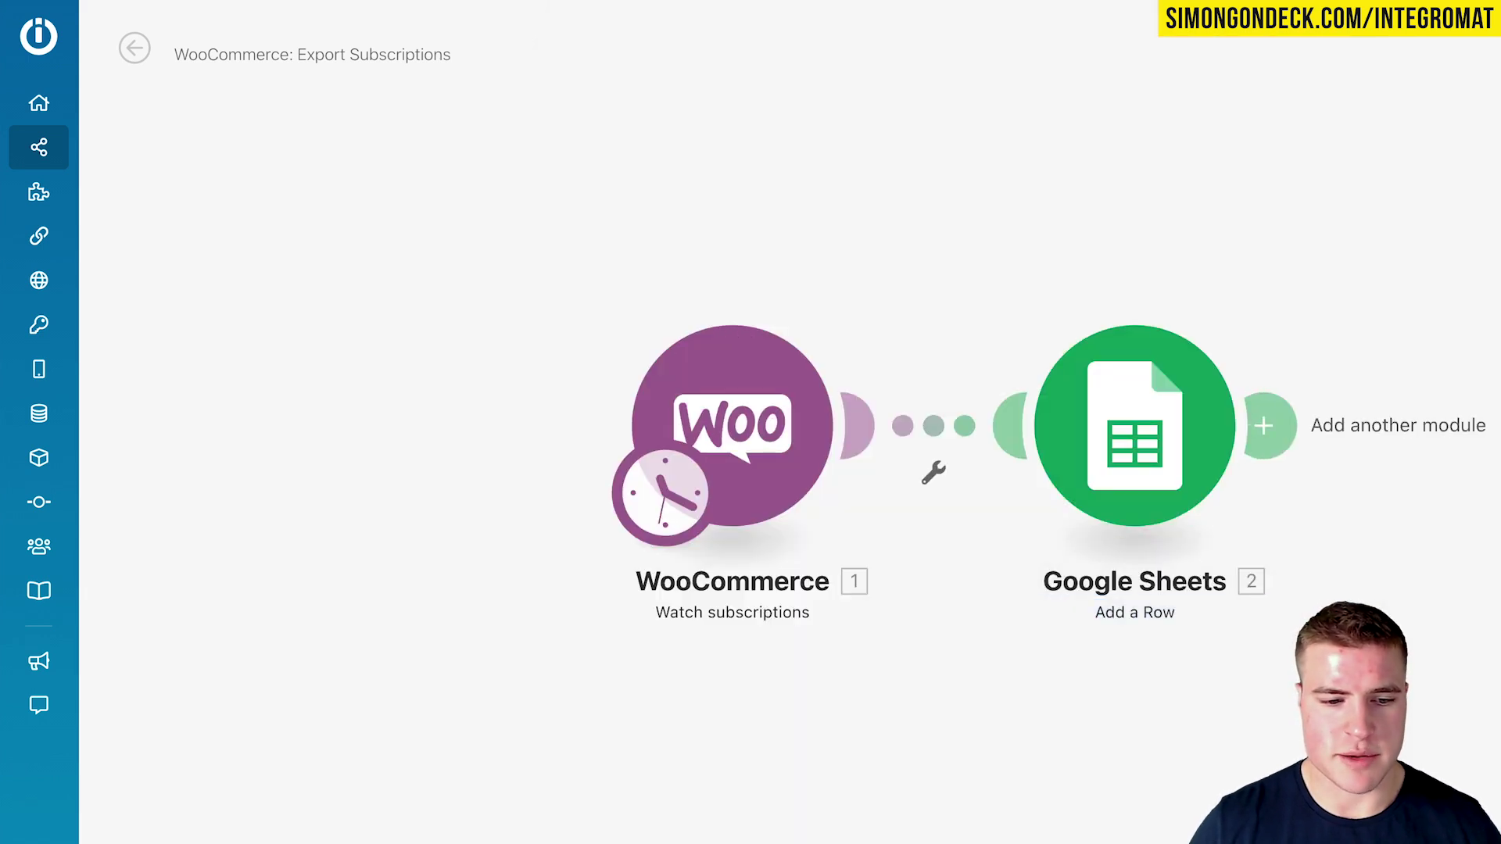
# Run the scenario once, then insert an empty row above the imported subscription data.
pyautogui.click(147, 841)
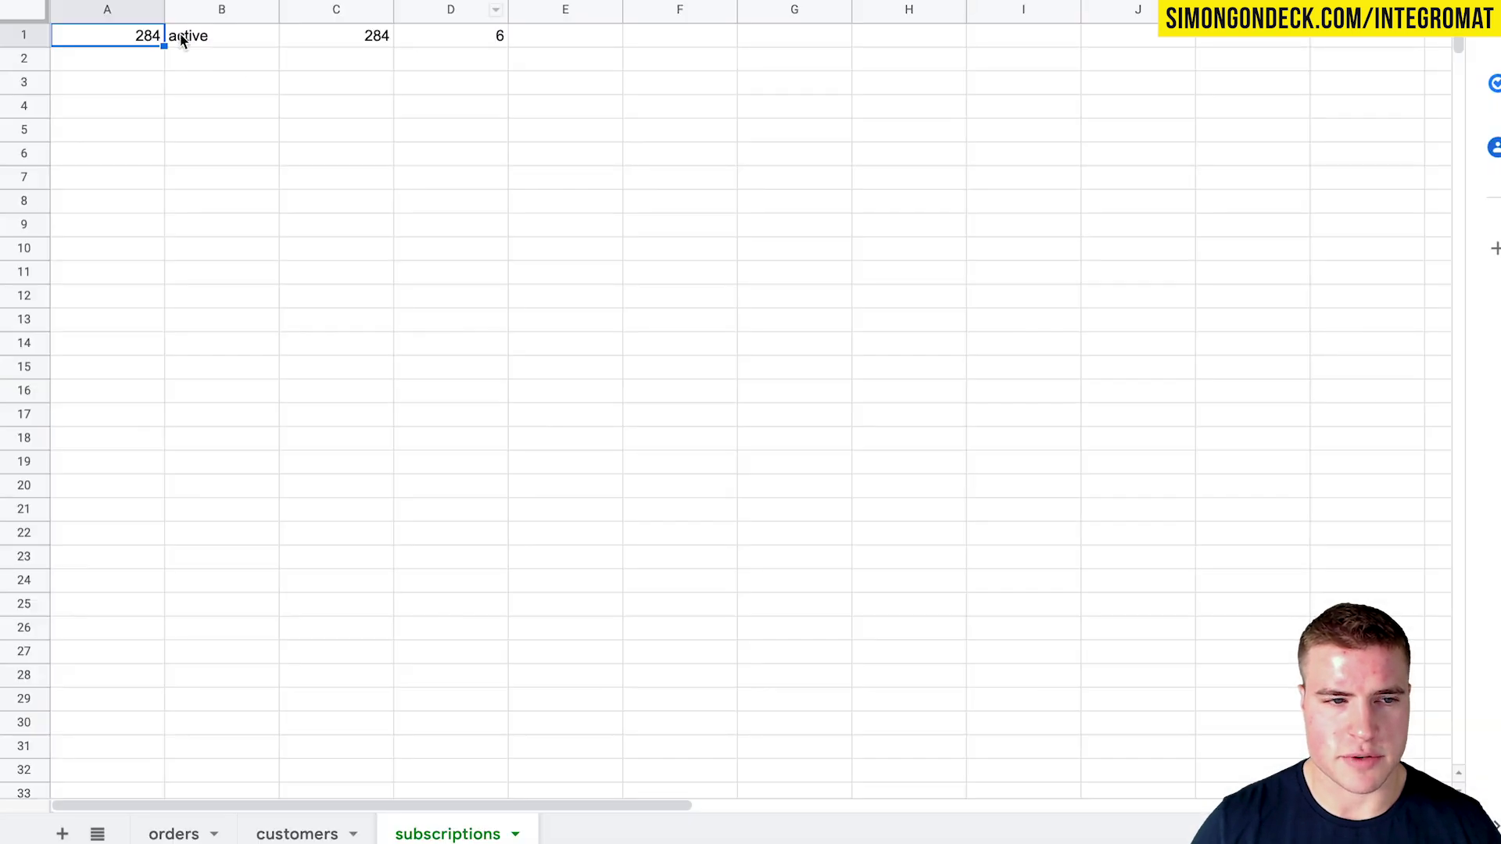
pyautogui.click(27, 41)
pyautogui.rightClick(27, 41)
pyautogui.click(94, 220)
# Label A1 and B1 as 'id' and 'status'.
pyautogui.click(111, 38)
pyautogui.write('id')
pyautogui.press('Return')
pyautogui.press('Up')
pyautogui.press('Right')
pyautogui.write('status')
pyautogui.press('Return')
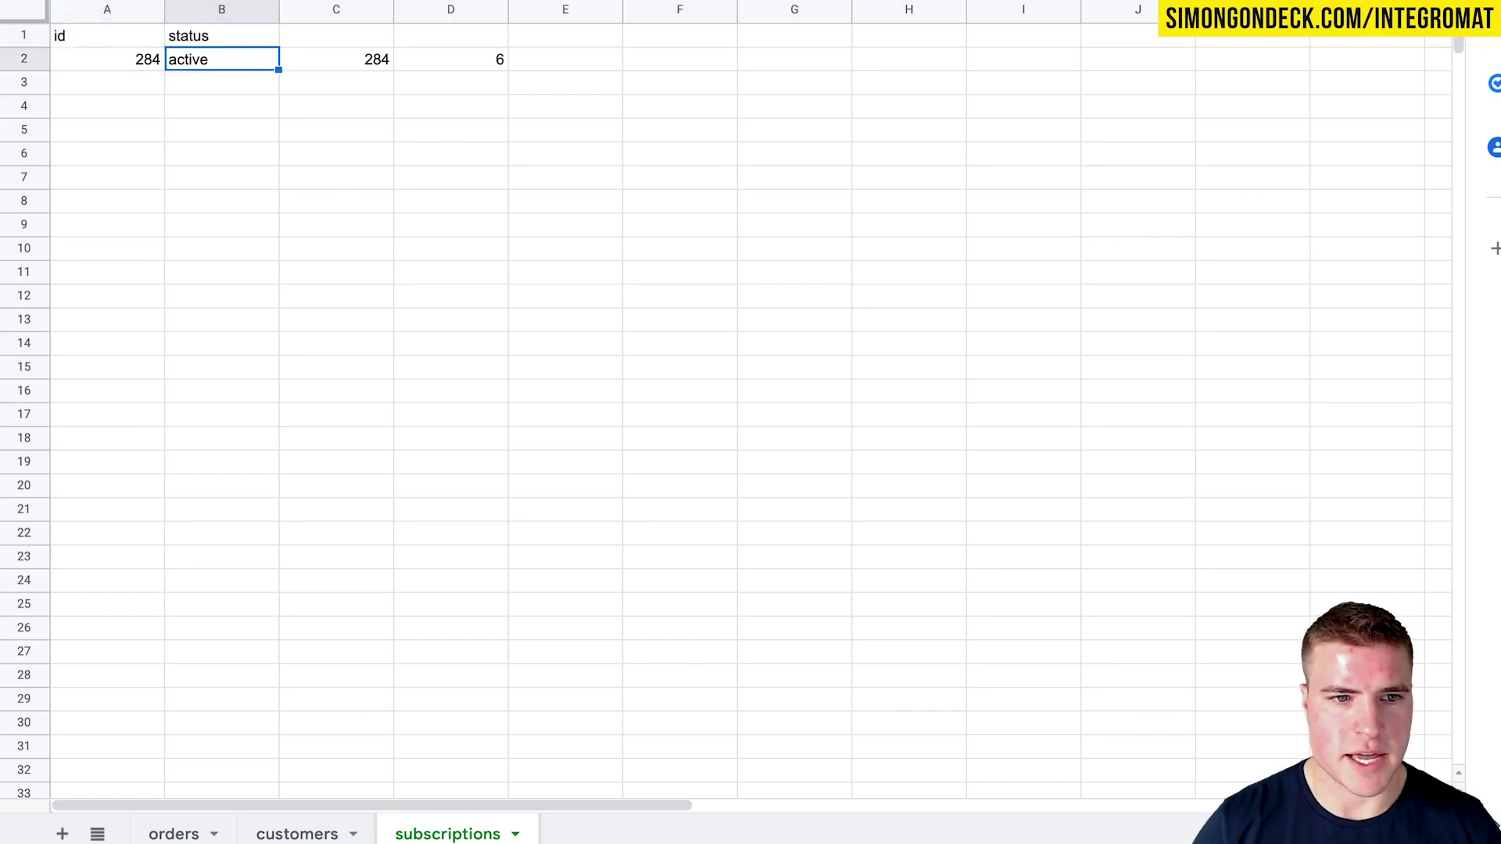
# Label C1 and D1 as 'number' and 'customer id'.
pyautogui.press('Up')
pyautogui.press('Right')
pyautogui.write('order')
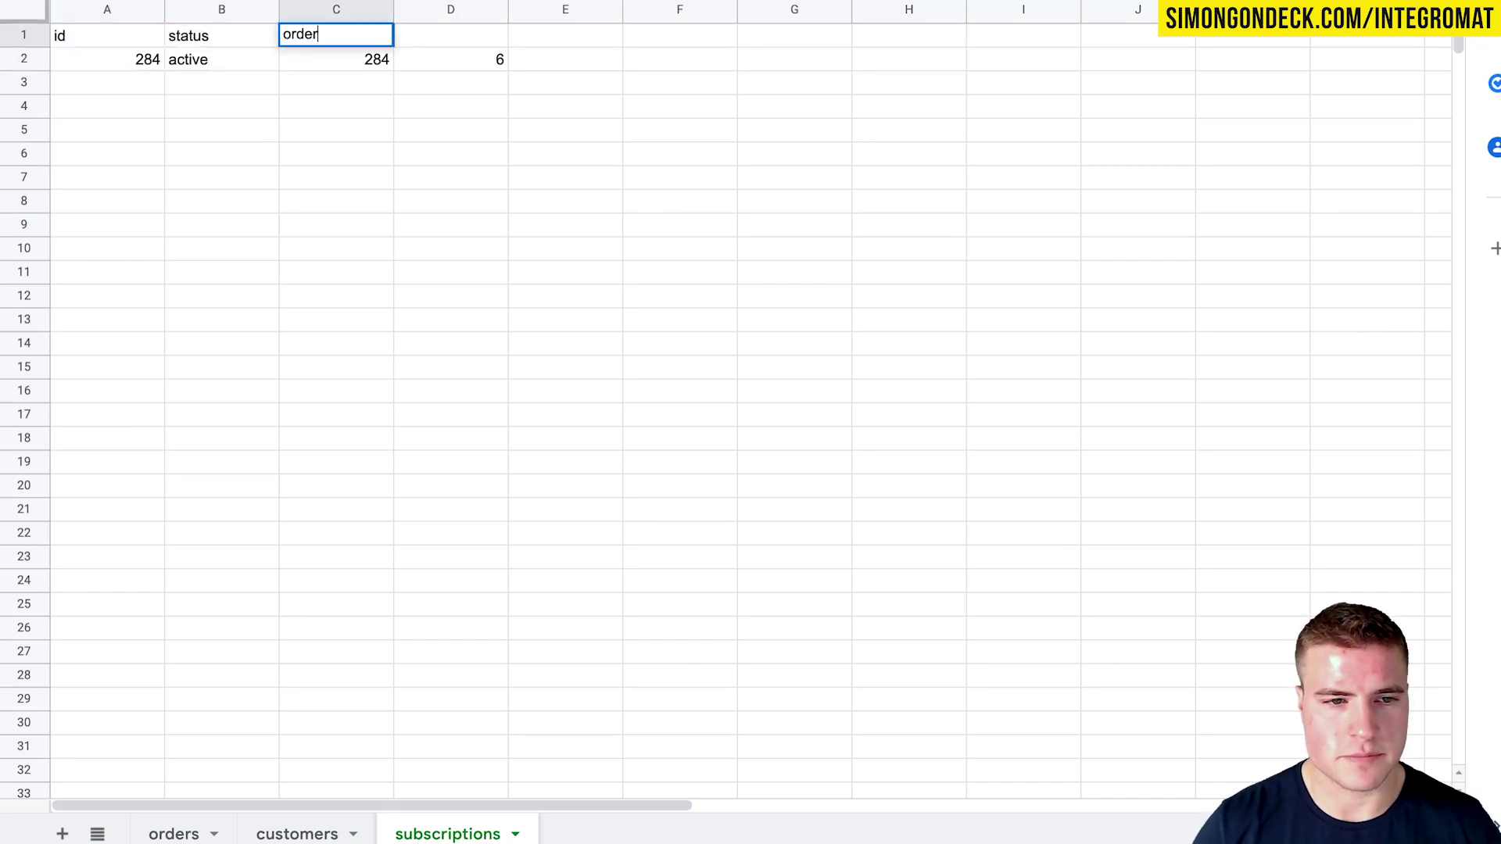
pyautogui.write('ber')
pyautogui.press('Return')
pyautogui.press('Up')
pyautogui.press('Right')
pyautogui.write('customer id')
pyautogui.press('Return')
pyautogui.press('Up')
pyautogui.press('Right')
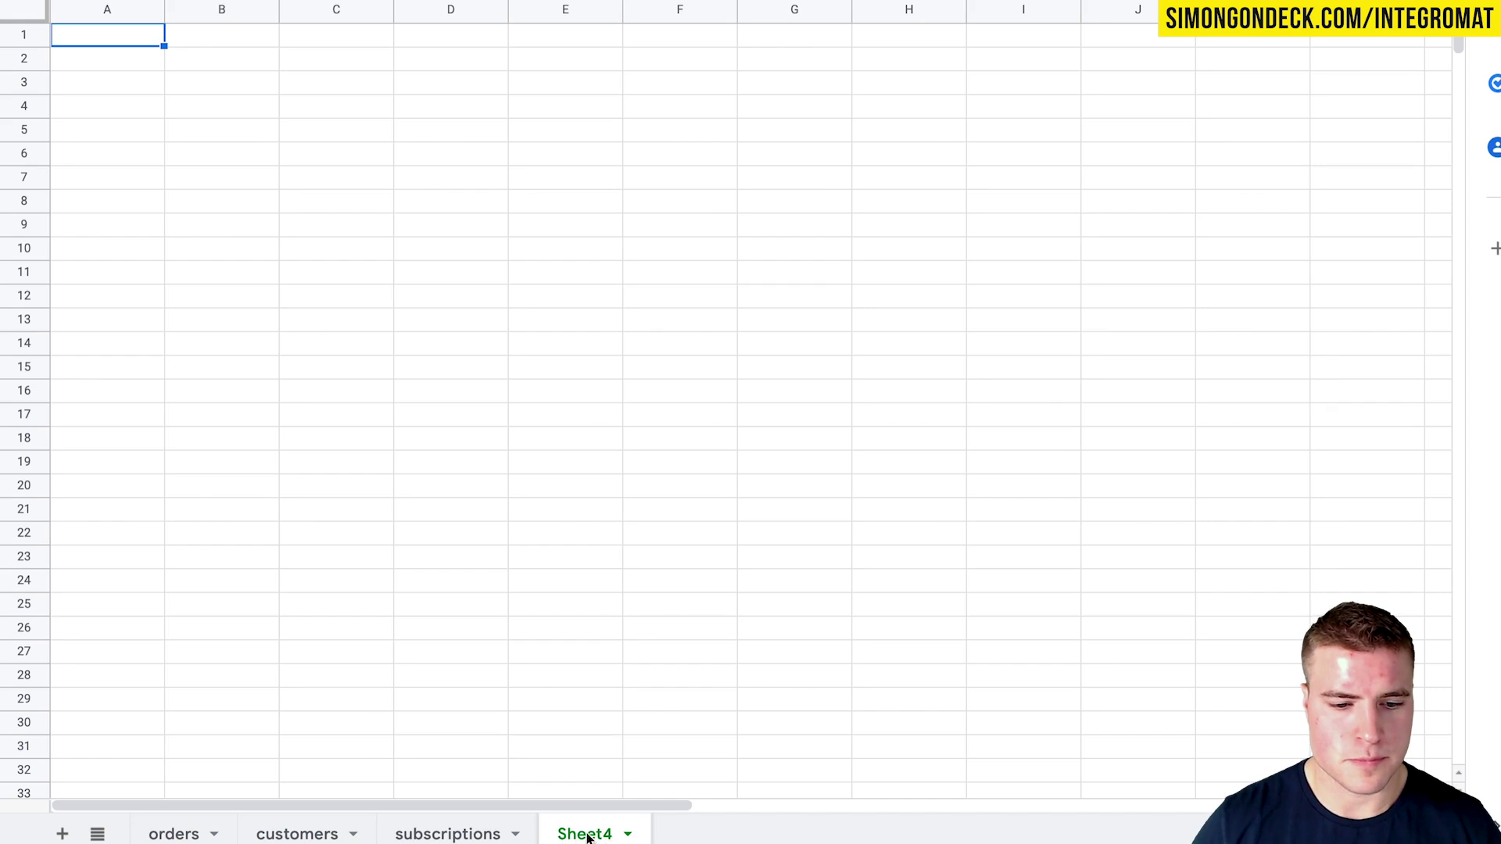
# Rename the new Sheet4 tab to 'products'.
pyautogui.doubleClick(589, 837)
pyautogui.write('products')
pyautogui.press('Return')
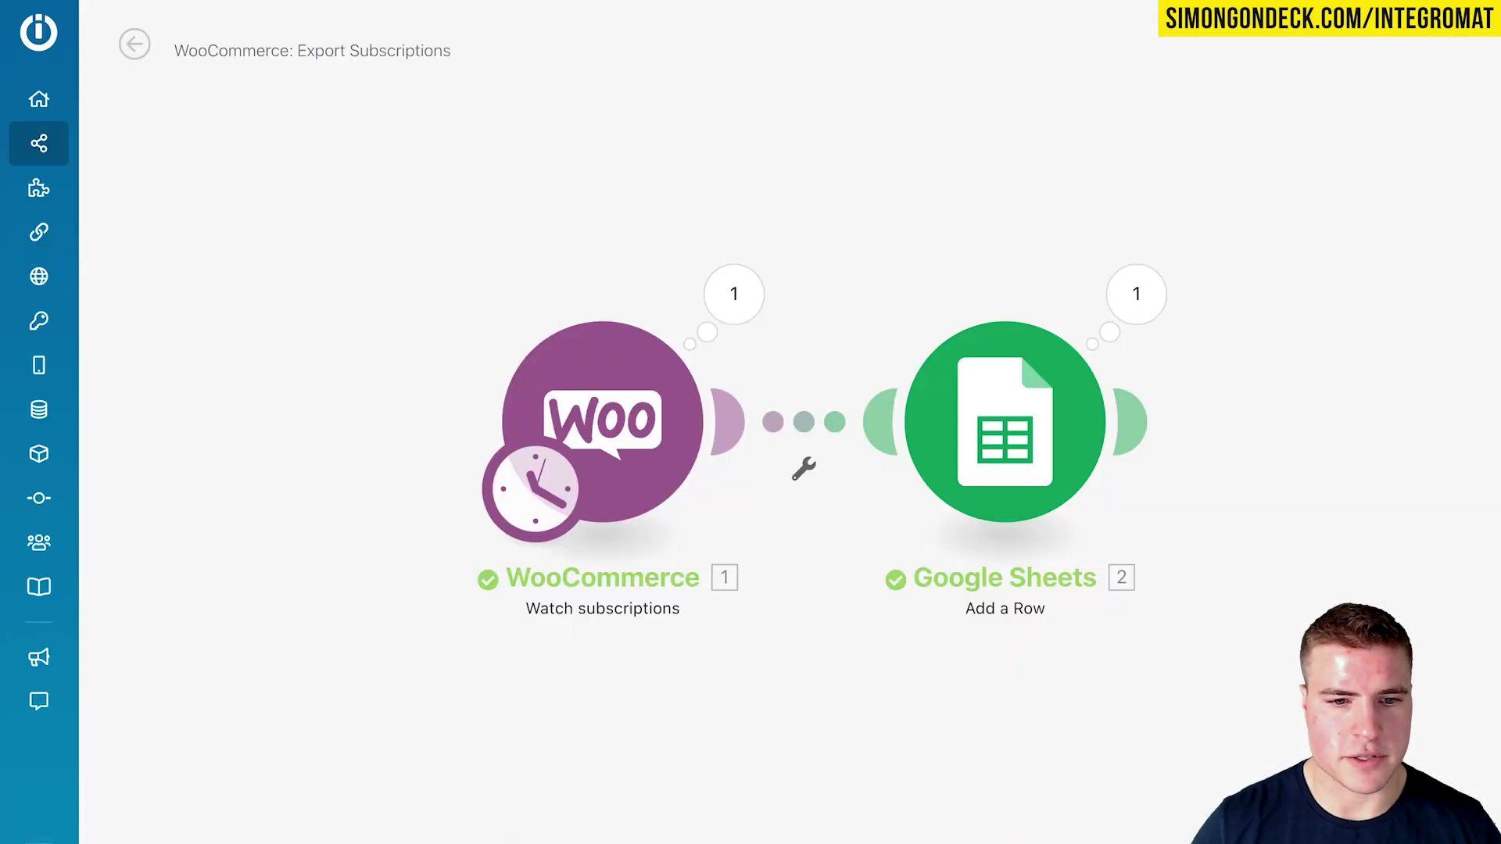
# Create a new scenario named 'WooCommerce: Export Products'.
pyautogui.click(149, 66)
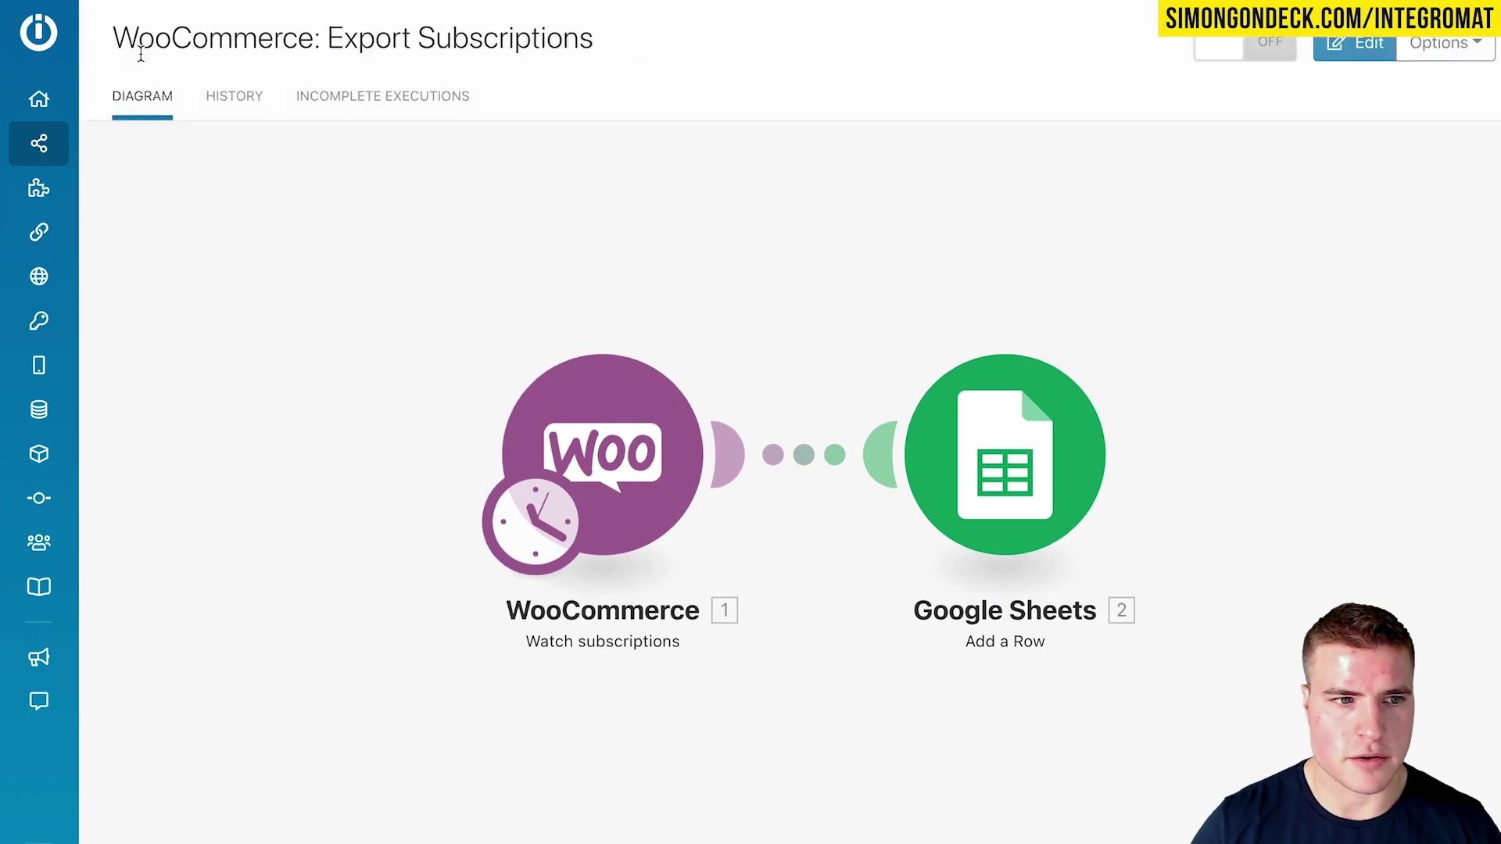
pyautogui.click(47, 144)
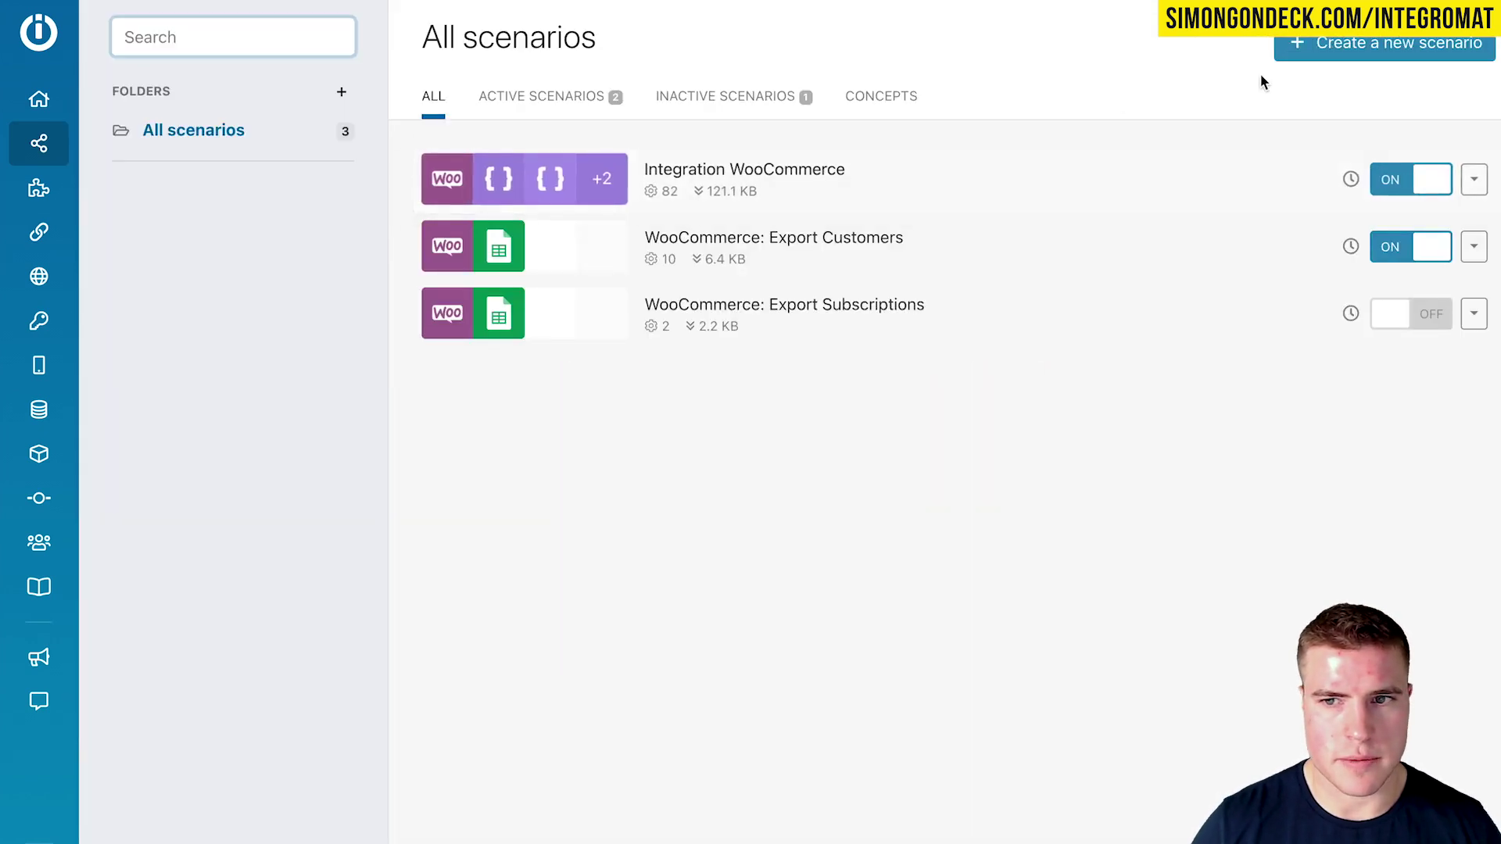
pyautogui.click(1330, 47)
pyautogui.click(265, 49)
pyautogui.write('WooCommerce : Ex')
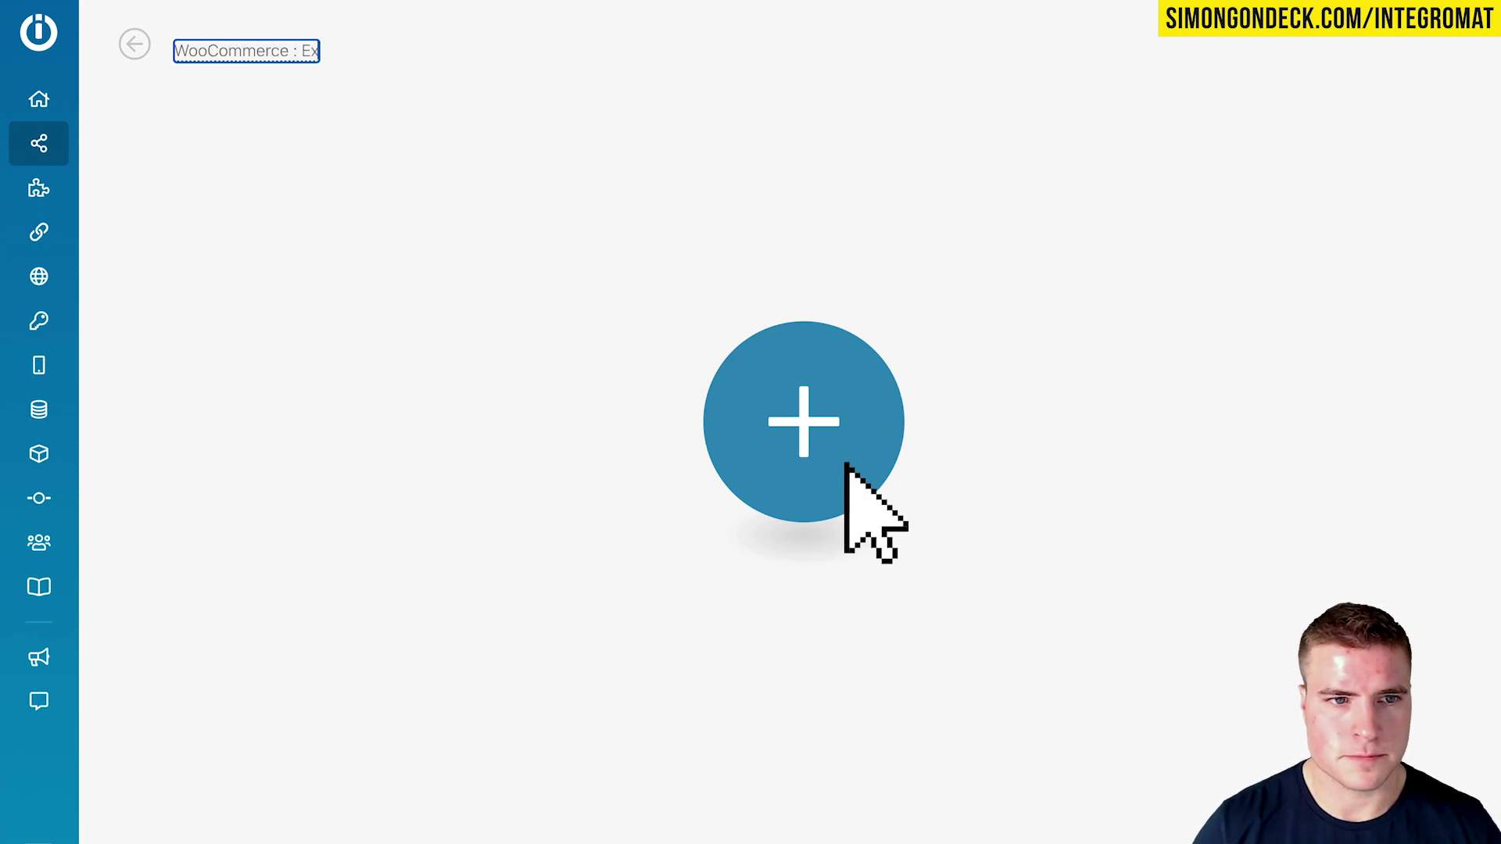
pyautogui.write('port Products')
pyautogui.press('Return')
pyautogui.click(297, 50)
pyautogui.press('BackSpace')
# Add a WooCommerce Watch products trigger as the first module.
pyautogui.click(846, 465)
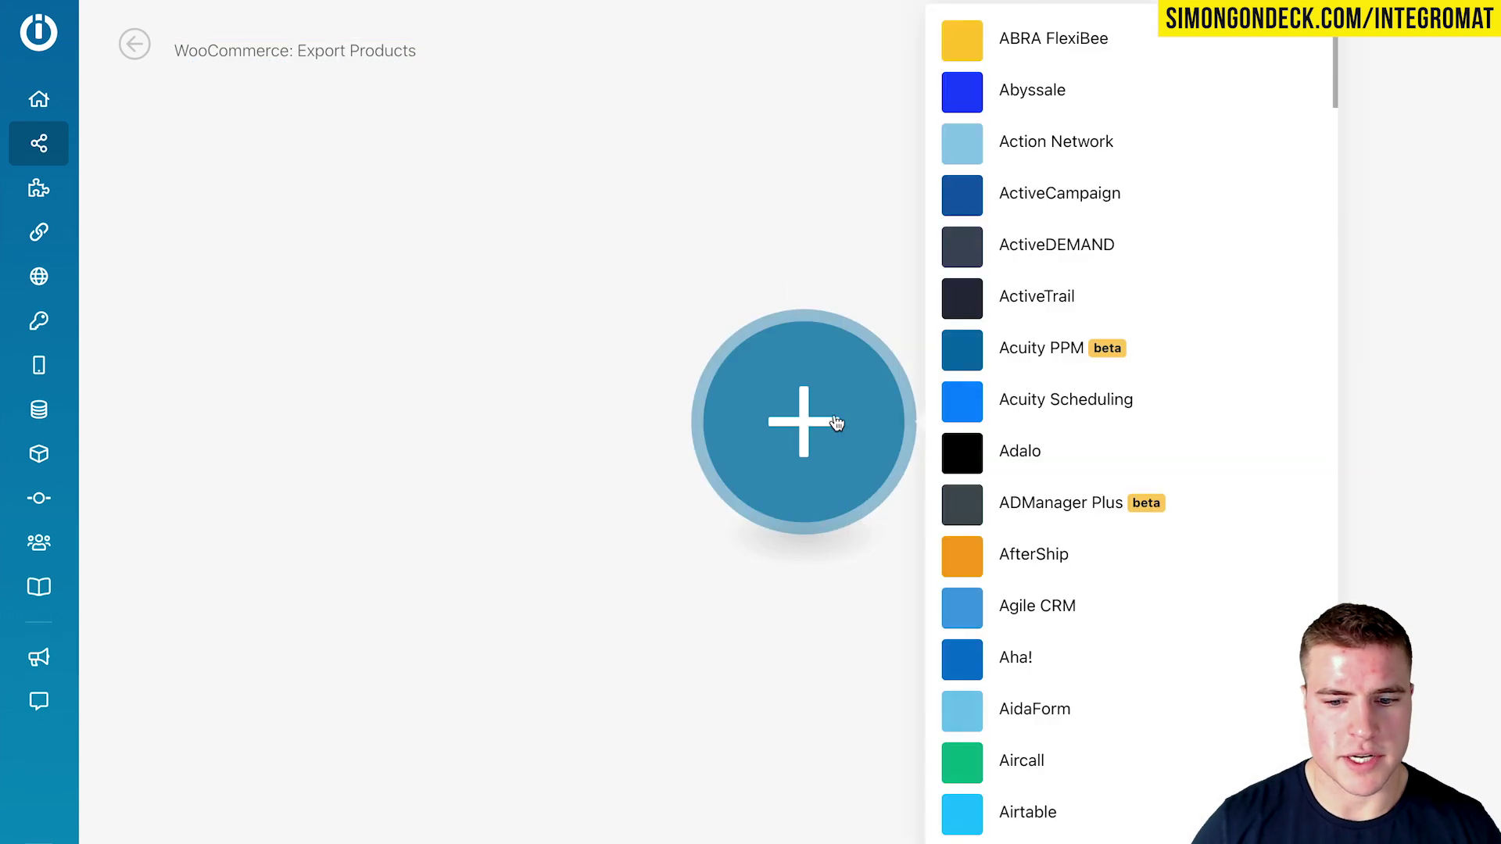
pyautogui.write('woocomm')
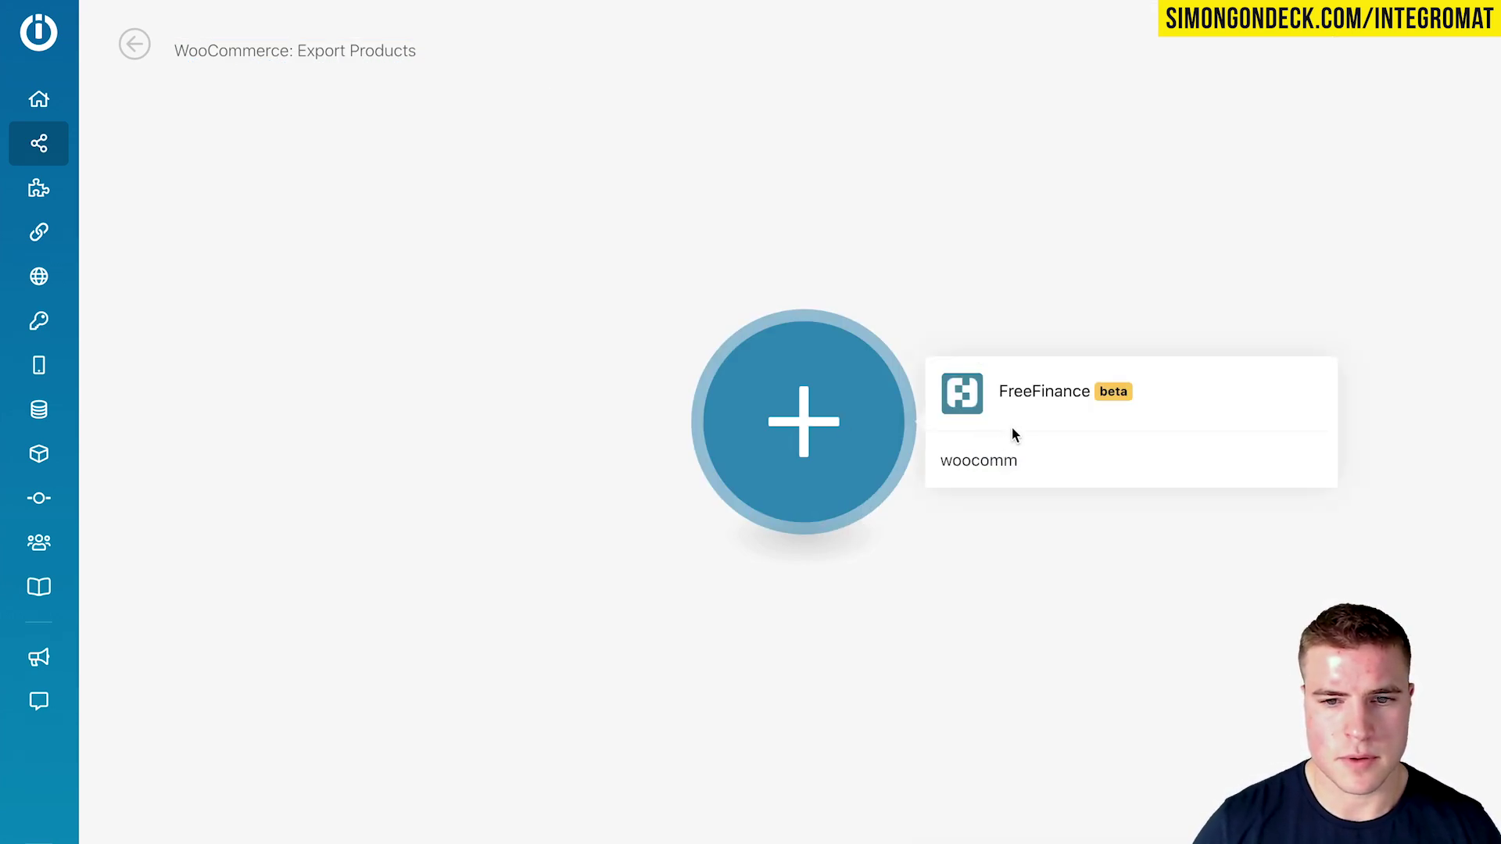
pyautogui.click(1005, 403)
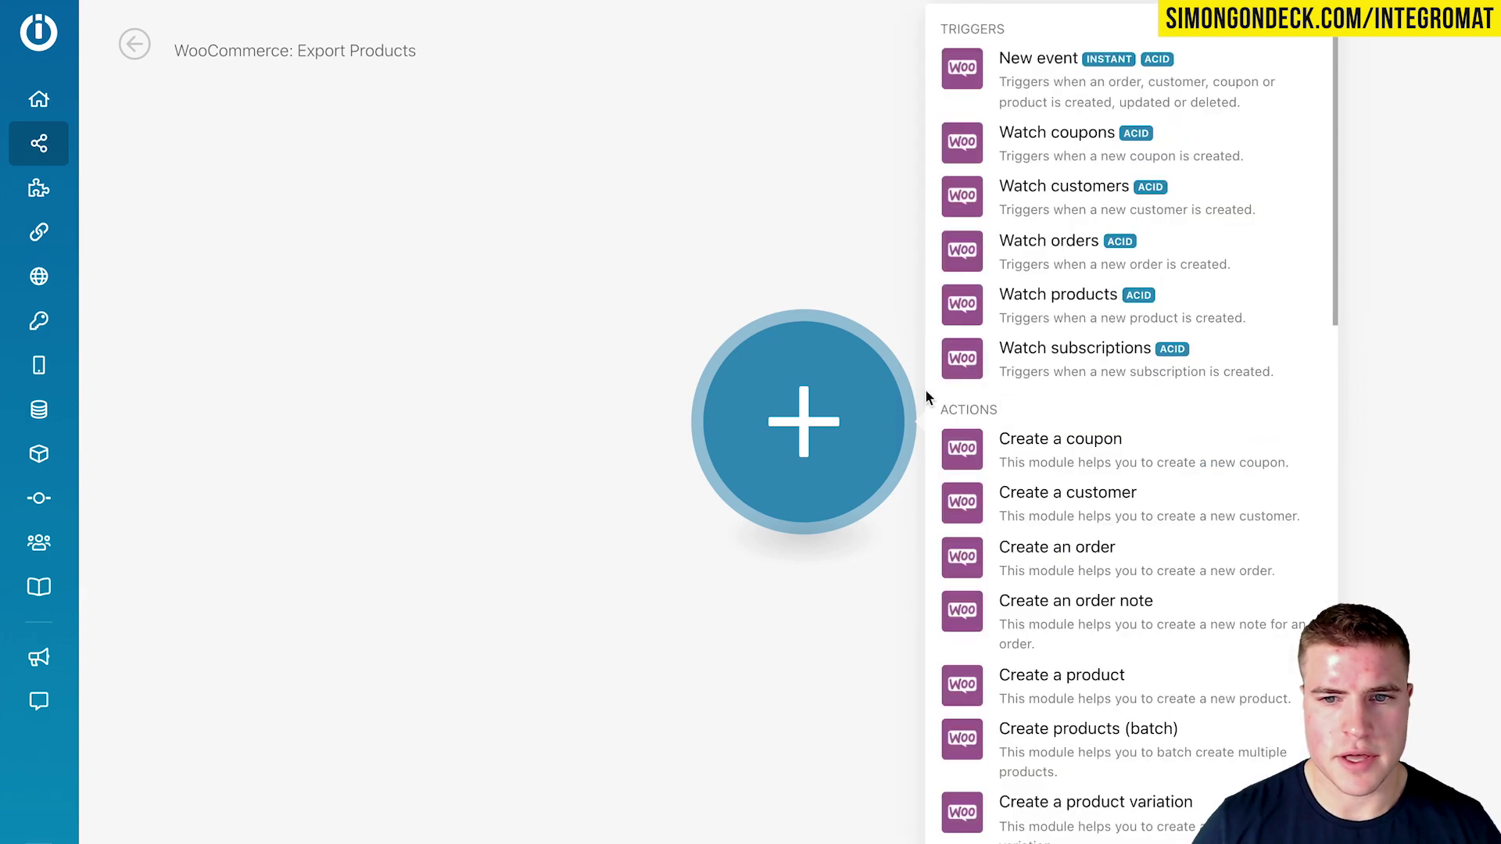
pyautogui.click(1027, 307)
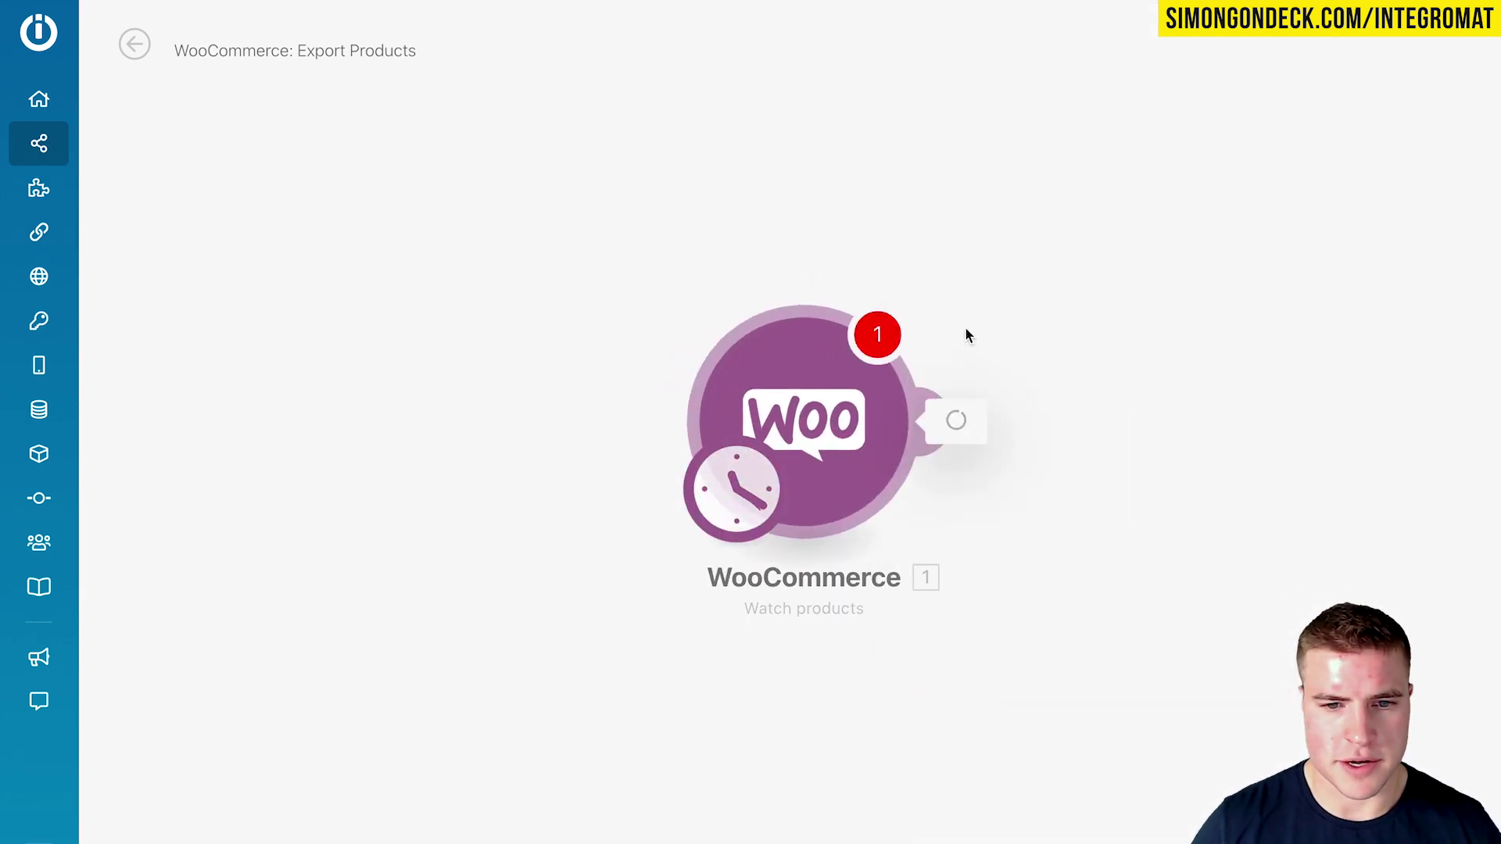
# Set the Watch products trigger to start from all products with a limit of 1.
pyautogui.click(995, 479)
pyautogui.press('BackSpace')
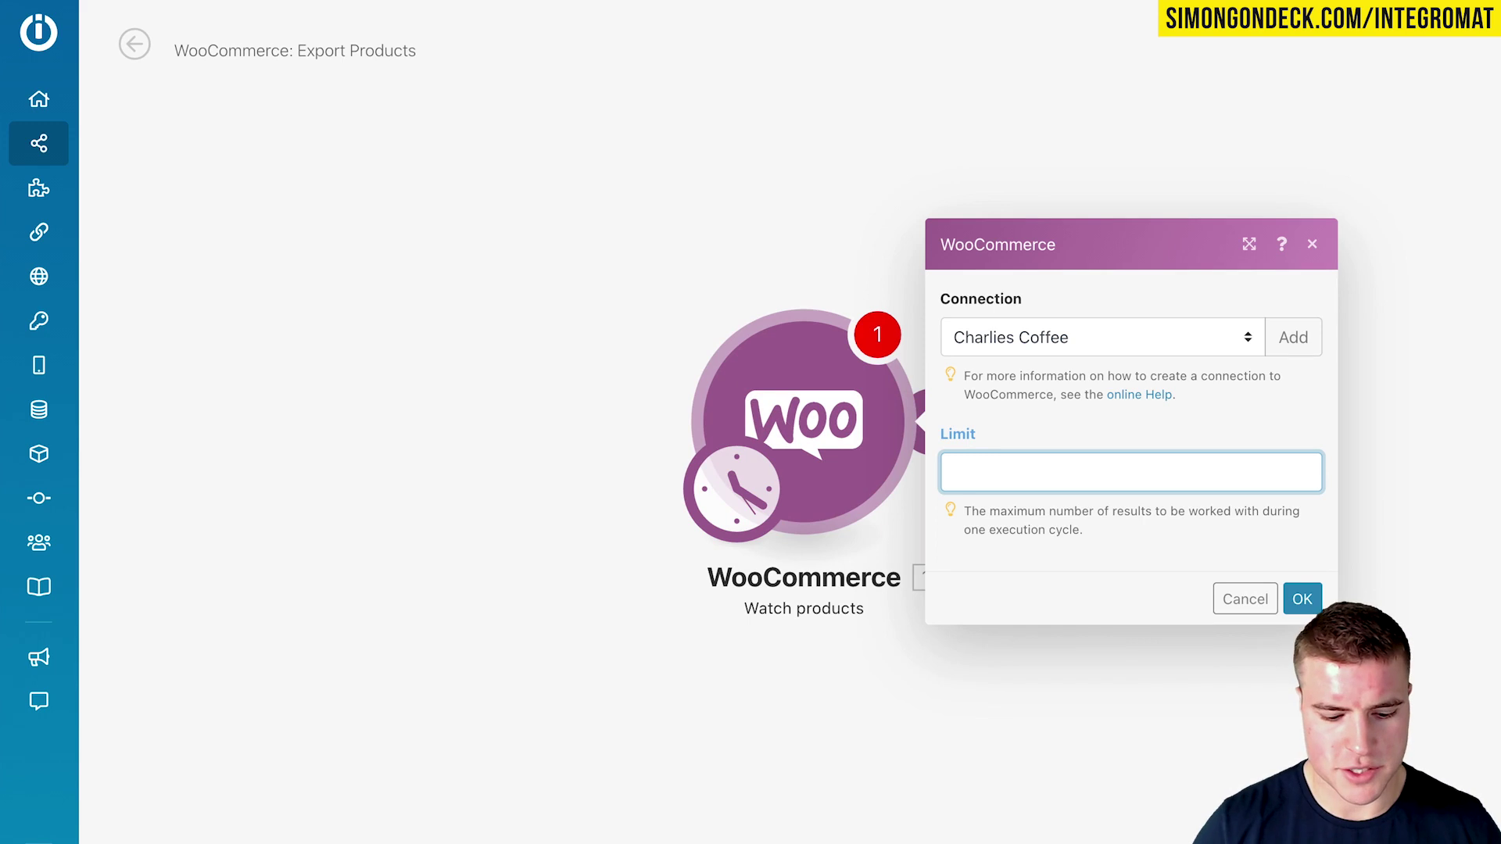
pyautogui.write('30')
pyautogui.click(1302, 599)
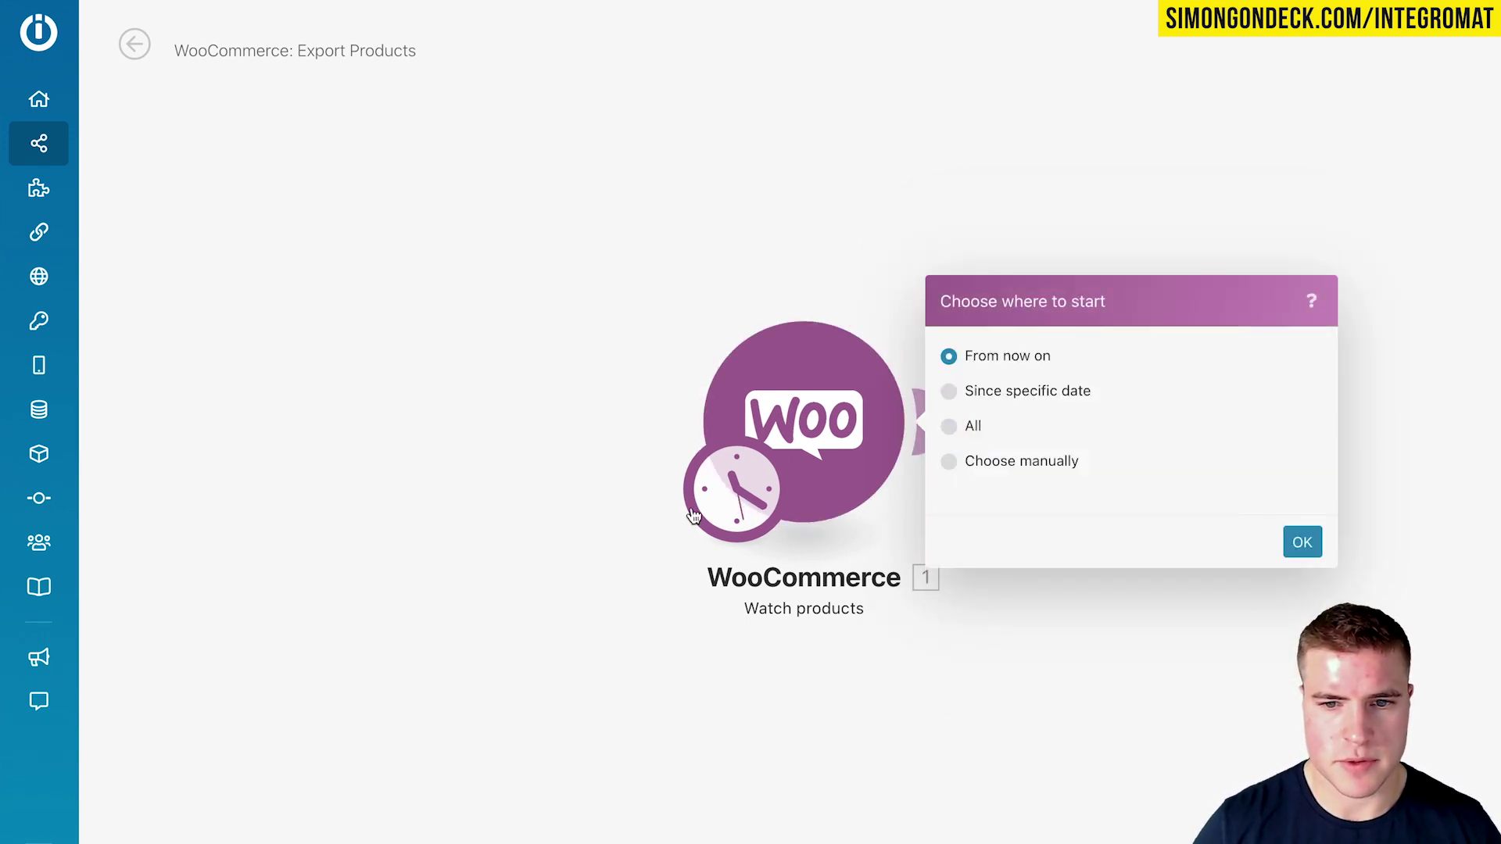
pyautogui.click(969, 426)
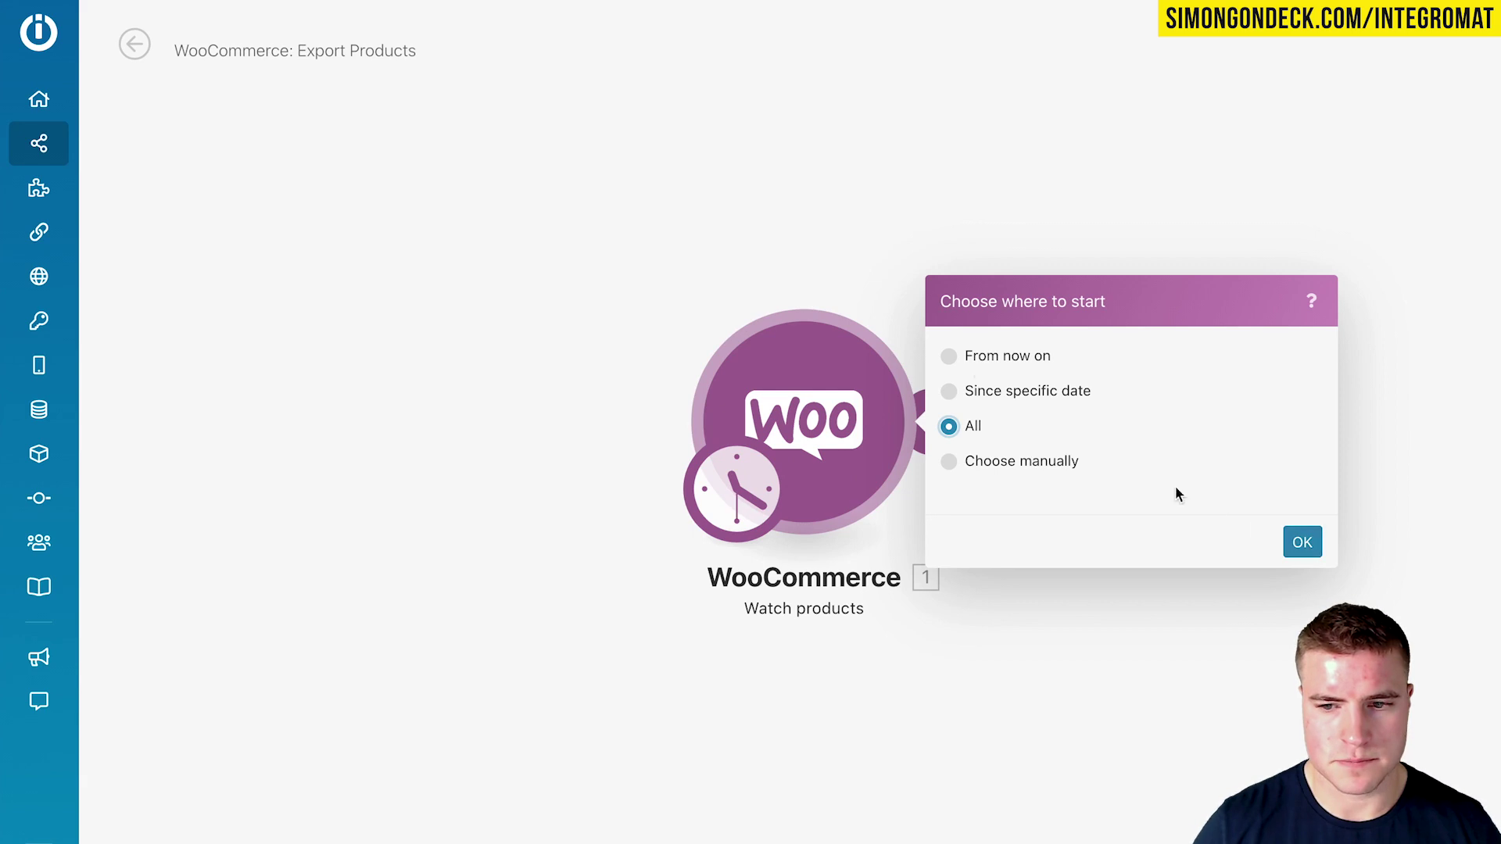
pyautogui.press('Return')
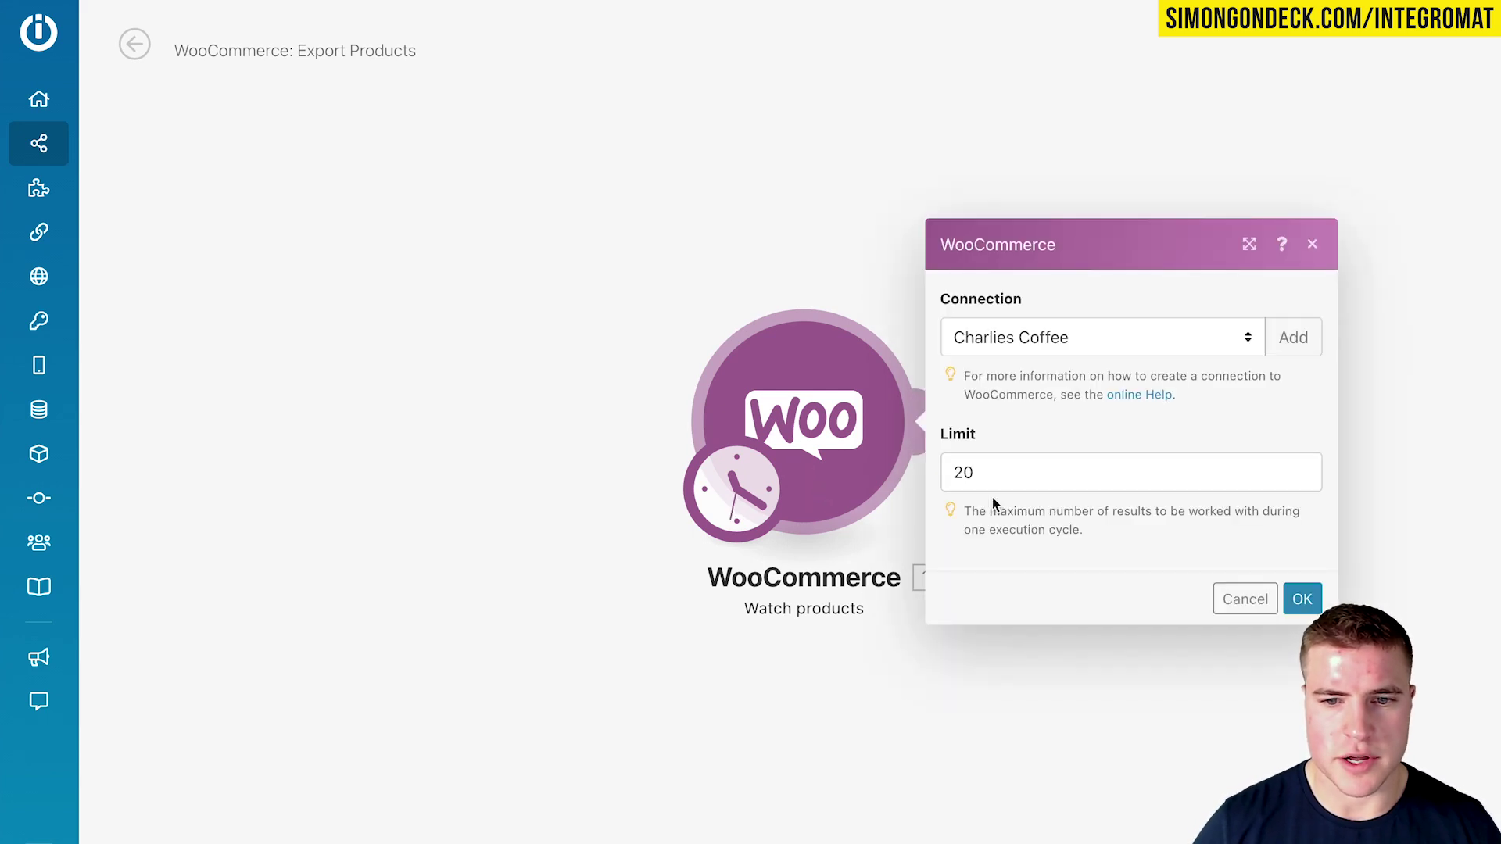
pyautogui.doubleClick(982, 477)
pyautogui.write('1')
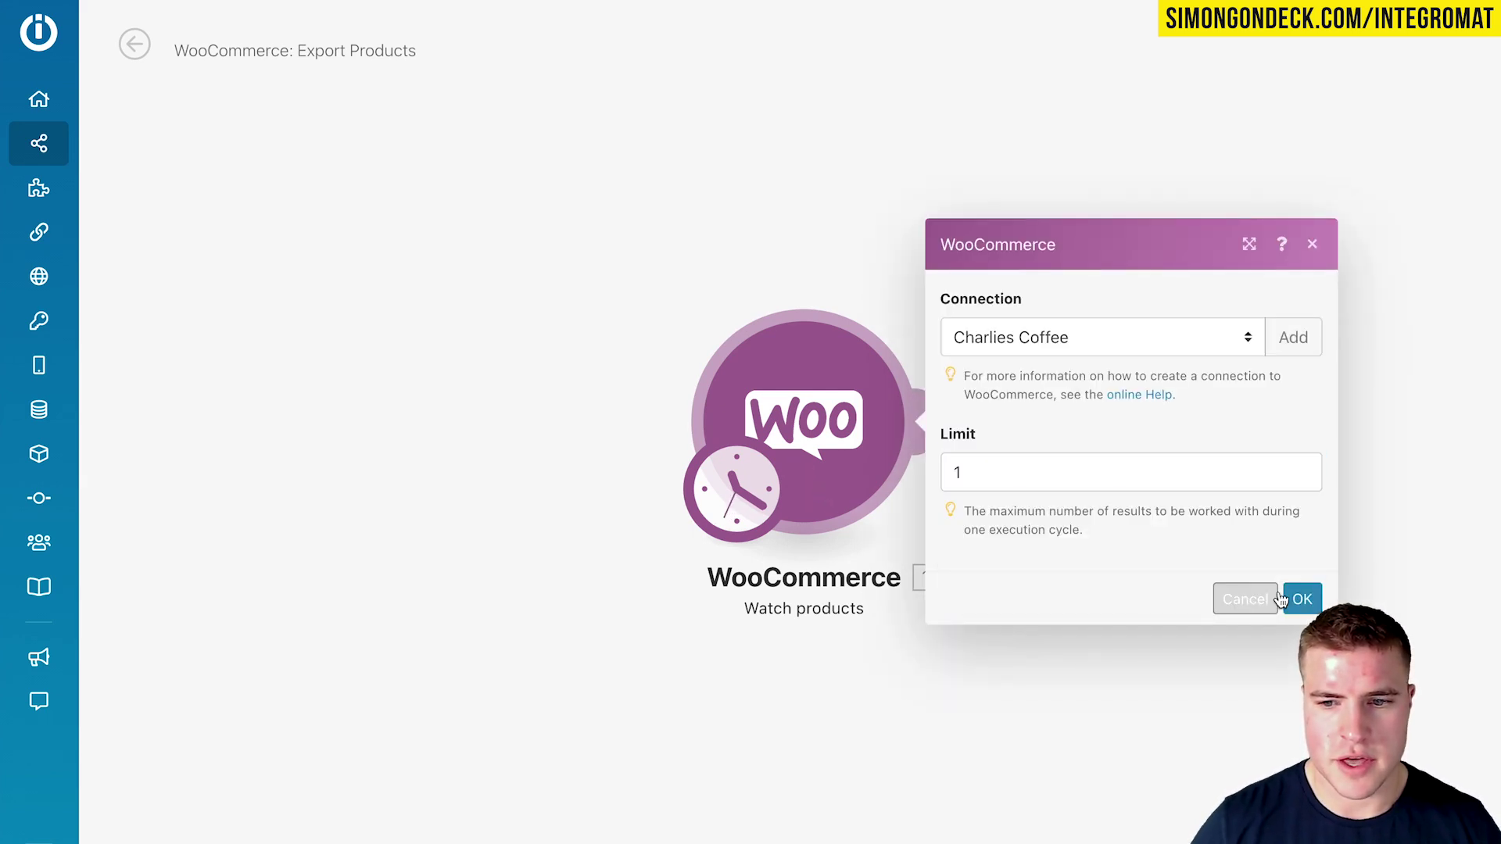
pyautogui.click(1282, 598)
# Schedule the scenario to run only once.
pyautogui.click(735, 489)
pyautogui.click(852, 325)
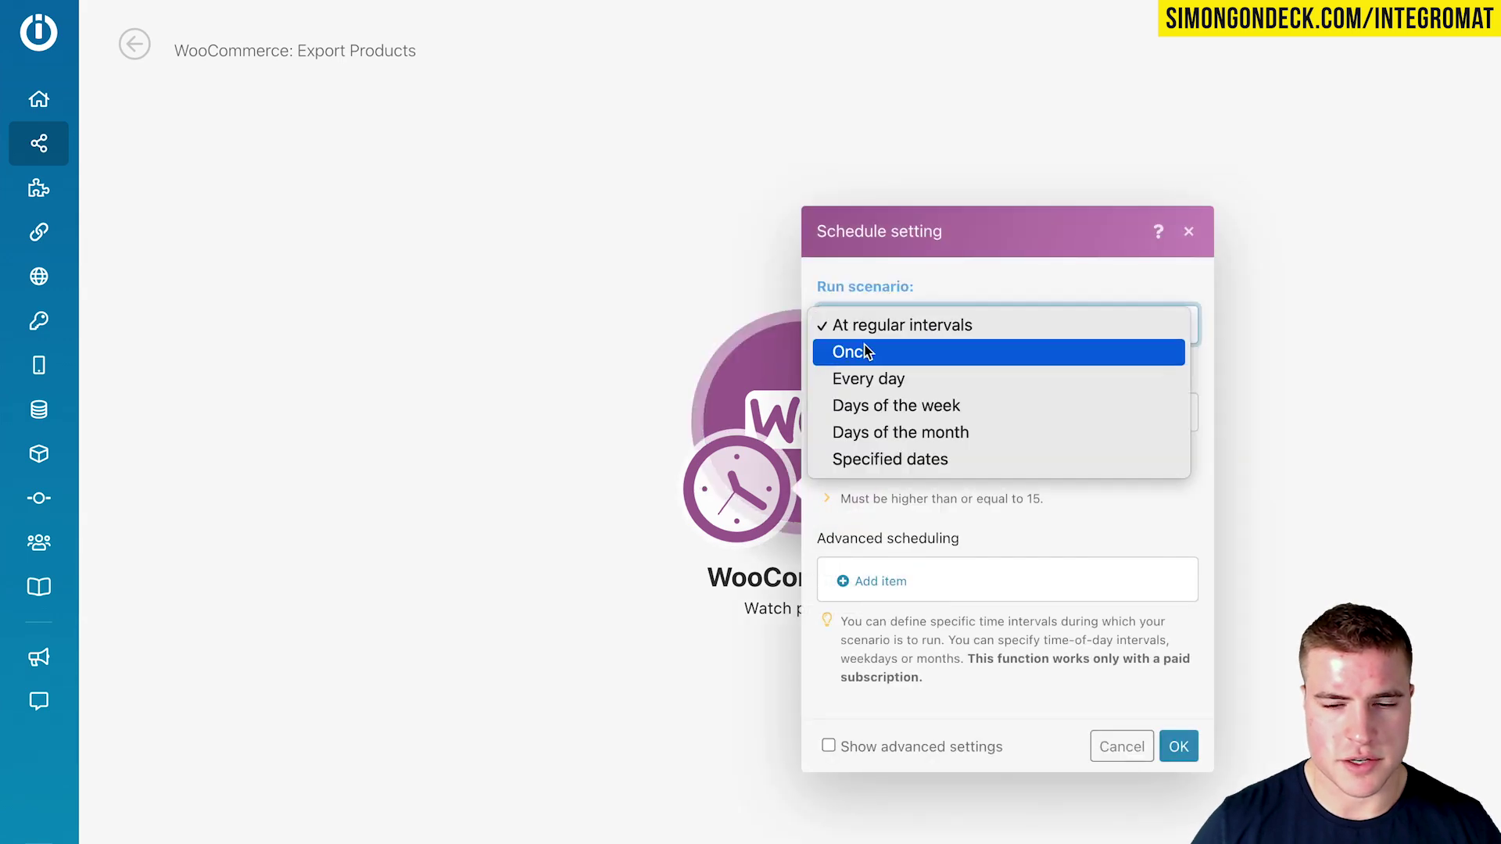
pyautogui.click(862, 354)
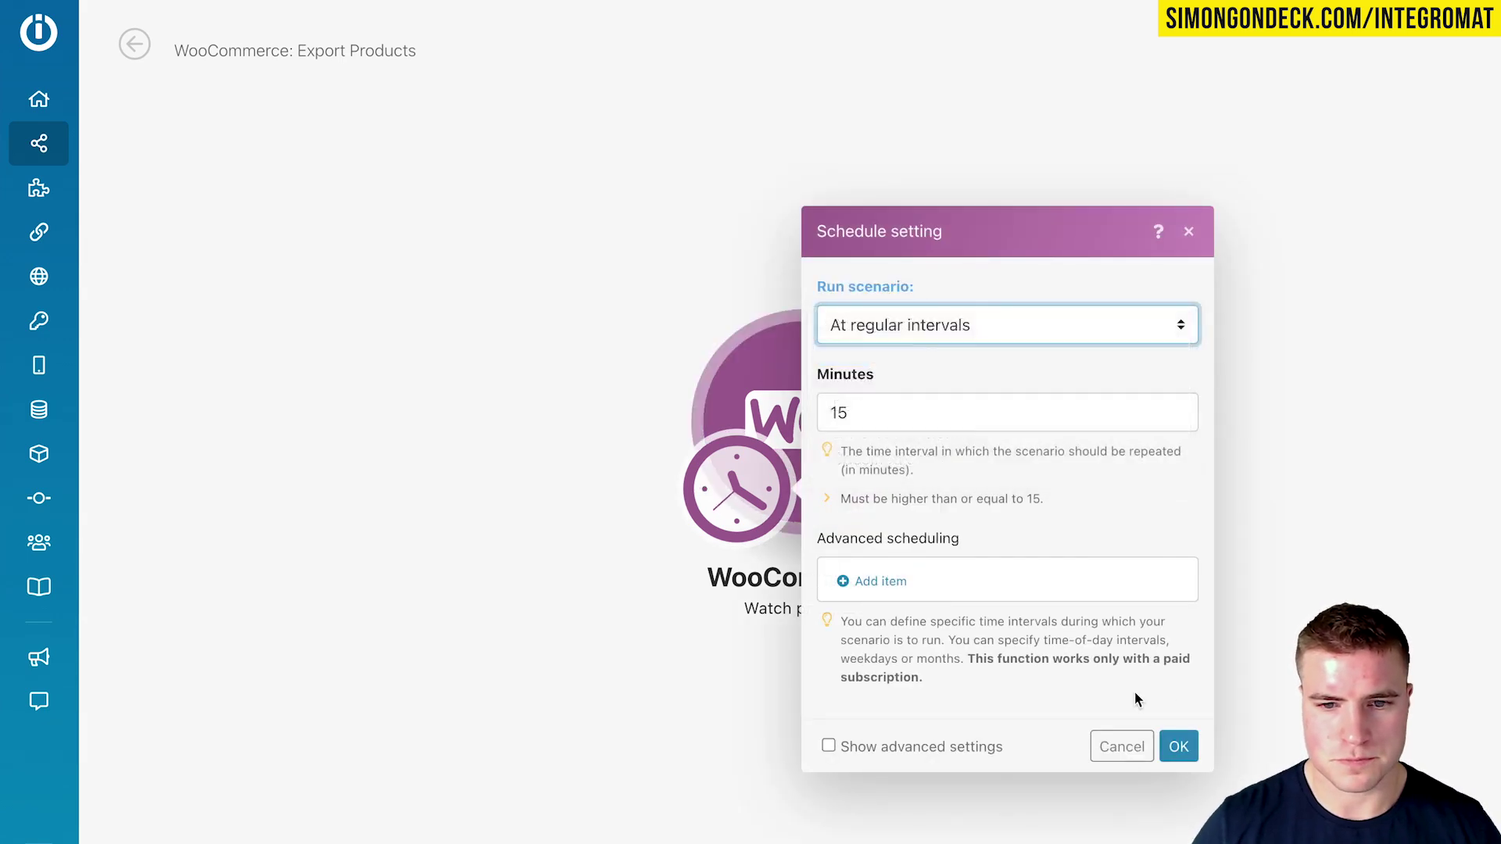
pyautogui.click(1177, 641)
# Add a Google Sheets Add a Row module after the trigger.
pyautogui.click(930, 426)
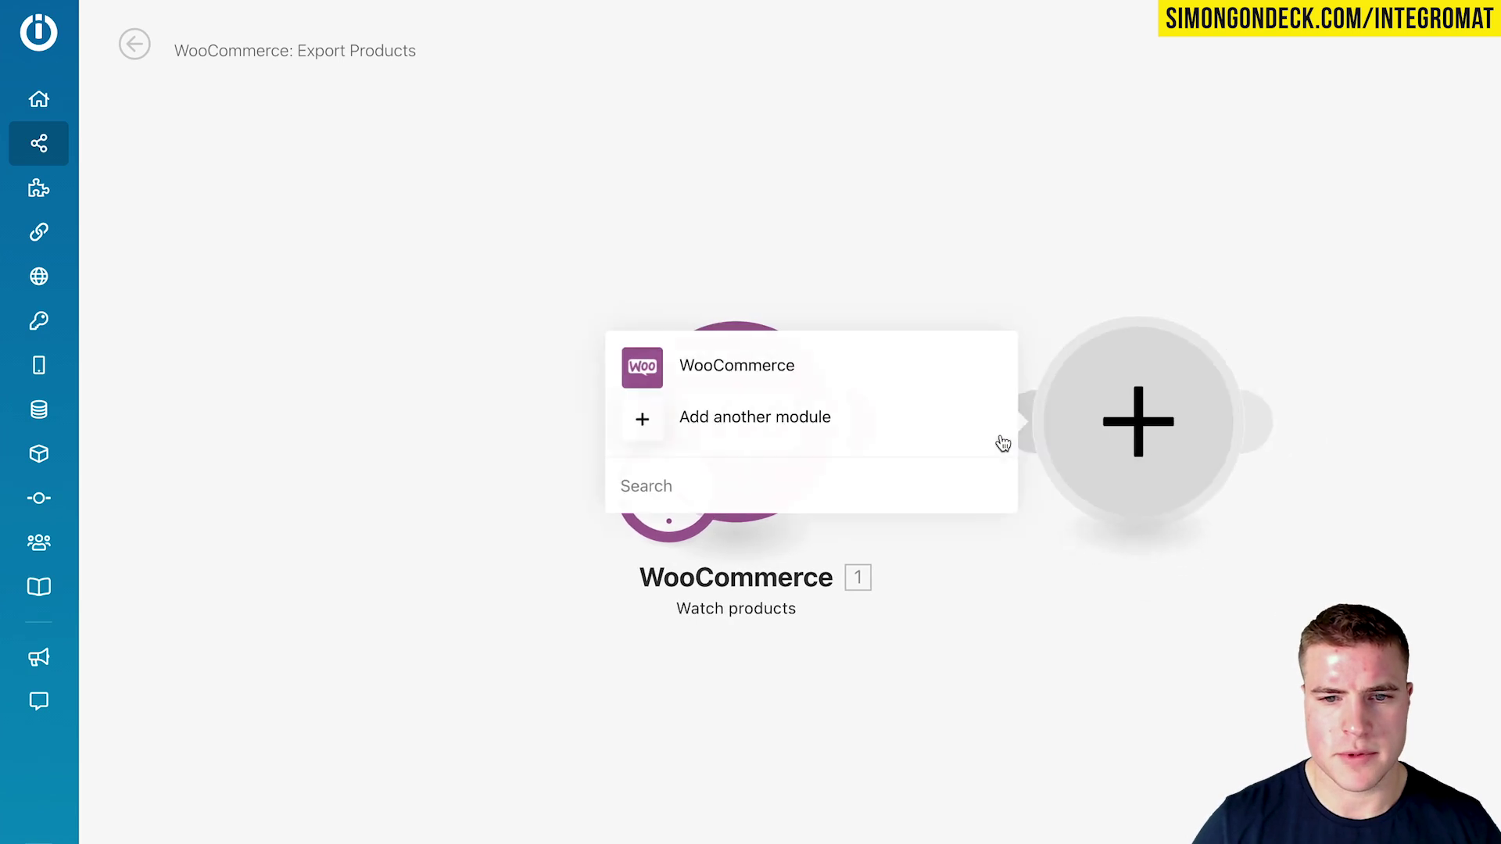
pyautogui.write('google')
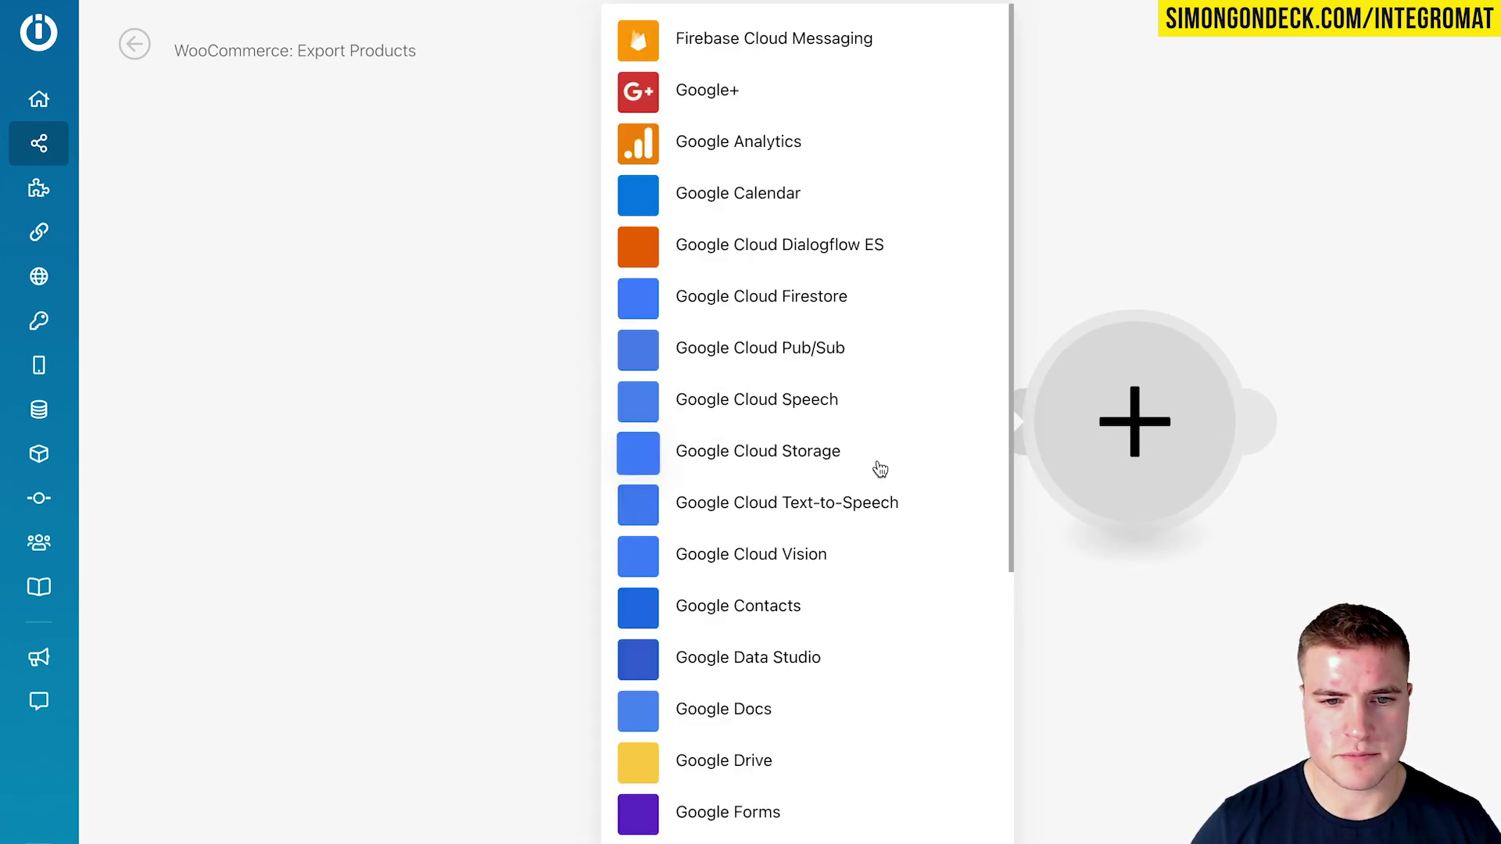
pyautogui.write(' sheets')
pyautogui.click(860, 420)
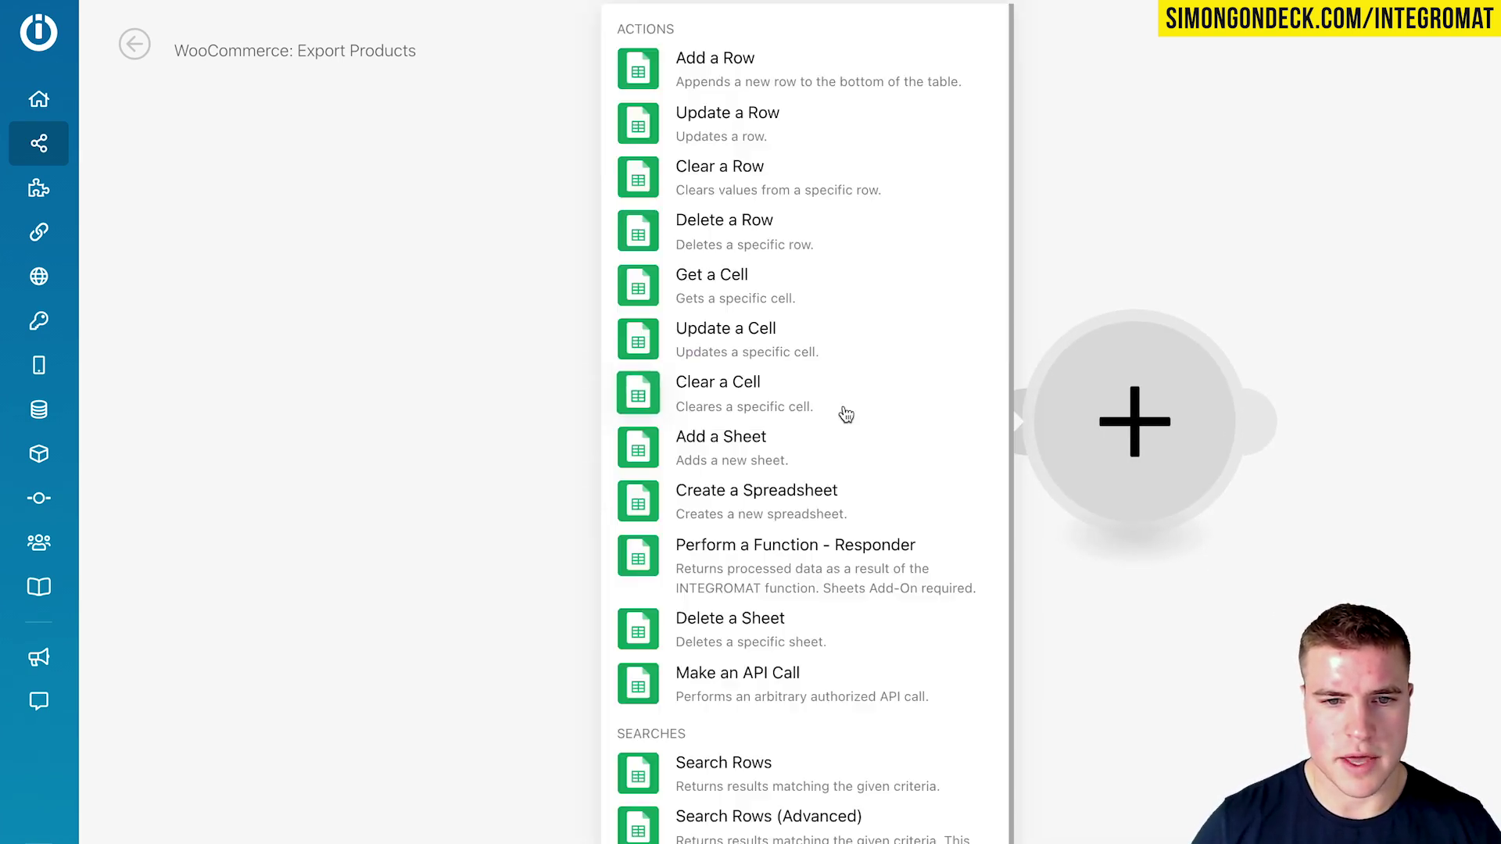
pyautogui.click(794, 60)
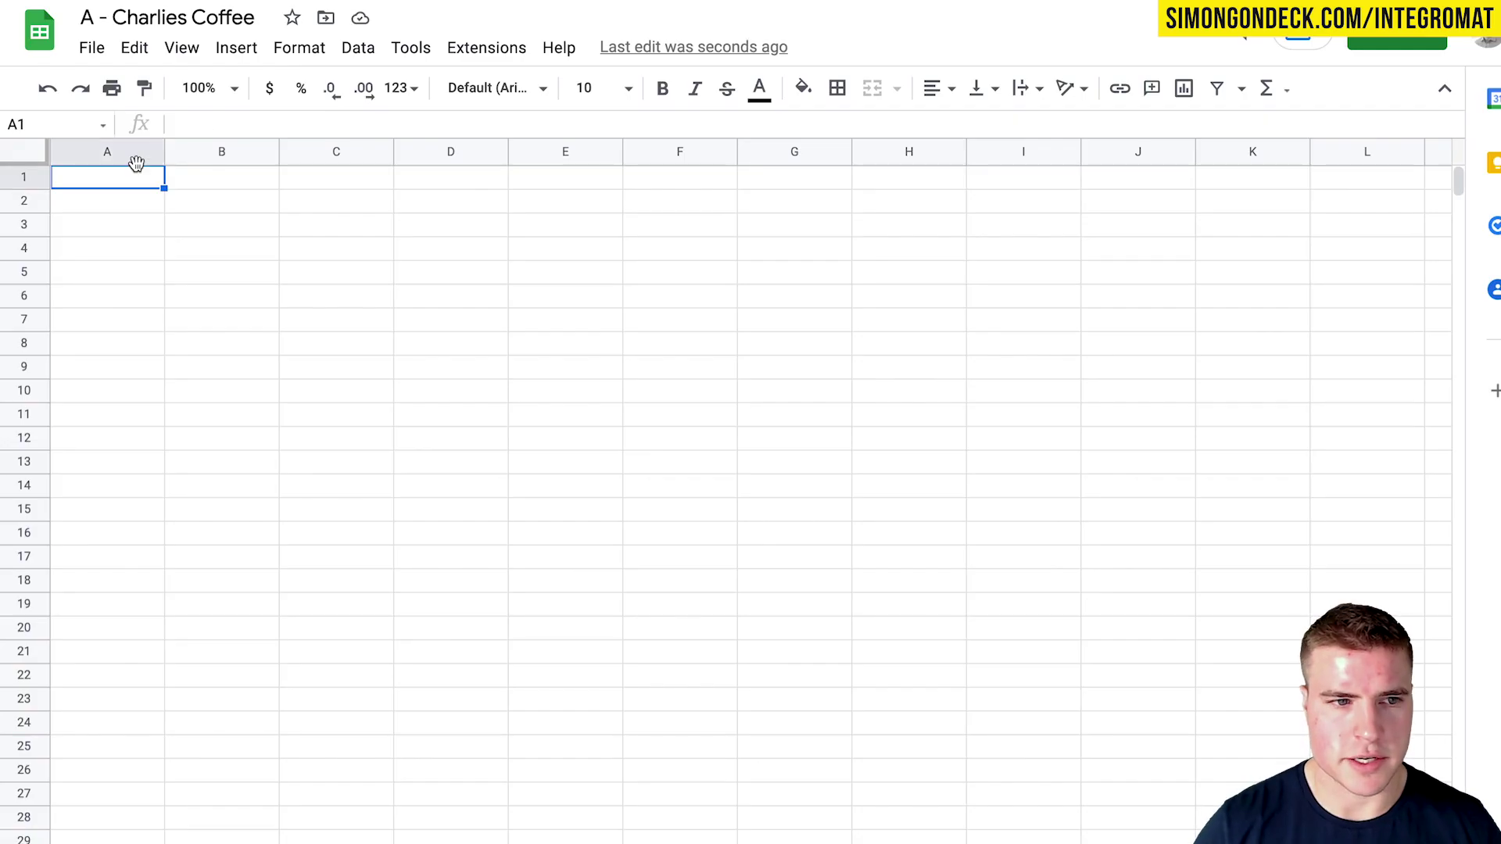
# Enter the headers id, name, price and sku in cells A1 to D1.
pyautogui.write('id')
pyautogui.press('Tab')
pyautogui.write('name')
pyautogui.press('Tab')
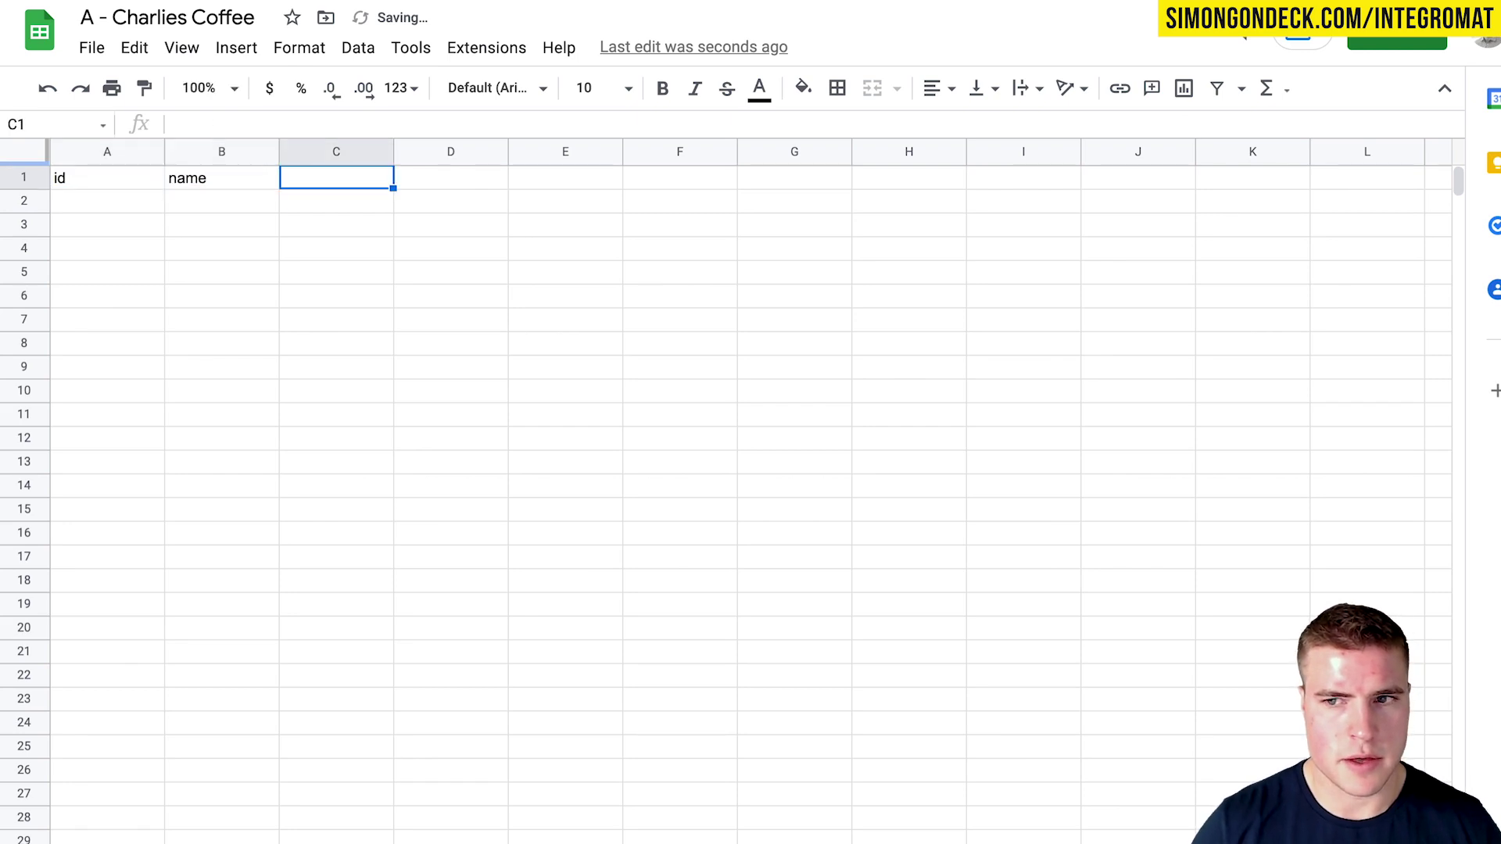
pyautogui.write('price')
pyautogui.press('Tab')
pyautogui.write('sku')
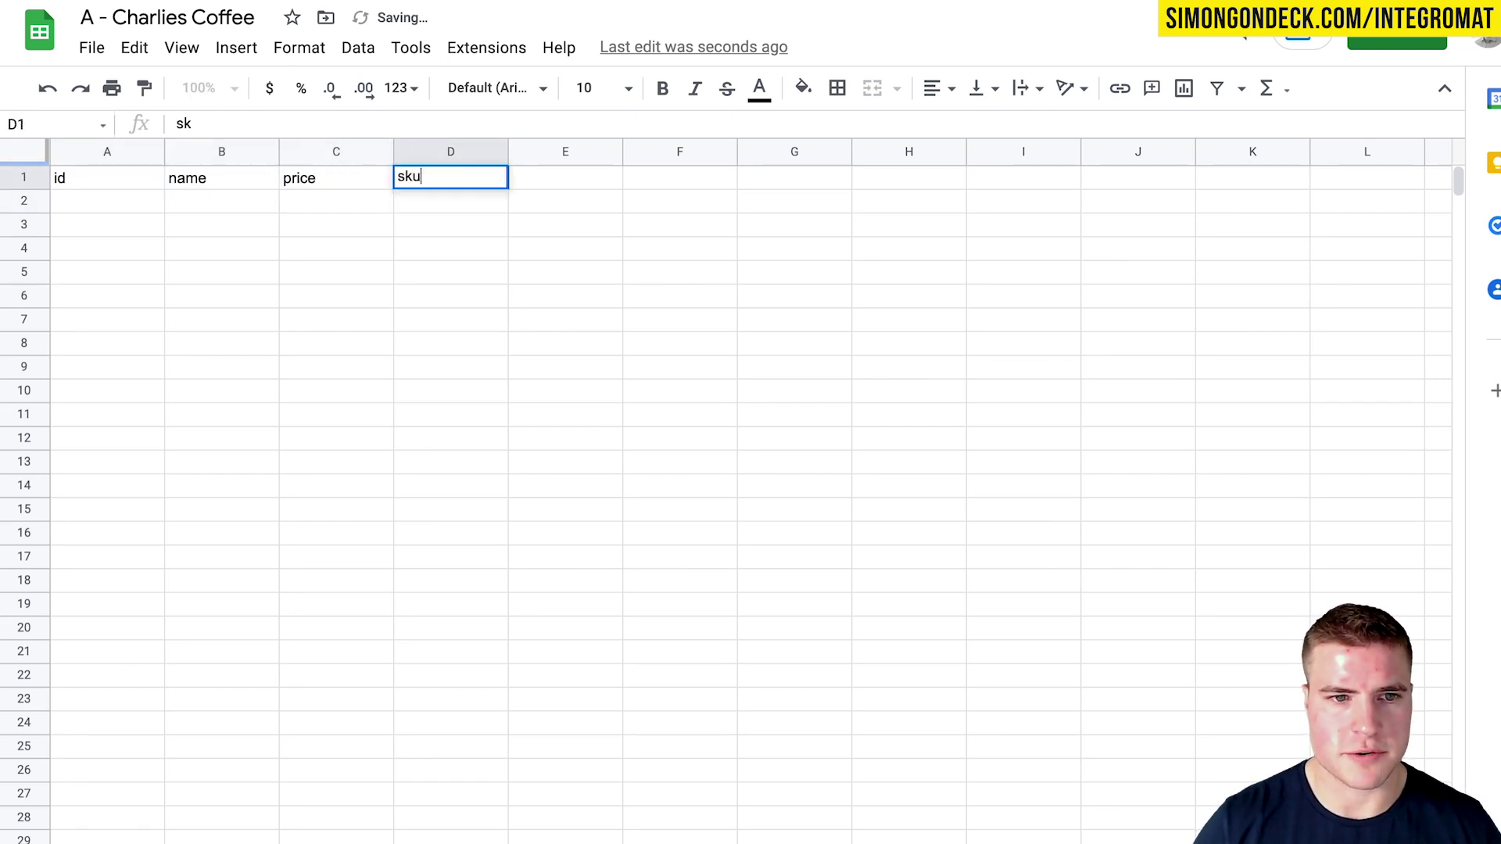
pyautogui.press('Return')
# Freeze row 1 so the headers stay visible.
pyautogui.click(24, 178)
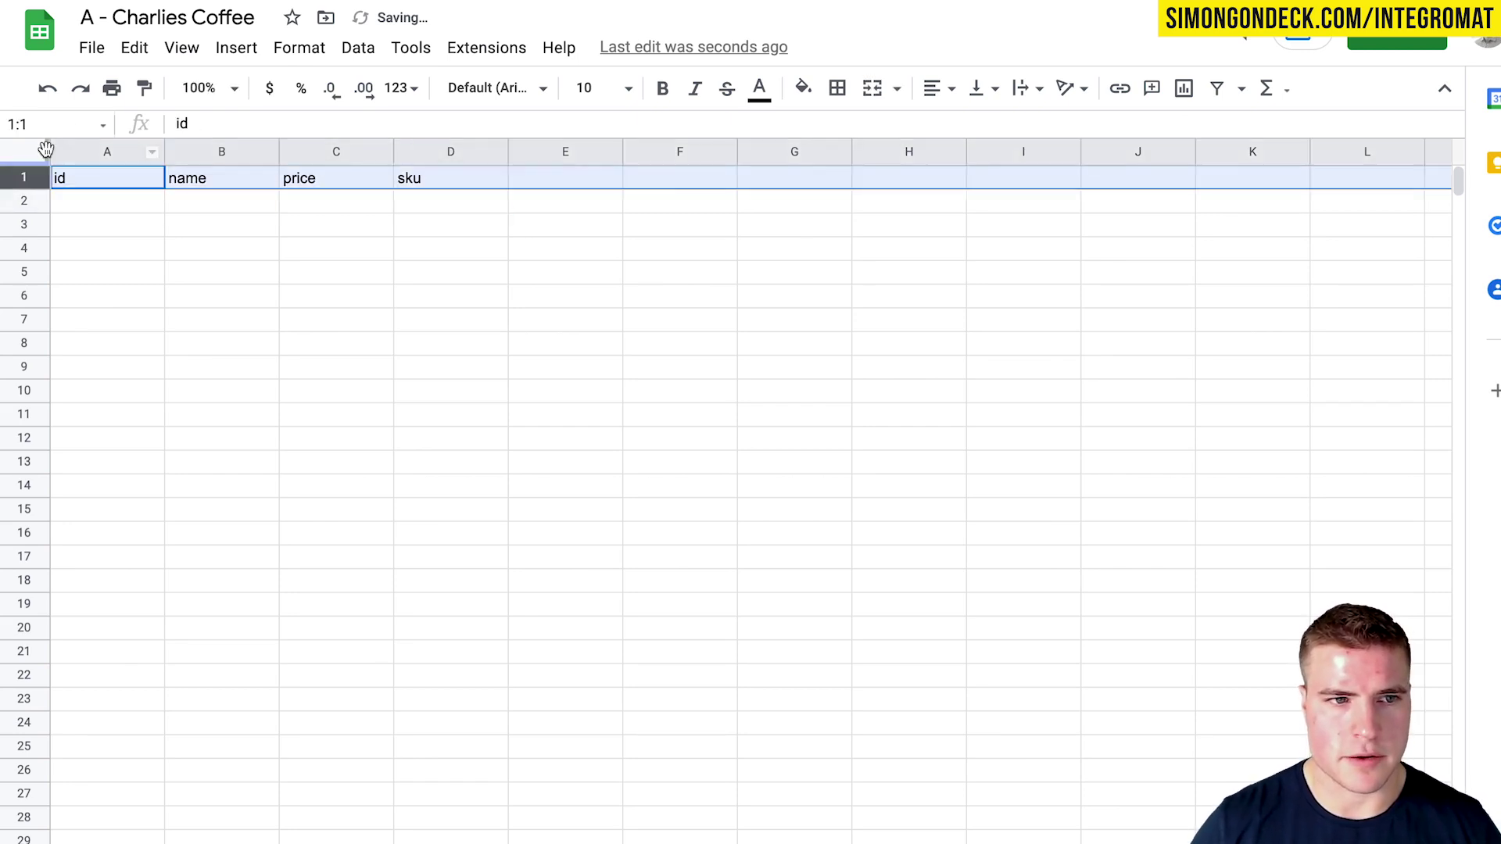
pyautogui.click(181, 48)
pyautogui.moveTo(339, 109)
pyautogui.click(586, 164)
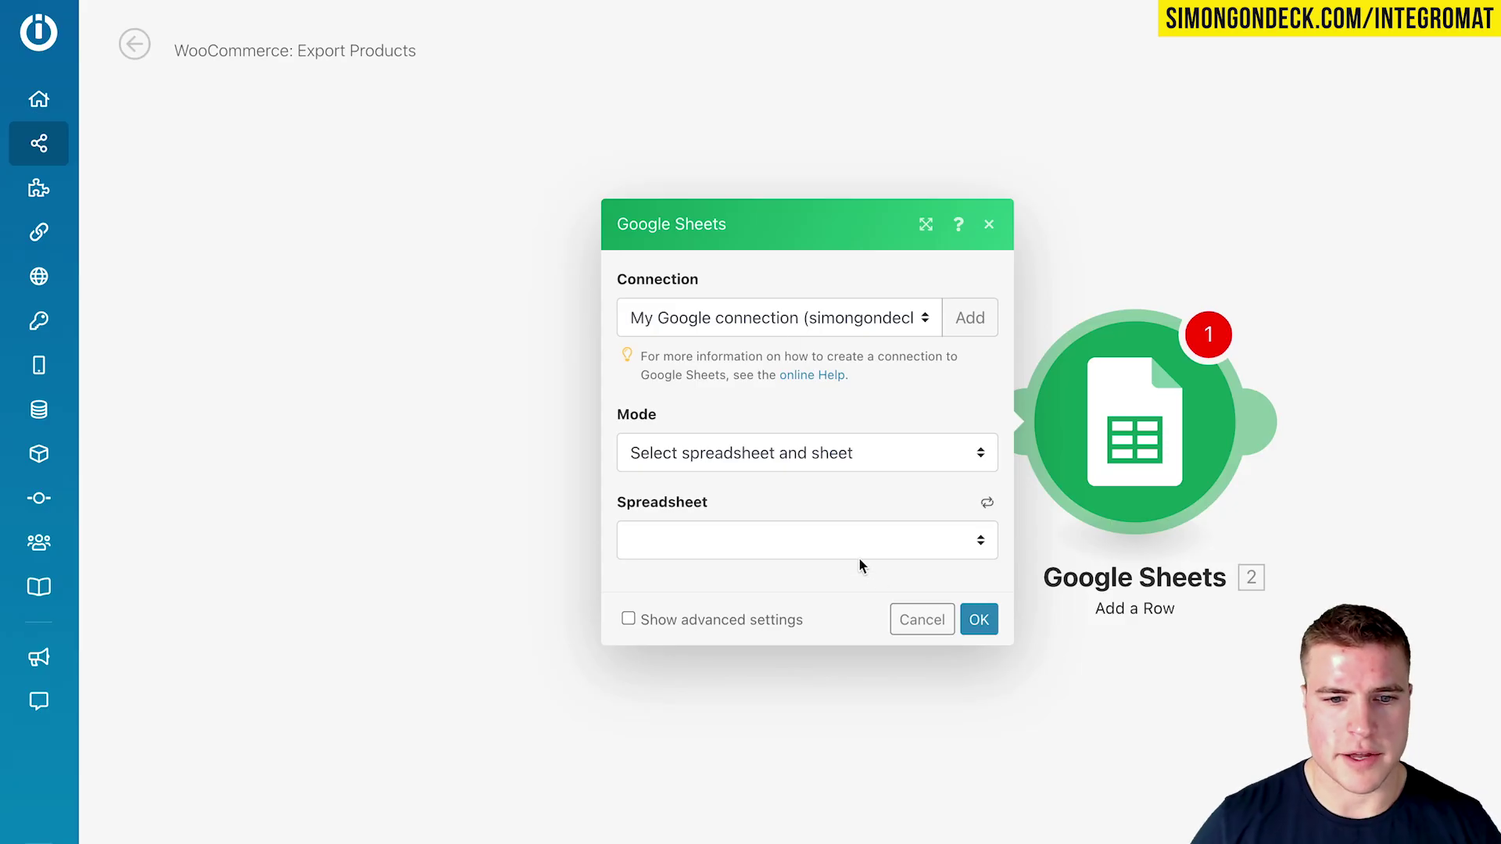
# Target the 'products' sheet of the 'A - Charlies Coffee' spreadsheet.
pyautogui.click(858, 555)
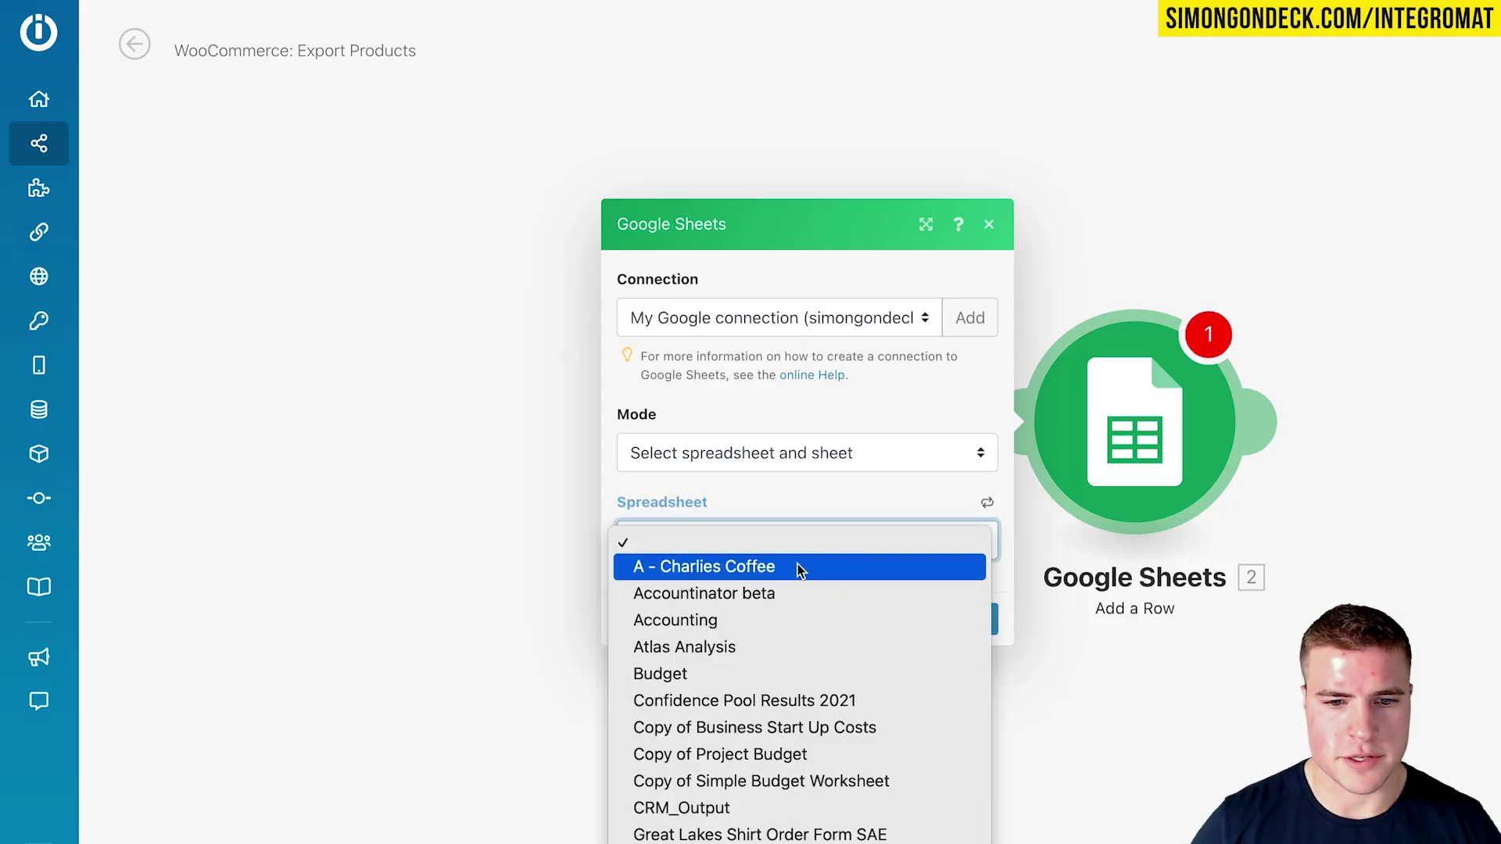
pyautogui.click(798, 568)
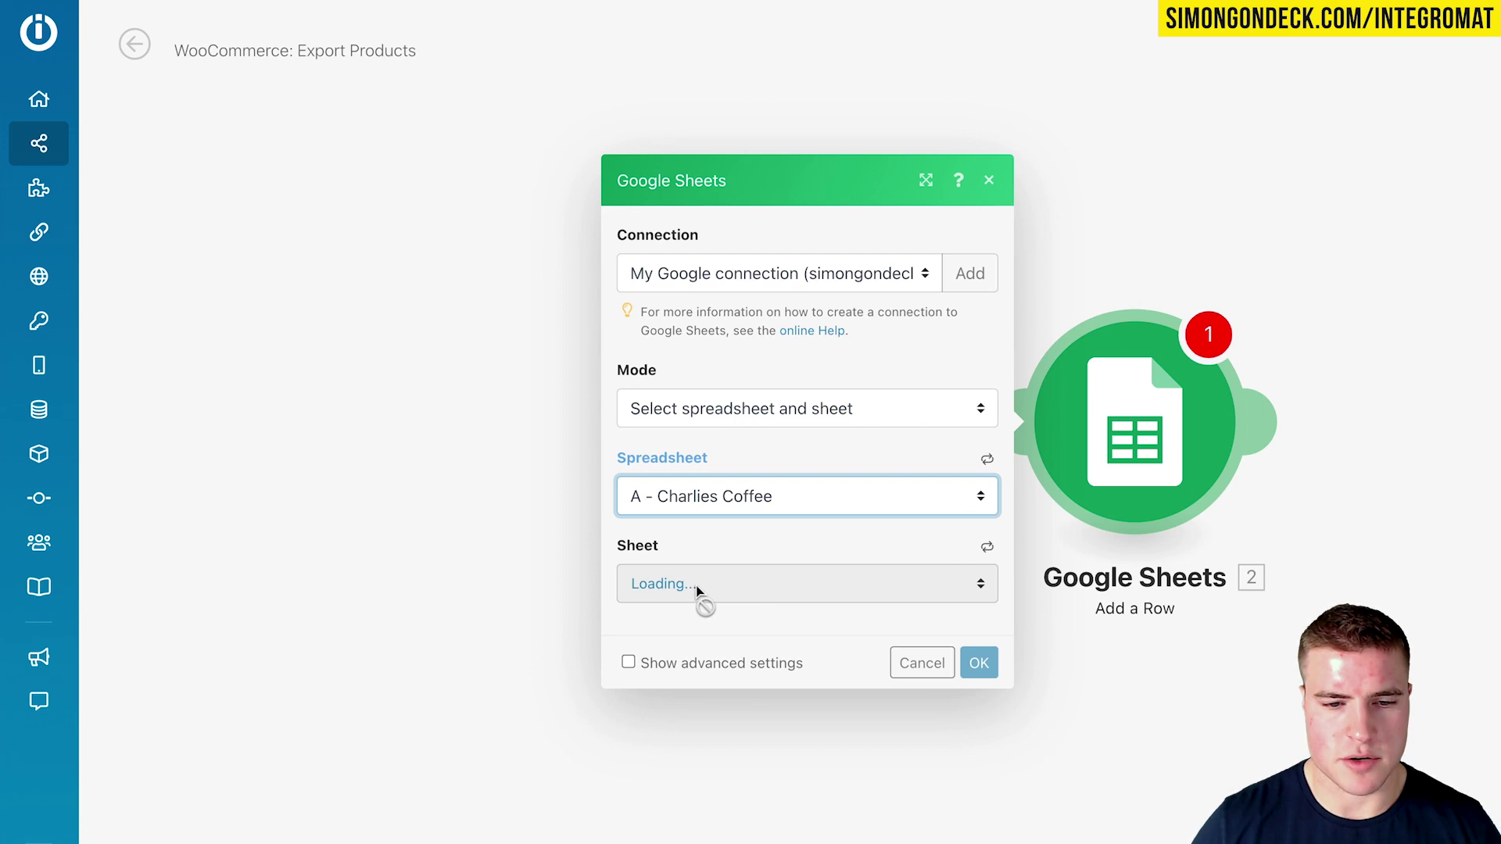
pyautogui.click(746, 594)
pyautogui.click(766, 691)
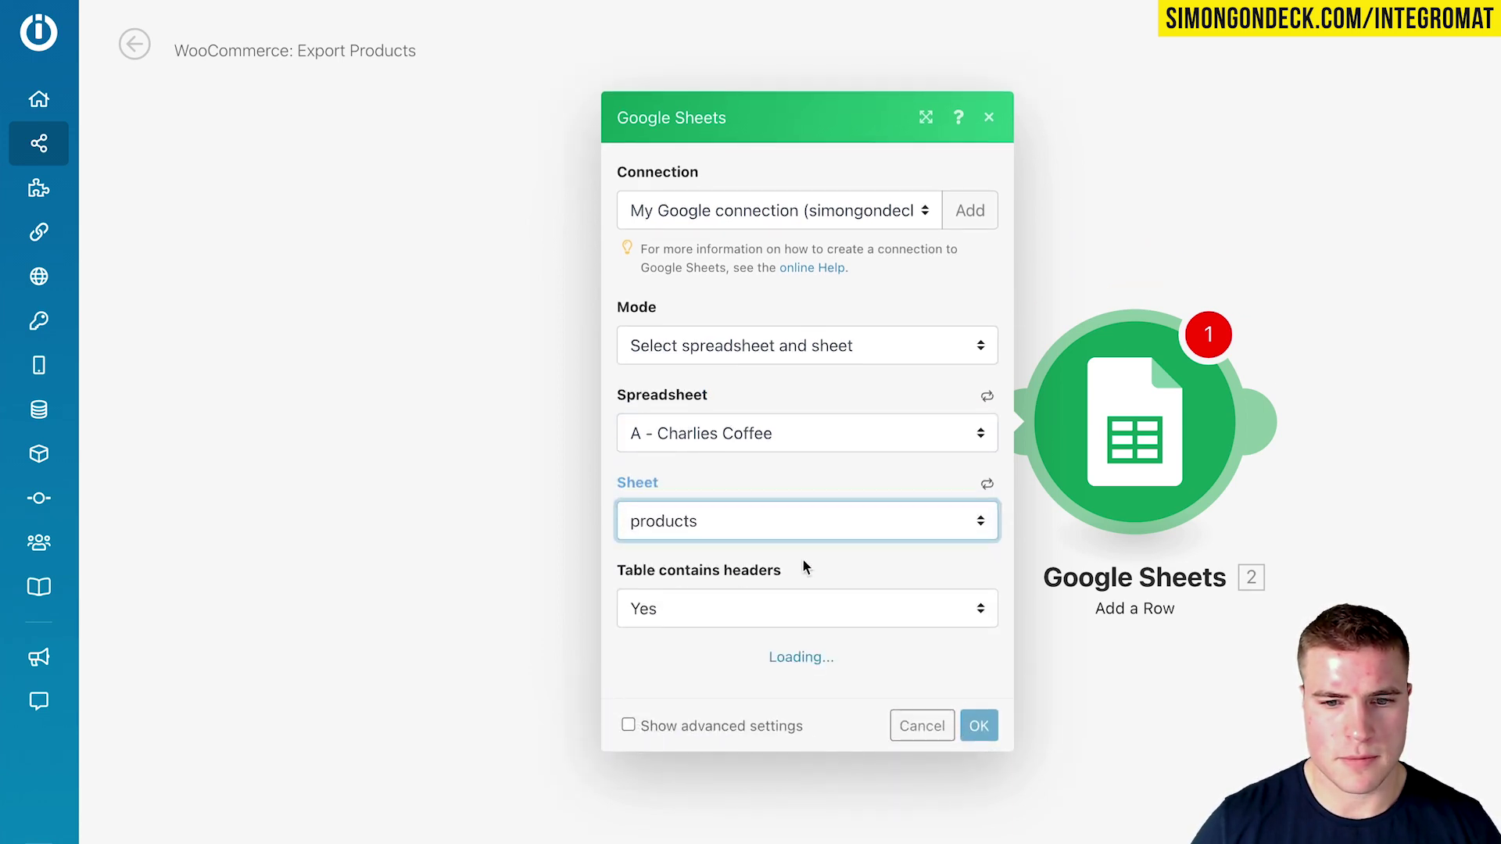
# Map Product ID, Name, Regular price and Sku into columns A–D and confirm.
pyautogui.scroll(-2, 791, 562)
pyautogui.click(777, 553)
pyautogui.click(1055, 153)
pyautogui.press('Tab')
pyautogui.click(1036, 179)
pyautogui.press('Tab')
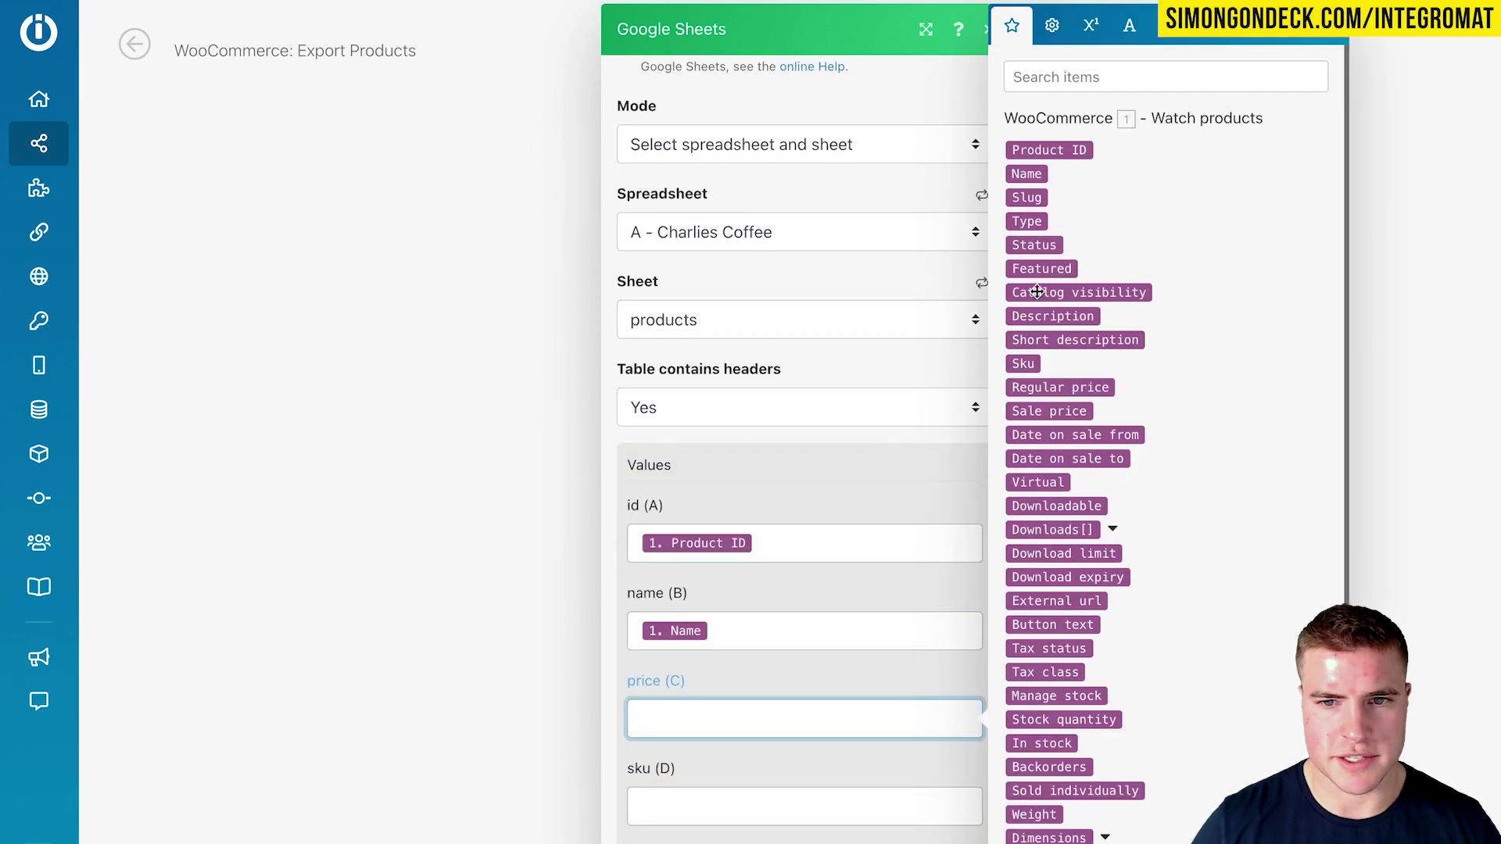
pyautogui.click(1027, 389)
pyautogui.press('Tab')
pyautogui.click(1024, 364)
pyautogui.scroll(-5, 880, 491)
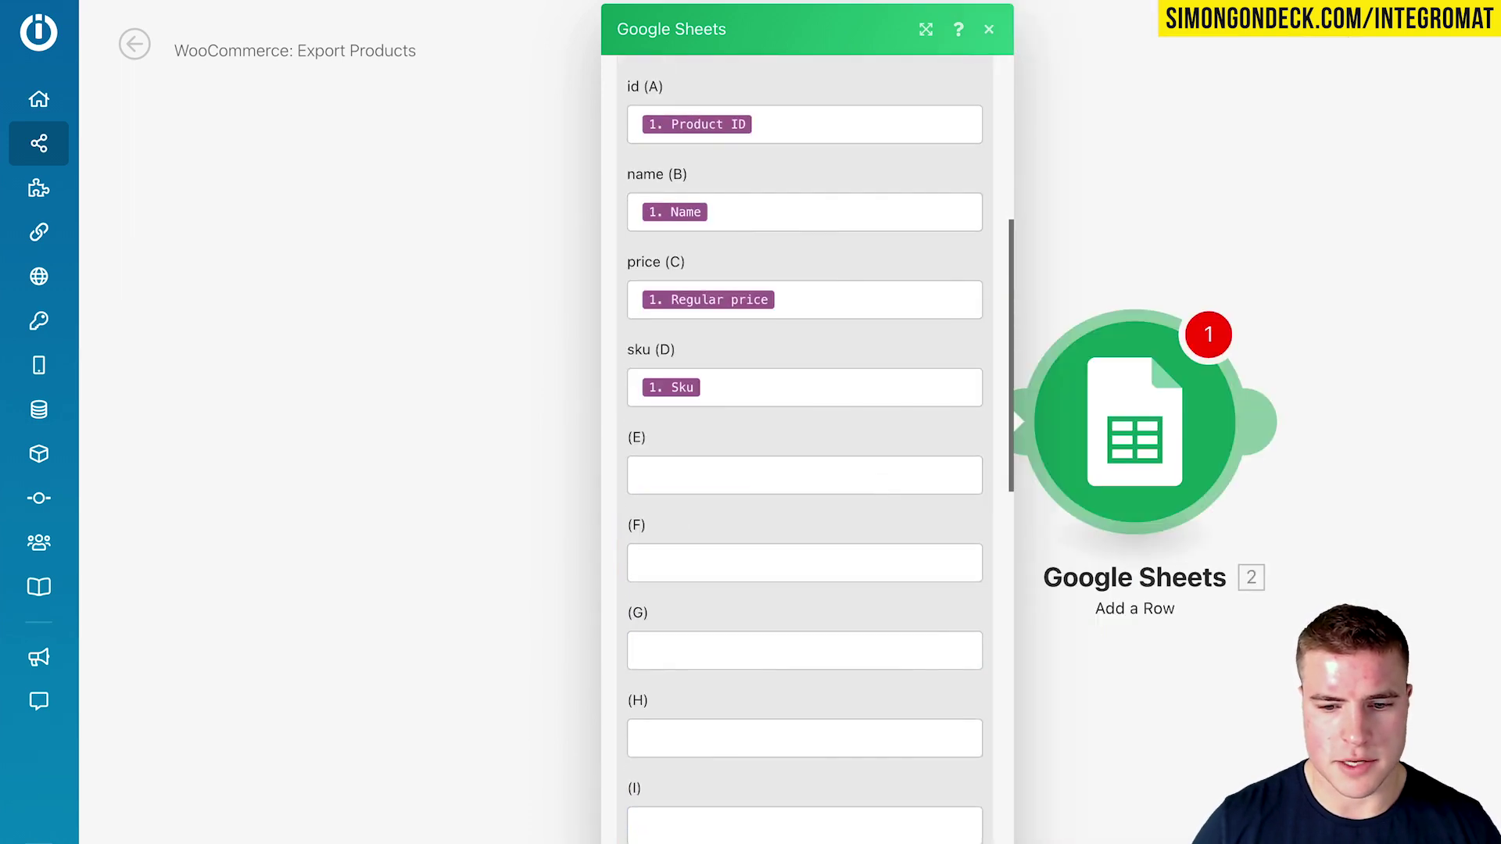
pyautogui.press('Return')
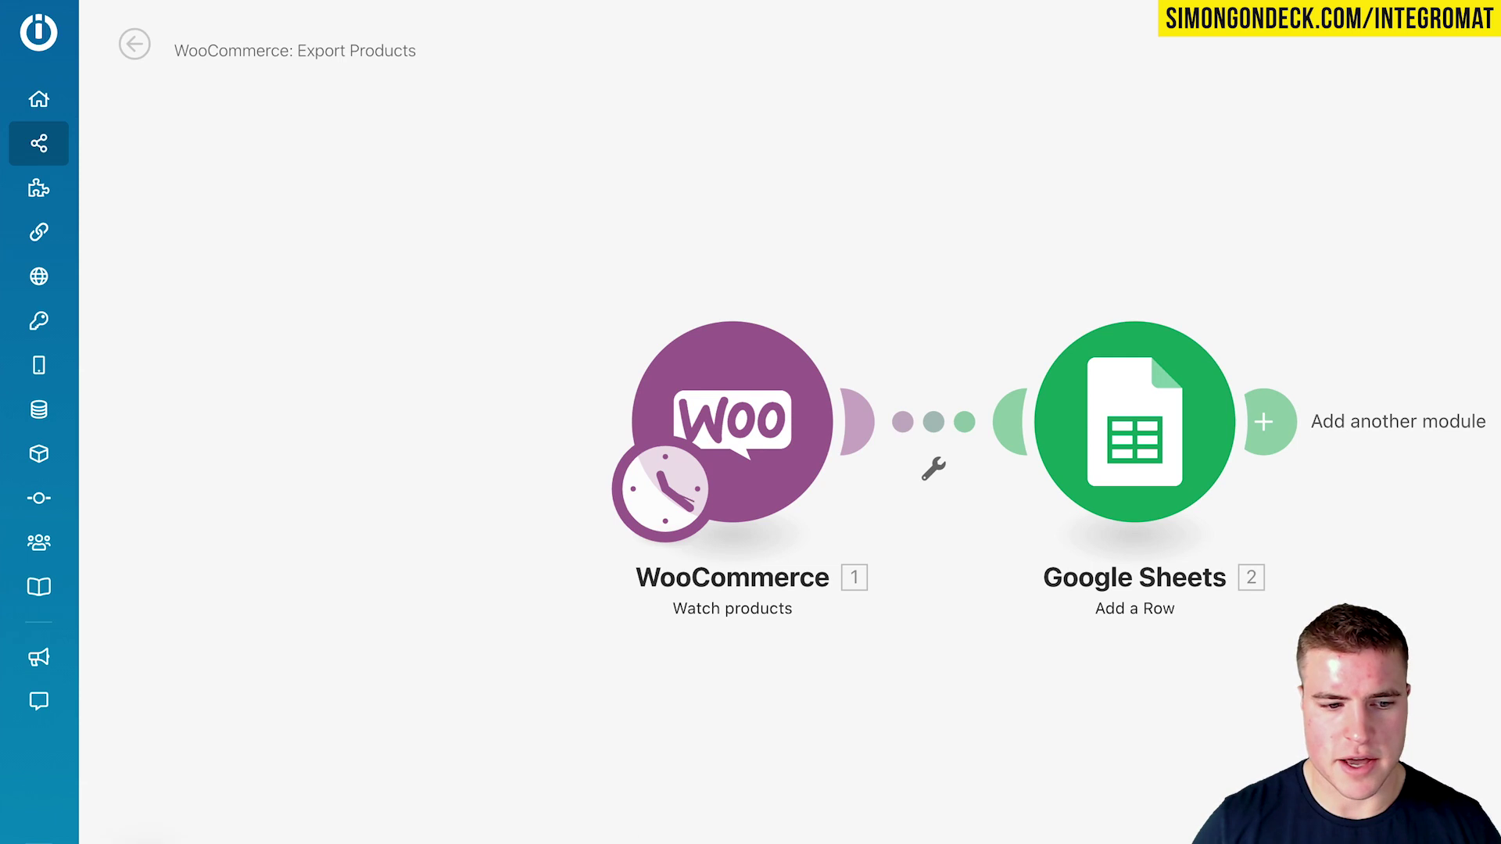
# Run the scenario once and check that Light Roast appears in the products sheet.
pyautogui.click(148, 841)
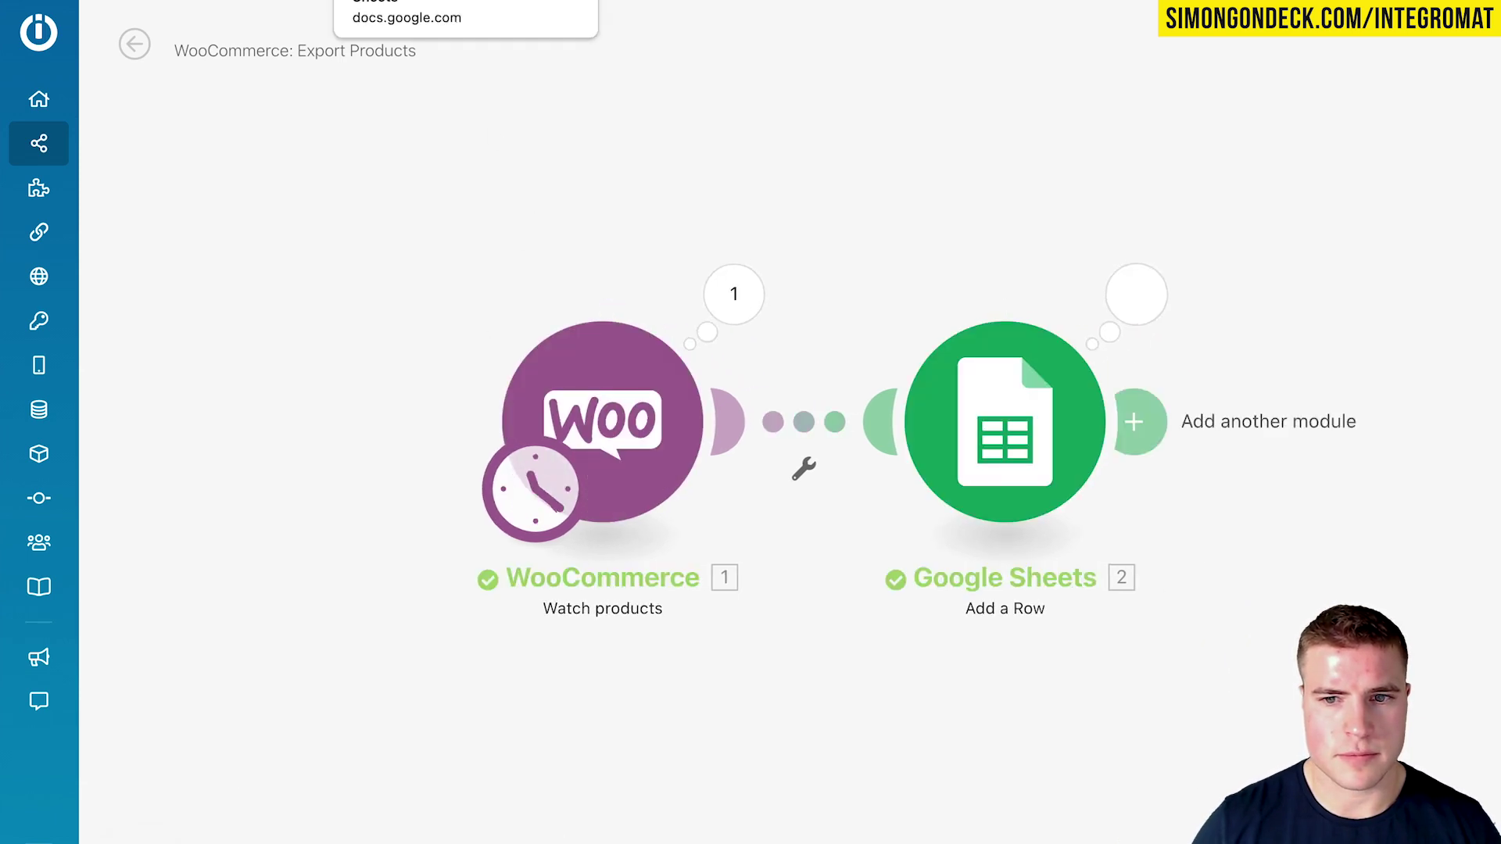
pyautogui.click(407, 1)
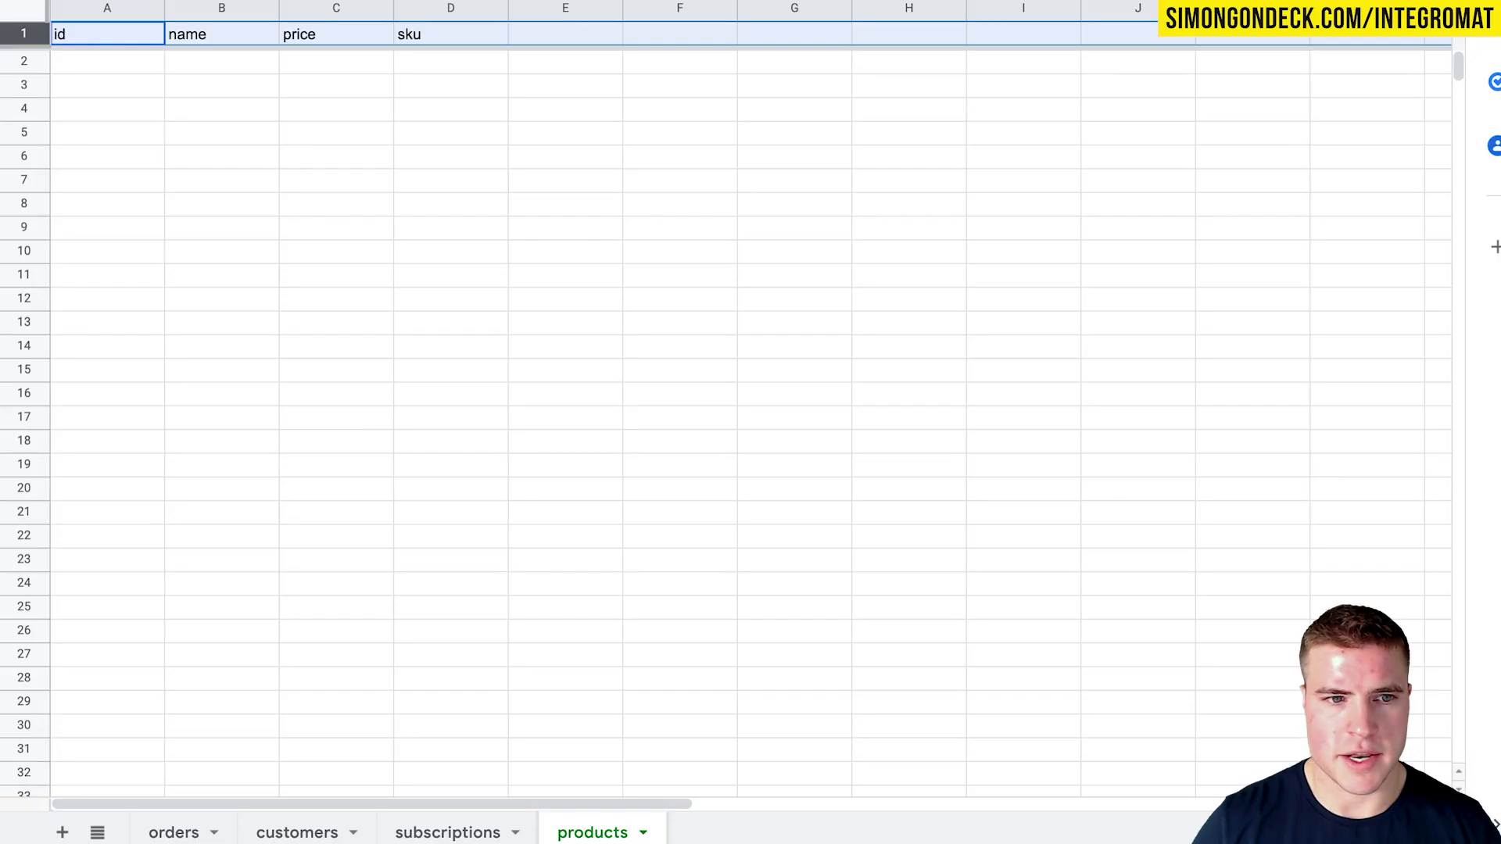
pyautogui.click(438, 66)
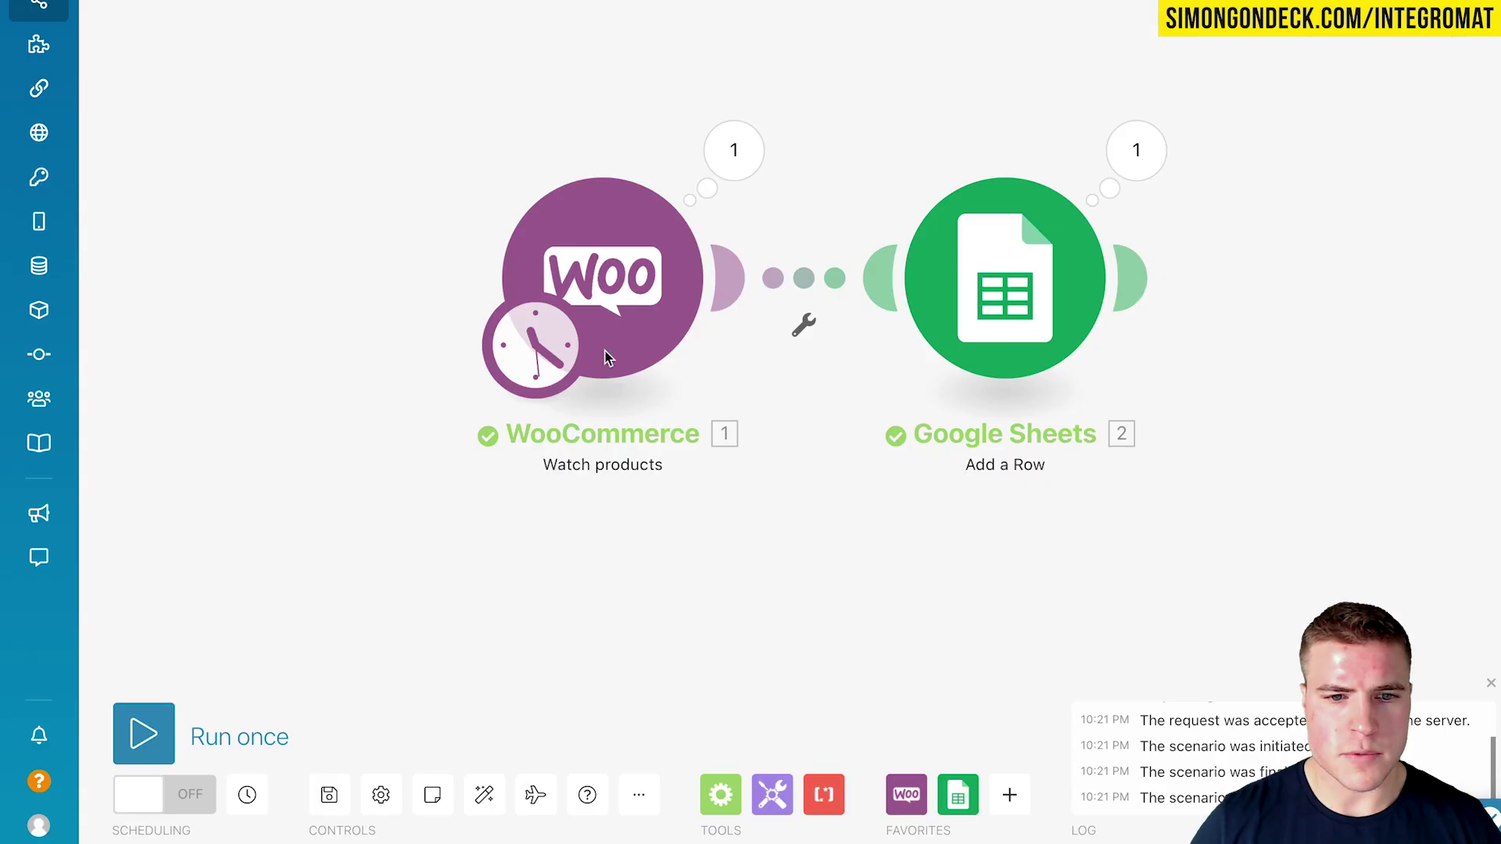
# Raise the WooCommerce trigger limit to 50 and run the scenario again.
pyautogui.click(596, 390)
pyautogui.doubleClick(798, 331)
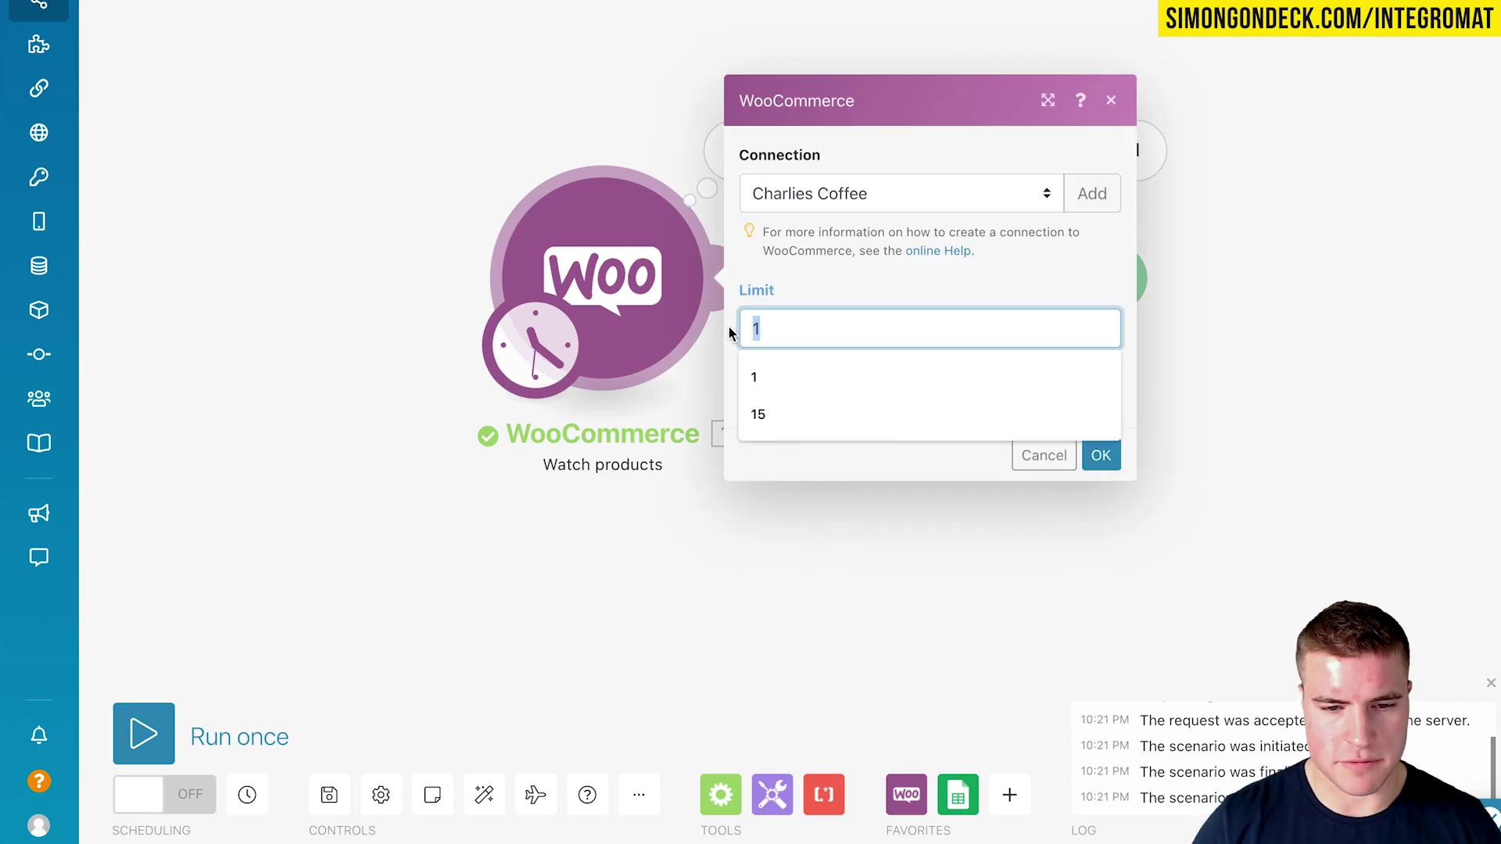
pyautogui.write('50')
pyautogui.click(1101, 455)
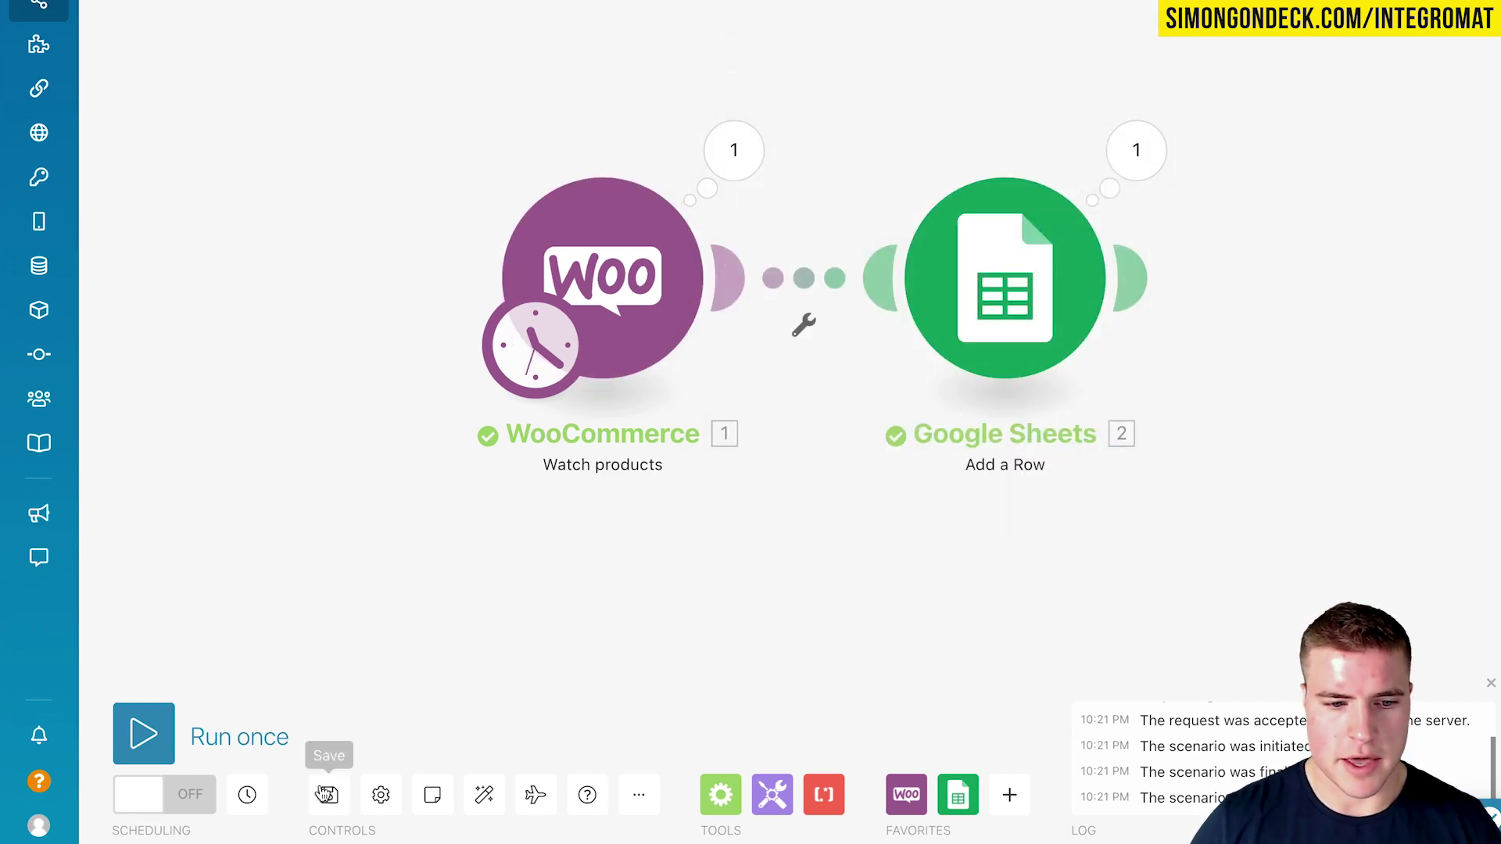
pyautogui.click(144, 733)
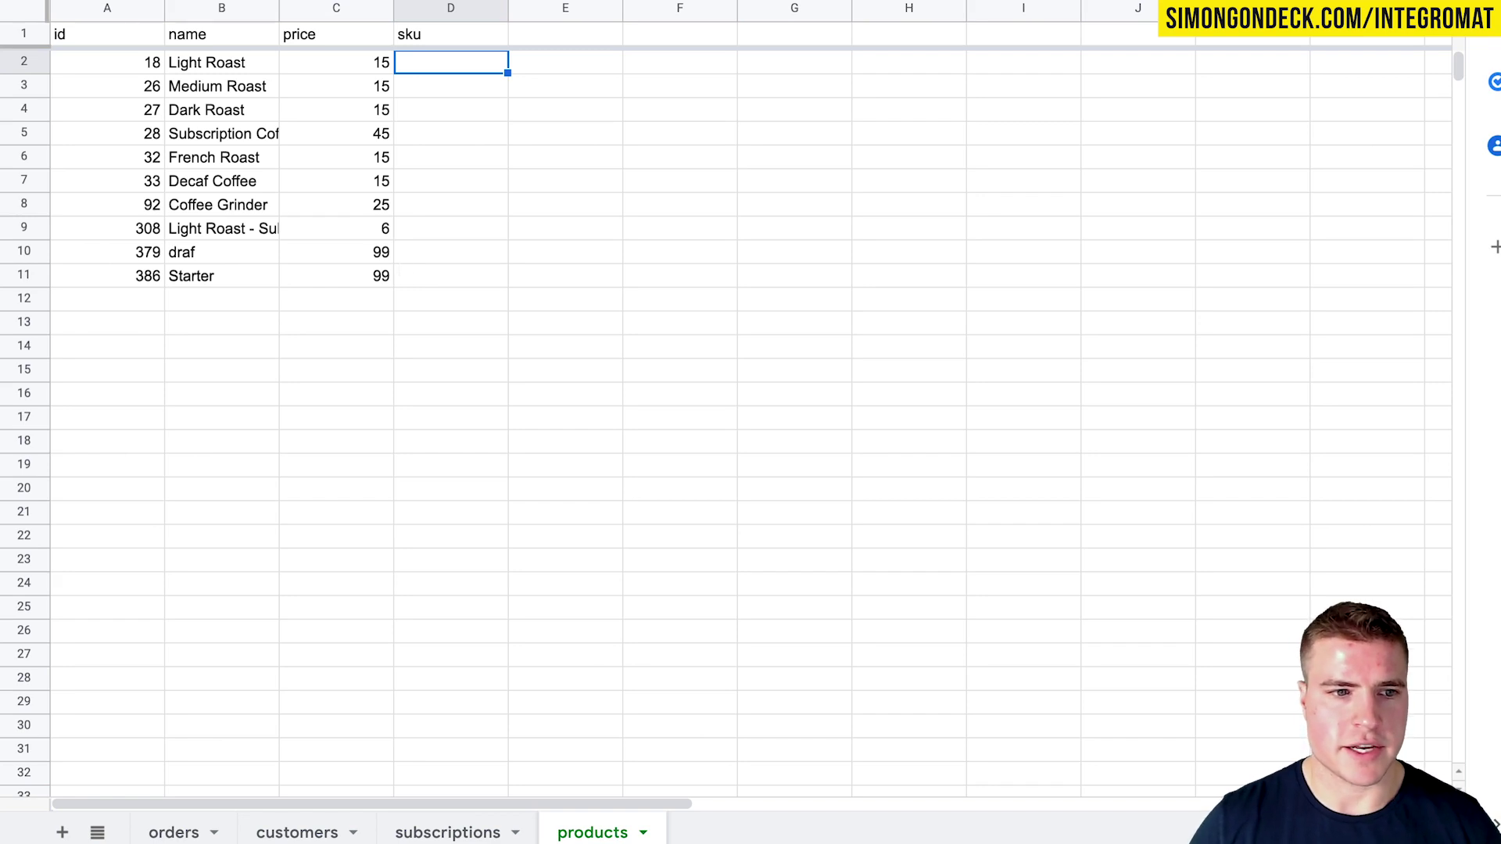
pyautogui.click(86, 2)
pyautogui.moveTo(193, 193)
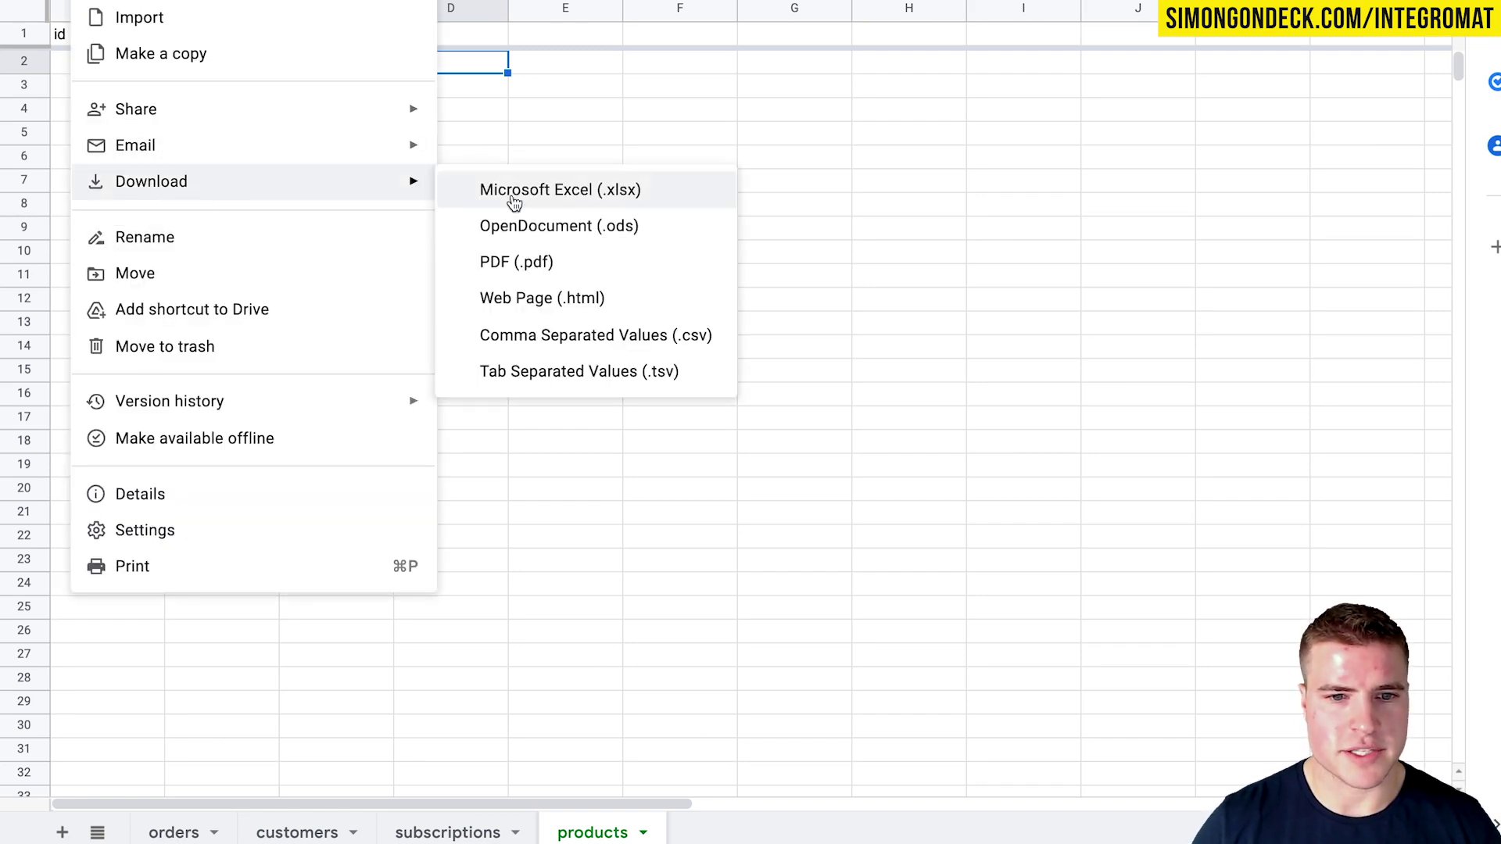
pyautogui.click(833, 325)
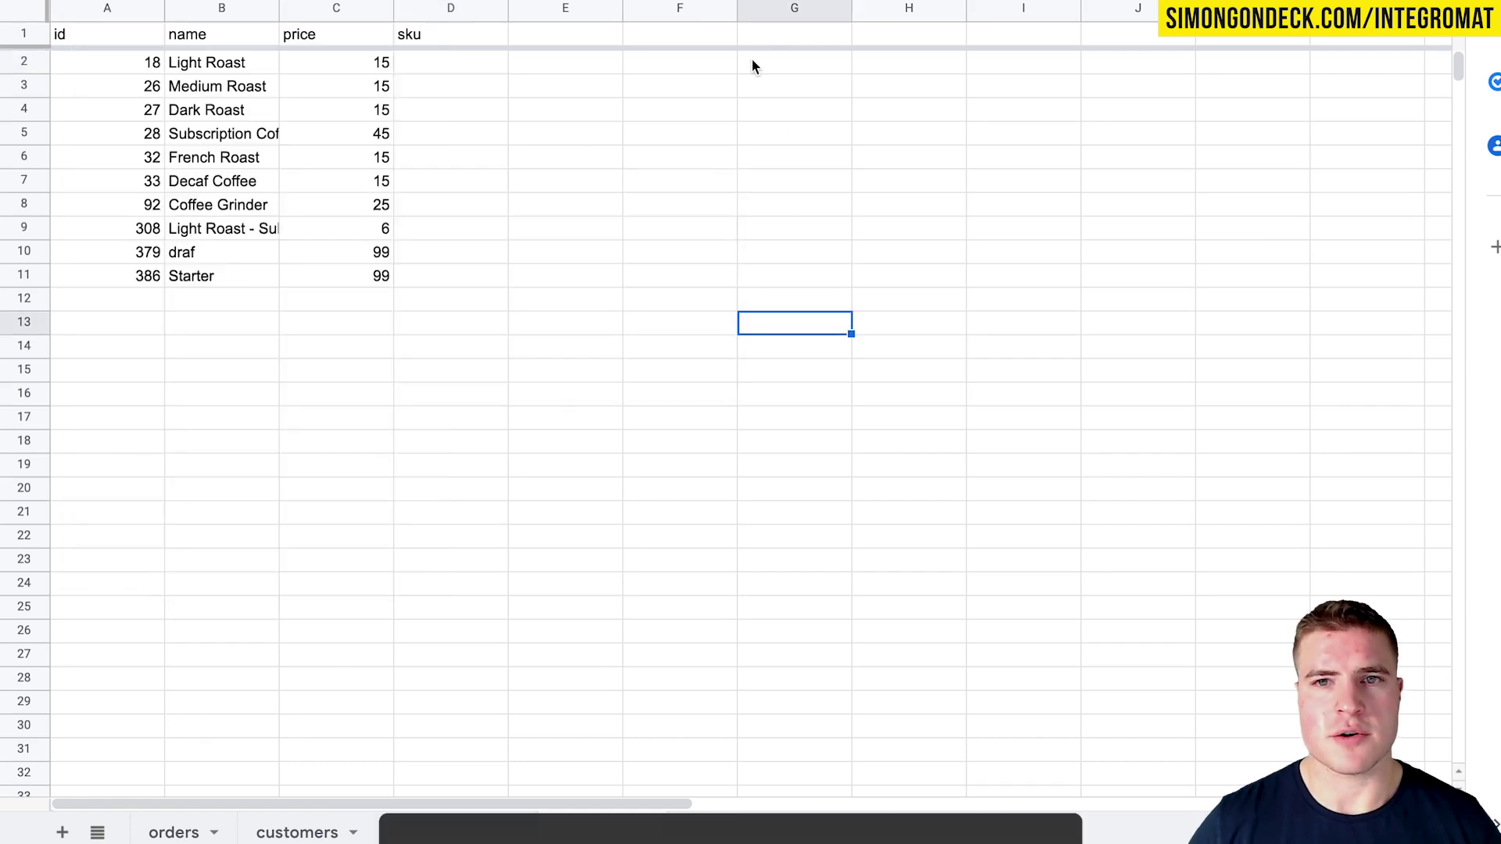